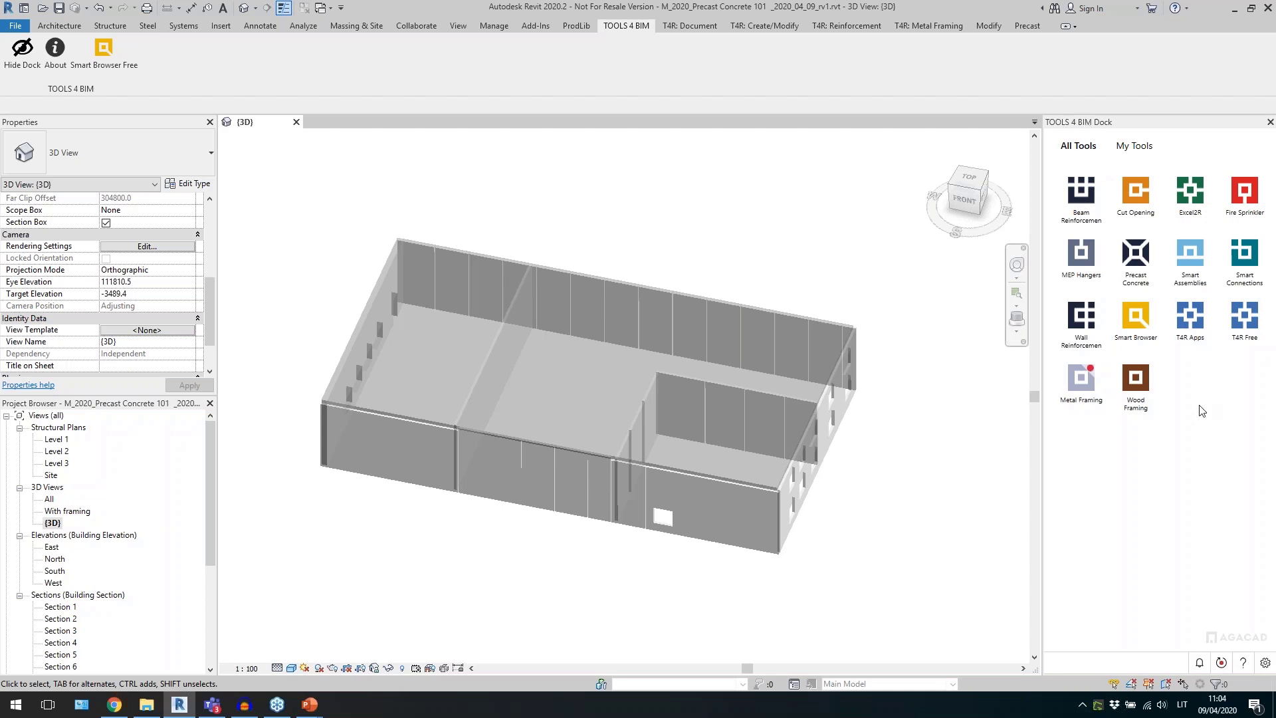
# Open the Precast Concrete toolset.
pyautogui.click(1137, 262)
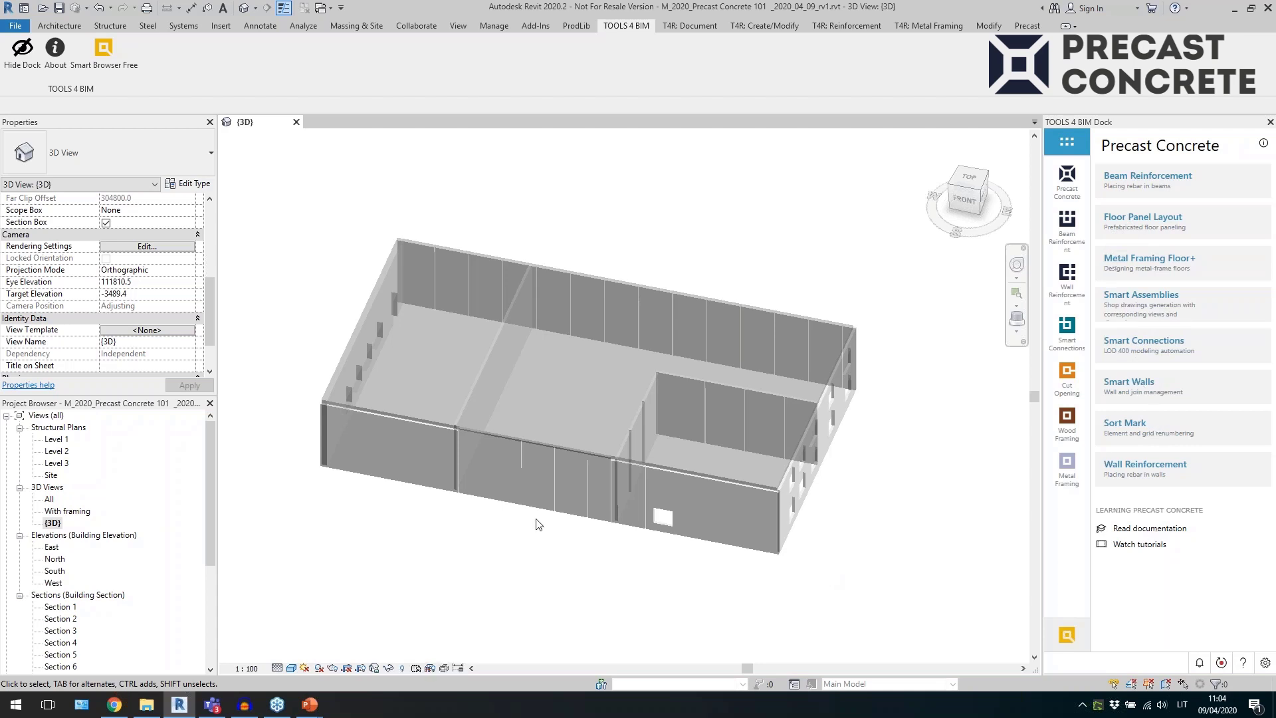
# Examine the building's front wall panels, interior cross wall and floor to see which walls are already split.
pyautogui.click(468, 535)
pyautogui.scroll(2, 463, 532)
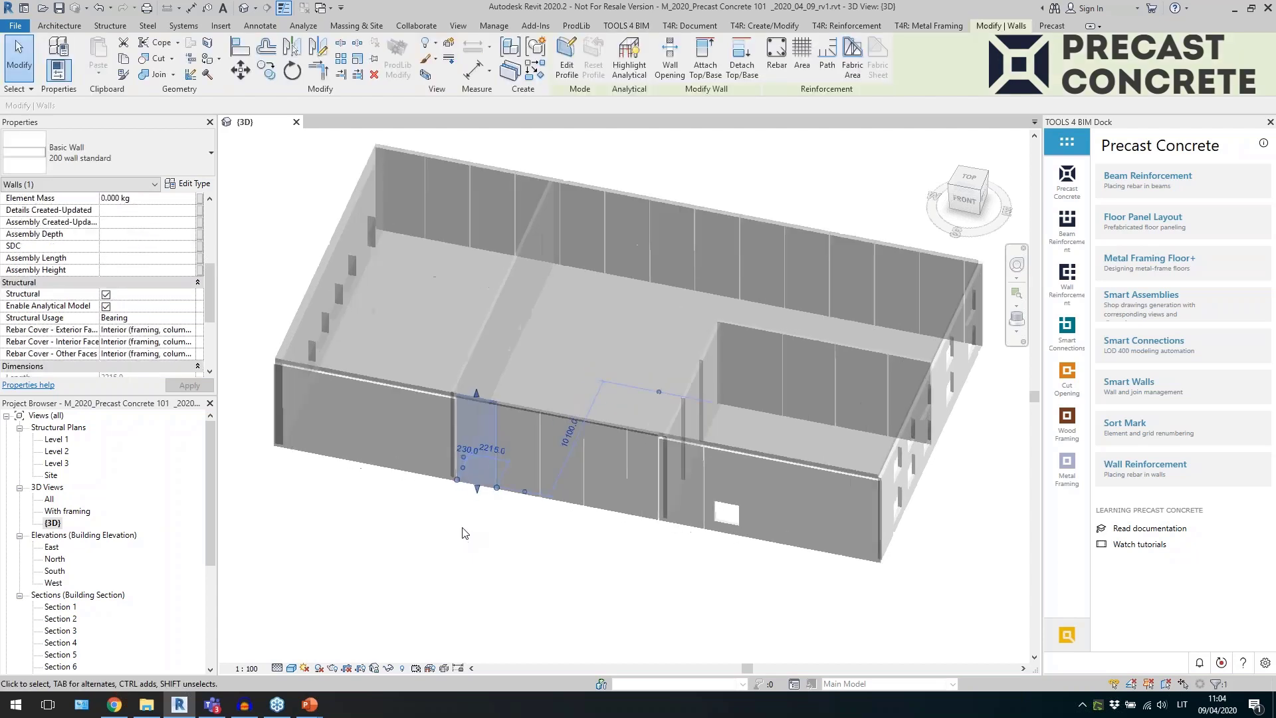
pyautogui.keyDown('shift'); pyautogui.moveTo(496, 561); pyautogui.dragTo(492, 544, button='middle'); pyautogui.keyUp('shift')
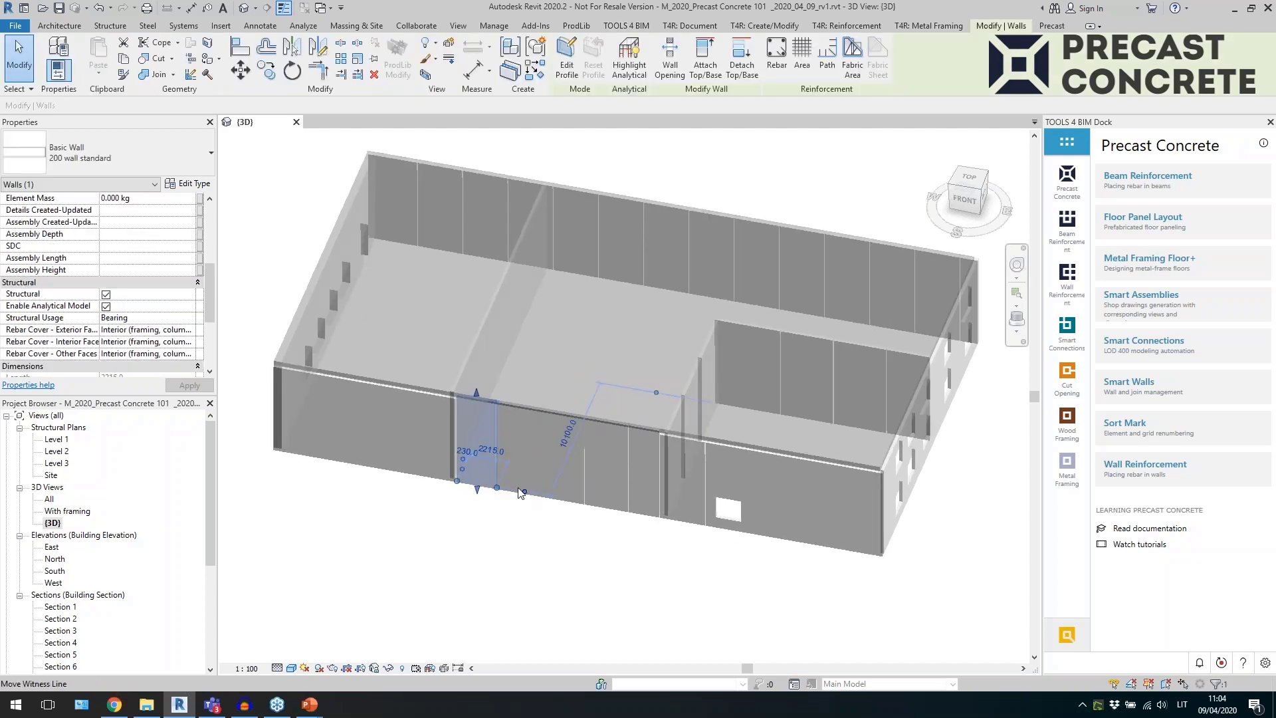
pyautogui.click(513, 399)
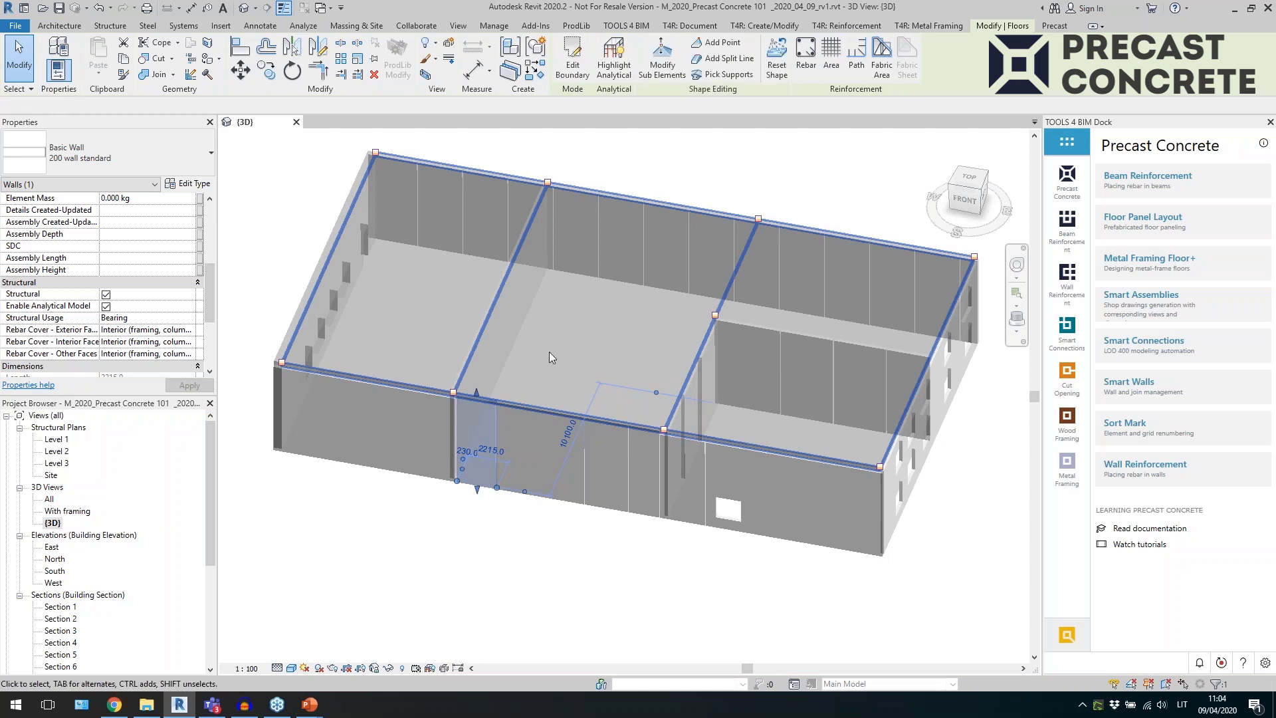
pyautogui.click(517, 522)
pyautogui.click(493, 490)
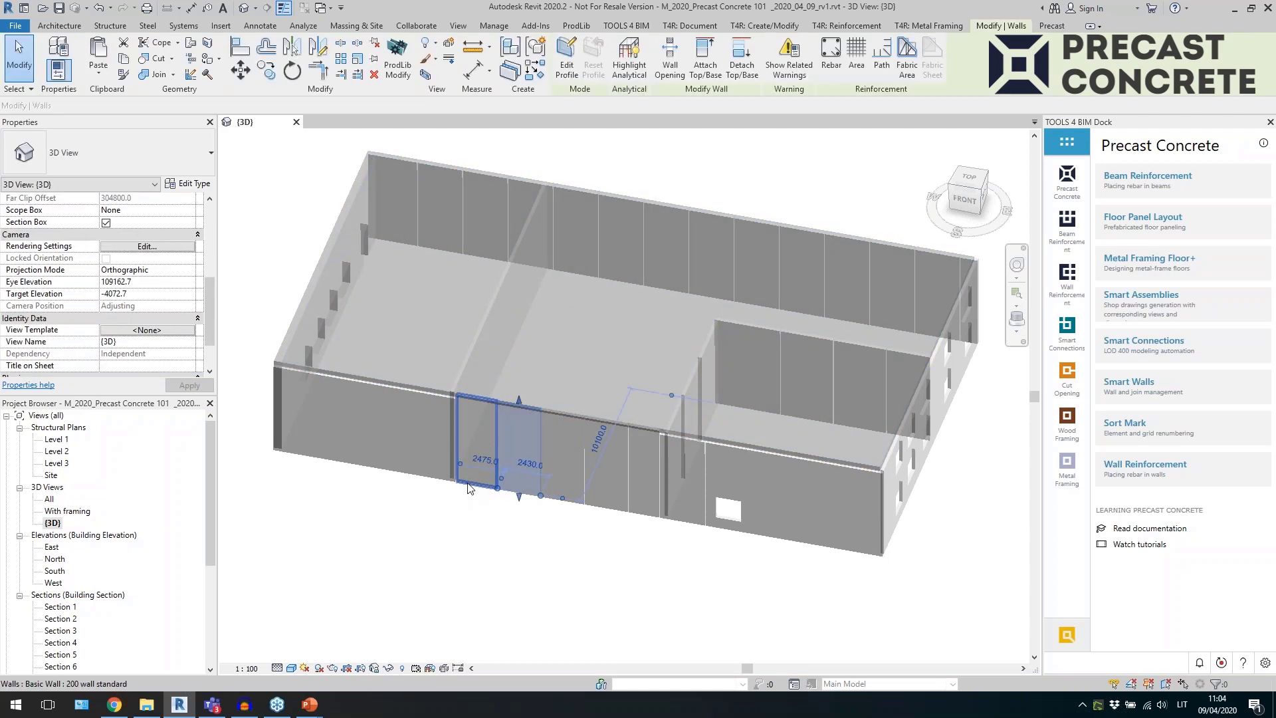
pyautogui.click(598, 509)
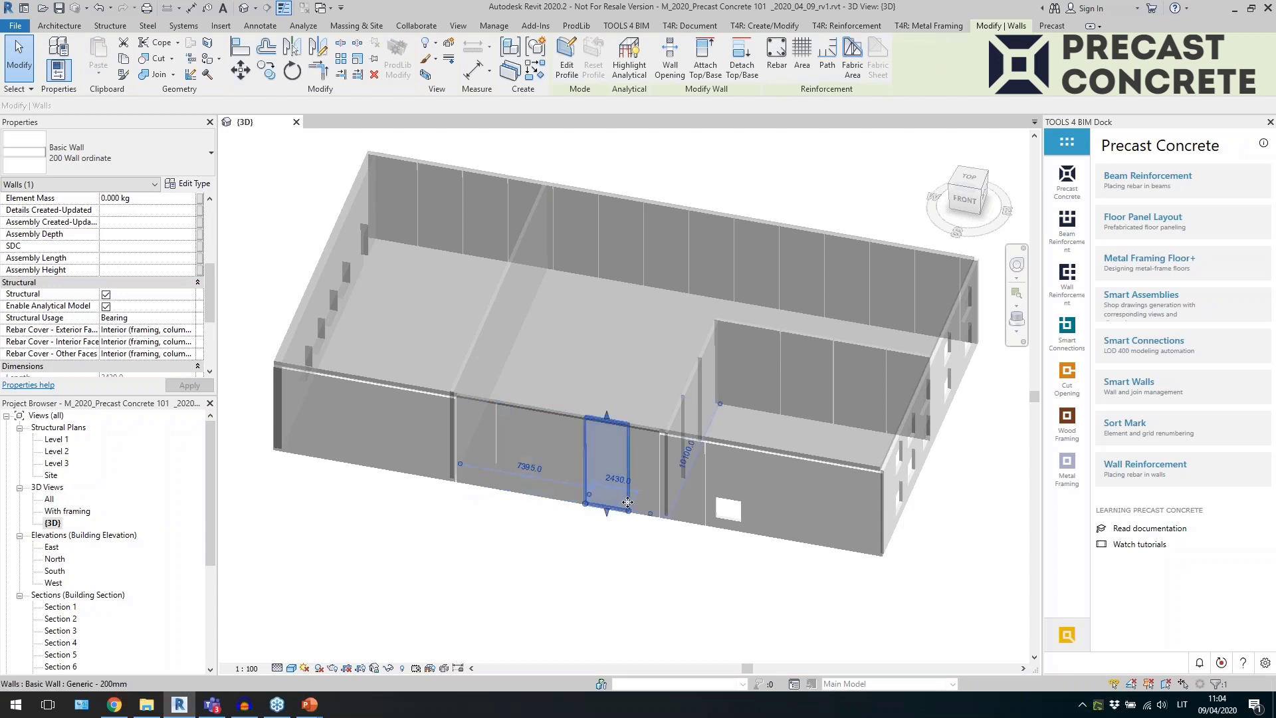
pyautogui.click(400, 472)
pyautogui.click(468, 356)
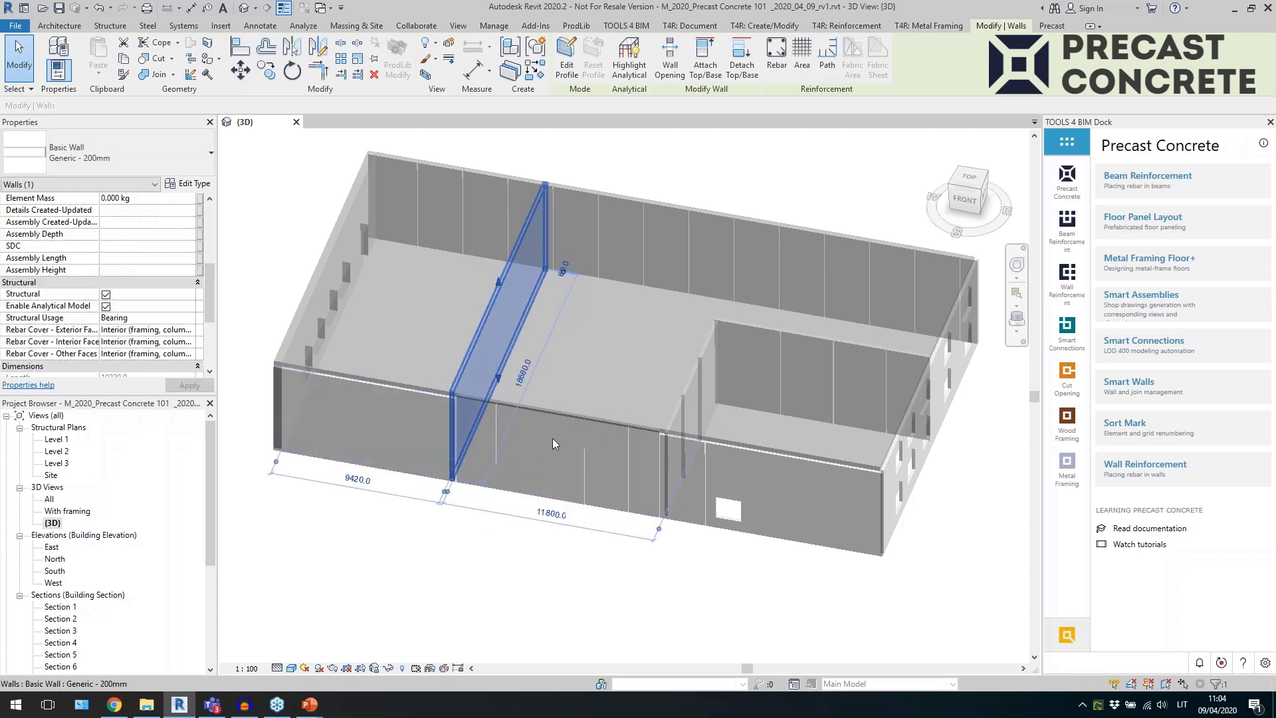
pyautogui.keyDown('shift'); pyautogui.moveTo(489, 512); pyautogui.dragTo(522, 541, button='middle'); pyautogui.keyUp('shift')
pyautogui.scroll(-2, 502, 537)
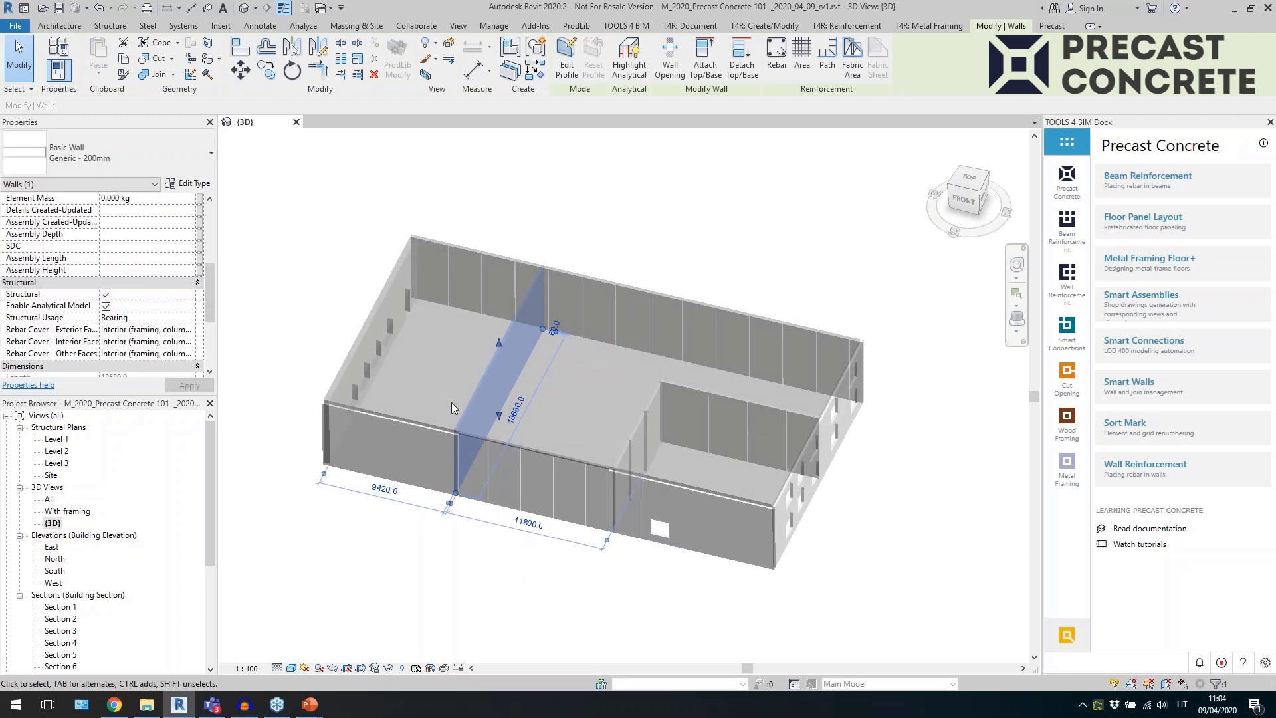
pyautogui.scroll(1, 452, 401)
pyautogui.click(398, 540)
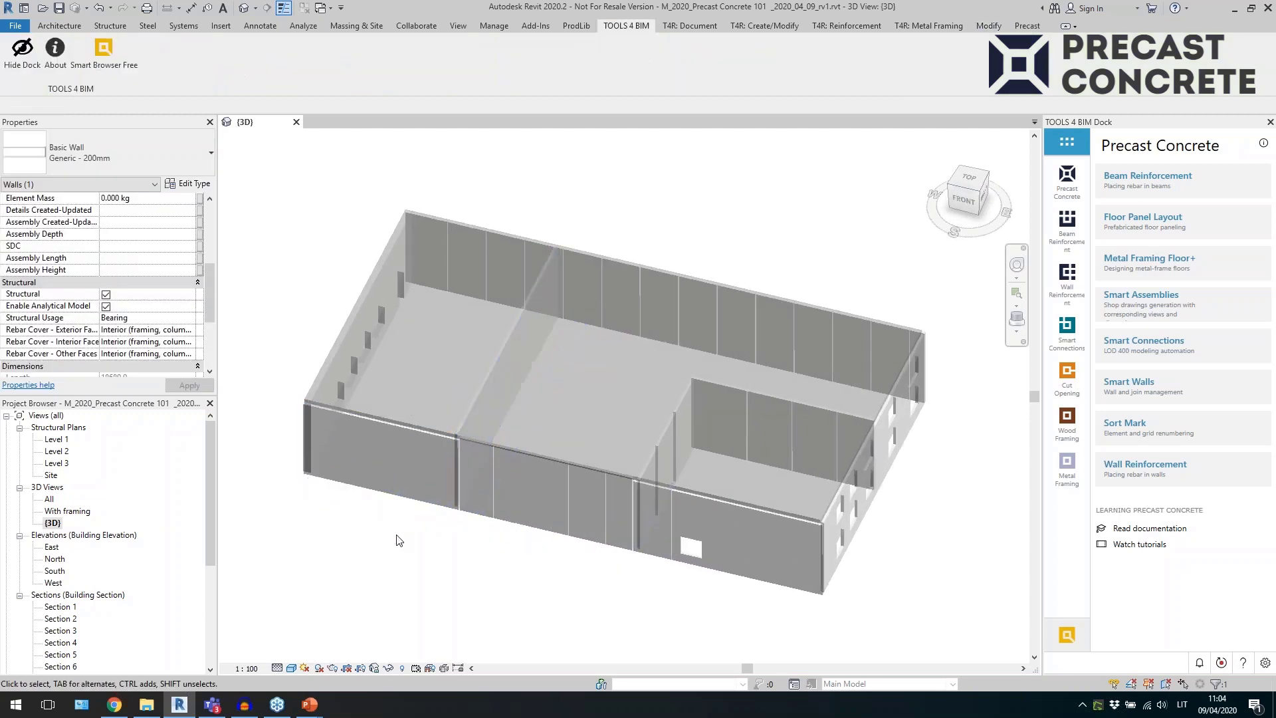
# Open the Split Wall menu of Smart Walls and move it clear of the interior cross wall.
pyautogui.click(1154, 389)
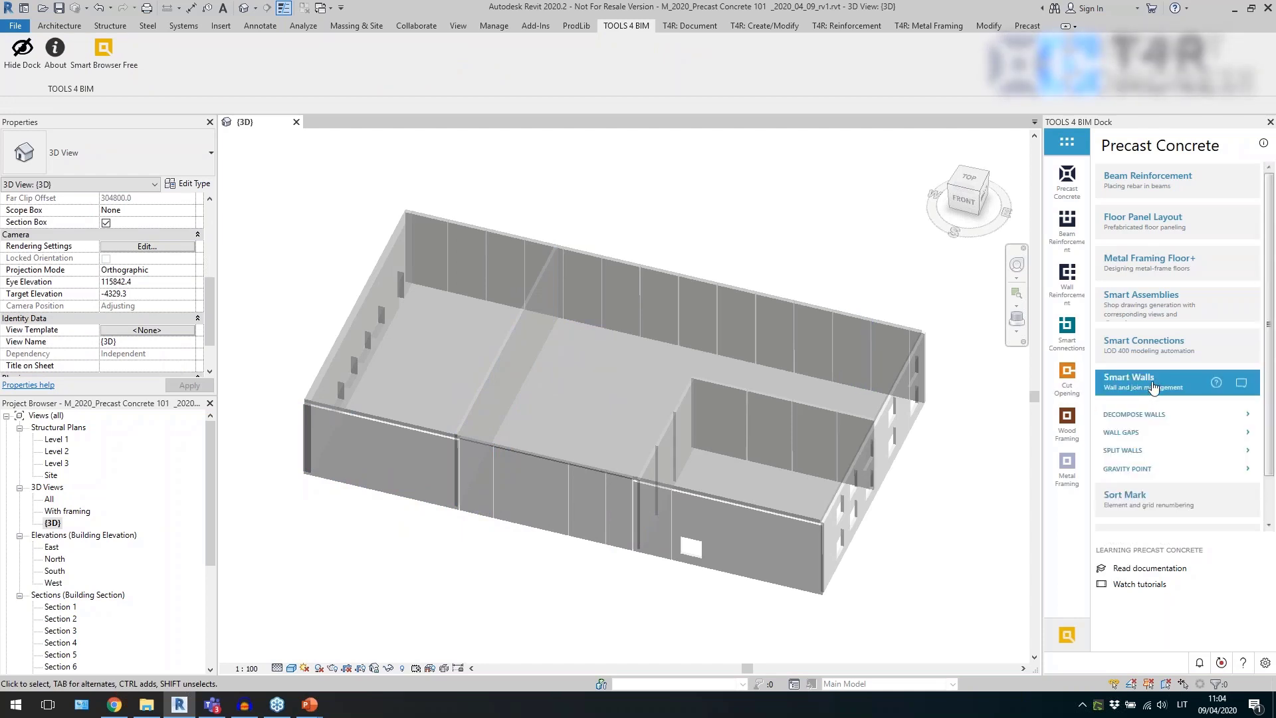
pyautogui.click(1135, 451)
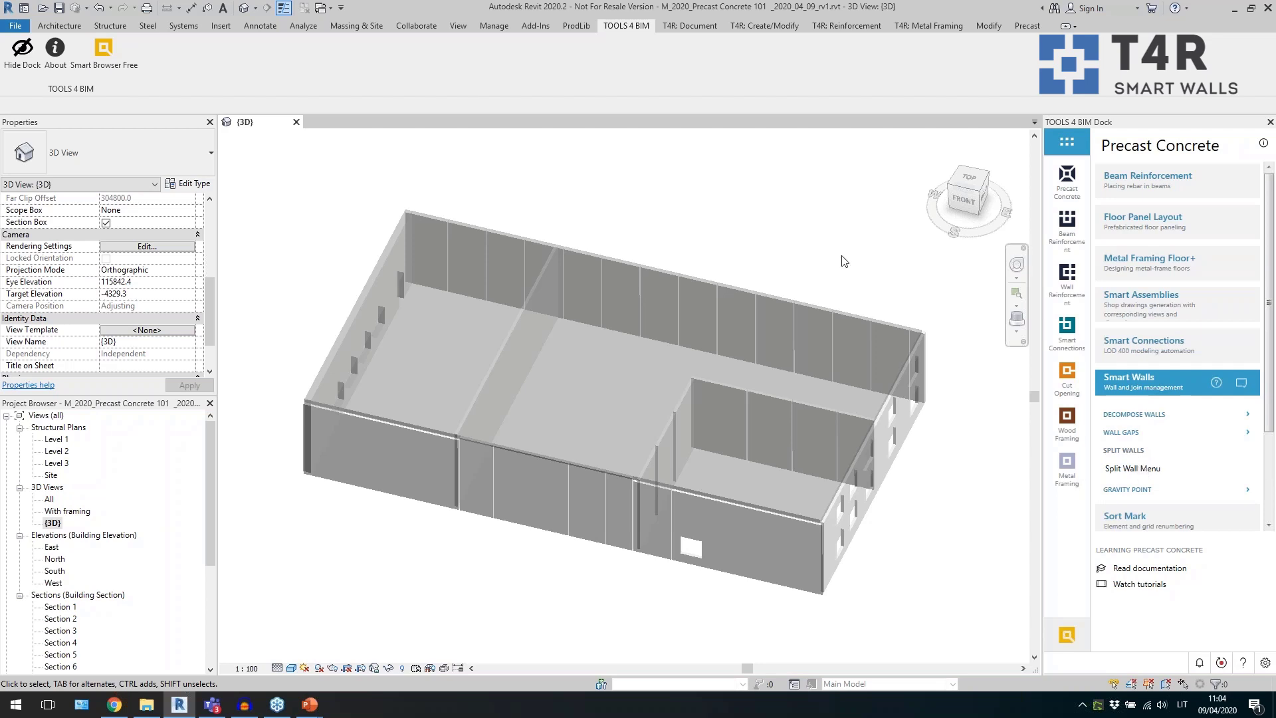
pyautogui.moveTo(590, 192); pyautogui.dragTo(816, 190)
# Review the split settings for window distance, panel width and maximum panel width, leaving them unsaved.
pyautogui.click(811, 203)
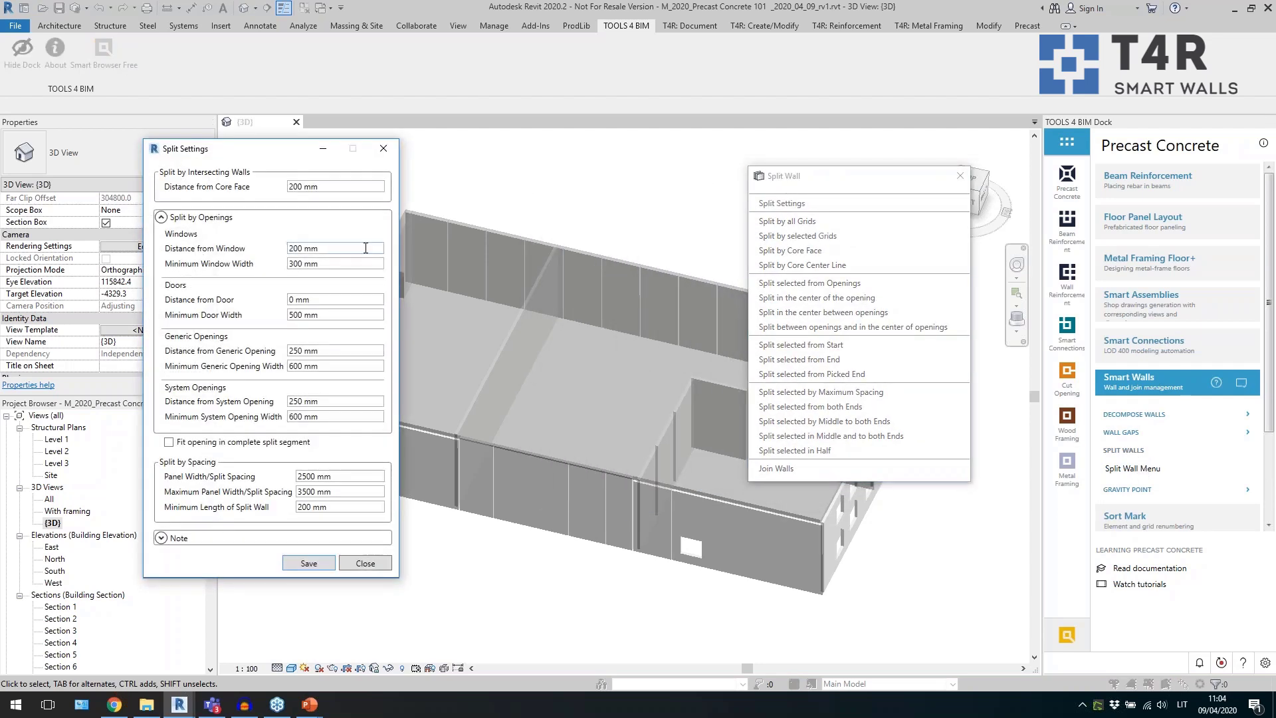
pyautogui.click(341, 248)
pyautogui.click(326, 475)
pyautogui.click(344, 491)
pyautogui.click(365, 564)
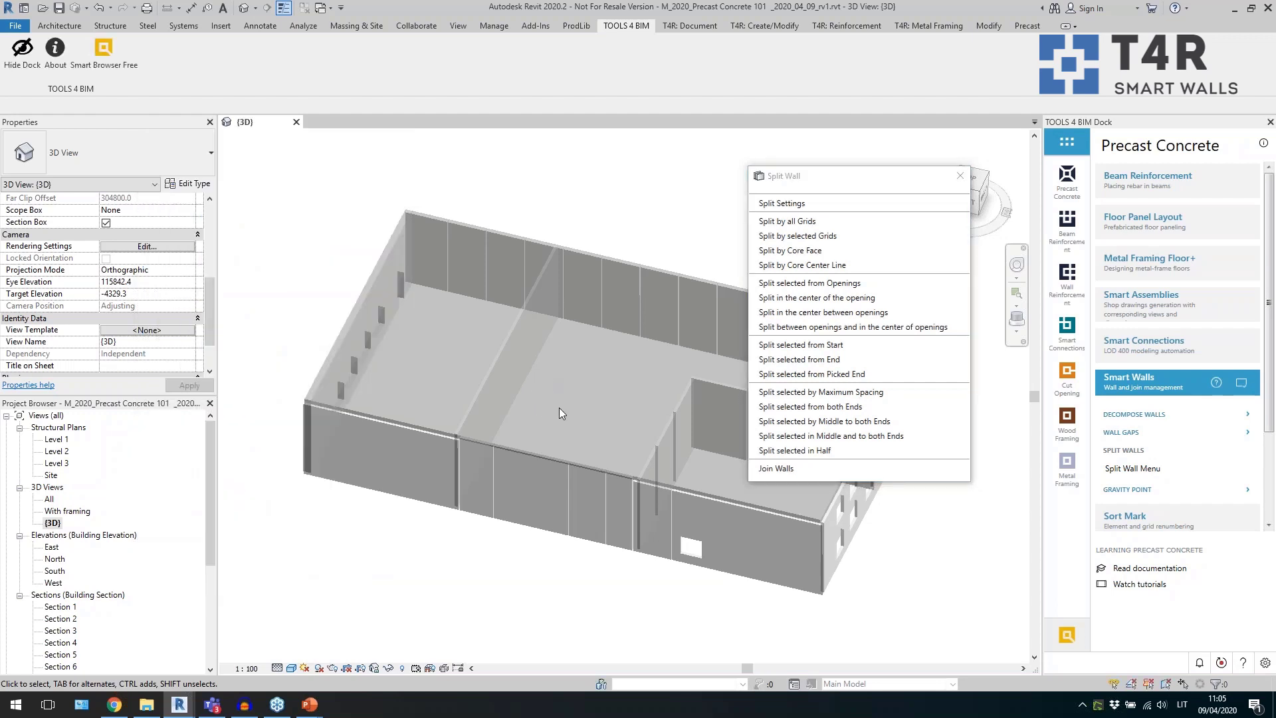
# Split the long interior cross wall into panels from its start.
pyautogui.click(830, 359)
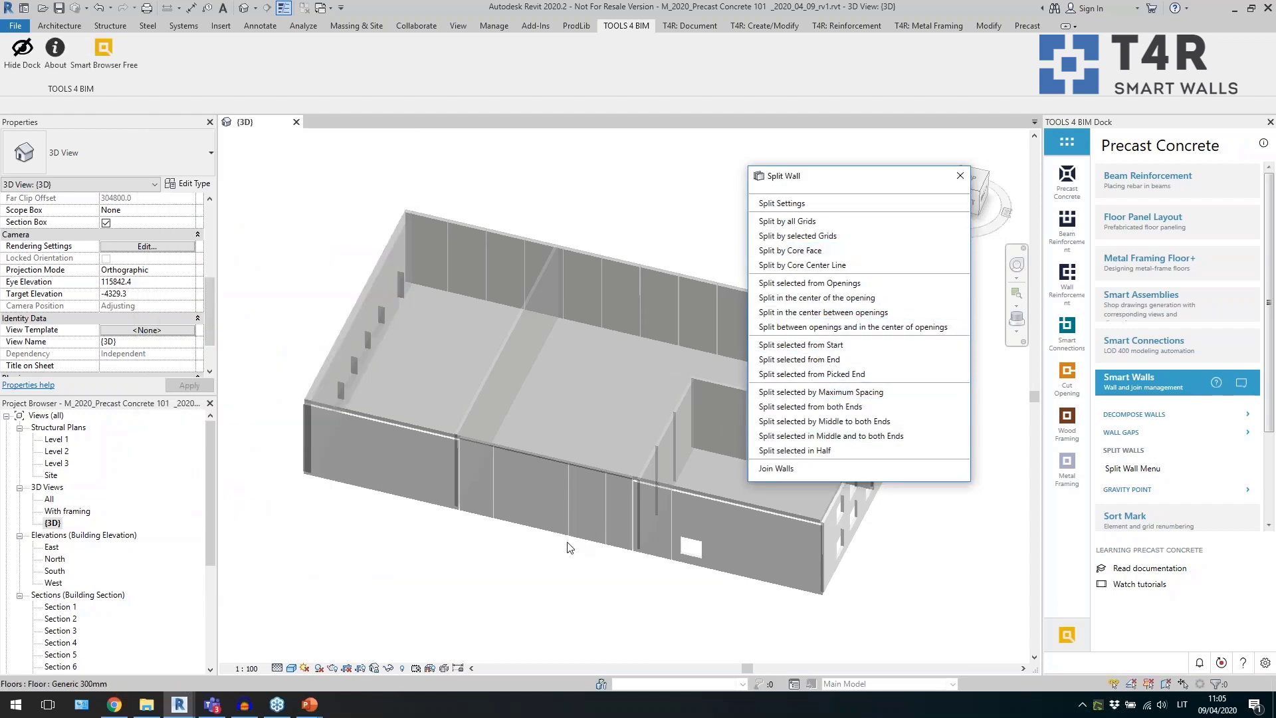
pyautogui.click(505, 420)
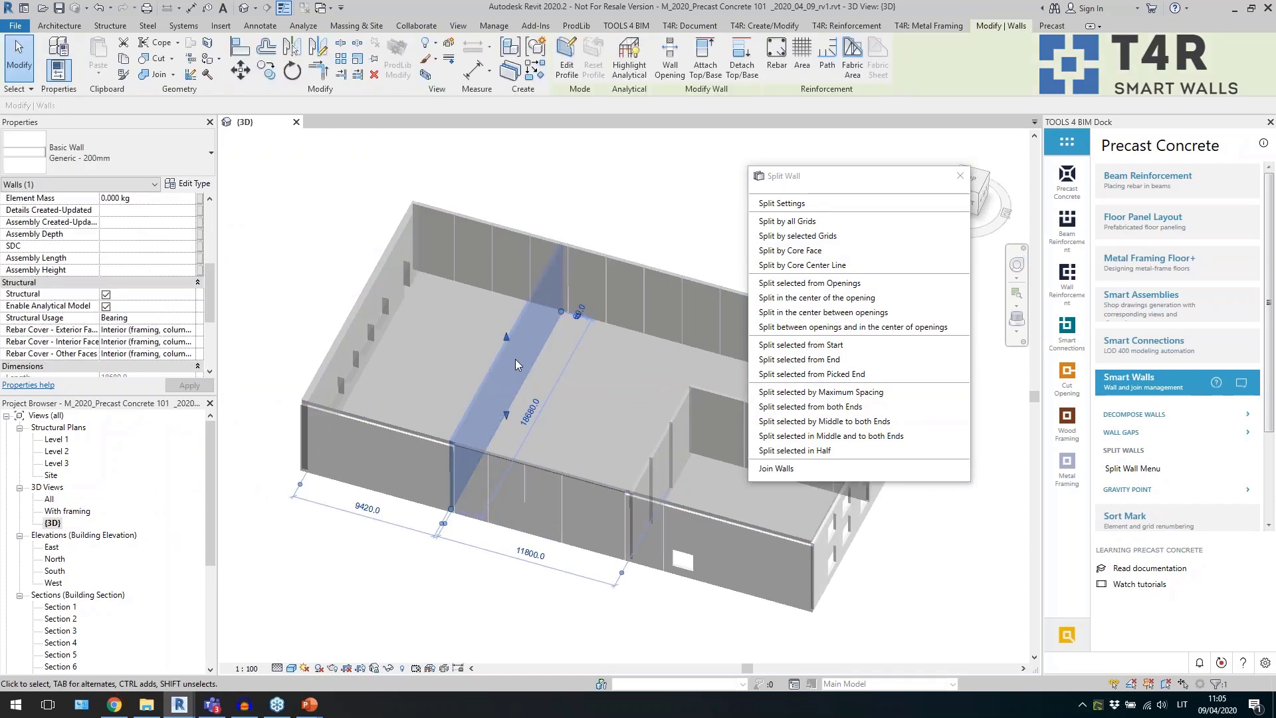
pyautogui.click(843, 345)
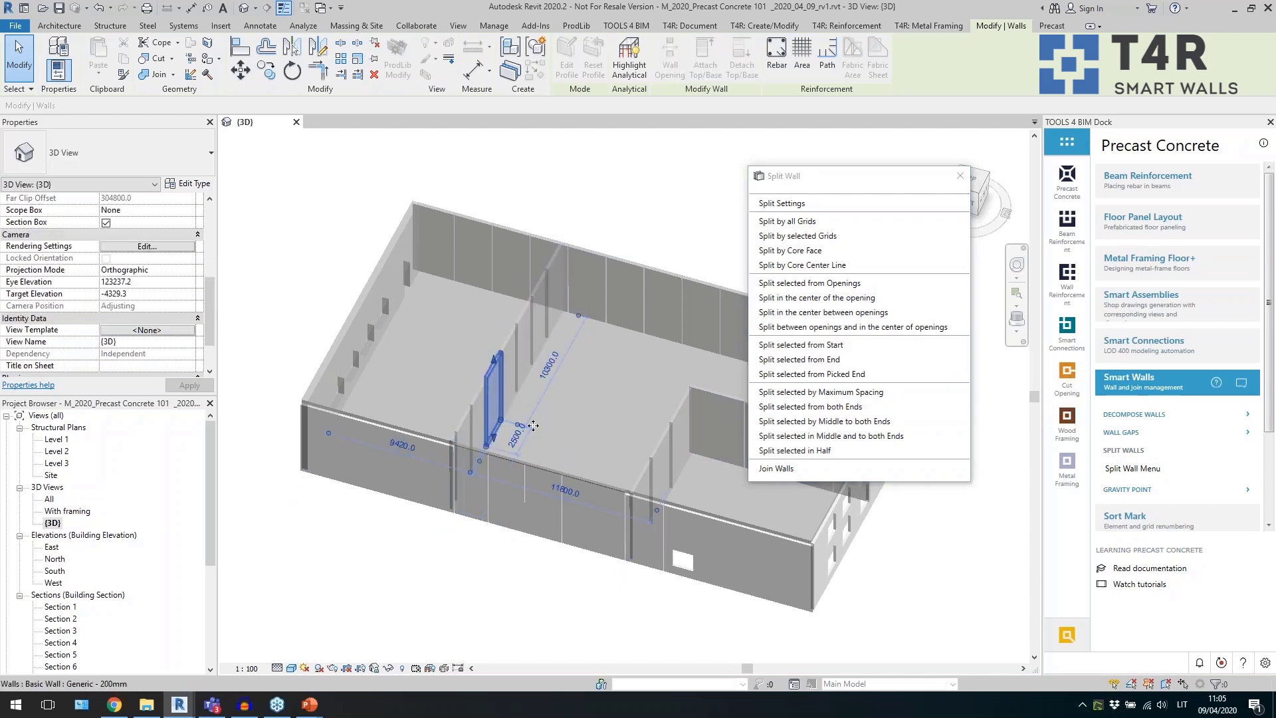
# Examine the lengths of the interior cross wall's panels, including the narrow one at the front end.
pyautogui.click(499, 412)
pyautogui.keyDown('shift'); pyautogui.moveTo(572, 447); pyautogui.dragTo(493, 445, button='middle'); pyautogui.keyUp('shift')
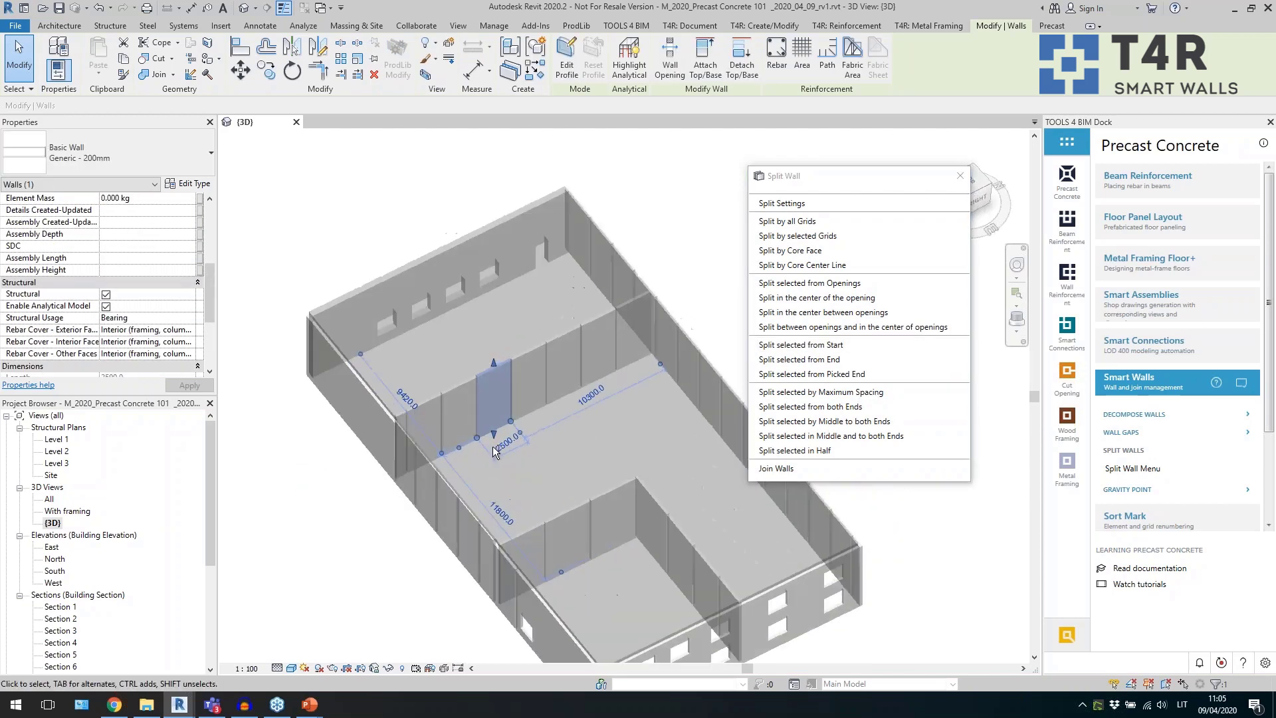
pyautogui.scroll(1, 531, 363)
pyautogui.click(526, 347)
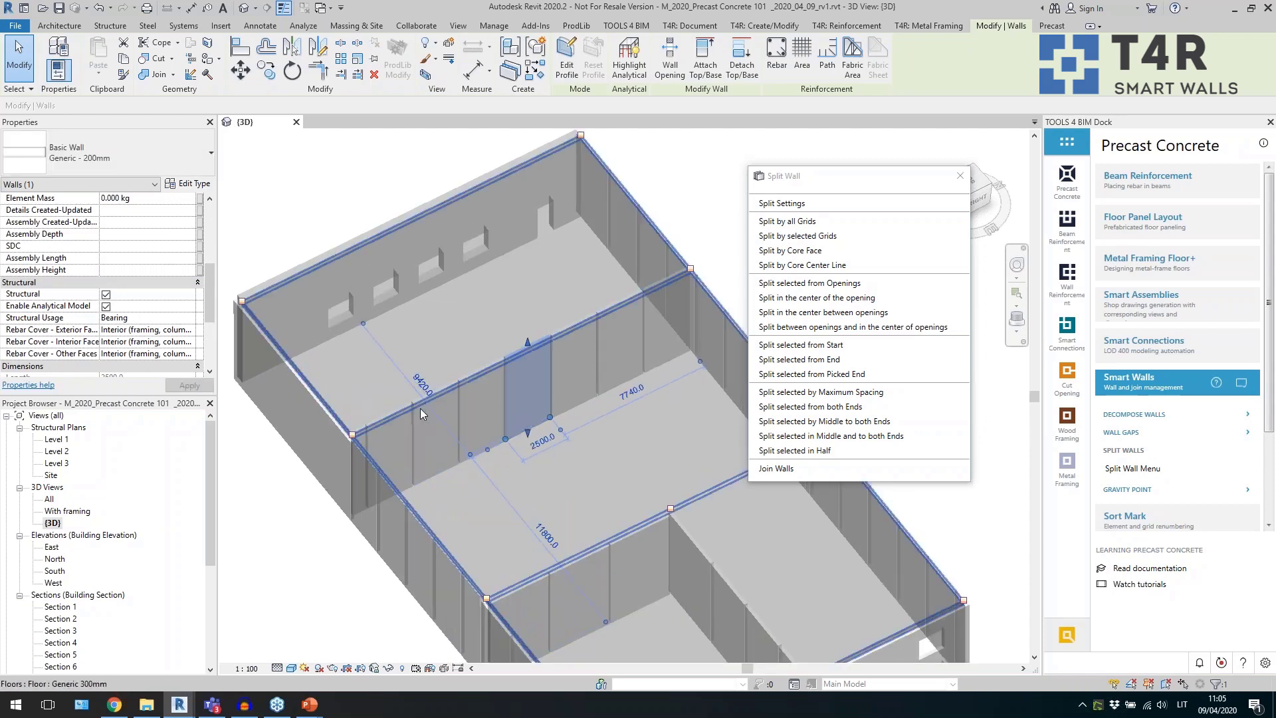
pyautogui.click(416, 446)
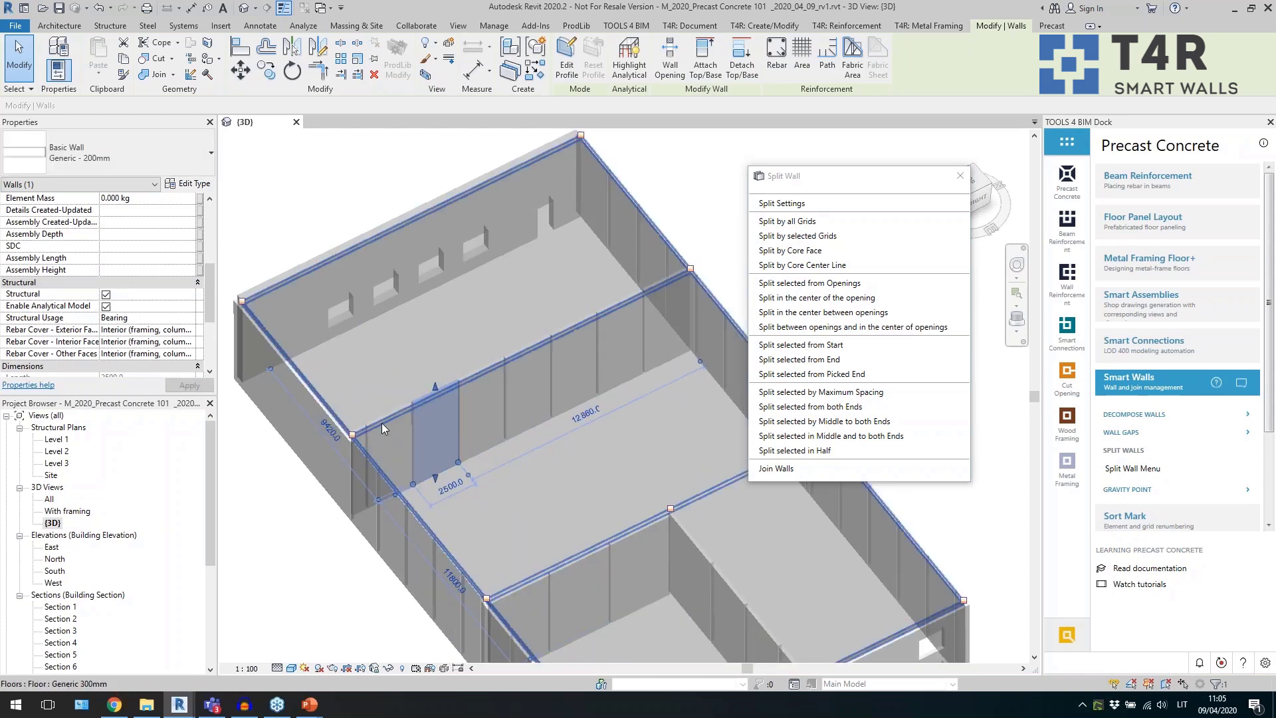
pyautogui.scroll(3, 358, 423)
pyautogui.click(358, 423)
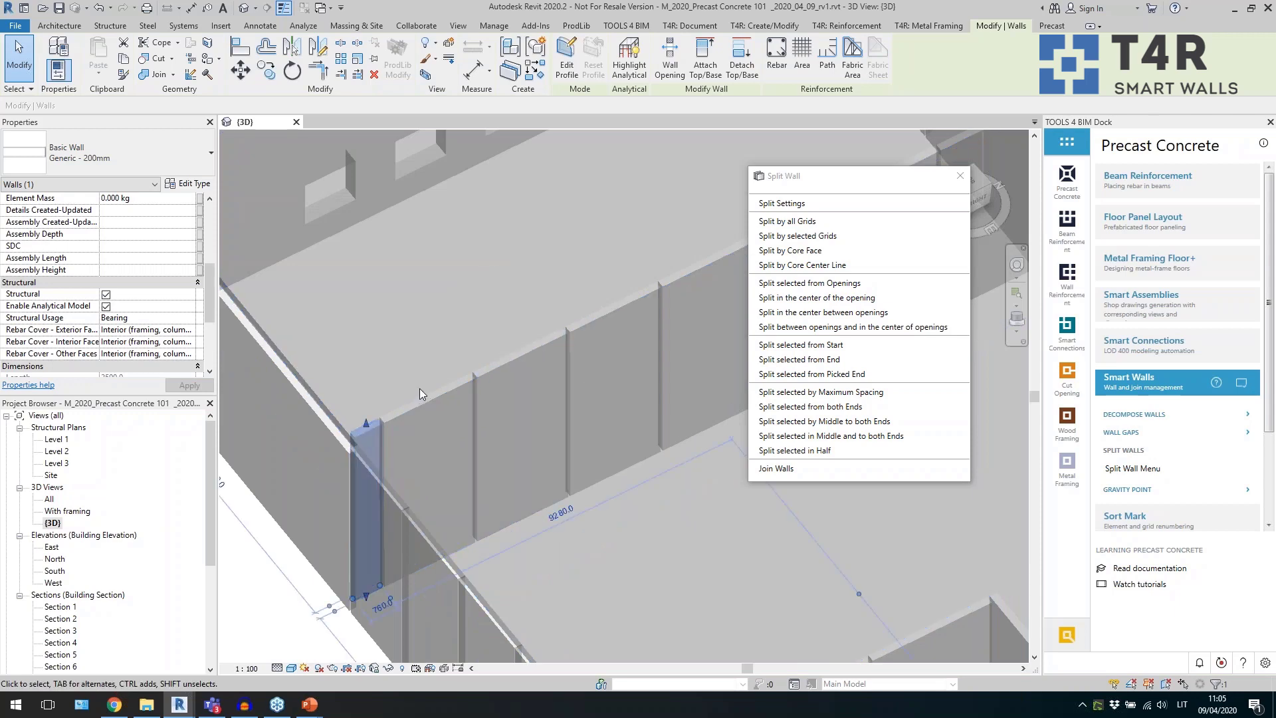
# Join the narrow front-end panel of the interior cross wall with its neighbouring panel.
pyautogui.scroll(-5, 420, 388)
pyautogui.scroll(3, 461, 500)
pyautogui.click(801, 468)
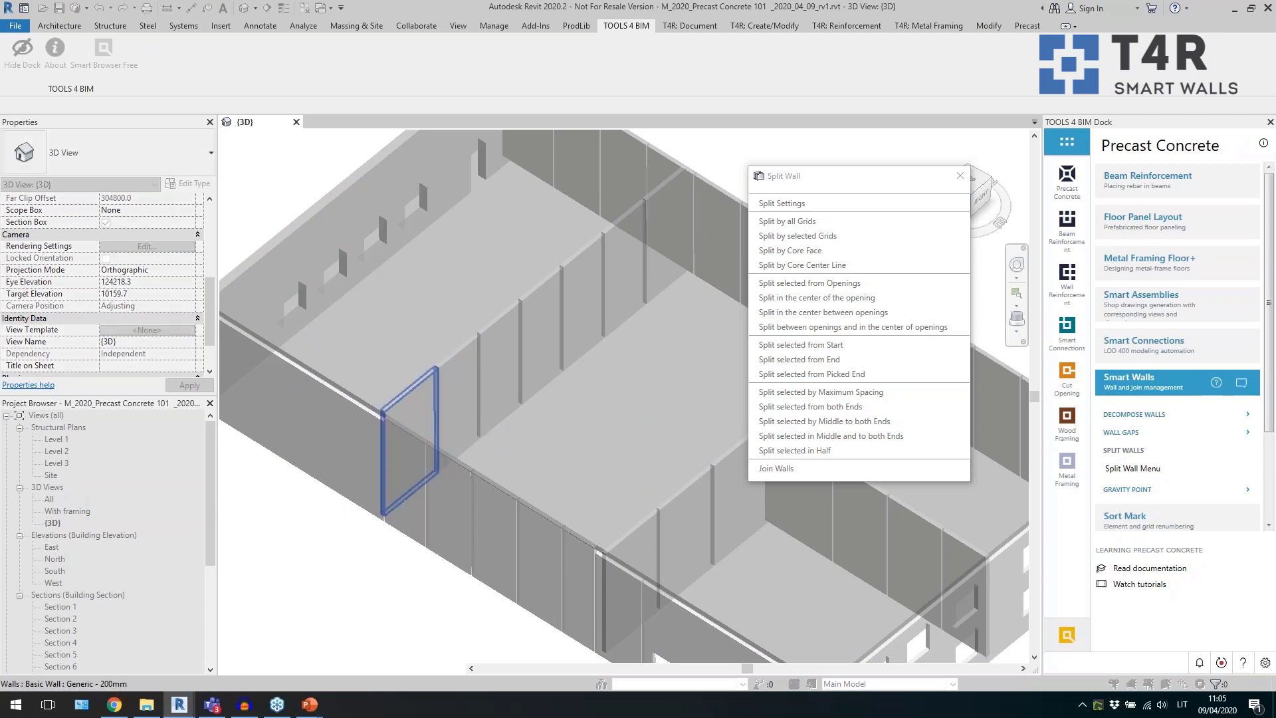
pyautogui.press('Escape')
# Split the unsplit front wall section beside the building corner by maximum spacing.
pyautogui.scroll(-2, 555, 346)
pyautogui.keyDown('shift'); pyautogui.moveTo(537, 418); pyautogui.dragTo(594, 424, button='middle'); pyautogui.keyUp('shift')
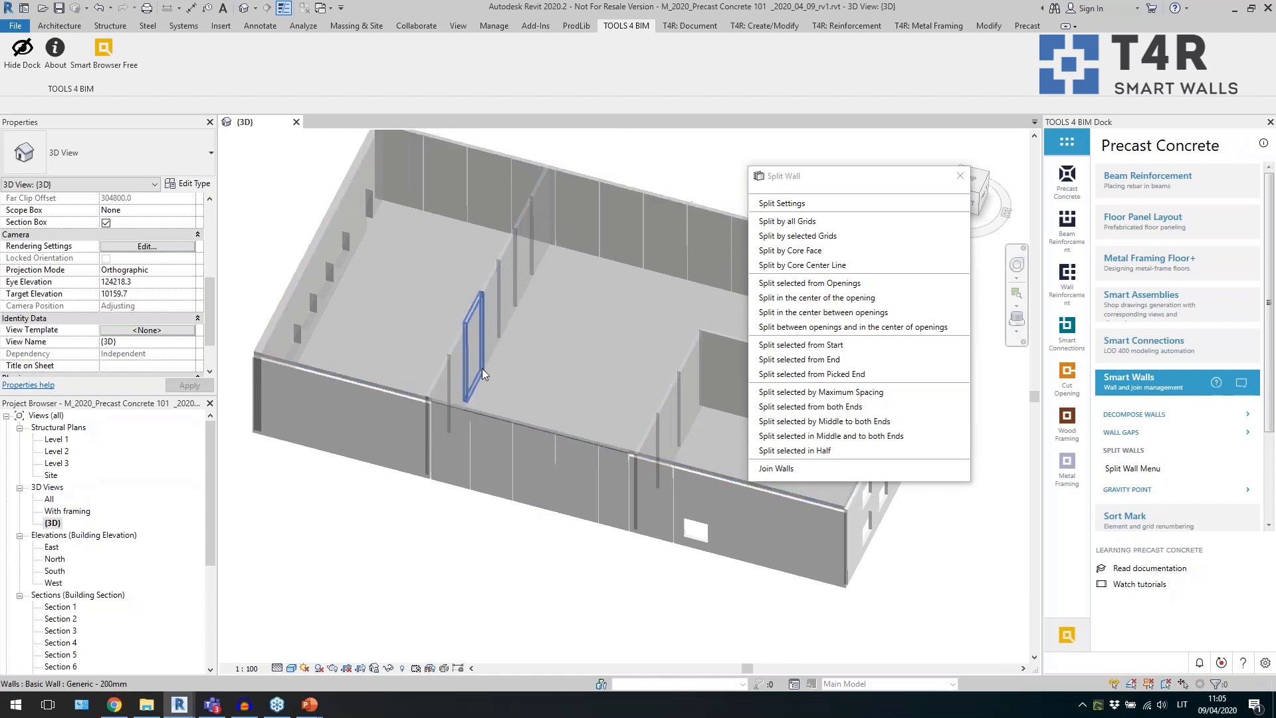
pyautogui.scroll(-1, 481, 369)
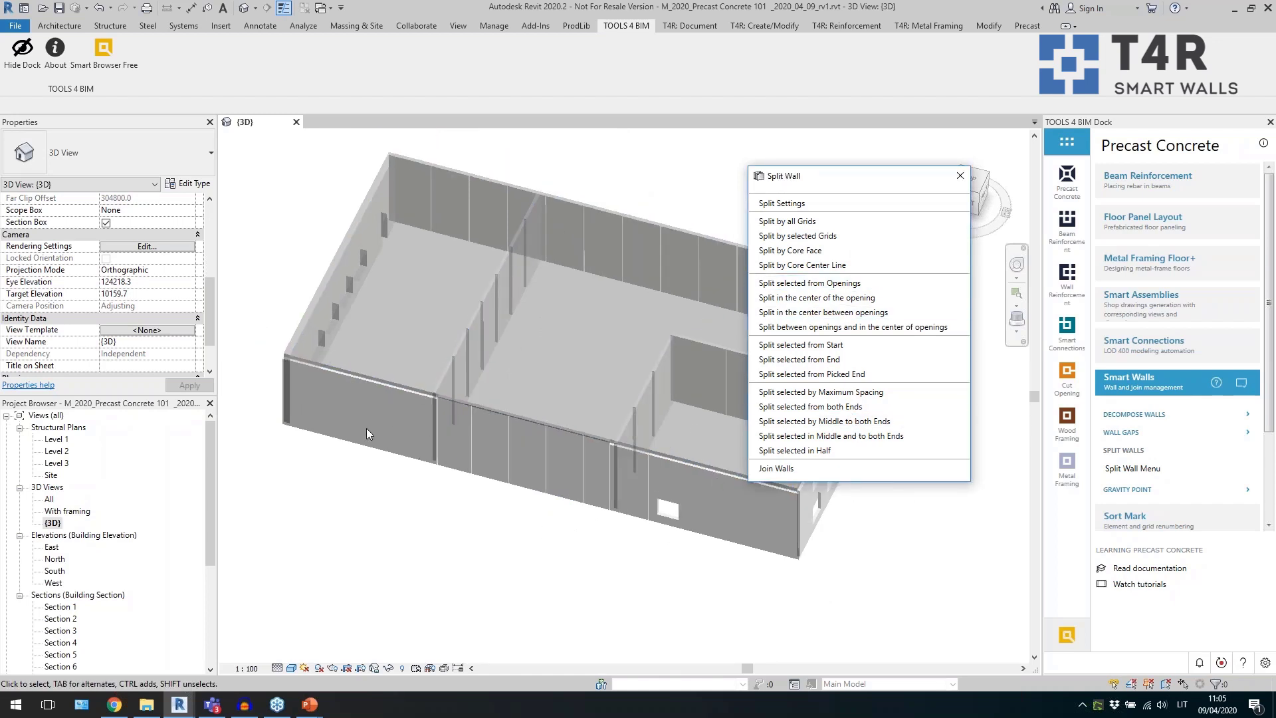
pyautogui.scroll(1, 367, 428)
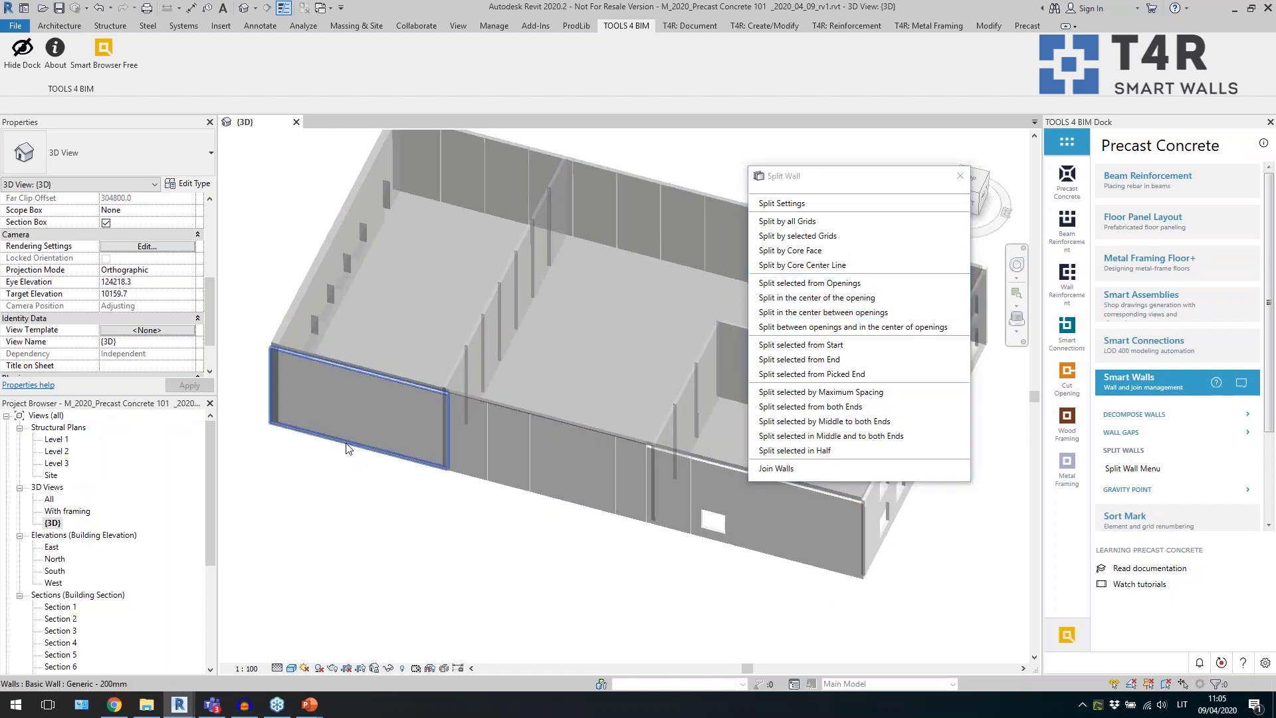
pyautogui.click(346, 443)
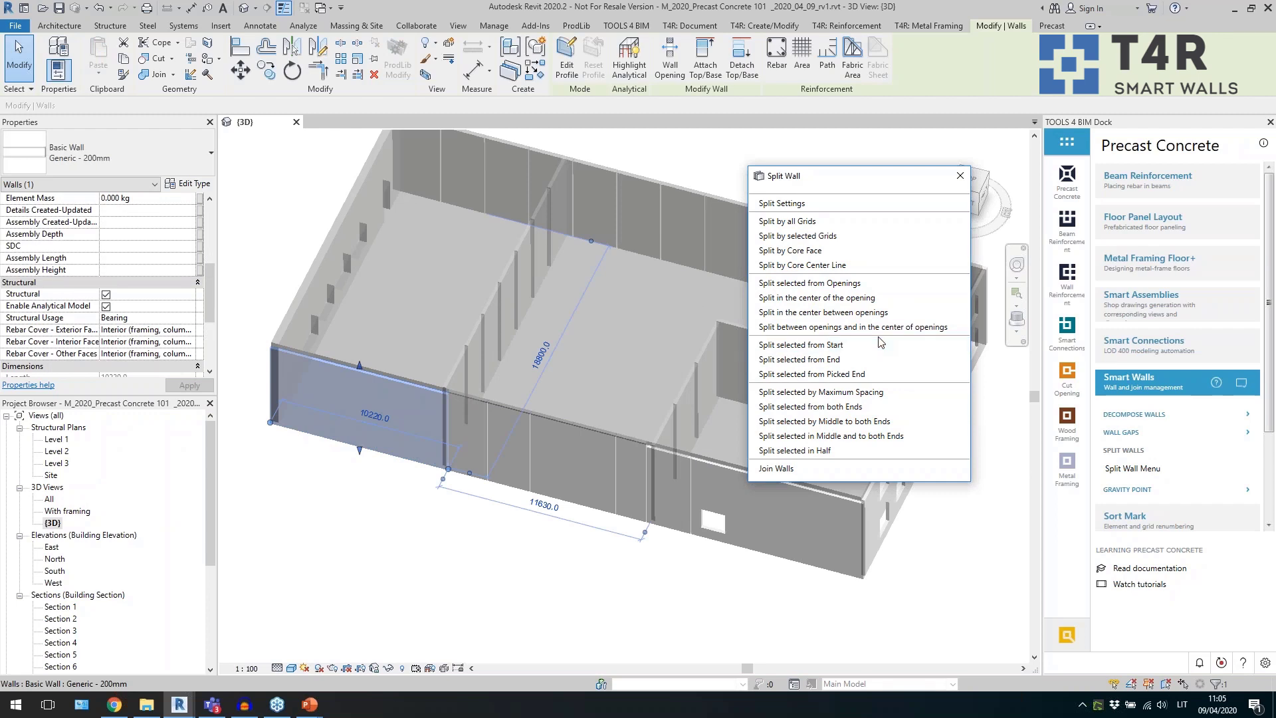
pyautogui.click(848, 393)
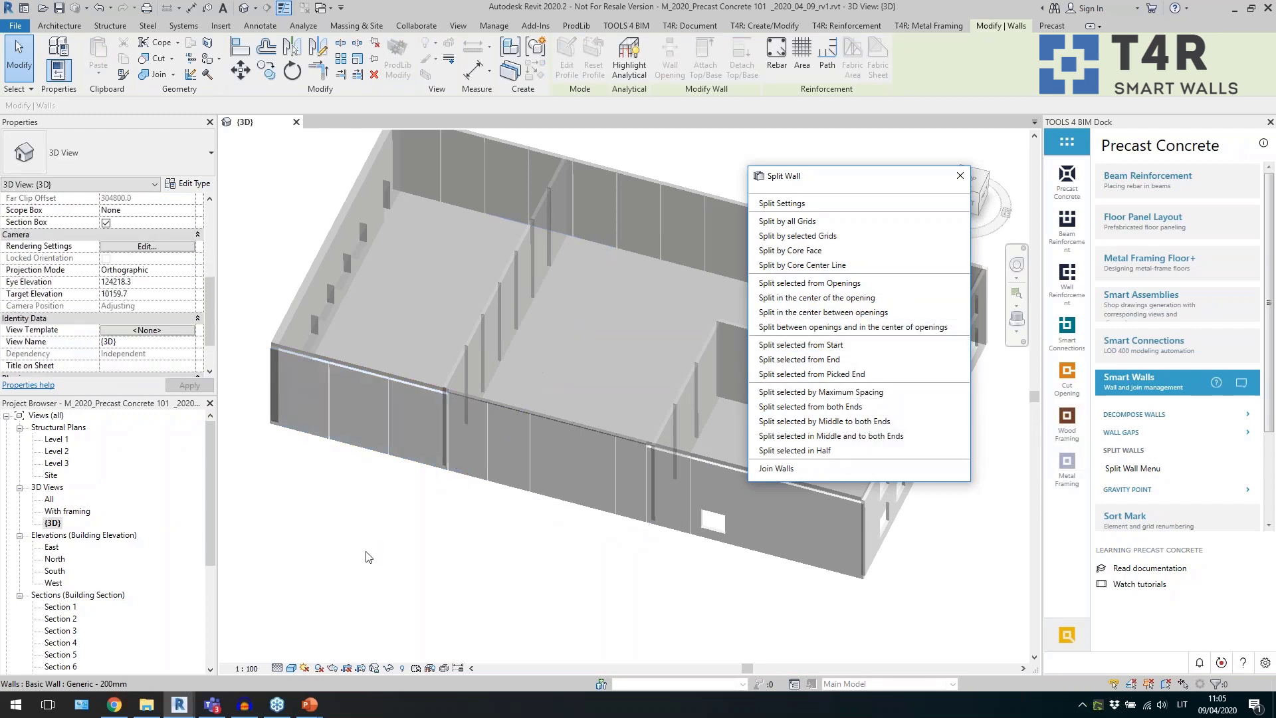
# Examine the lengths of the three new panels in the front wall section.
pyautogui.scroll(2, 312, 437)
pyautogui.click(312, 437)
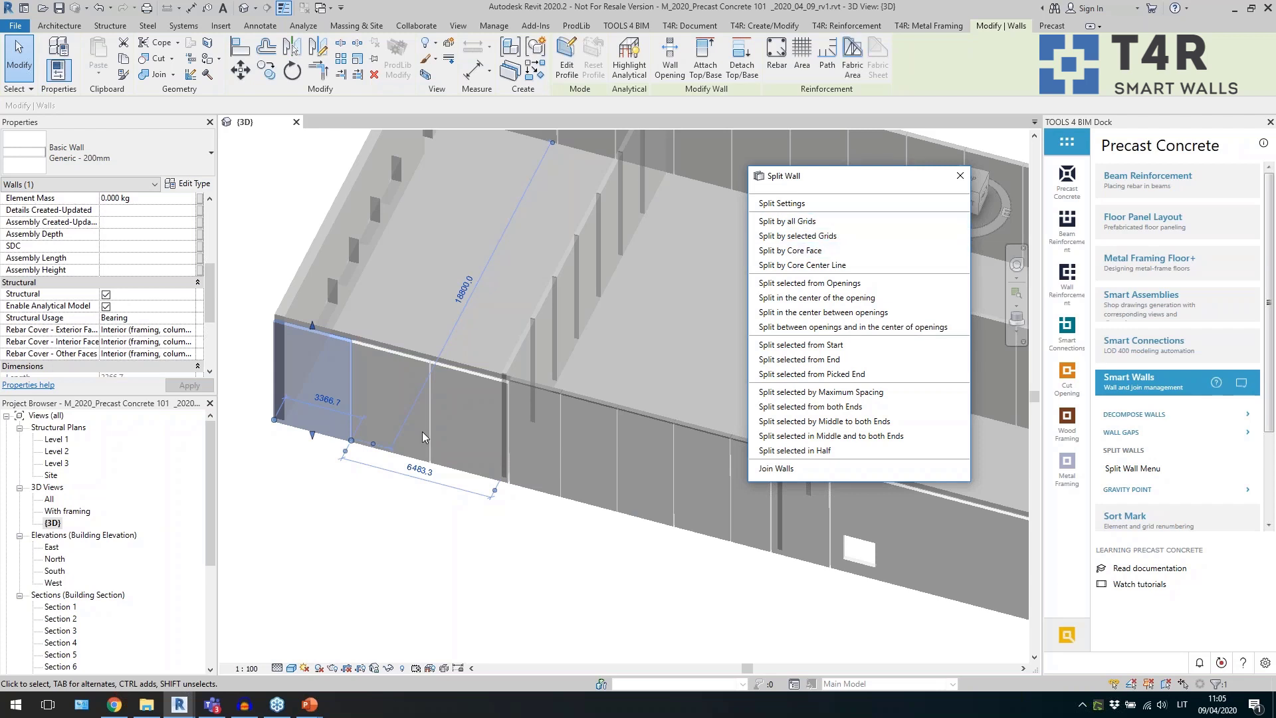
pyautogui.click(416, 456)
pyautogui.click(479, 469)
pyautogui.click(402, 464)
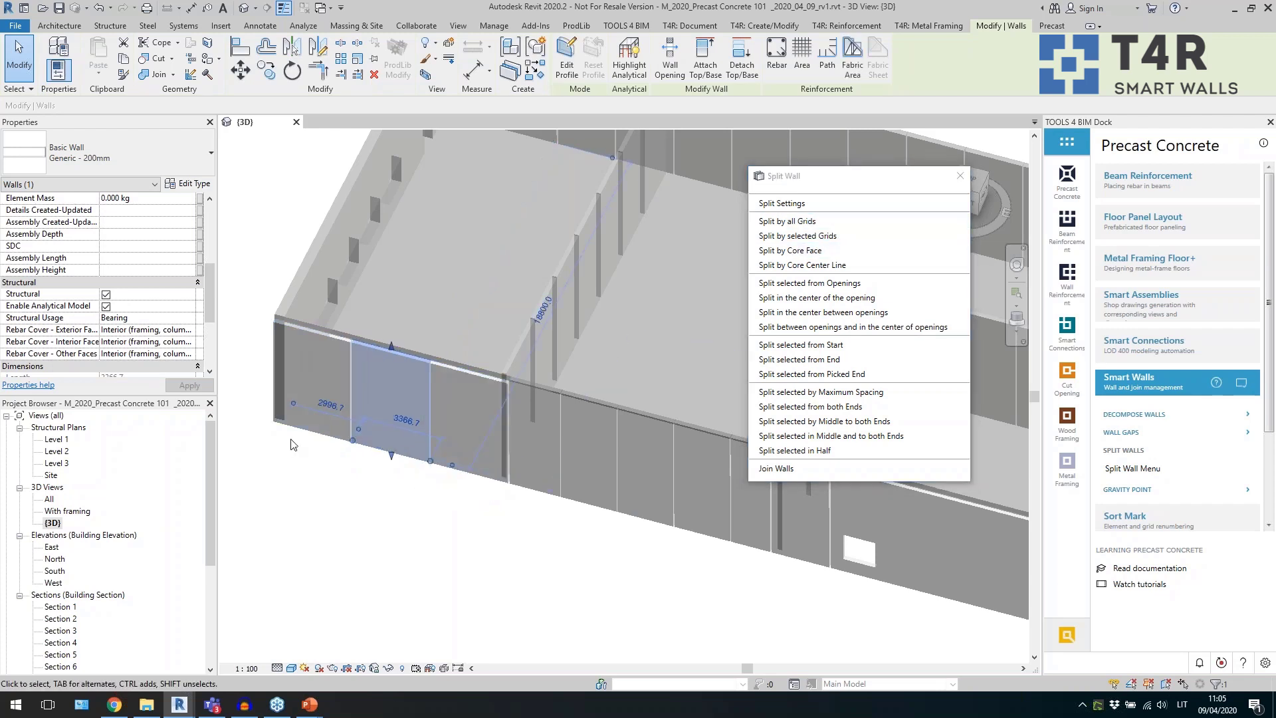
pyautogui.click(305, 429)
pyautogui.scroll(-2, 308, 472)
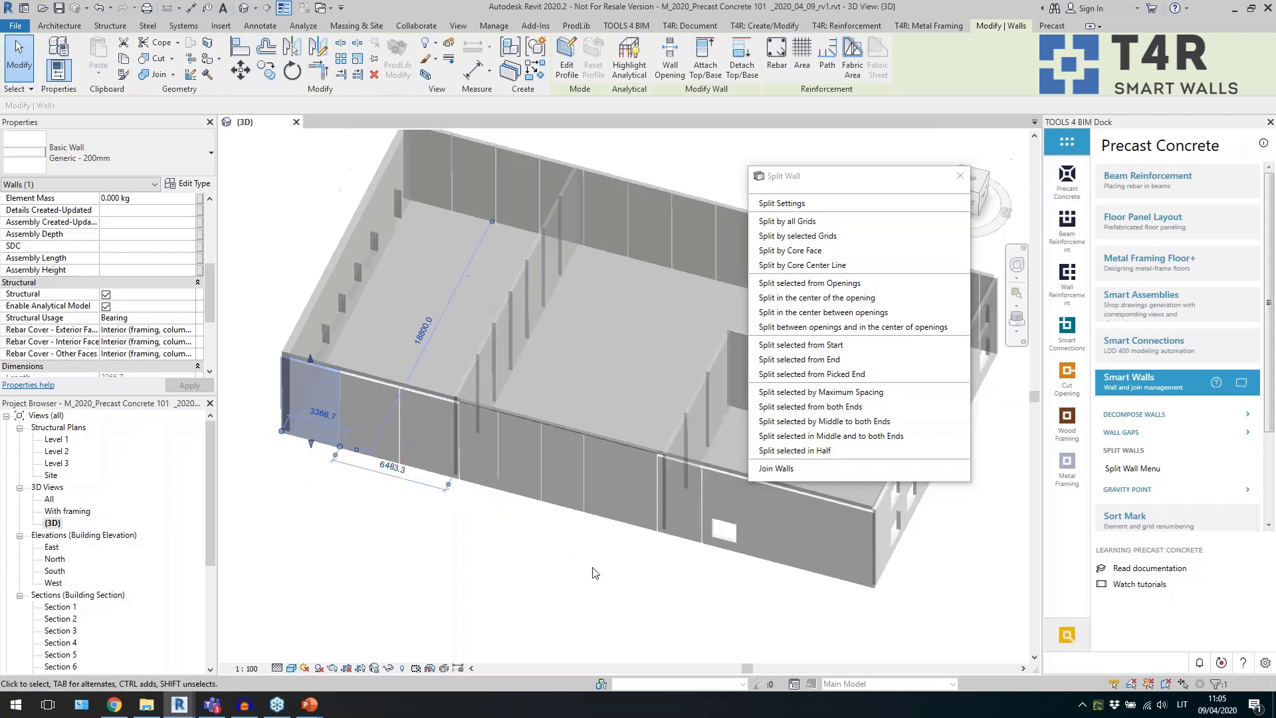
# Split the Sandwich 430 end wall with the door and four windows in the center between its openings.
pyautogui.click(595, 573)
pyautogui.moveTo(632, 566)
pyautogui.keyDown('shift'); pyautogui.mouseDown(button='middle')
pyautogui.moveTo(436, 529)
pyautogui.moveTo(456, 569)
pyautogui.moveTo(441, 578)
pyautogui.moveTo(615, 575)
pyautogui.mouseUp(button='middle'); pyautogui.keyUp('shift')
pyautogui.click(494, 529)
pyautogui.scroll(1, 272, 492)
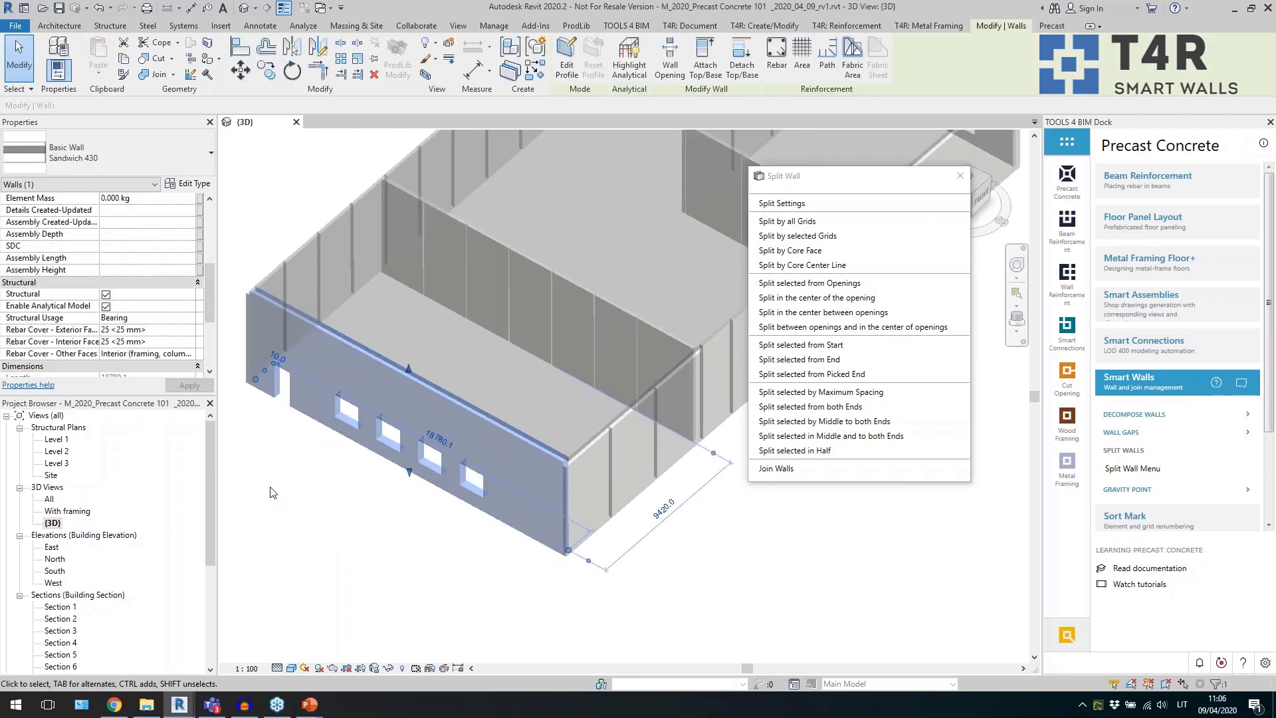
pyautogui.click(817, 313)
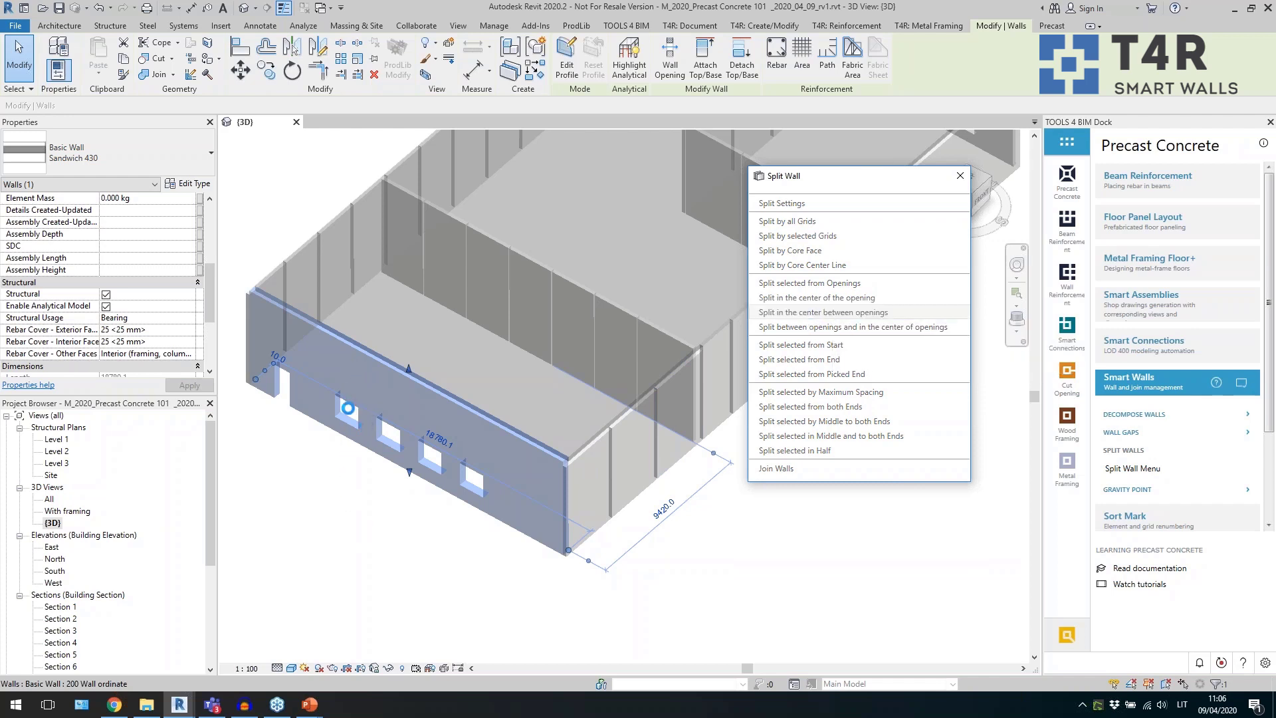
# Split the wide end panel containing the last window into two equal panels and check their lengths.
pyautogui.click(299, 411)
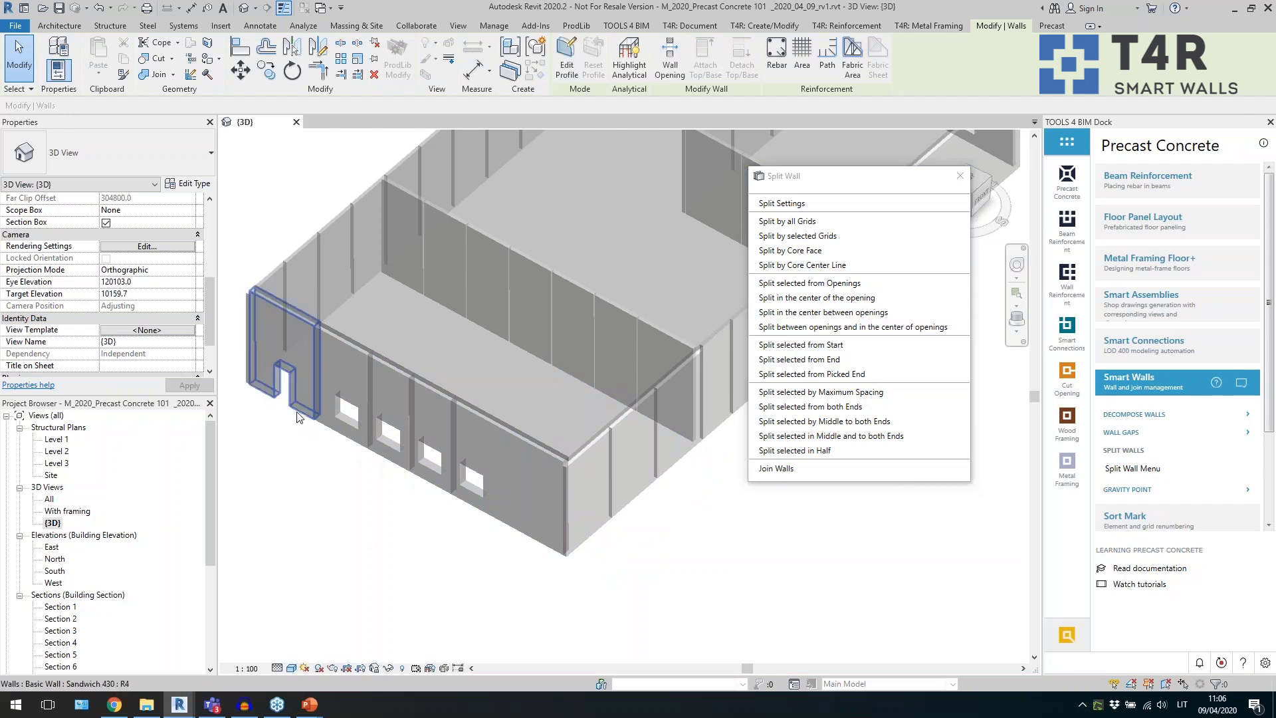
pyautogui.keyDown('shift'); pyautogui.moveTo(391, 533); pyautogui.dragTo(447, 550, button='middle'); pyautogui.keyUp('shift')
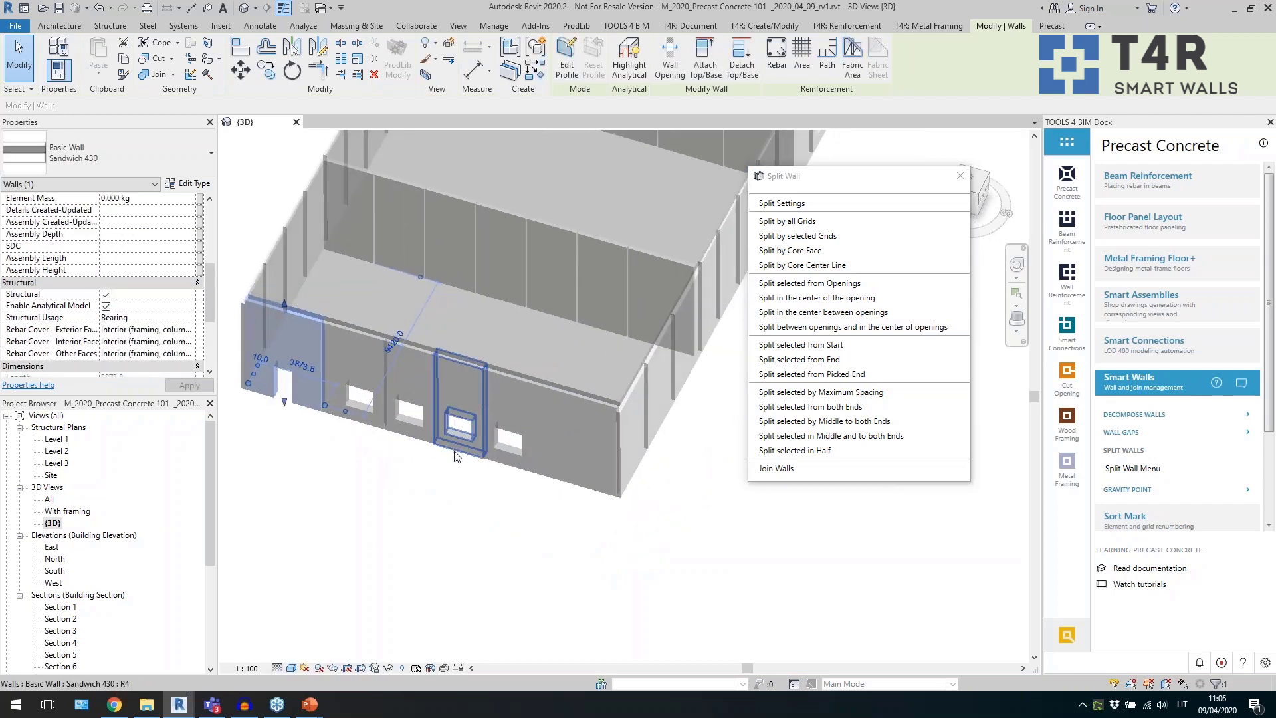
pyautogui.click(545, 488)
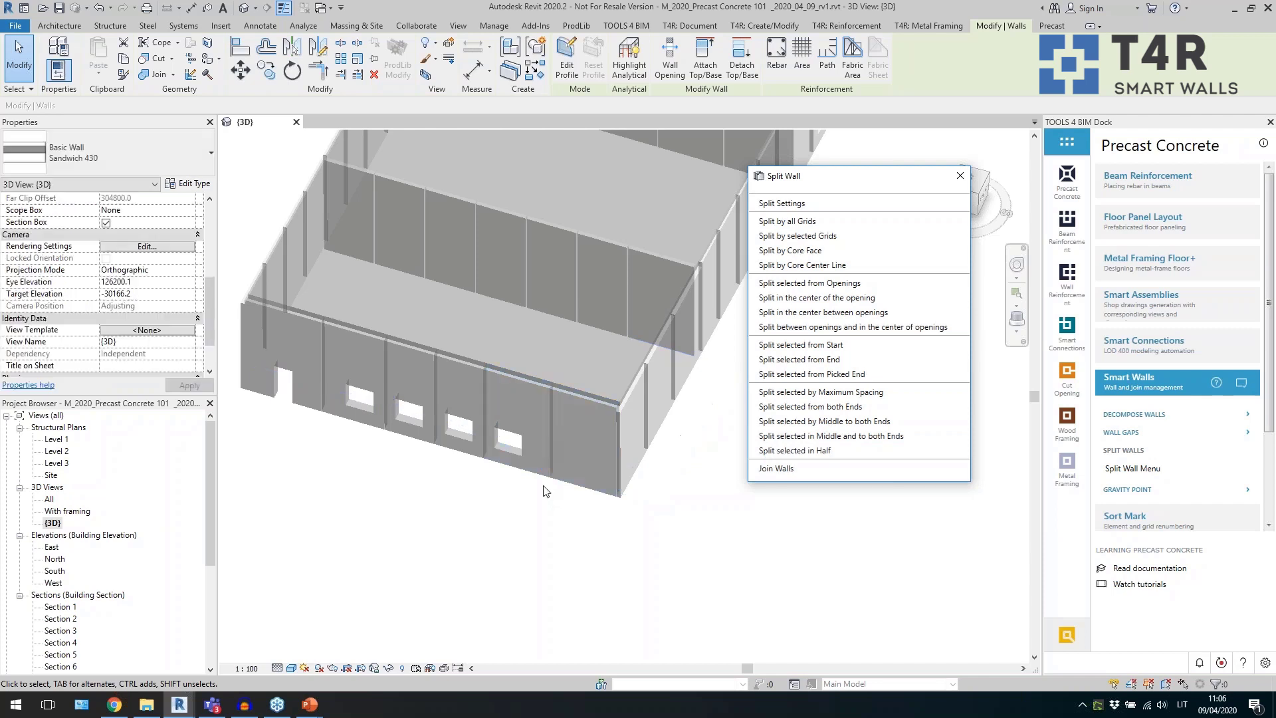
pyautogui.click(539, 537)
pyautogui.click(576, 482)
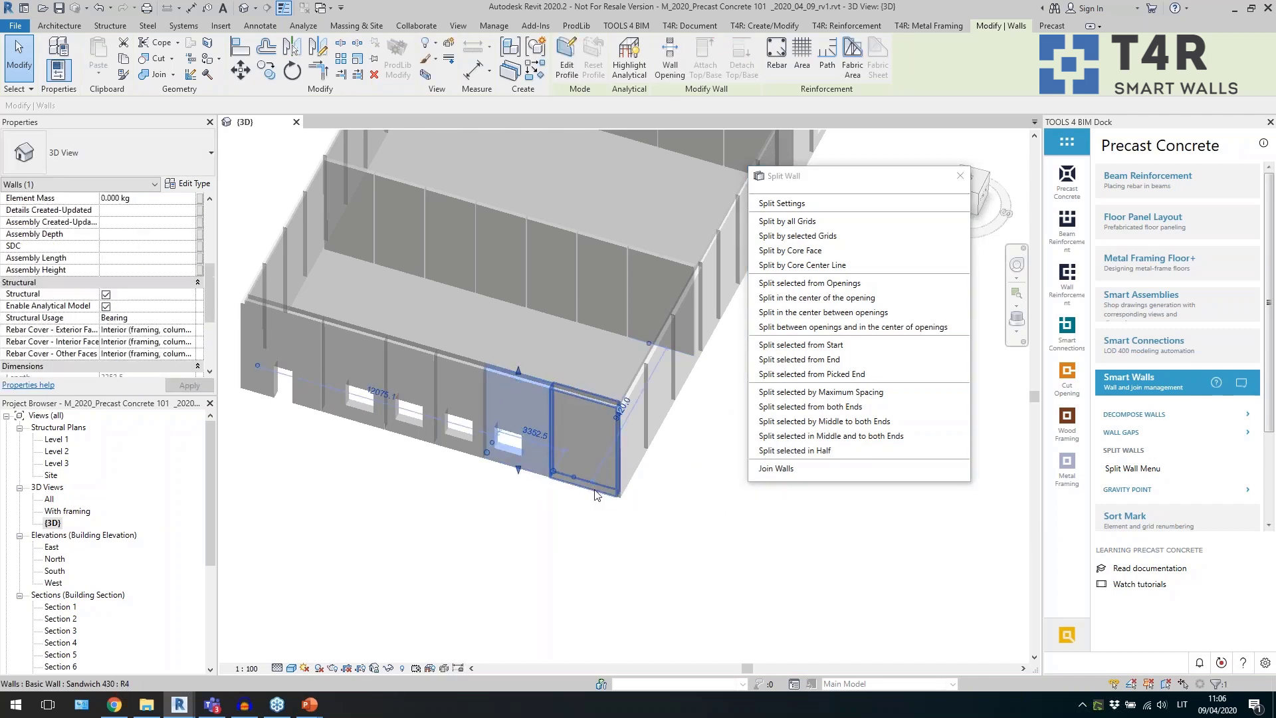
# Open the Level 1 structural plan at the exterior wall along grid X4, where the split grid lines cross it.
pyautogui.keyDown('shift'); pyautogui.moveTo(493, 570); pyautogui.dragTo(556, 300, button='middle'); pyautogui.keyUp('shift')
pyautogui.press('Escape')
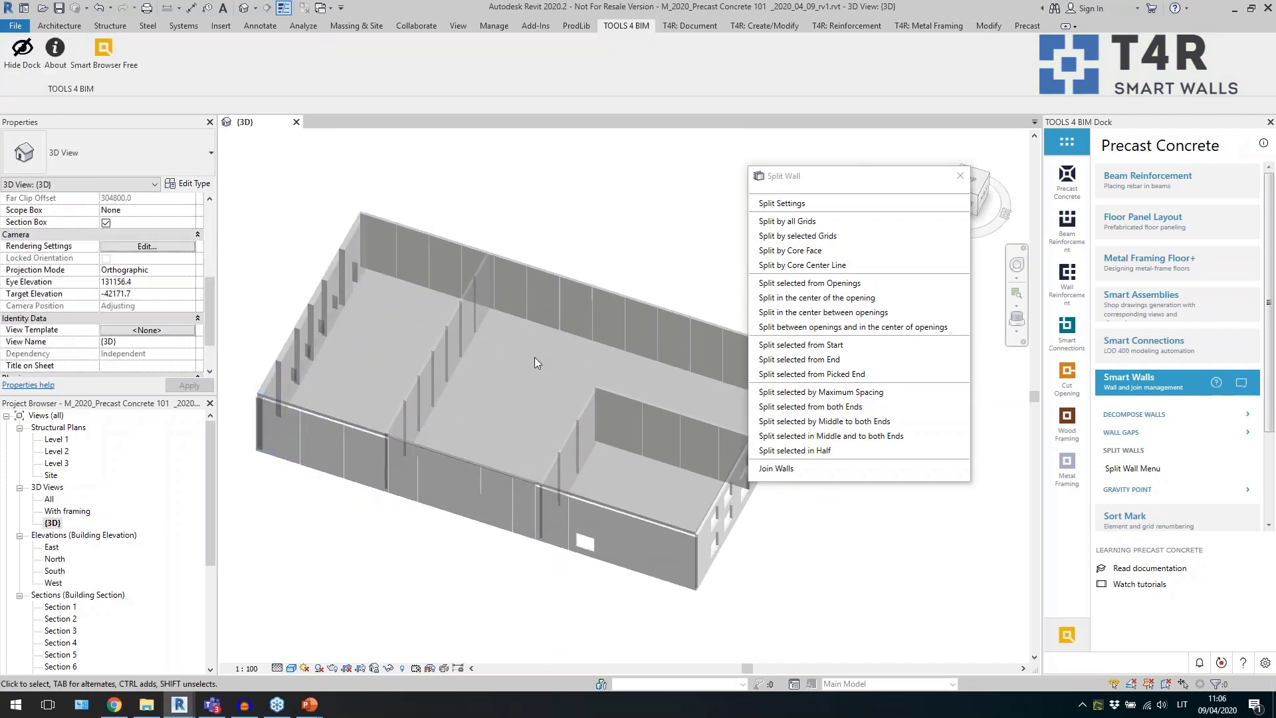
pyautogui.scroll(-1, 474, 385)
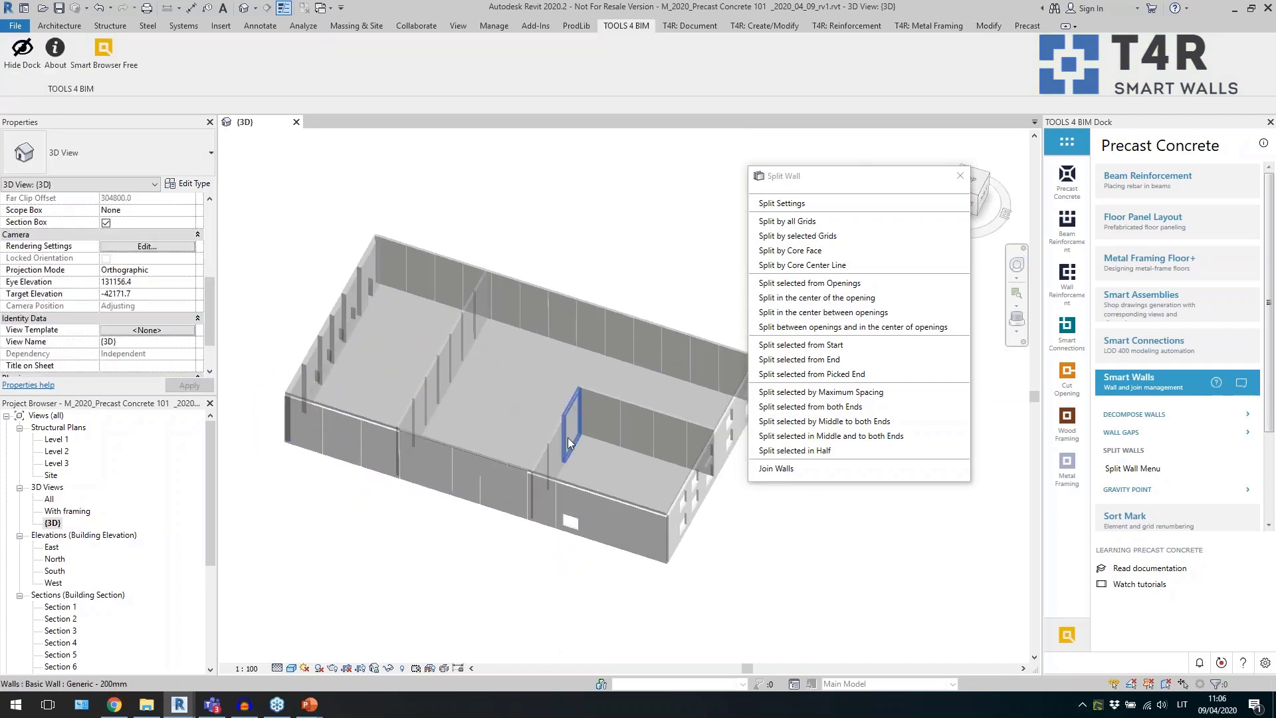
pyautogui.doubleClick(59, 441)
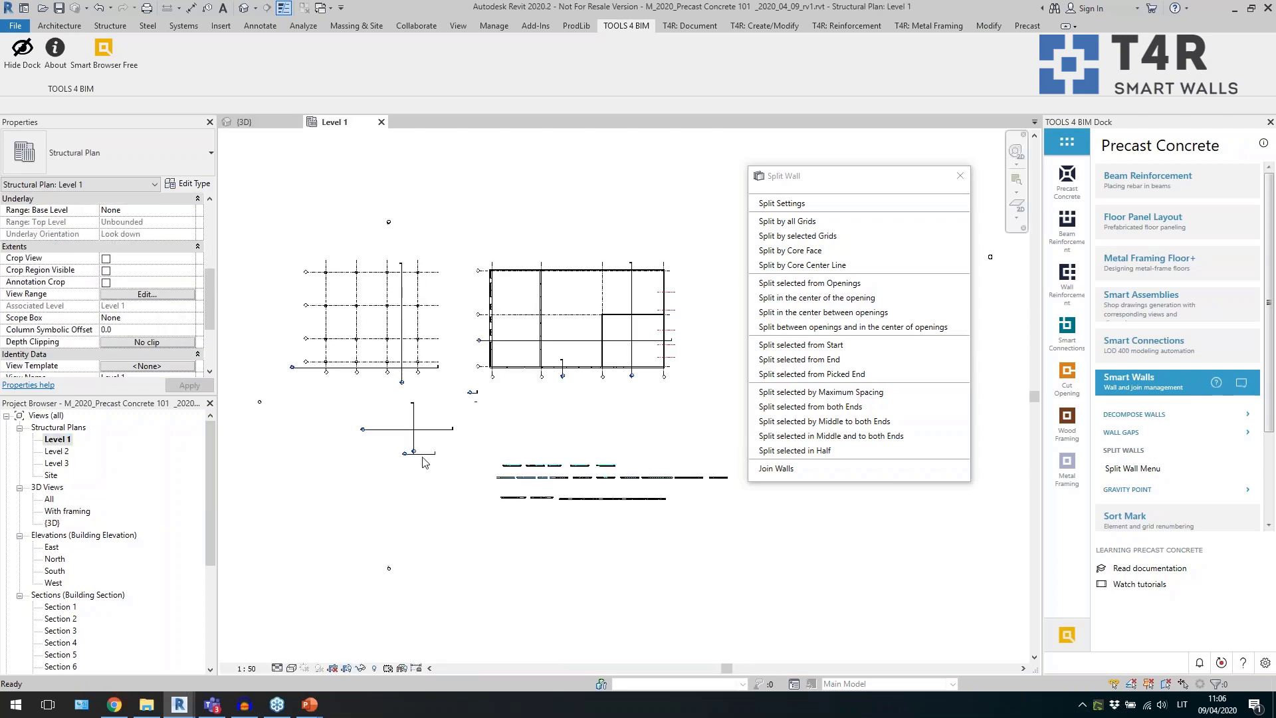
pyautogui.scroll(5, 682, 341)
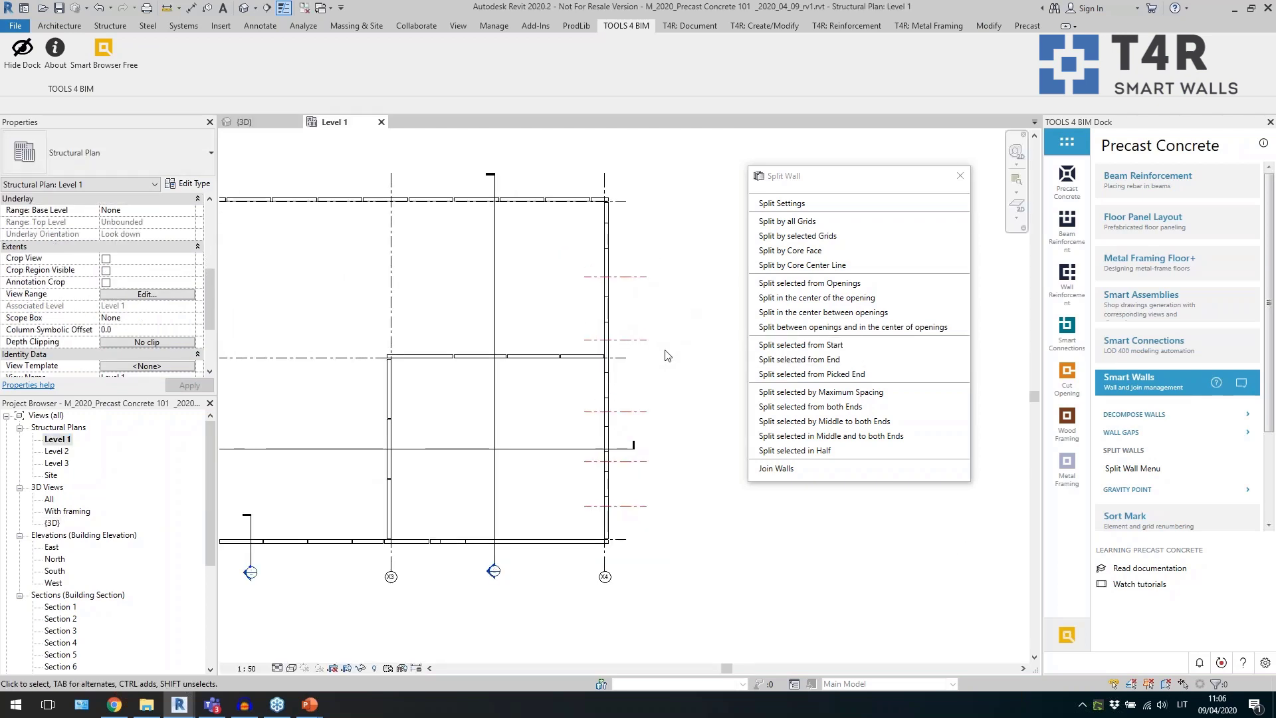
pyautogui.scroll(1, 669, 425)
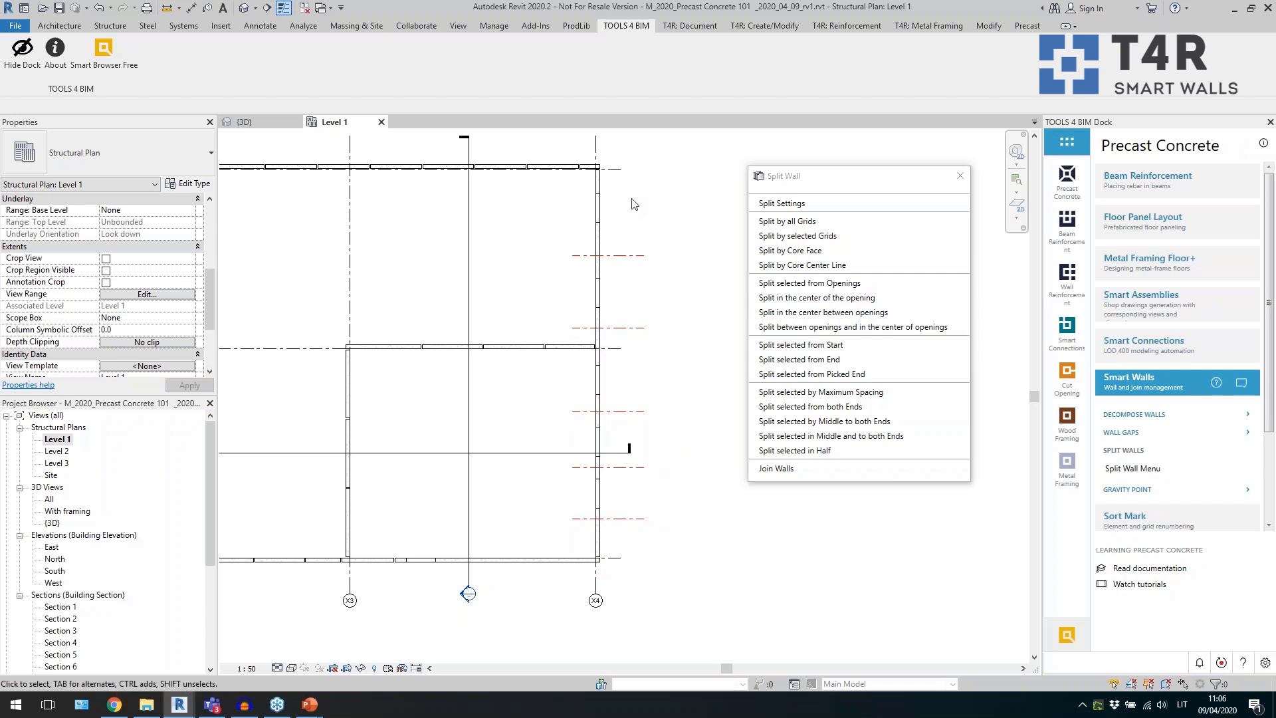
# Draw one more horizontal grid line of type split across the X4 exterior wall, just above the topmost existing split grid.
pyautogui.click(111, 26)
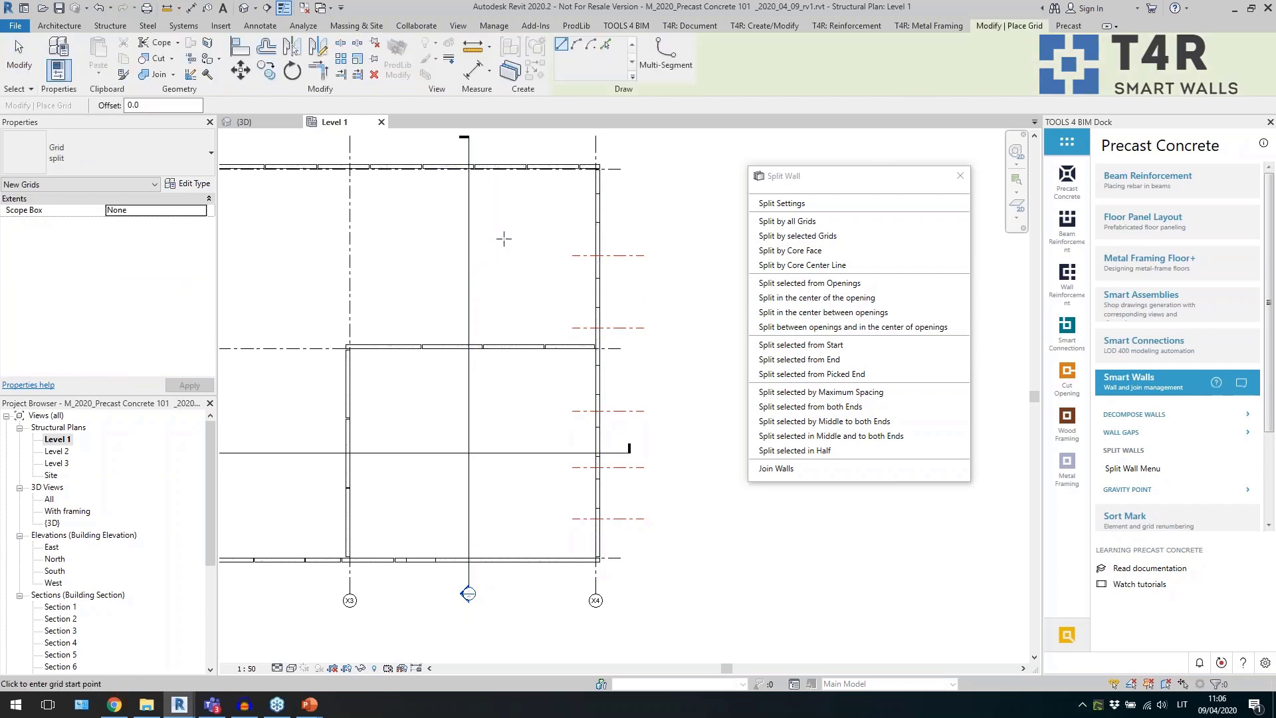
pyautogui.click(698, 238)
pyautogui.press('Escape')
pyautogui.press('Escape')
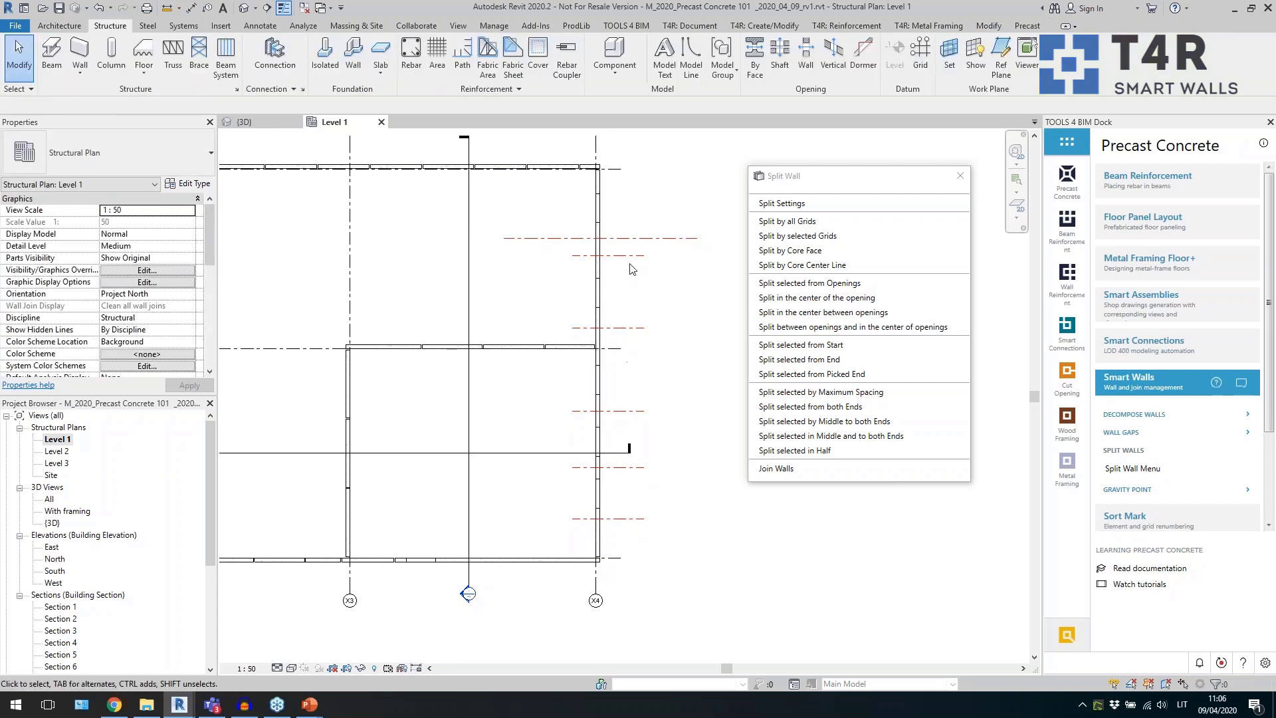
# Split the X4 exterior wall by its five original split grids, leaving out the newly drawn one.
pyautogui.moveTo(659, 545); pyautogui.dragTo(638, 258)
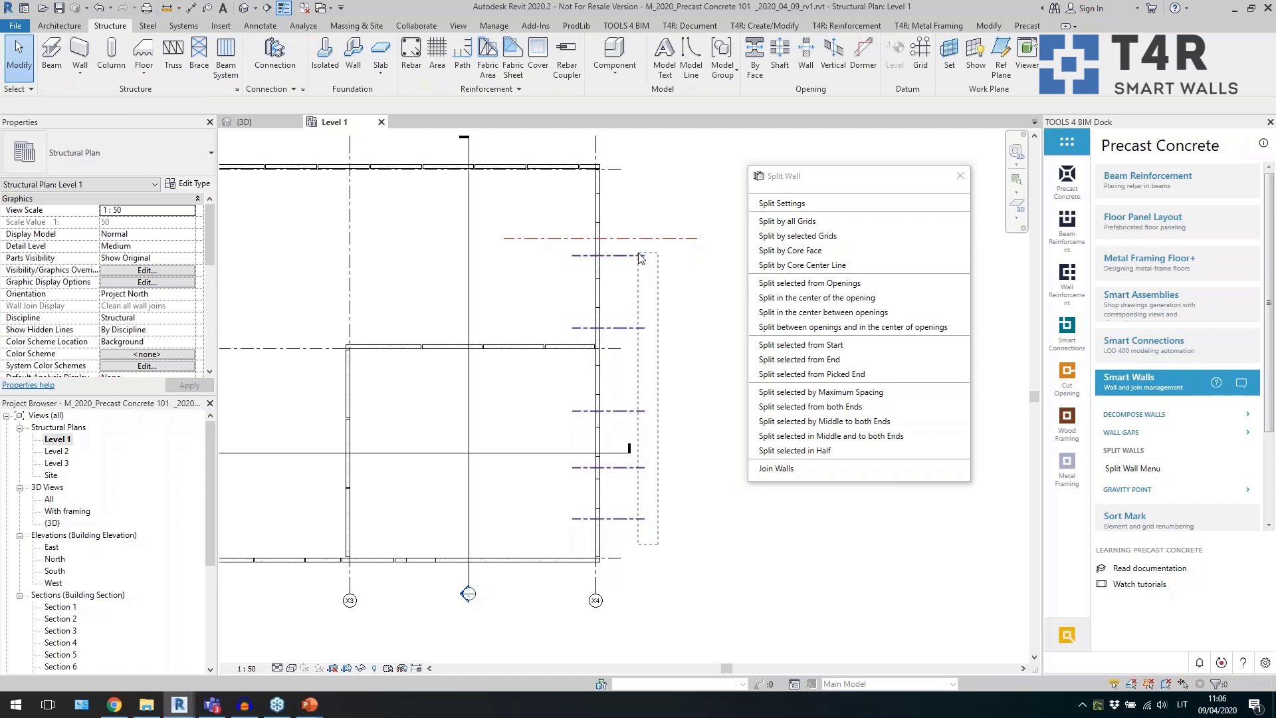
pyautogui.click(794, 236)
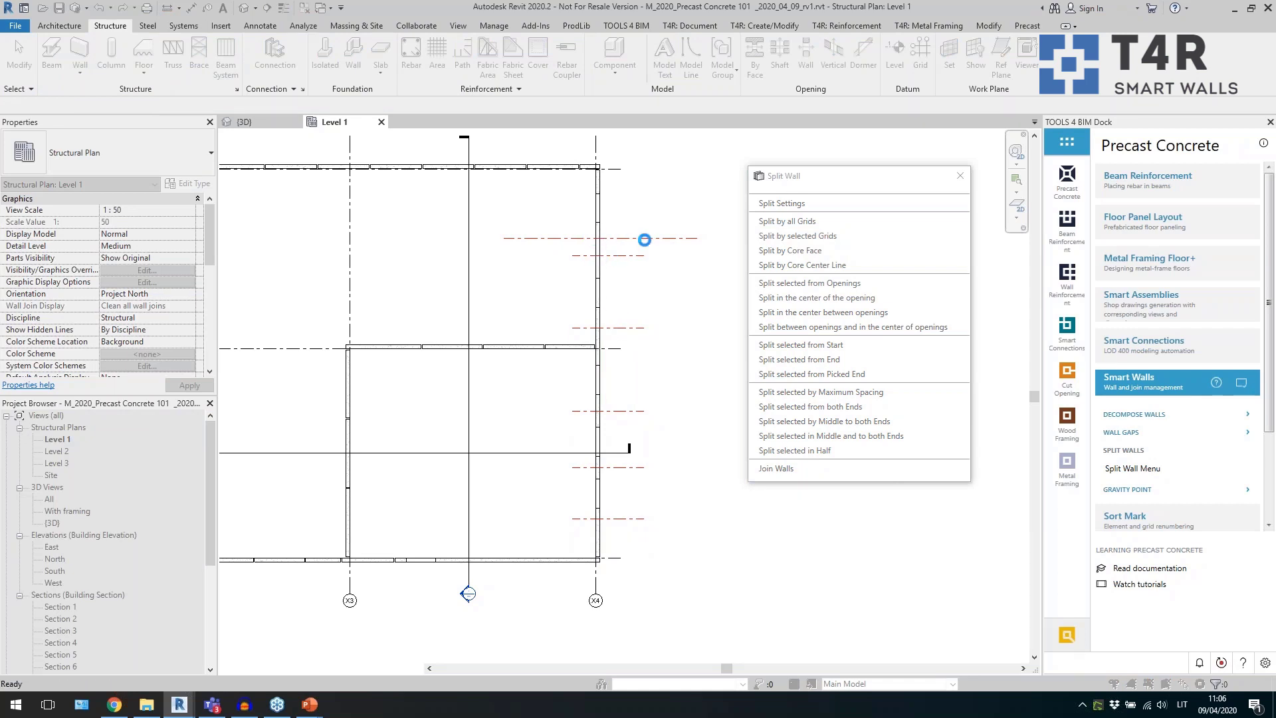
pyautogui.click(598, 238)
# Examine the new panels of the X4 wall and the gap between them at a grid line, then close the Split Wall commands.
pyautogui.scroll(3, 598, 237)
pyautogui.click(598, 315)
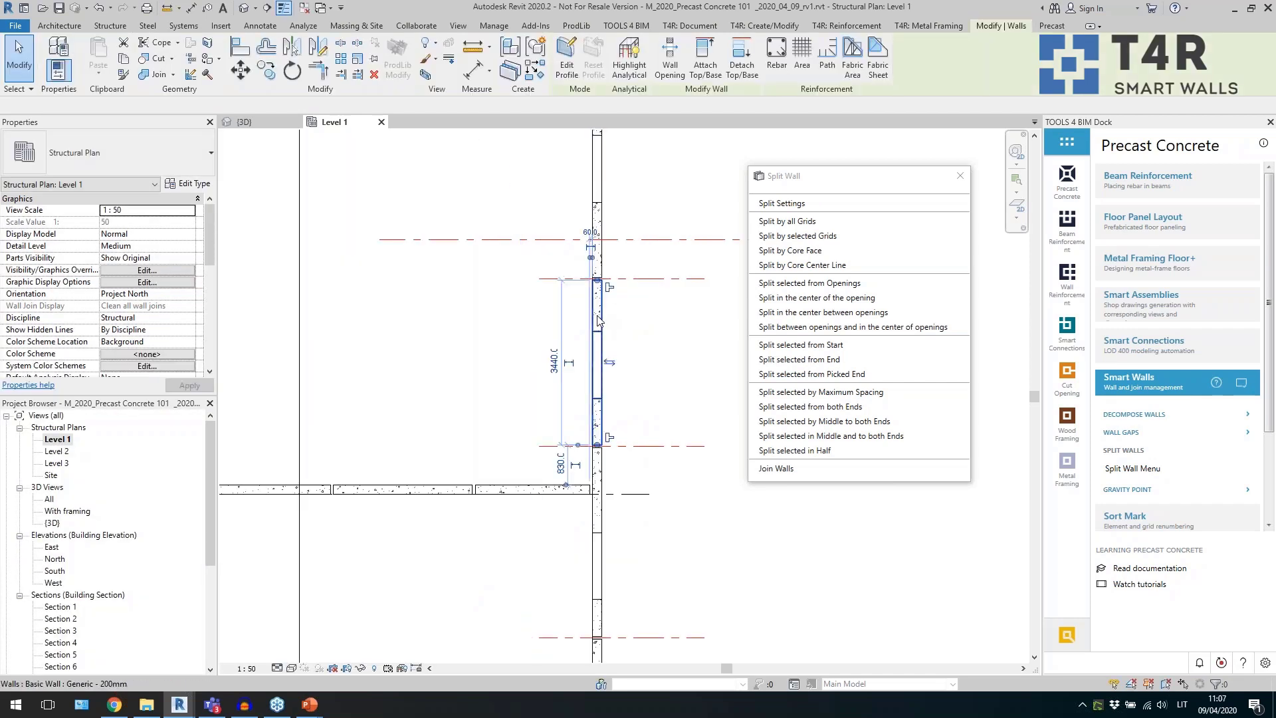
pyautogui.click(599, 520)
pyautogui.moveTo(692, 581); pyautogui.dragTo(655, 269, button='middle')
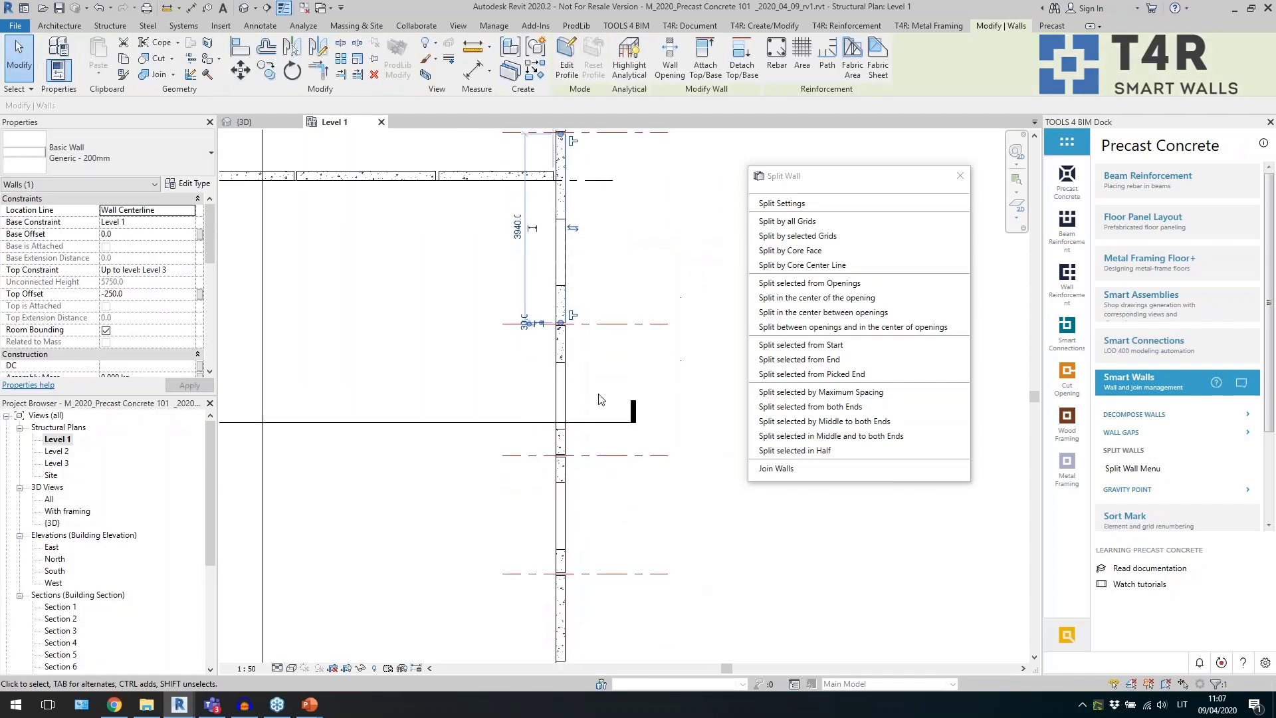
pyautogui.scroll(2, 558, 437)
pyautogui.scroll(3, 540, 398)
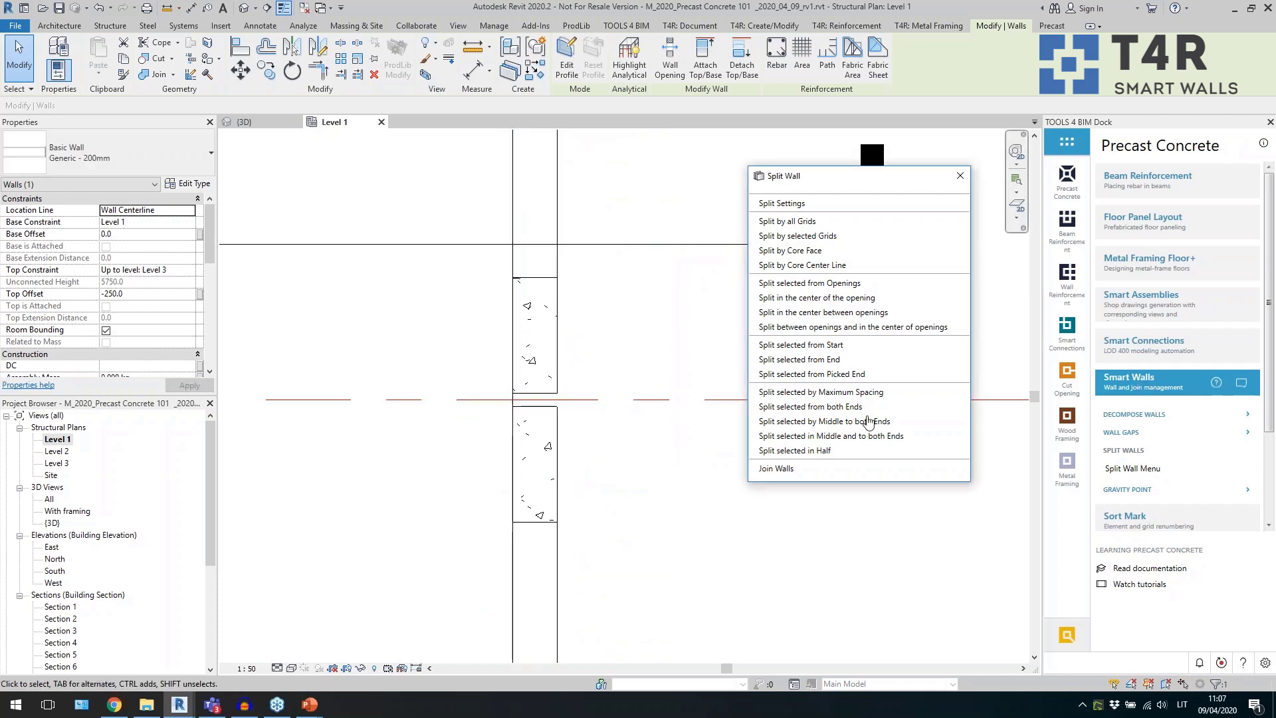
pyautogui.click(587, 429)
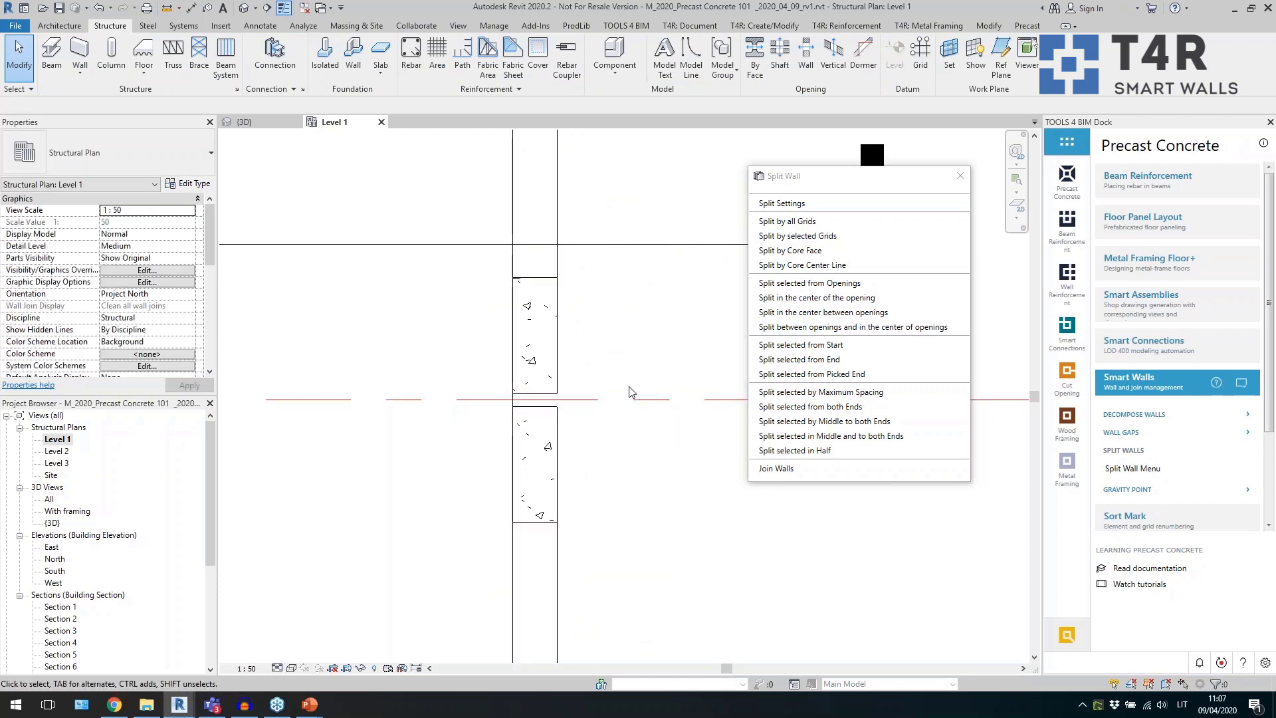
pyautogui.click(960, 175)
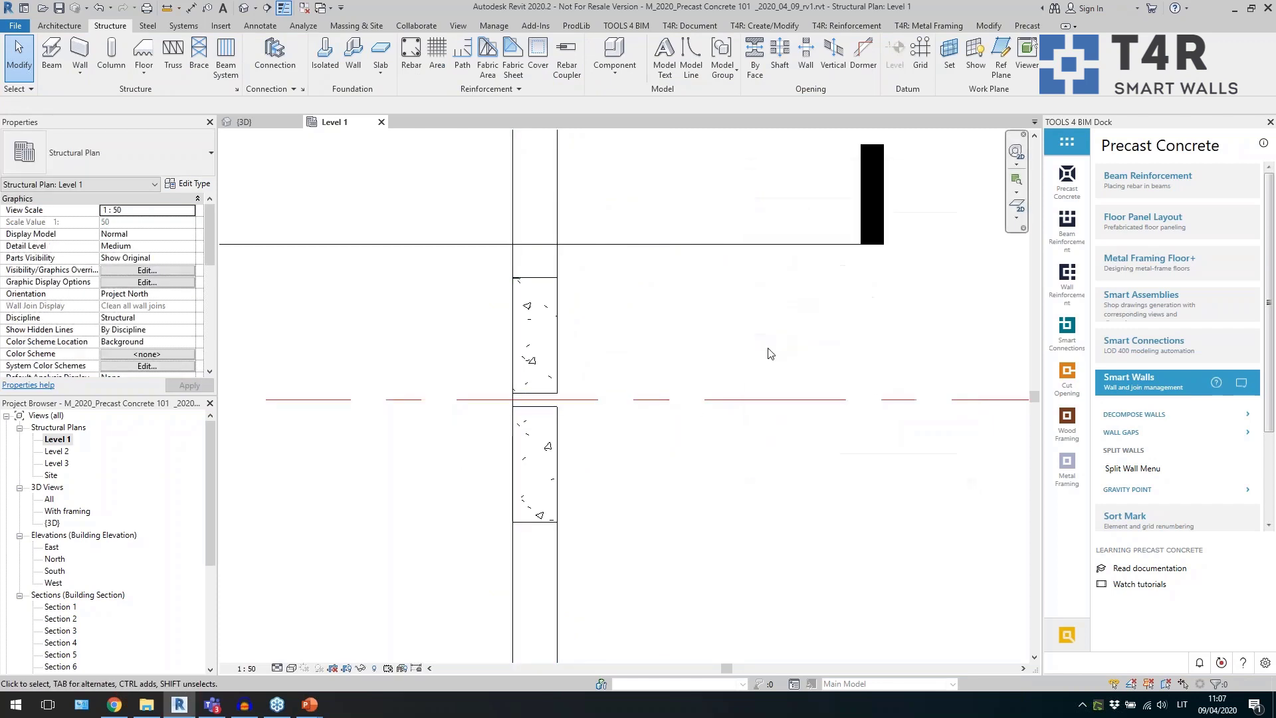
pyautogui.scroll(-3, 831, 323)
pyautogui.scroll(-4, 835, 323)
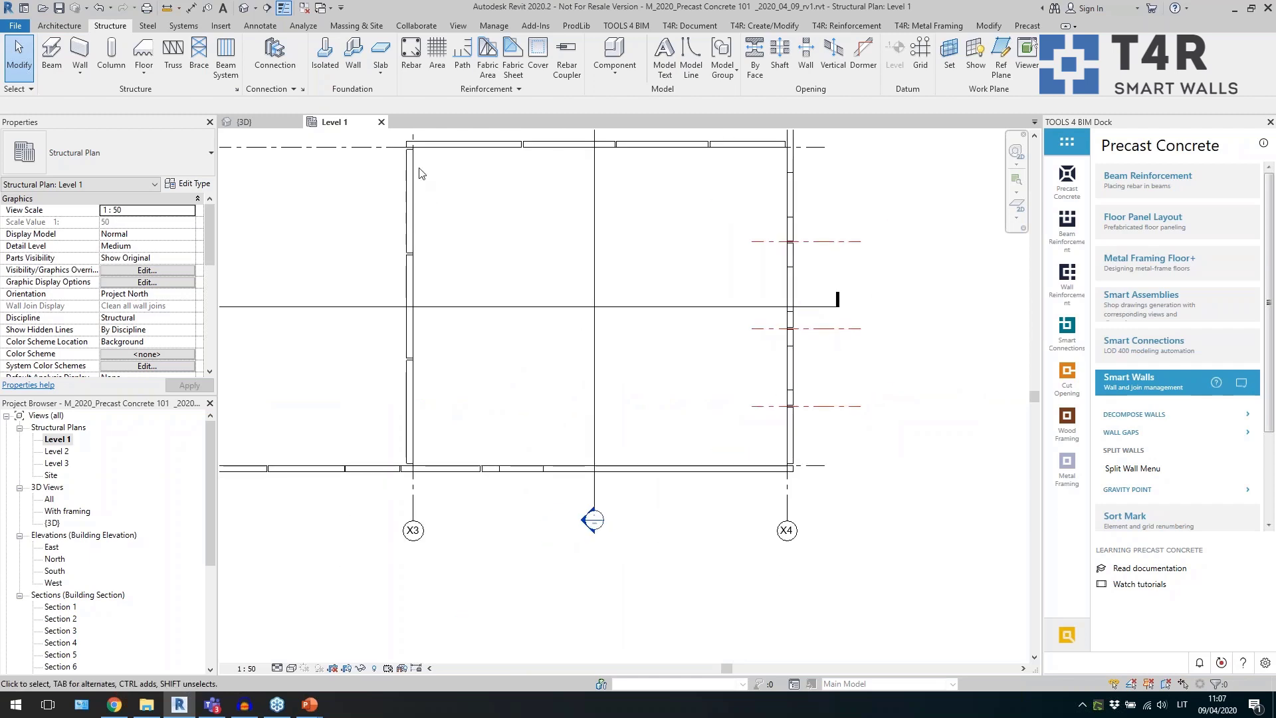
# Return to the 3D view and examine the split walls and the Generic 300mm floor on Level 3.
pyautogui.click(245, 9)
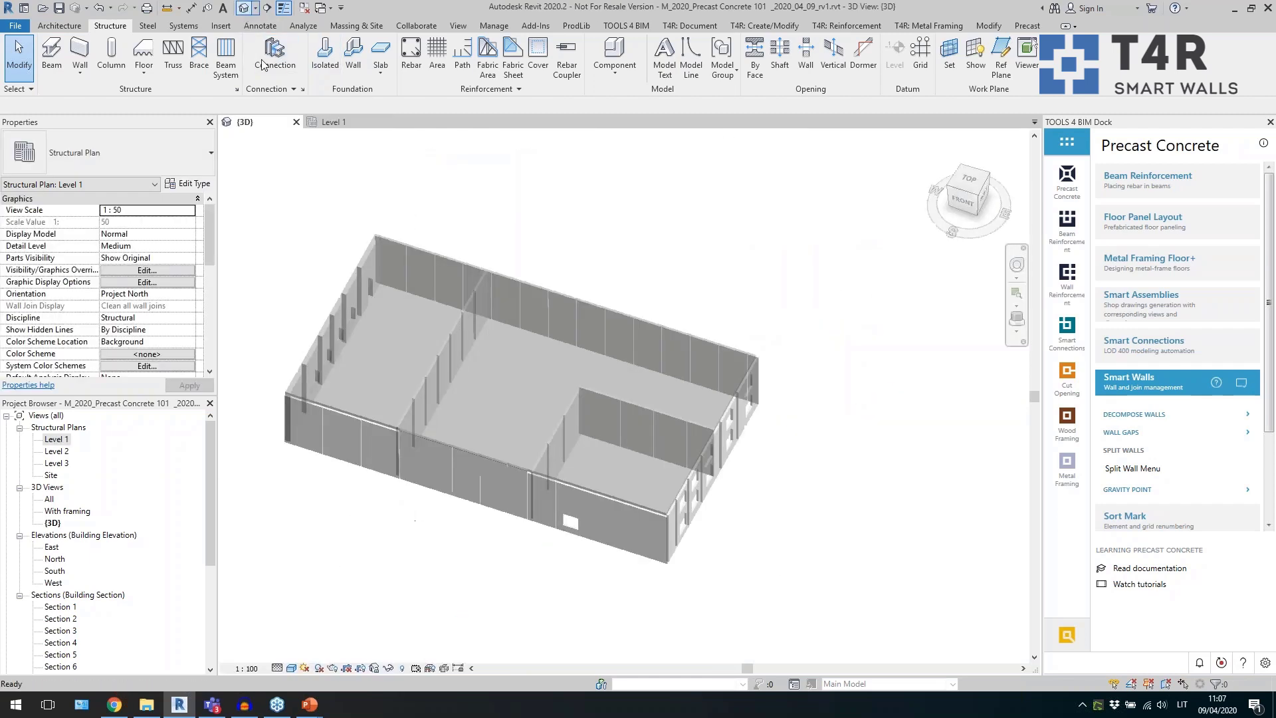
pyautogui.keyDown('shift'); pyautogui.moveTo(562, 605); pyautogui.dragTo(612, 578, button='middle'); pyautogui.keyUp('shift')
pyautogui.moveTo(535, 543); pyautogui.dragTo(610, 538, button='middle')
pyautogui.scroll(2, 577, 436)
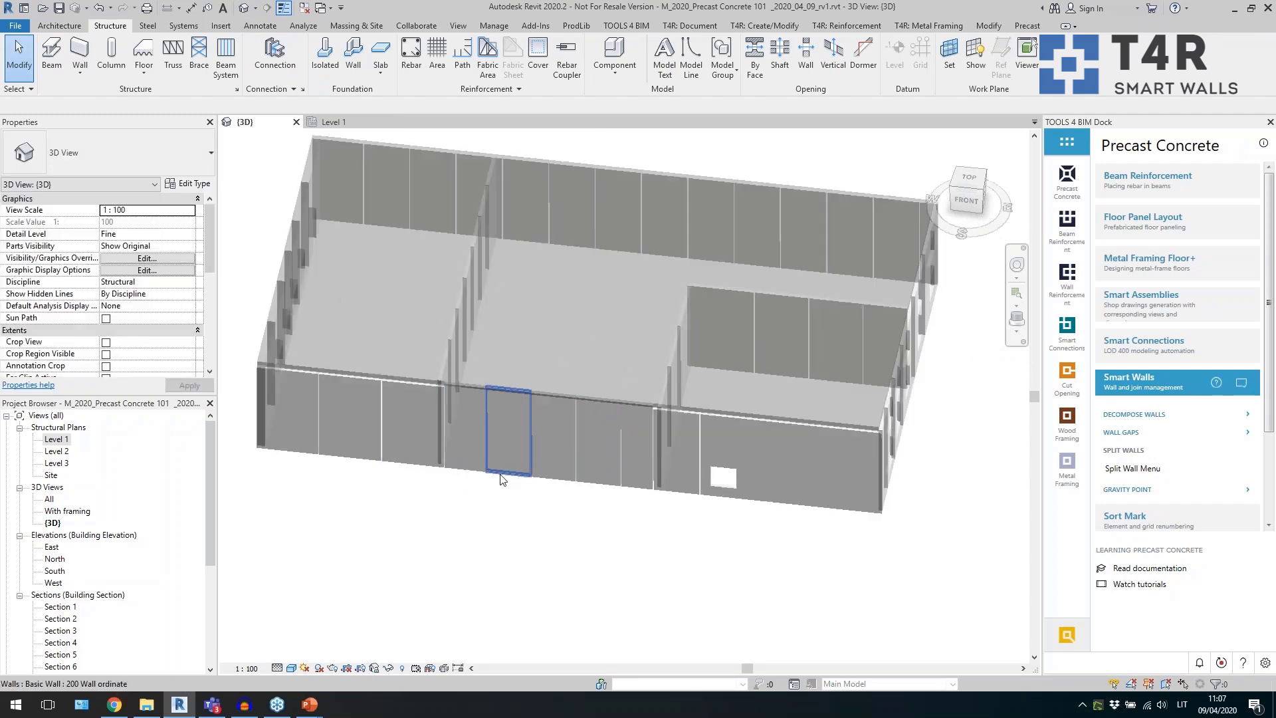
pyautogui.scroll(-1, 542, 518)
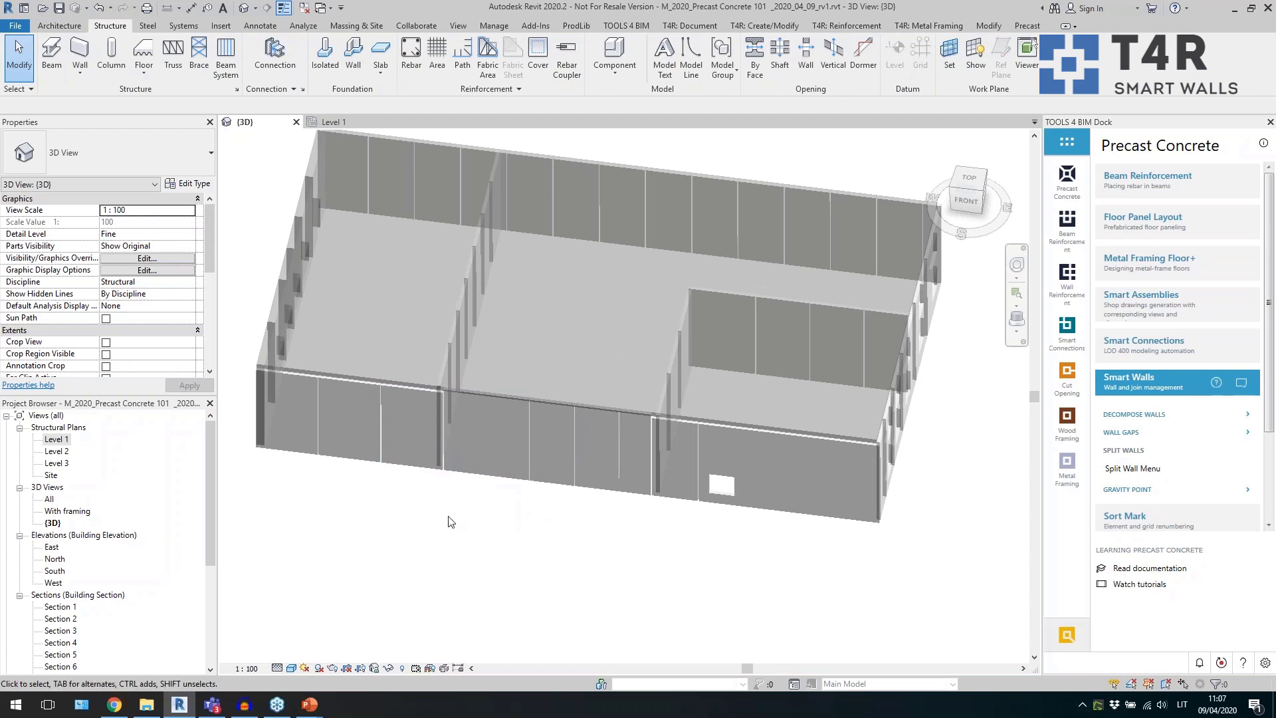
pyautogui.scroll(-1, 451, 523)
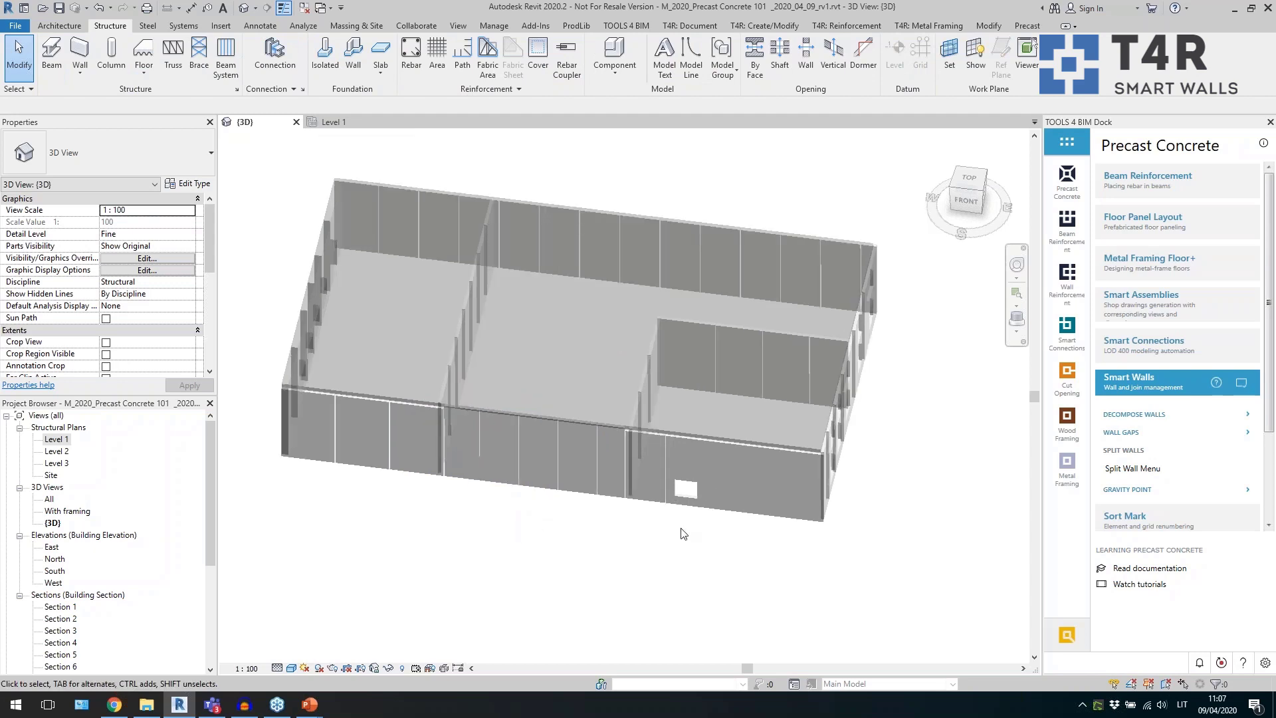
pyautogui.click(599, 424)
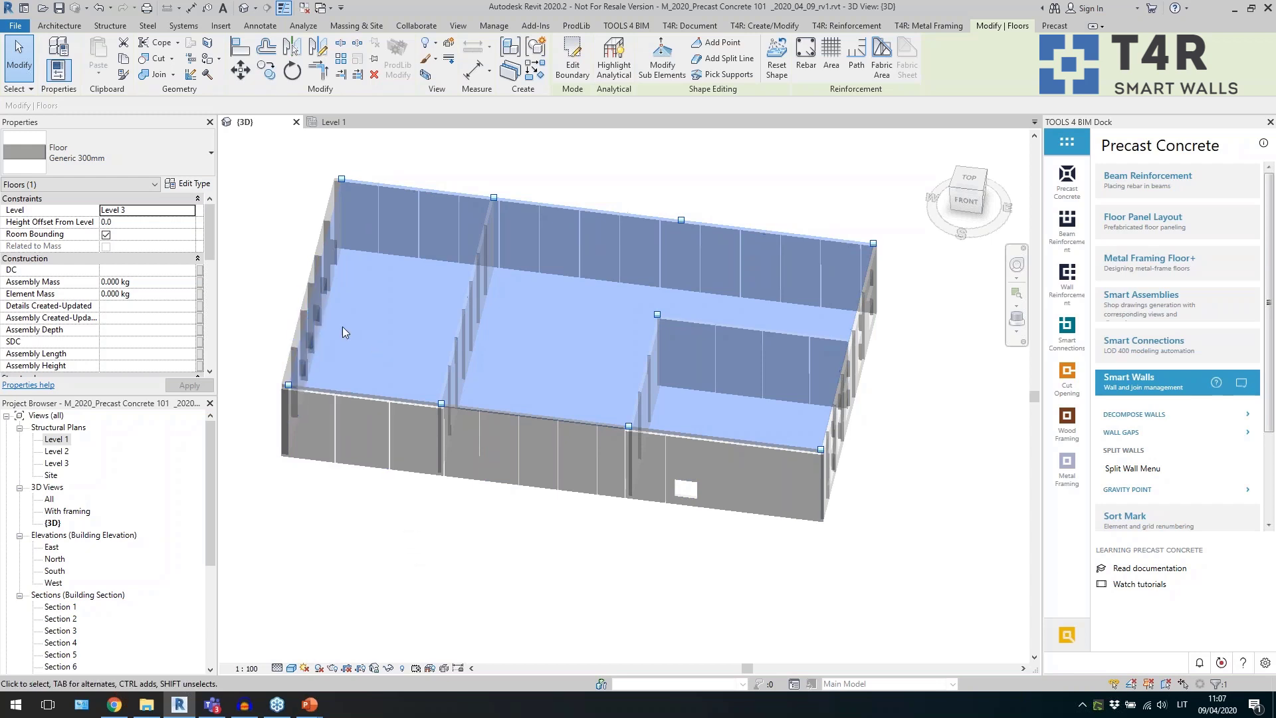
pyautogui.click(429, 518)
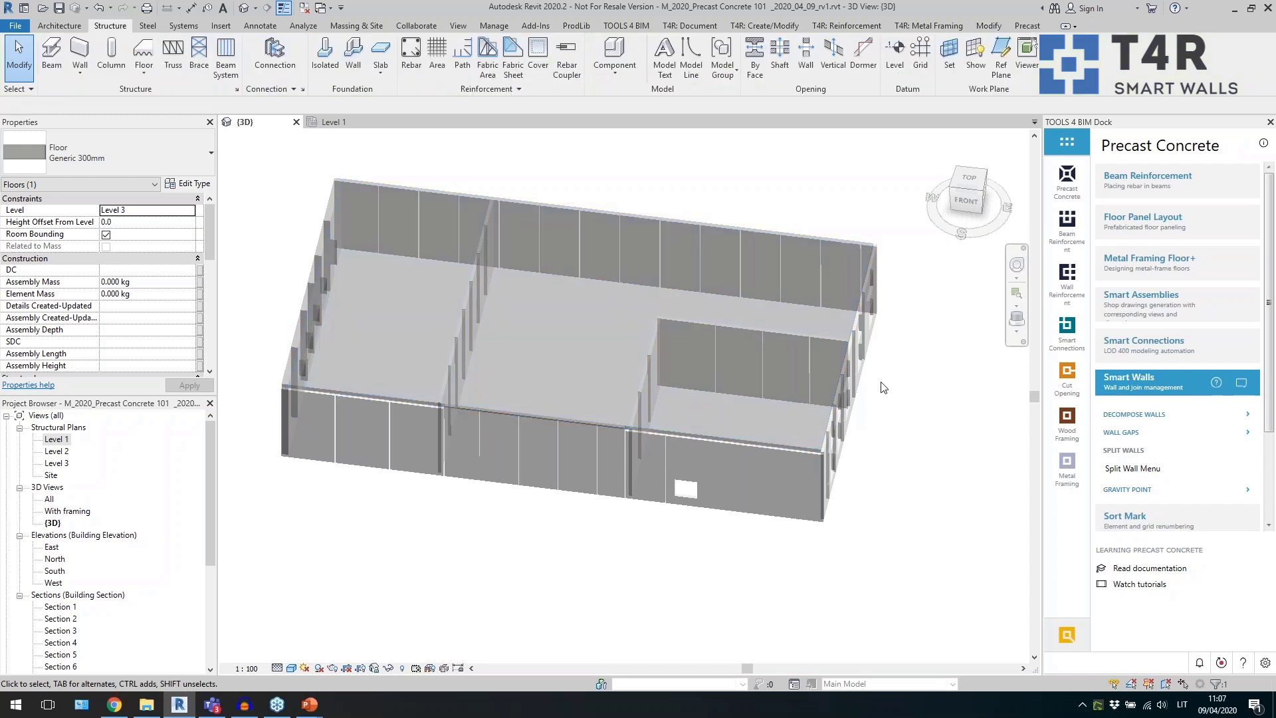
# Switch from Smart Walls to Floor Panel Layout and open its Floor Supports commands beside the building.
pyautogui.click(1138, 380)
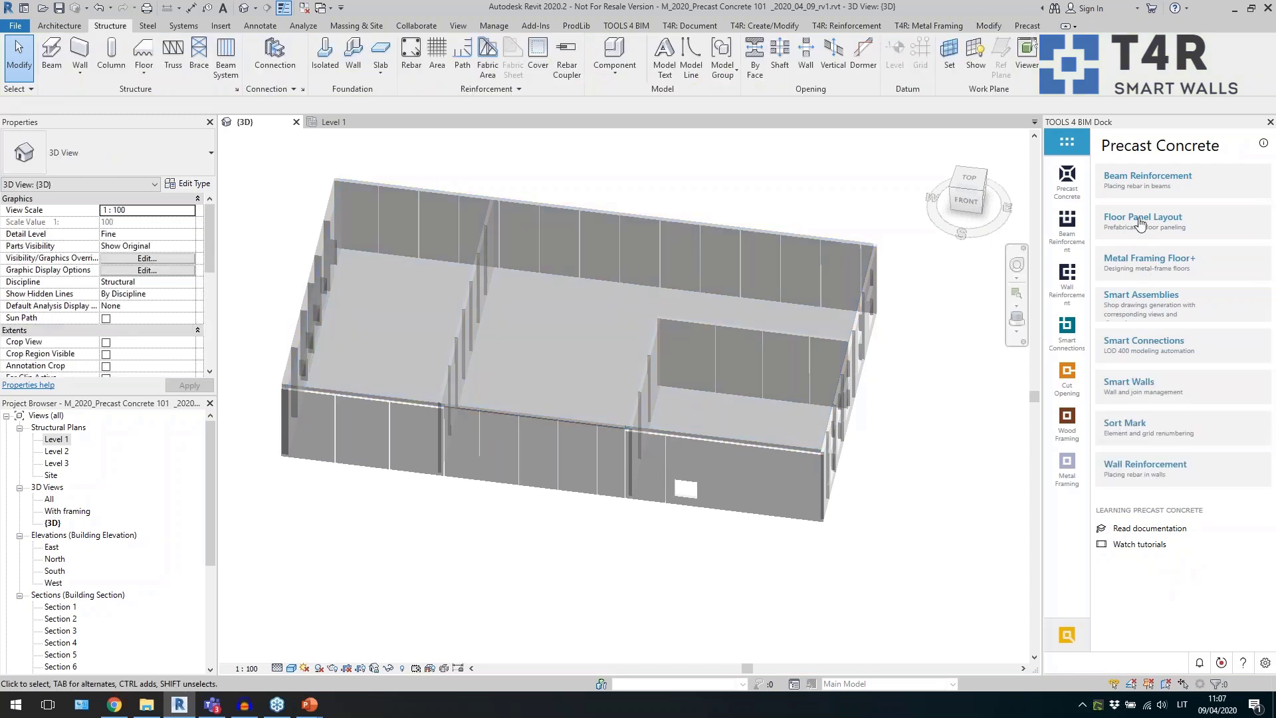
pyautogui.click(1141, 221)
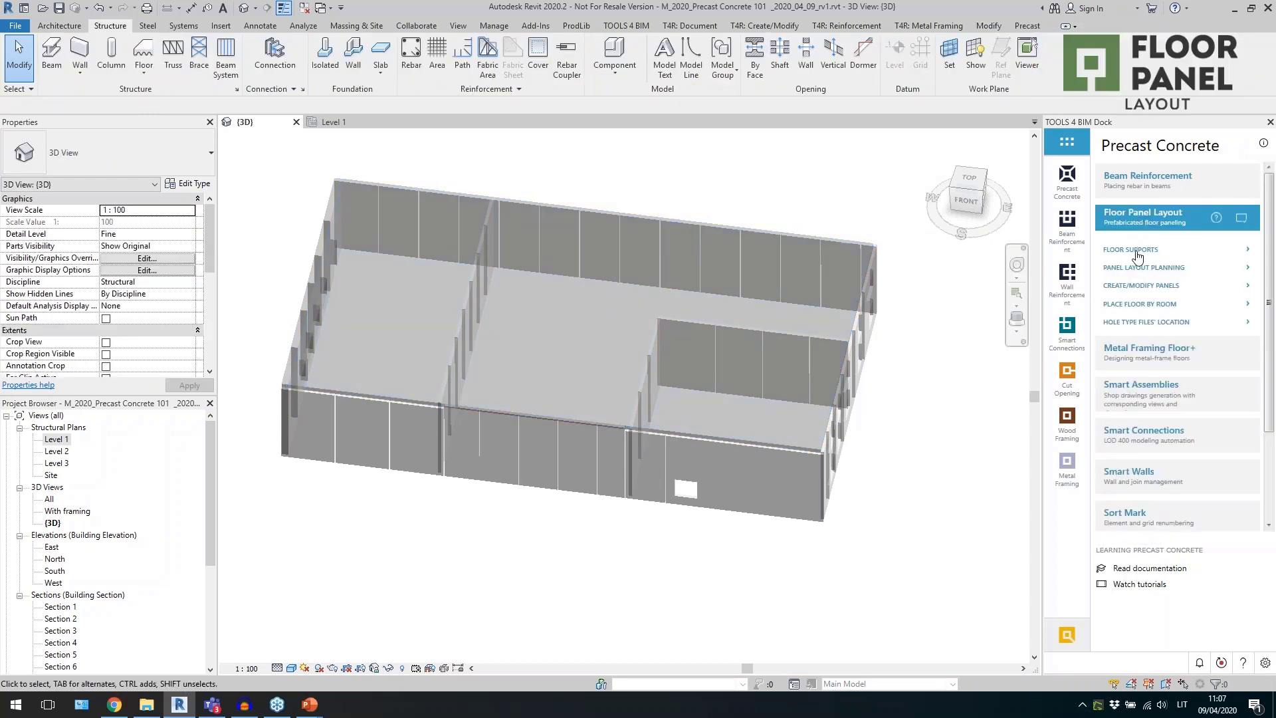
pyautogui.click(1138, 256)
pyautogui.click(1138, 268)
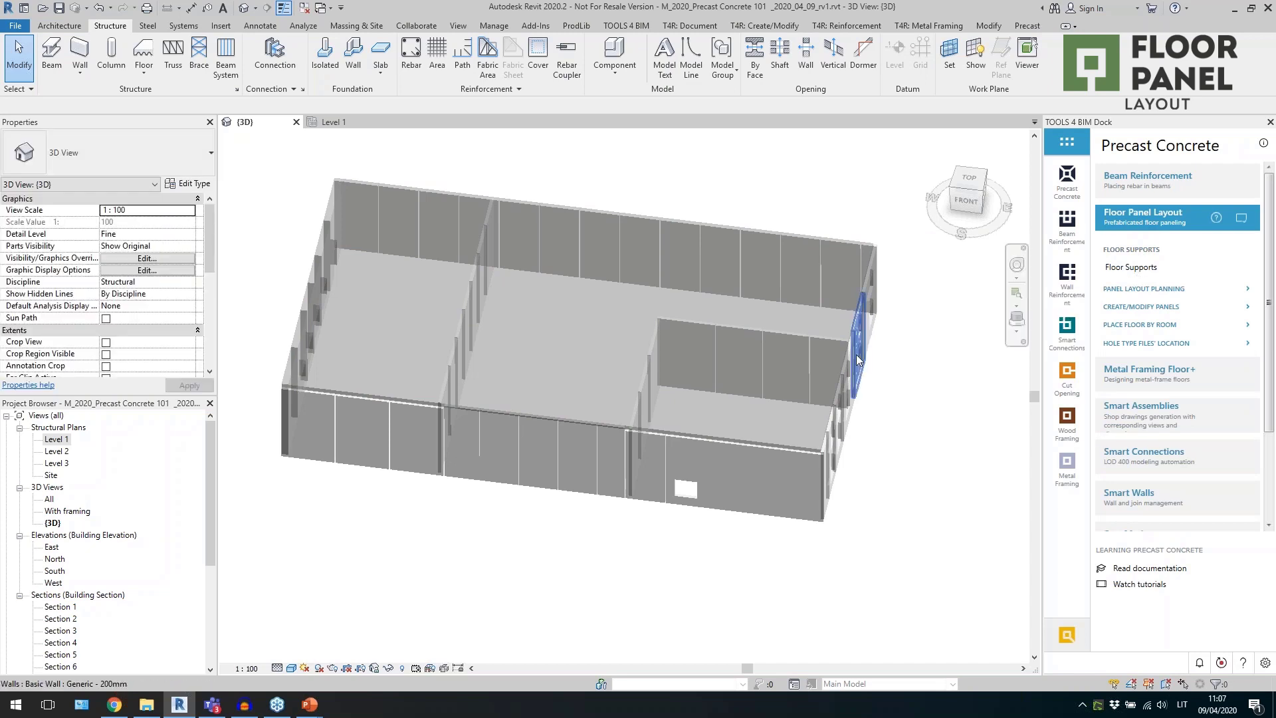
pyautogui.moveTo(648, 273); pyautogui.dragTo(848, 219)
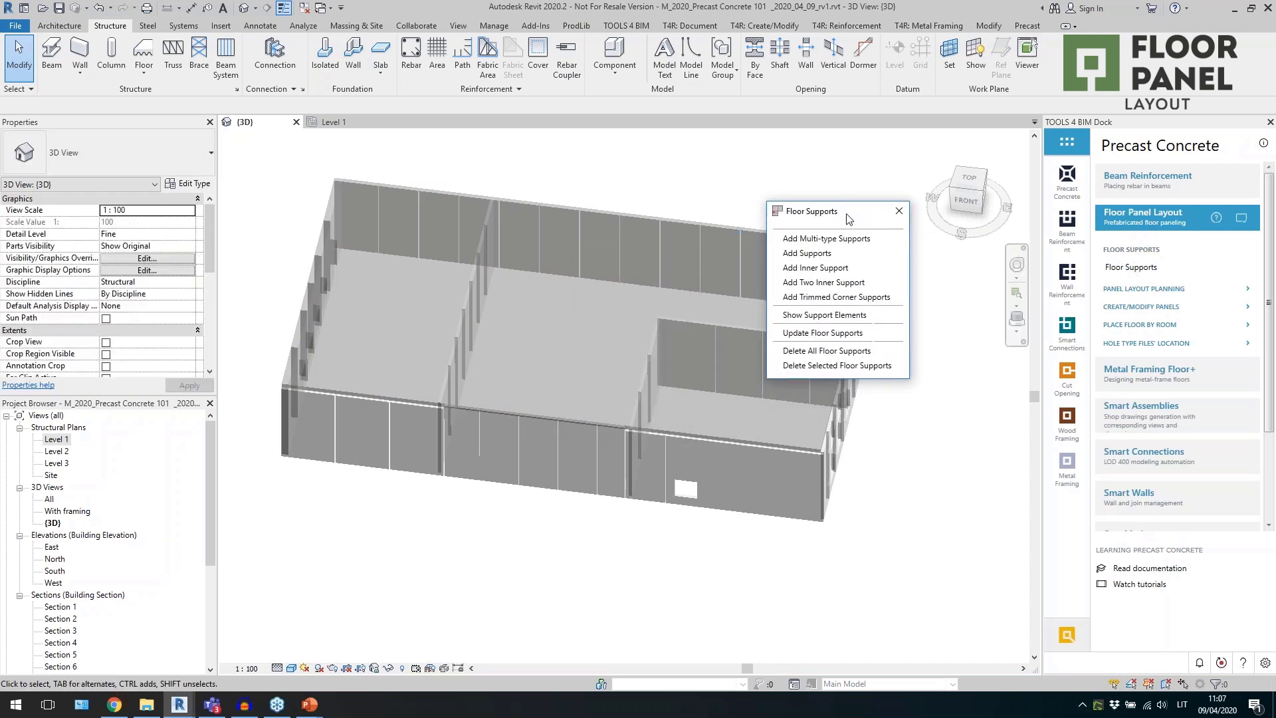
pyautogui.click(808, 255)
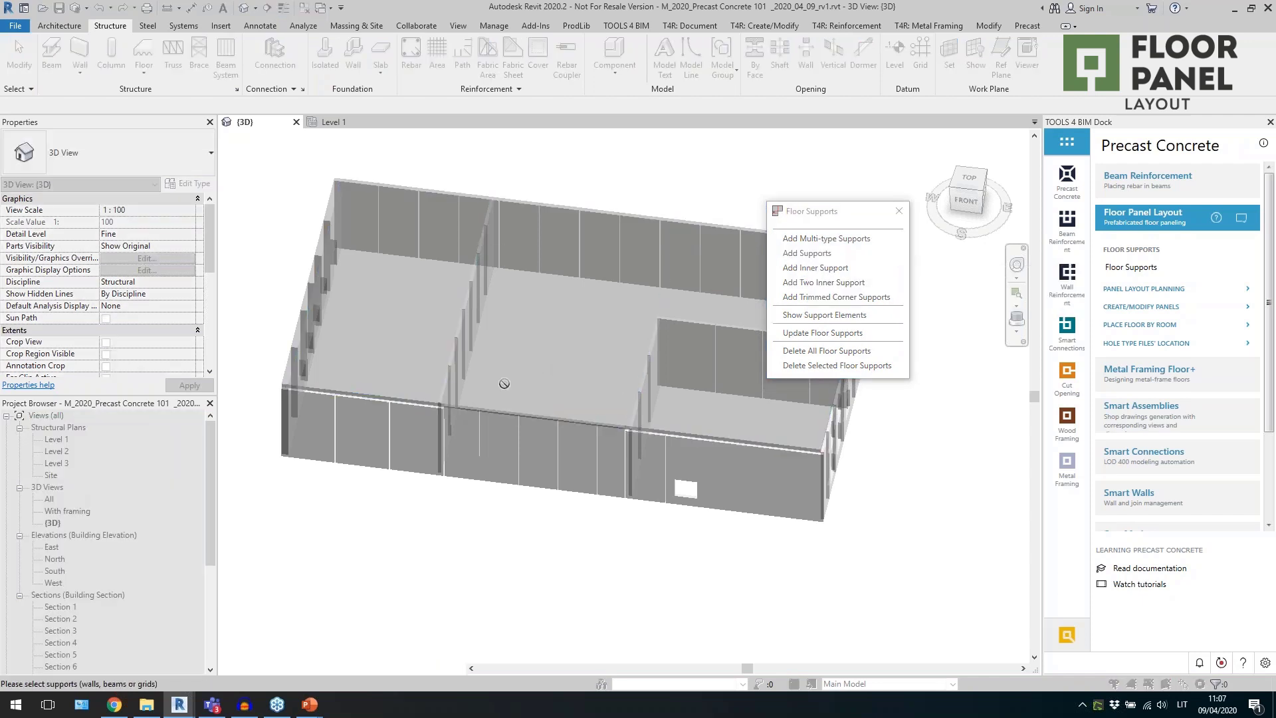
pyautogui.click(301, 347)
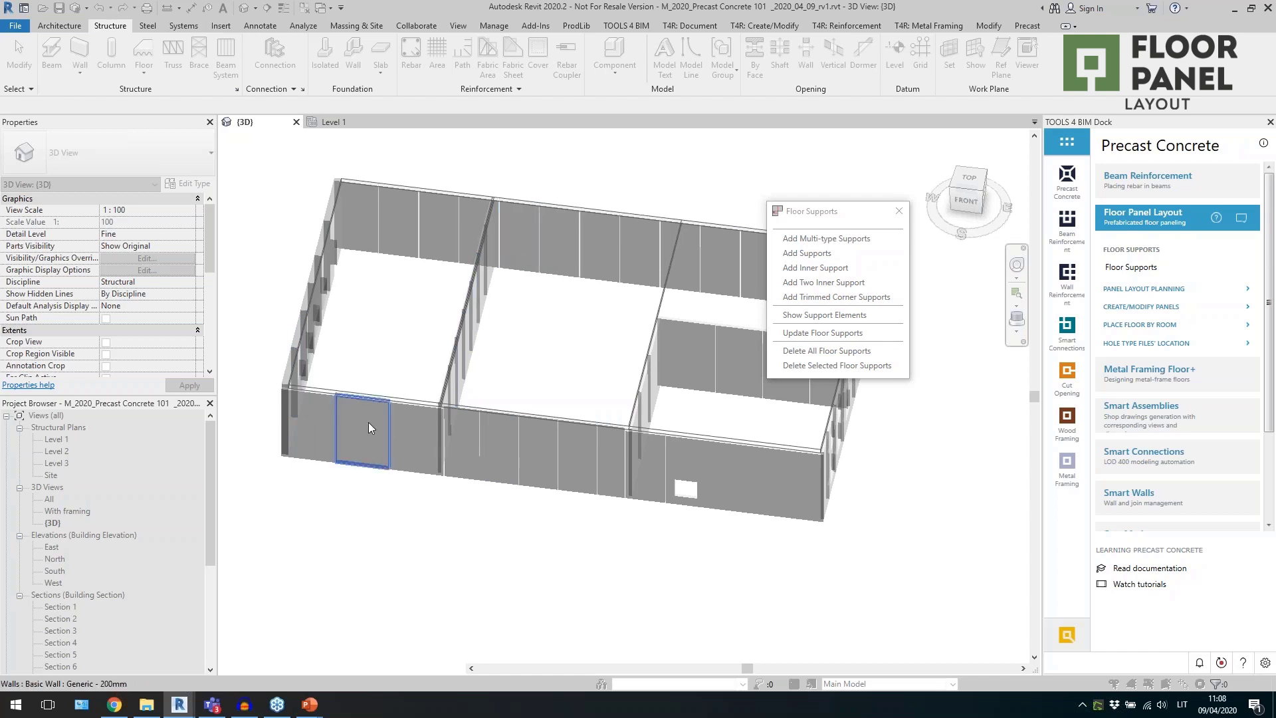
pyautogui.scroll(-2, 369, 423)
pyautogui.scroll(1, 577, 292)
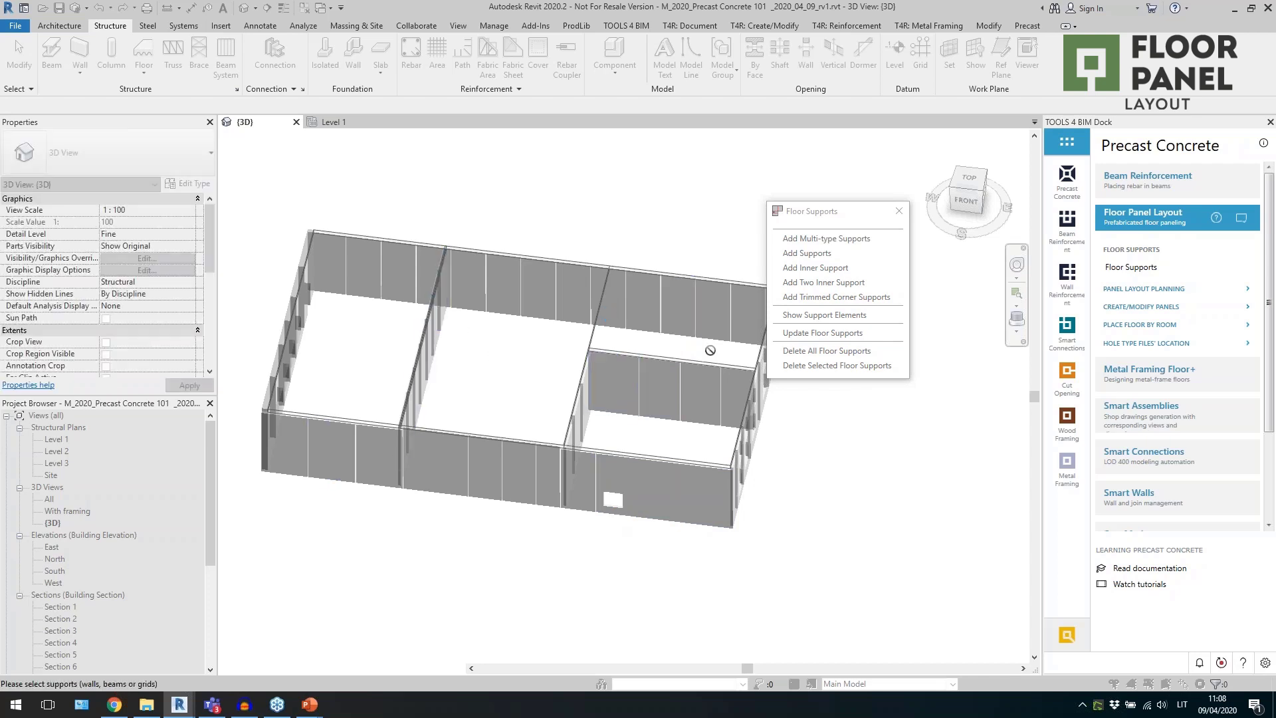
pyautogui.press('Escape')
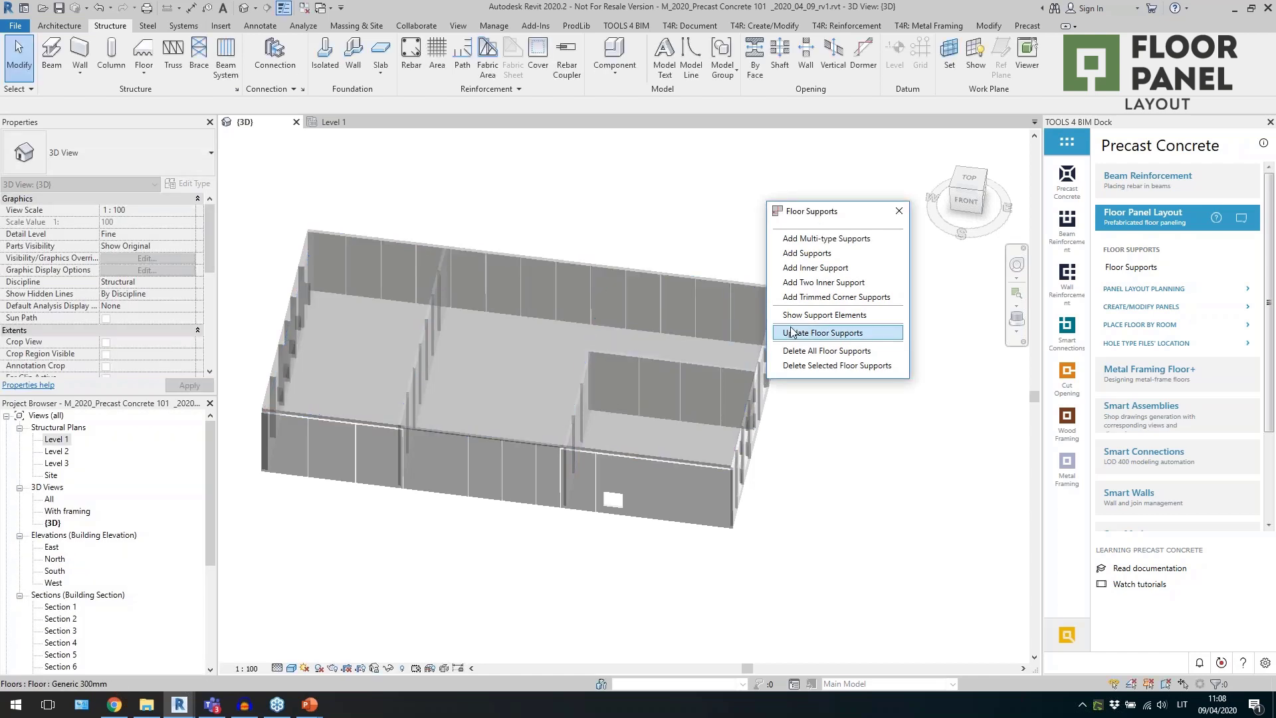
# Show the support elements of the floor, examine the supporting walls from several angles, and close the Floor Supports commands.
pyautogui.click(817, 317)
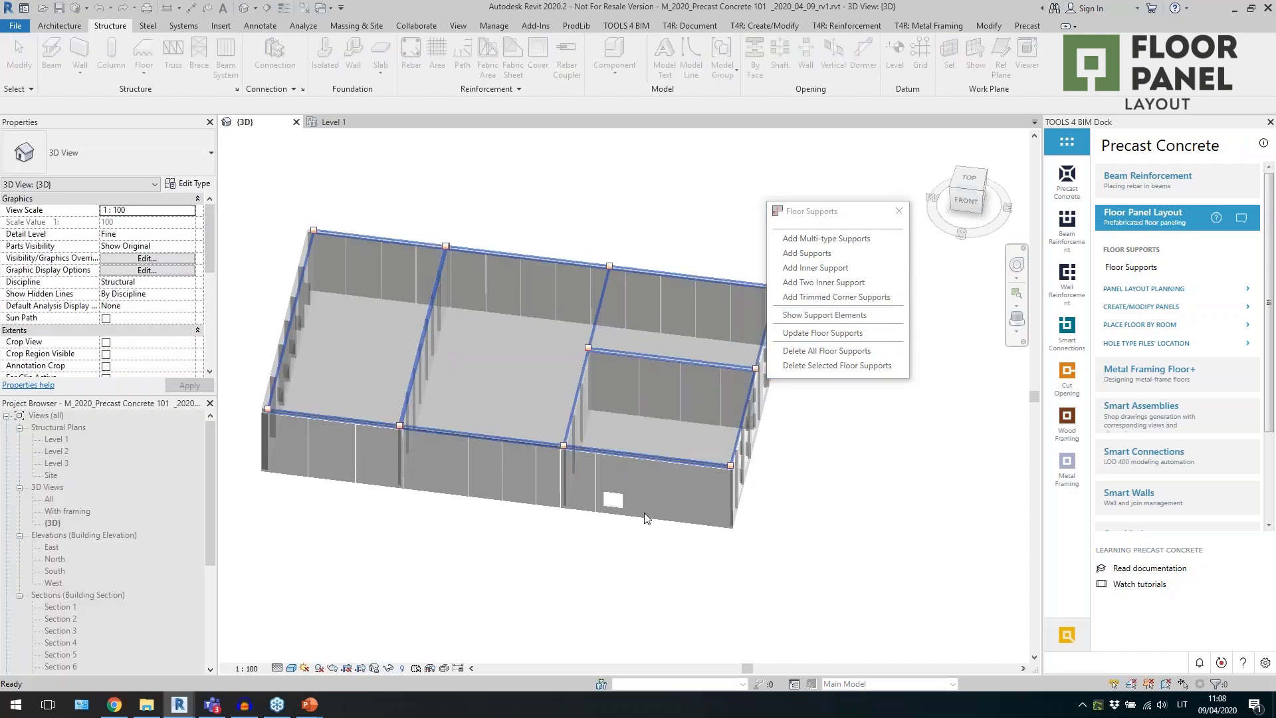
pyautogui.keyDown('shift'); pyautogui.moveTo(626, 561); pyautogui.dragTo(584, 570, button='middle'); pyautogui.keyUp('shift')
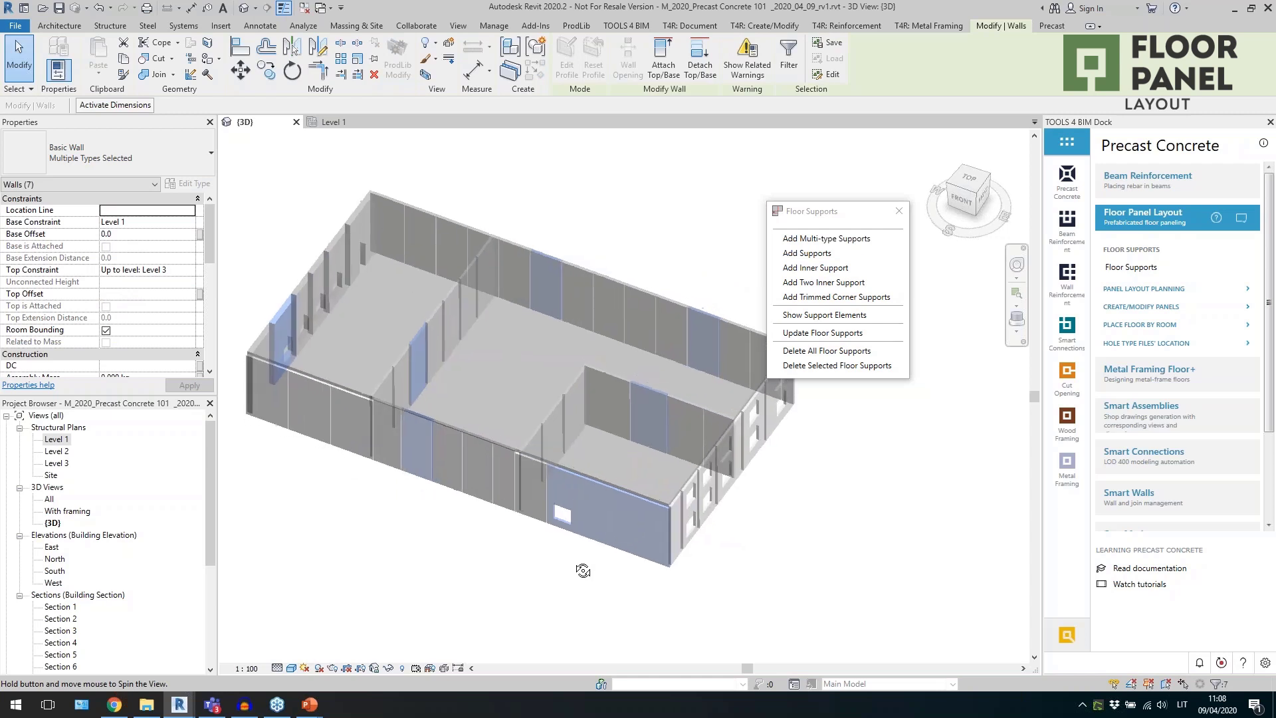
pyautogui.keyDown('shift'); pyautogui.moveTo(476, 567); pyautogui.dragTo(548, 565, button='middle'); pyautogui.keyUp('shift')
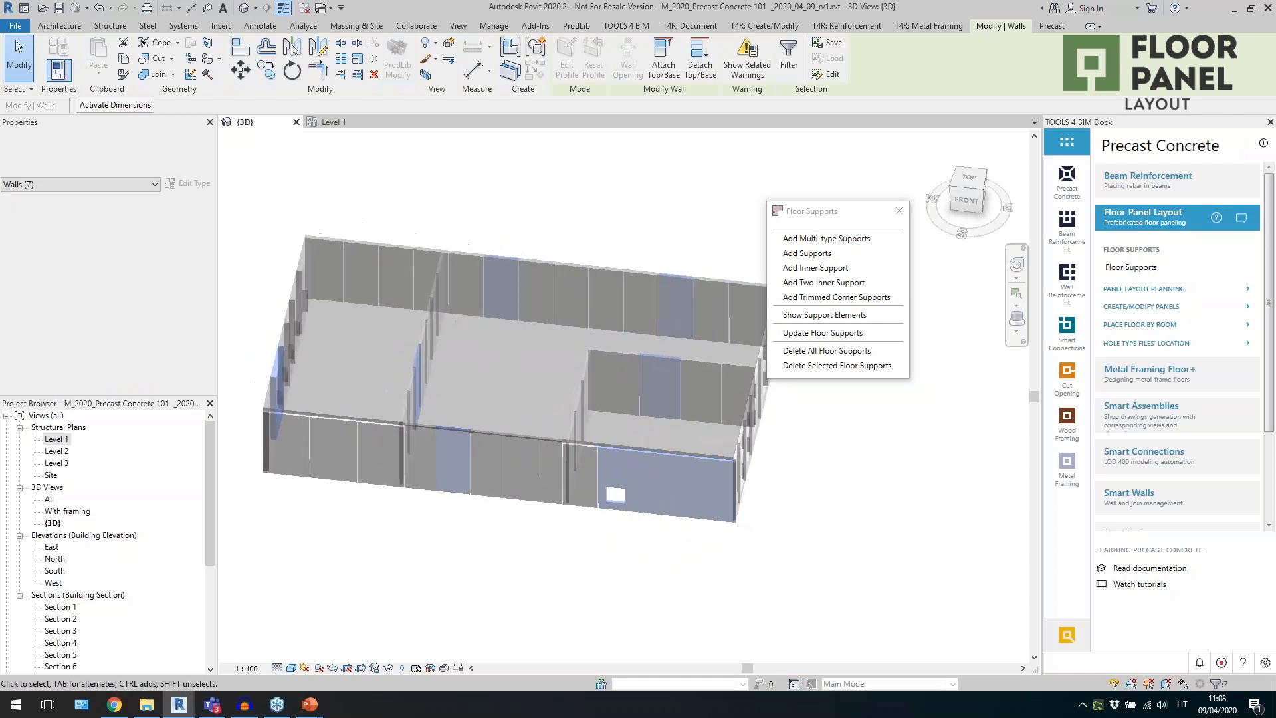
pyautogui.click(900, 211)
pyautogui.click(519, 565)
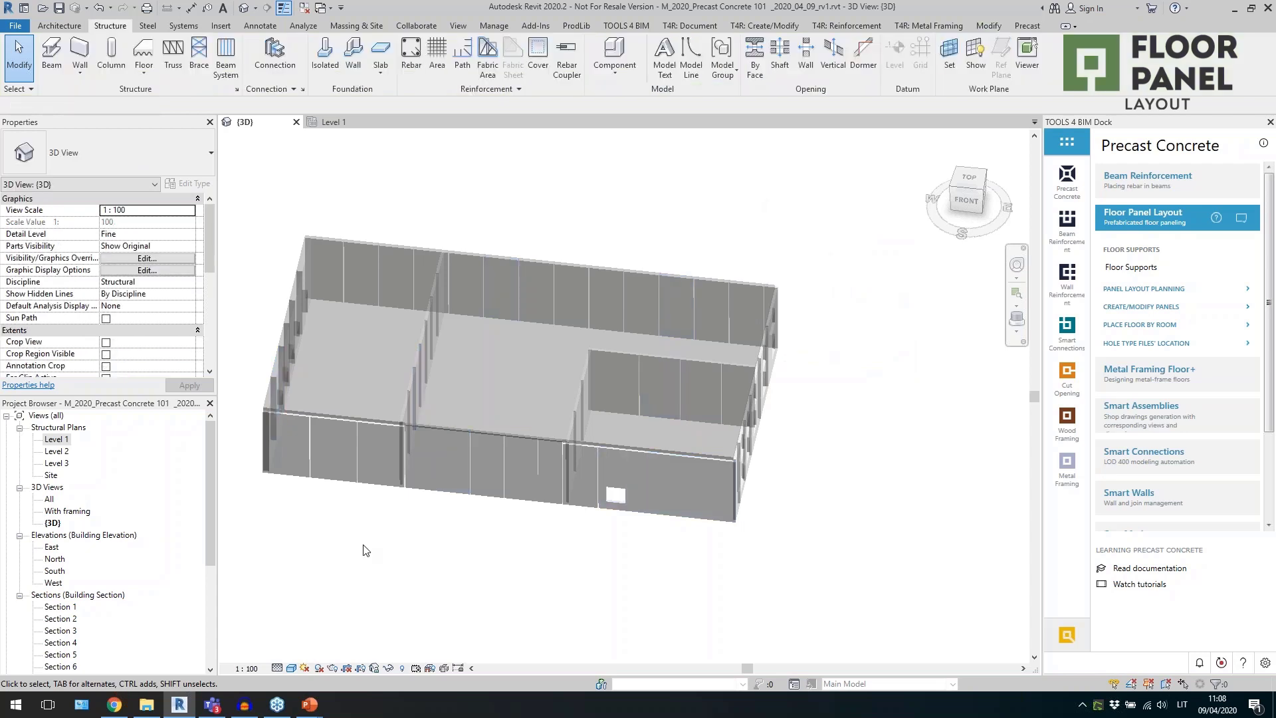
# Open the Panel Layout planning commands and arrange them beside the building in the 3D view.
pyautogui.moveTo(365, 550); pyautogui.dragTo(462, 543, button='middle')
pyautogui.scroll(2, 593, 539)
pyautogui.moveTo(591, 538); pyautogui.dragTo(559, 568, button='middle')
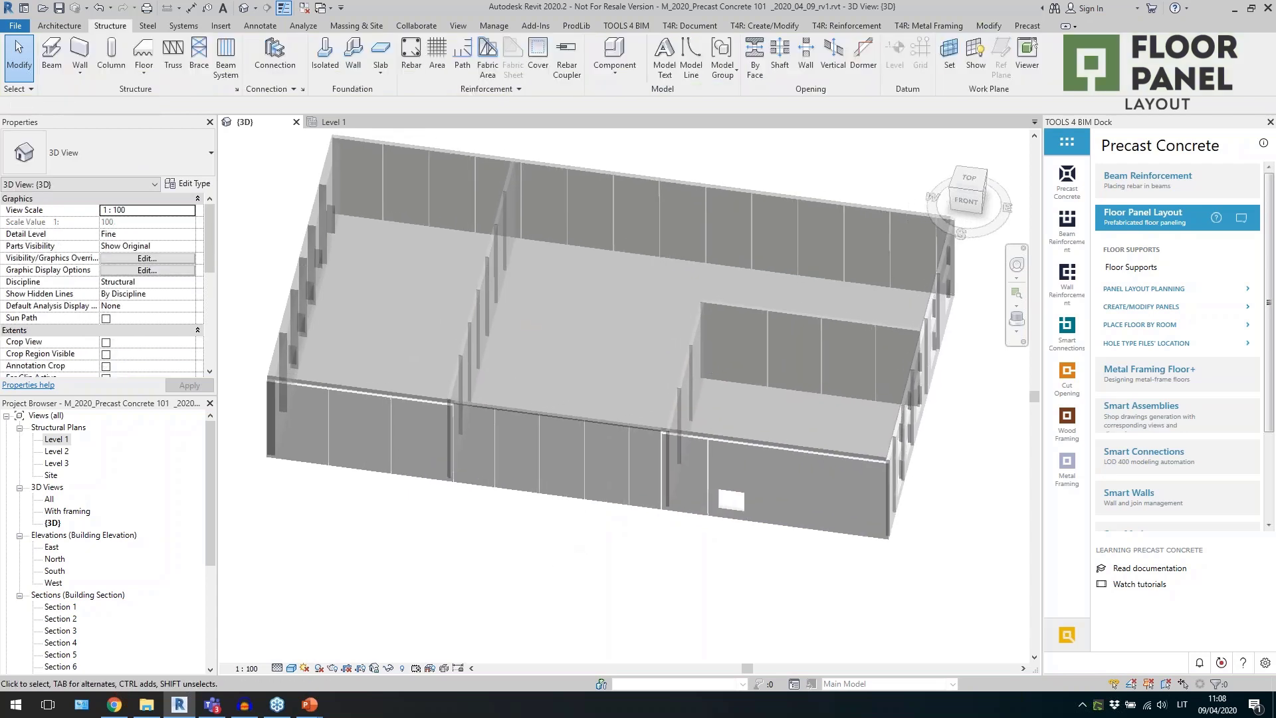
pyautogui.click(1133, 289)
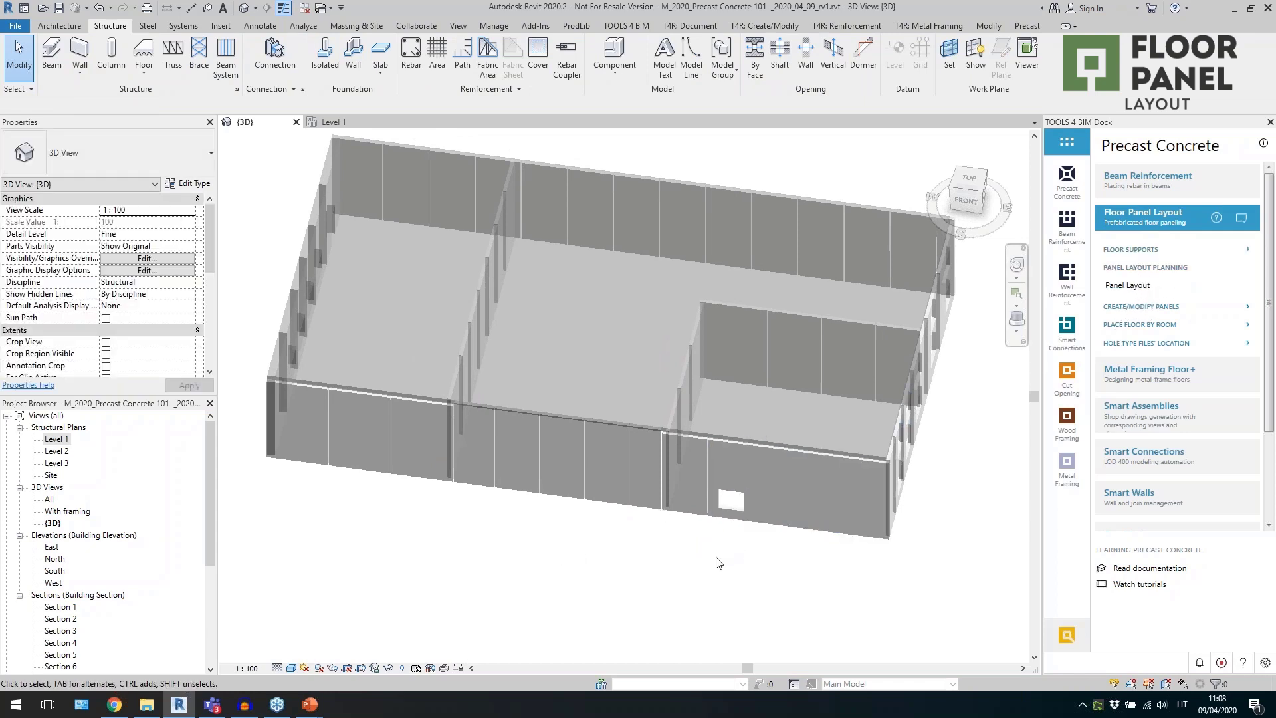
pyautogui.moveTo(614, 159); pyautogui.dragTo(877, 170)
pyautogui.keyDown('shift'); pyautogui.moveTo(393, 453); pyautogui.dragTo(599, 461, button='middle'); pyautogui.keyUp('shift')
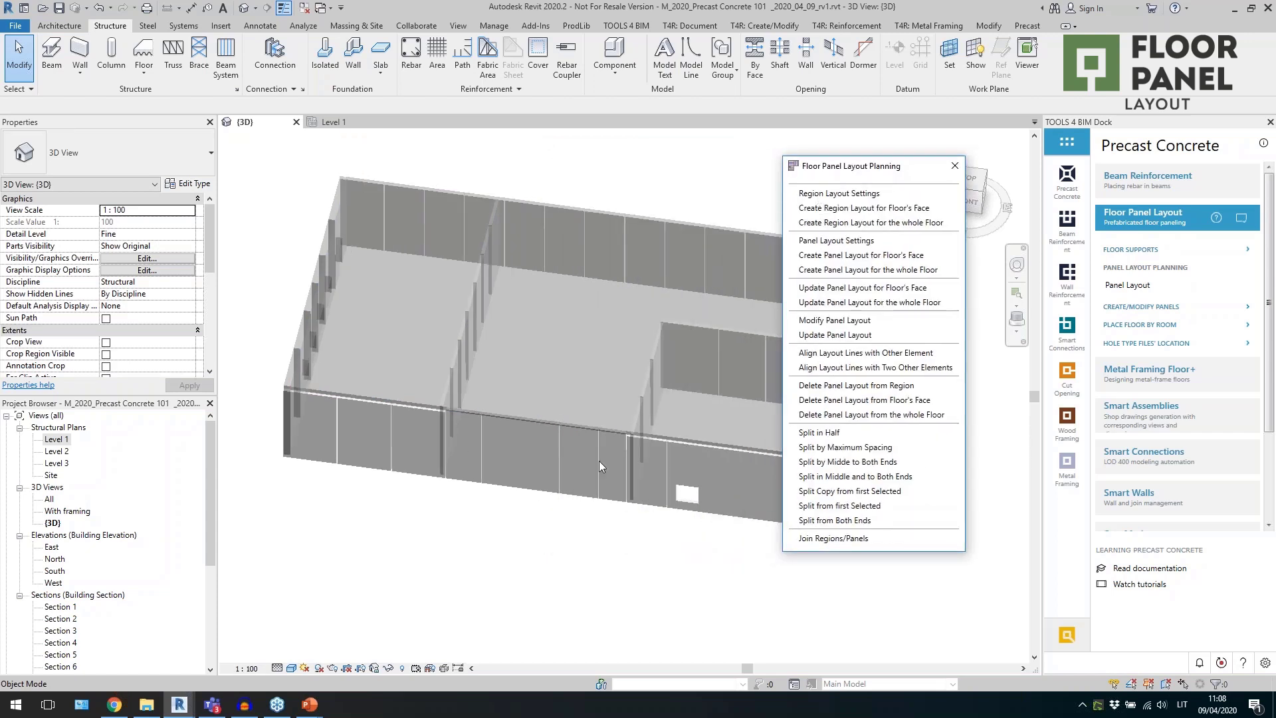
pyautogui.moveTo(612, 548); pyautogui.dragTo(558, 554, button='middle')
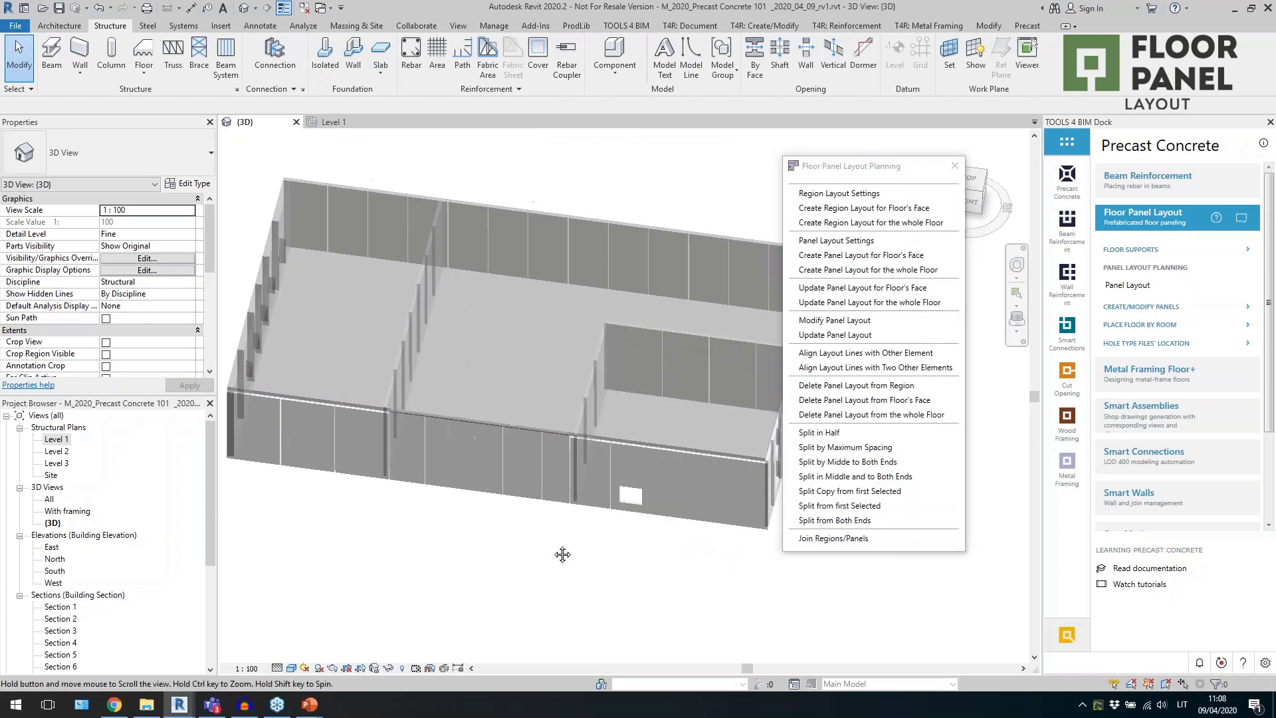
# Examine the split orientation and spacing options in the Panel Layout Settings, then close them.
pyautogui.click(837, 241)
pyautogui.click(181, 126)
pyautogui.moveTo(180, 126); pyautogui.dragTo(170, 133)
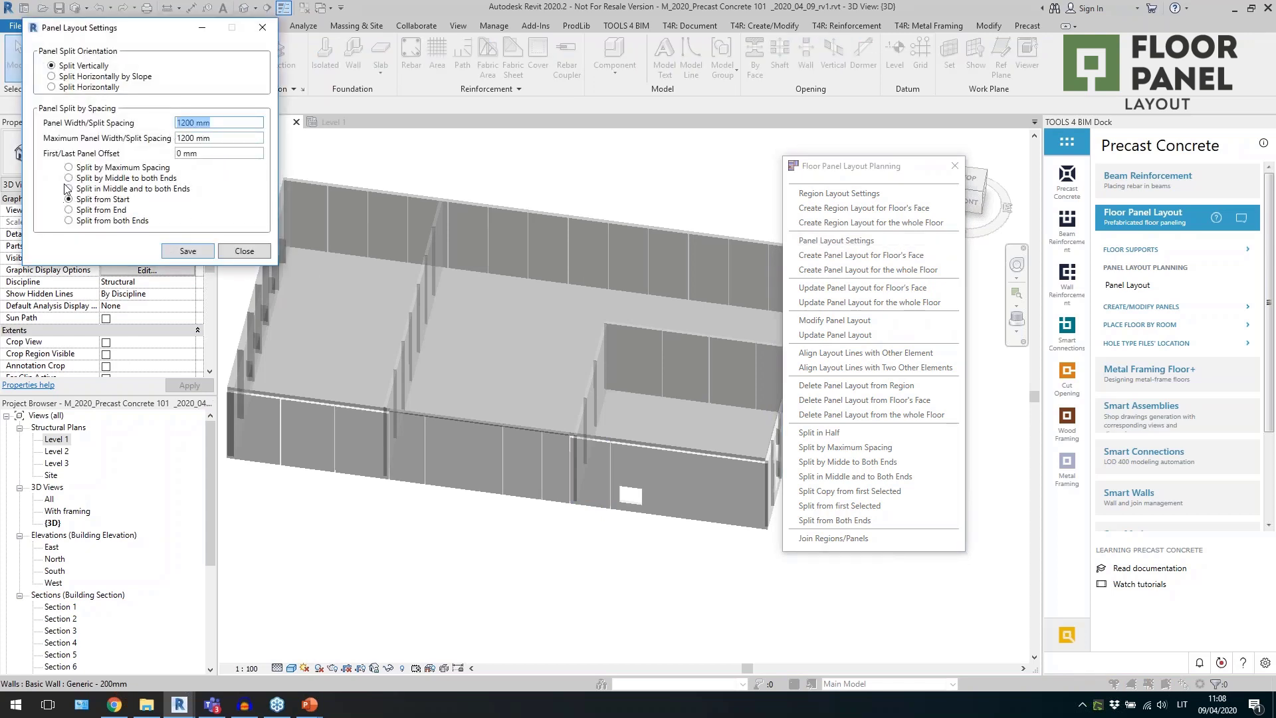
pyautogui.click(234, 251)
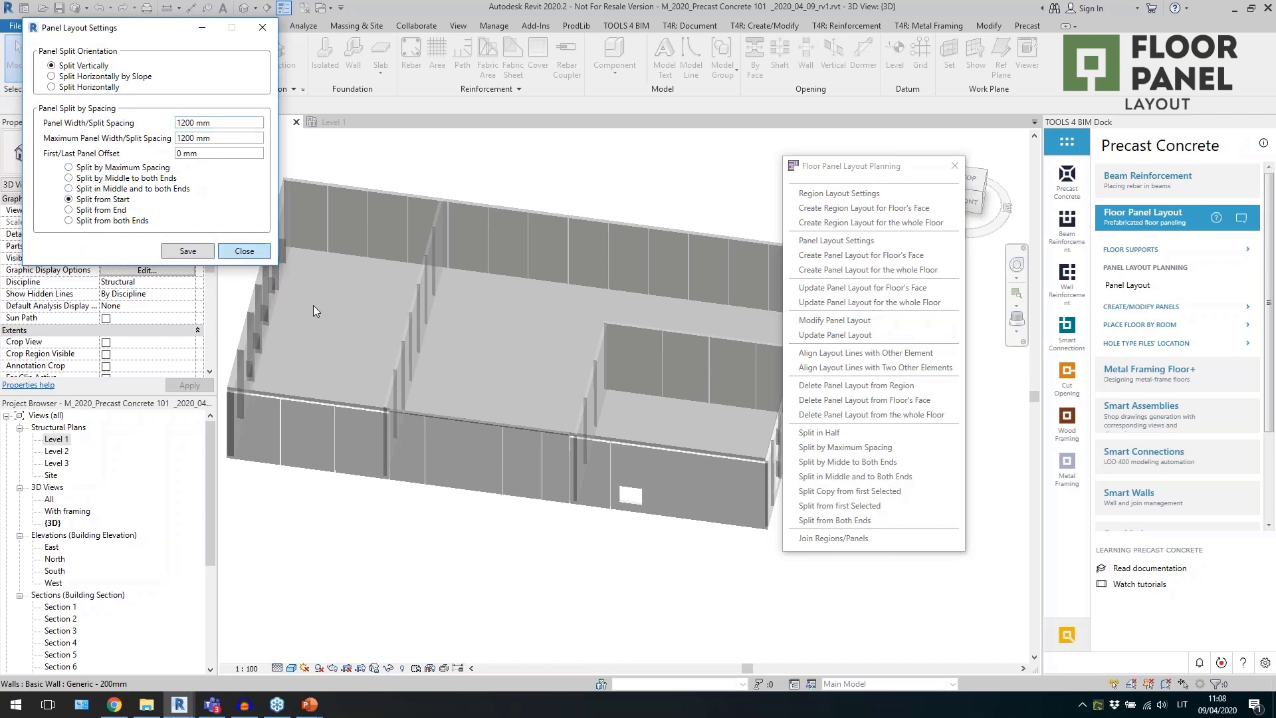
# Create panel layouts for two floor faces, with lines across the leftmost bay and lengthwise lines in the middle bay.
pyautogui.click(828, 255)
pyautogui.click(352, 380)
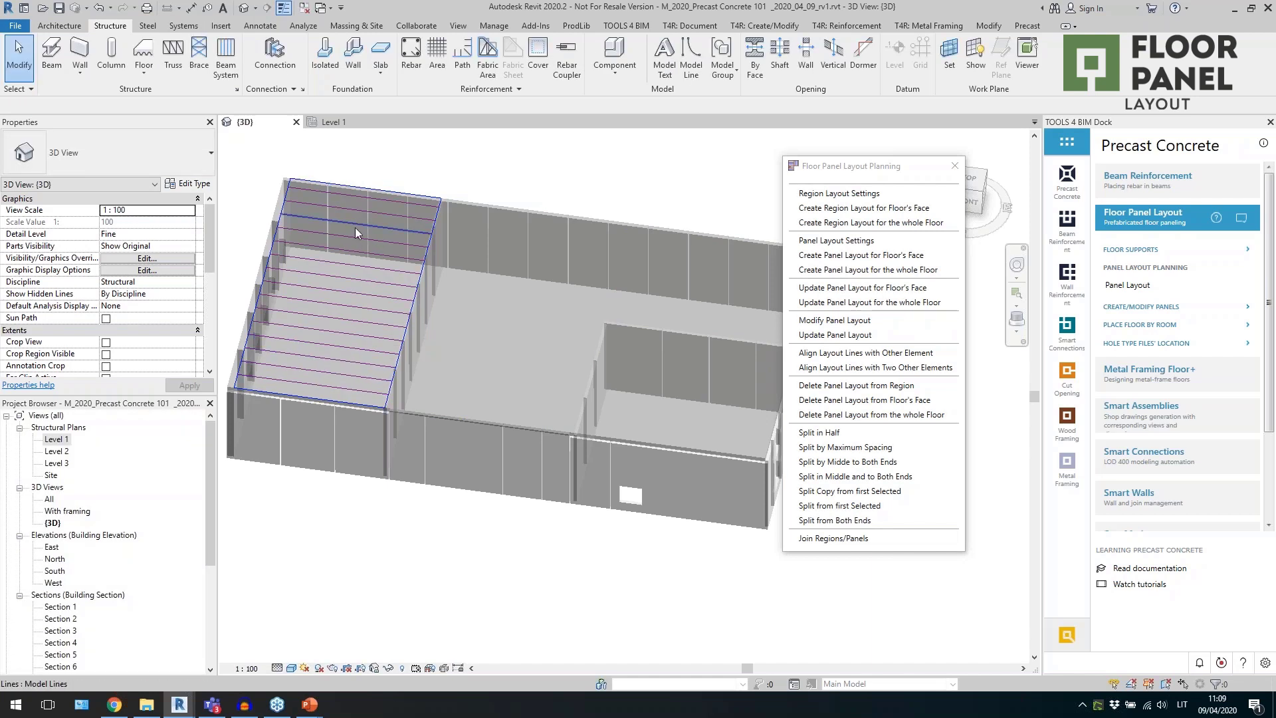
pyautogui.click(827, 258)
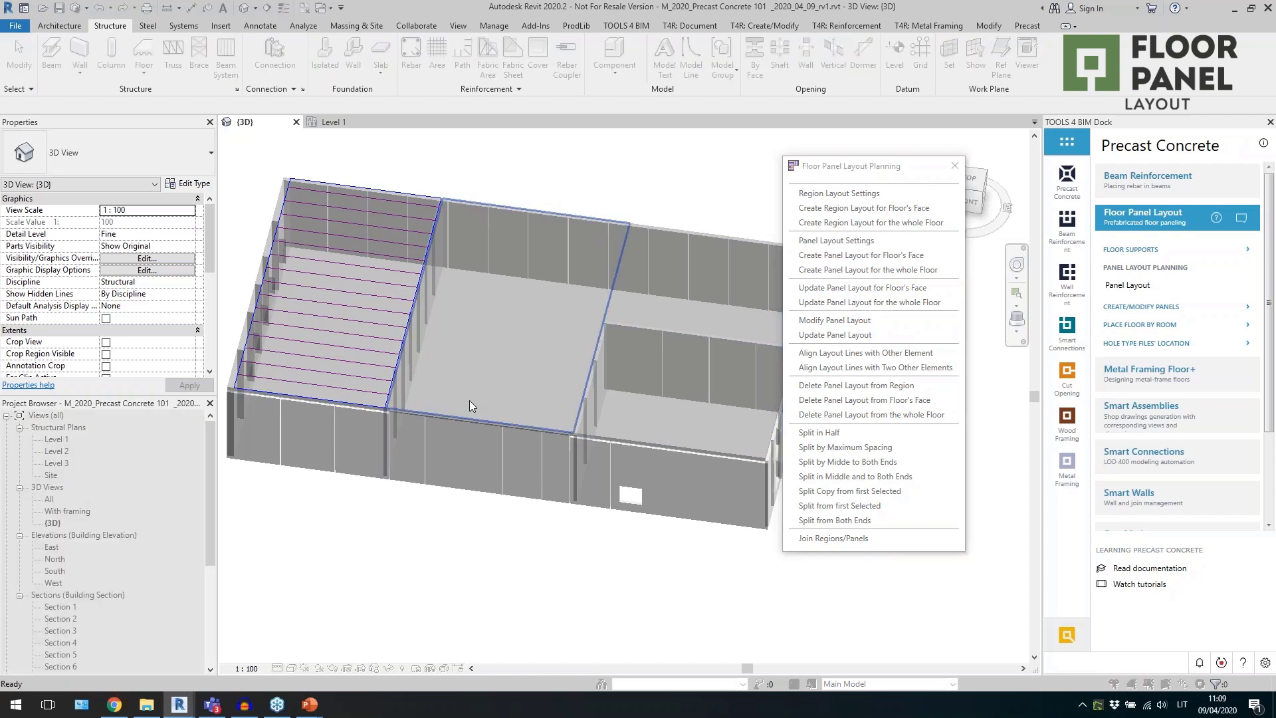
pyautogui.click(488, 385)
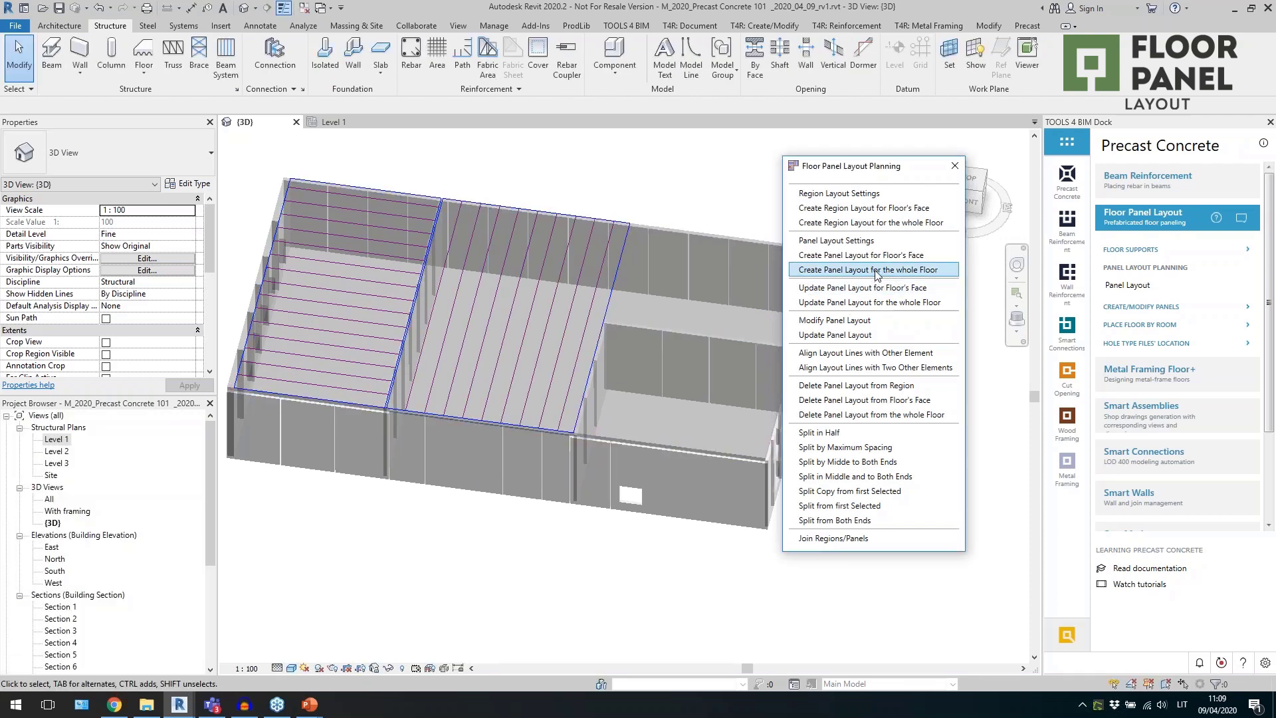
# Create panel layouts for the two remaining floor faces at the right end, the rear bay and the front bay.
pyautogui.click(855, 258)
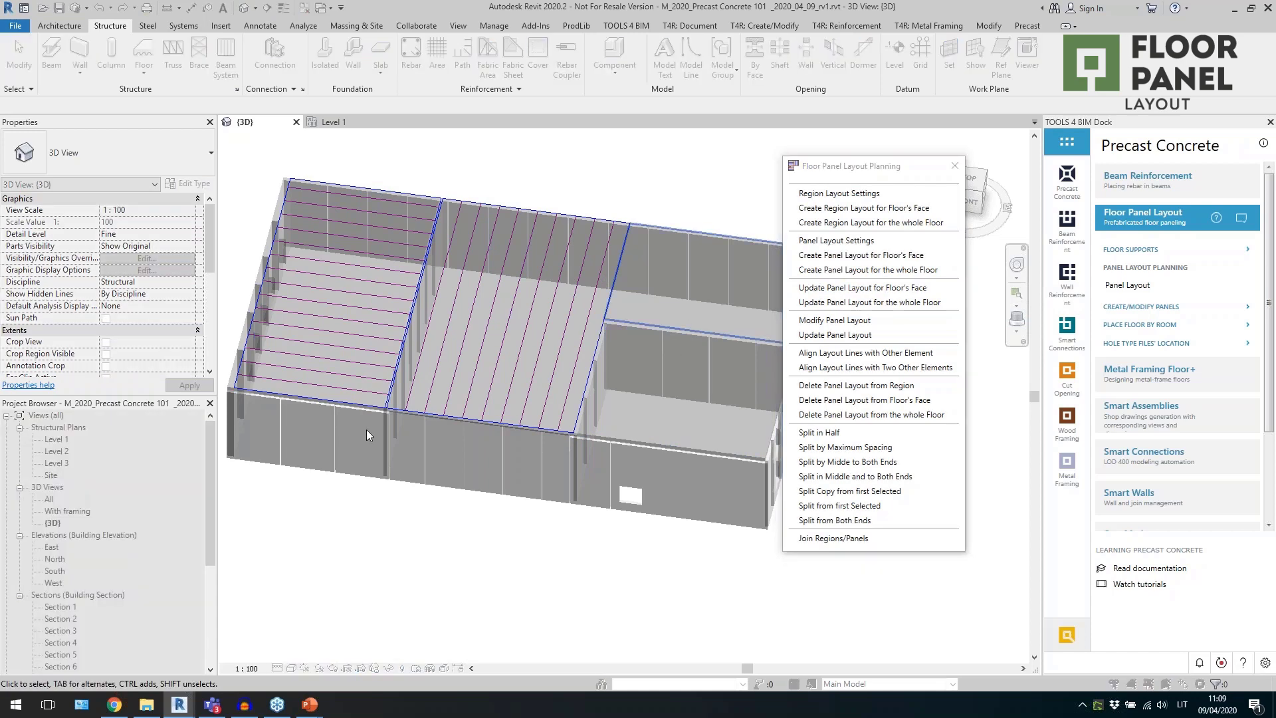
pyautogui.scroll(-3, 366, 429)
pyautogui.scroll(2, 565, 405)
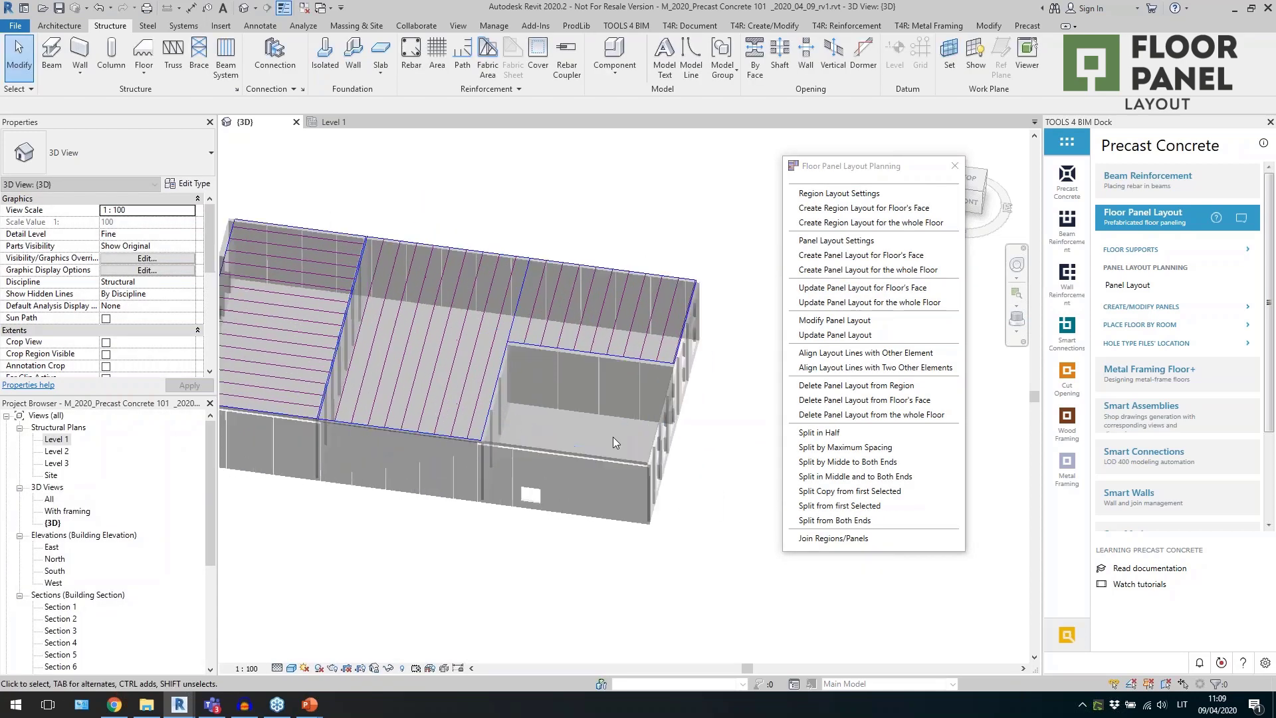
pyautogui.click(866, 269)
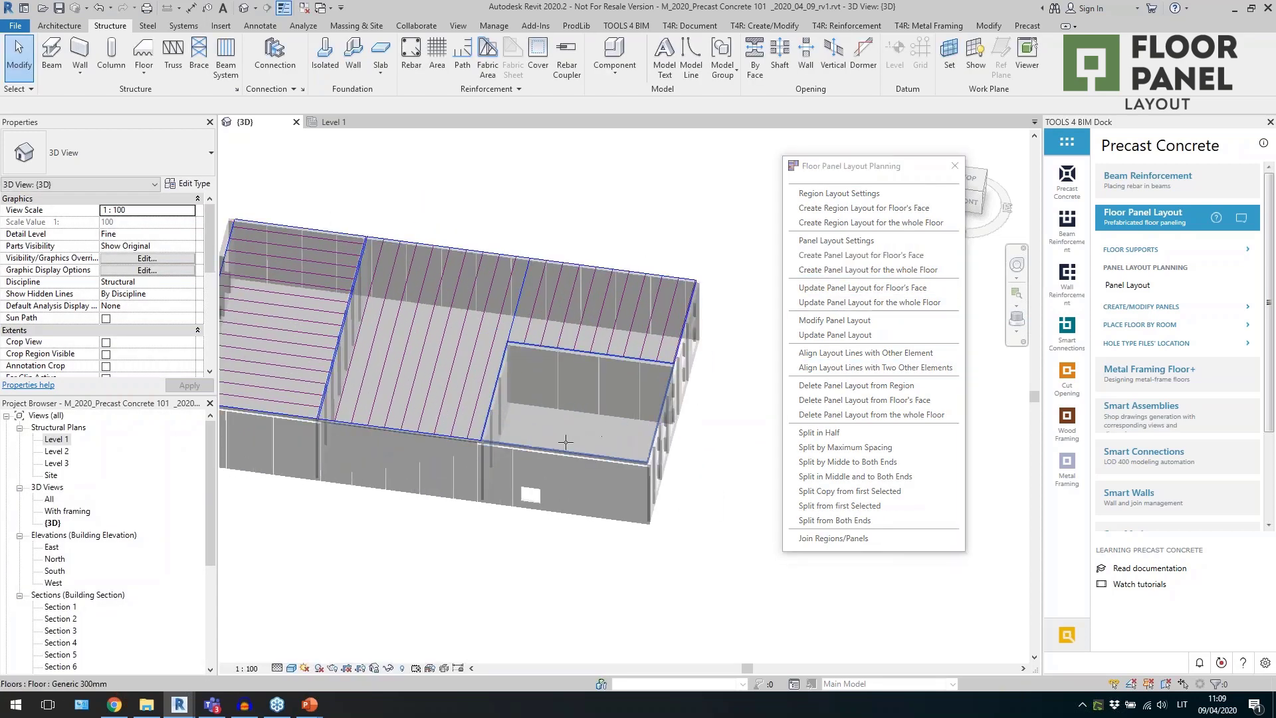
pyautogui.click(575, 500)
pyautogui.keyDown('shift'); pyautogui.moveTo(426, 576); pyautogui.dragTo(489, 575, button='middle'); pyautogui.keyUp('shift')
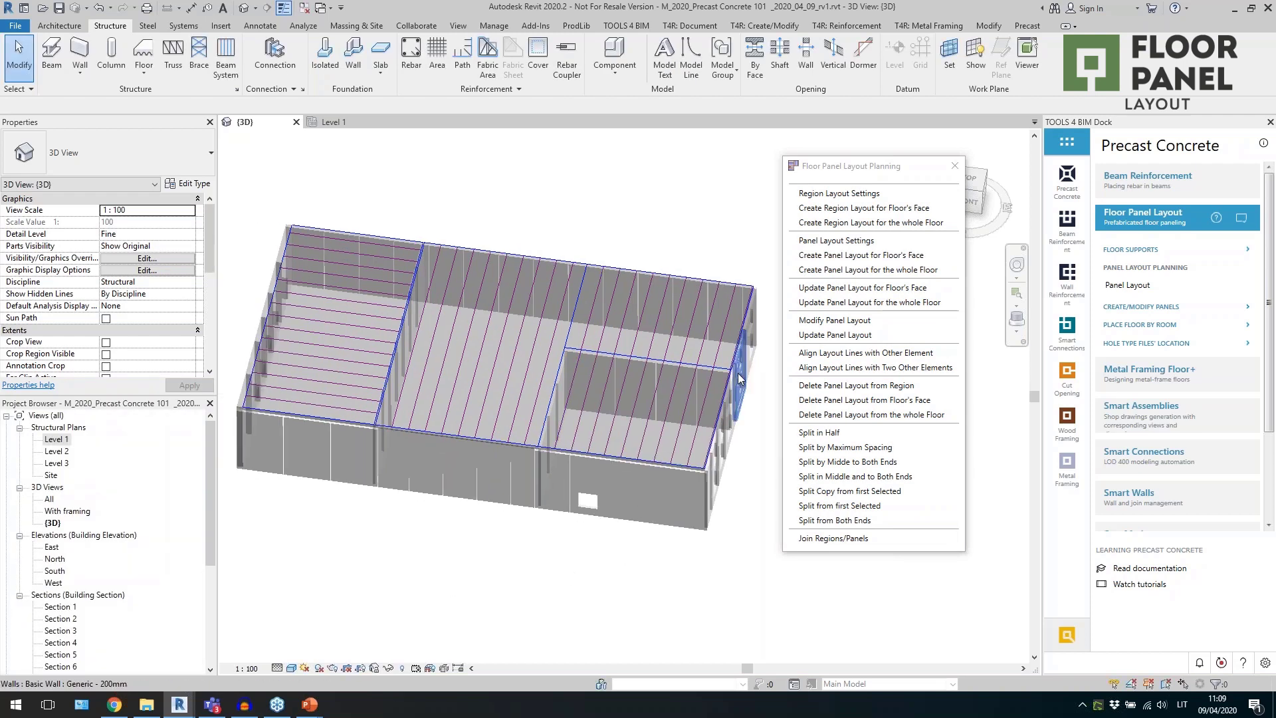
# Modify the middle bay's panel layout to use a wider panel width/split spacing.
pyautogui.click(867, 353)
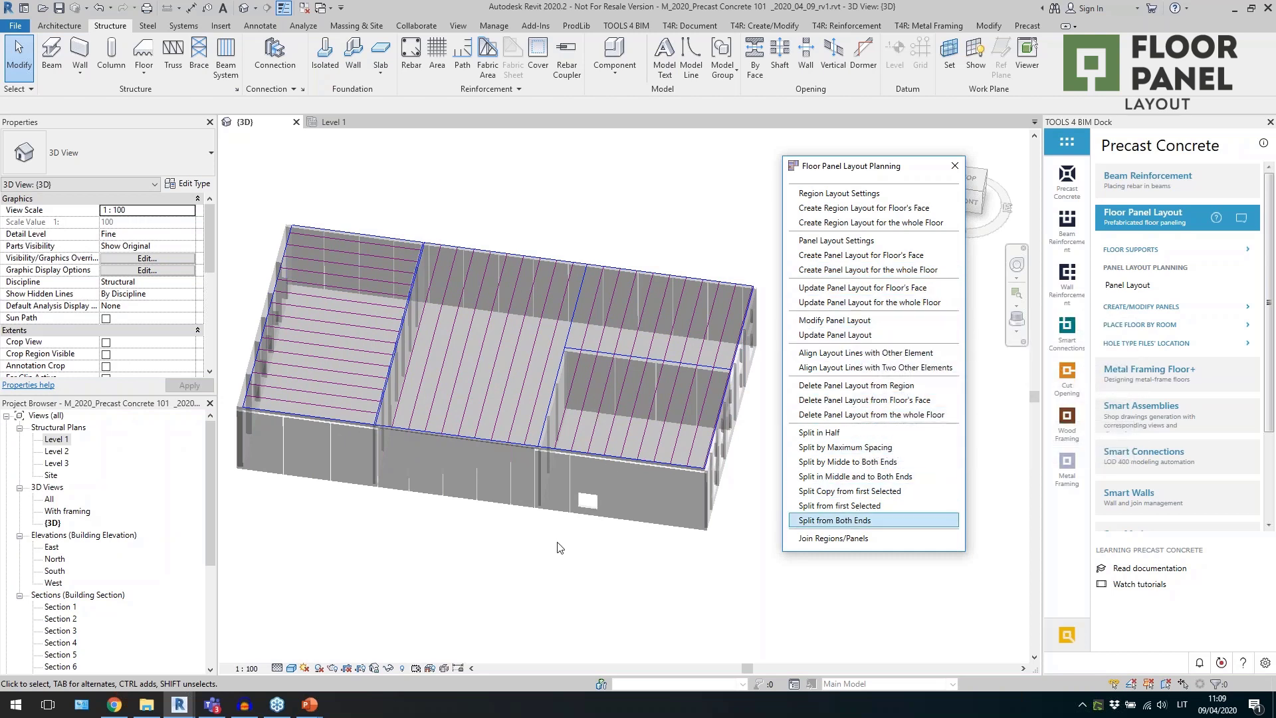
pyautogui.scroll(1, 549, 496)
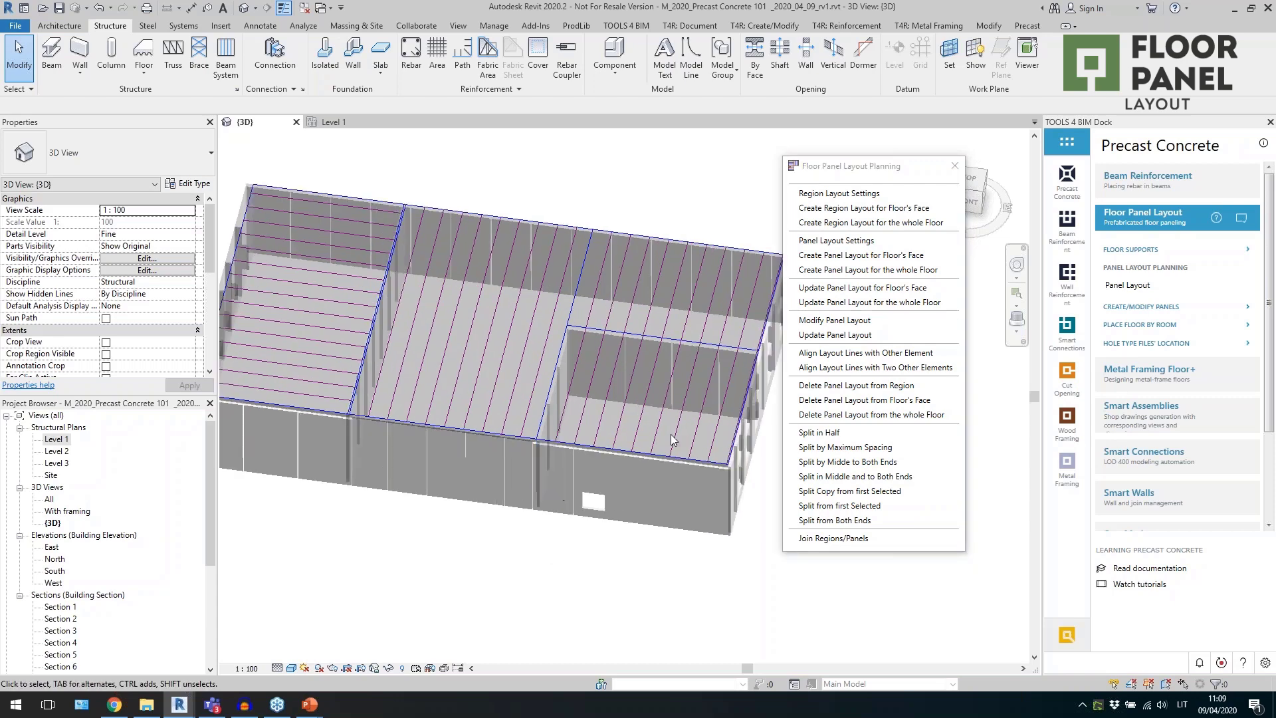
pyautogui.click(433, 411)
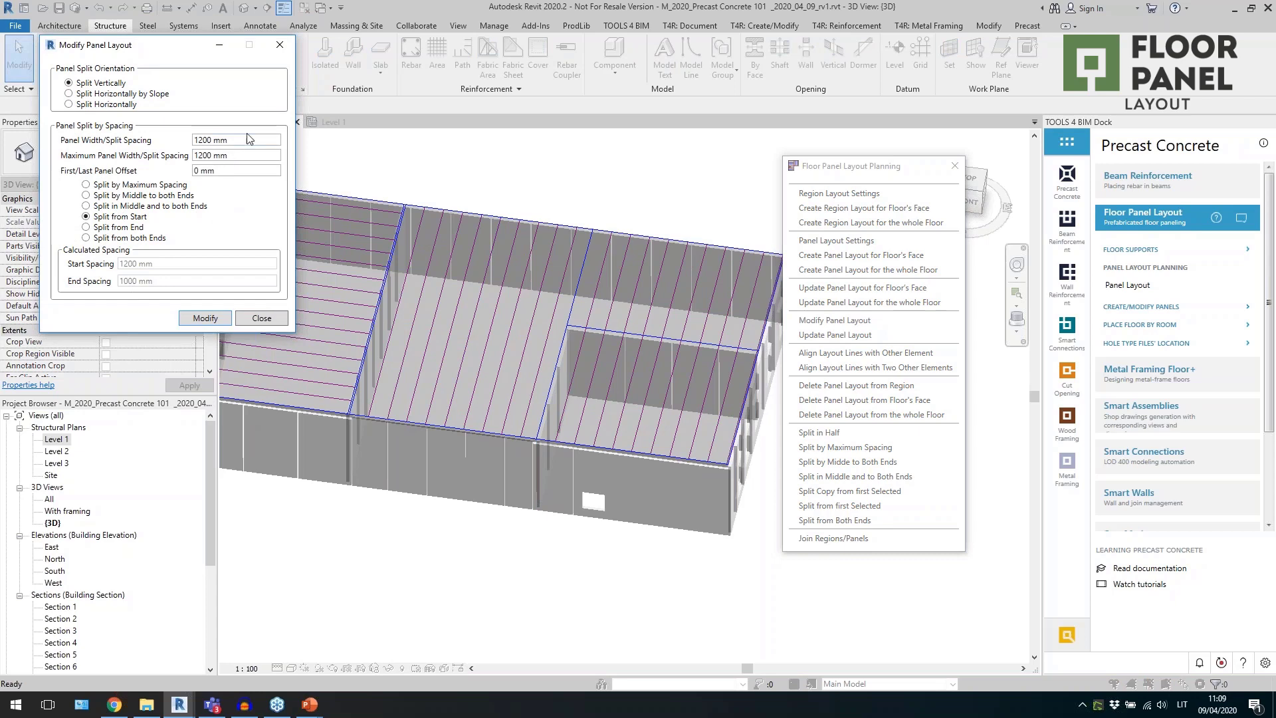
pyautogui.hotkey('ctrl', 'a')
pyautogui.write('2')
pyautogui.click(214, 318)
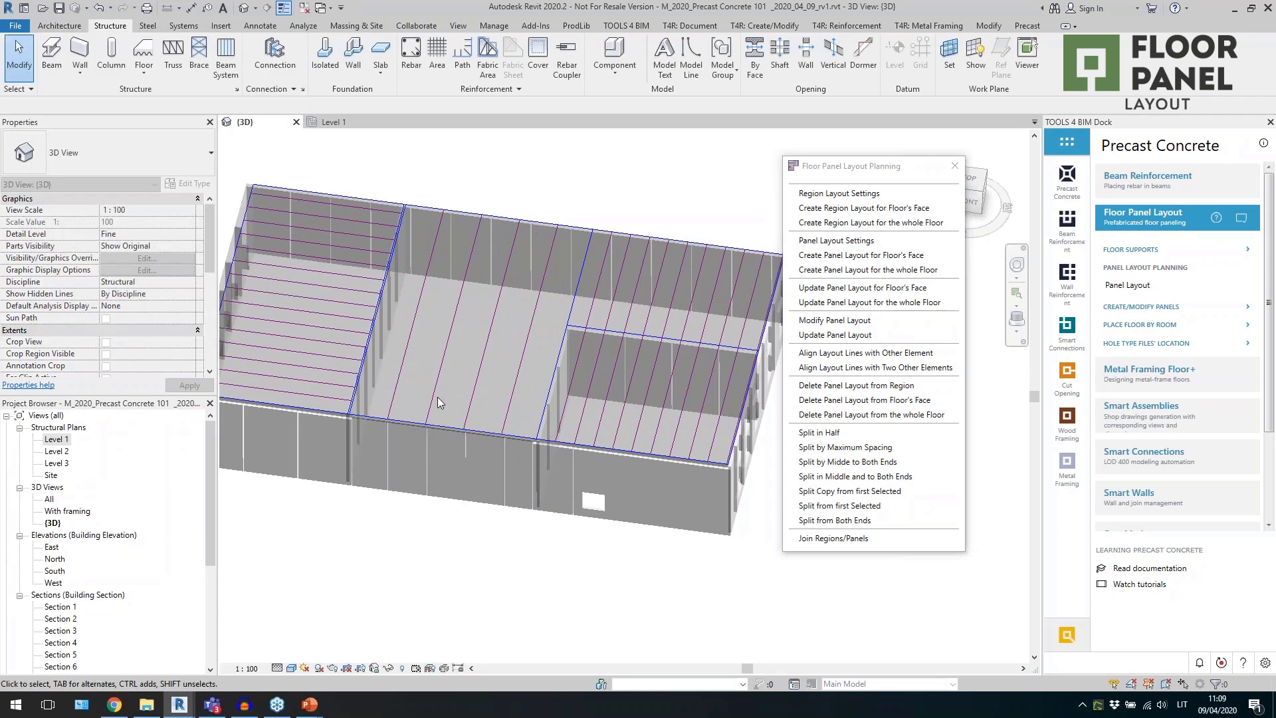
# Modify the rear right bay's panel layout to split from both ends, with a 1200 mm panel width.
pyautogui.click(834, 320)
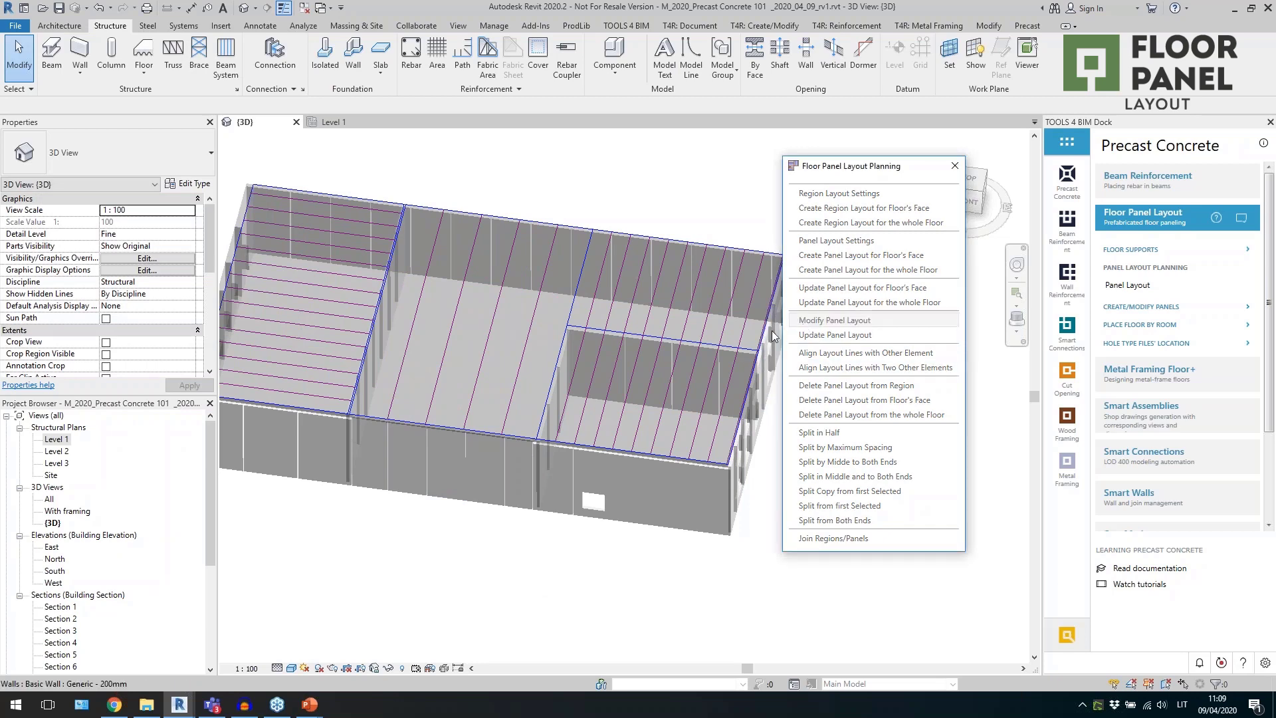
pyautogui.click(694, 293)
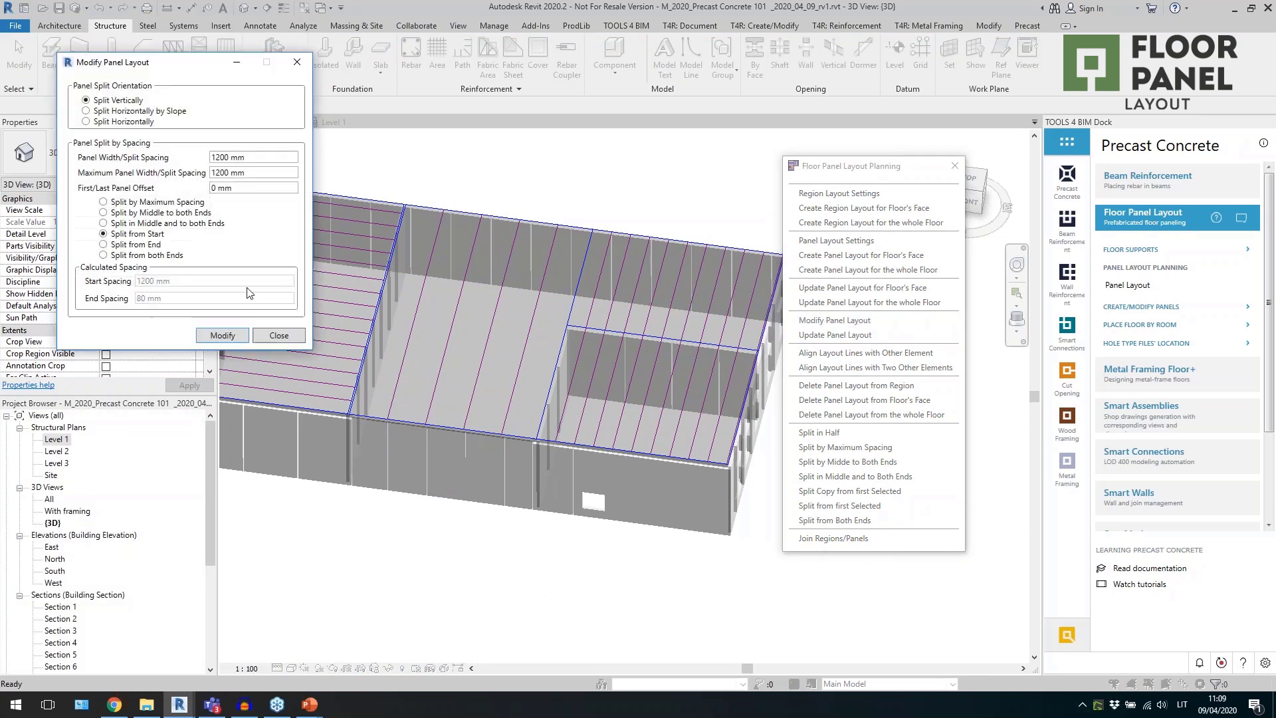
pyautogui.click(207, 333)
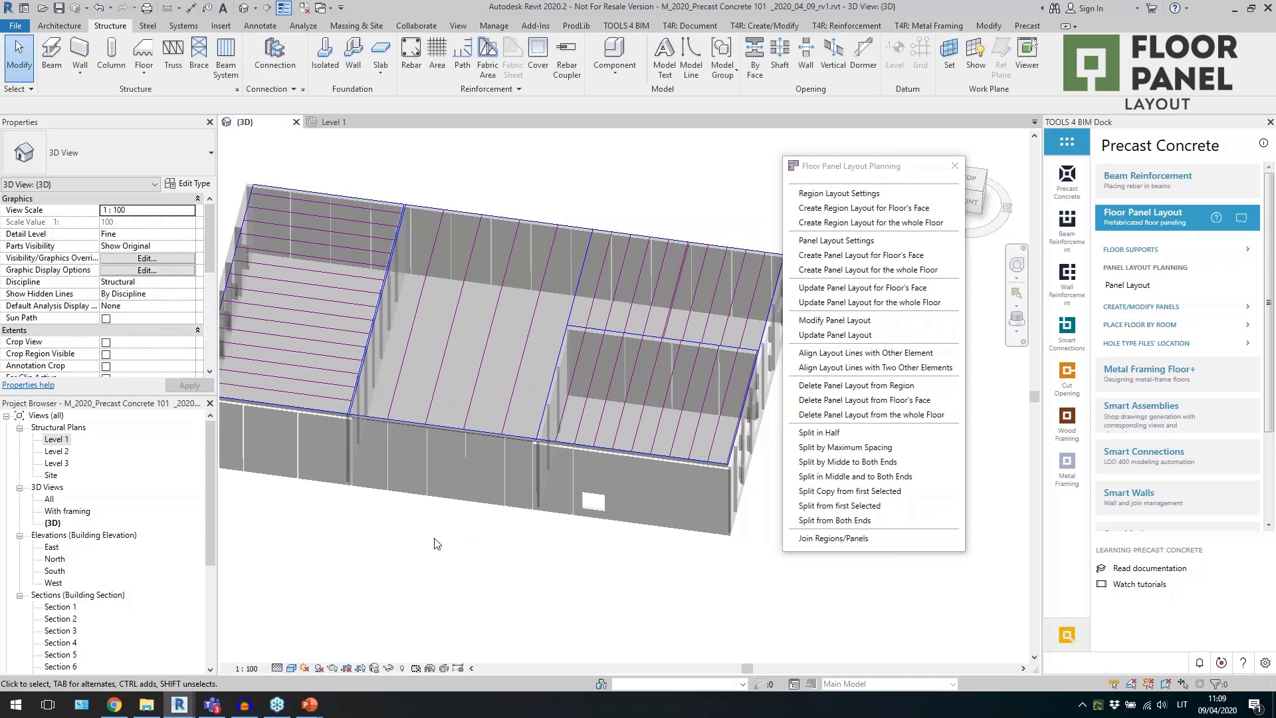
pyautogui.scroll(4, 656, 393)
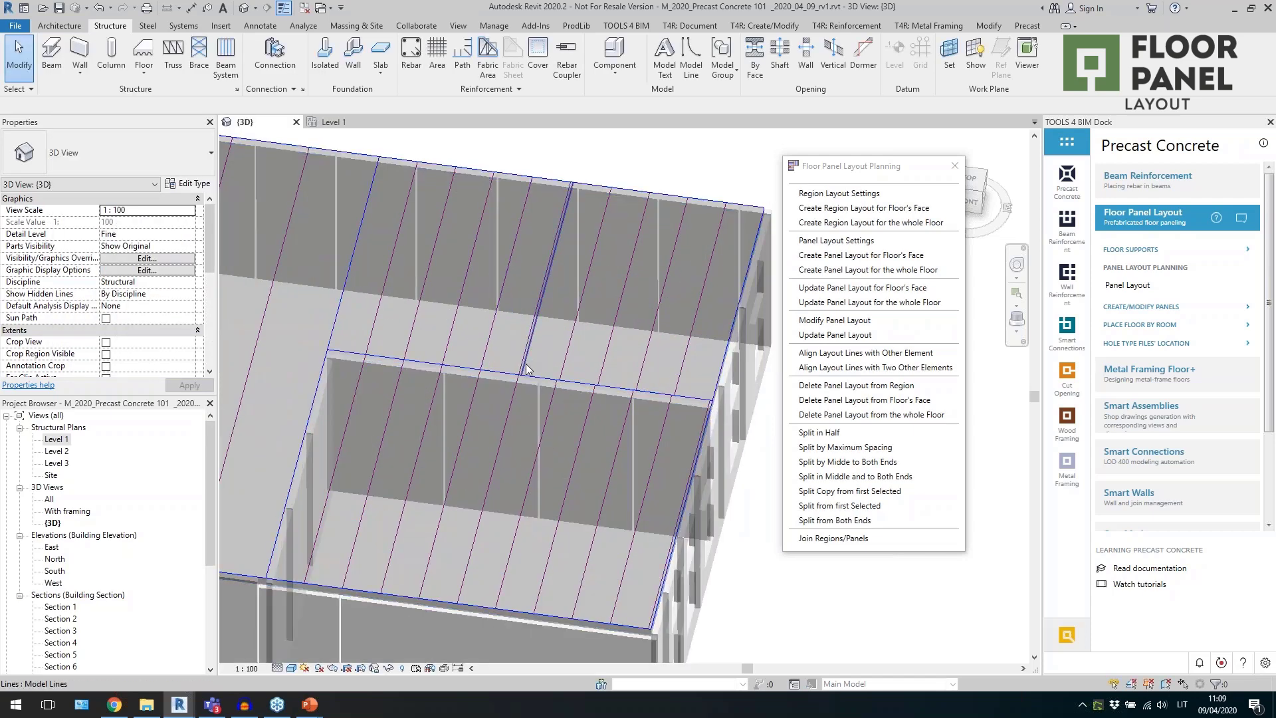
pyautogui.scroll(-1, 468, 365)
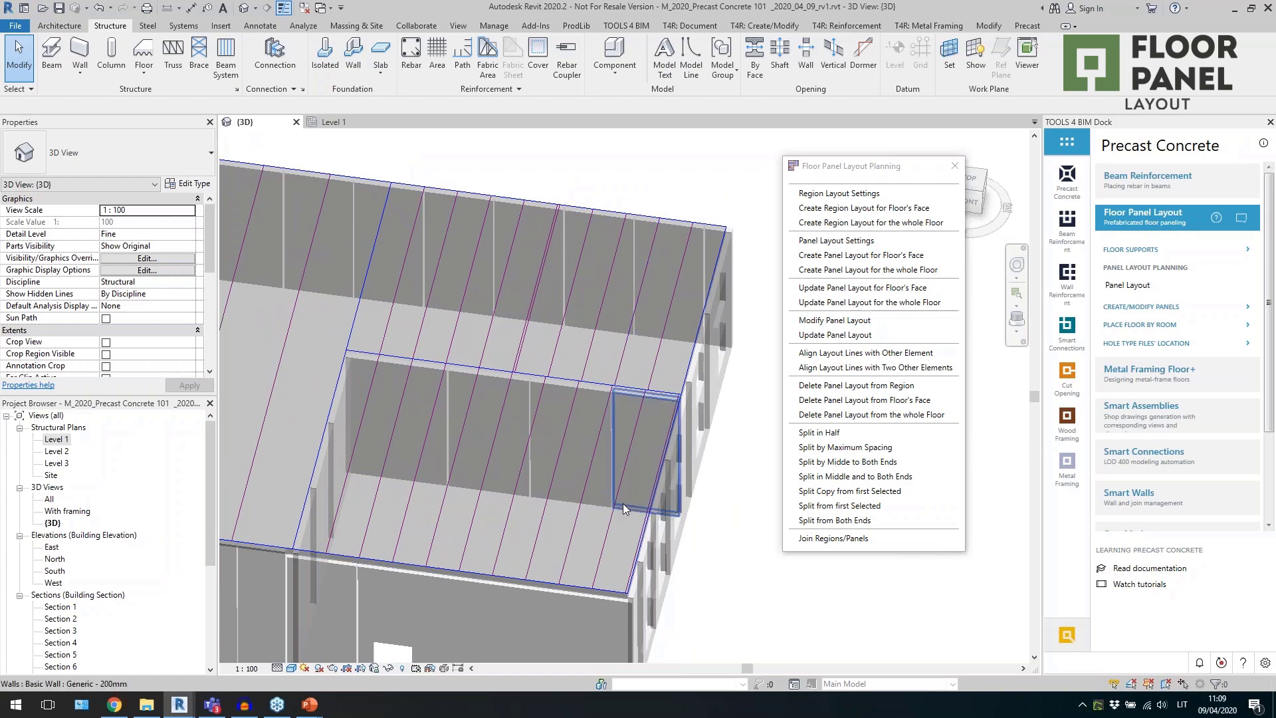
# Modify the front right bay's panel layout to use a wider panel width/split spacing.
pyautogui.click(559, 452)
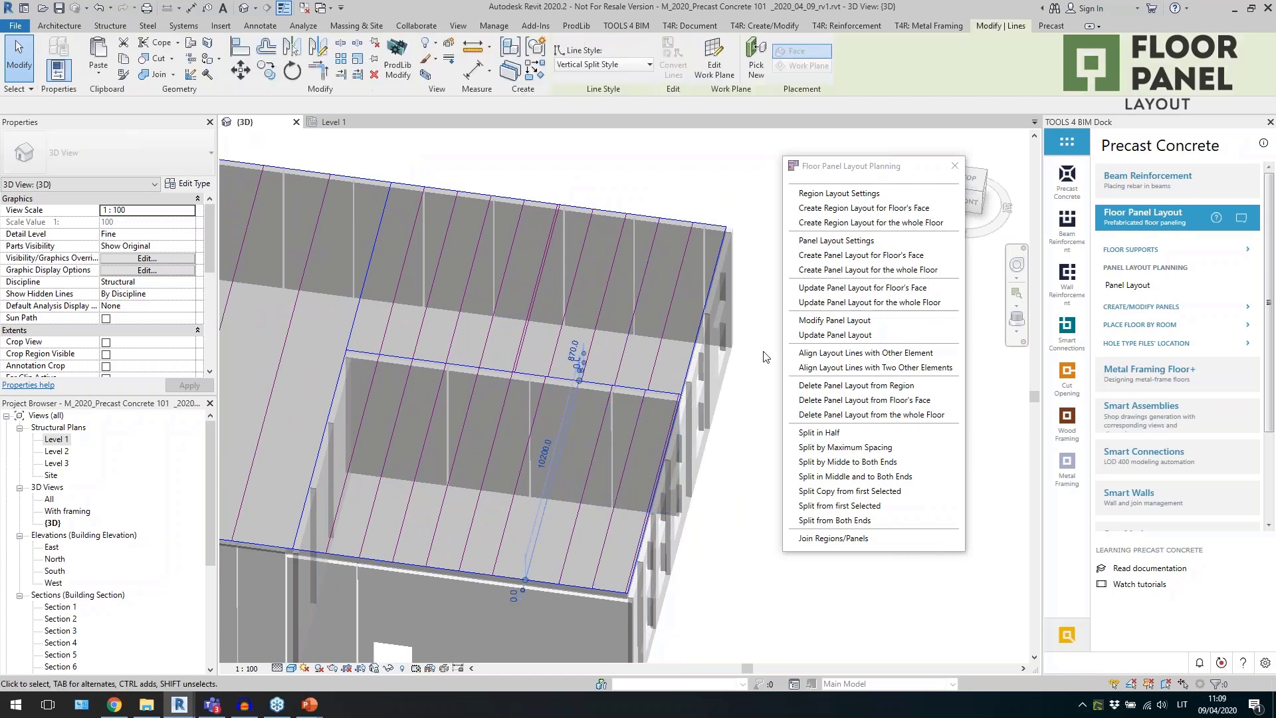
pyautogui.click(835, 319)
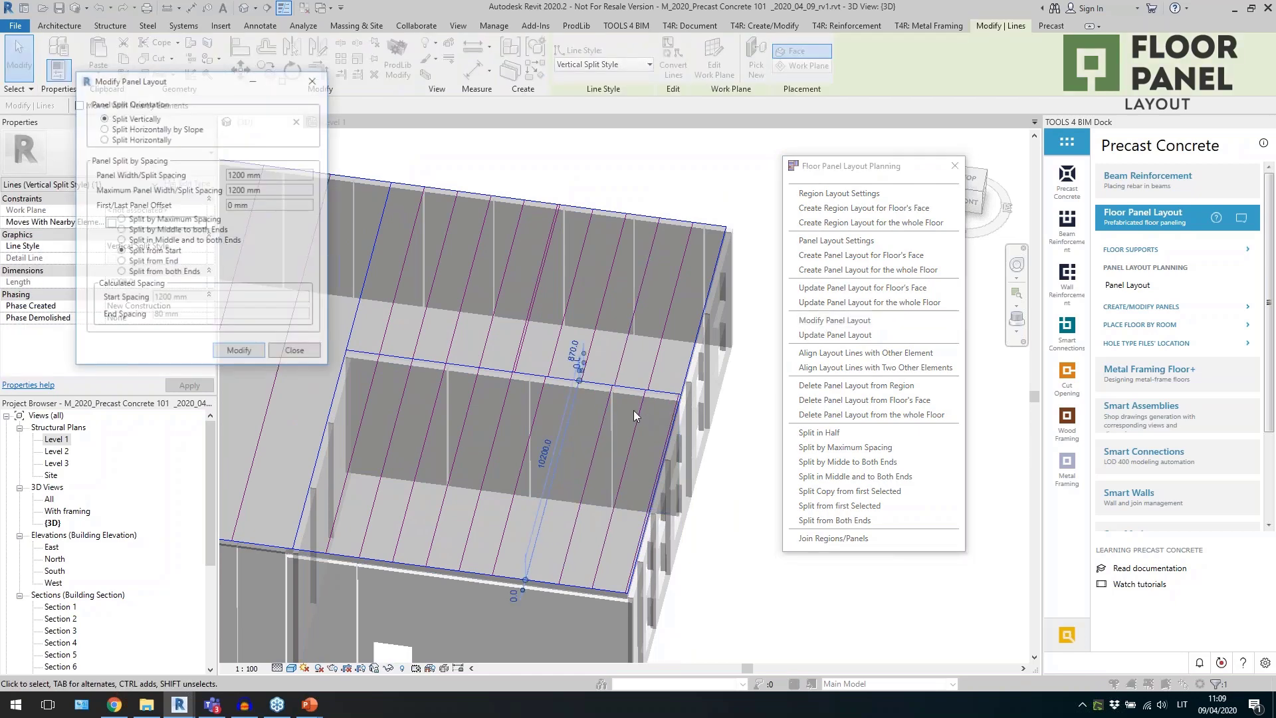
pyautogui.moveTo(272, 176); pyautogui.dragTo(209, 204)
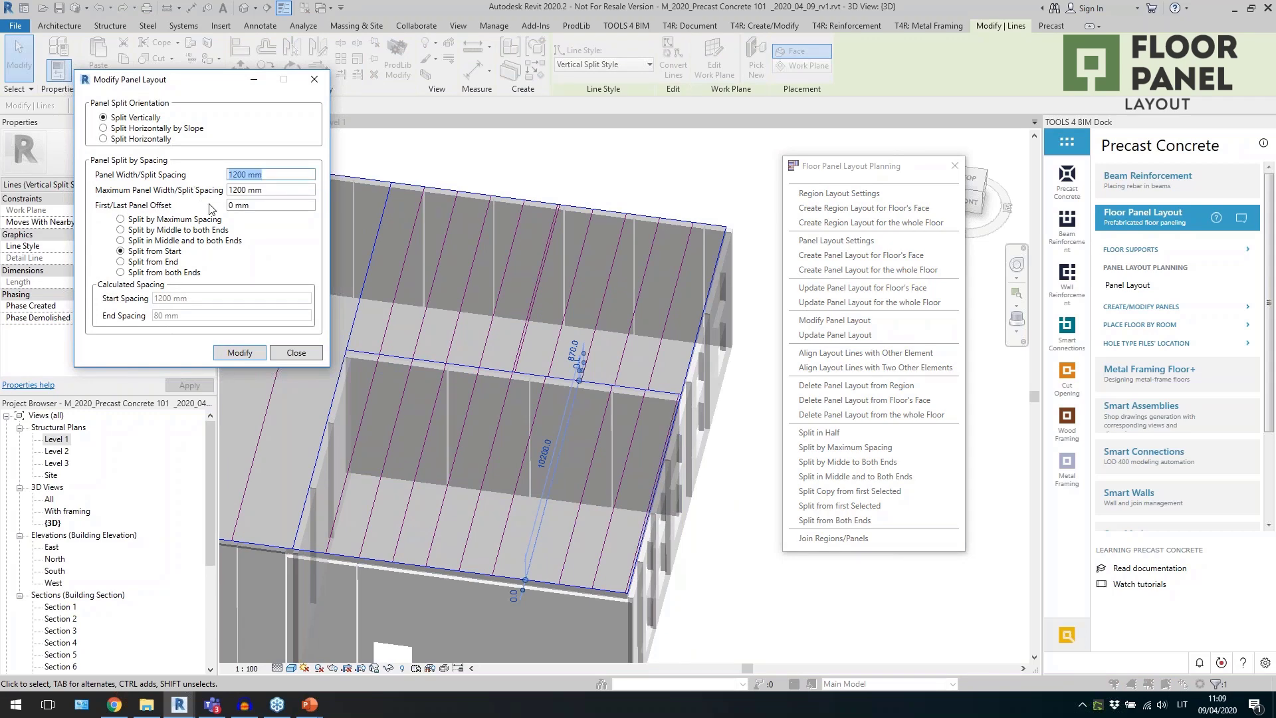
pyautogui.write('3000')
pyautogui.click(240, 353)
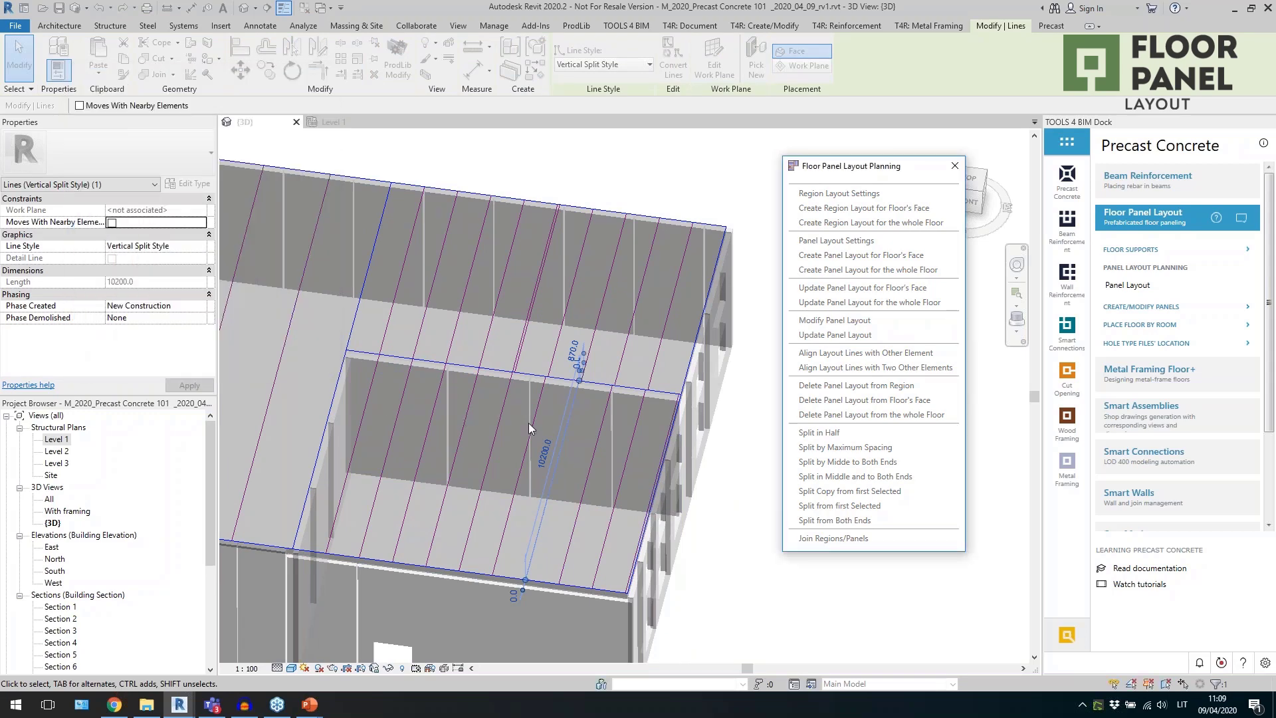
pyautogui.scroll(-3, 664, 459)
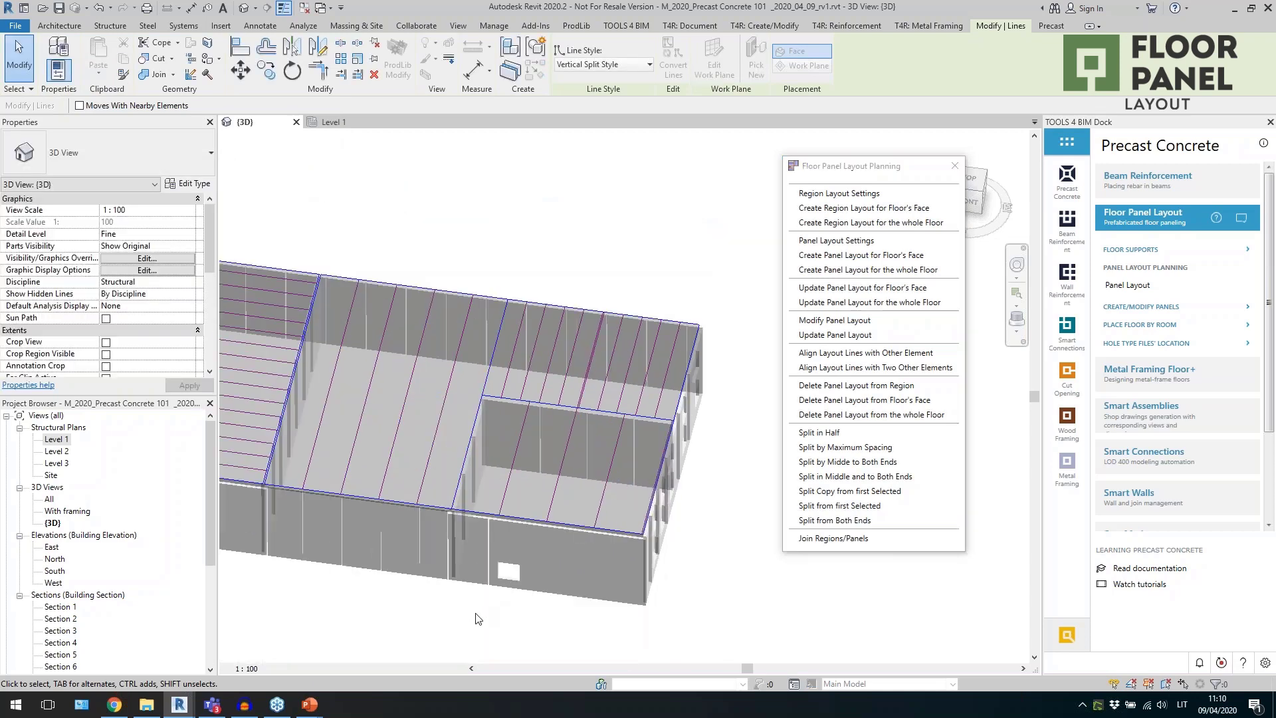
pyautogui.scroll(-2, 658, 465)
pyautogui.scroll(1, 373, 484)
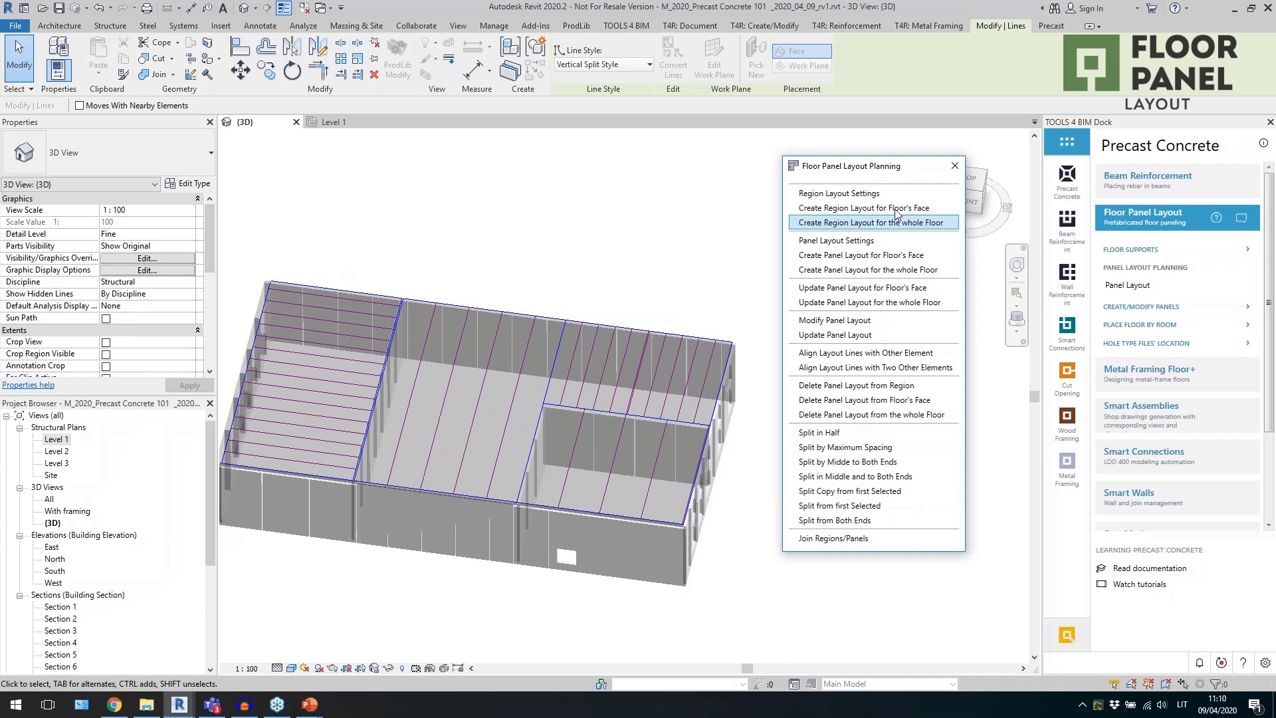
# Close the layout planning commands and open the Create/Modify Panels commands beside the building.
pyautogui.click(956, 165)
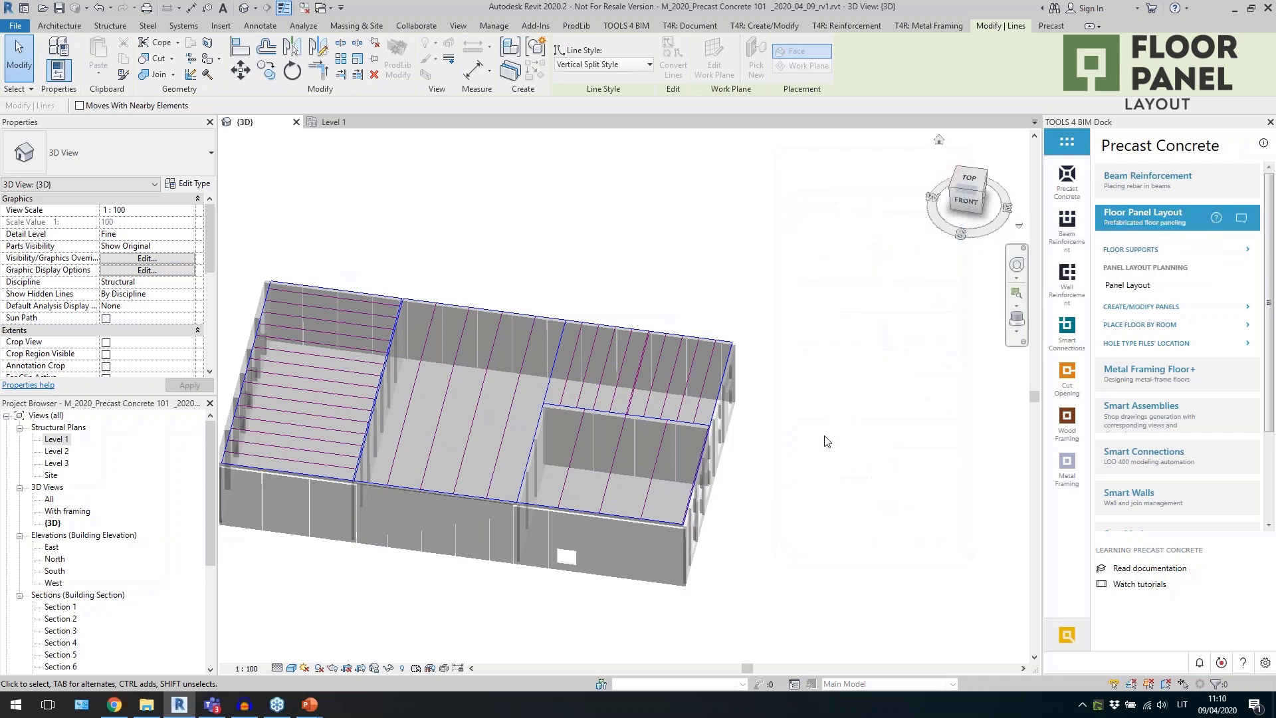
pyautogui.click(1126, 307)
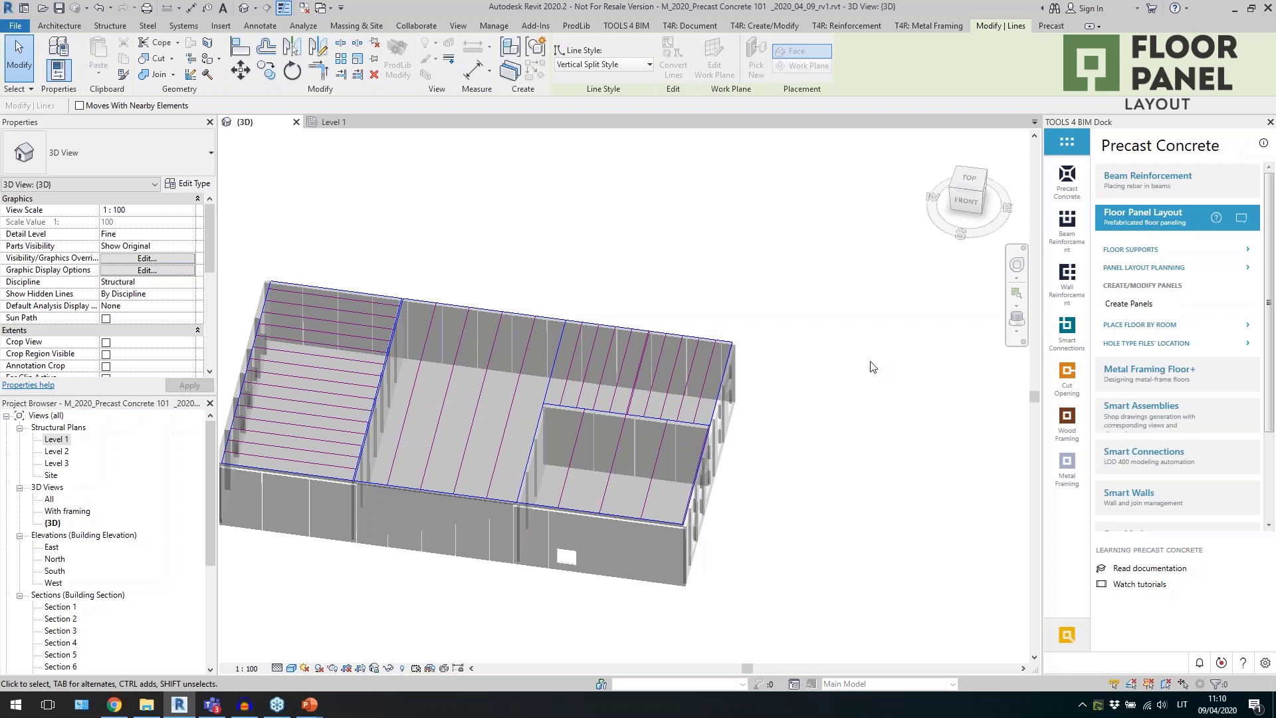
pyautogui.moveTo(611, 248); pyautogui.dragTo(838, 239)
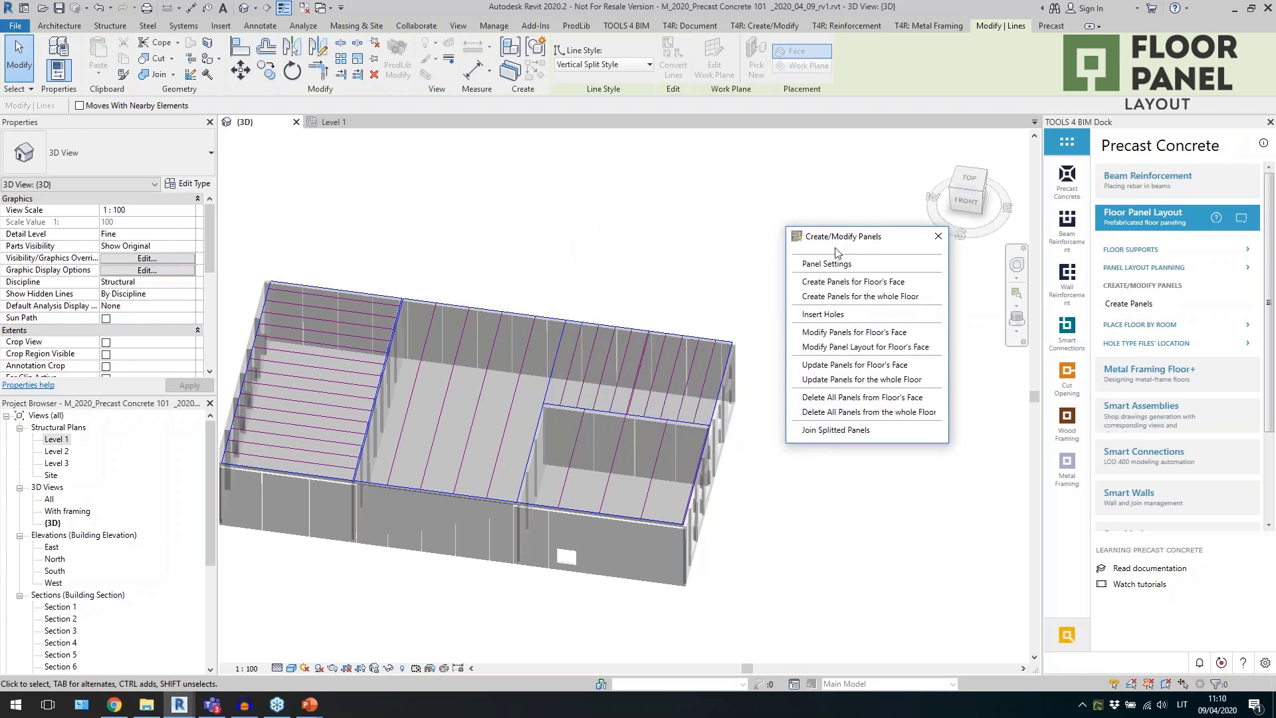
pyautogui.click(832, 264)
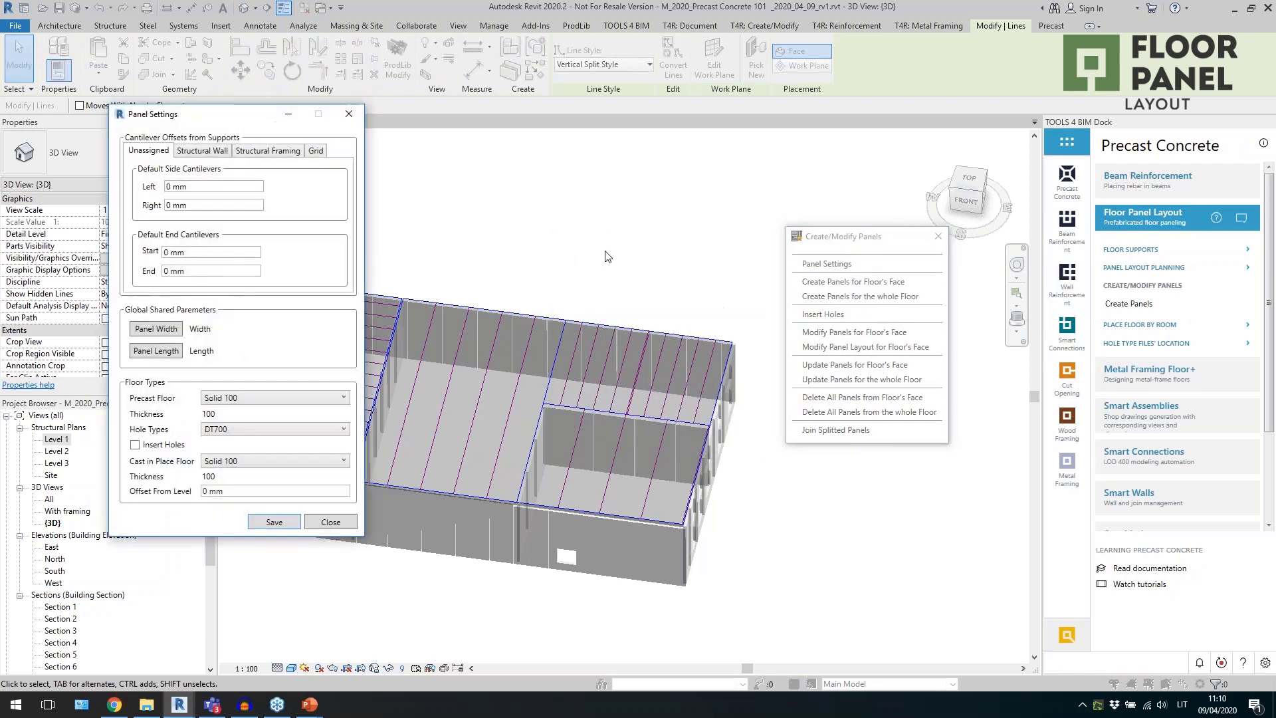
pyautogui.click(326, 398)
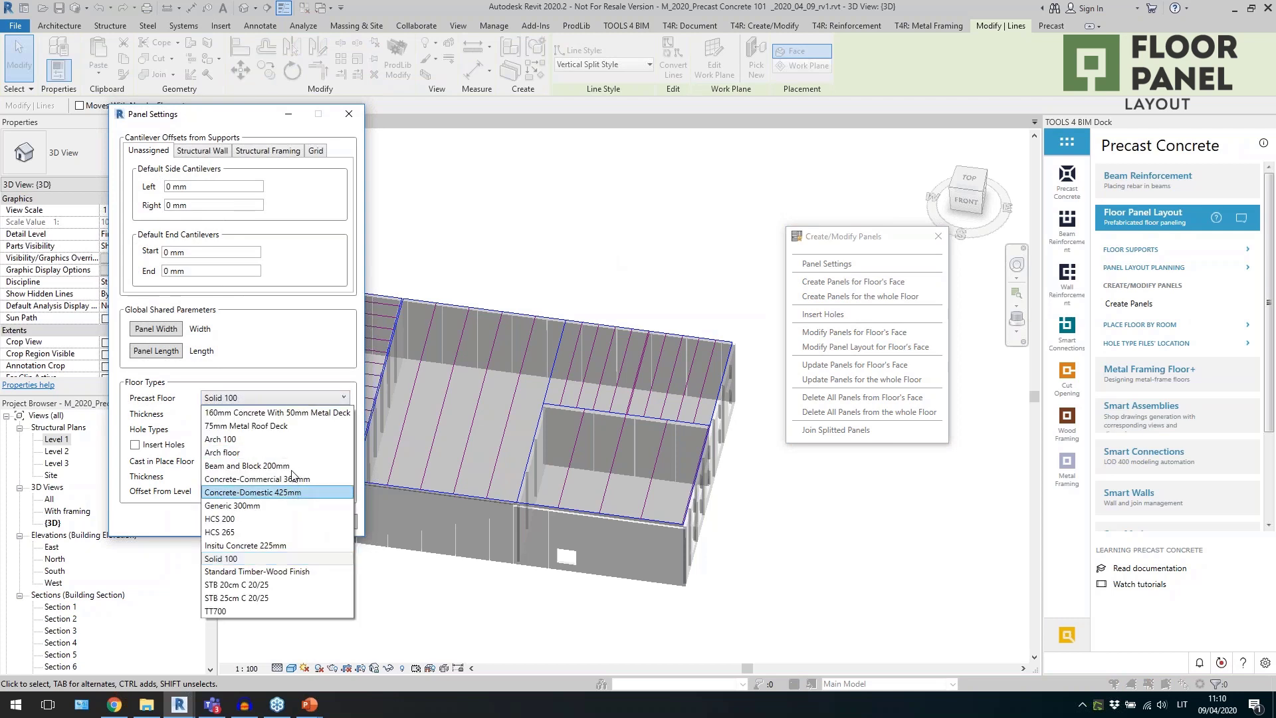
pyautogui.click(283, 531)
pyautogui.click(261, 431)
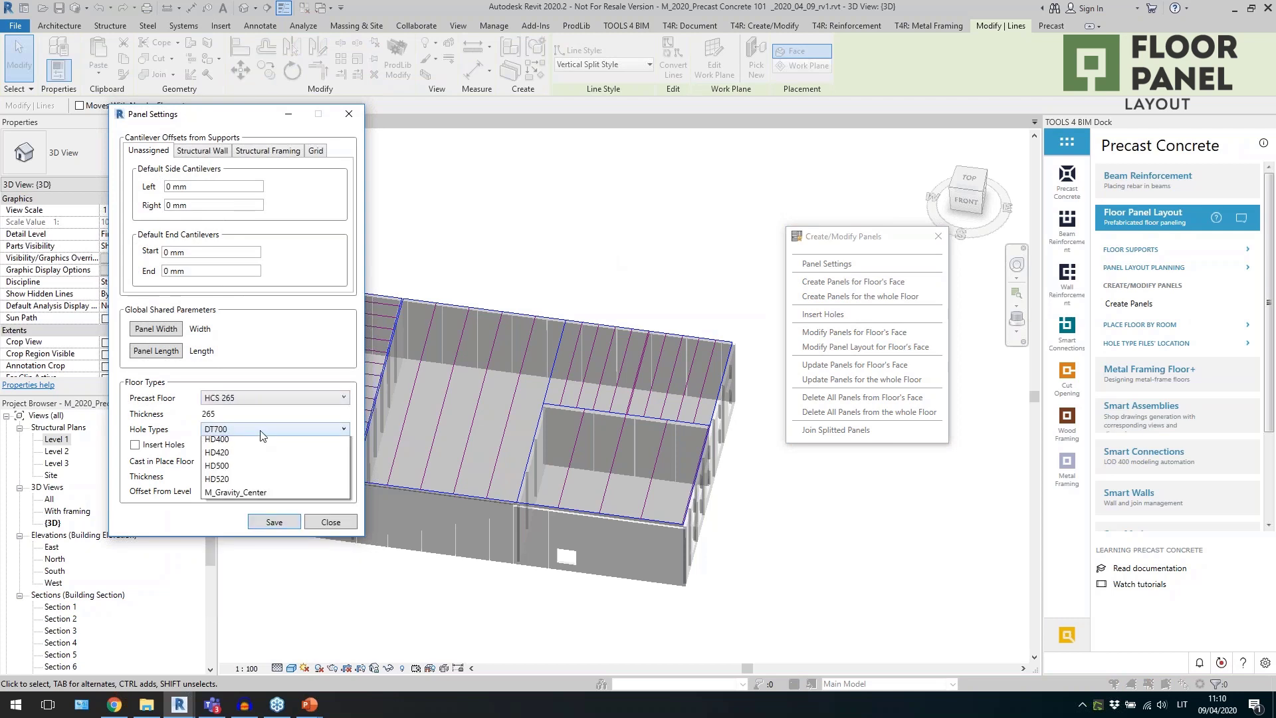
pyautogui.click(247, 523)
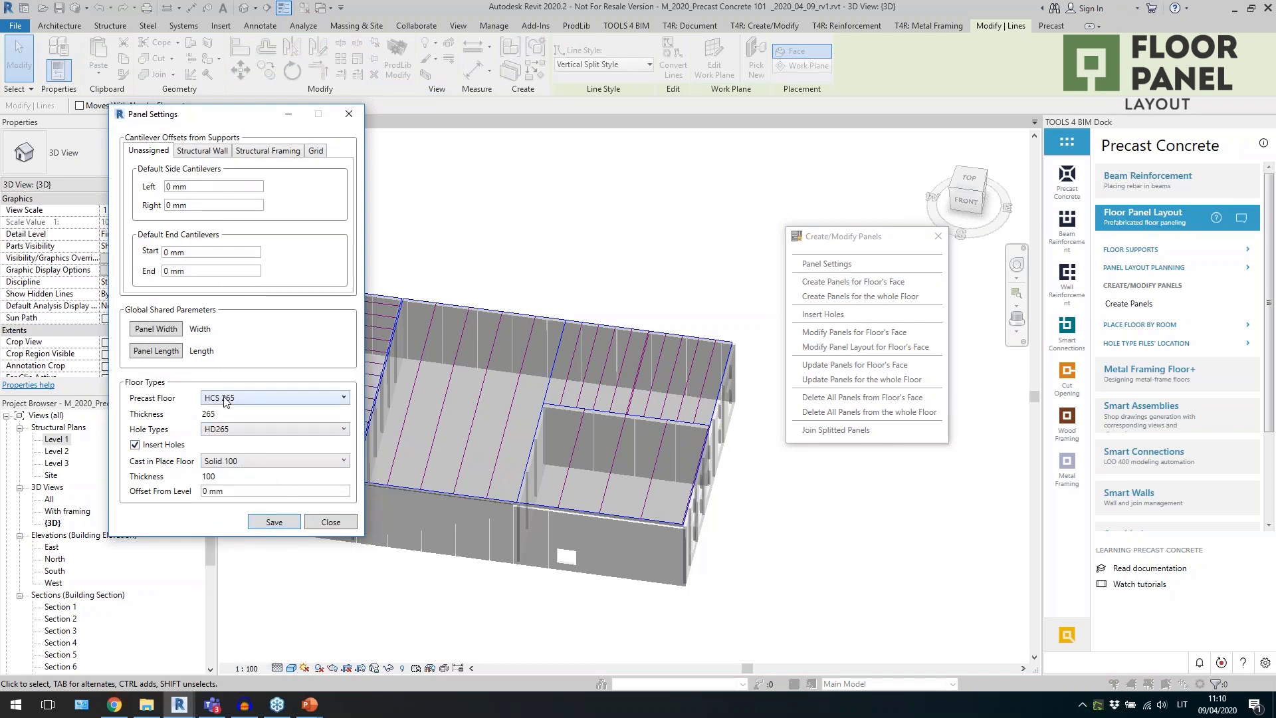
pyautogui.click(241, 461)
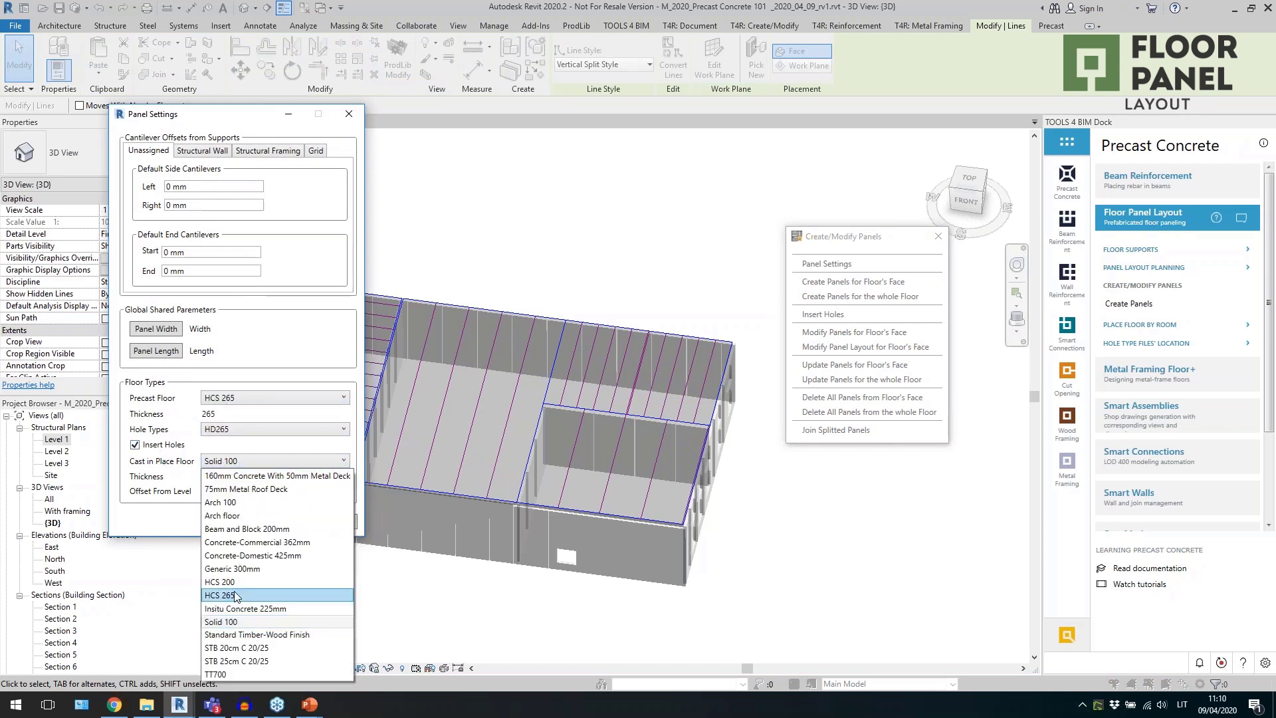
pyautogui.click(238, 596)
pyautogui.click(226, 404)
pyautogui.click(227, 405)
pyautogui.click(236, 430)
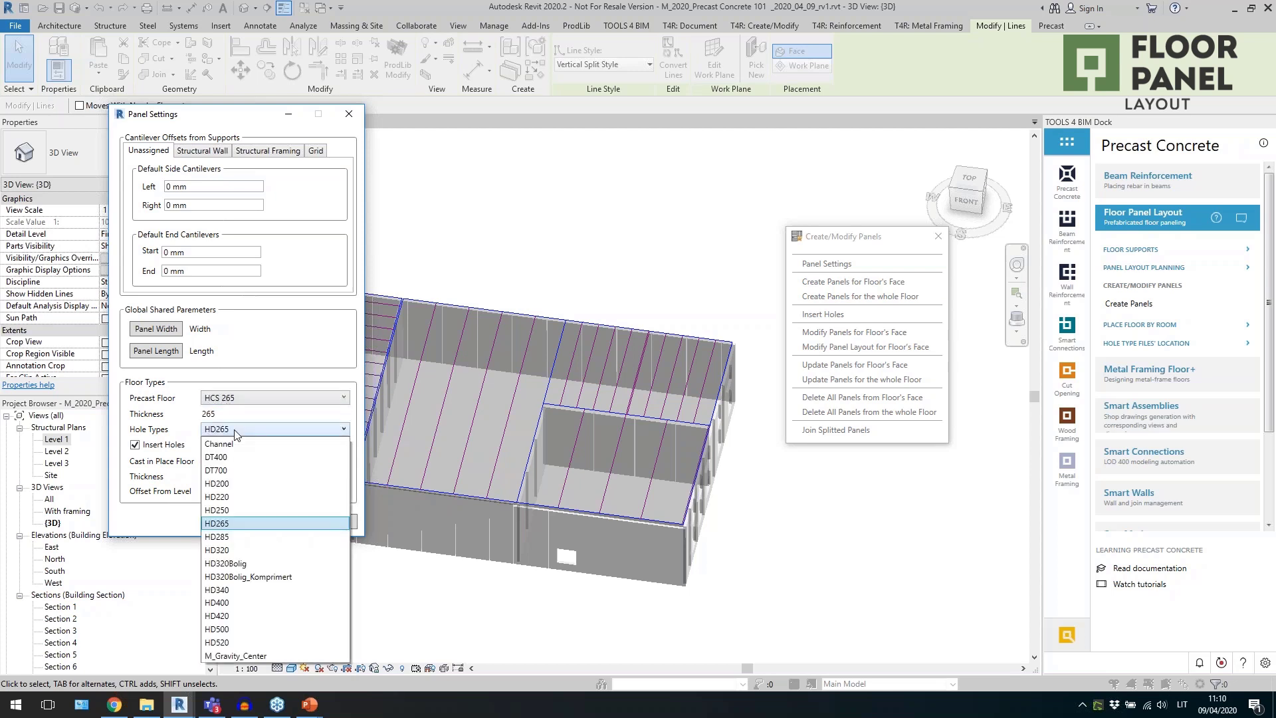
pyautogui.click(236, 431)
pyautogui.click(236, 430)
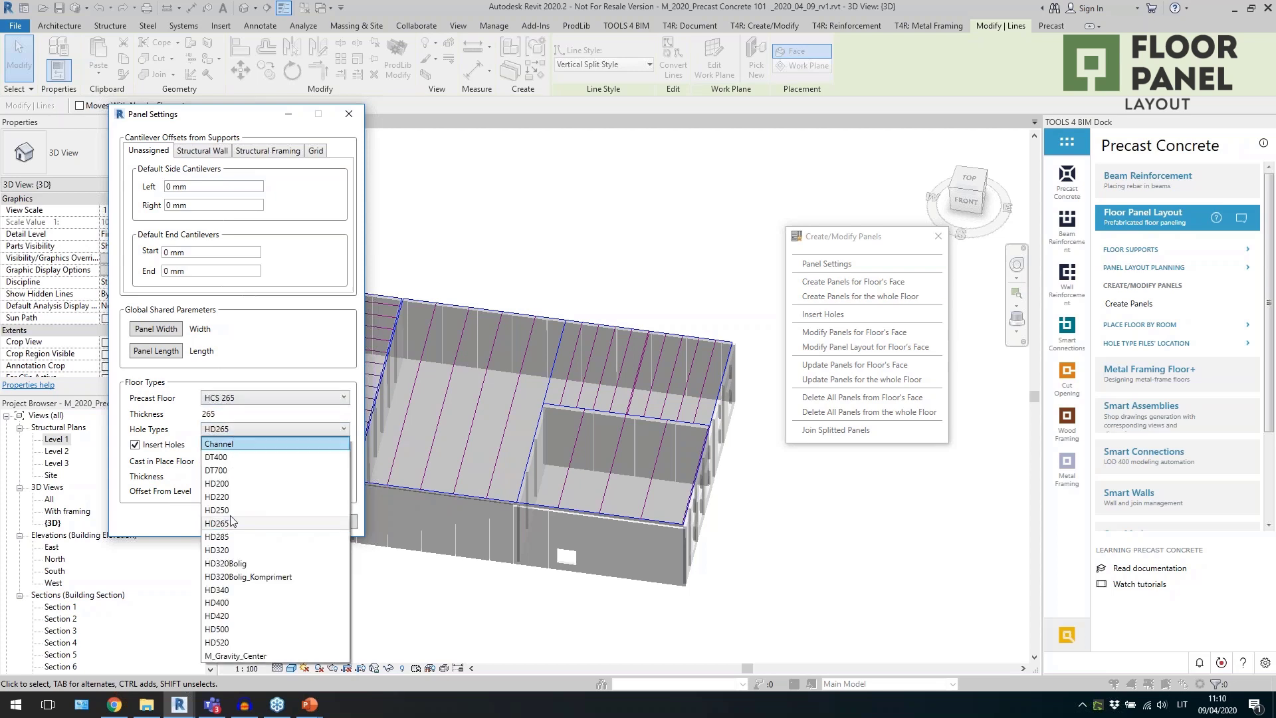
pyautogui.click(181, 421)
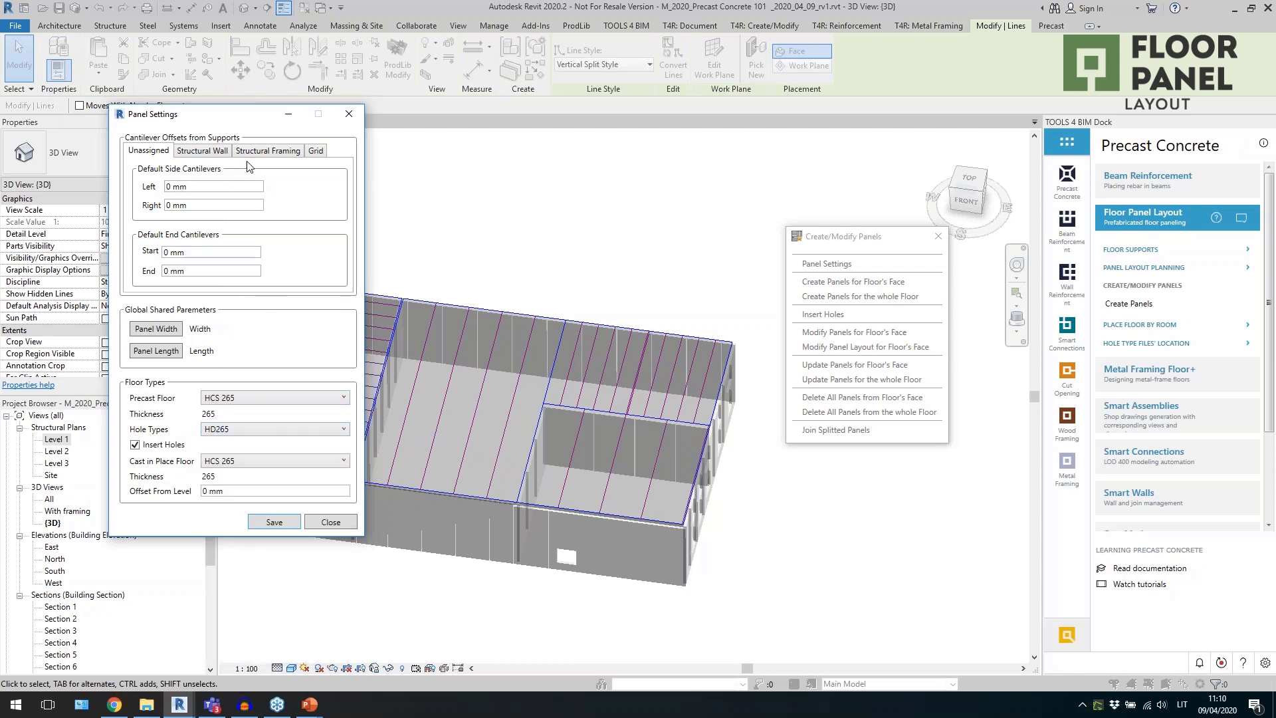
# Review the support lengths for structural walls and structural framing in the panel settings, and close the settings without saving.
pyautogui.click(219, 153)
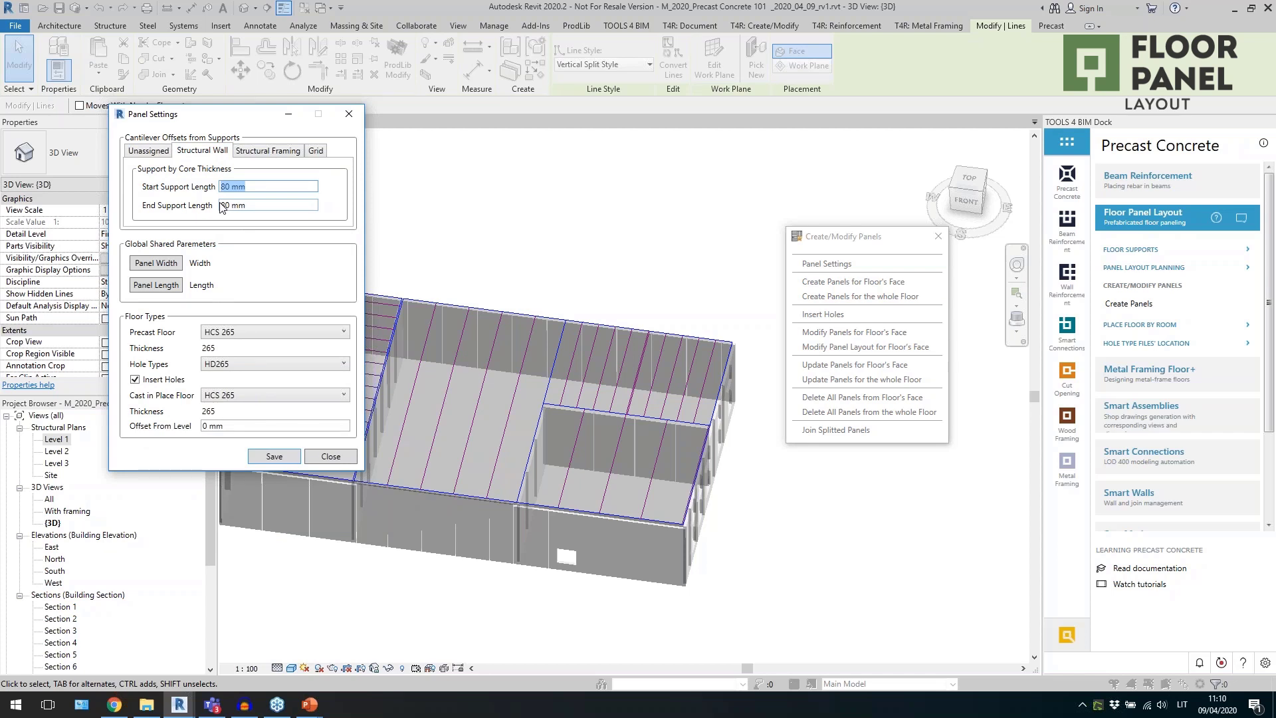
pyautogui.click(288, 158)
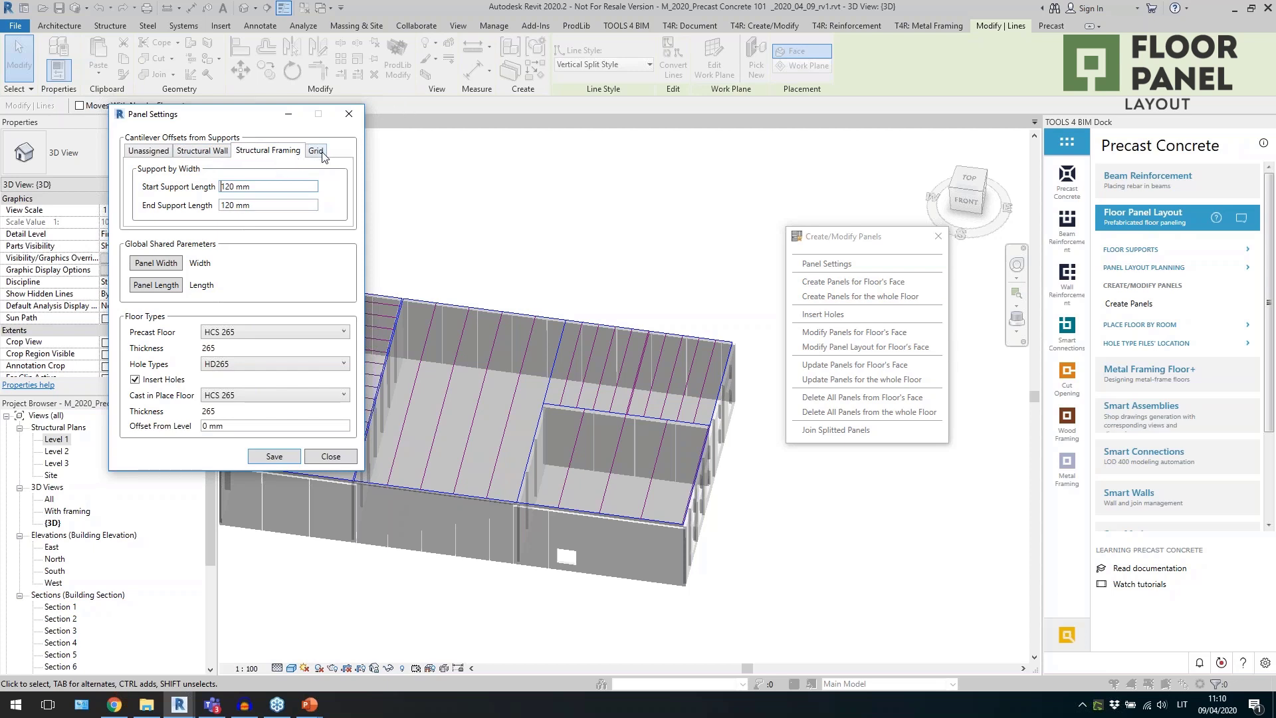
pyautogui.click(348, 114)
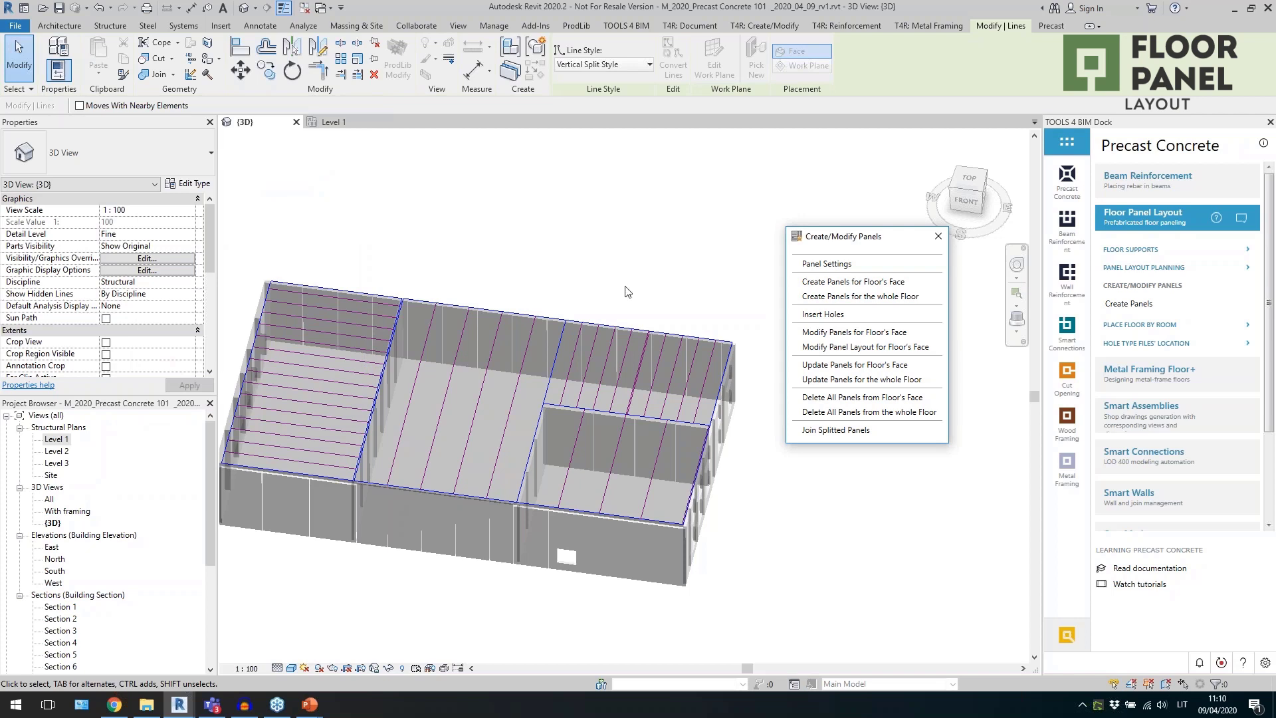
# Set the precast and cast-in-place floor types to HCS 265 and the hole type to HD265, enable hole insertion, and save the panel settings.
pyautogui.click(817, 264)
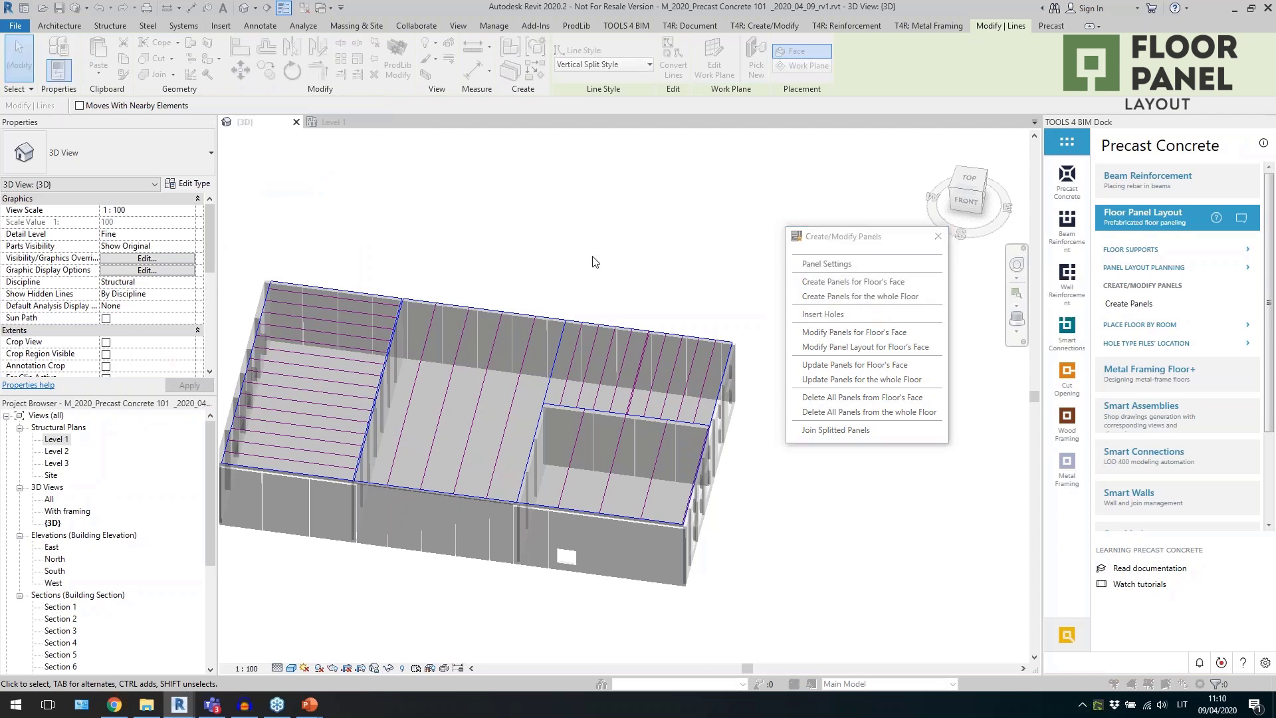
pyautogui.click(287, 415)
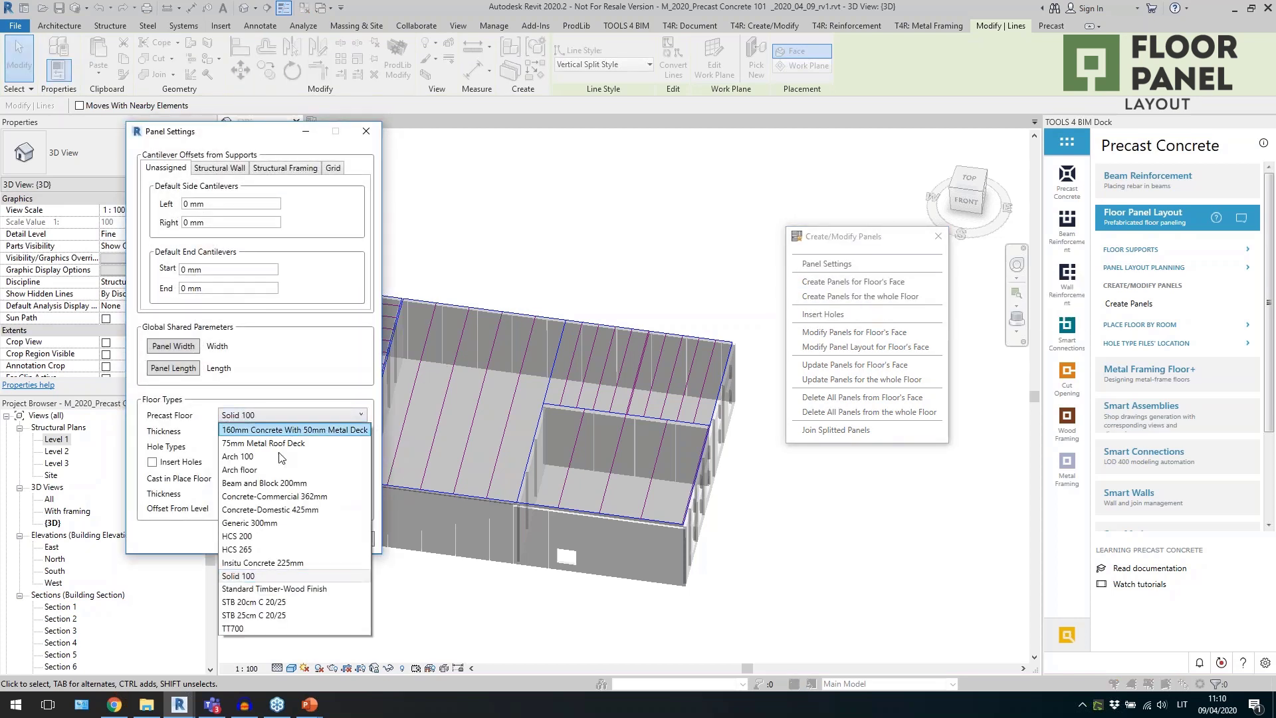
pyautogui.click(267, 549)
pyautogui.click(280, 448)
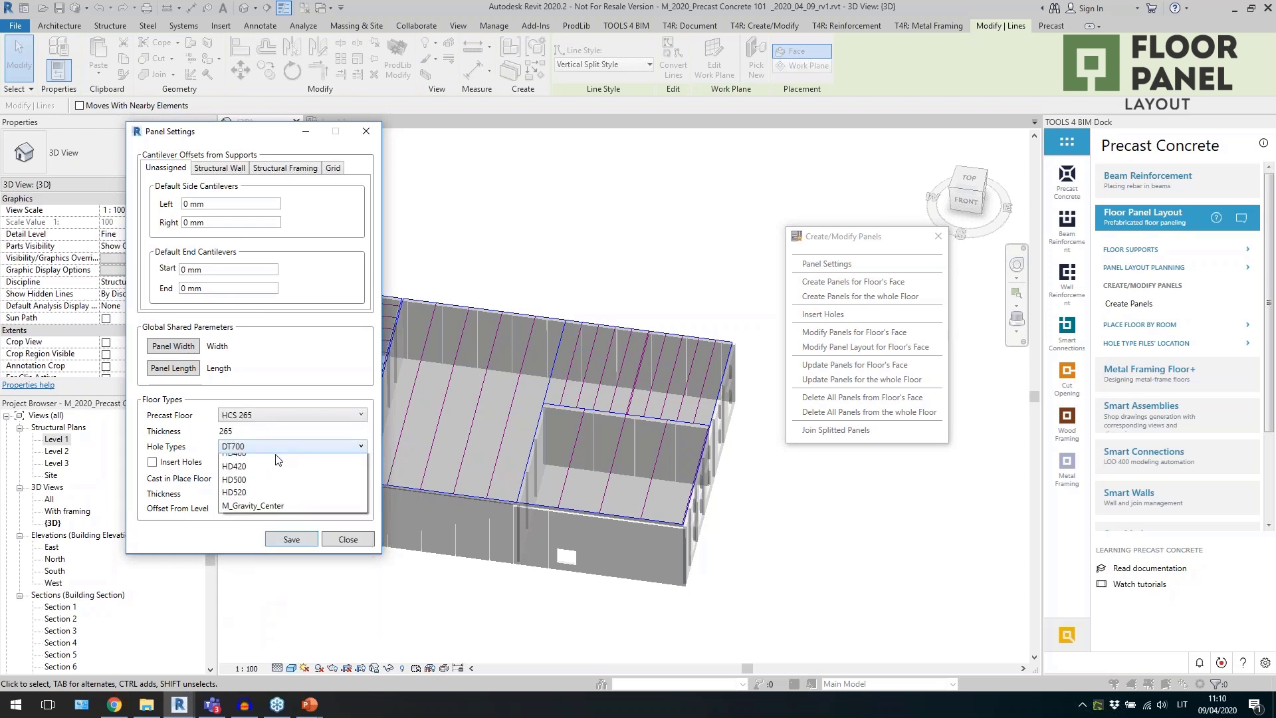
pyautogui.click(254, 536)
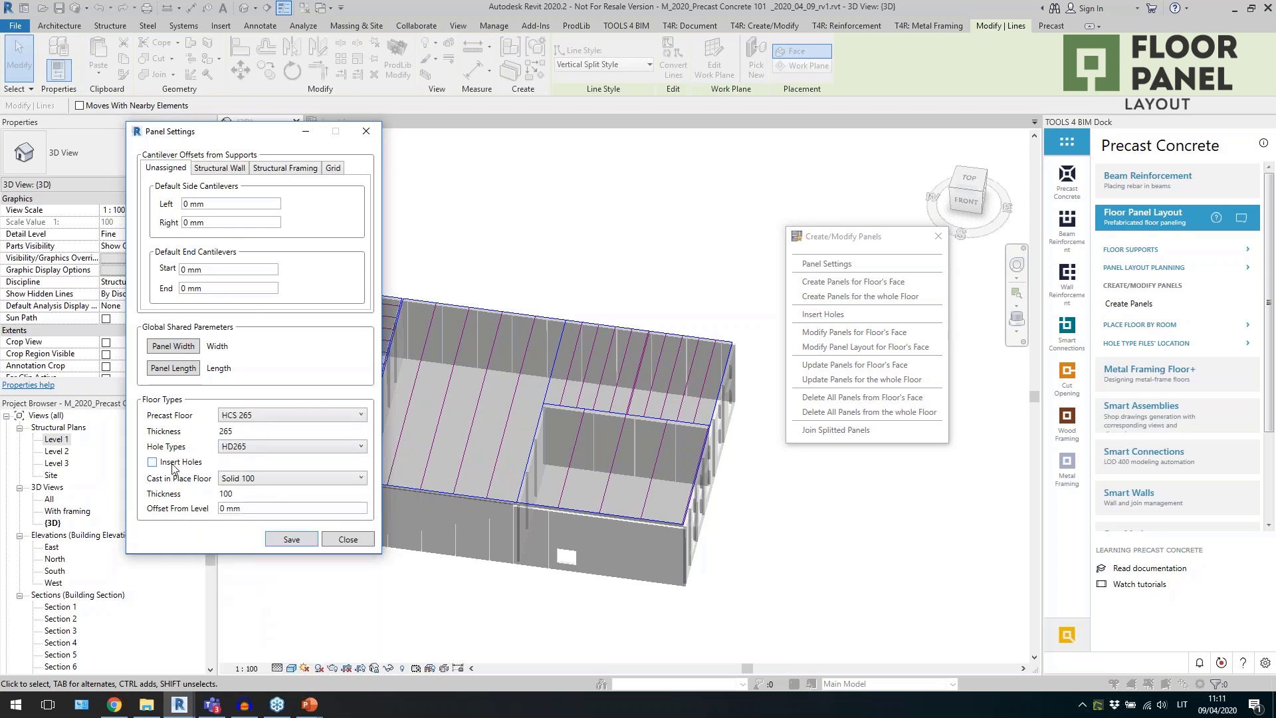
pyautogui.click(249, 479)
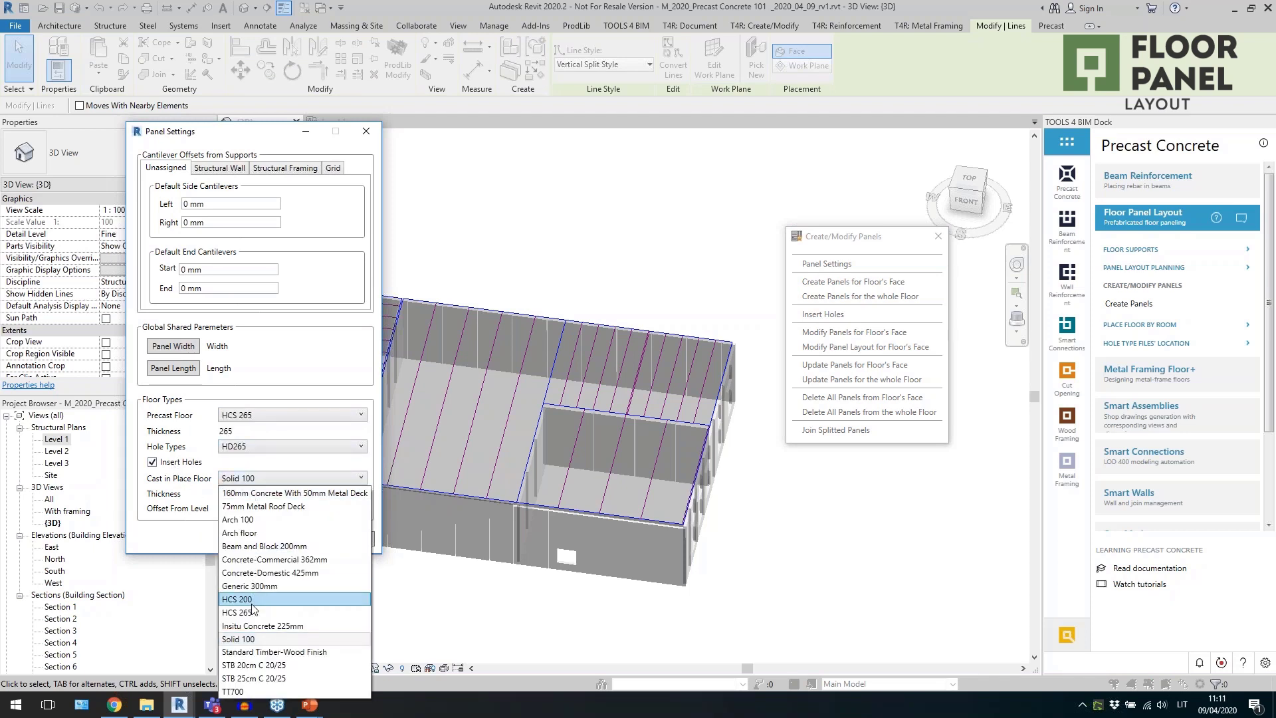
pyautogui.click(253, 613)
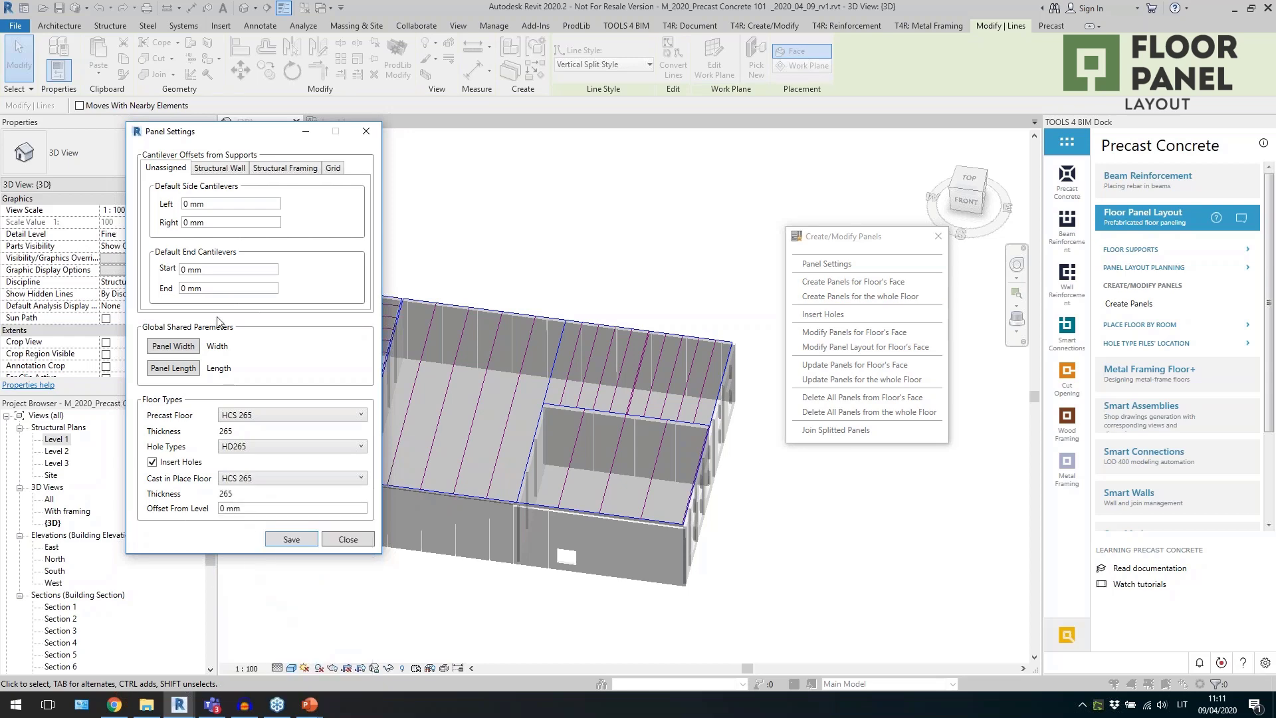
pyautogui.click(283, 542)
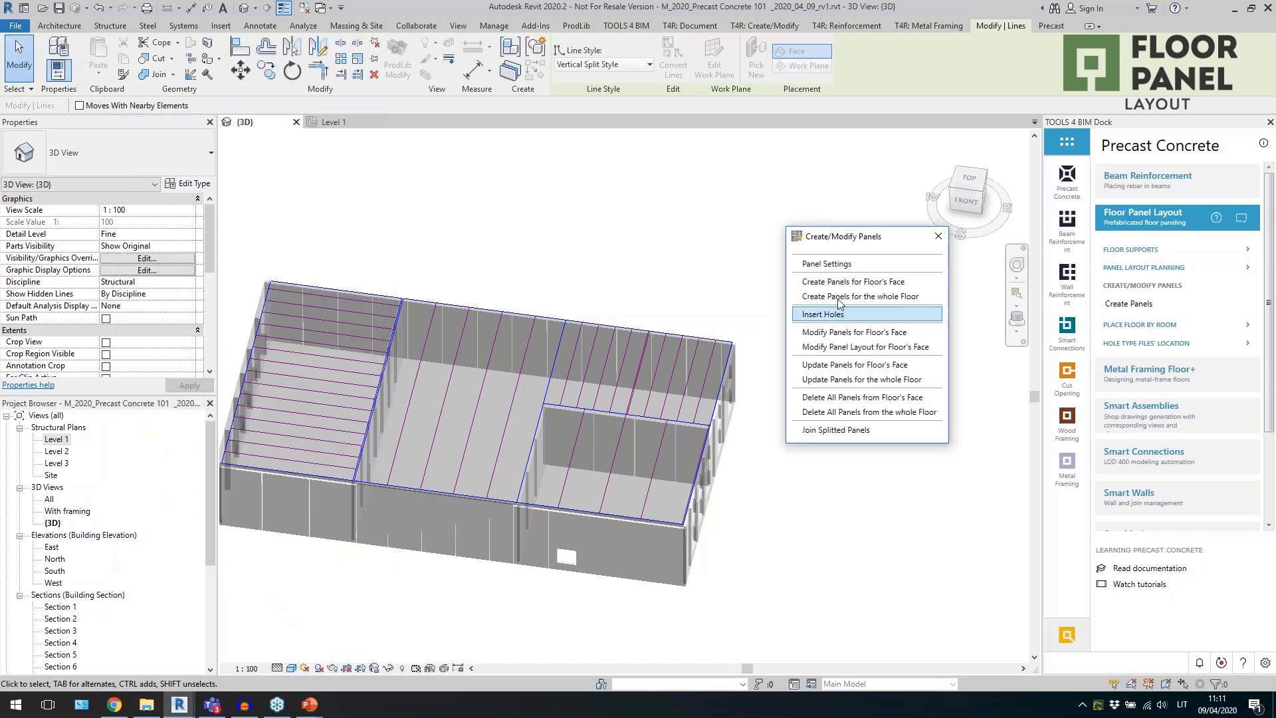
# Create the floor panels for the building's left bay face.
pyautogui.click(316, 405)
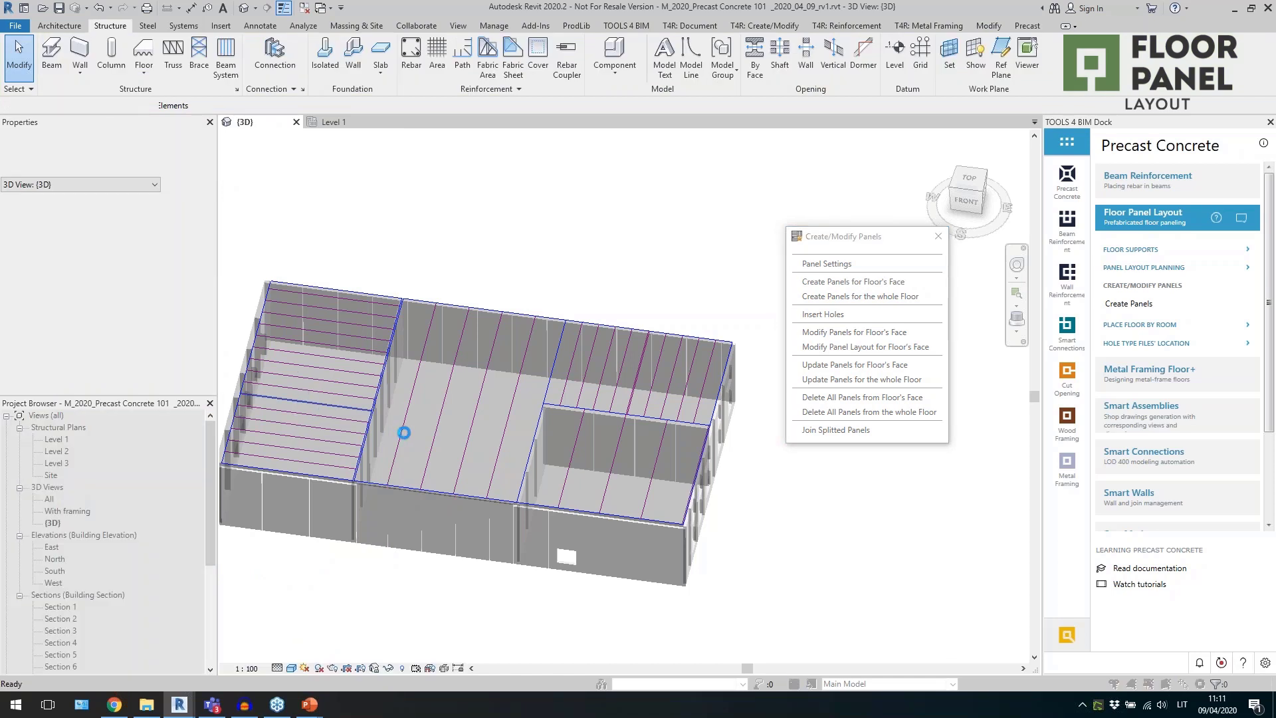
pyautogui.keyDown('shift'); pyautogui.moveTo(419, 458); pyautogui.dragTo(332, 415, button='middle'); pyautogui.keyUp('shift')
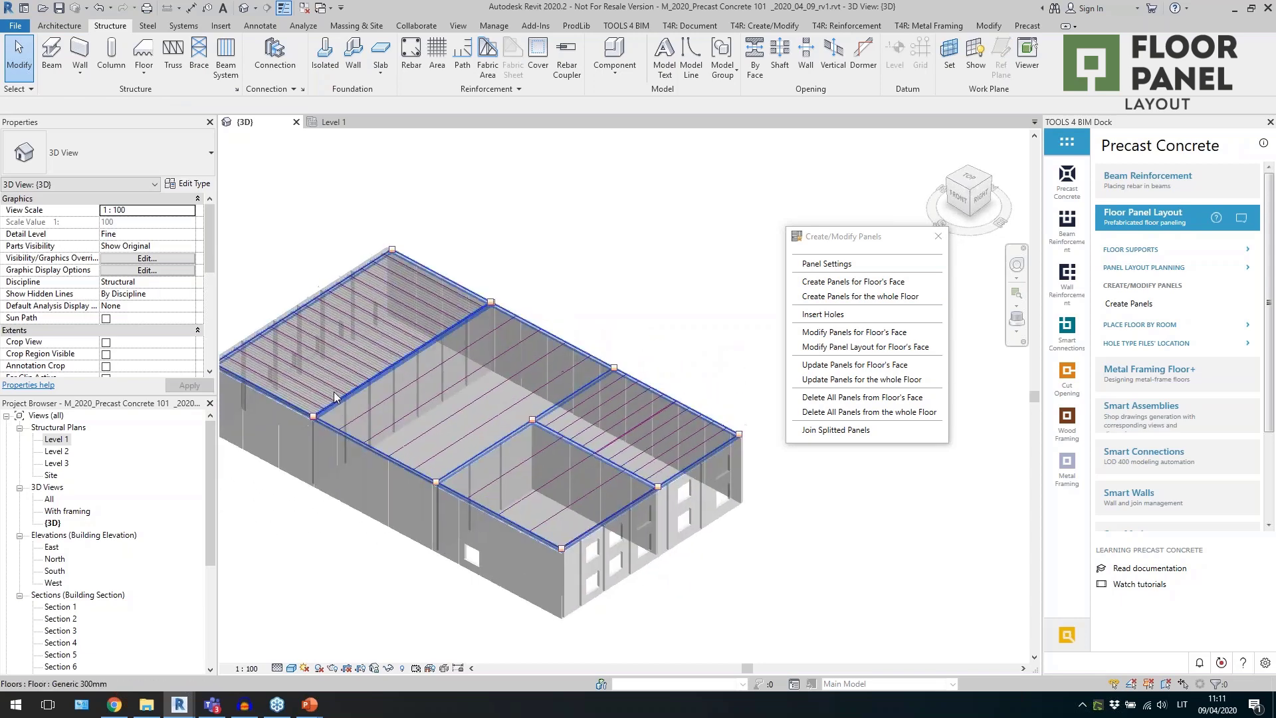
# Select one hollow-core panel in the left bay and check its width and length parameters.
pyautogui.scroll(10, 331, 415)
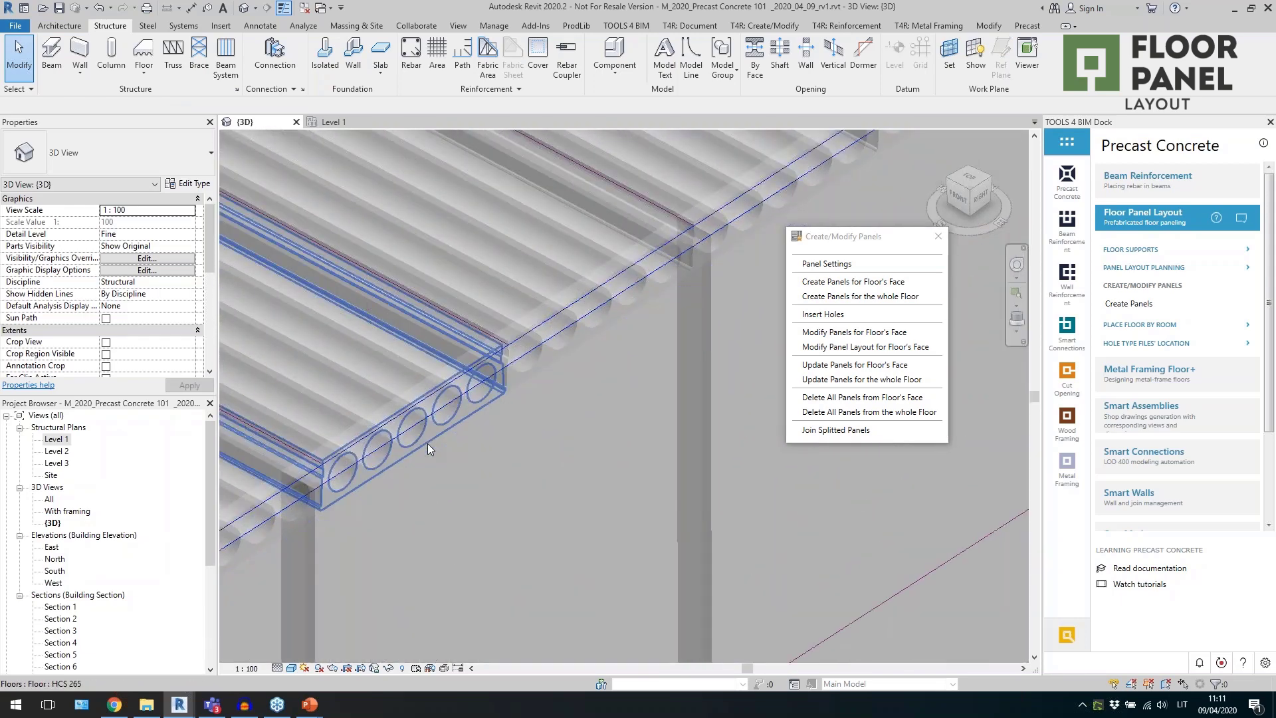
pyautogui.click(428, 444)
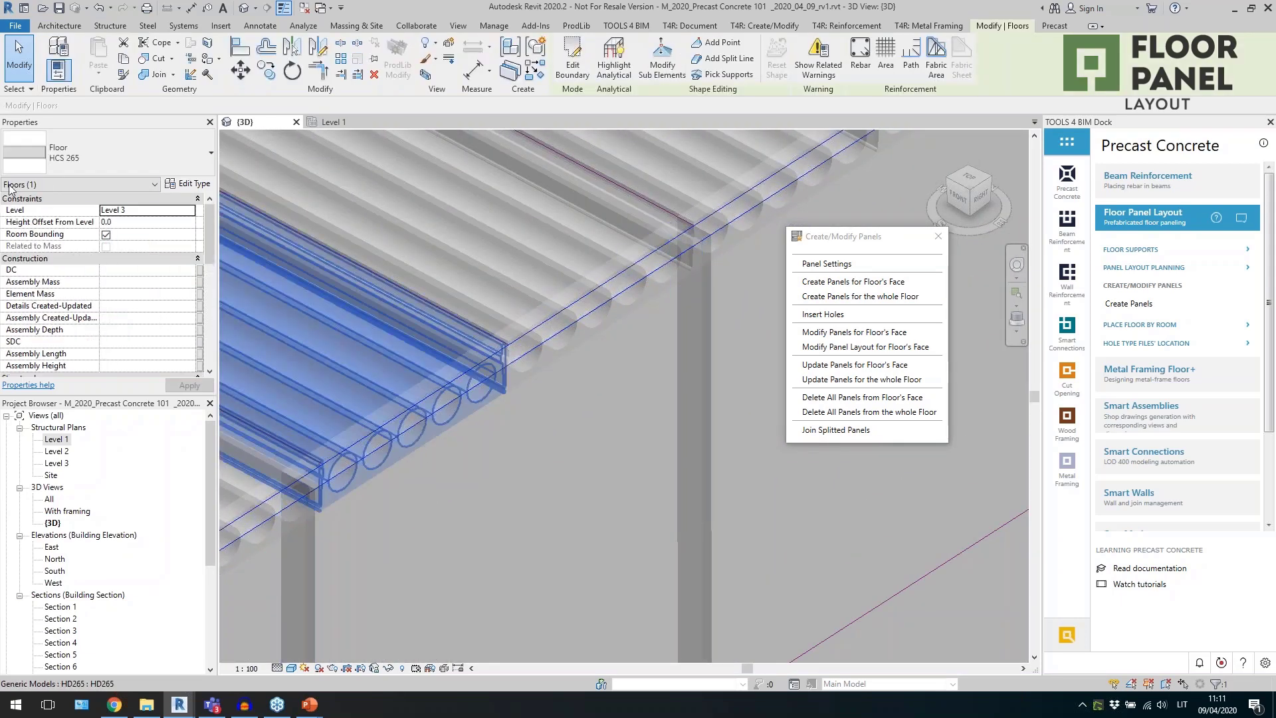
pyautogui.scroll(-10, 143, 319)
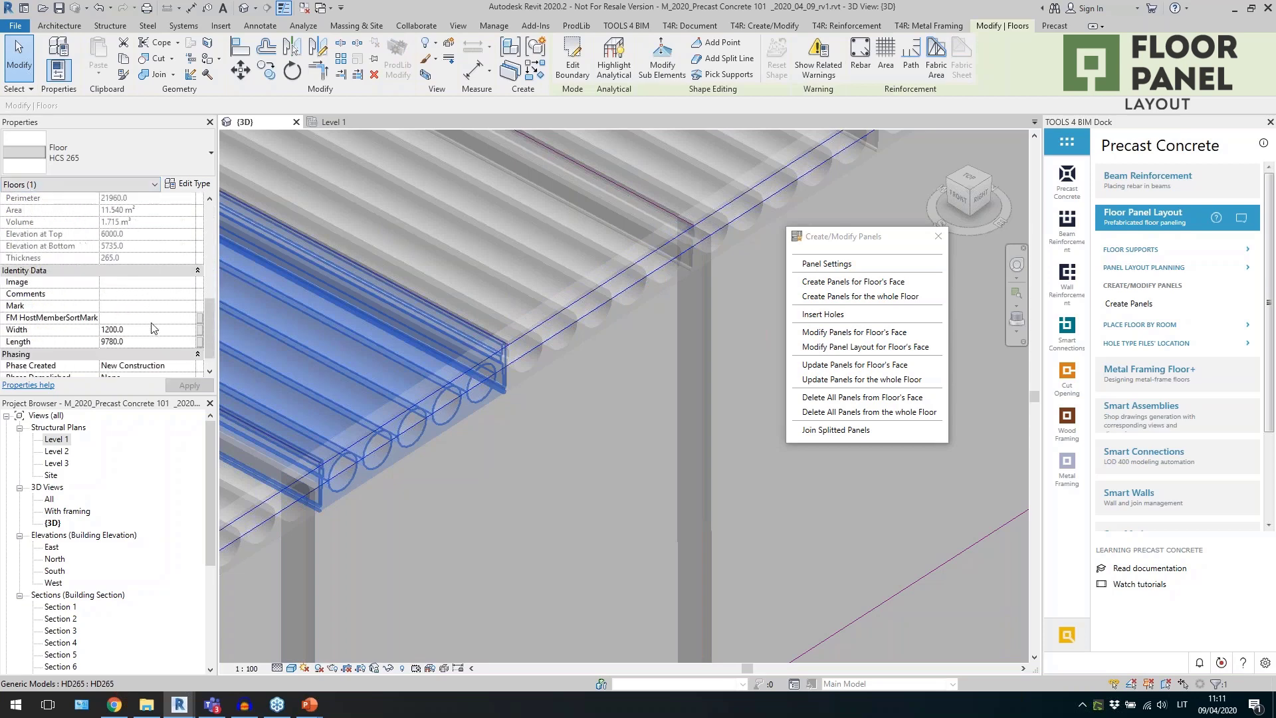
pyautogui.click(143, 341)
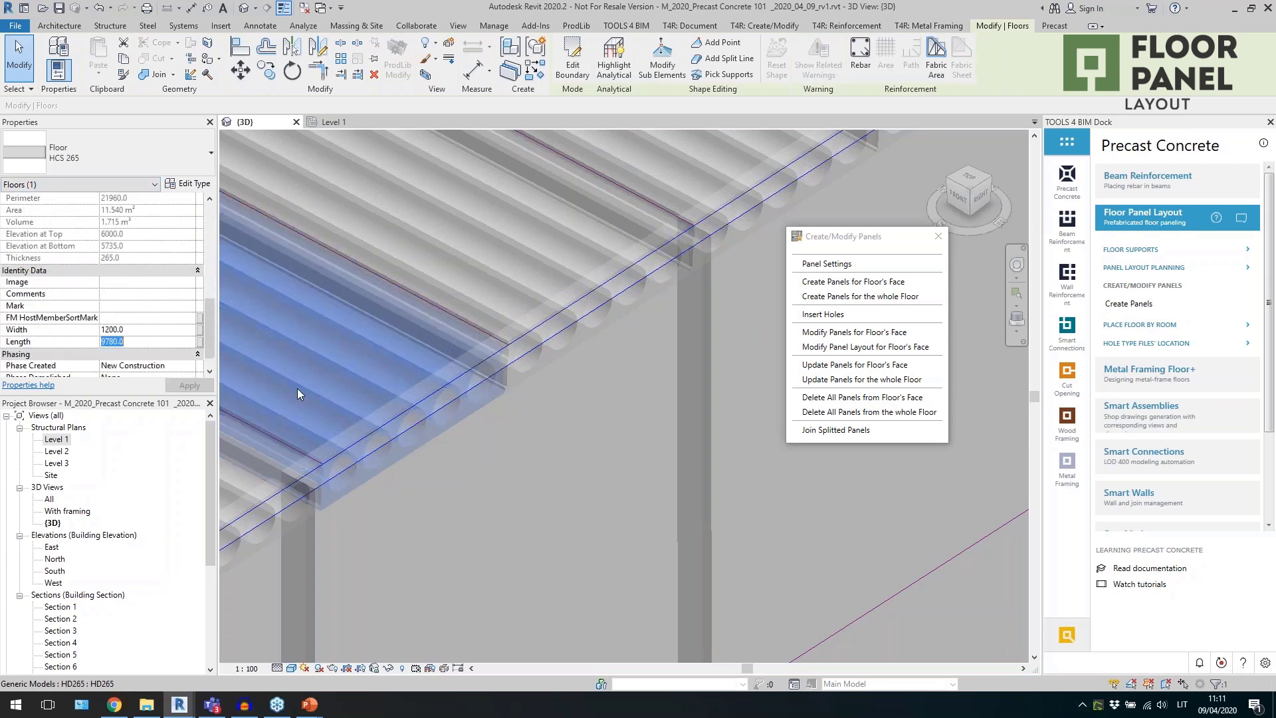
pyautogui.keyDown('shift'); pyautogui.moveTo(496, 403); pyautogui.dragTo(581, 417, button='middle'); pyautogui.keyUp('shift')
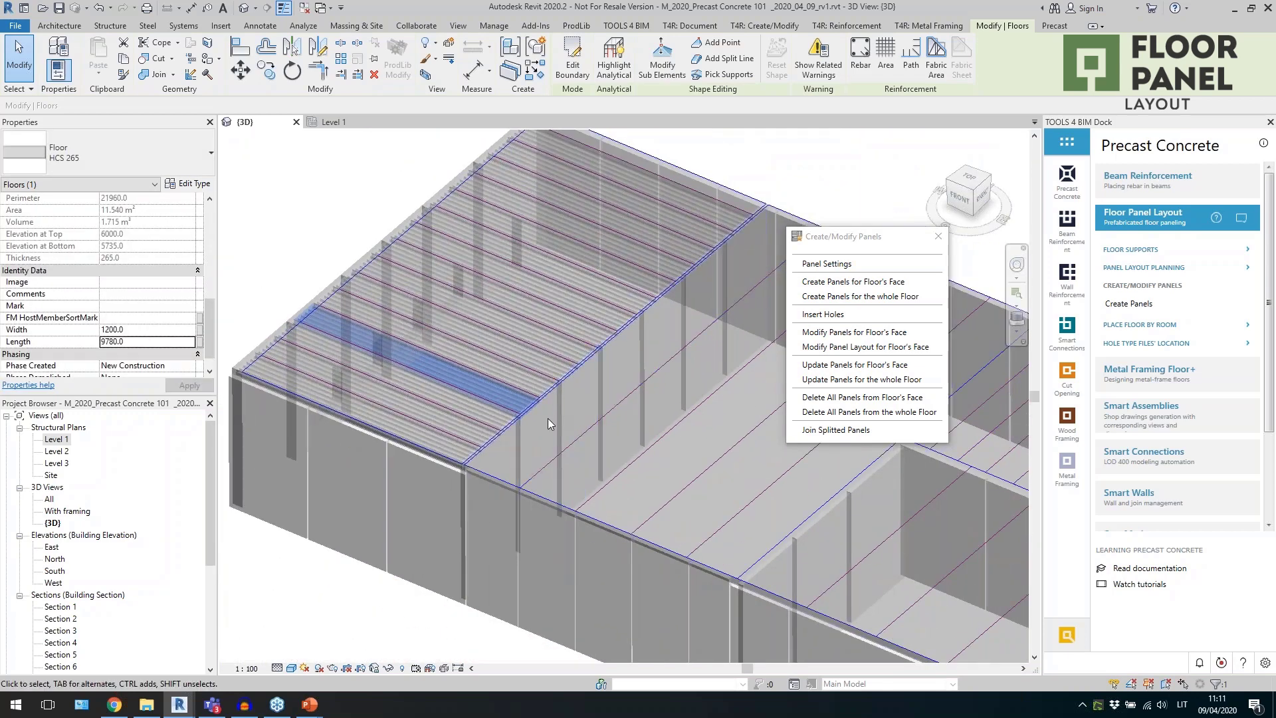
# Select the HD265 hole element inside a left-bay panel and open its family for editing.
pyautogui.scroll(6, 506, 409)
pyautogui.press('Escape')
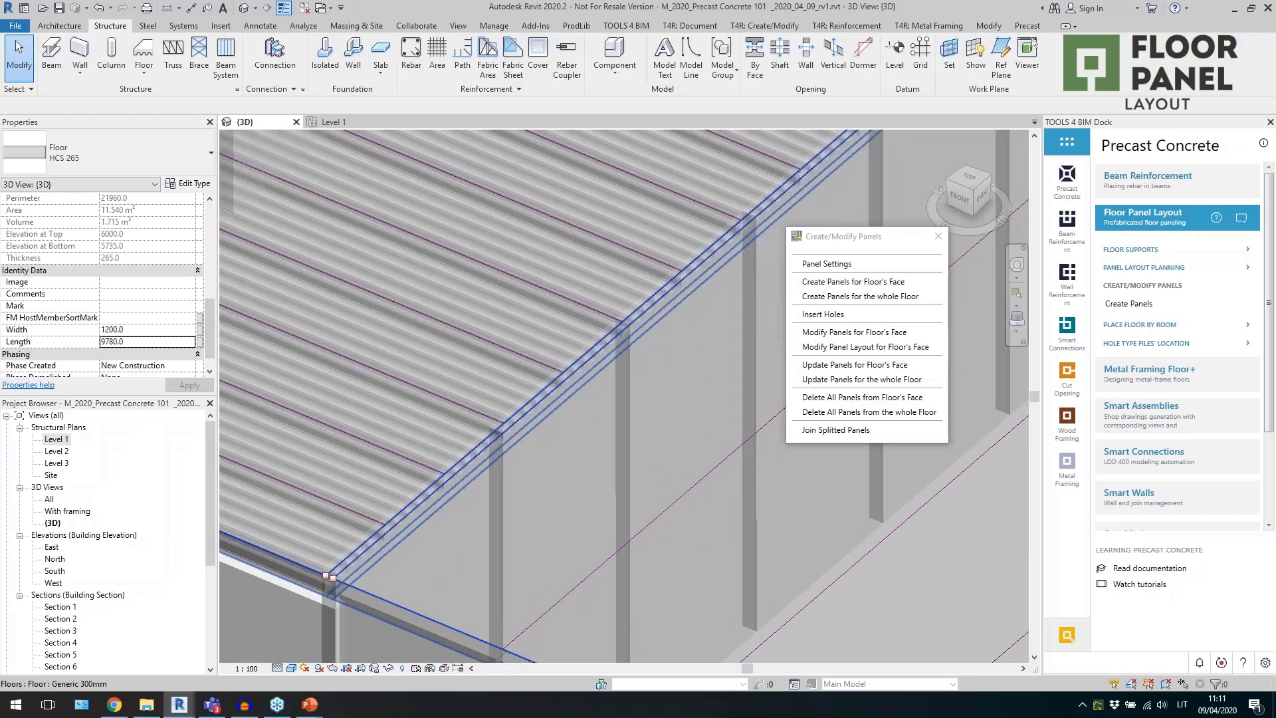
pyautogui.press('Tab')
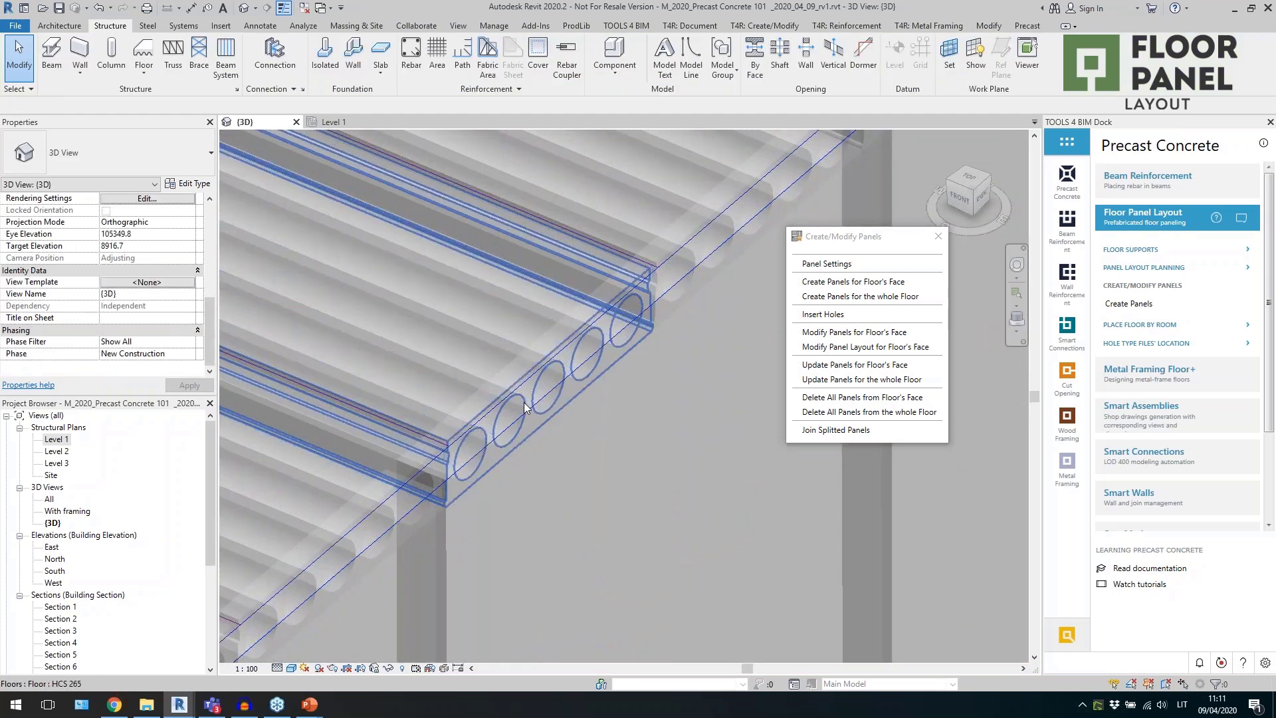
pyautogui.click(525, 403)
pyautogui.press('Escape')
pyautogui.click(520, 408)
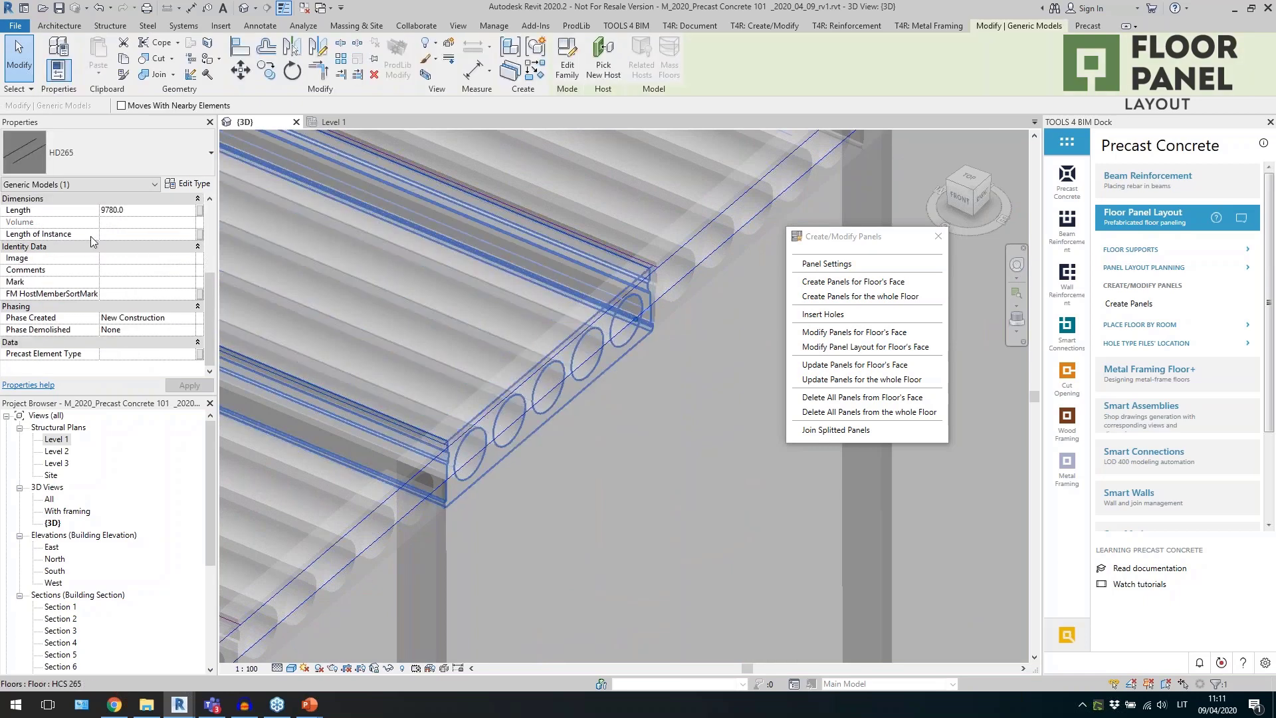
pyautogui.click(568, 65)
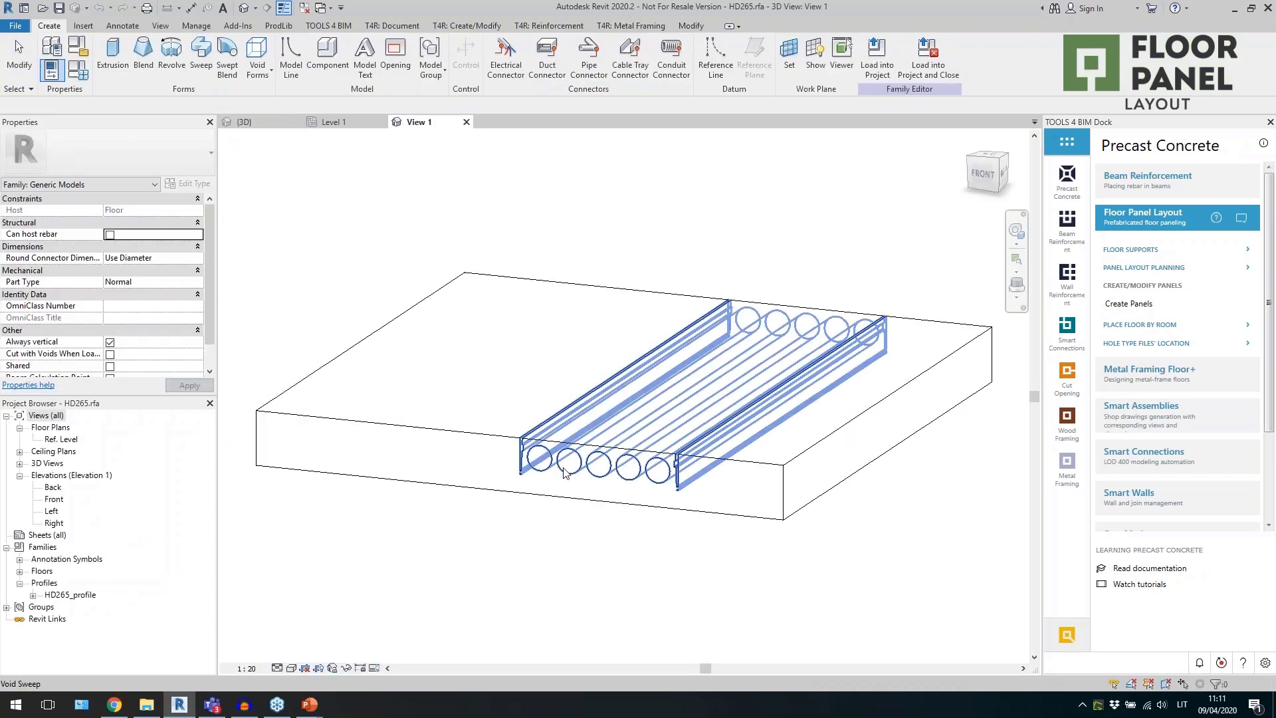
# Inspect the profile used by the family's void sweep, finish the sweep edit unchanged, and close the family to return to the building's 3D view.
pyautogui.doubleClick(609, 511)
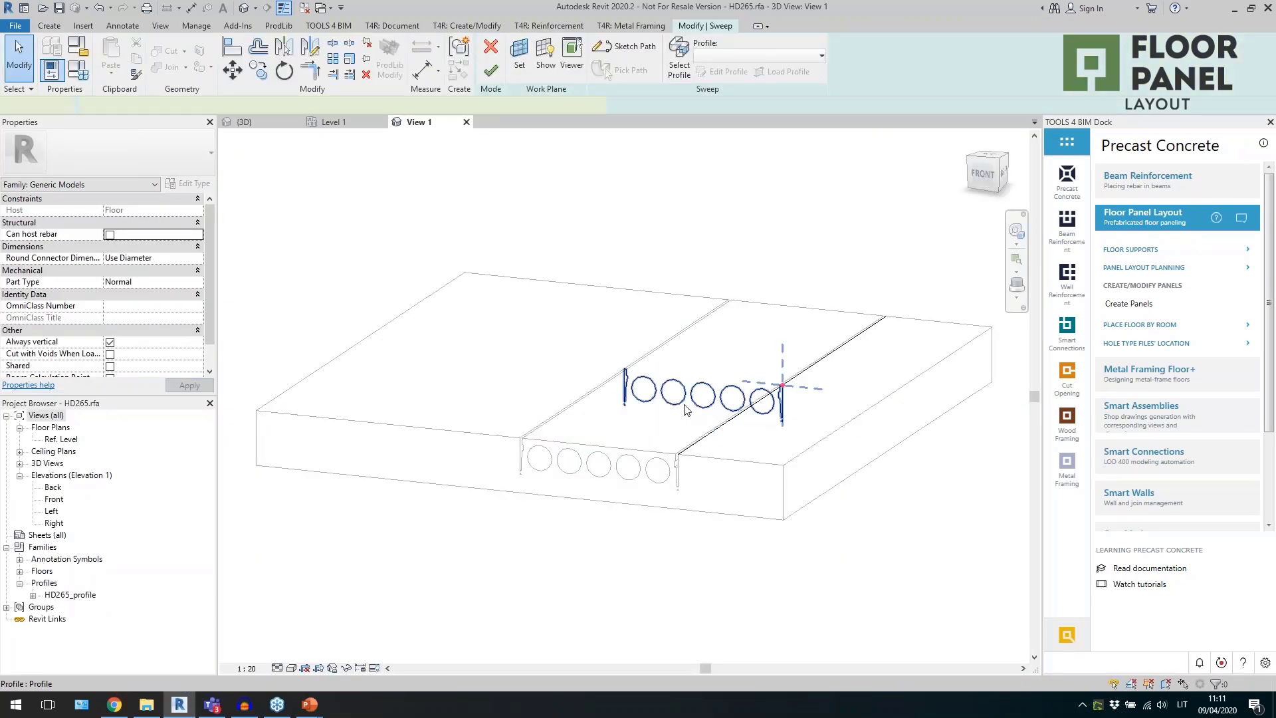
pyautogui.click(665, 397)
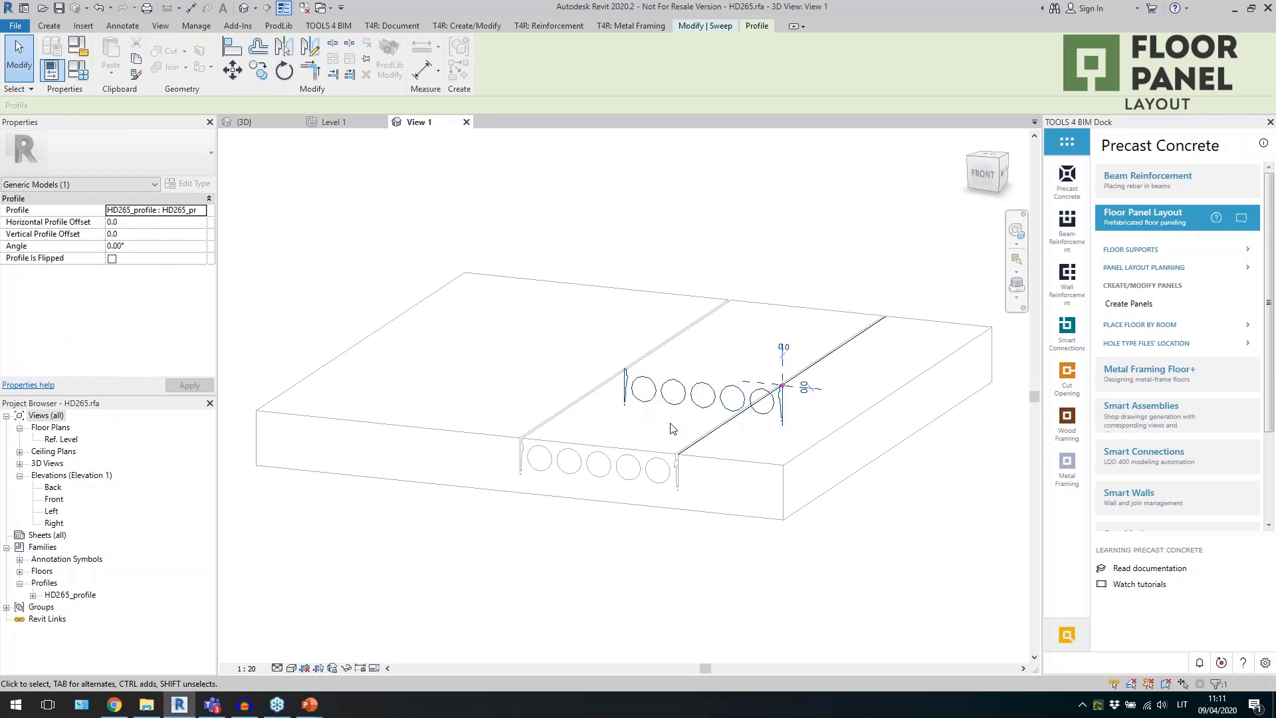
pyautogui.click(482, 189)
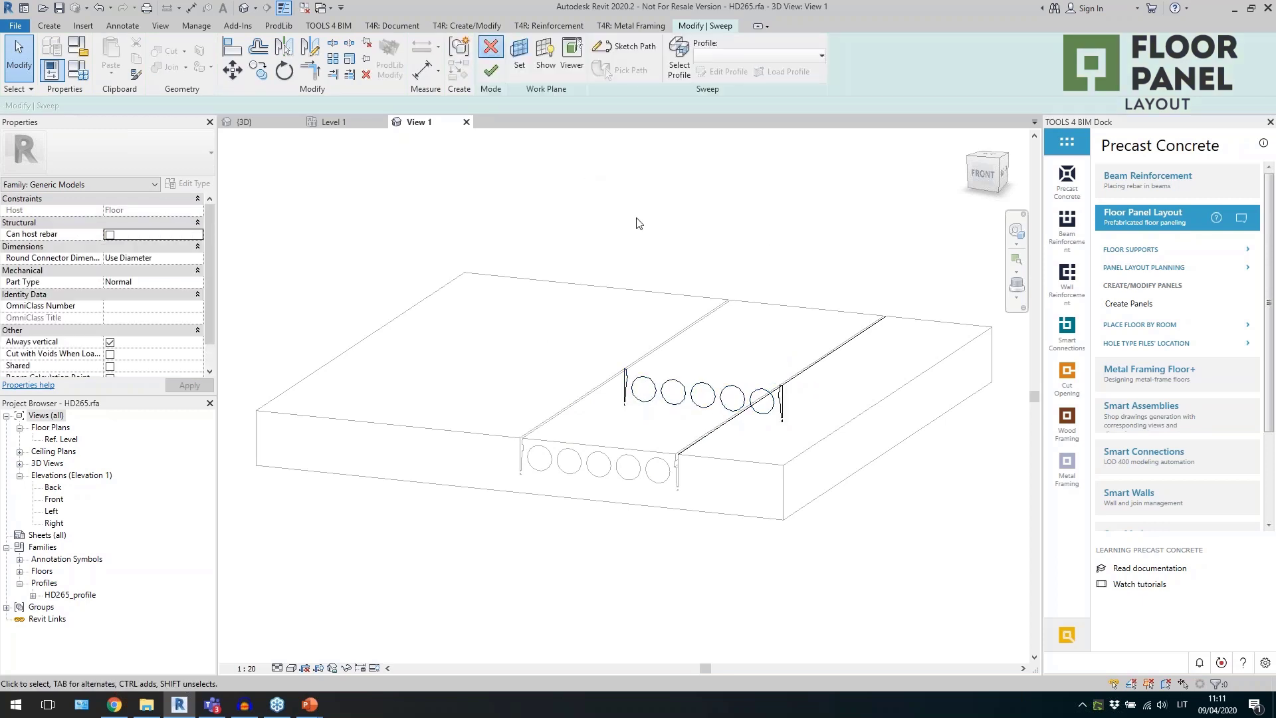
pyautogui.click(491, 70)
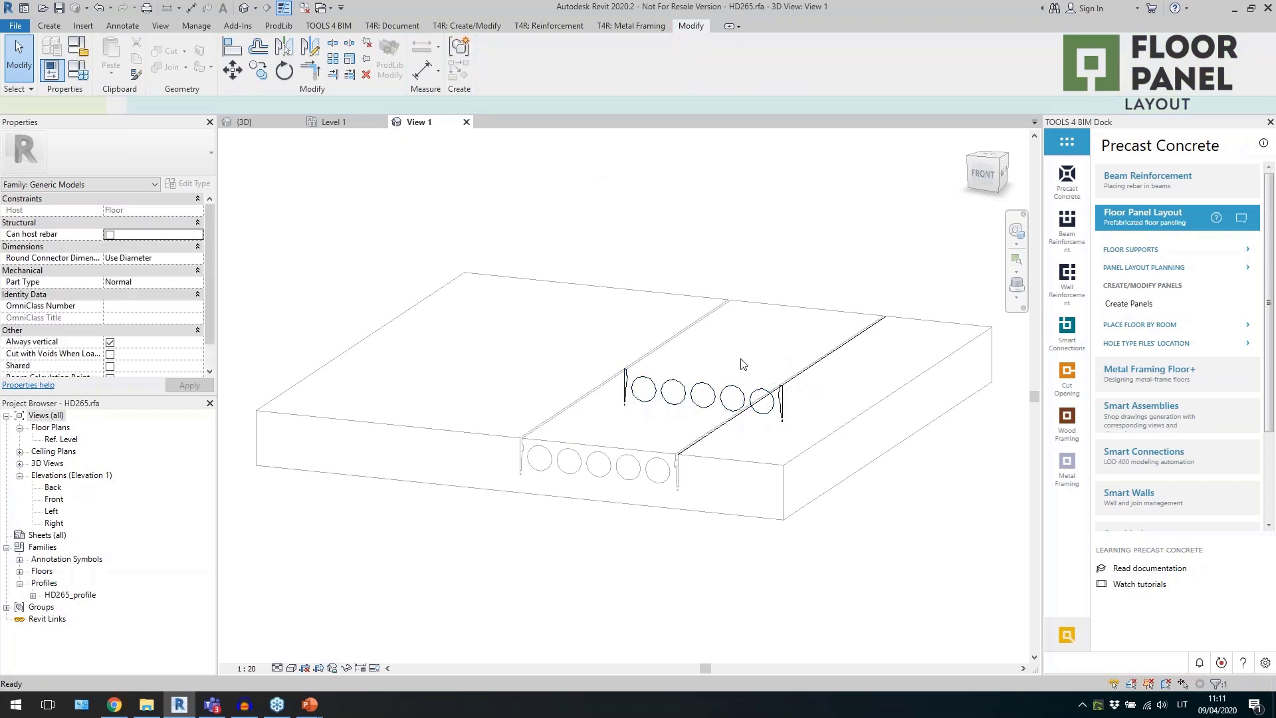
pyautogui.click(467, 122)
pyautogui.hotkey('ctrl', 'Tab')
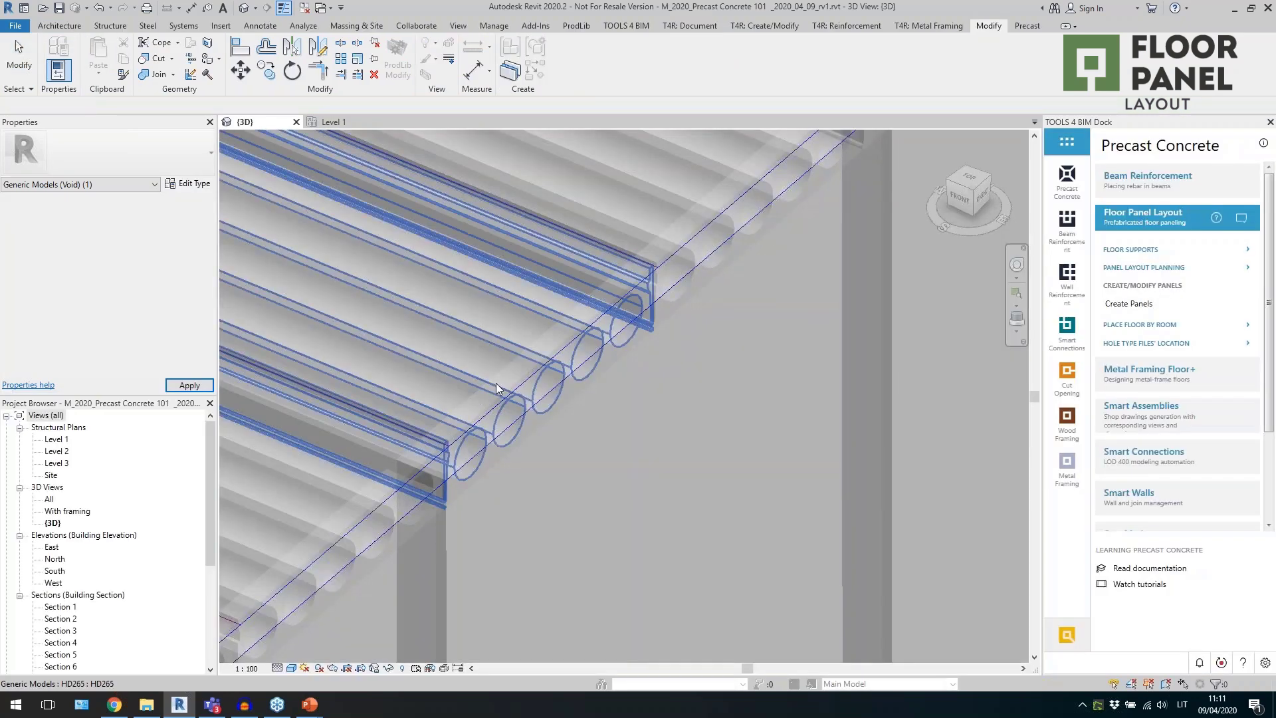
pyautogui.scroll(-4, 496, 383)
pyautogui.scroll(-3, 393, 335)
pyautogui.keyDown('shift'); pyautogui.moveTo(400, 349); pyautogui.dragTo(555, 416, button='middle'); pyautogui.keyUp('shift')
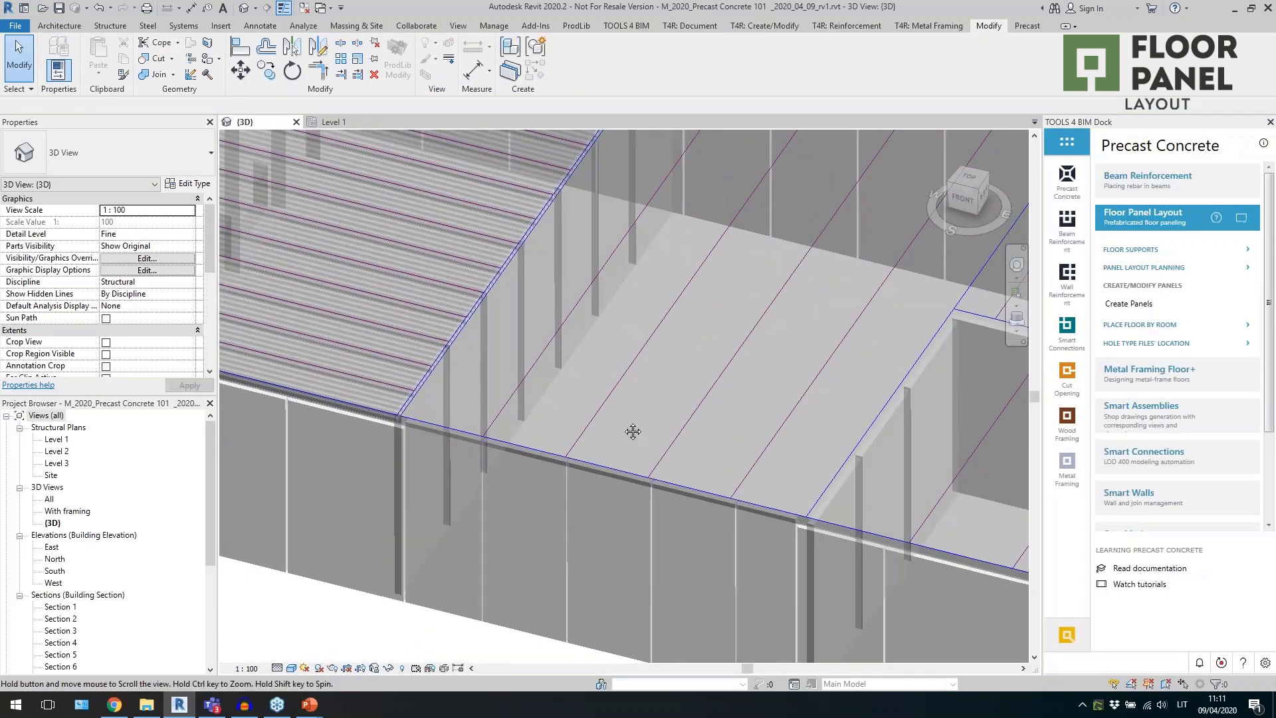
# Set the precast floor type to HCS 200, the hole type to HD200 and the cast-in-place floor to HCS 200, and save the settings.
pyautogui.scroll(-3, 502, 432)
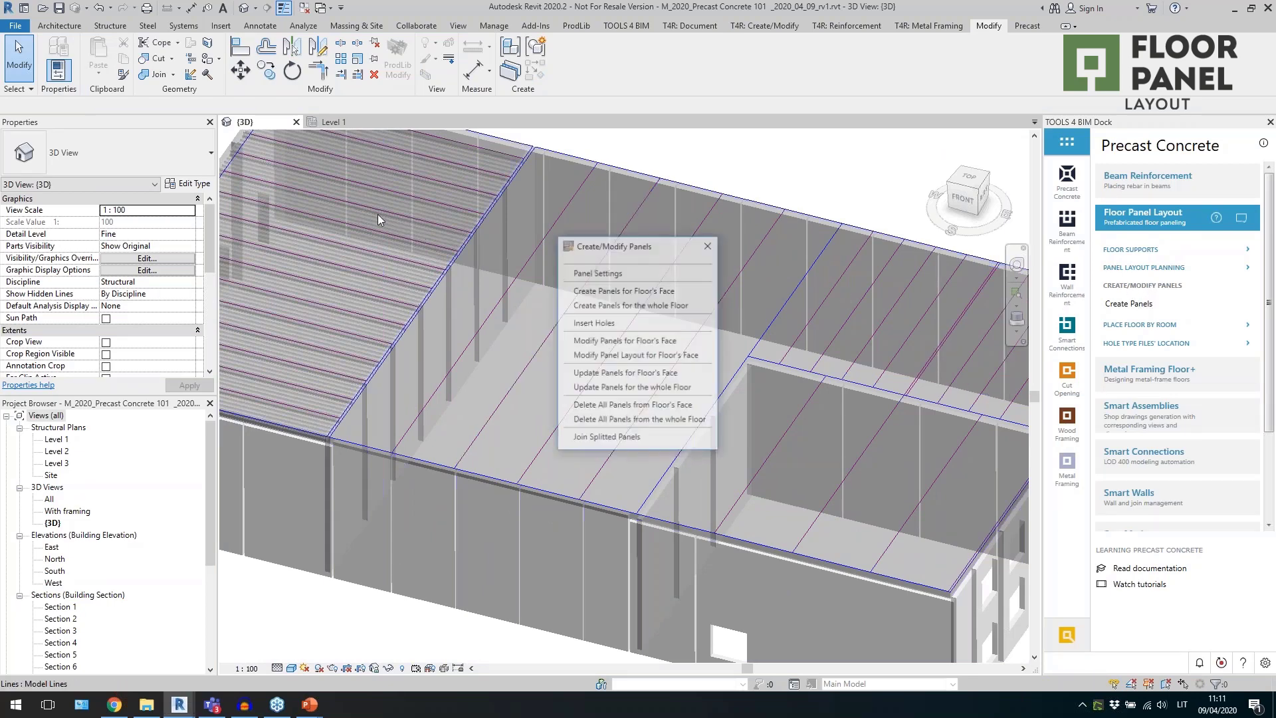
pyautogui.click(597, 271)
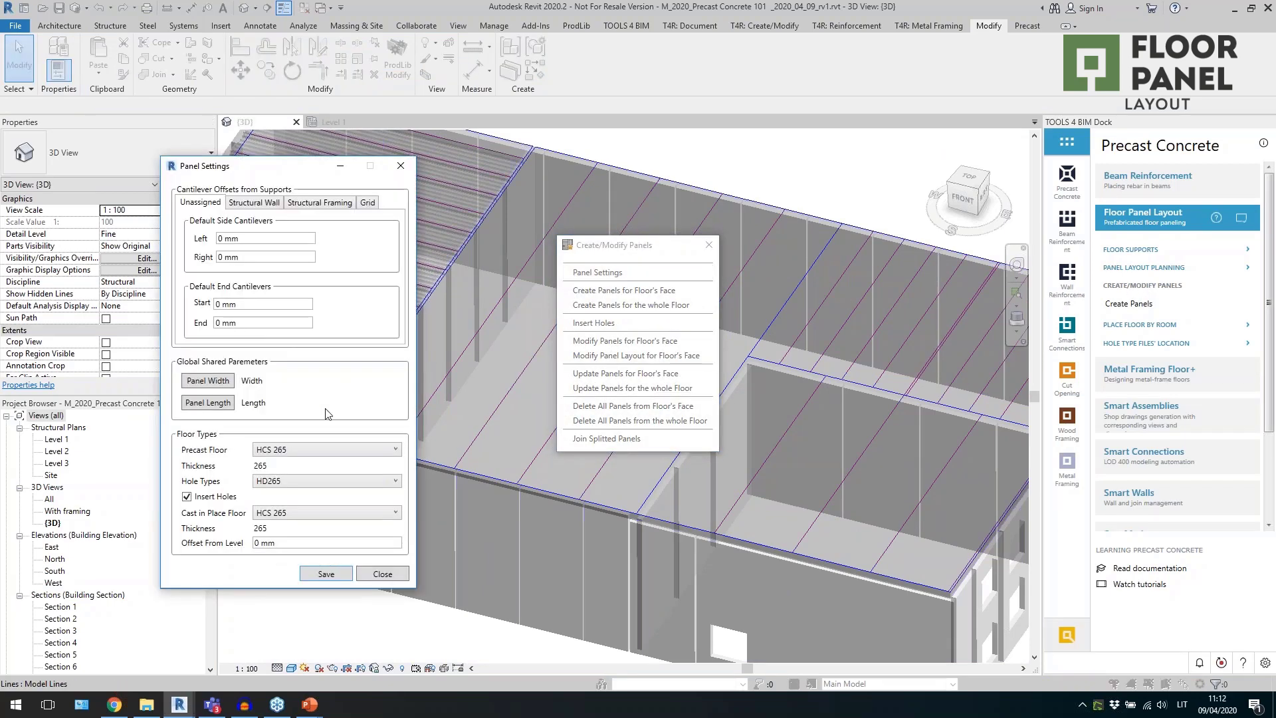
pyautogui.click(315, 451)
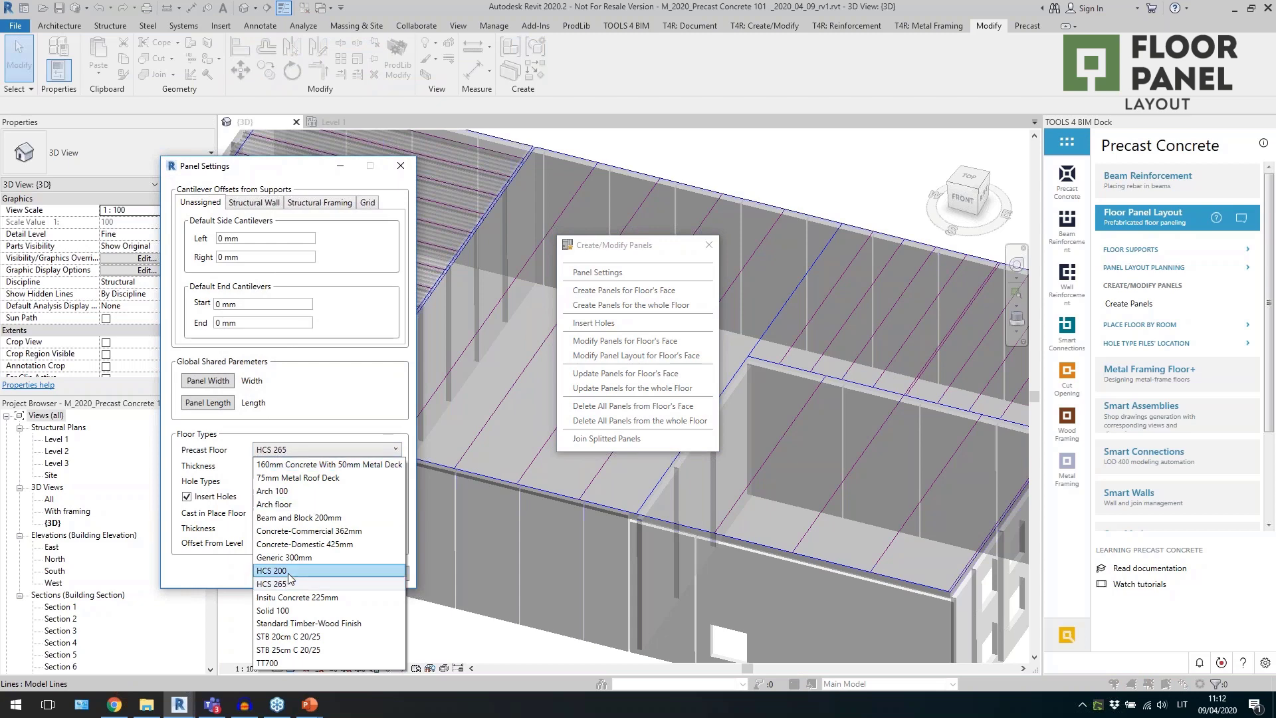
pyautogui.click(304, 573)
pyautogui.click(302, 484)
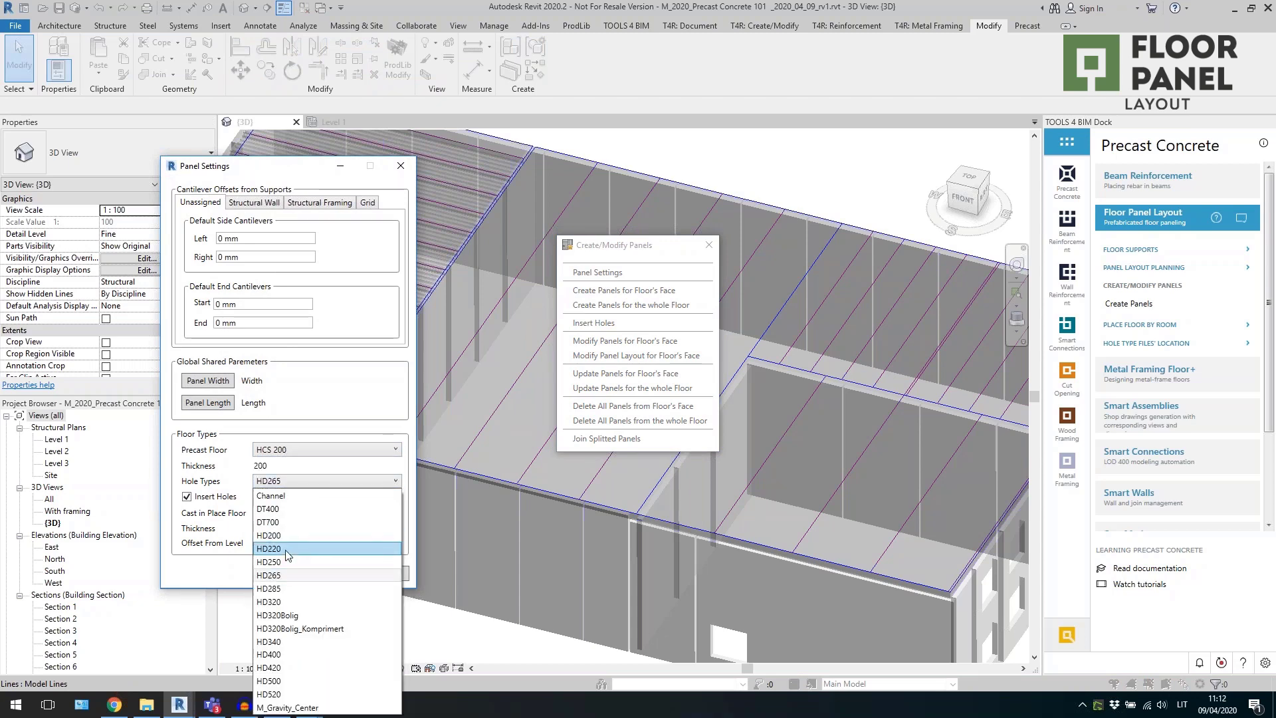
pyautogui.click(291, 536)
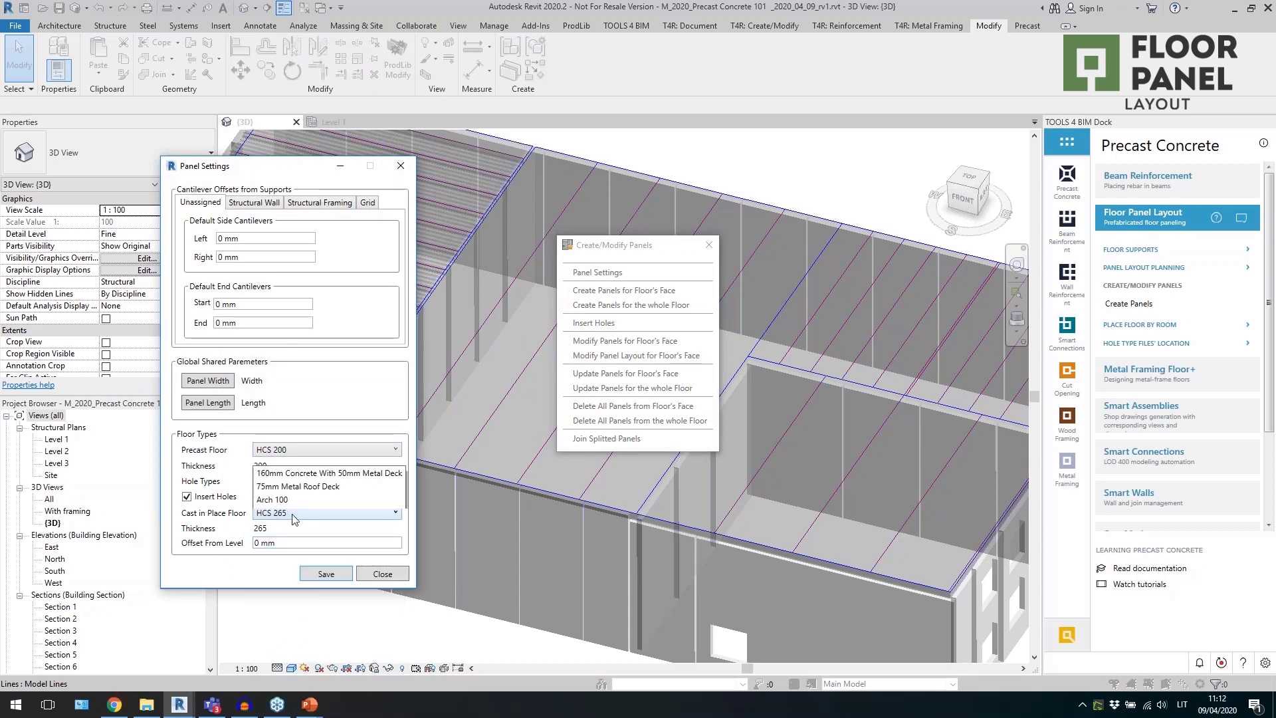
pyautogui.click(299, 513)
pyautogui.click(293, 412)
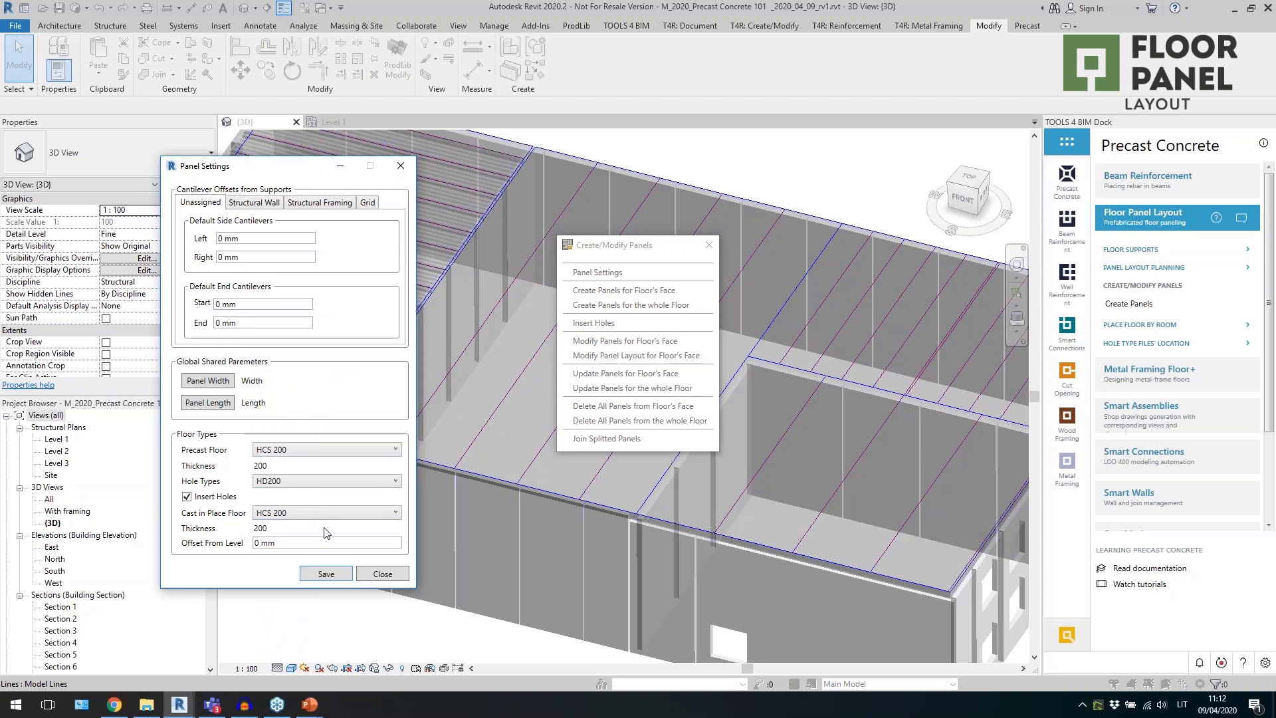
pyautogui.click(326, 574)
# Create the floor panels for the rear right bay face and select one HCS 200 panel to check it.
pyautogui.click(631, 291)
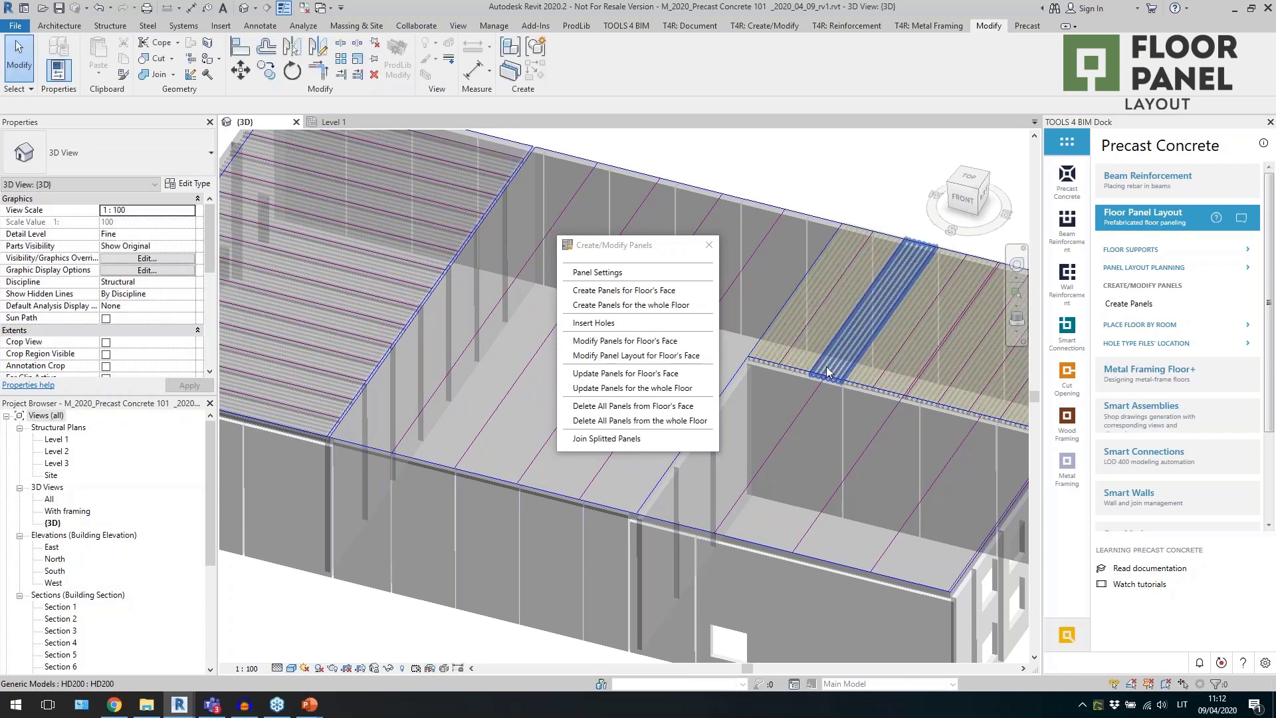
pyautogui.scroll(5, 839, 404)
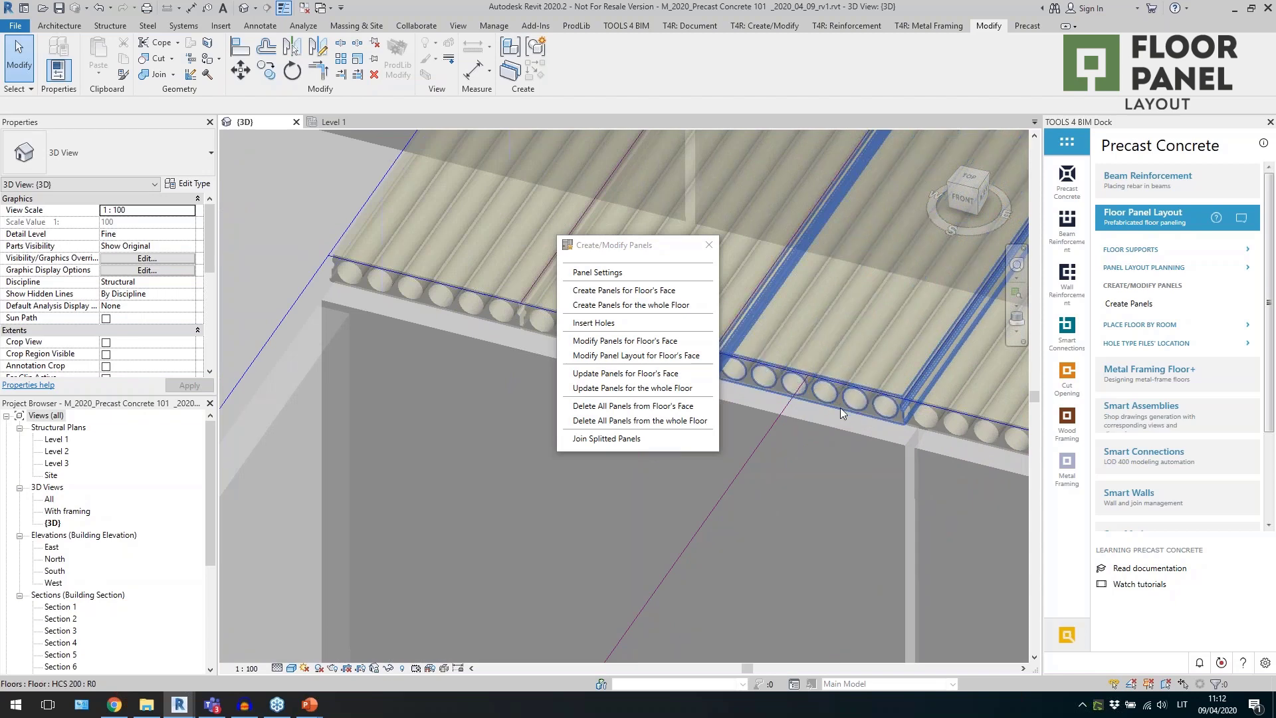
pyautogui.click(840, 408)
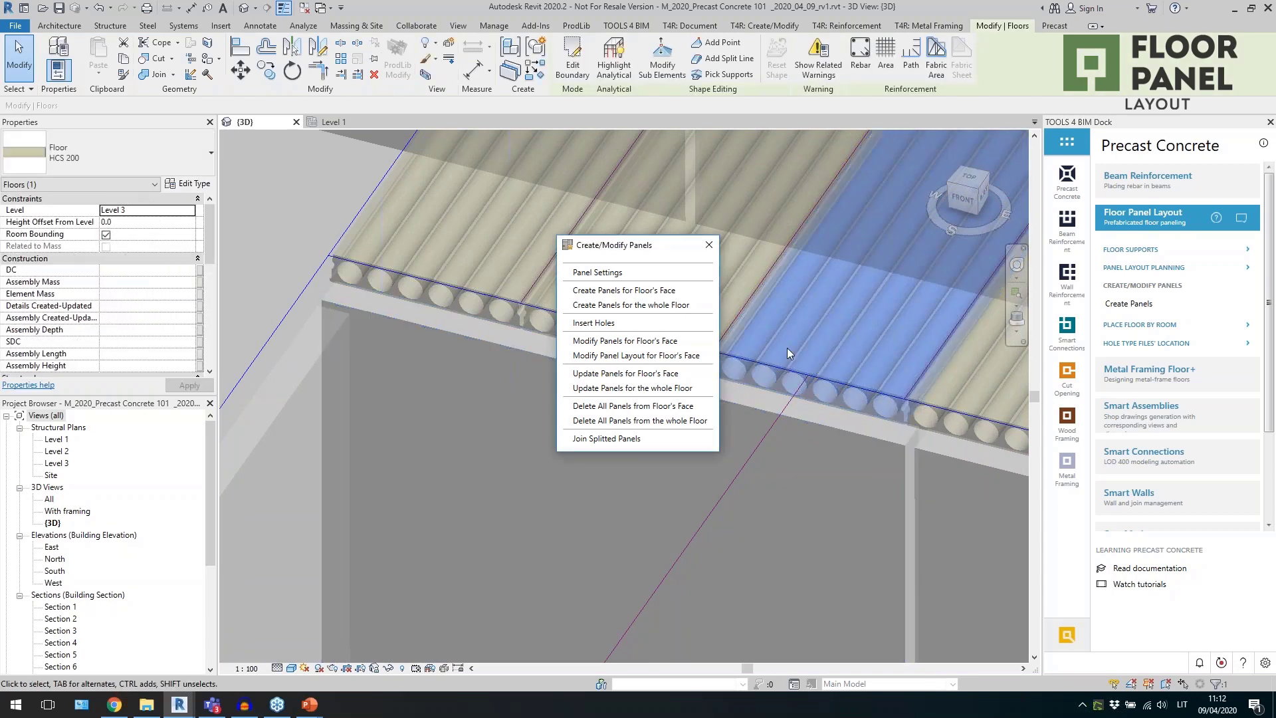
pyautogui.scroll(-5, 806, 342)
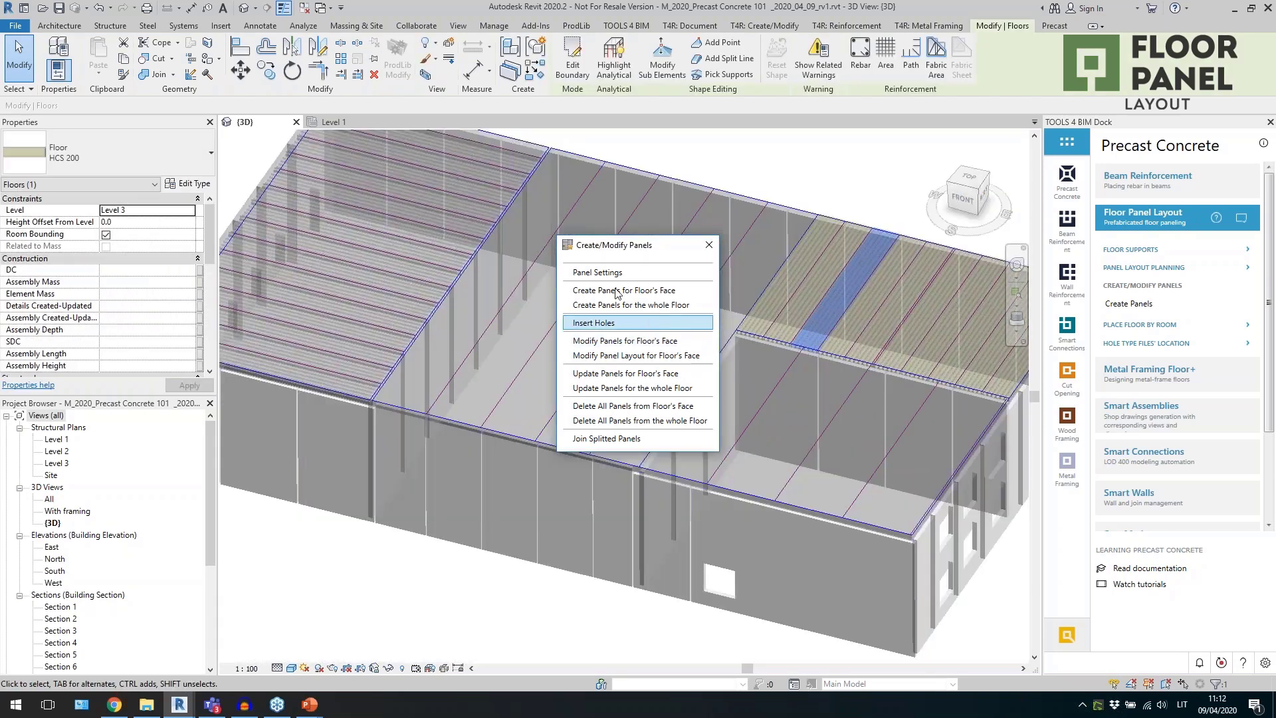
# Set the precast floor type to TT700, the hole type to DT700 and the cast-in-place floor to TT700, and save the settings.
pyautogui.click(598, 272)
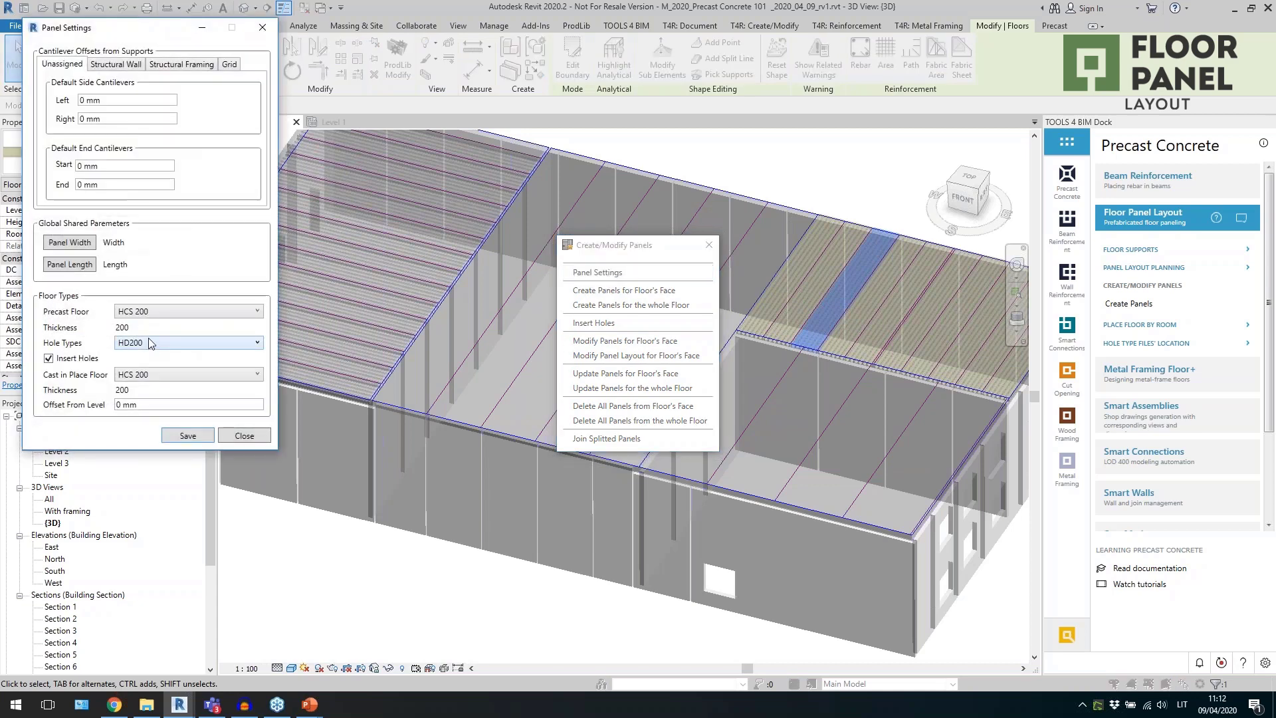
pyautogui.click(197, 309)
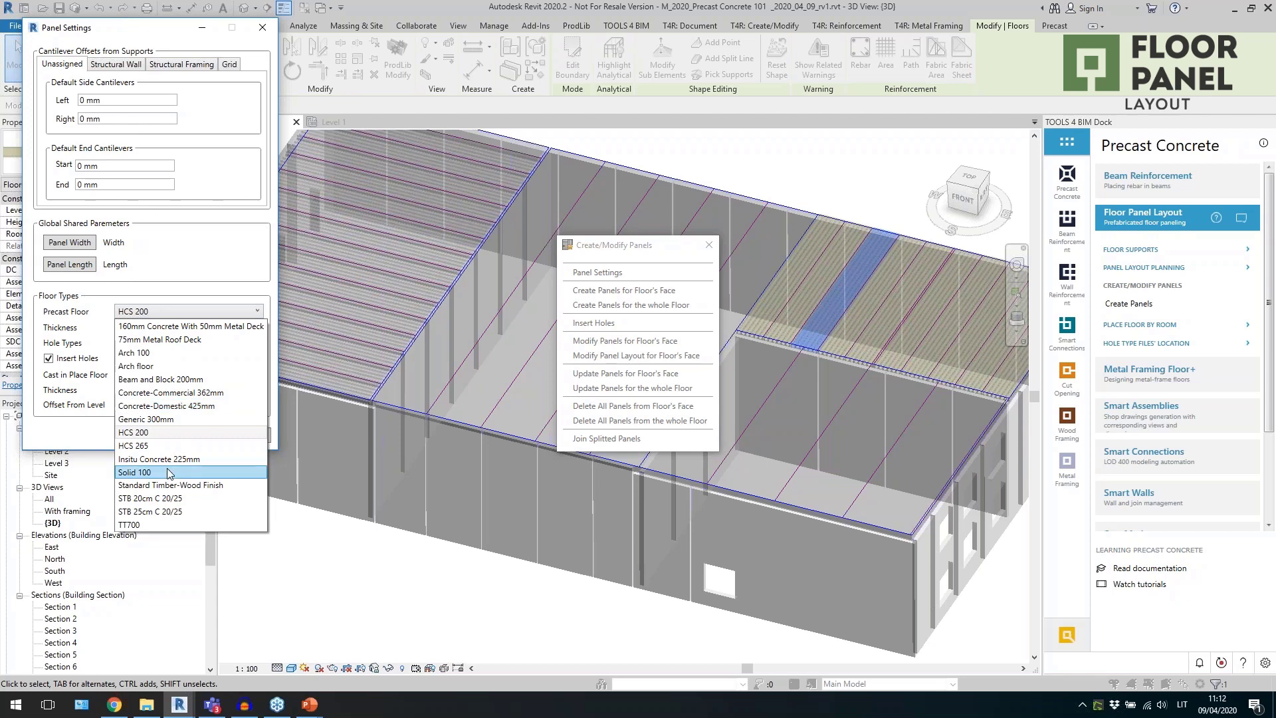
pyautogui.click(147, 522)
pyautogui.click(171, 343)
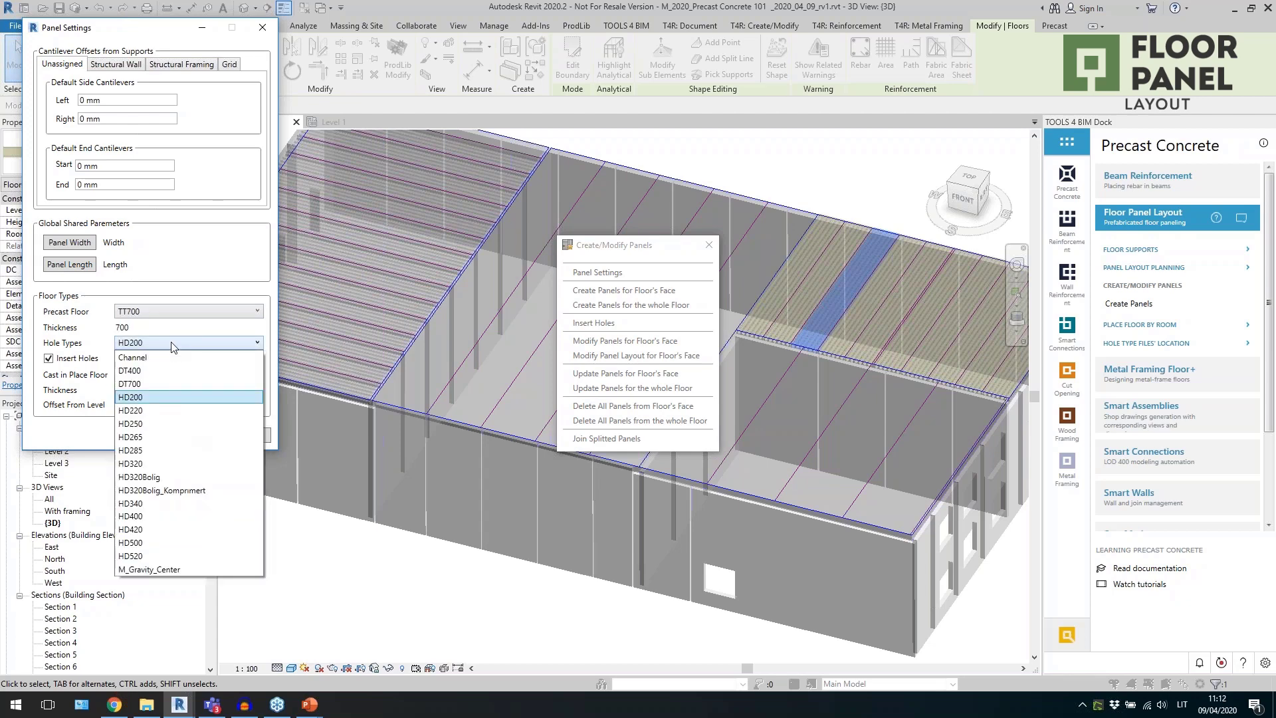
pyautogui.click(156, 384)
pyautogui.click(171, 377)
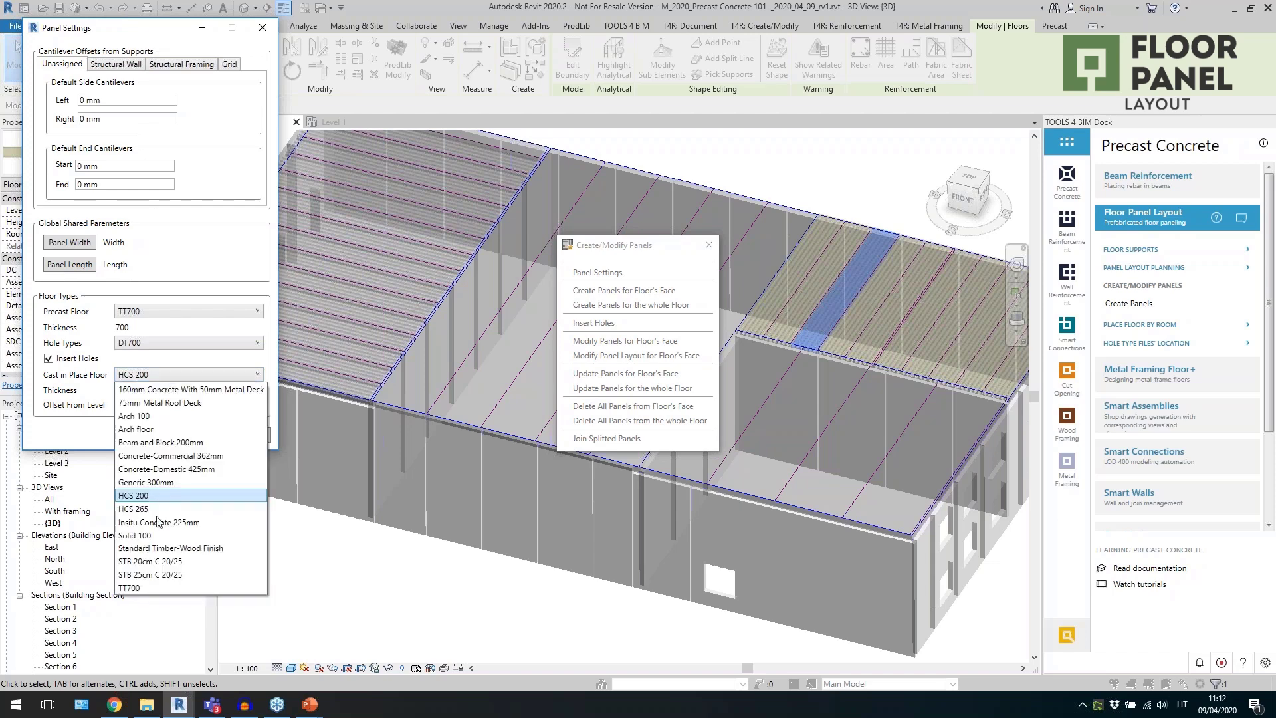
pyautogui.click(154, 589)
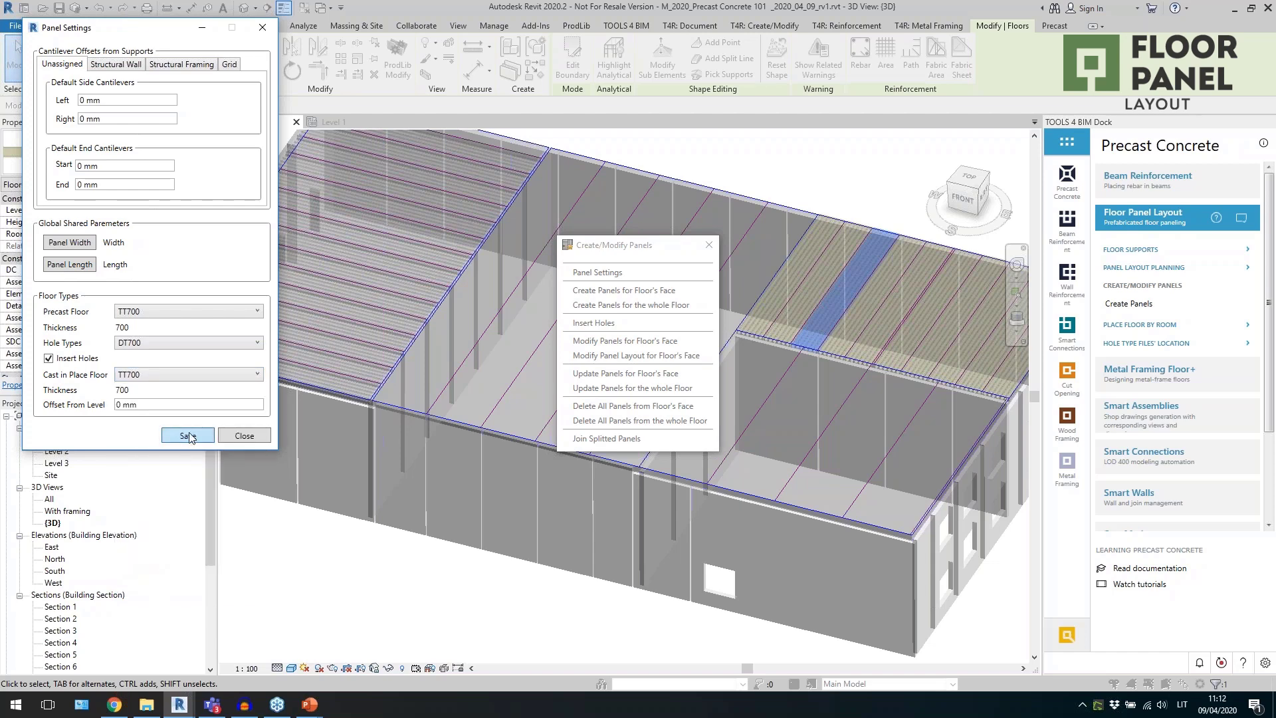
pyautogui.click(189, 435)
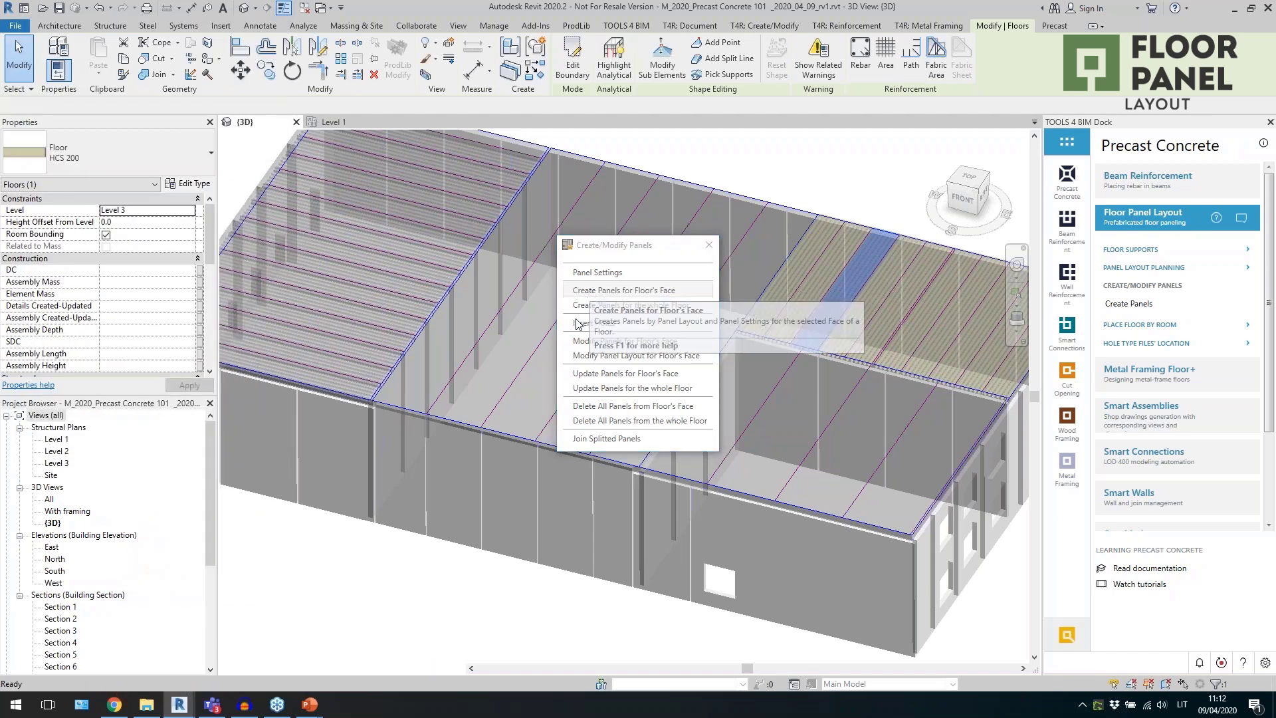
# Create the floor panels for the middle bay face and select one TT700 panel to check its ribs.
pyautogui.click(589, 296)
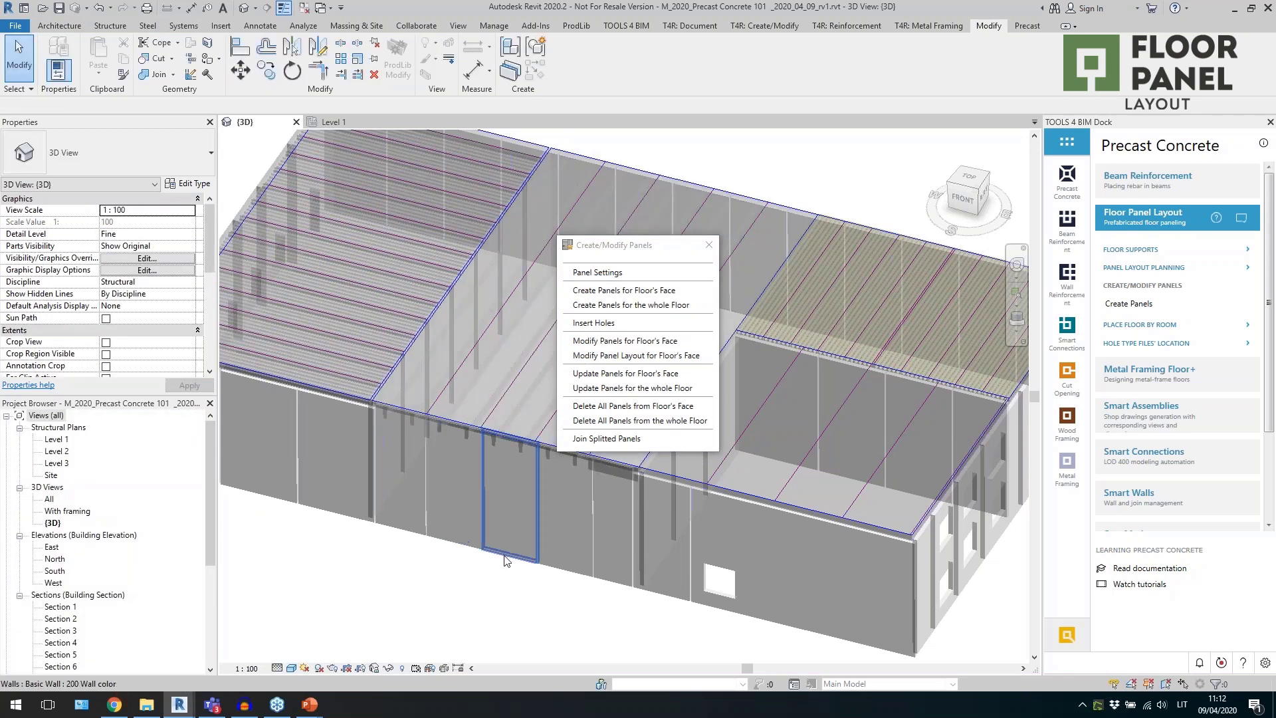
pyautogui.scroll(-2, 404, 487)
pyautogui.scroll(5, 405, 487)
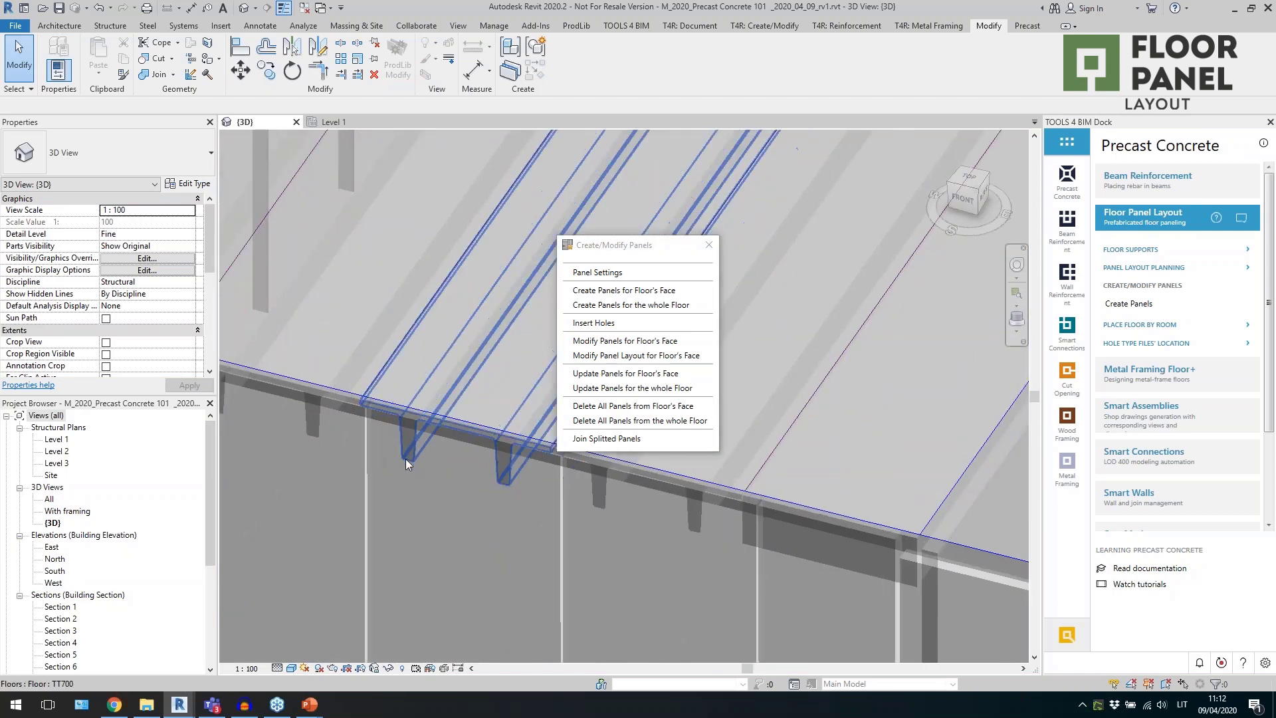
pyautogui.click(405, 459)
pyautogui.scroll(-3, 401, 461)
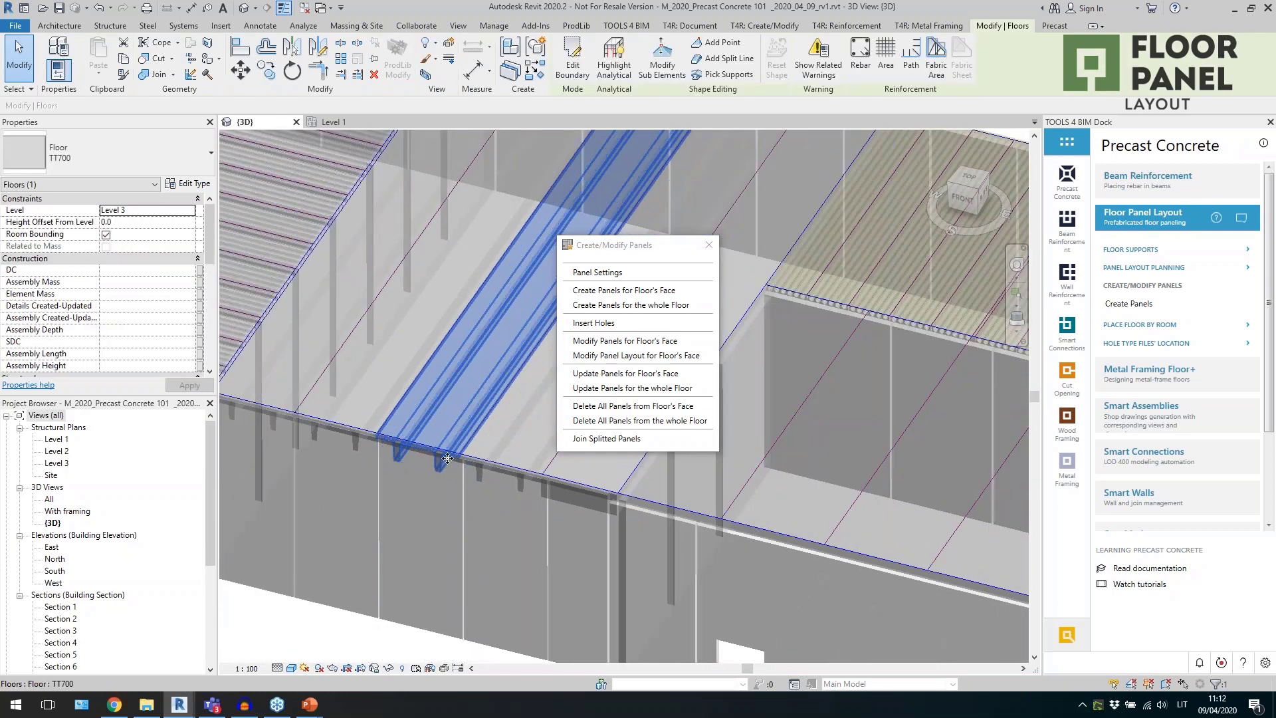
# Insert DT700 holes into the solid TT700 edge panel at the middle bay's right side.
pyautogui.scroll(3, 612, 525)
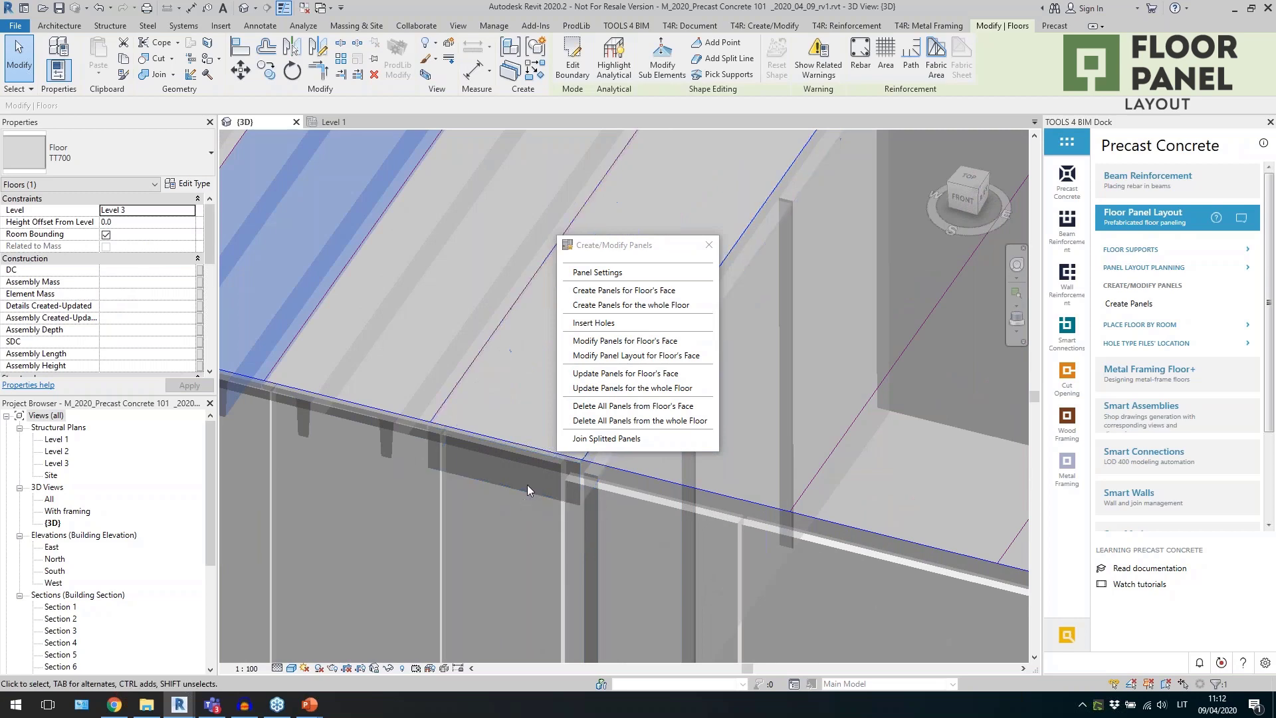
pyautogui.scroll(-3, 528, 484)
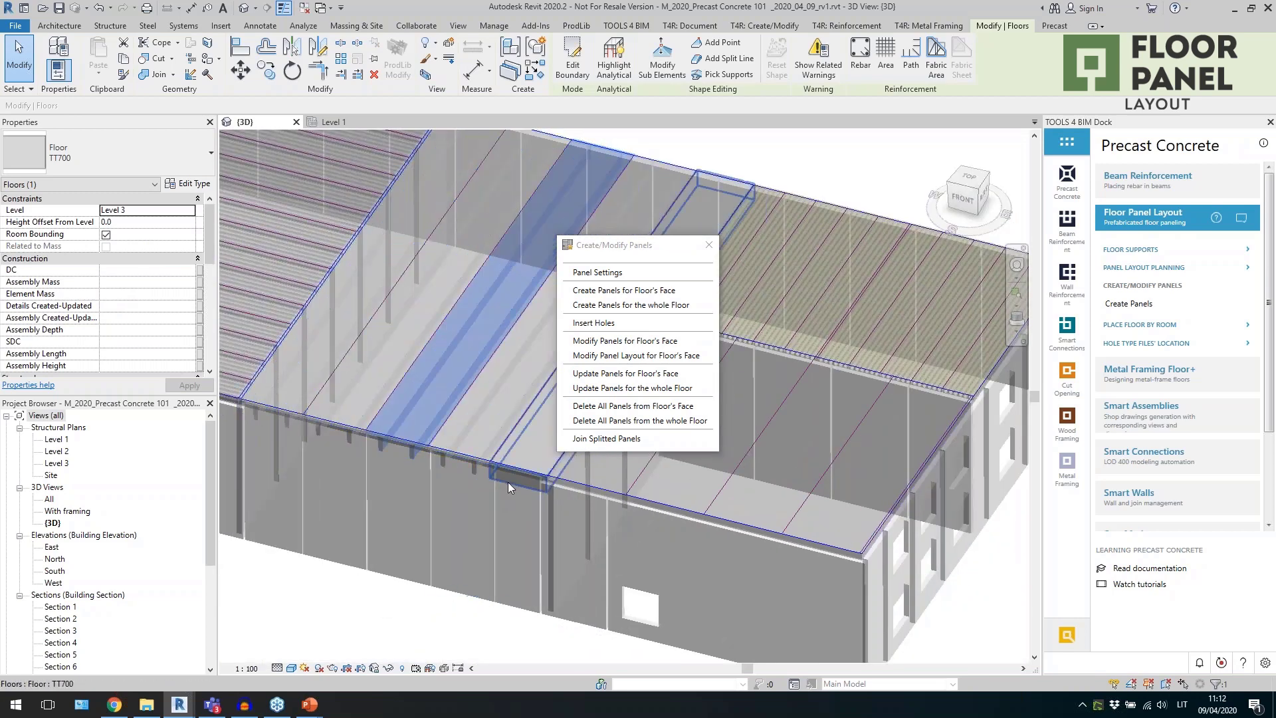
pyautogui.moveTo(468, 512); pyautogui.dragTo(412, 492, button='middle')
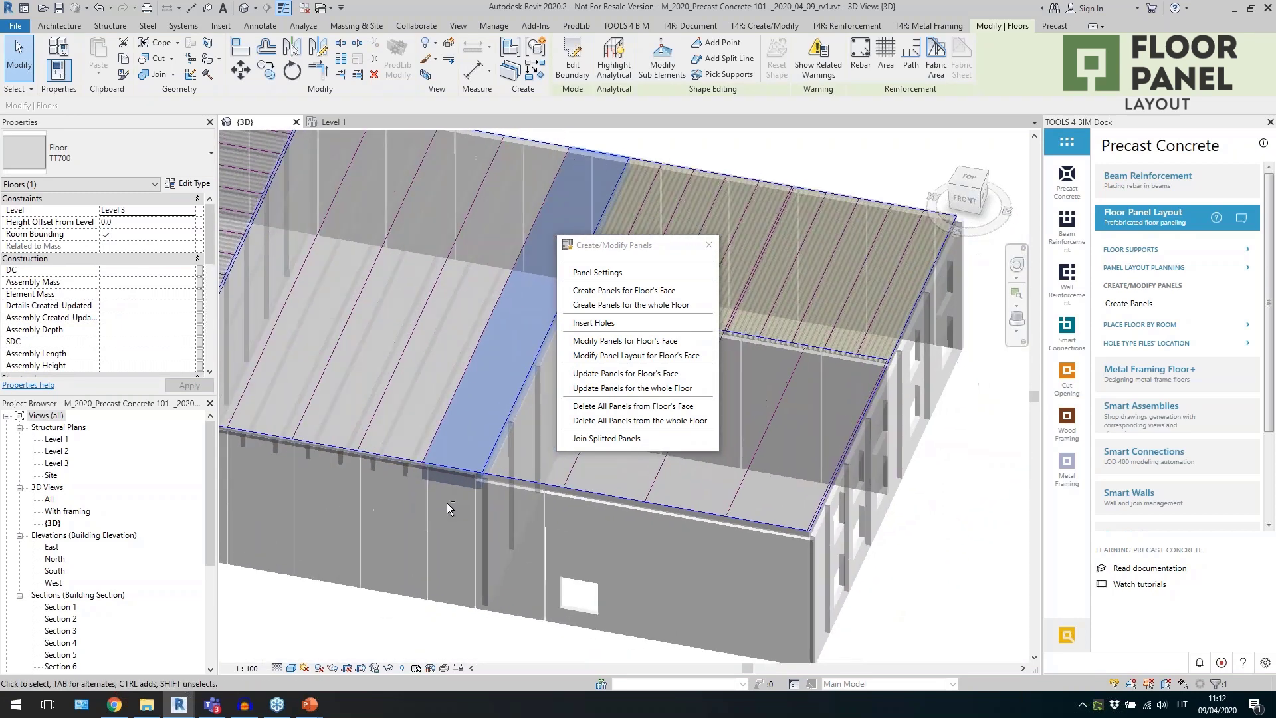
pyautogui.click(615, 323)
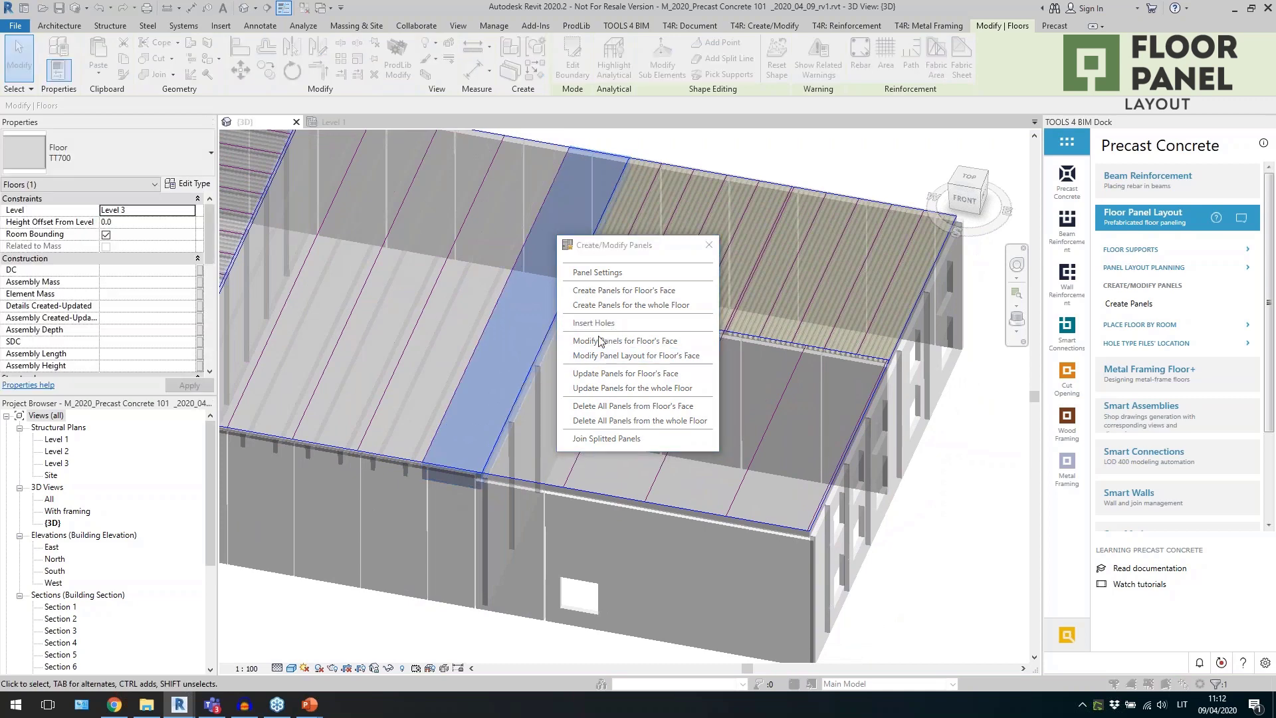
pyautogui.click(111, 67)
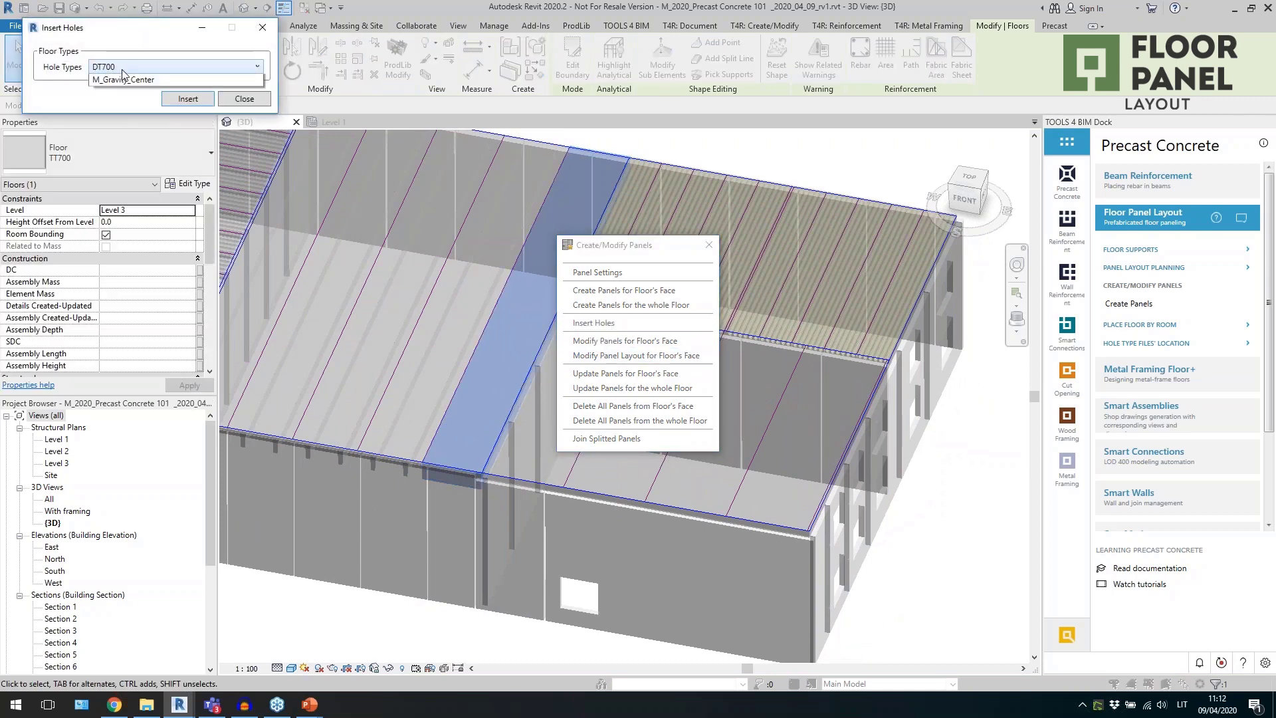
pyautogui.click(73, 103)
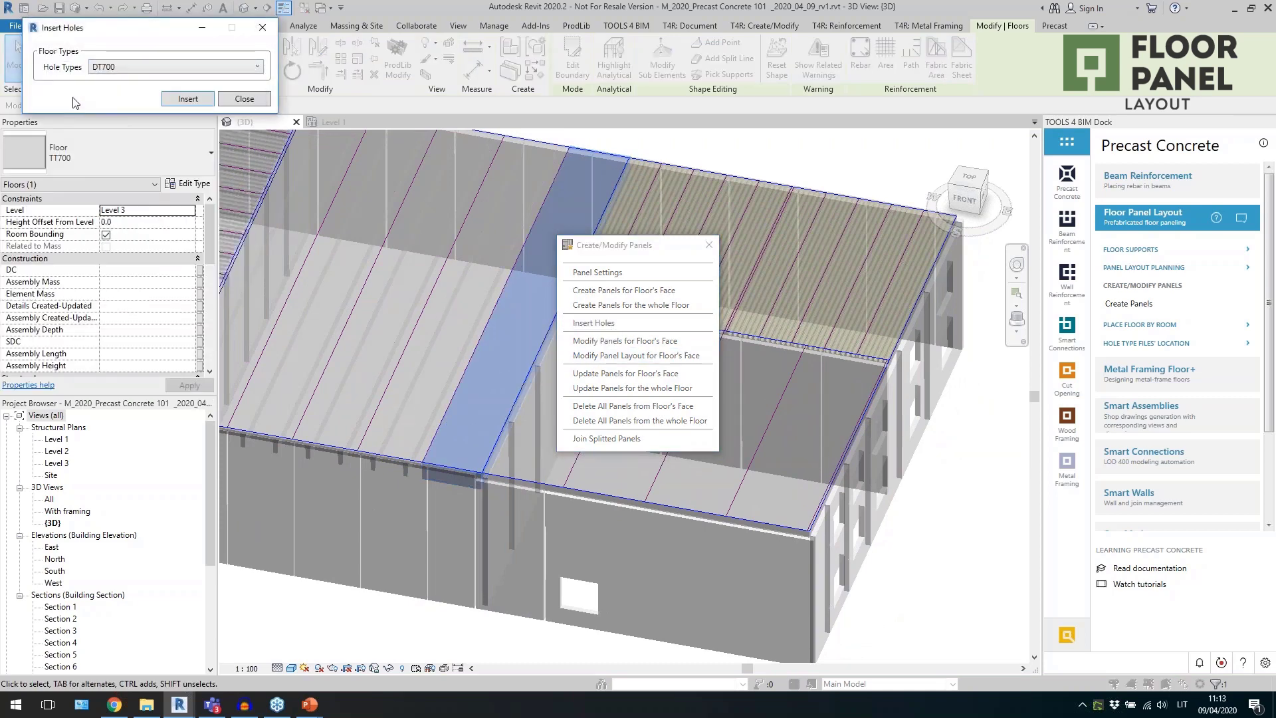
pyautogui.click(188, 99)
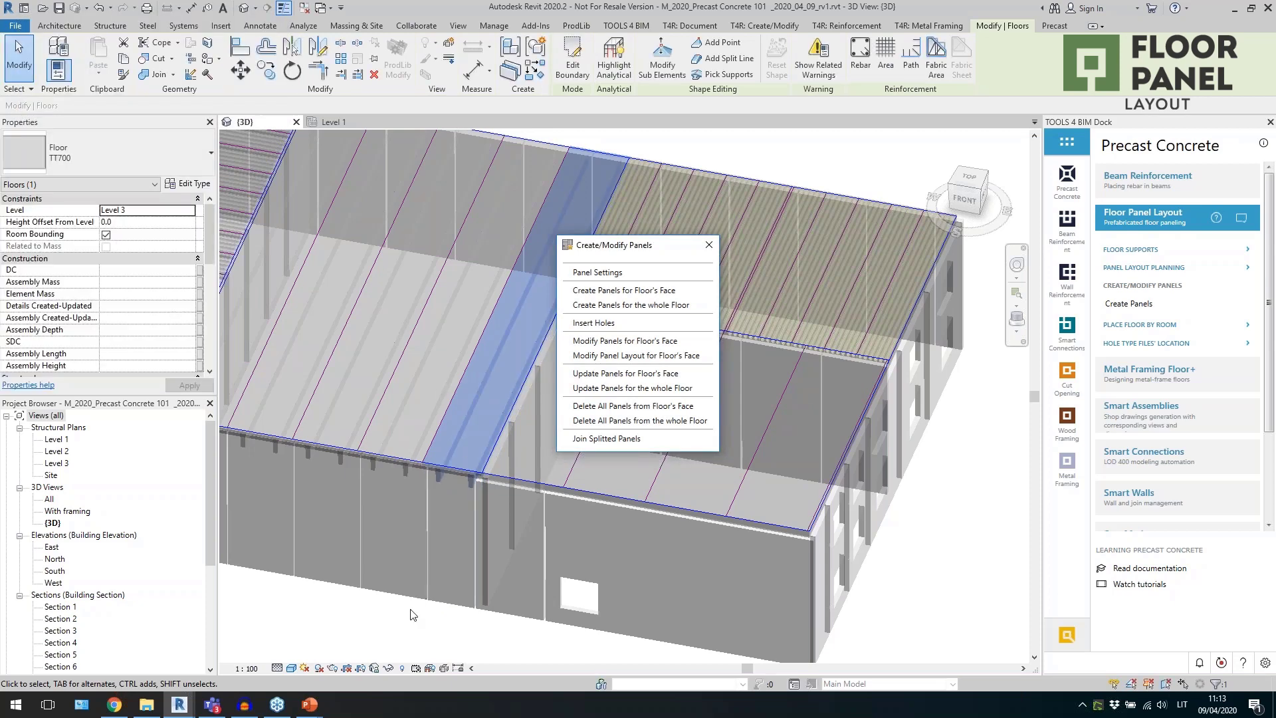
pyautogui.scroll(5, 445, 496)
pyautogui.press('Escape')
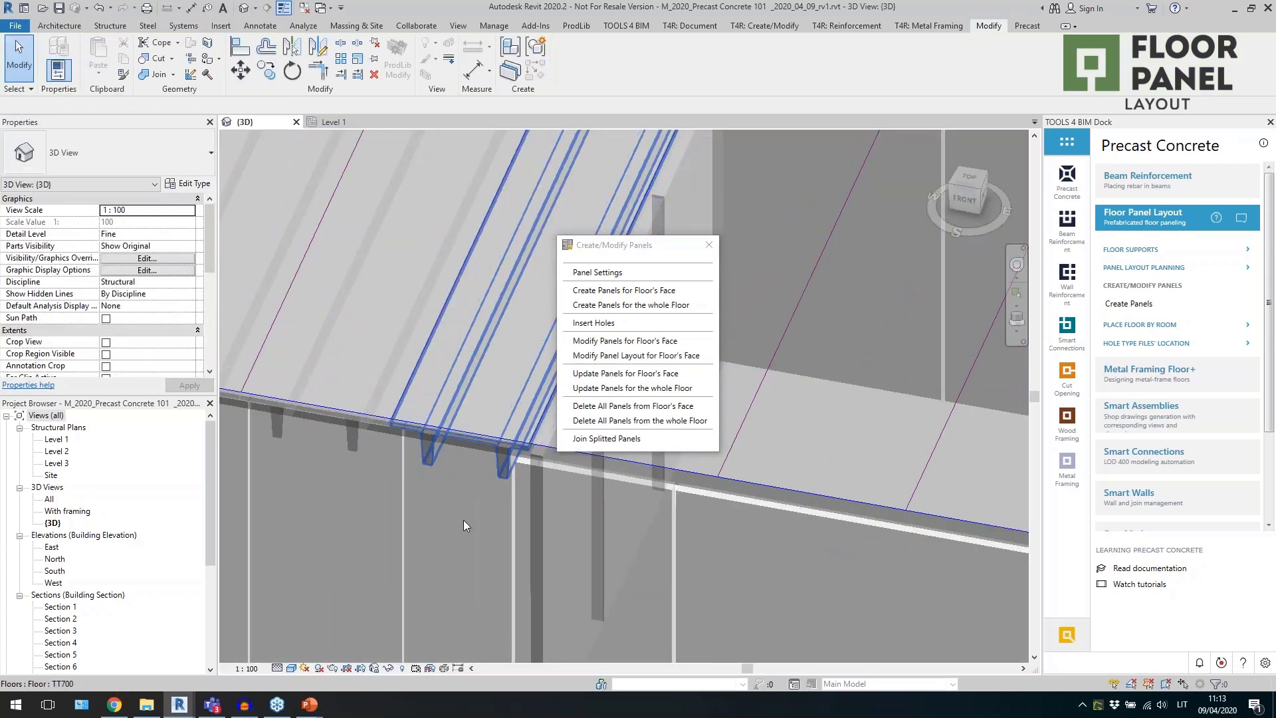
# Select the DT700 hole element in the middle bay's edge panel and examine its shape at the panel end.
pyautogui.click(430, 468)
pyautogui.keyDown('shift'); pyautogui.moveTo(432, 488); pyautogui.dragTo(536, 501, button='middle'); pyautogui.keyUp('shift')
pyautogui.keyDown('shift'); pyautogui.moveTo(511, 453); pyautogui.dragTo(433, 393, button='middle'); pyautogui.keyUp('shift')
pyautogui.scroll(-2, 356, 460)
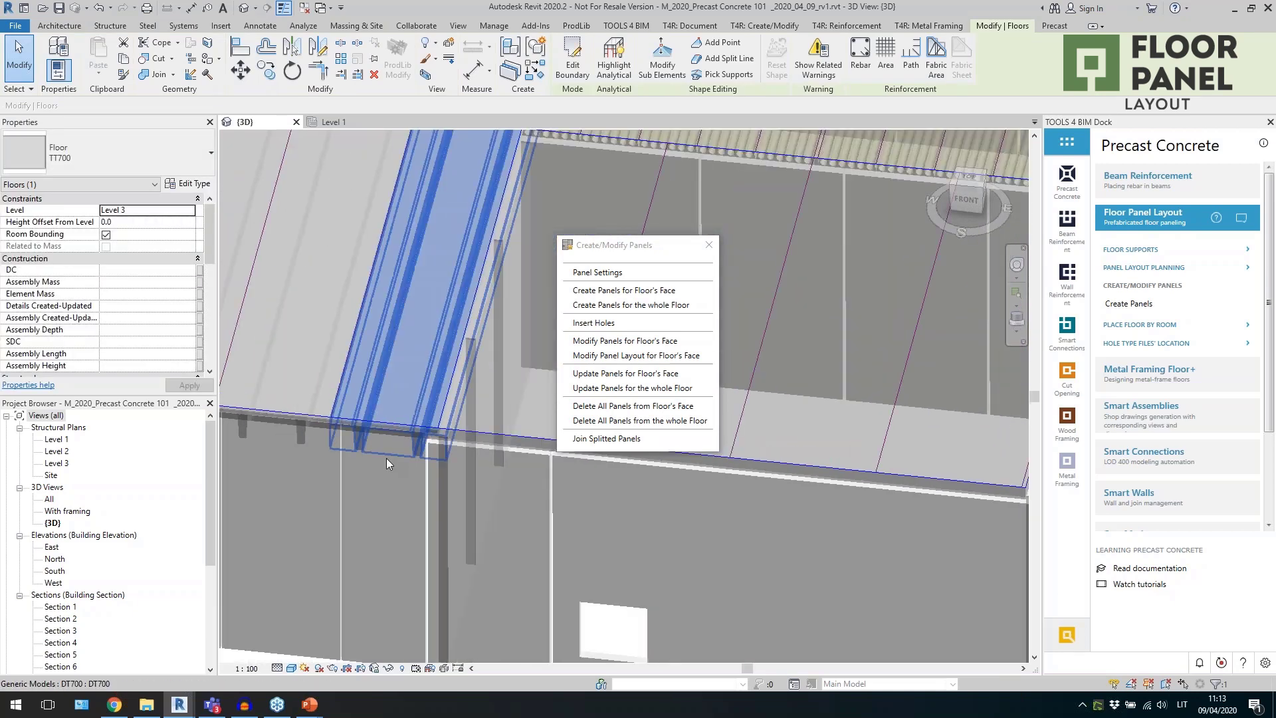
pyautogui.press('Escape')
pyautogui.scroll(-5, 345, 446)
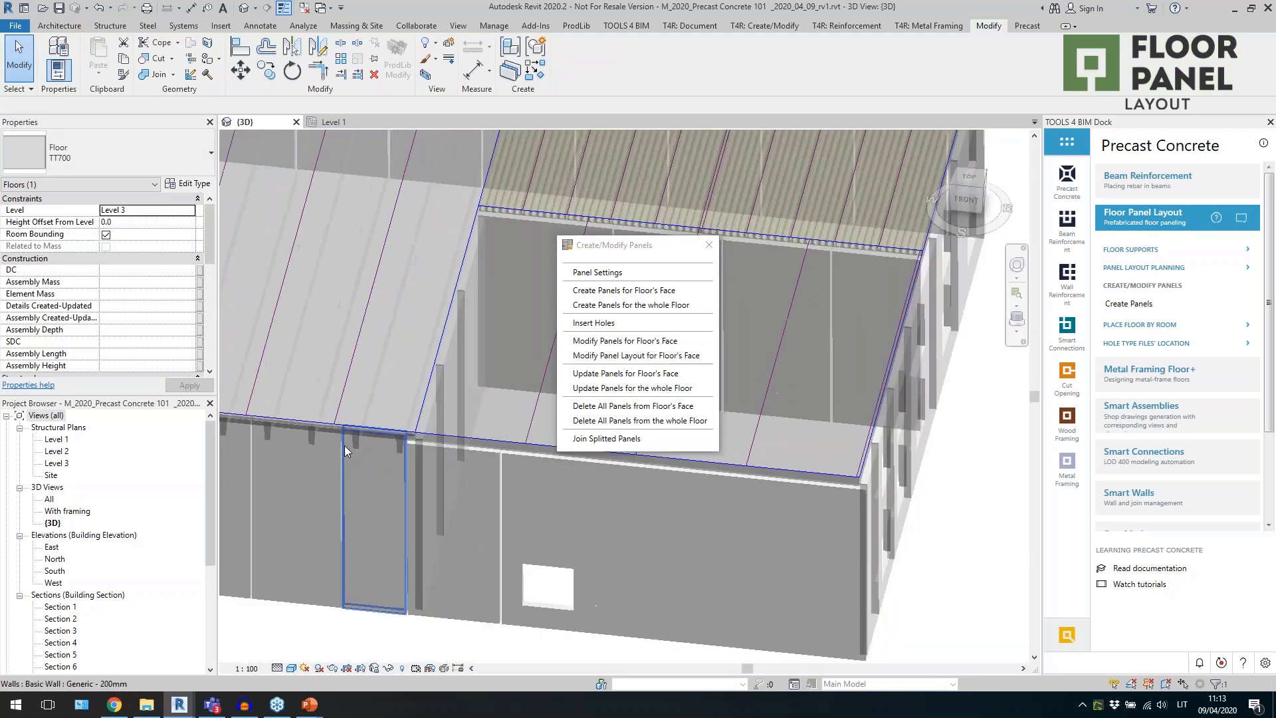
pyautogui.scroll(2, 505, 422)
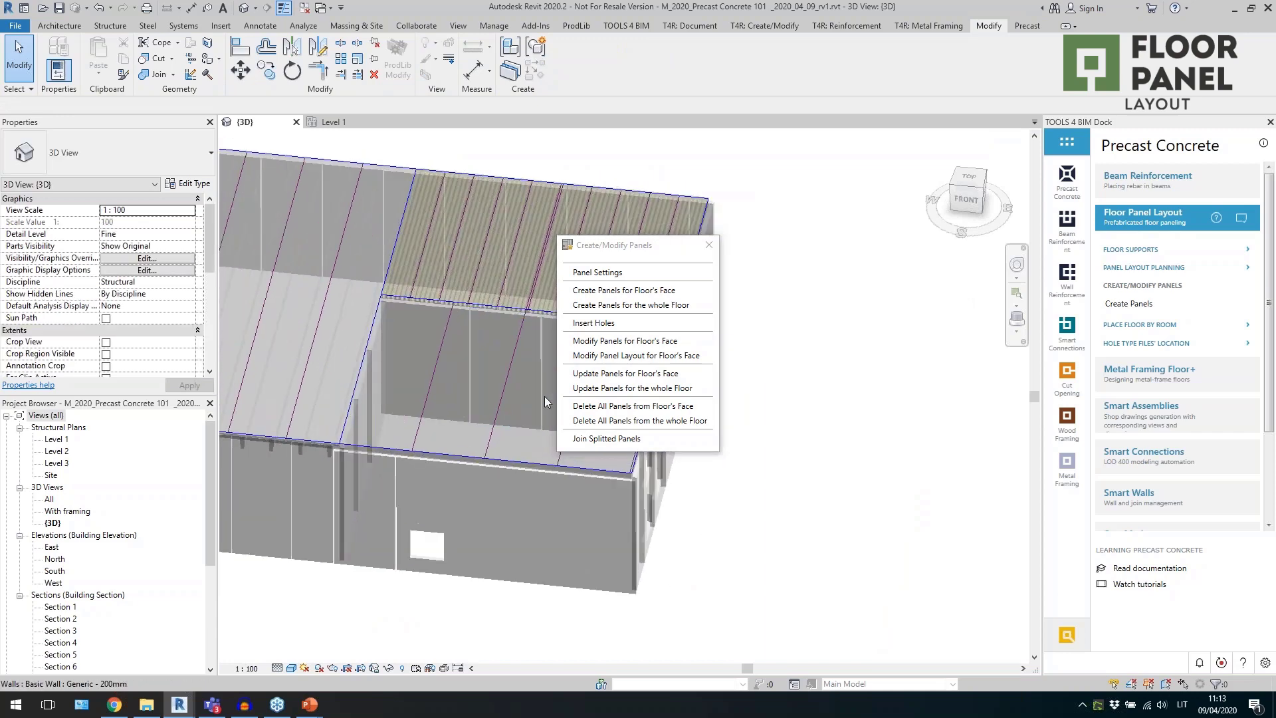
# Set the precast and cast-in-place floors to Solid 100, turn off hole insertion, set the offset from level to -150 mm, and save the settings.
pyautogui.click(634, 272)
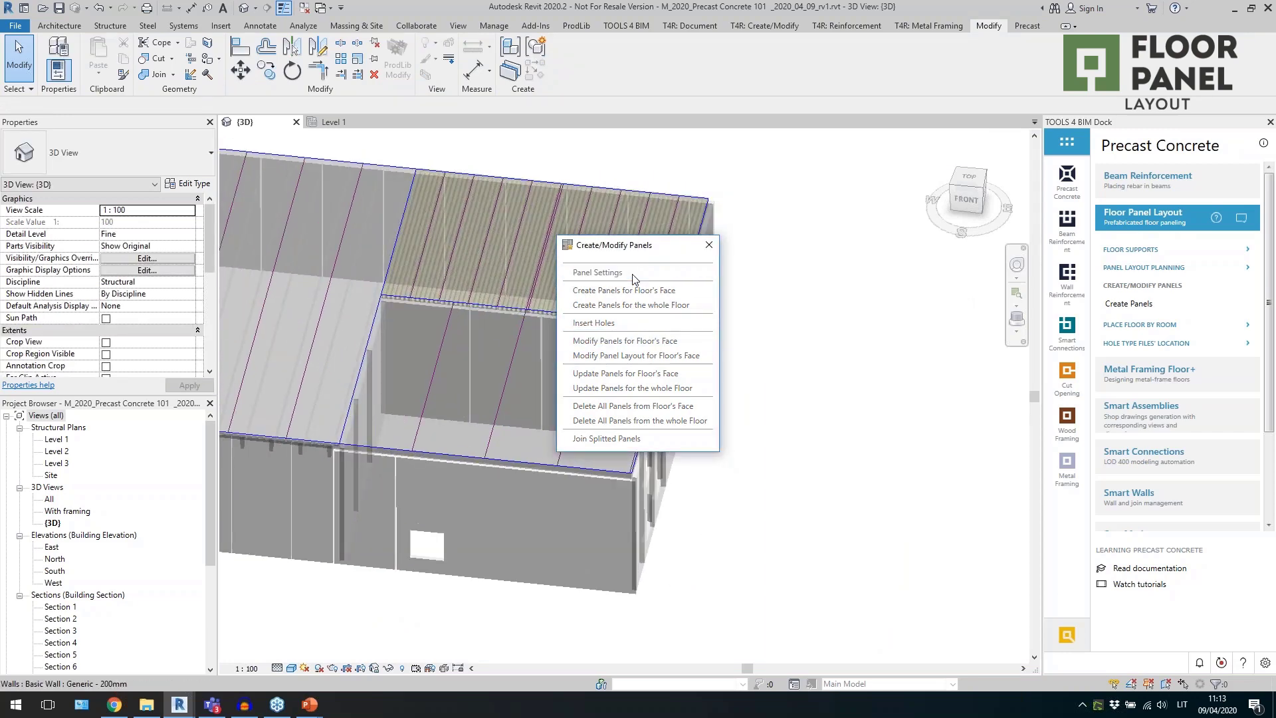
pyautogui.click(98, 376)
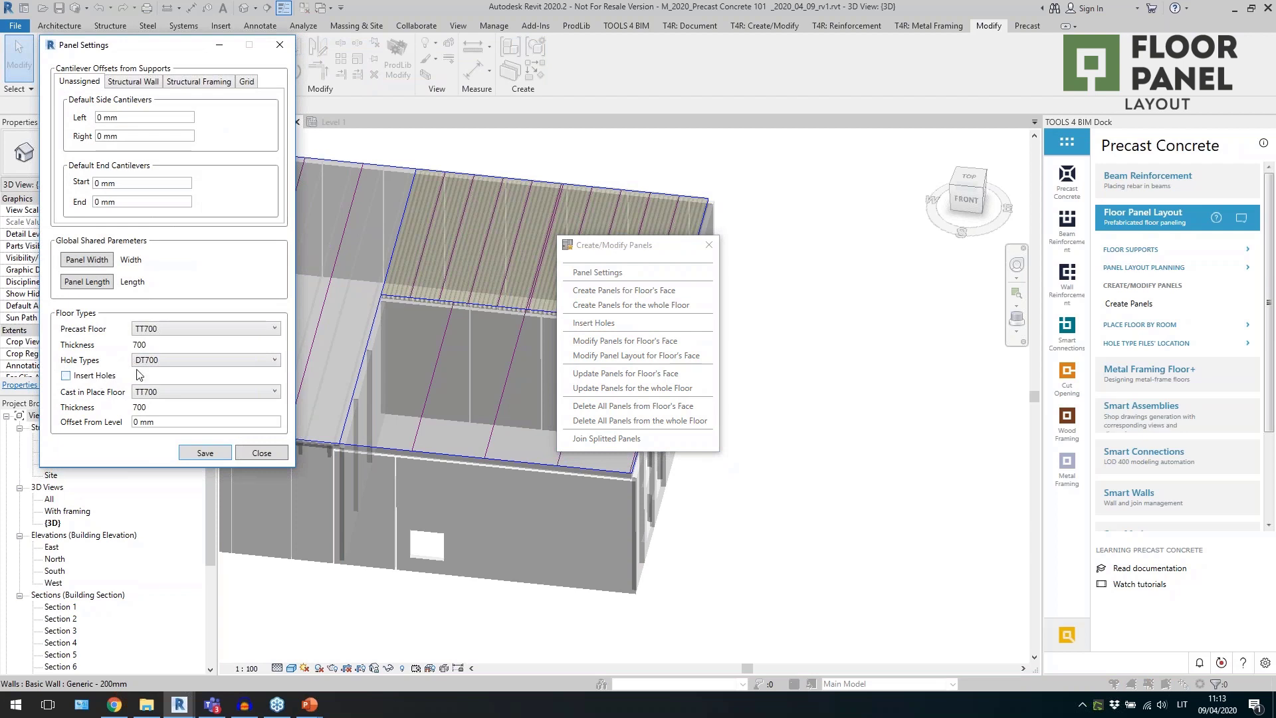
pyautogui.click(197, 331)
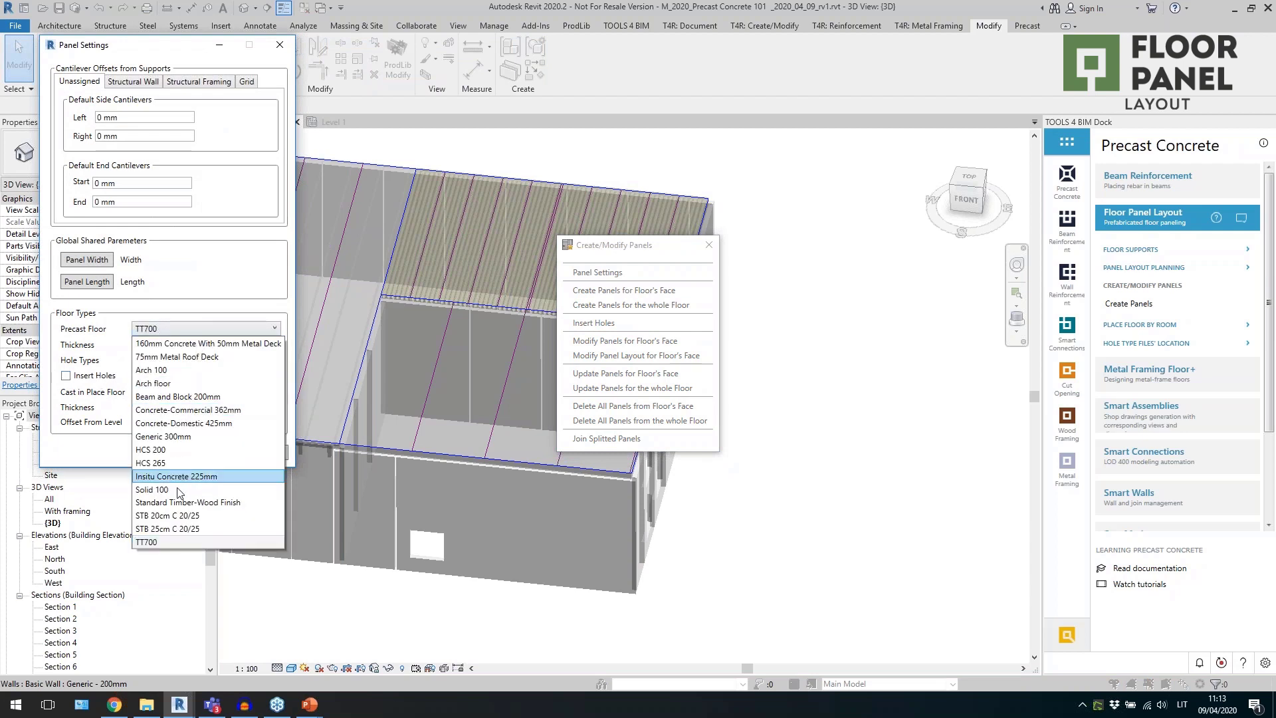
pyautogui.click(176, 490)
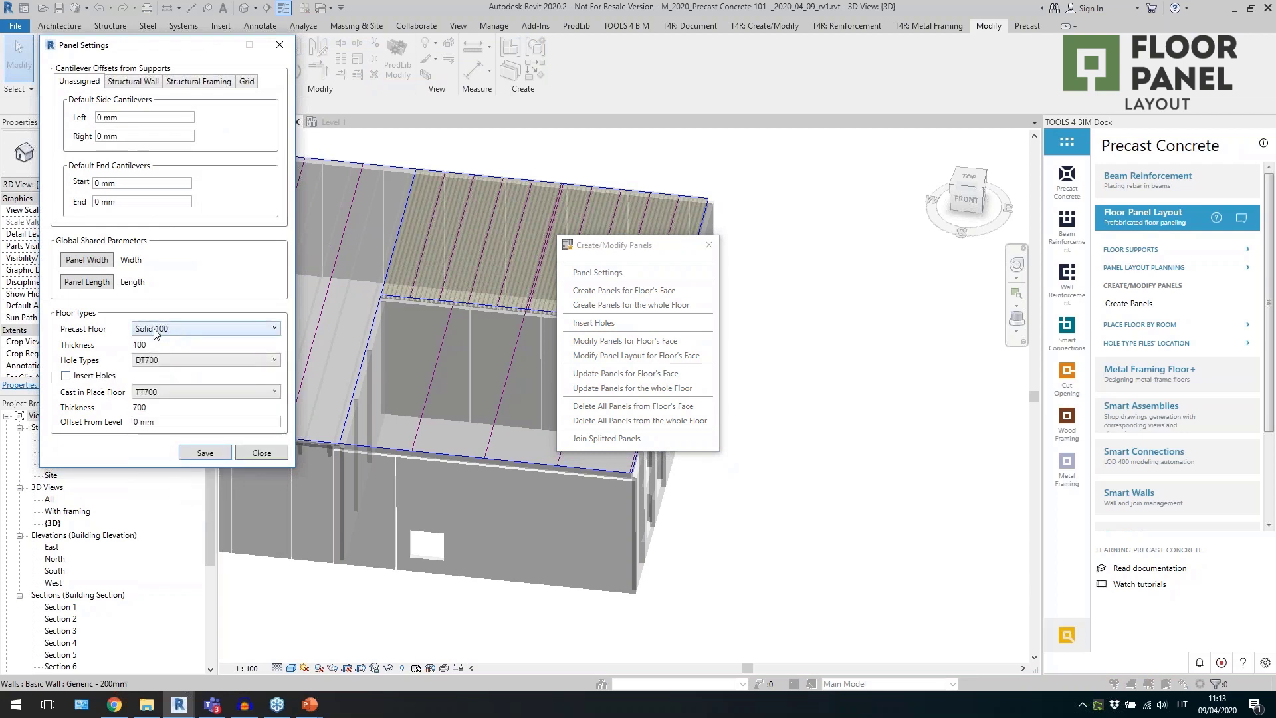
pyautogui.click(176, 393)
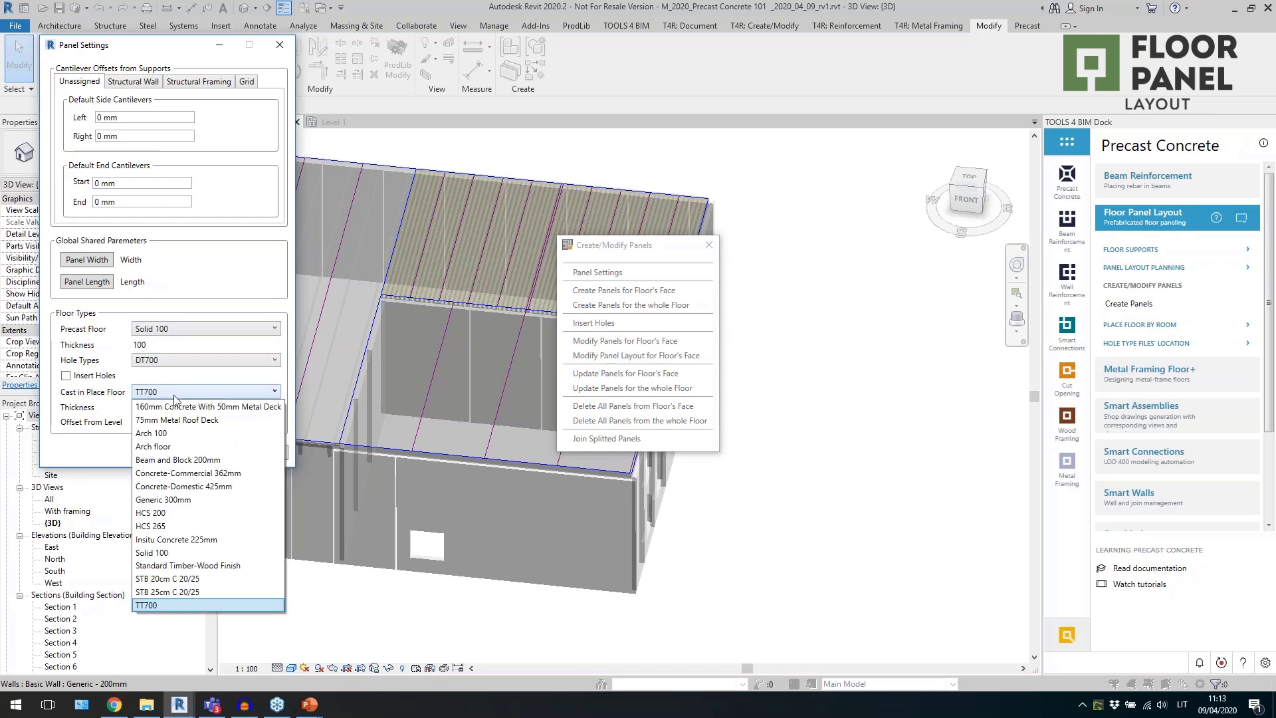
pyautogui.click(160, 553)
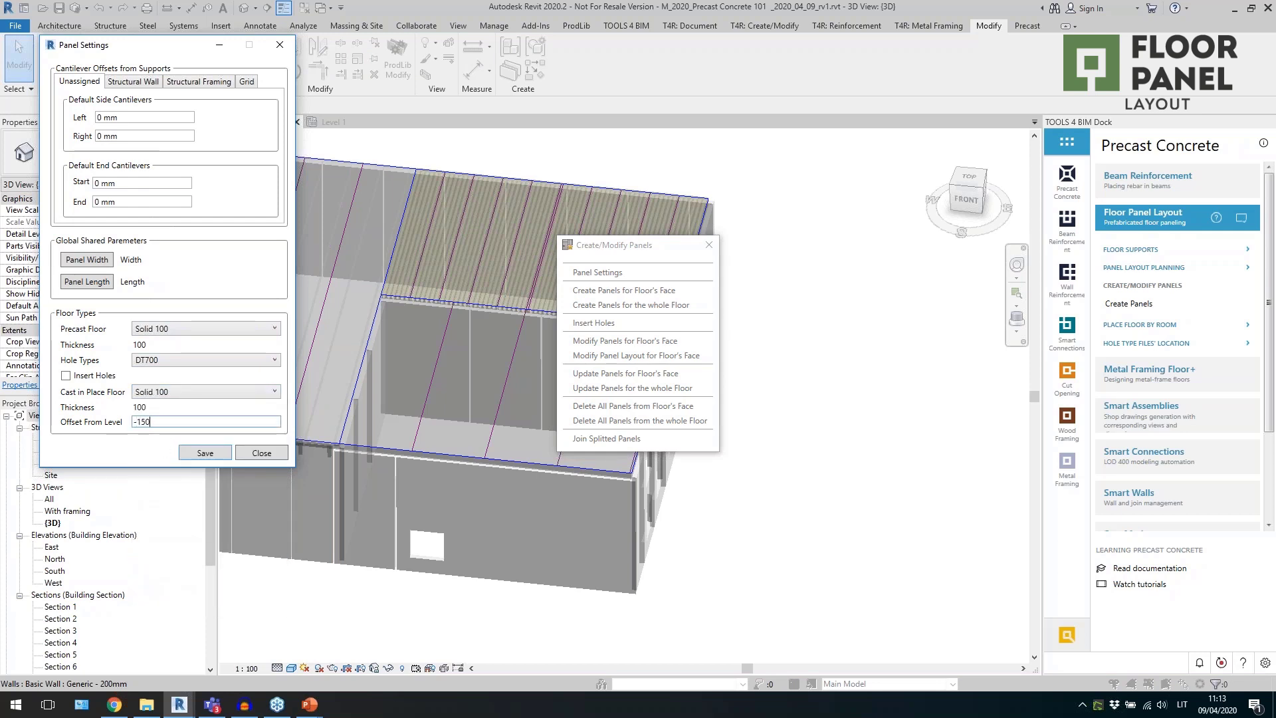
pyautogui.click(200, 454)
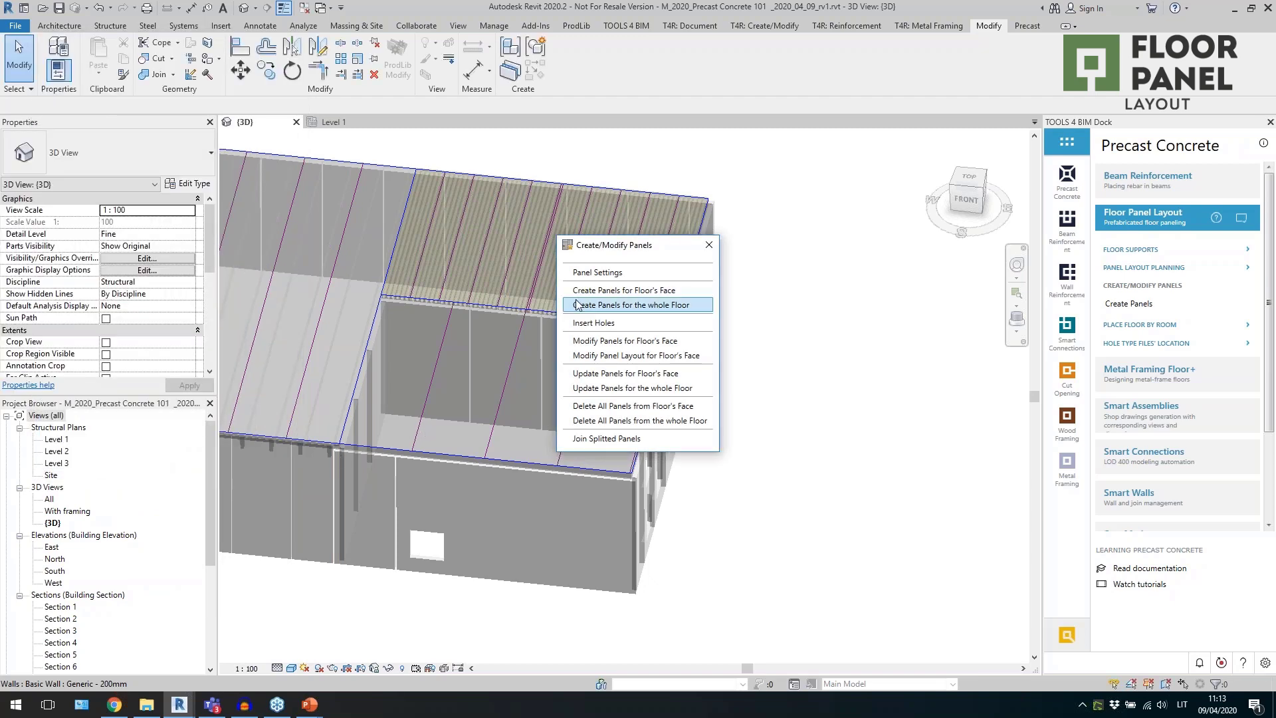
# Create the Solid 100 floor panels for the front right bay's floor face and accept the analytical model warnings.
pyautogui.click(596, 290)
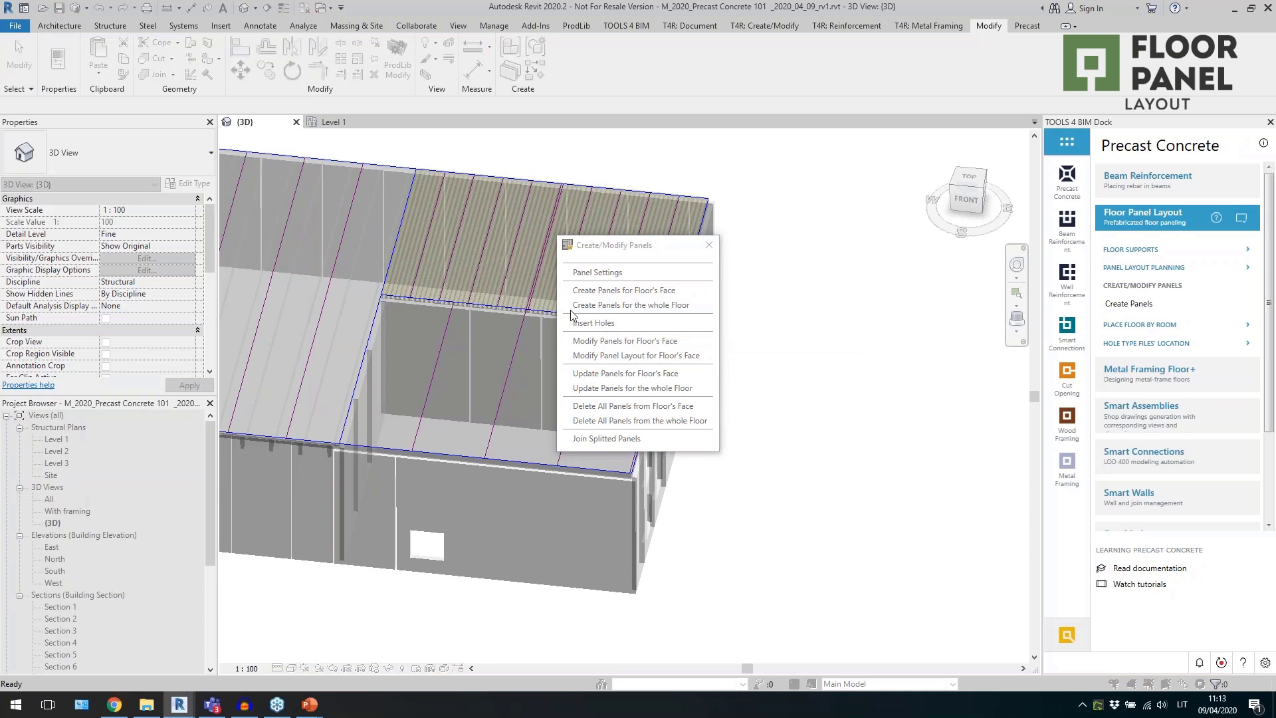
pyautogui.click(473, 419)
pyautogui.click(691, 397)
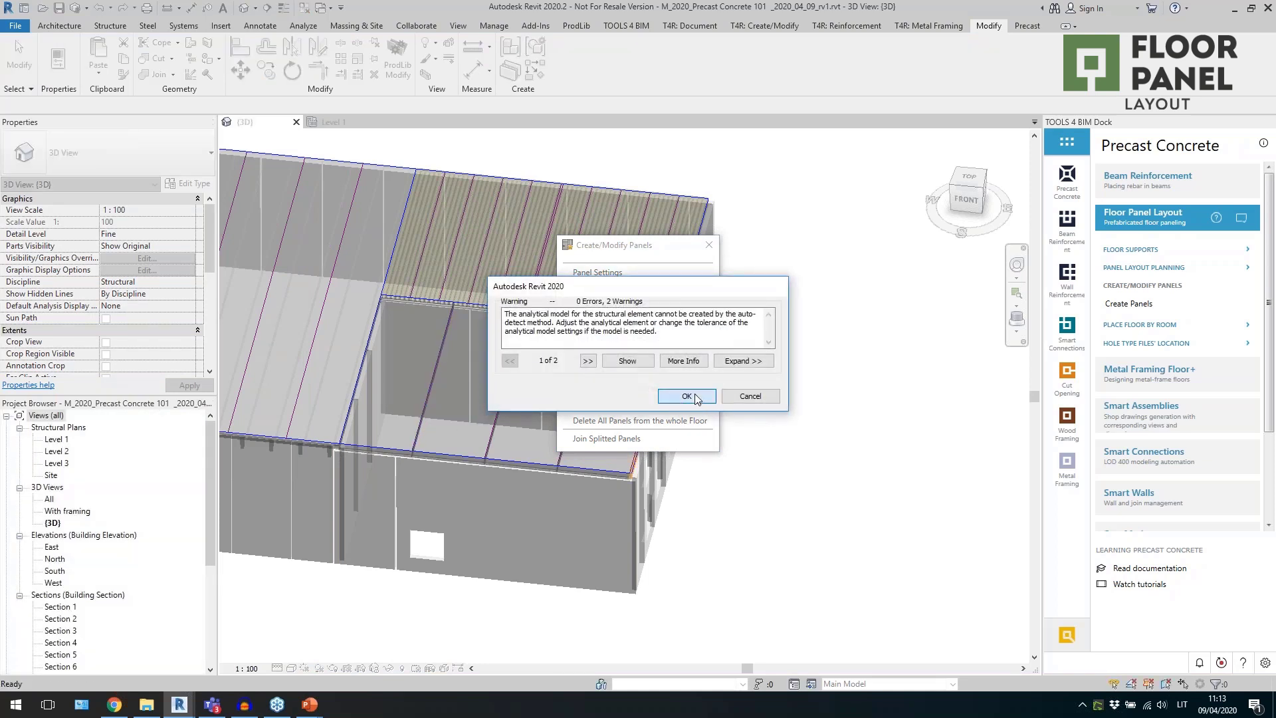
# Select one Solid 100 panel at the front wall to check its type and height offset.
pyautogui.scroll(5, 405, 456)
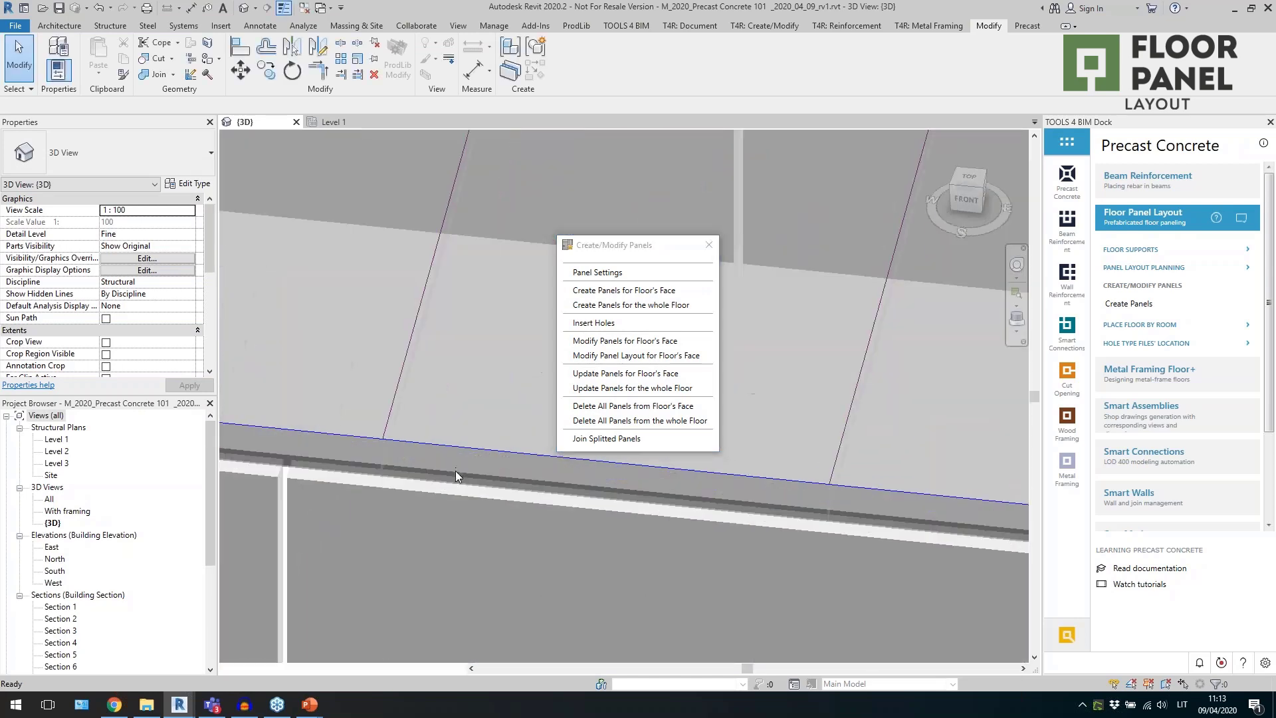
pyautogui.click(454, 481)
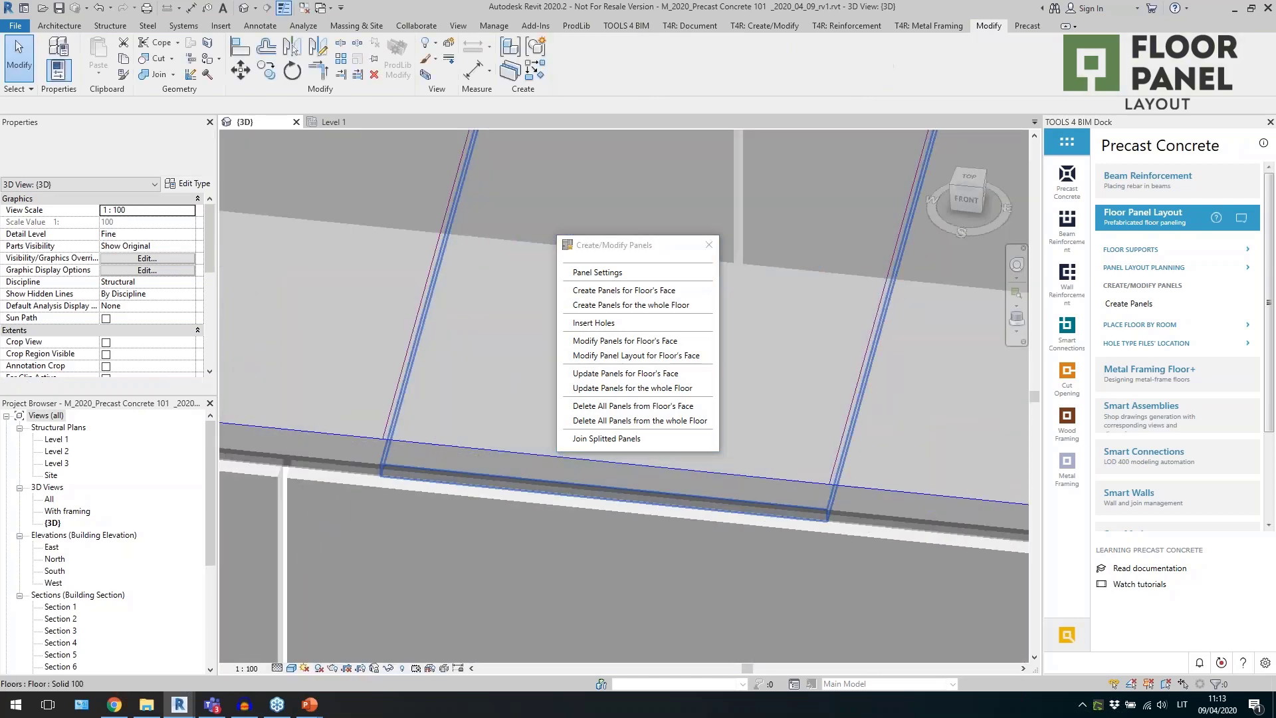
pyautogui.click(361, 466)
pyautogui.scroll(-2, 421, 460)
pyautogui.scroll(-2, 424, 463)
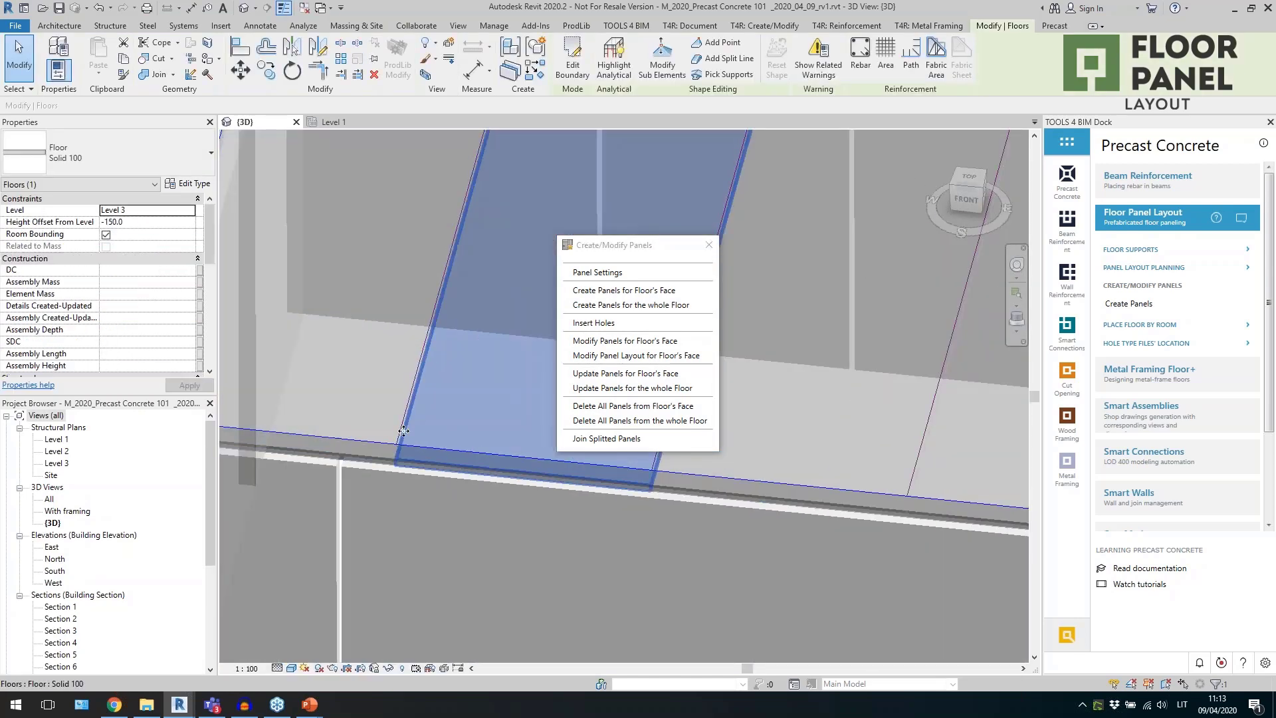
pyautogui.scroll(-2, 358, 464)
pyautogui.scroll(-2, 557, 507)
pyautogui.scroll(-2, 553, 528)
pyautogui.press('Escape')
pyautogui.moveTo(541, 553); pyautogui.dragTo(670, 559, button='middle')
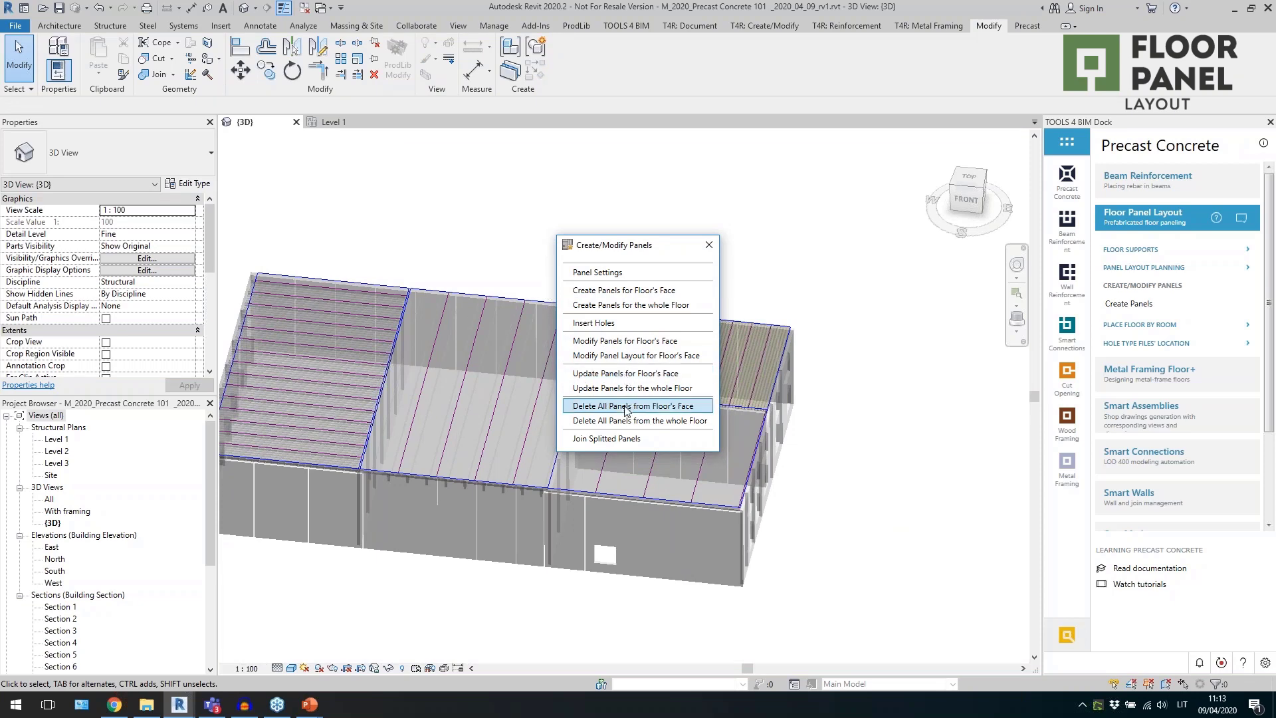
# Modify the middle bay's TT700 panels so the structural wall start and end support lengths are both -20 mm.
pyautogui.click(586, 356)
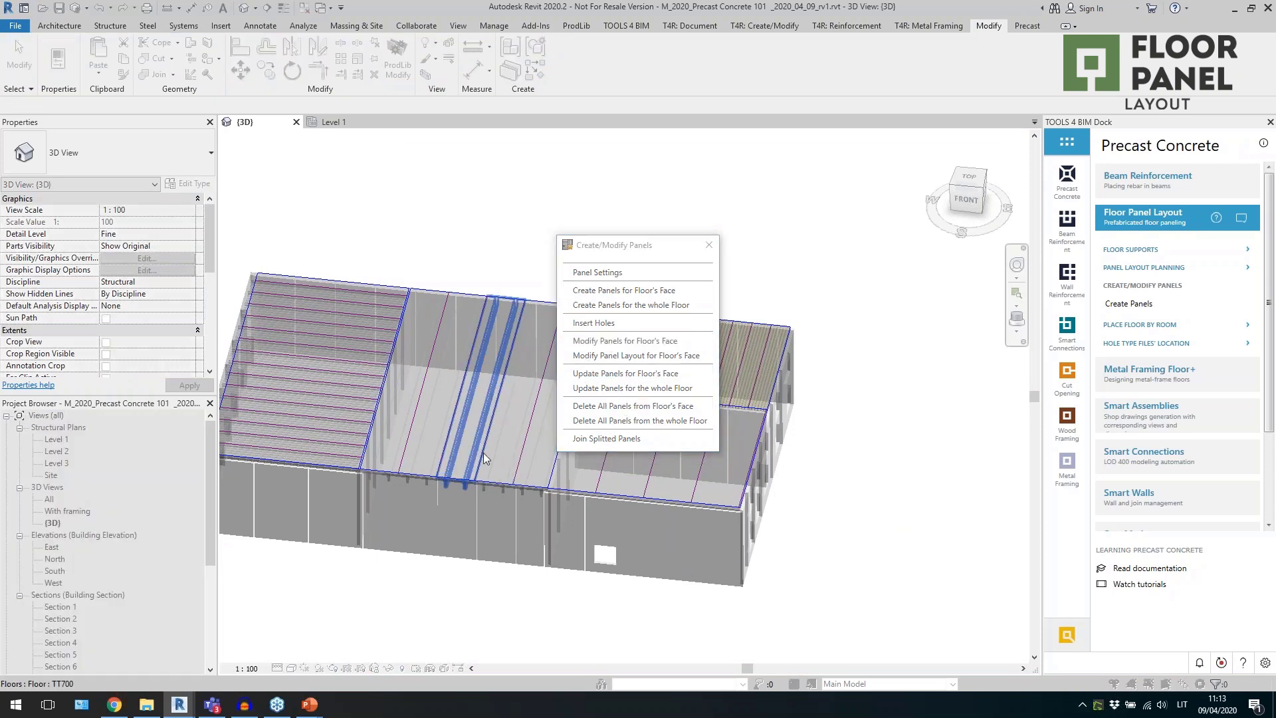
pyautogui.click(477, 487)
pyautogui.click(151, 99)
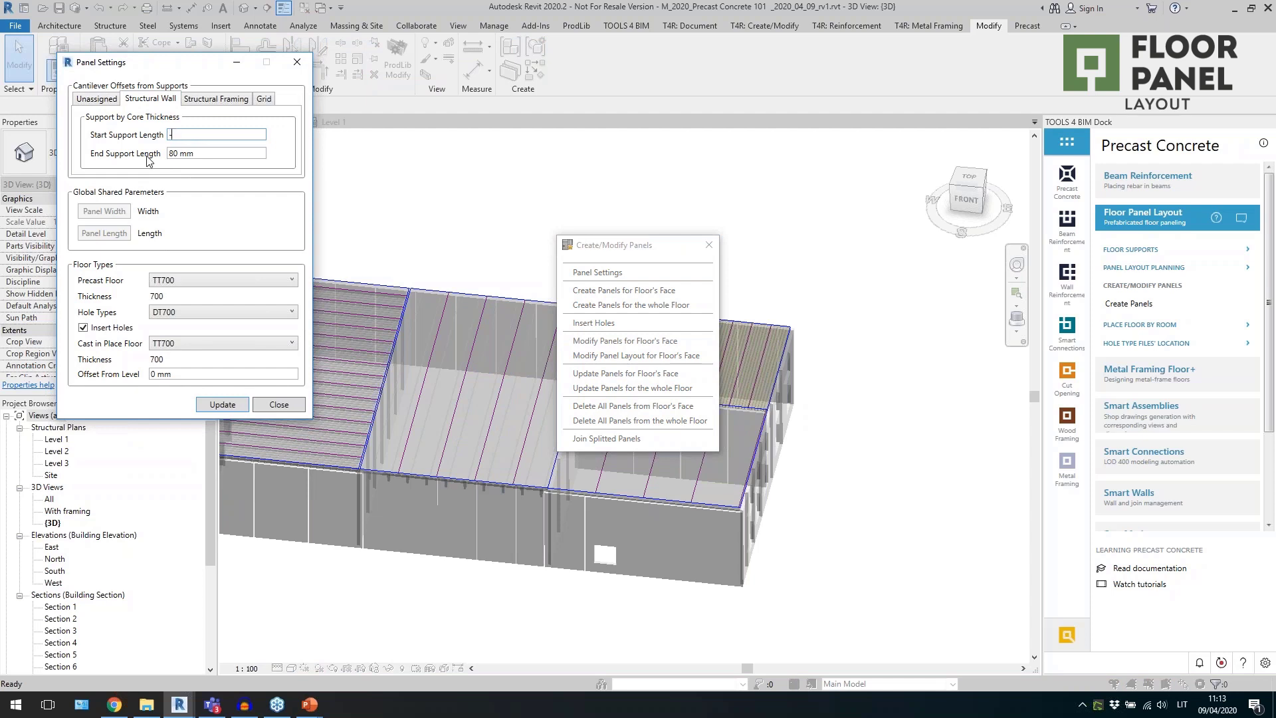
pyautogui.press('Tab')
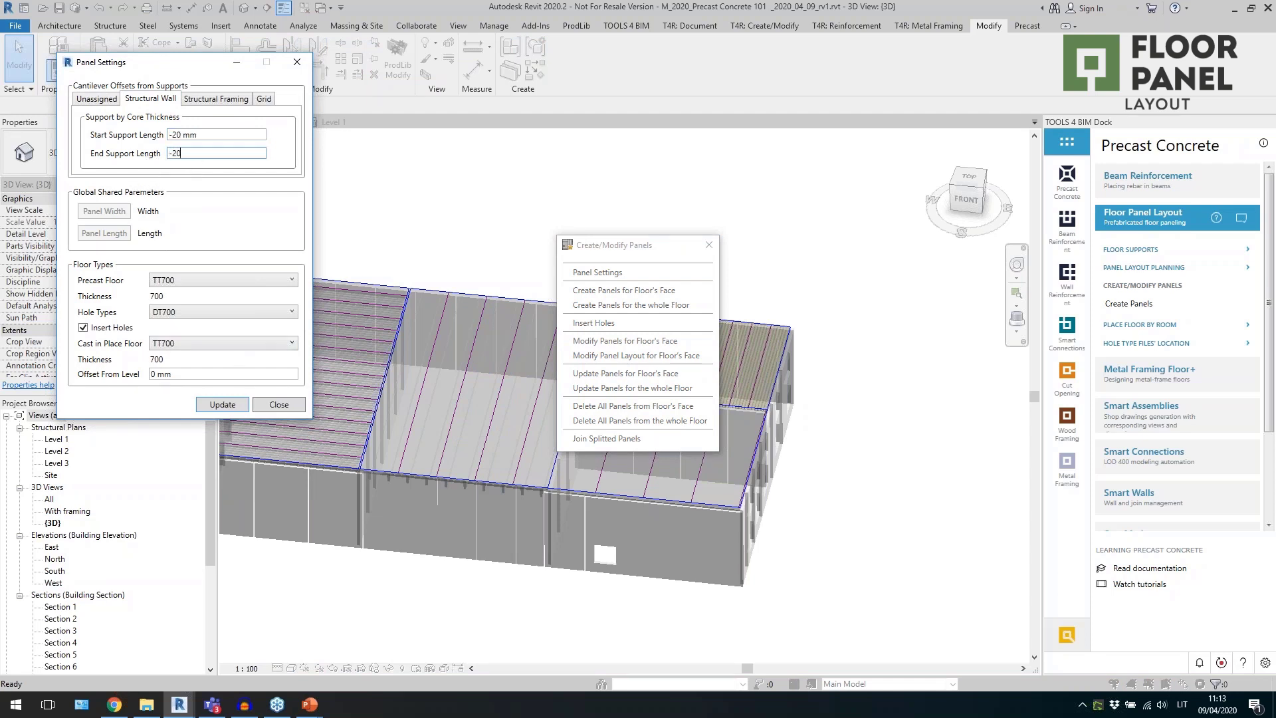
pyautogui.click(222, 405)
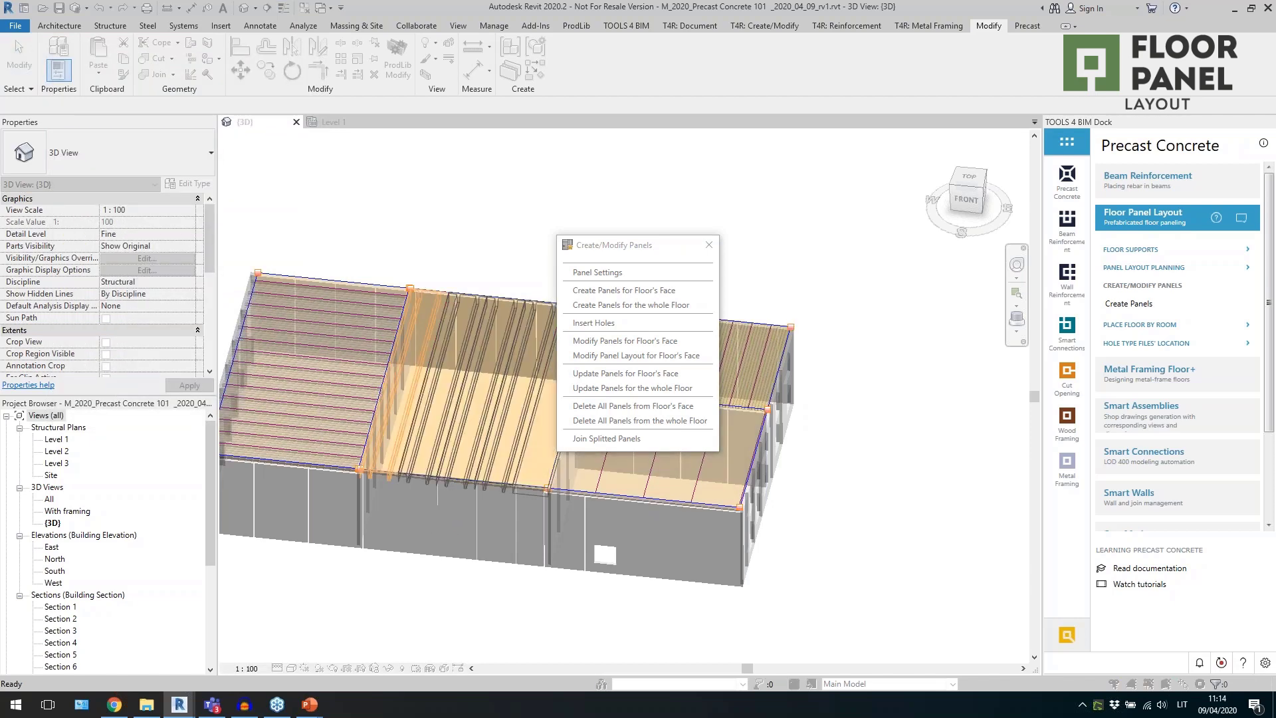
pyautogui.click(687, 396)
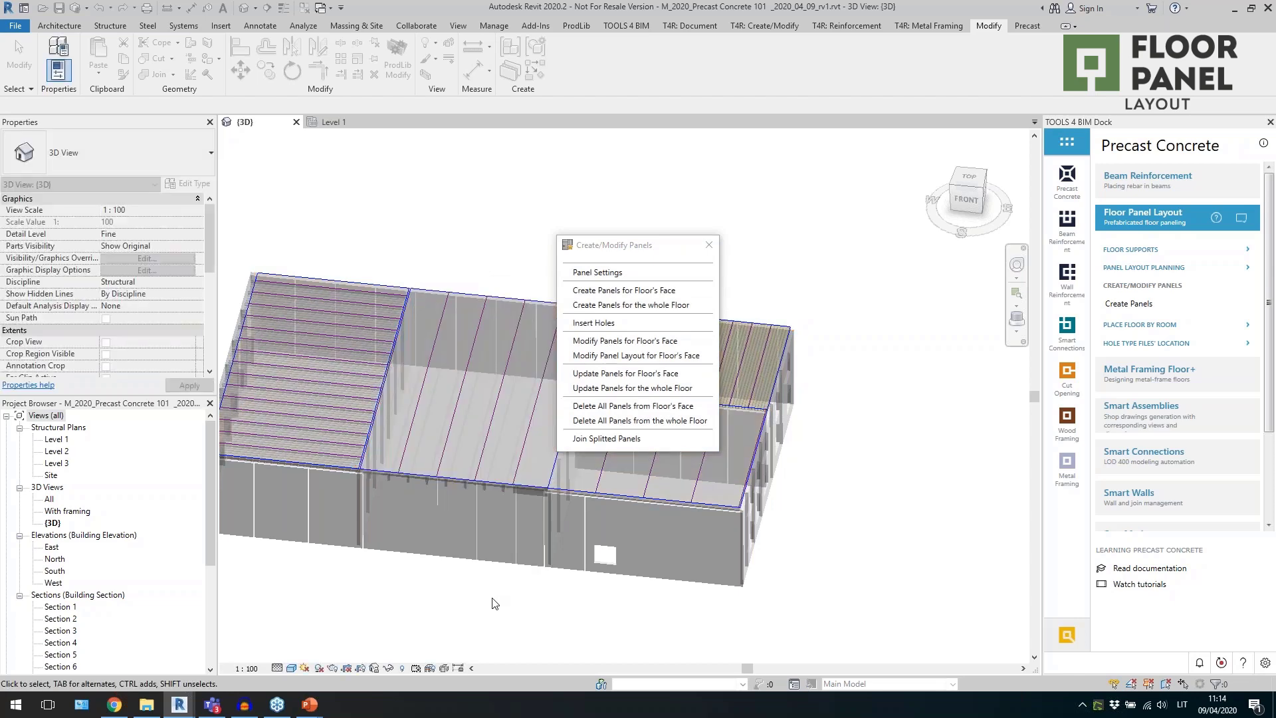
# Insert DT700 holes into the solid TT700 edge panel at the middle bay's right side after the support change.
pyautogui.scroll(5, 460, 516)
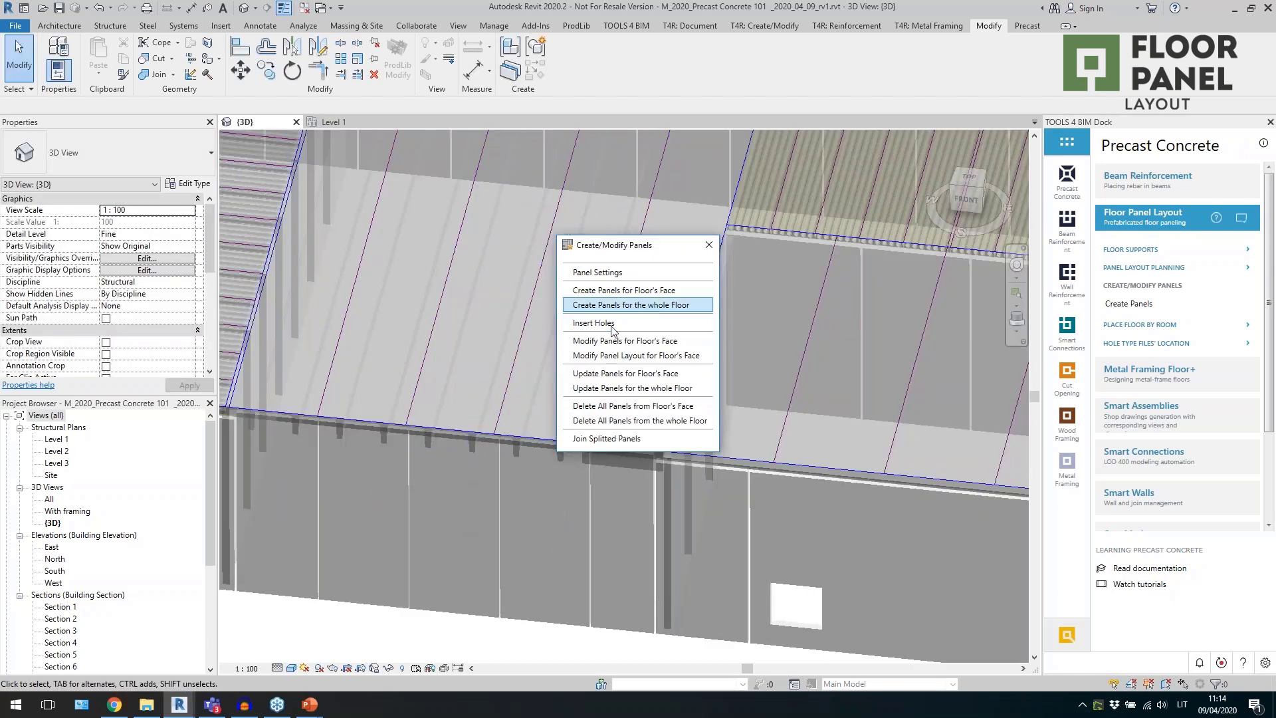
pyautogui.click(613, 465)
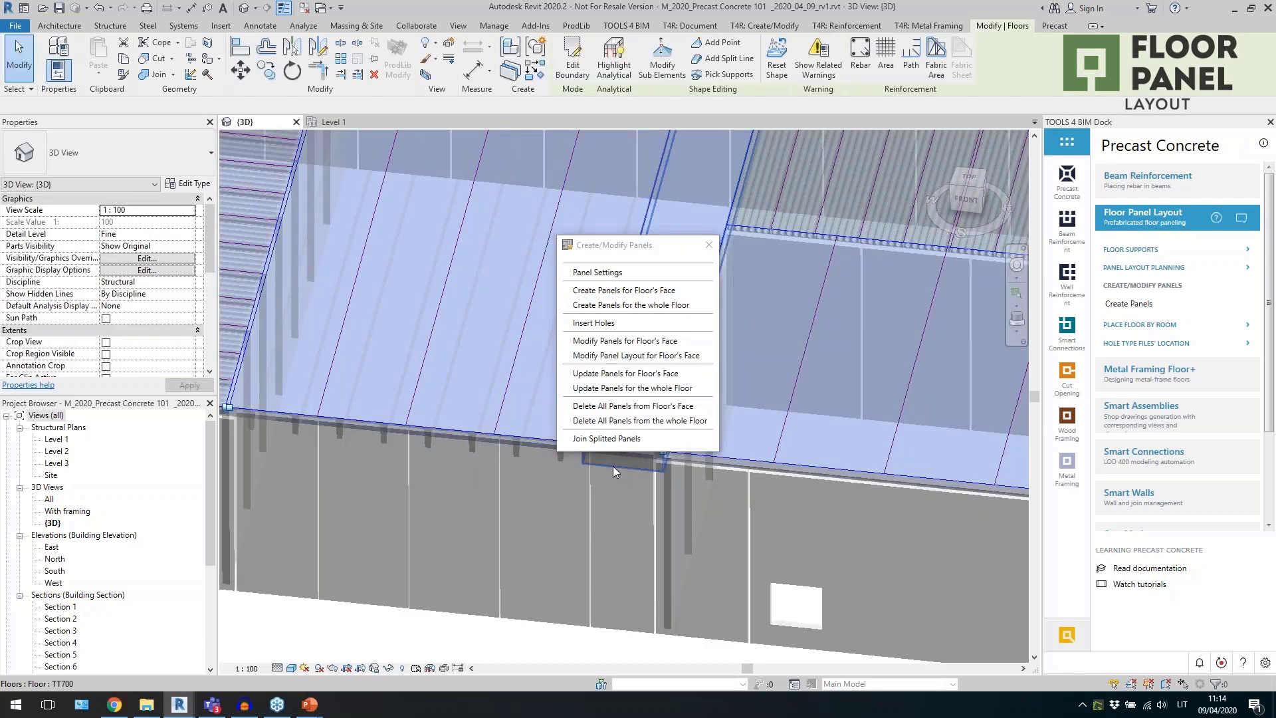
pyautogui.click(585, 323)
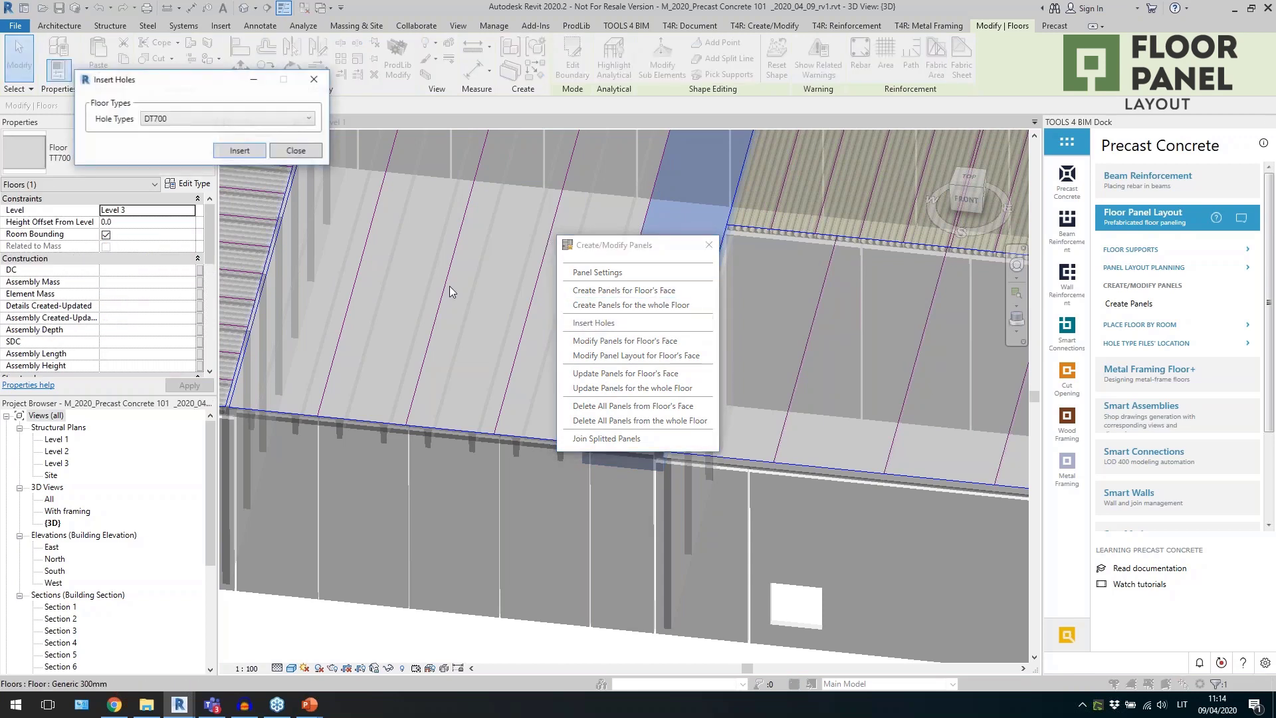
pyautogui.click(240, 151)
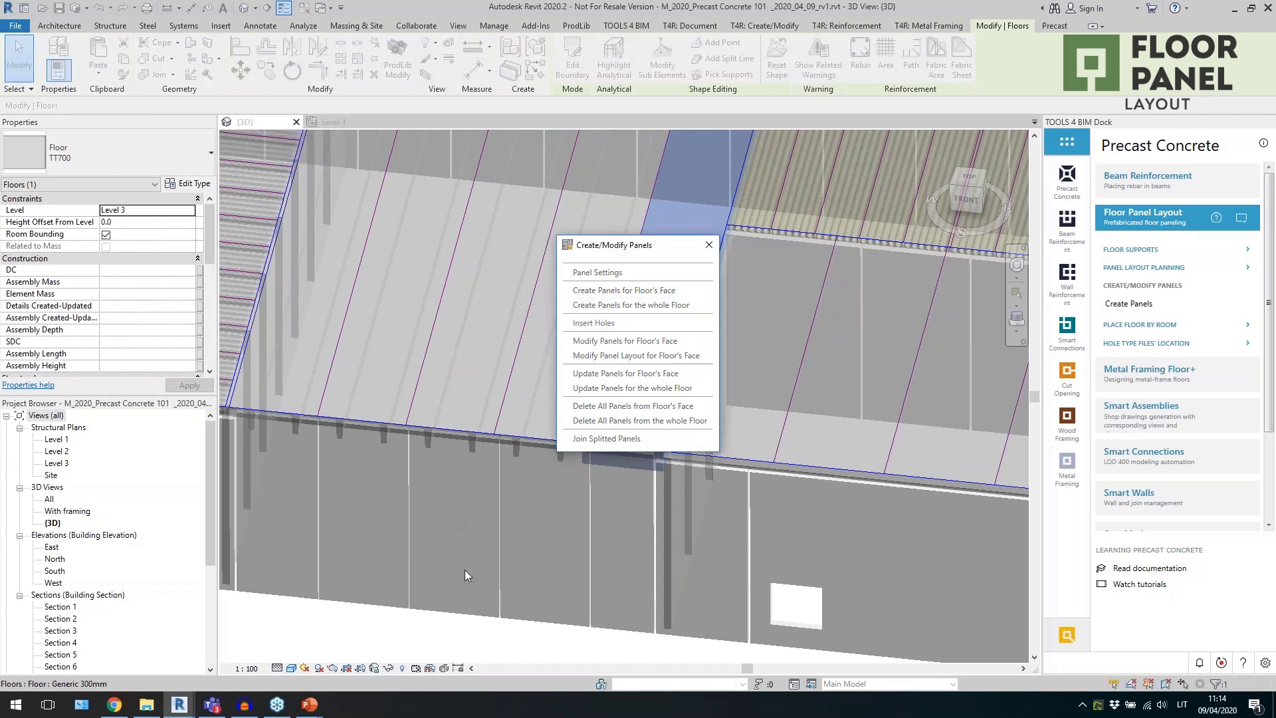
# Isolate one TT700 panel with the wall panel below it, inspect the gap between them from the top, and restore the full view.
pyautogui.click(469, 447)
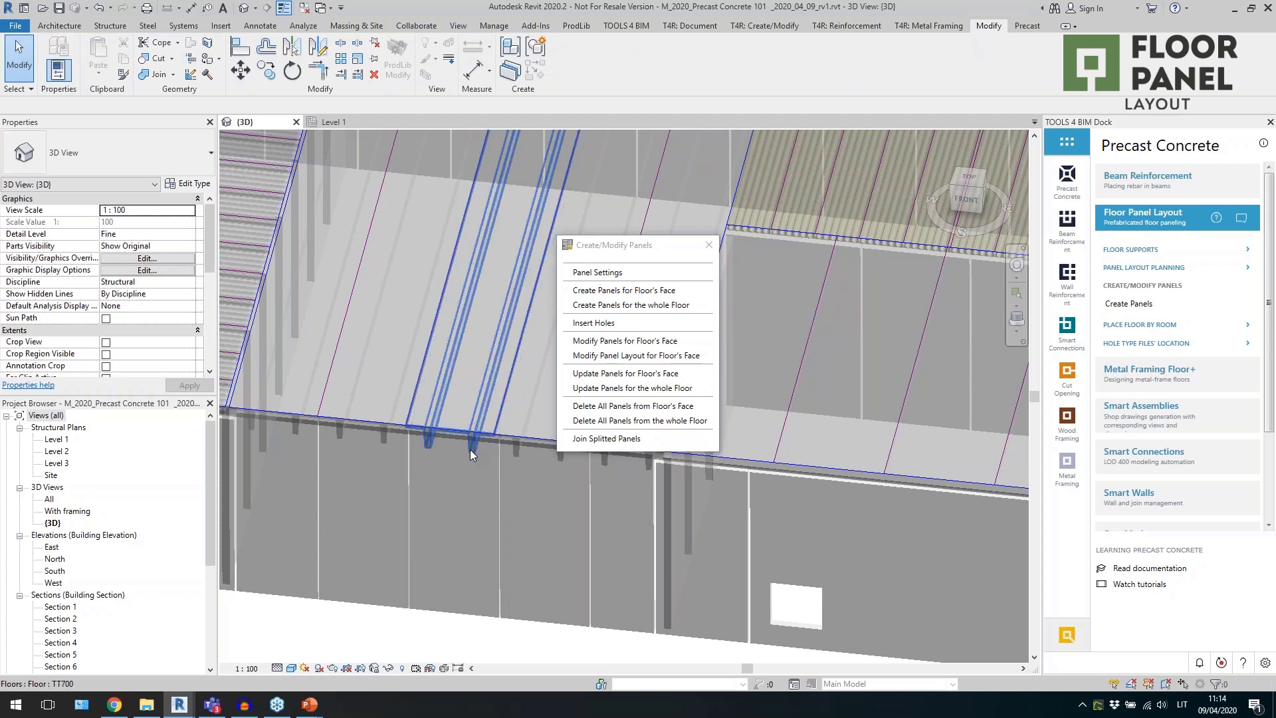
pyautogui.keyDown('ctrl'); pyautogui.click(451, 614); pyautogui.keyUp('ctrl')
pyautogui.press('h')
pyautogui.press('i')
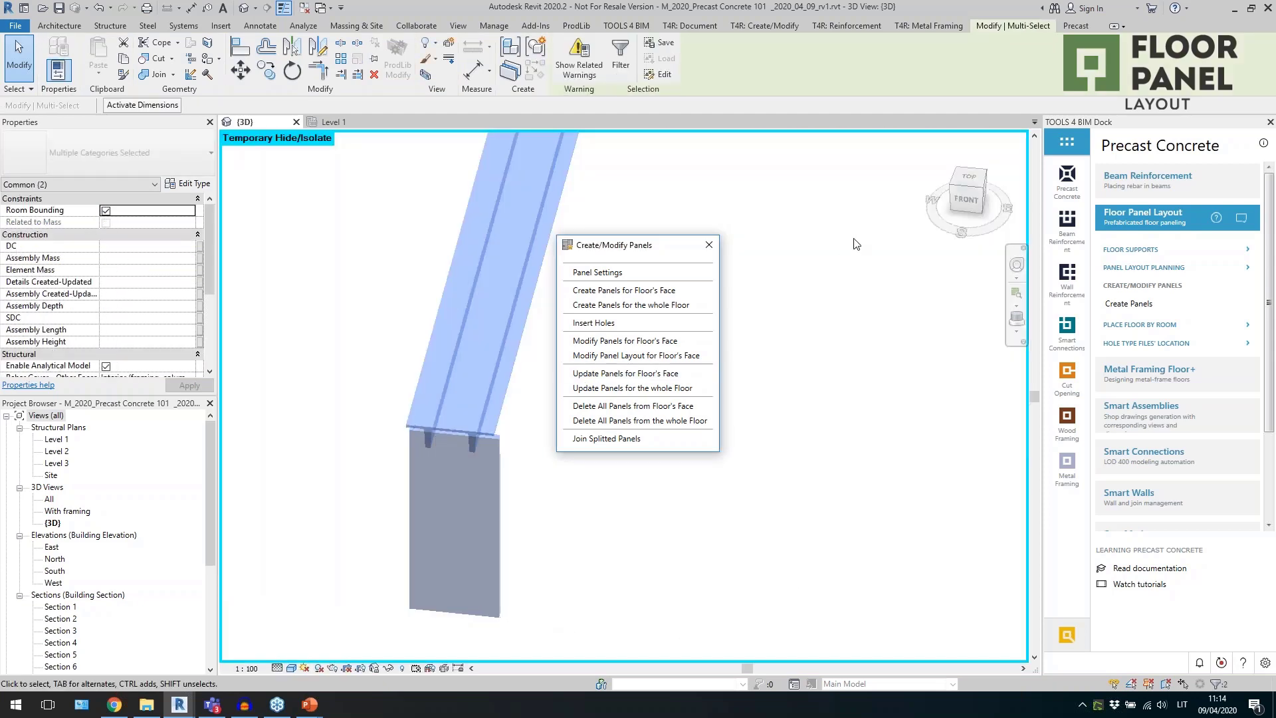
pyautogui.click(969, 177)
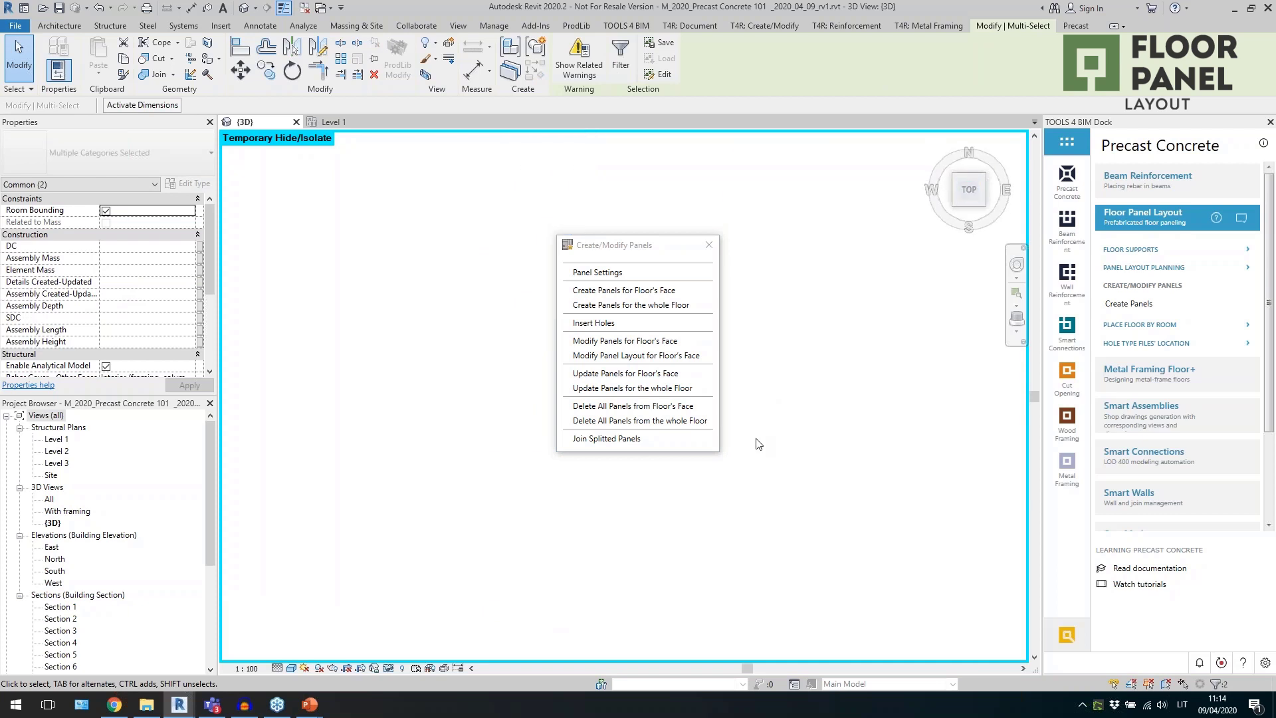
pyautogui.scroll(9, 725, 653)
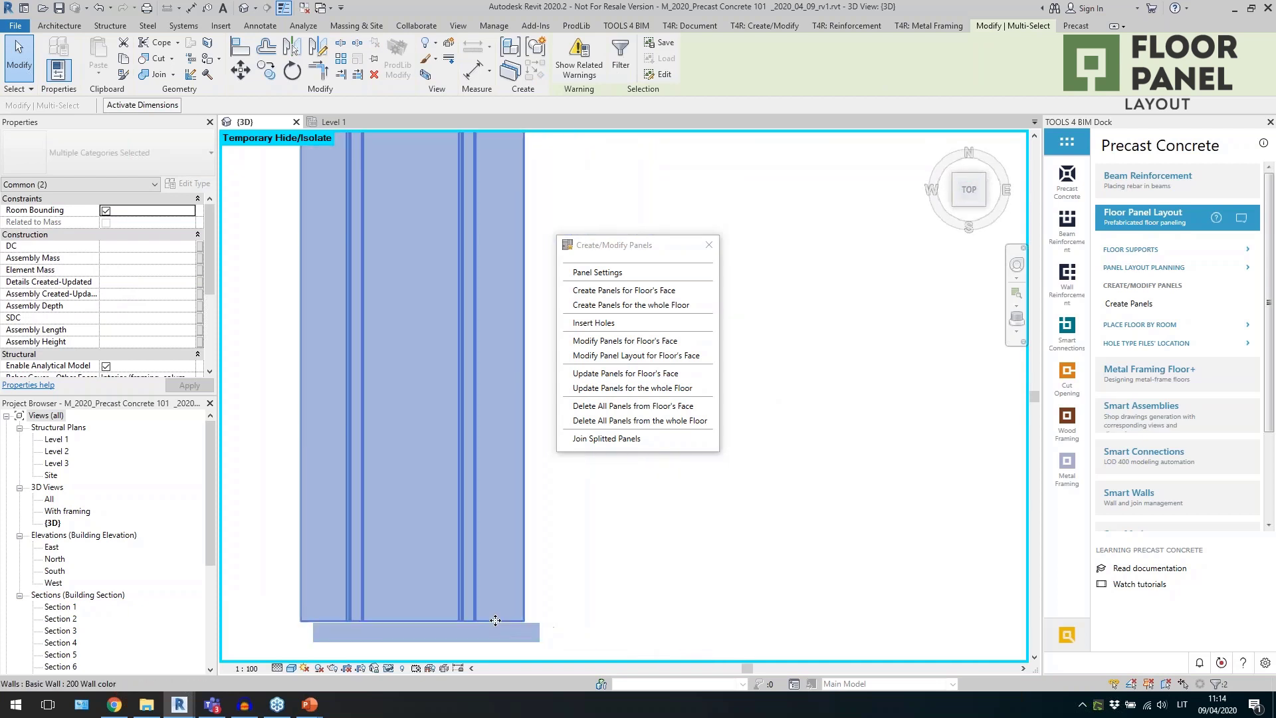
pyautogui.click(388, 668)
pyautogui.click(398, 655)
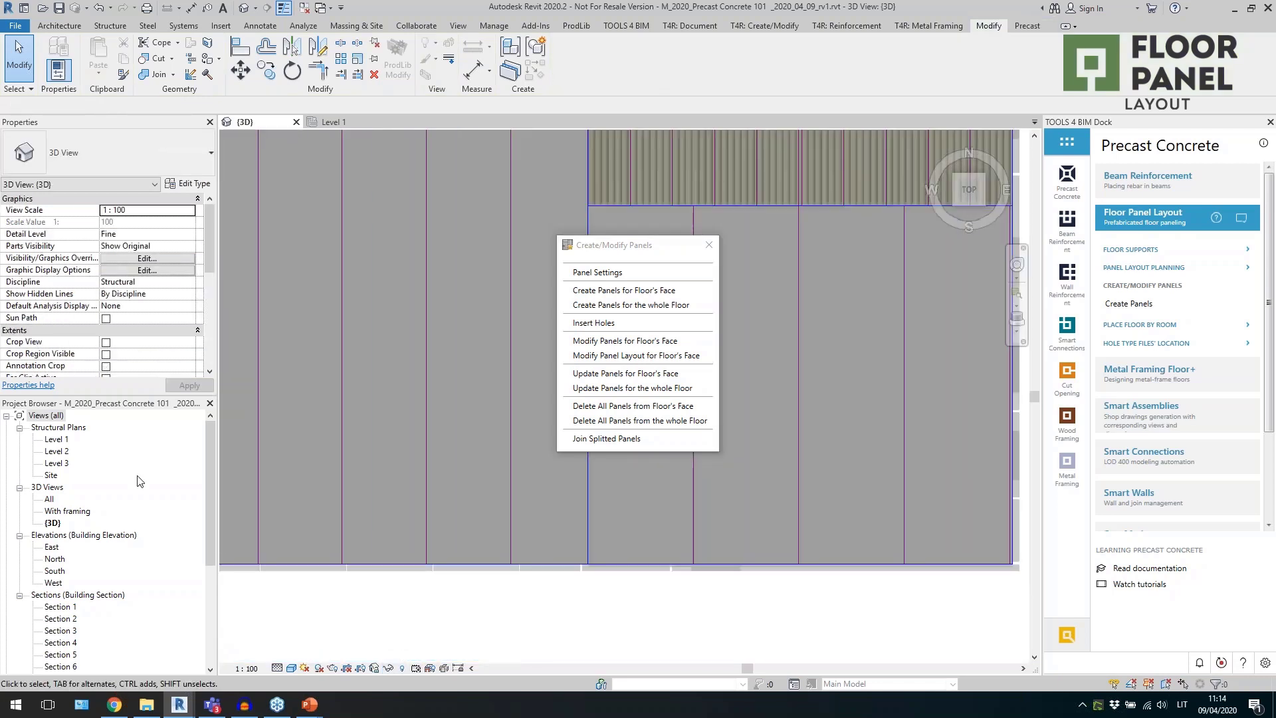
# Open the Level 3 structural plan and go from its section mark to Section 7, at the Solid 100 panel's support near grid A1.
pyautogui.doubleClick(57, 463)
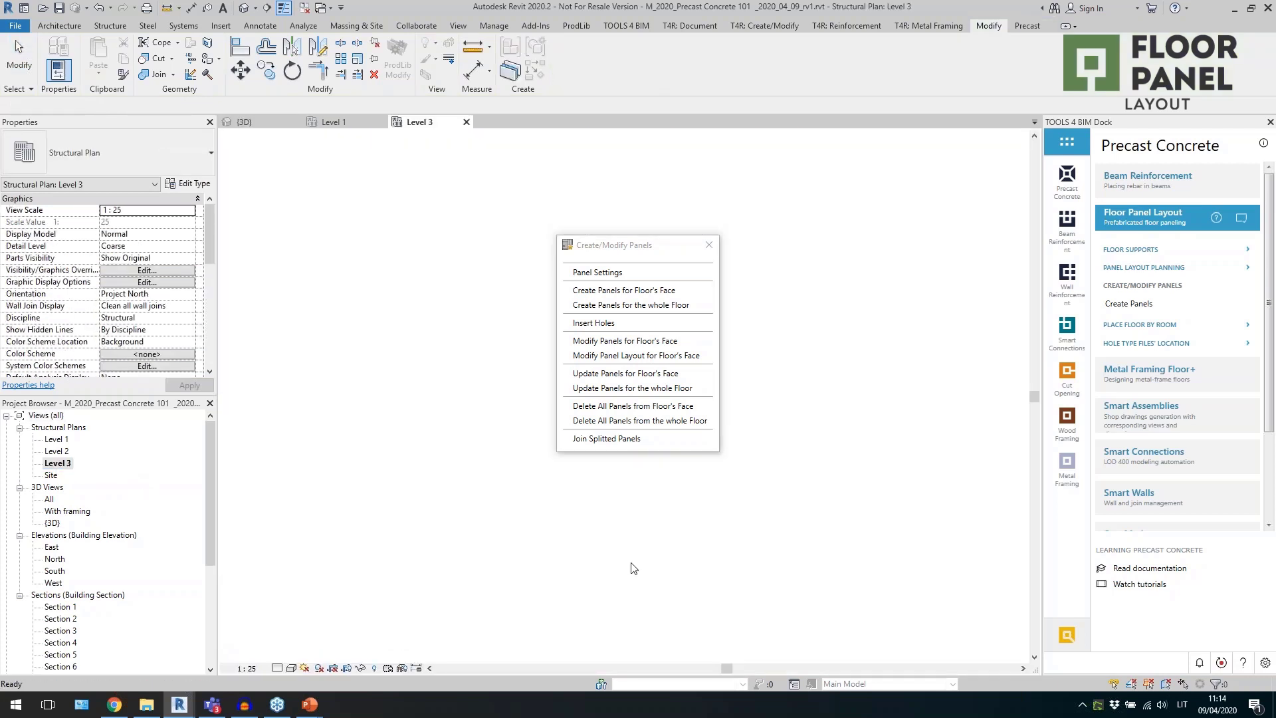
pyautogui.scroll(5, 485, 519)
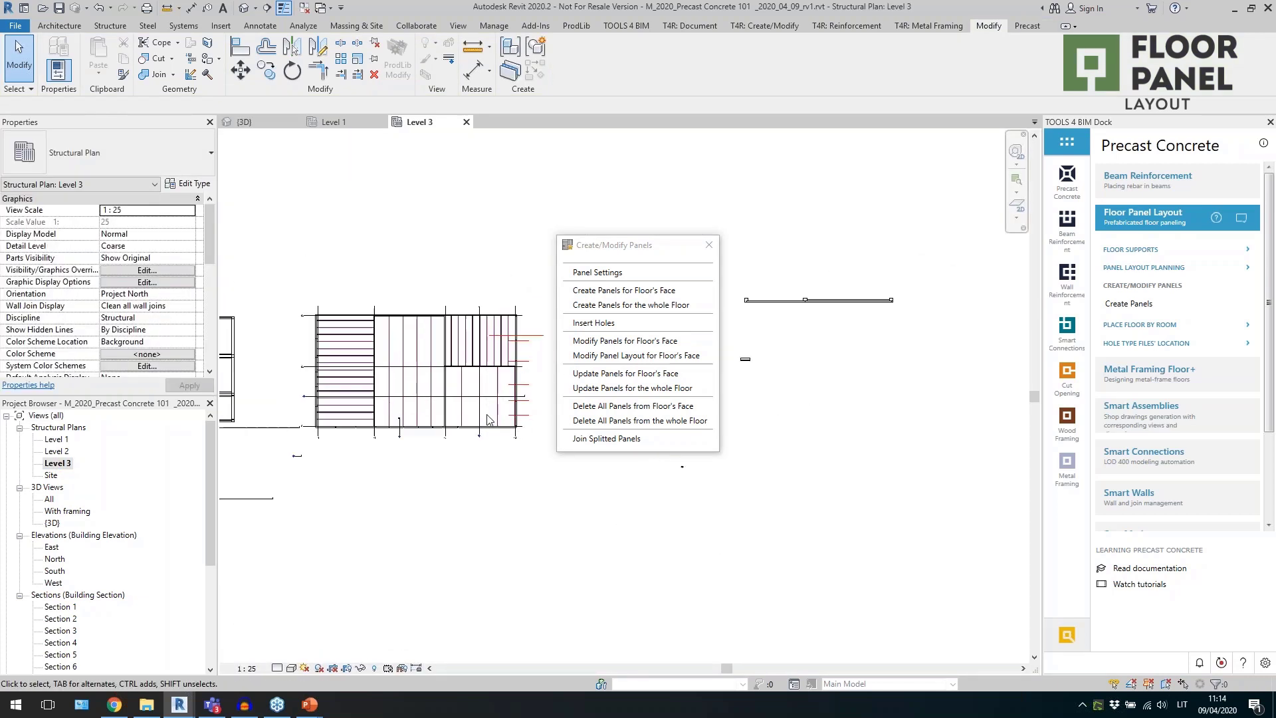
pyautogui.doubleClick(470, 467)
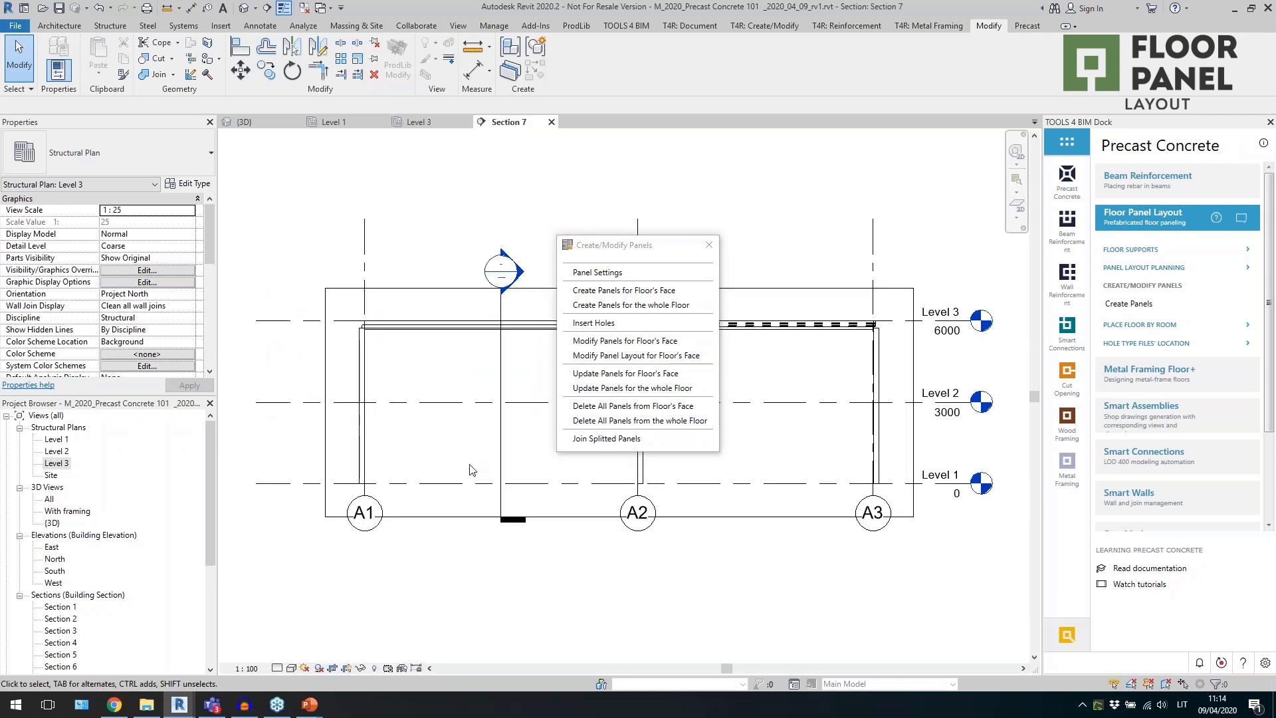
pyautogui.scroll(5, 390, 298)
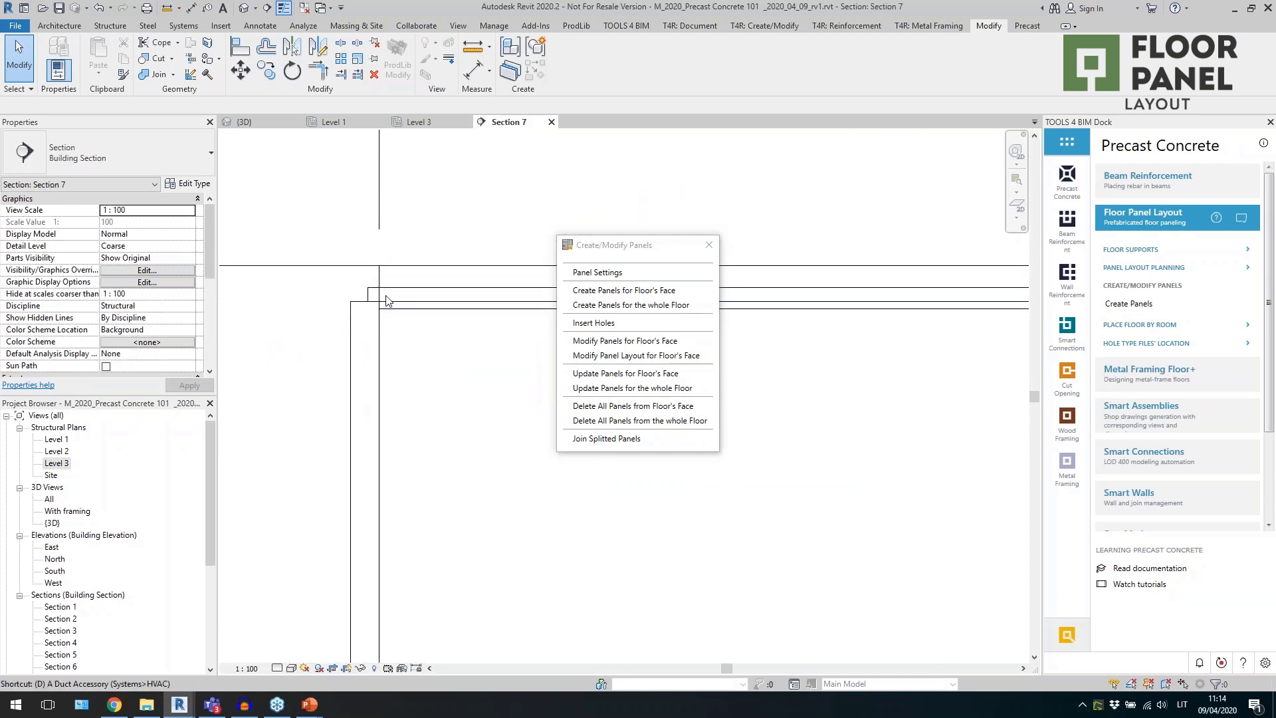
# Dimension the Solid 100 panel's support length from its end to the wall's inner face near grid A1, and select the panel.
pyautogui.press('d')
pyautogui.press('i')
pyautogui.scroll(3, 383, 304)
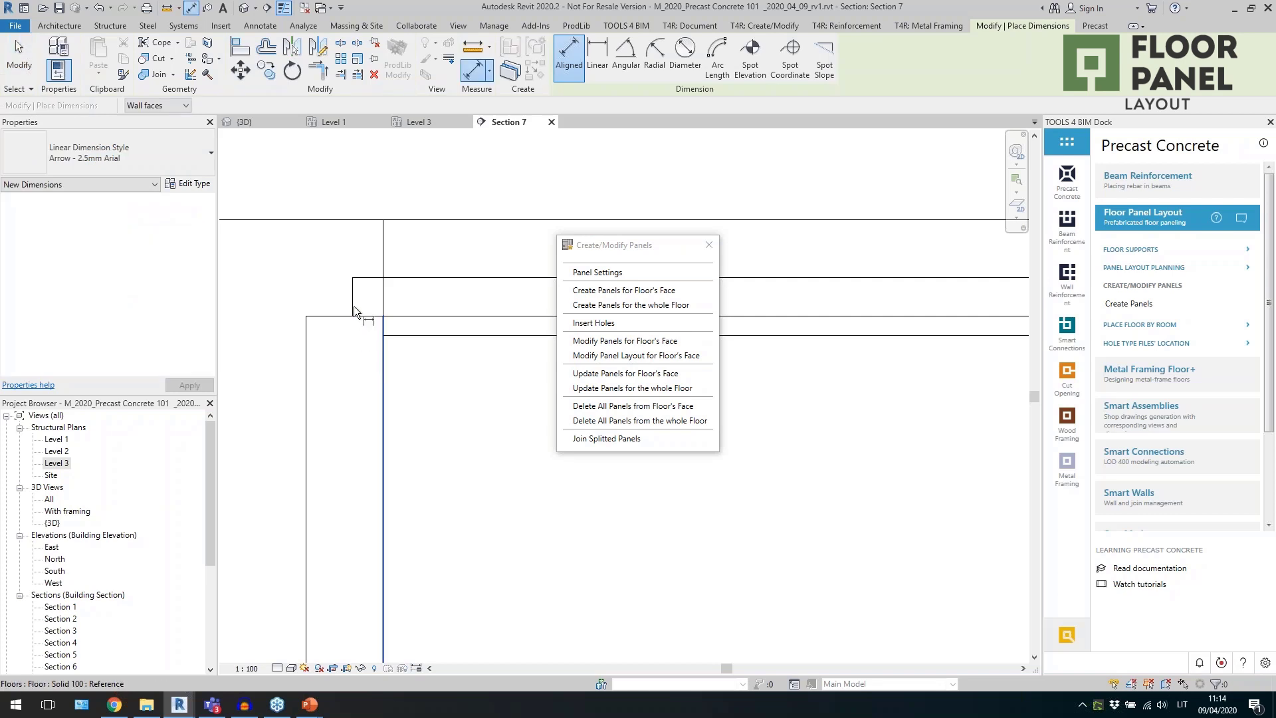
pyautogui.click(353, 308)
pyautogui.click(383, 302)
pyautogui.scroll(-3, 389, 280)
pyautogui.click(393, 267)
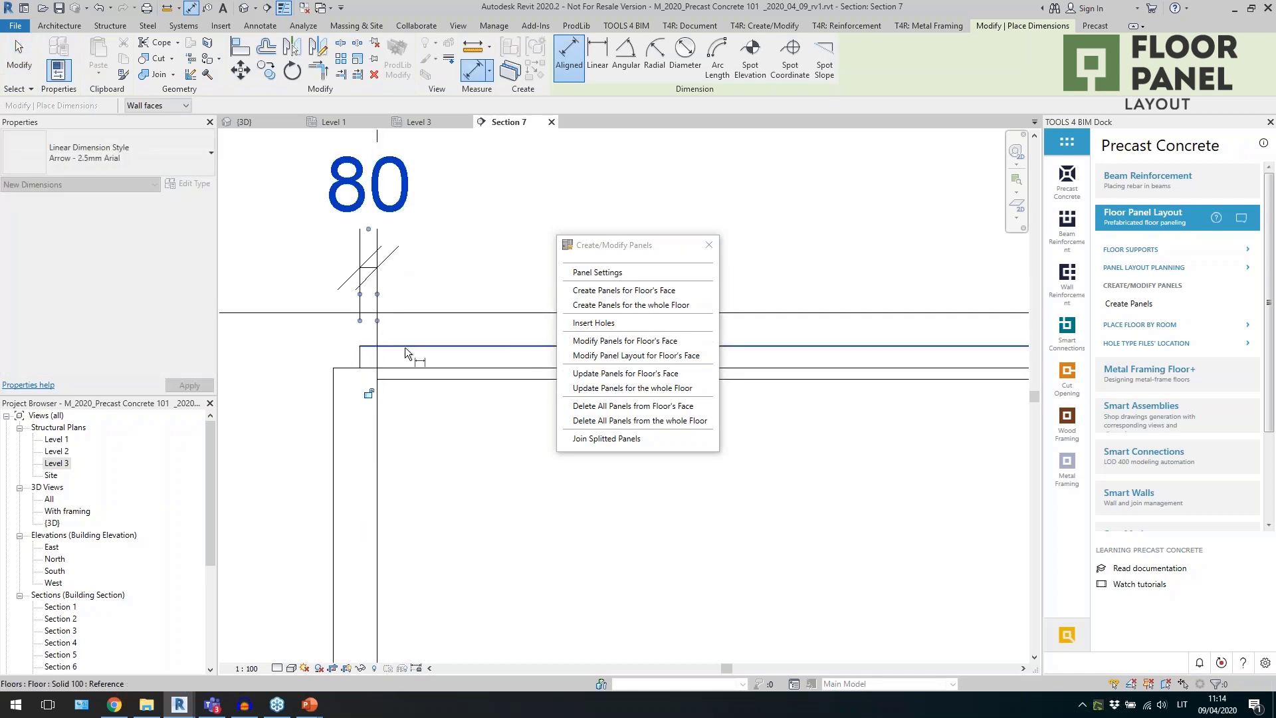
pyautogui.press('Escape')
pyautogui.press('Escape')
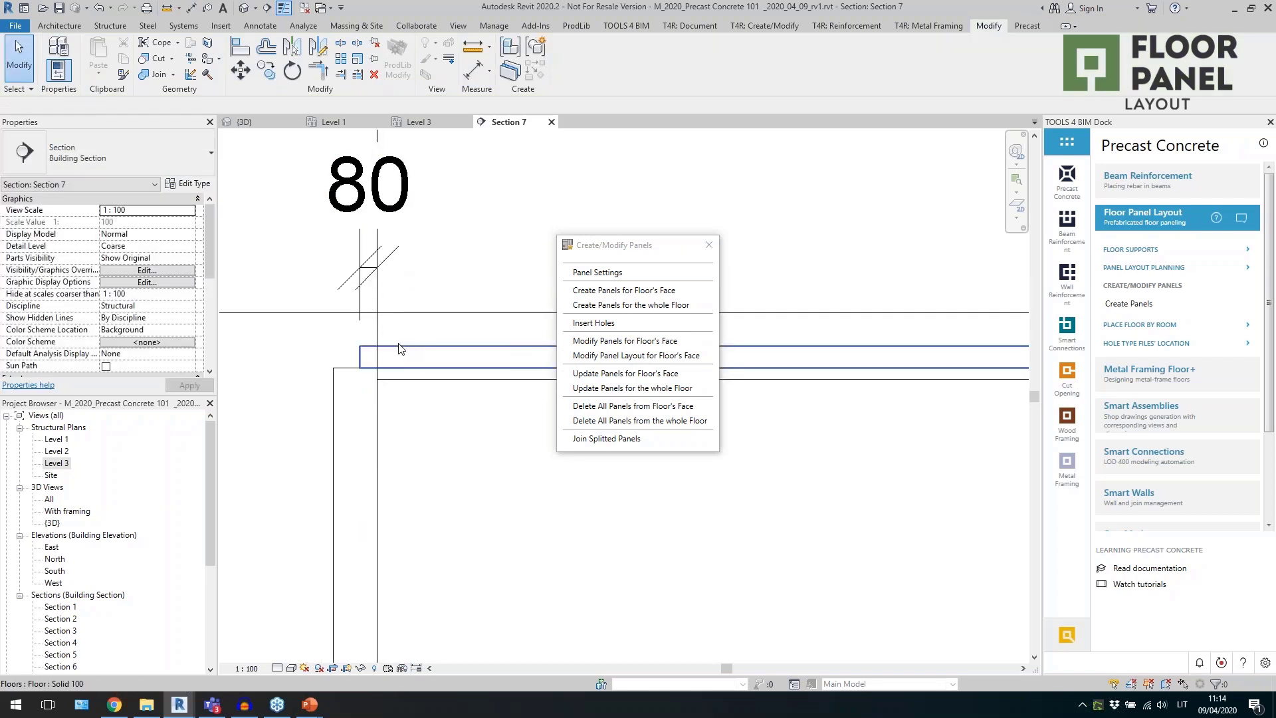
pyautogui.click(362, 357)
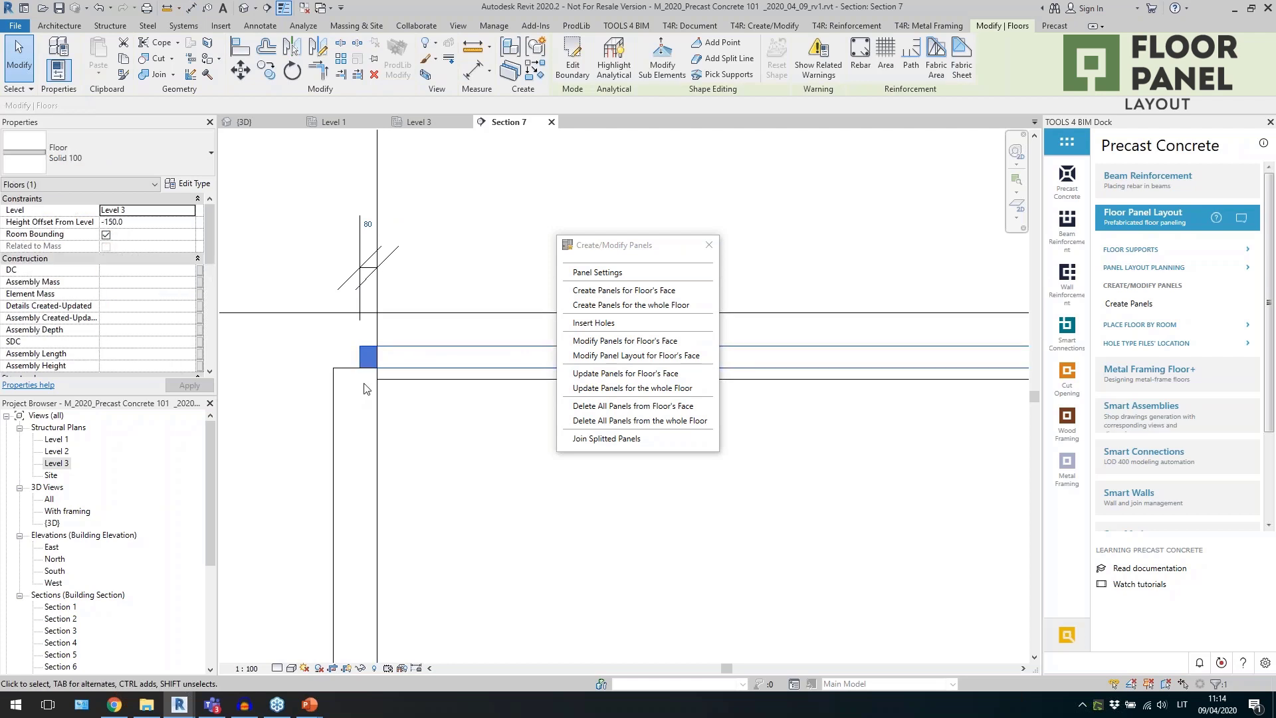
# Check the wall beneath the Solid 100 panel's support, then return to the 3D view and inspect the whole building's floor layout.
pyautogui.click(379, 440)
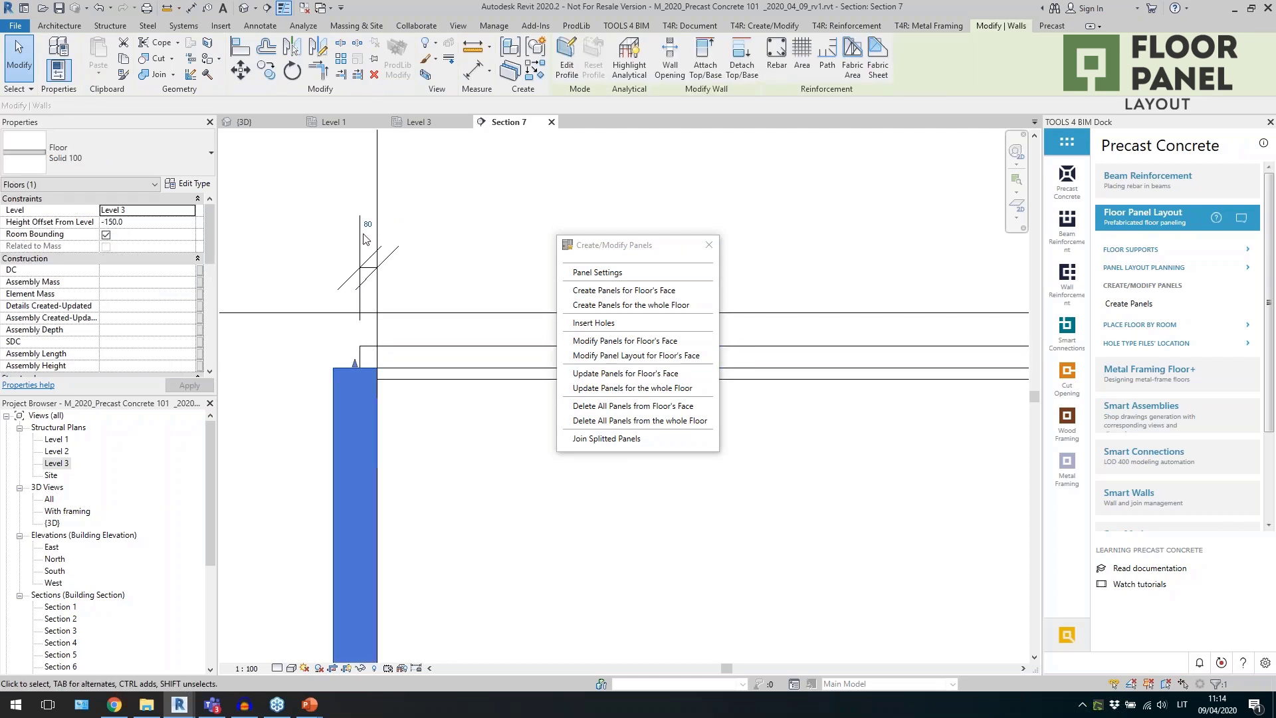
pyautogui.press('Escape')
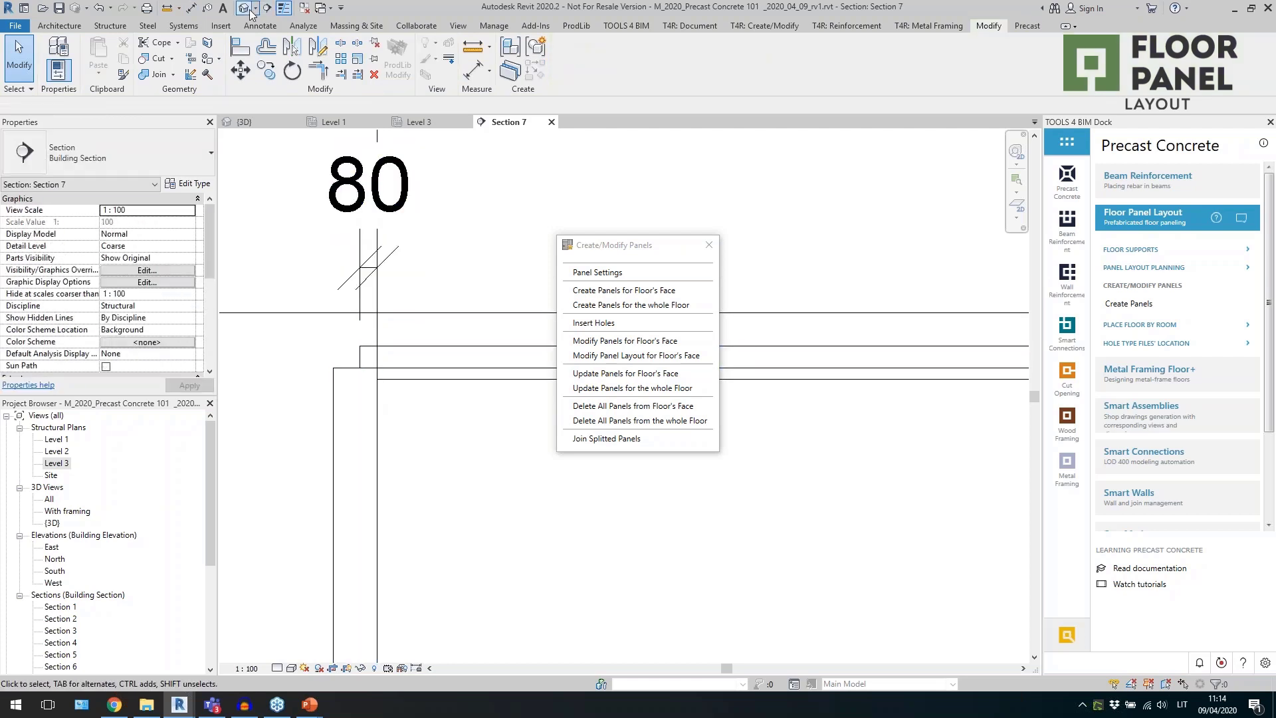
pyautogui.click(244, 7)
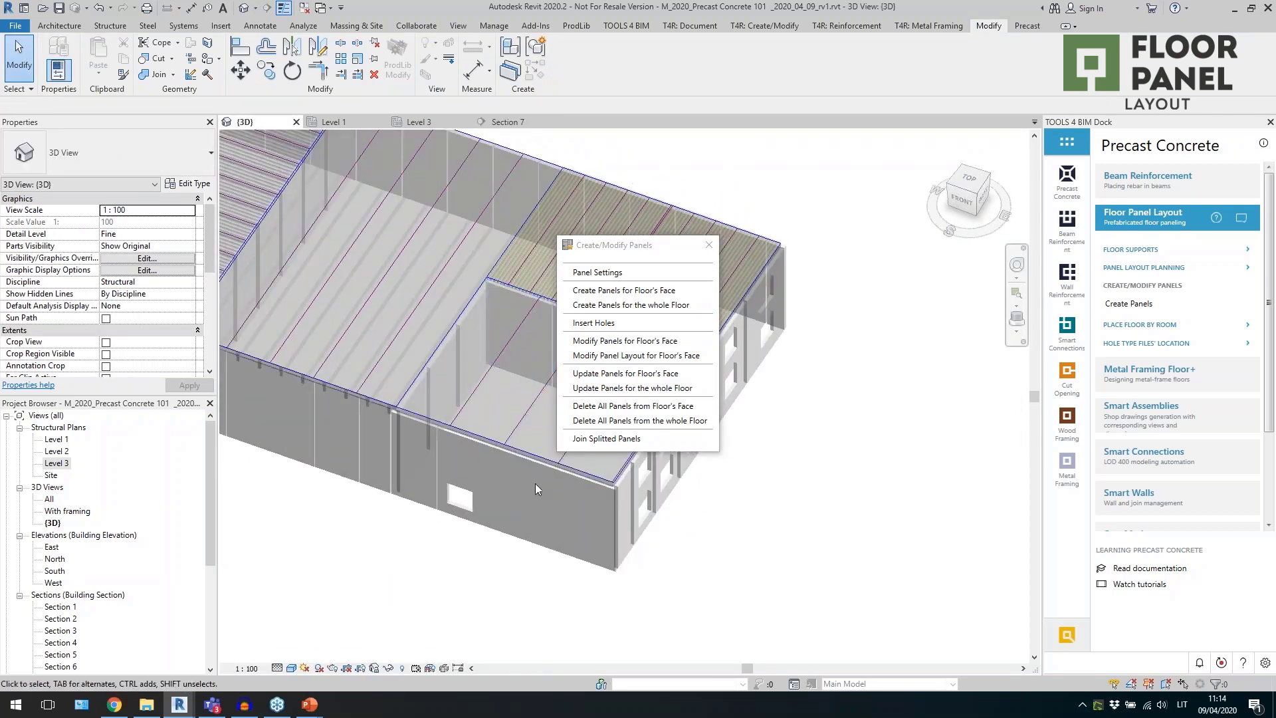
pyautogui.scroll(-2, 535, 484)
pyautogui.moveTo(470, 533); pyautogui.dragTo(744, 381, button='middle')
pyautogui.click(706, 249)
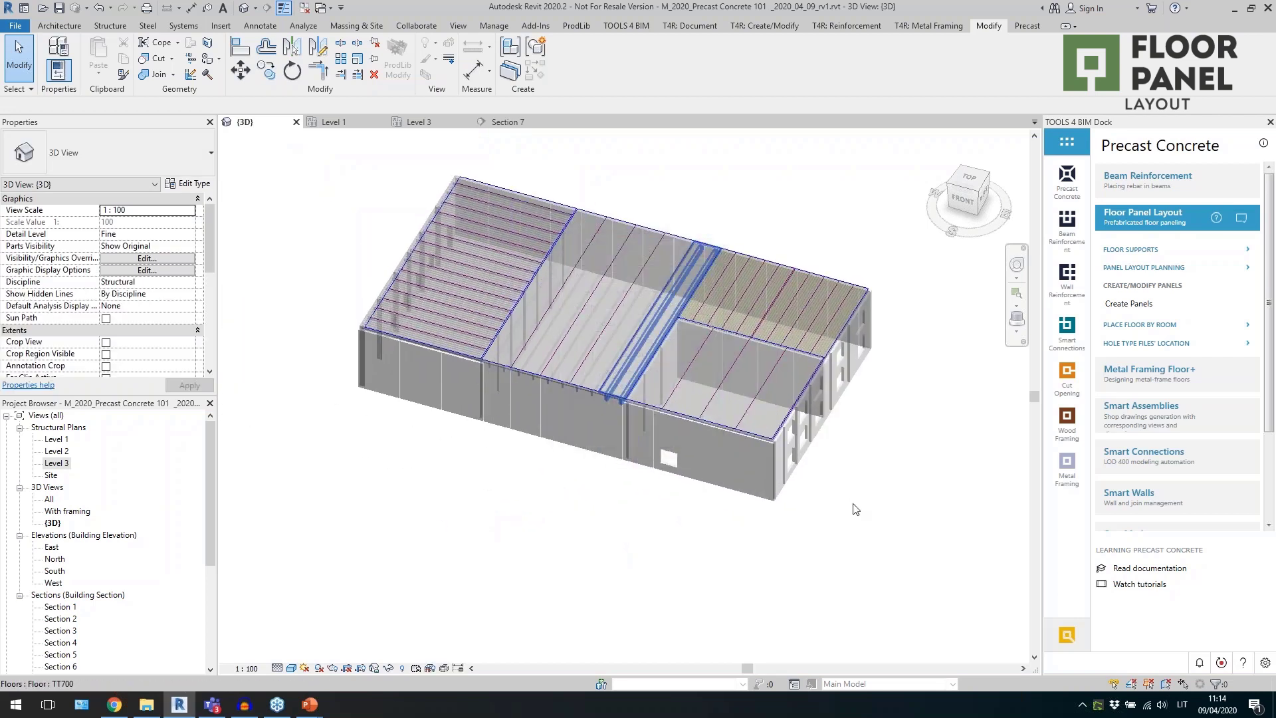
pyautogui.keyDown('shift'); pyautogui.moveTo(723, 504); pyautogui.dragTo(763, 516, button='middle'); pyautogui.keyUp('shift')
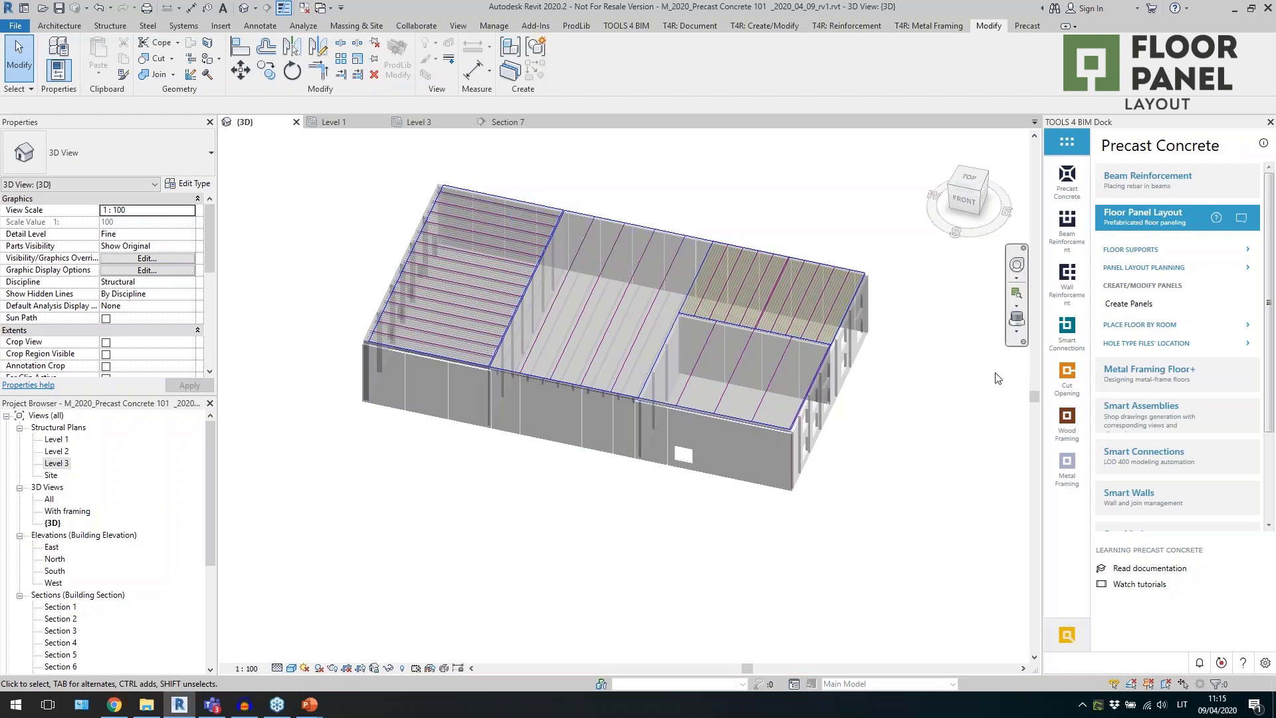
# Open the Smart Connections configuration for walls and review its line-based and point-based detail rules and the configuration group assignment.
pyautogui.click(1144, 225)
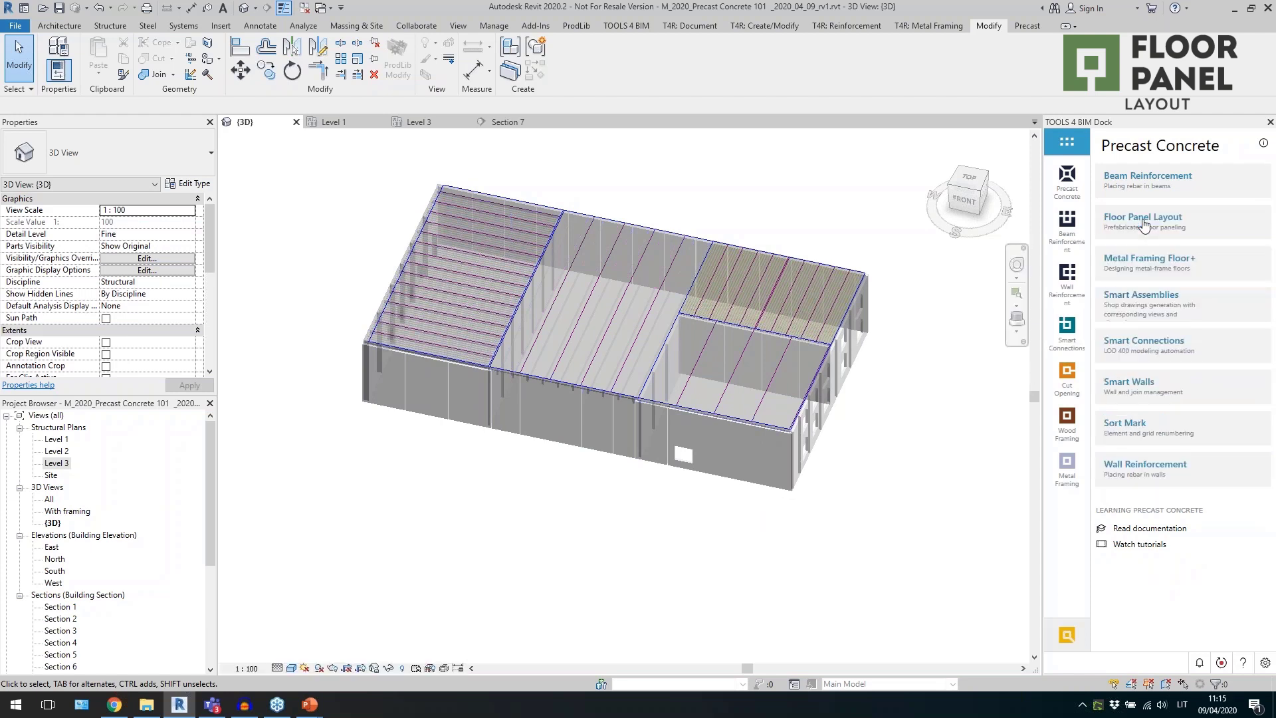
pyautogui.click(1144, 349)
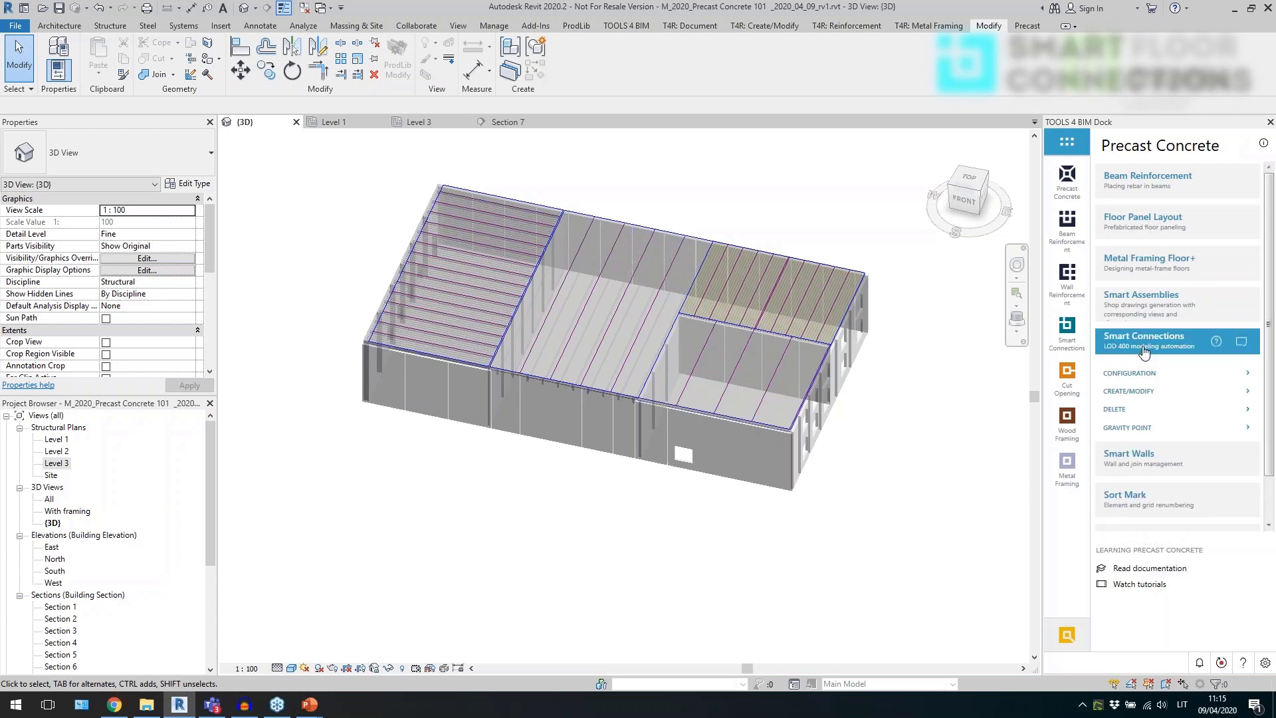
pyautogui.scroll(4, 831, 506)
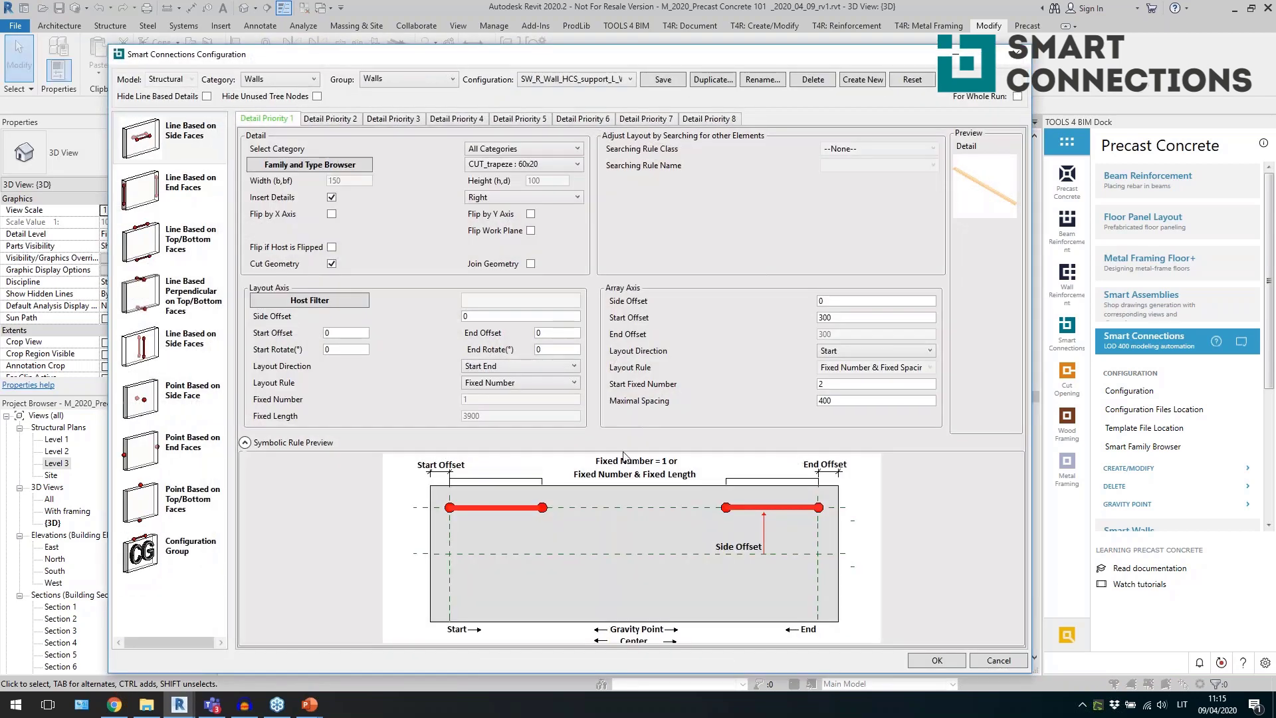
pyautogui.click(197, 154)
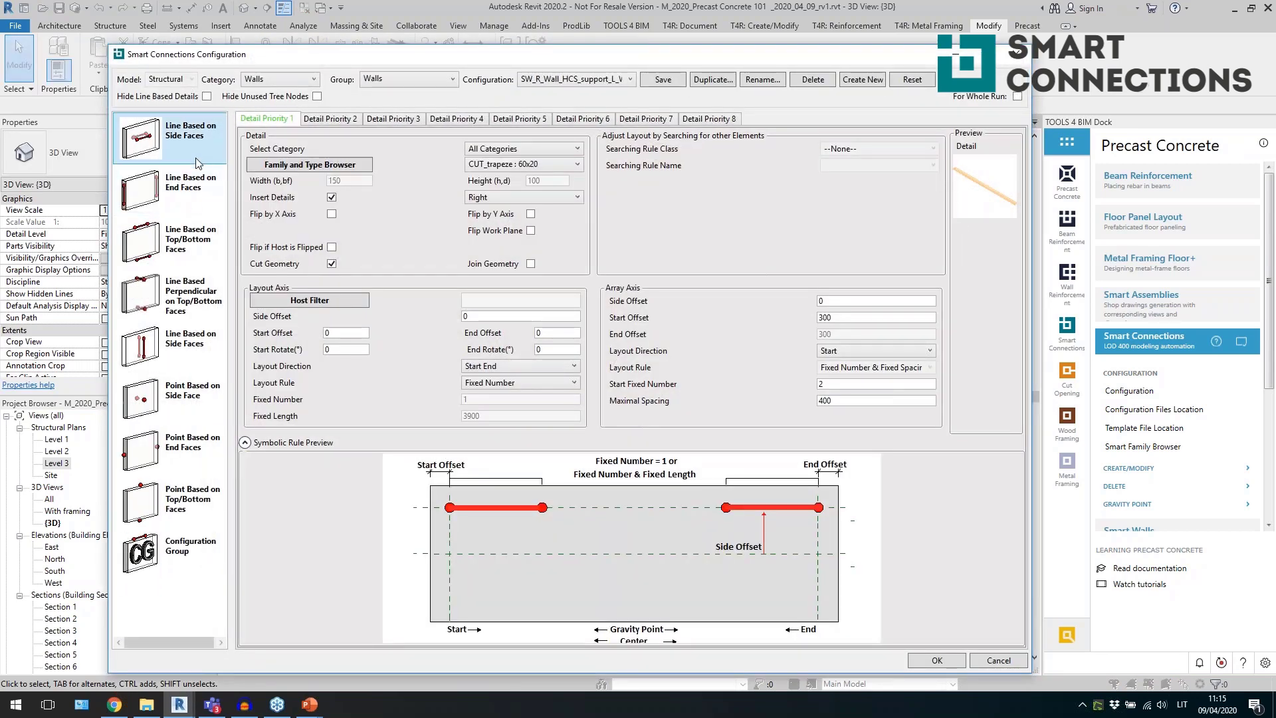
pyautogui.click(191, 230)
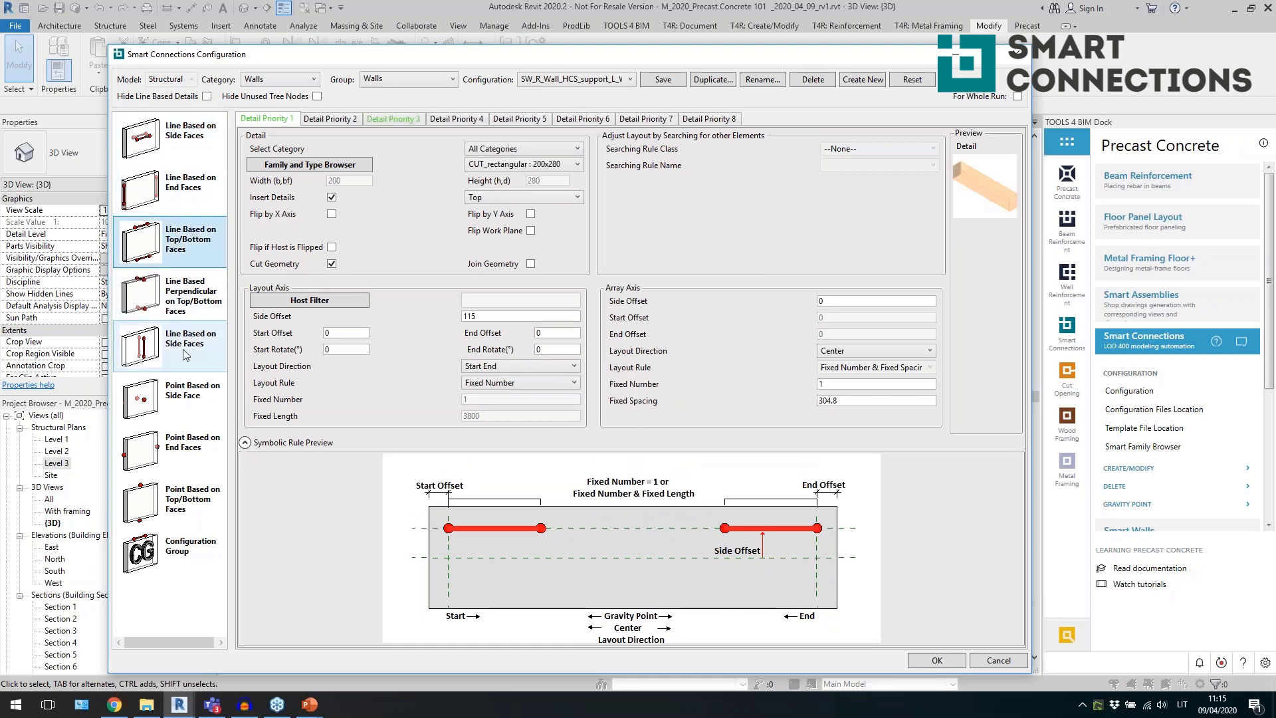
pyautogui.click(171, 362)
pyautogui.click(182, 397)
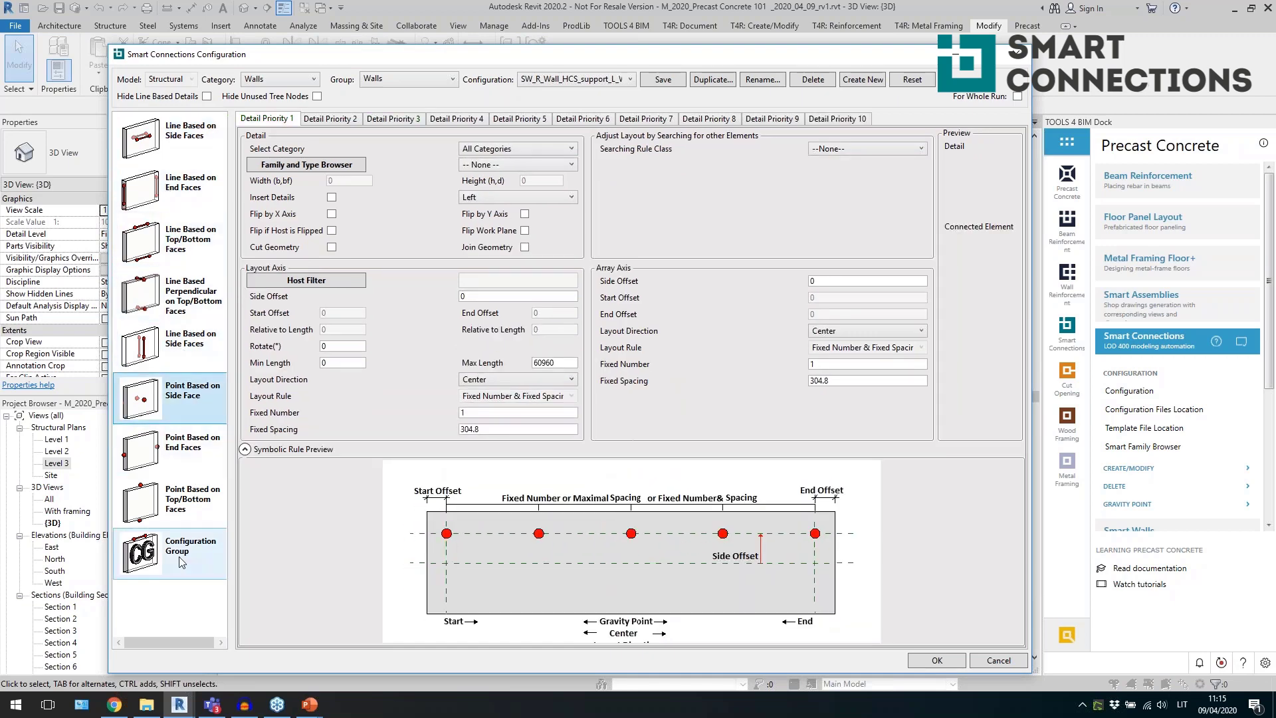
pyautogui.click(181, 570)
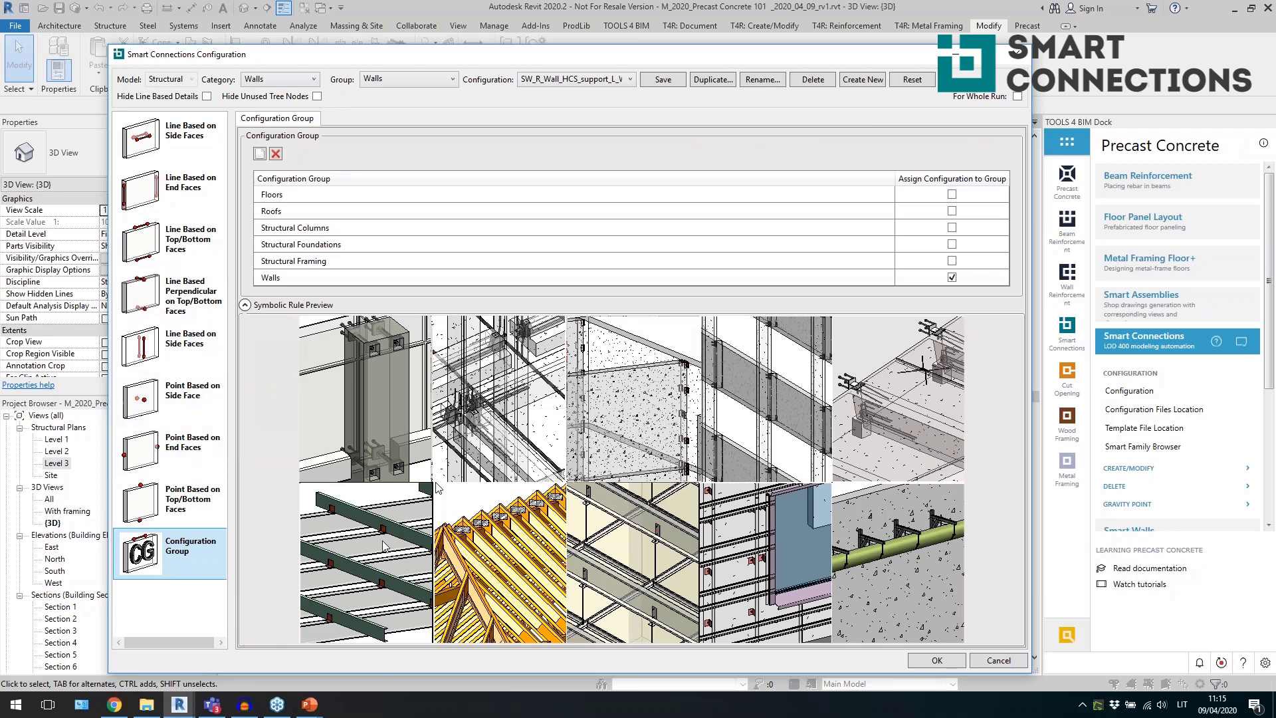
# Choose the structural connection family Plate embeded: Embeded PL 200x200 for the first point-based side face detail.
pyautogui.click(176, 400)
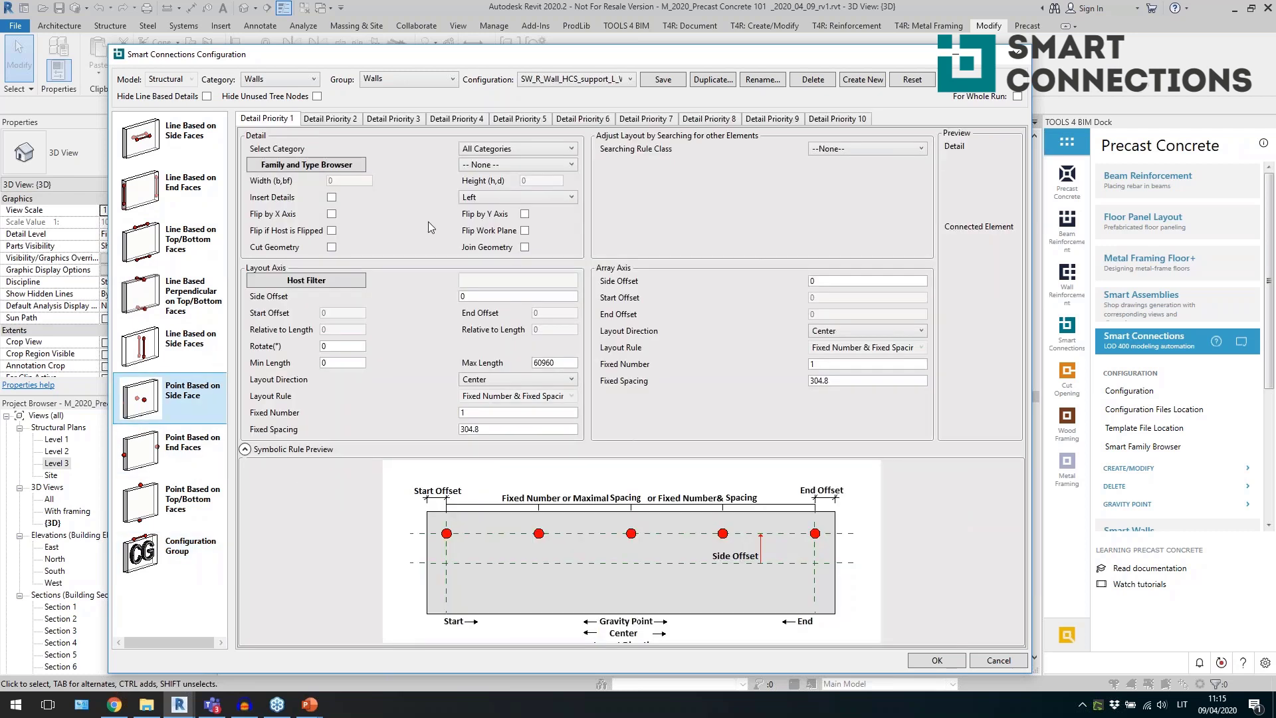
pyautogui.click(339, 165)
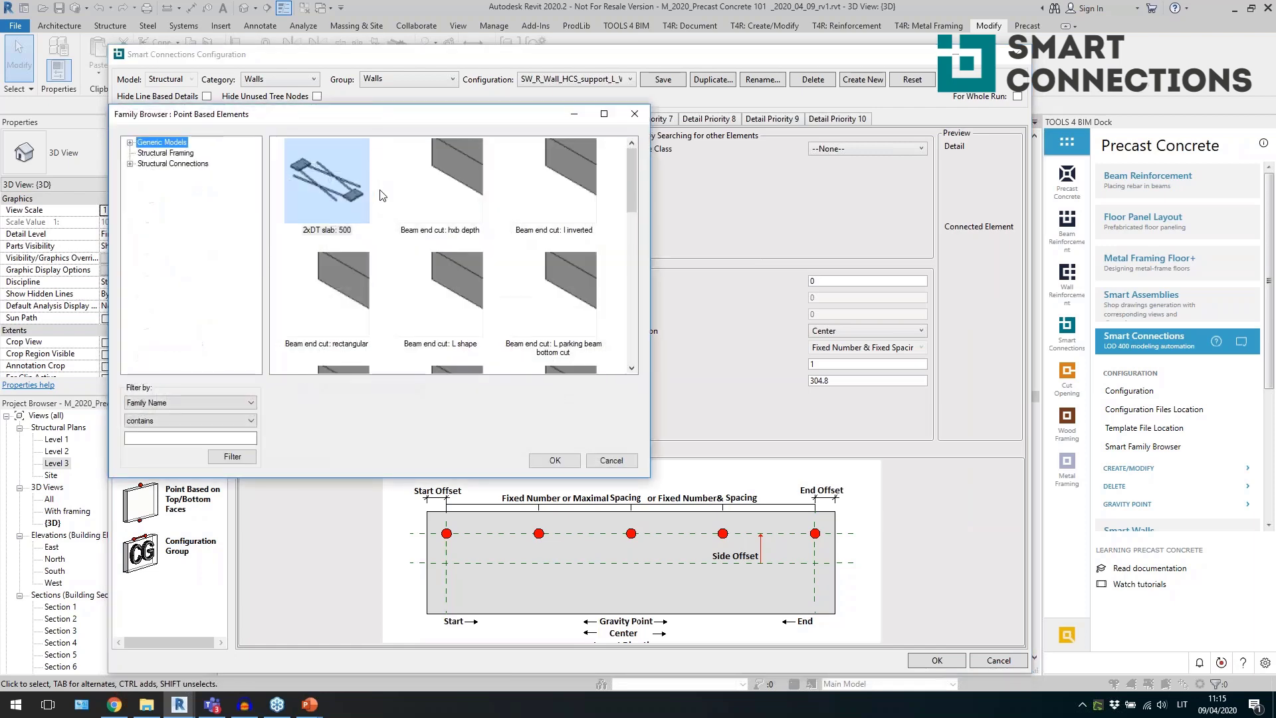
pyautogui.scroll(-10, 356, 255)
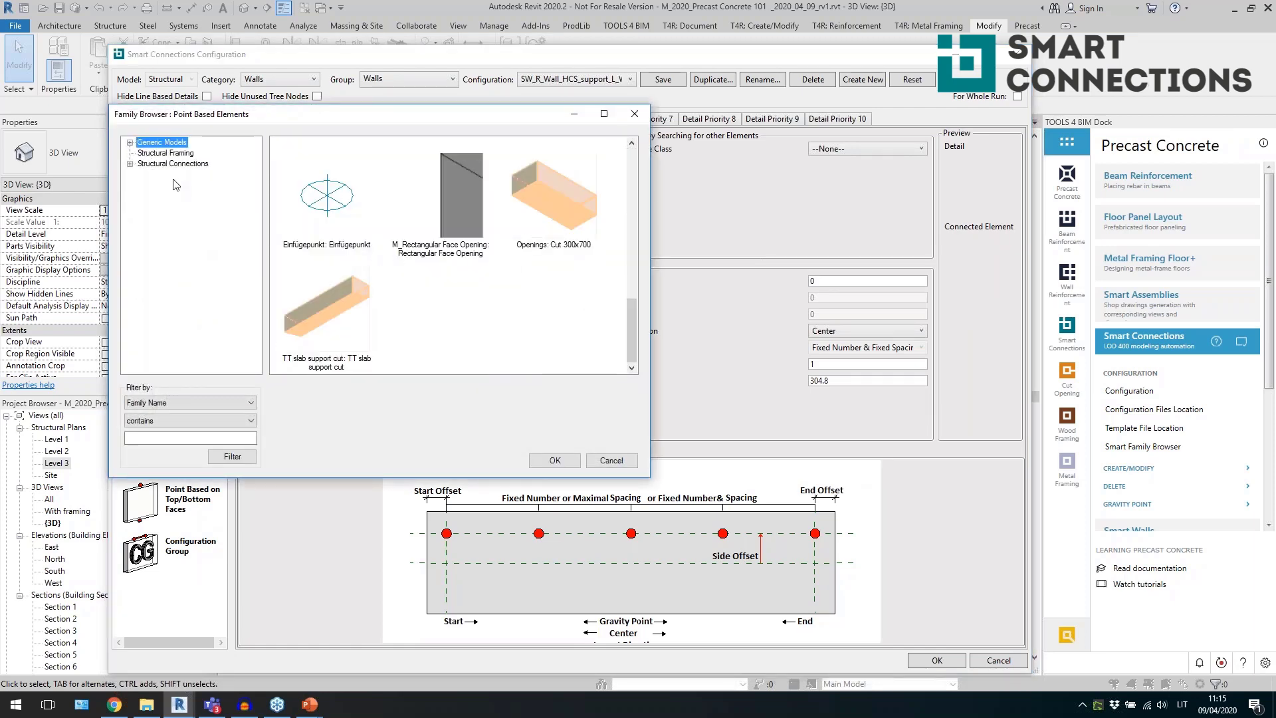
pyautogui.click(183, 165)
pyautogui.scroll(-5, 557, 336)
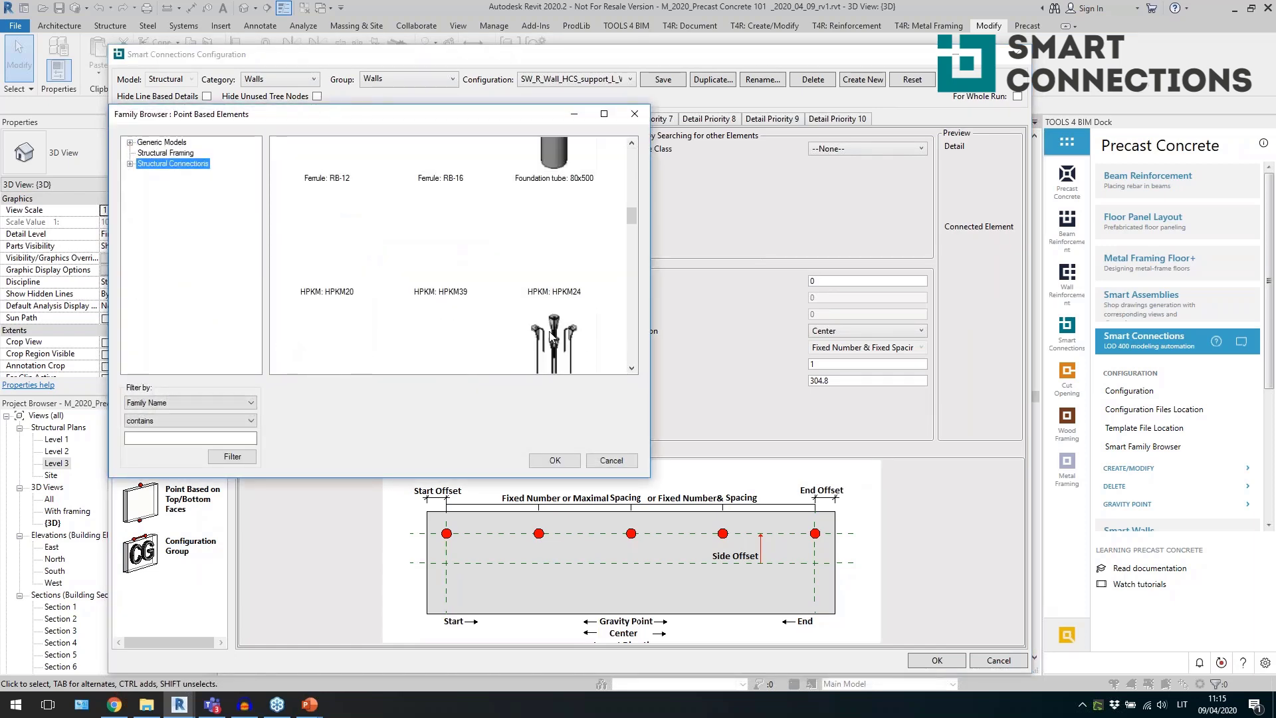
pyautogui.scroll(-3, 547, 326)
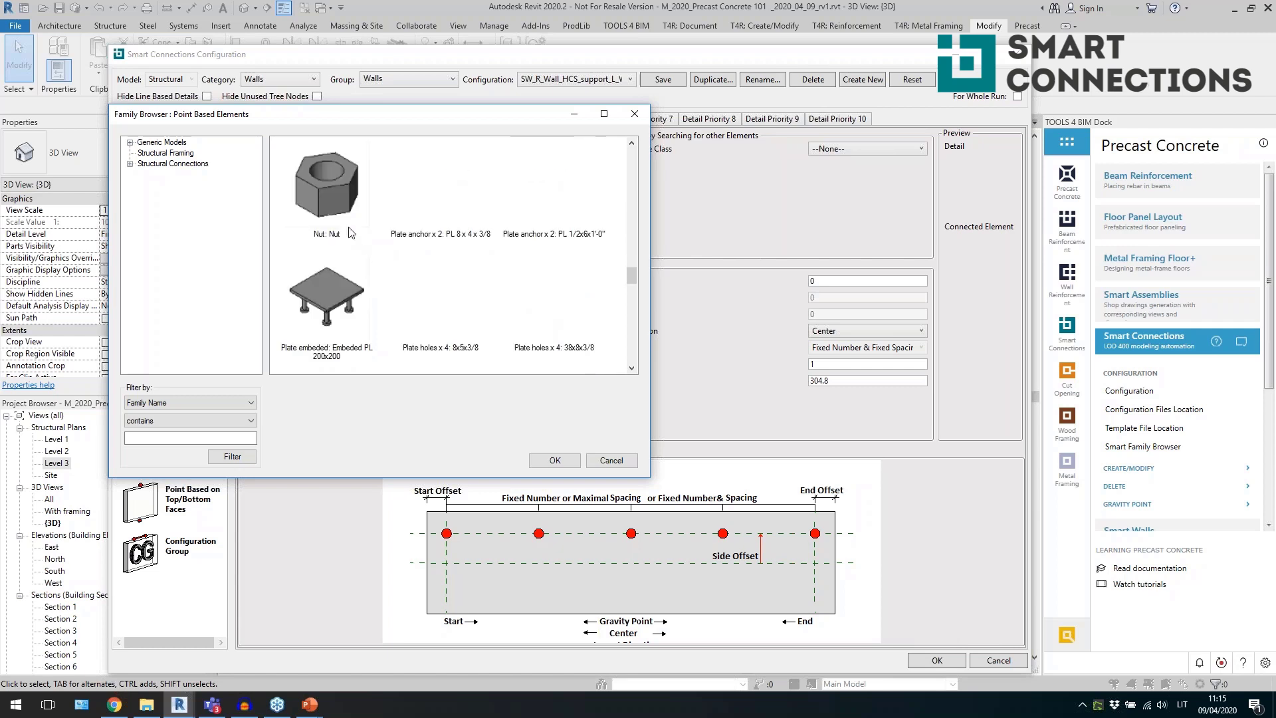
pyautogui.click(344, 305)
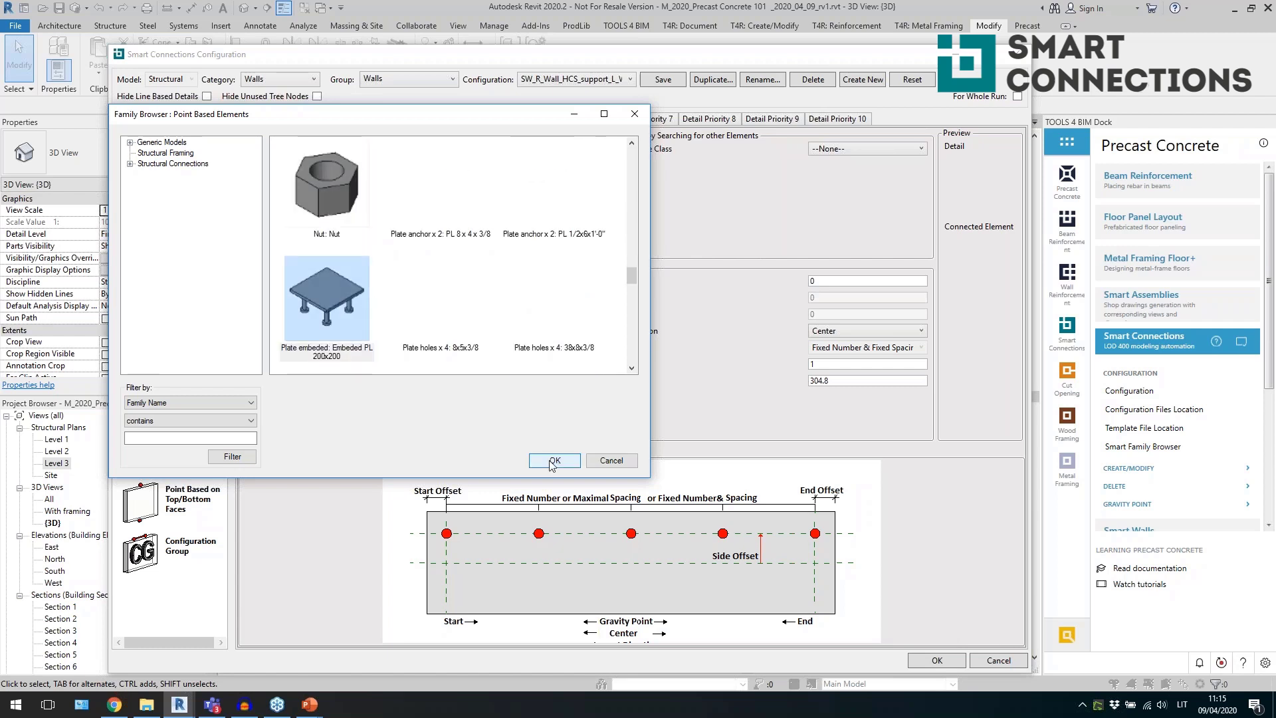
pyautogui.click(555, 460)
# Review the detail's face and layout direction options and the other detail priorities, then close the configuration without saving.
pyautogui.click(494, 198)
pyautogui.click(542, 381)
pyautogui.click(542, 381)
pyautogui.click(506, 406)
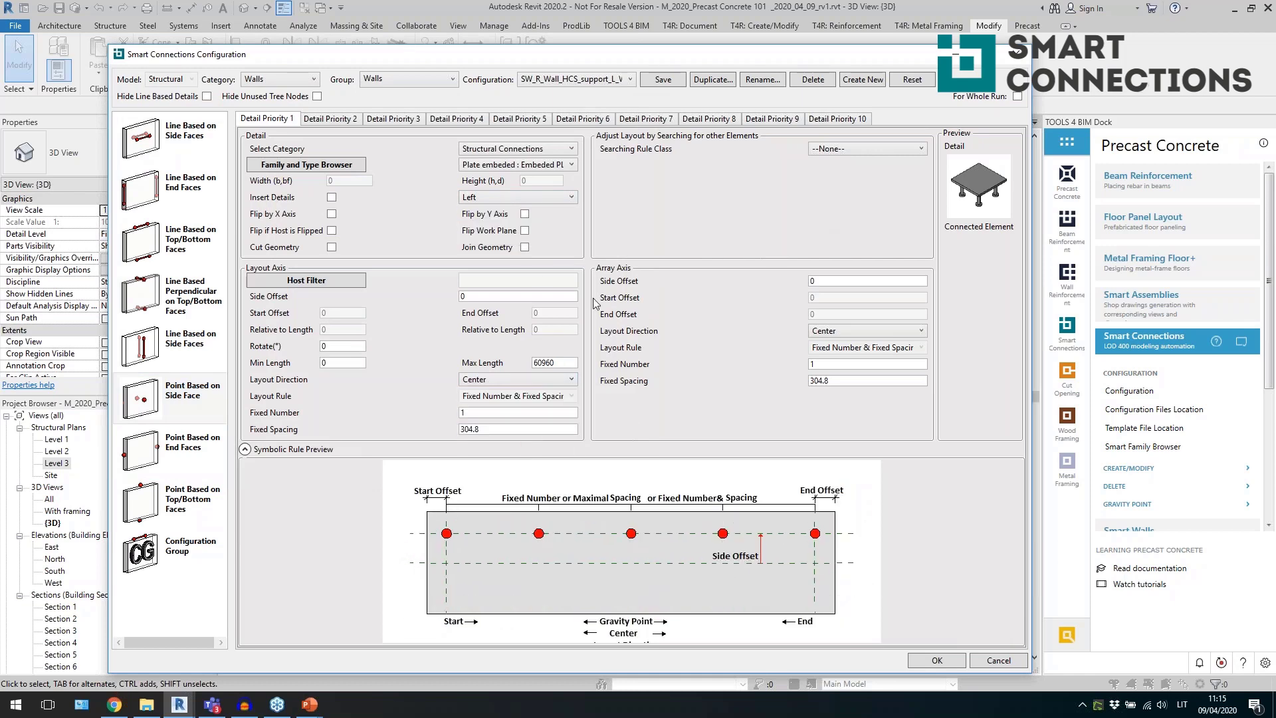
pyautogui.click(402, 120)
pyautogui.click(460, 120)
pyautogui.click(498, 121)
pyautogui.click(1022, 54)
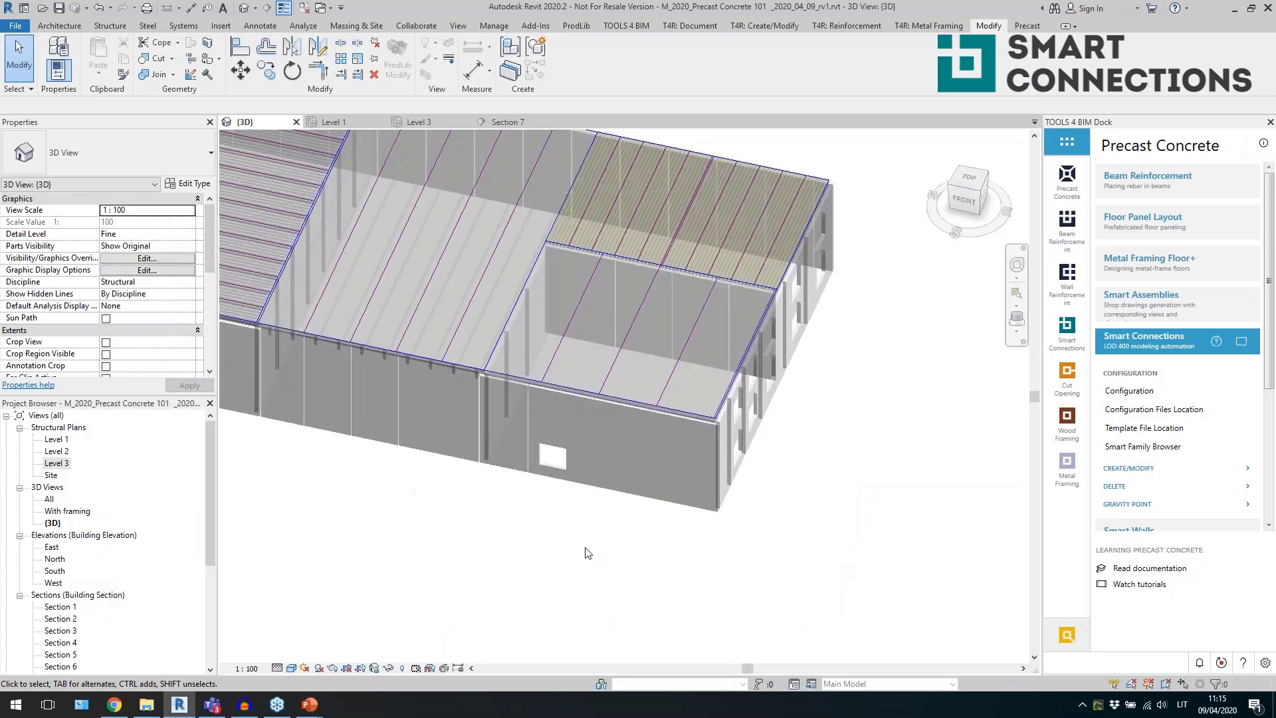
# Select the wall panels around the front corner bay and filter out the windows so only walls stay selected.
pyautogui.scroll(1, 771, 509)
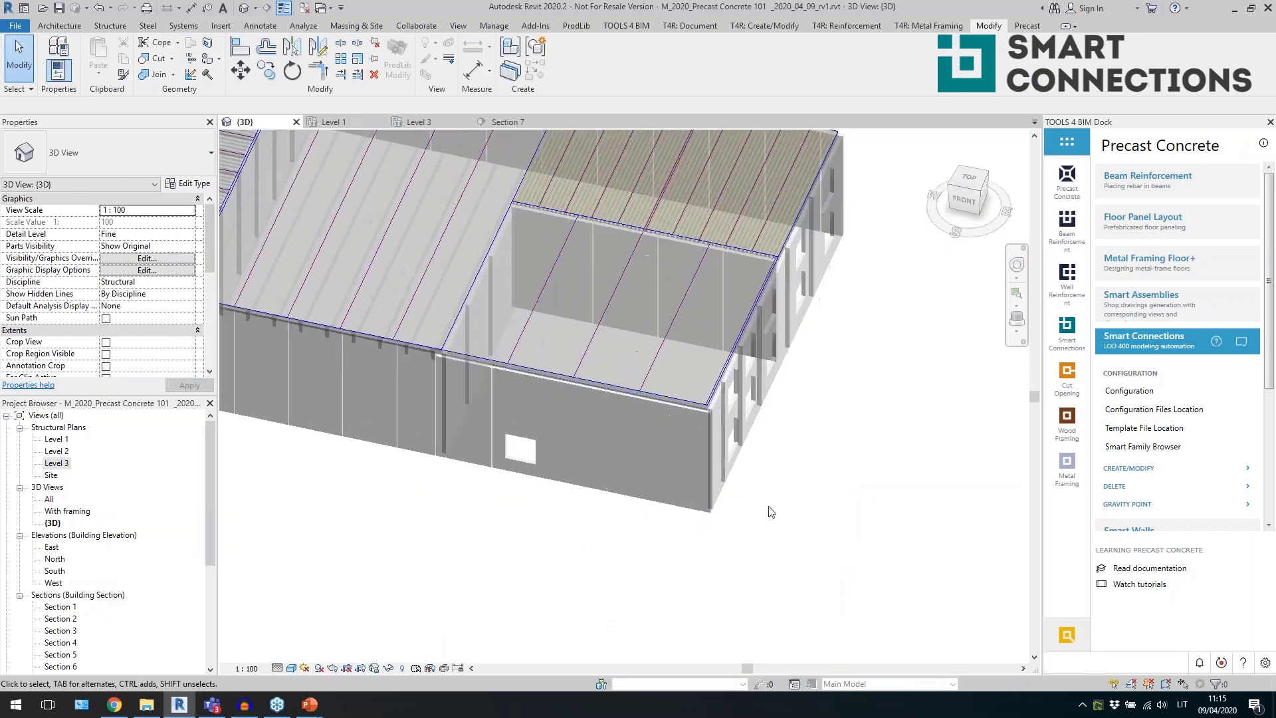
pyautogui.moveTo(752, 558); pyautogui.dragTo(460, 416)
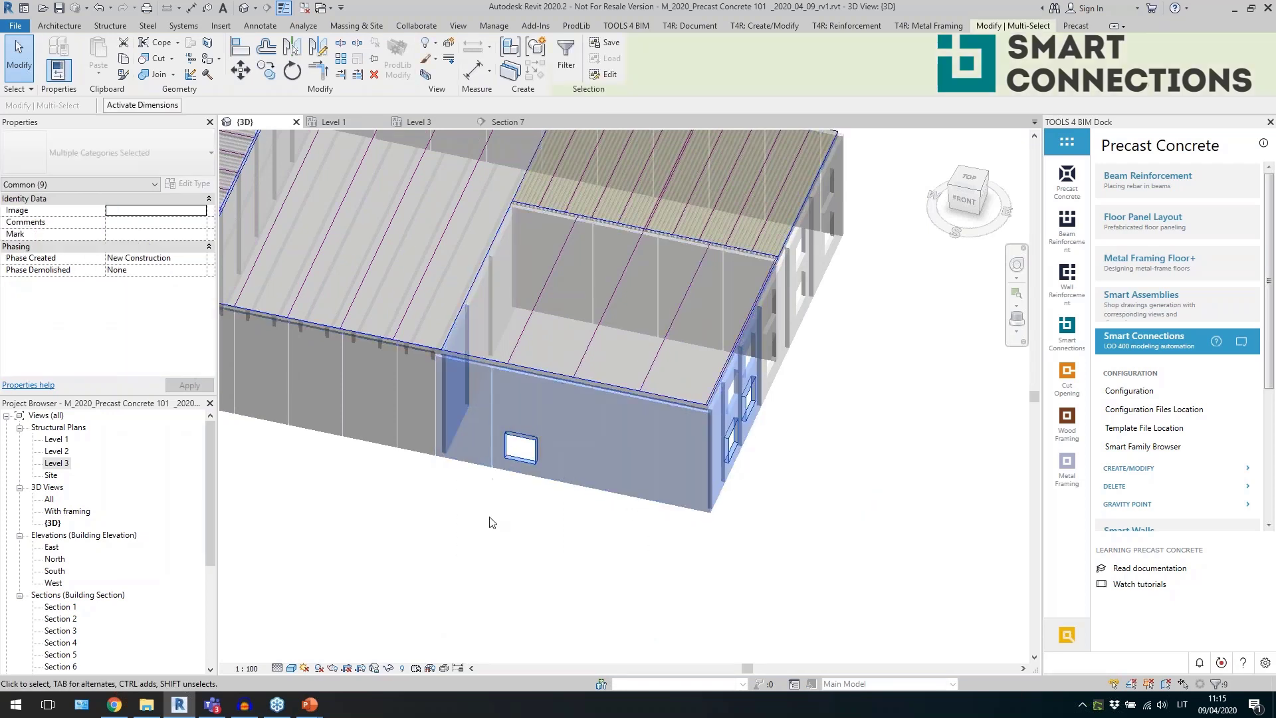
pyautogui.click(565, 60)
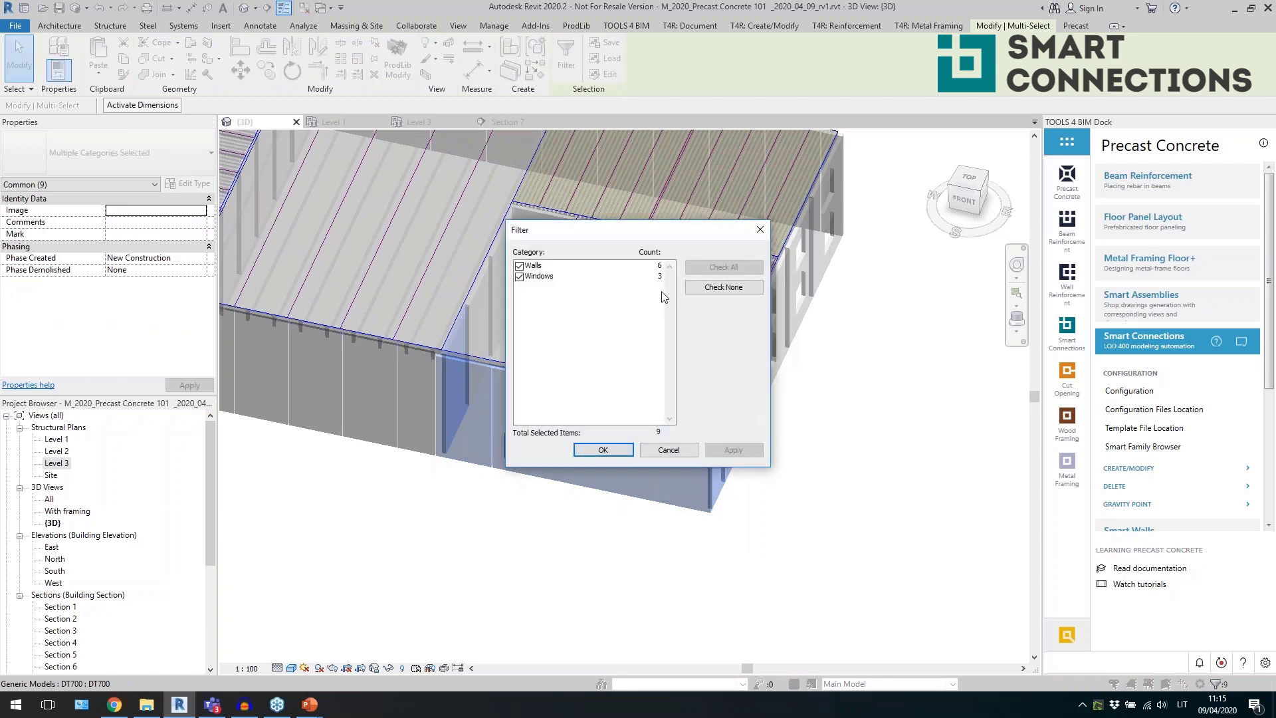
pyautogui.click(702, 288)
pyautogui.click(519, 266)
pyautogui.click(603, 450)
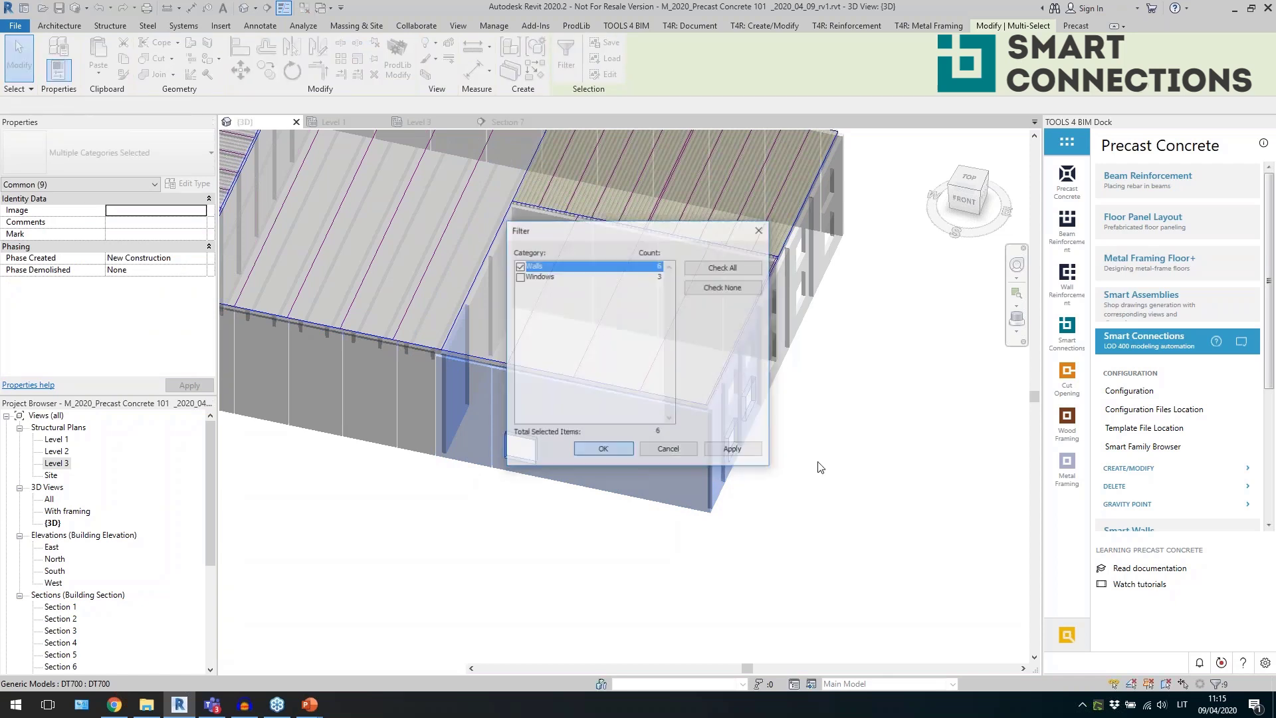
# Insert connection details into the selected walls using the LTEND_Massive walls configuration, then clear the selection.
pyautogui.click(1136, 472)
pyautogui.scroll(-1, 1139, 411)
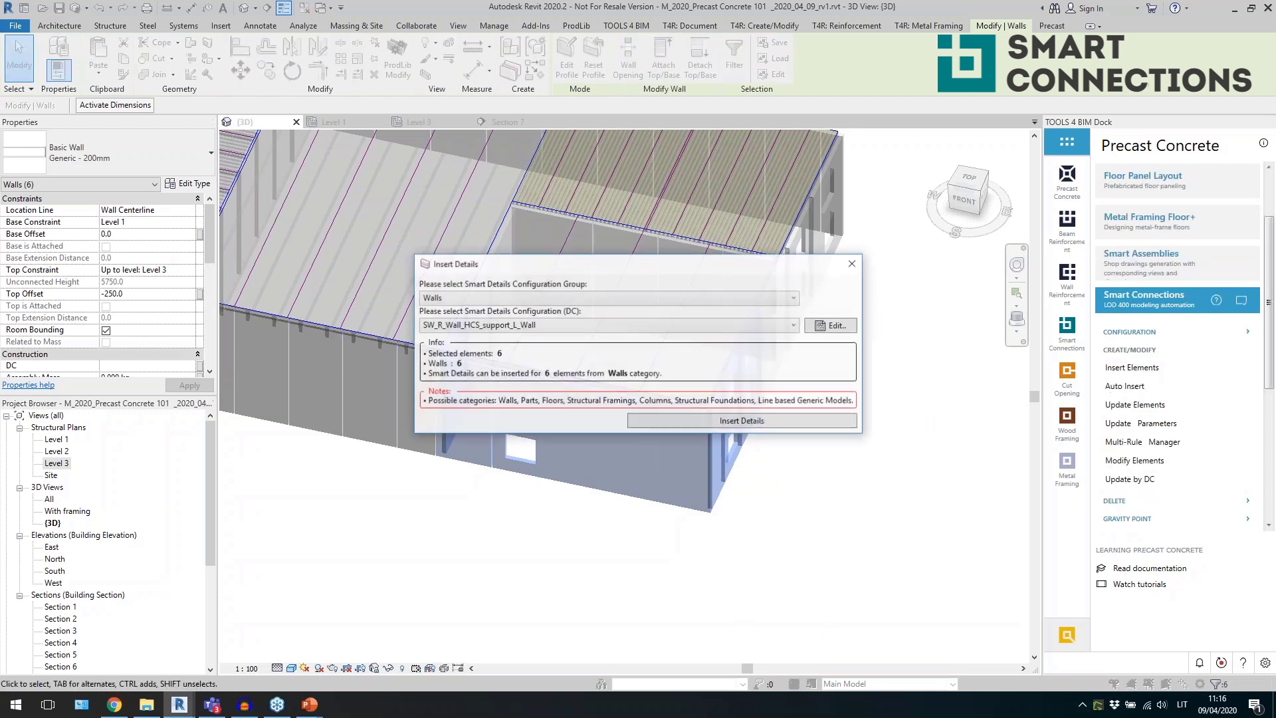
pyautogui.click(585, 325)
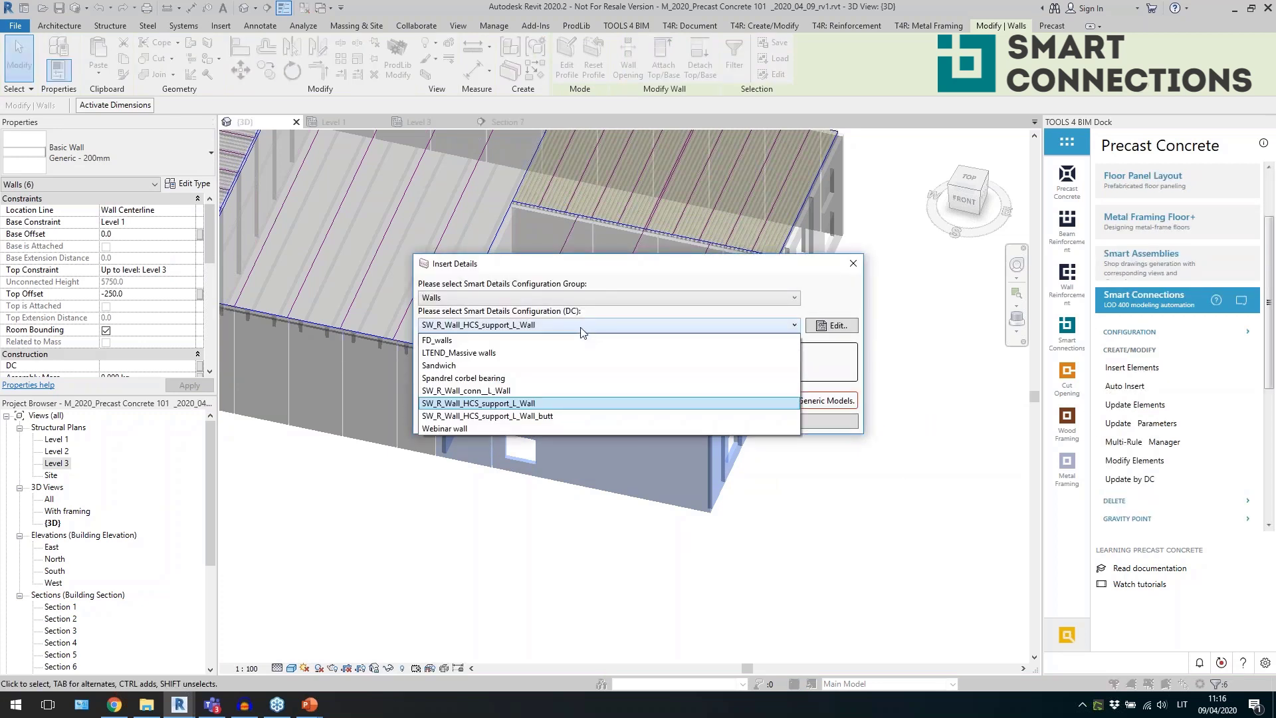
pyautogui.click(556, 358)
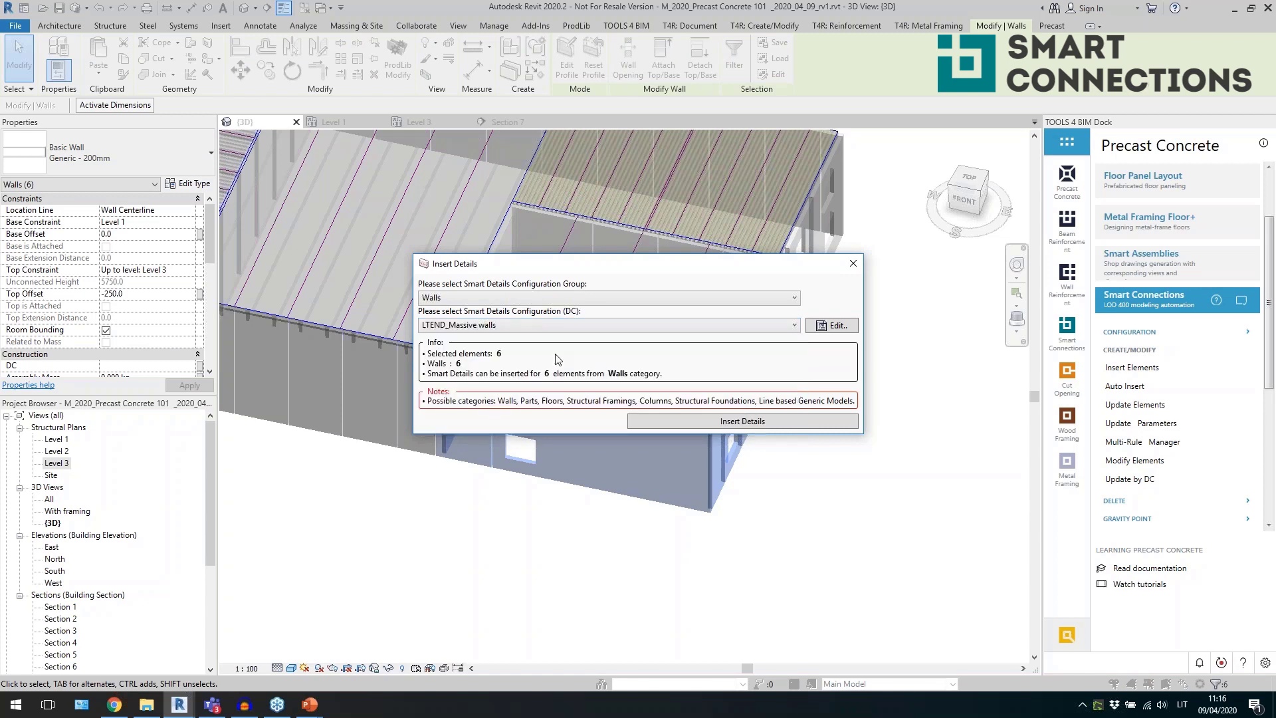
pyautogui.click(666, 424)
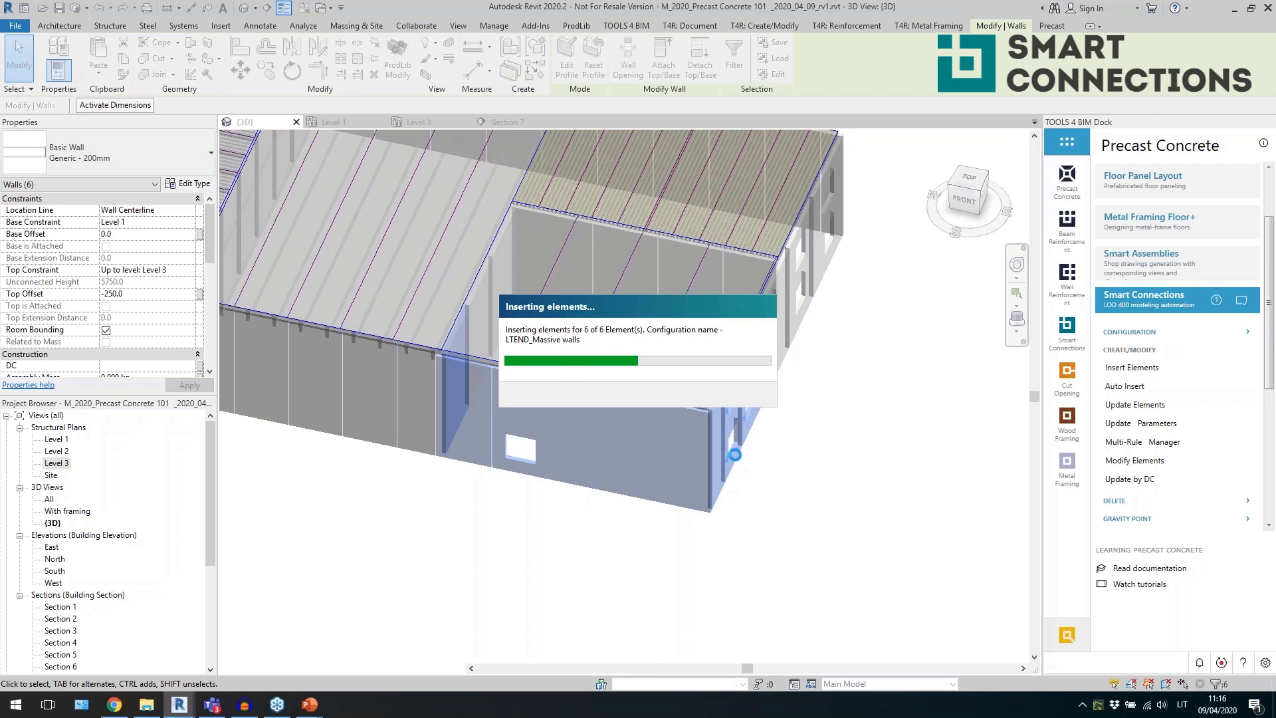
pyautogui.click(570, 563)
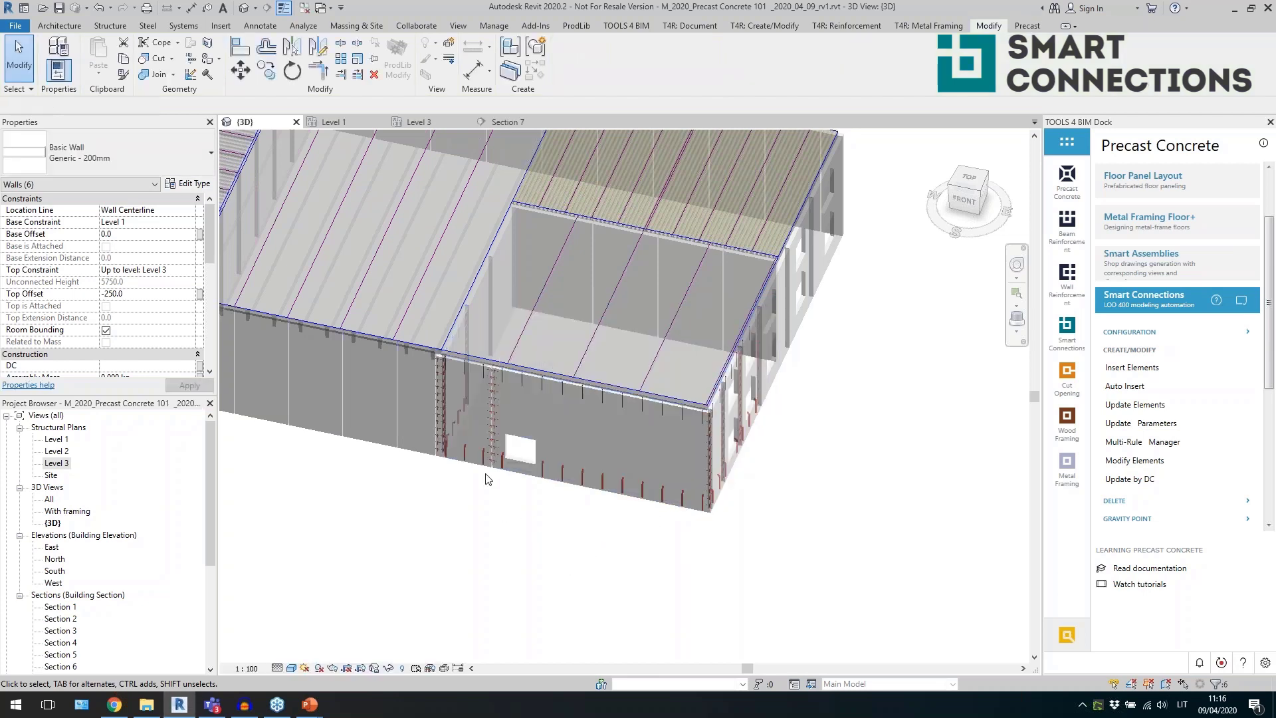
# Examine the inserted connections along the front wall's vertical joints and bottom edge near the window.
pyautogui.scroll(2, 489, 478)
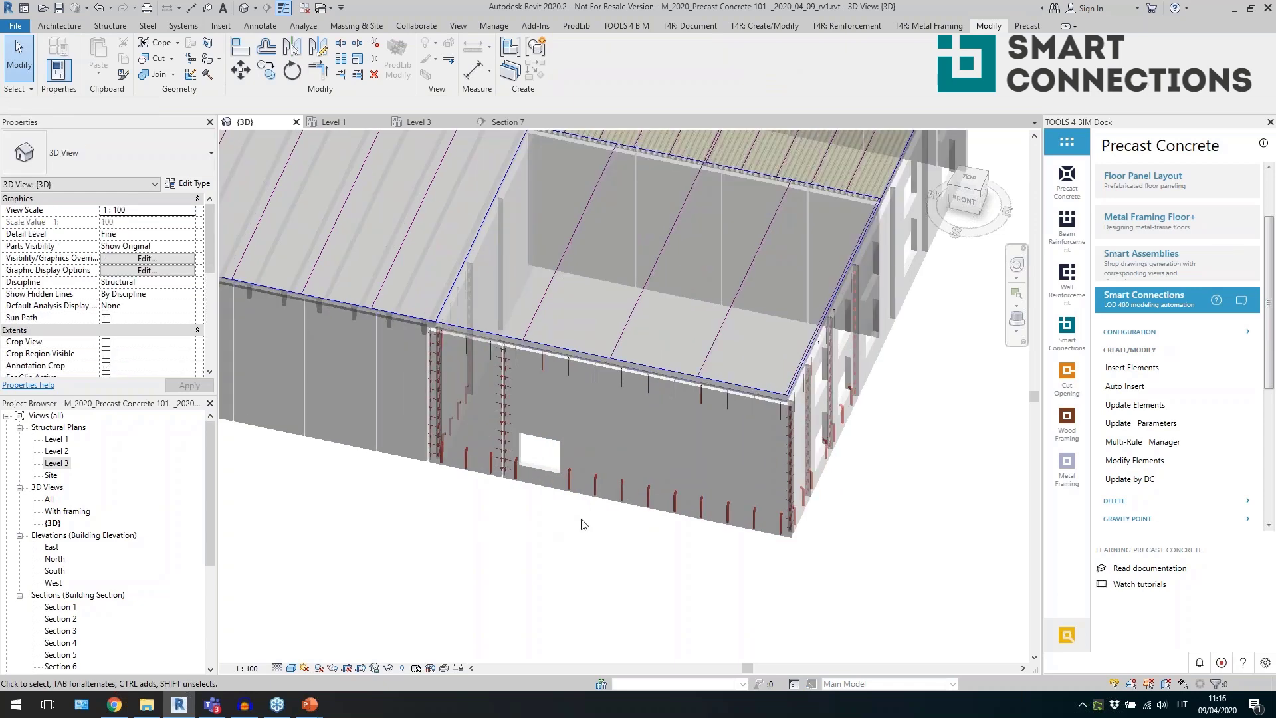
pyautogui.scroll(3, 435, 492)
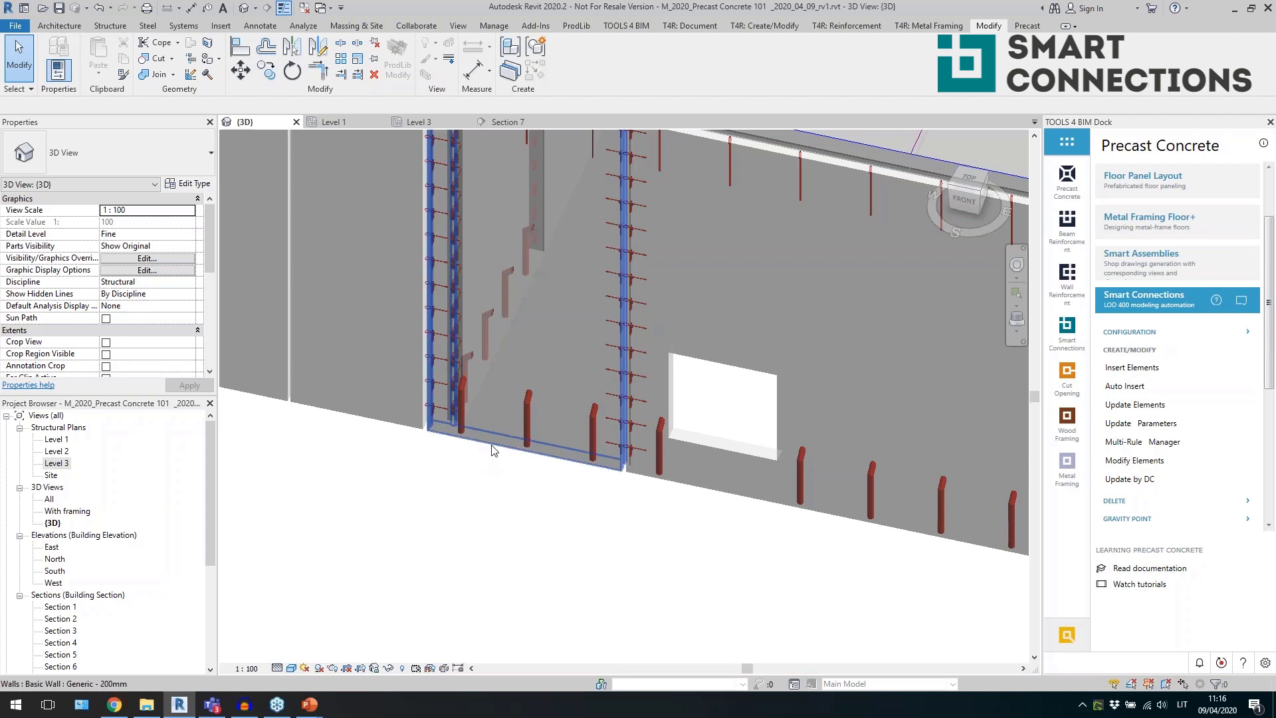
pyautogui.click(493, 450)
pyautogui.keyDown('shift'); pyautogui.moveTo(513, 527); pyautogui.dragTo(579, 540, button='middle'); pyautogui.keyUp('shift')
pyautogui.click(475, 462)
pyautogui.scroll(2, 475, 461)
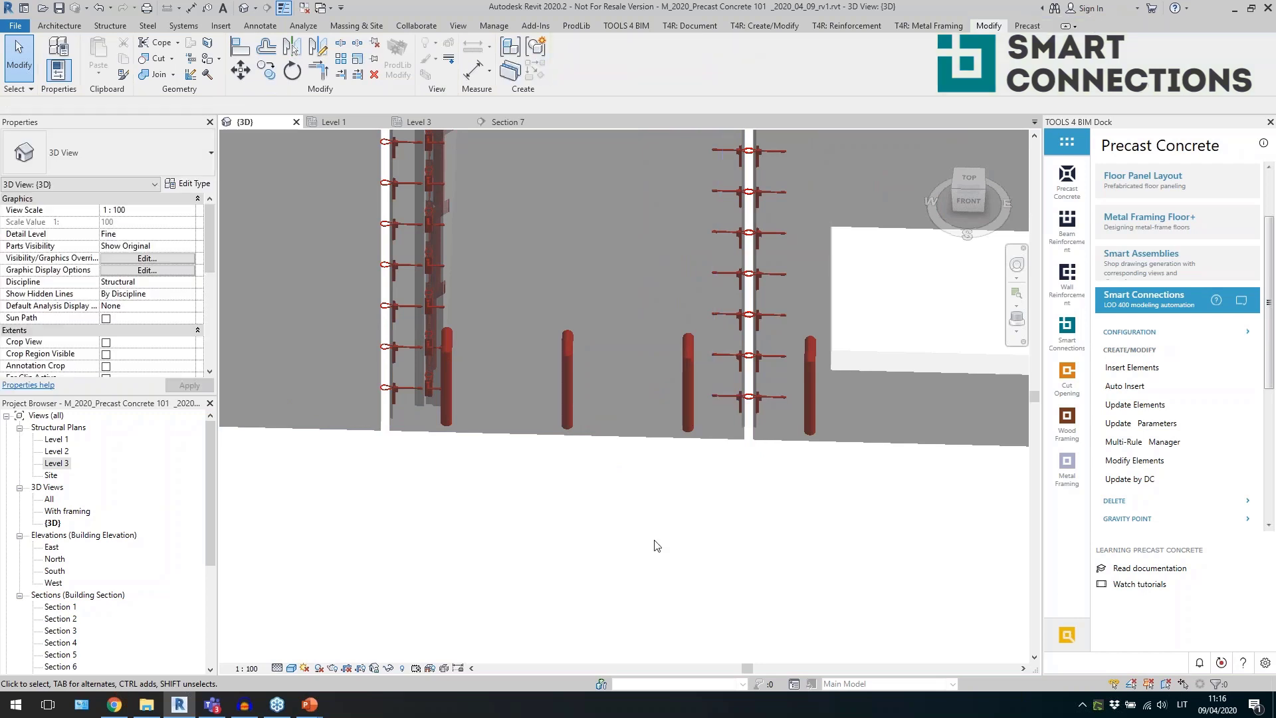
# Inspect a Modix M30 top fix and a PVL 80 loop at the perpendicular wall joint, viewing the connections from above.
pyautogui.scroll(-2, 655, 479)
pyautogui.scroll(-1, 654, 480)
pyautogui.click(608, 226)
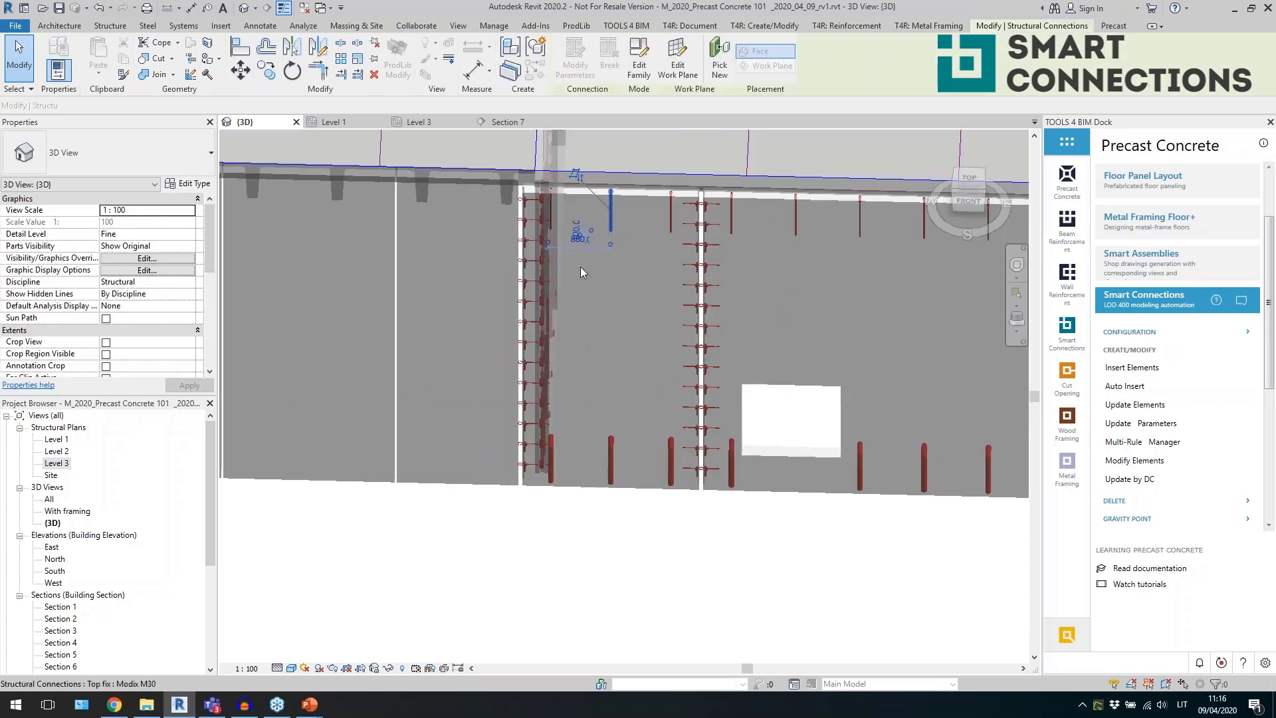
pyautogui.scroll(3, 564, 322)
pyautogui.press('Escape')
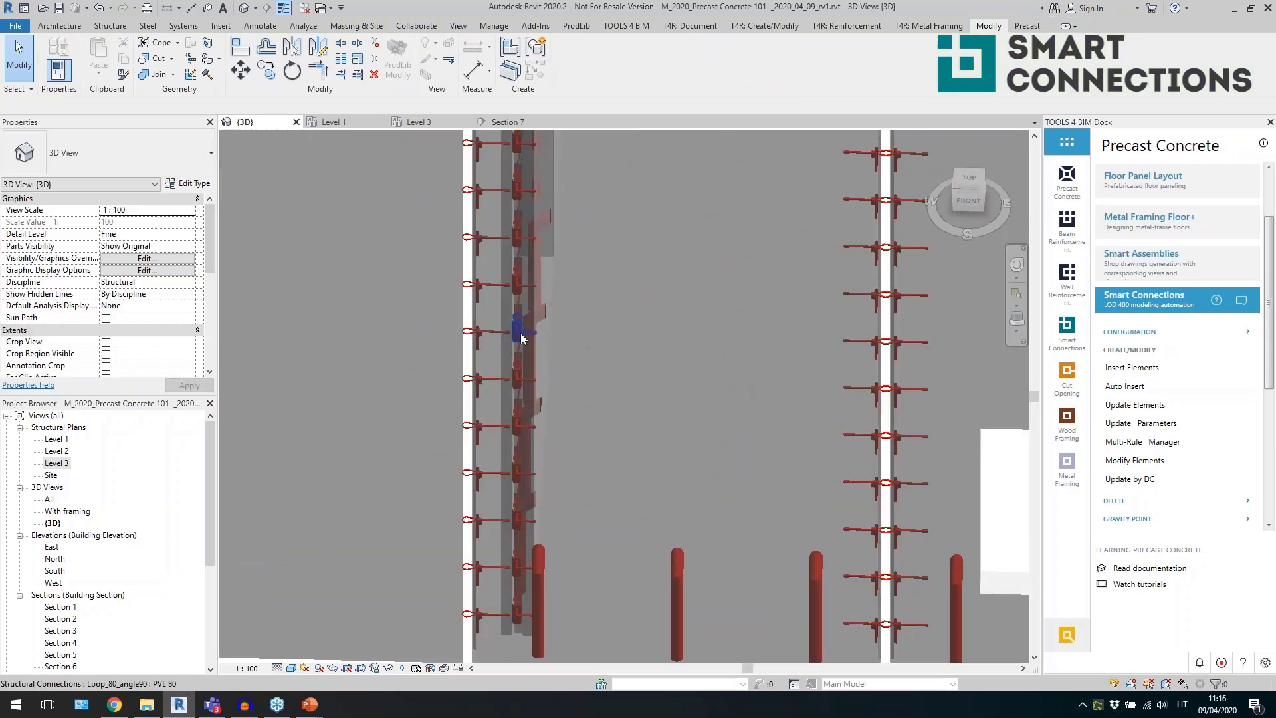
pyautogui.click(522, 339)
pyautogui.keyDown('shift'); pyautogui.moveTo(615, 365); pyautogui.dragTo(613, 500, button='middle'); pyautogui.keyUp('shift')
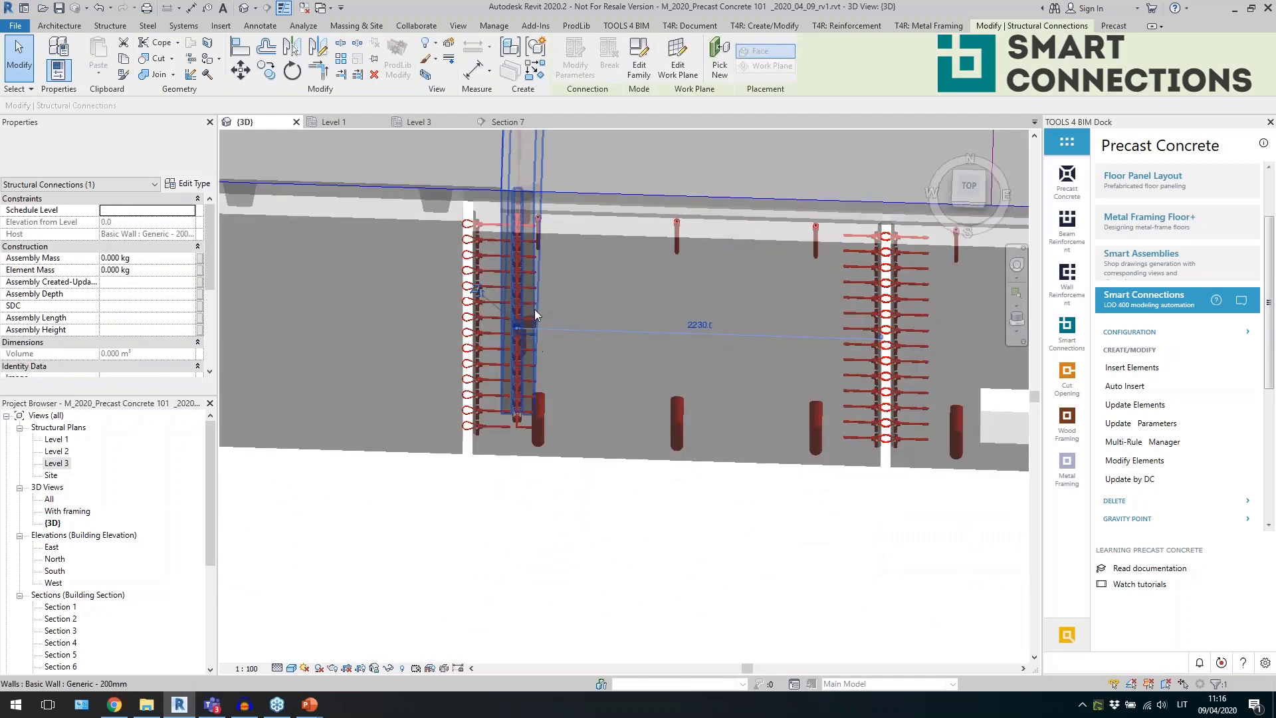
# Open the modify settings of a PVL 80 loop at the perpendicular wall joint and review the available searching rule classes.
pyautogui.press('Escape')
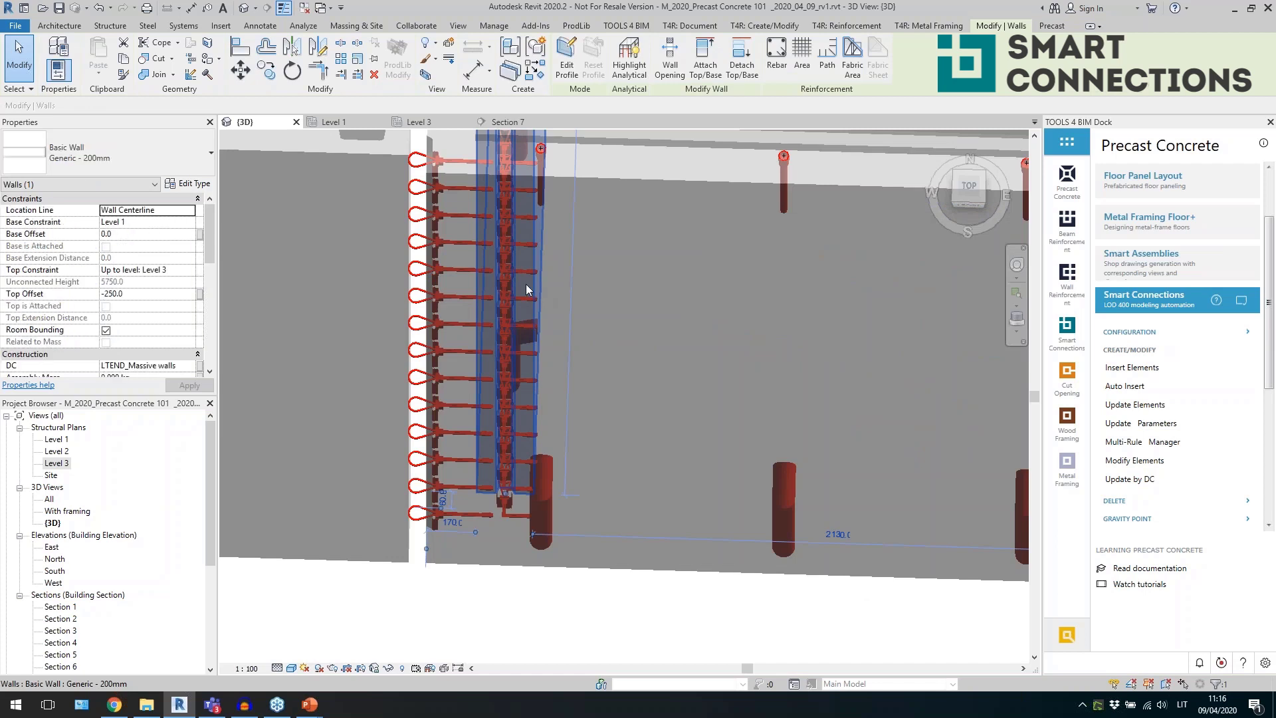
pyautogui.click(508, 270)
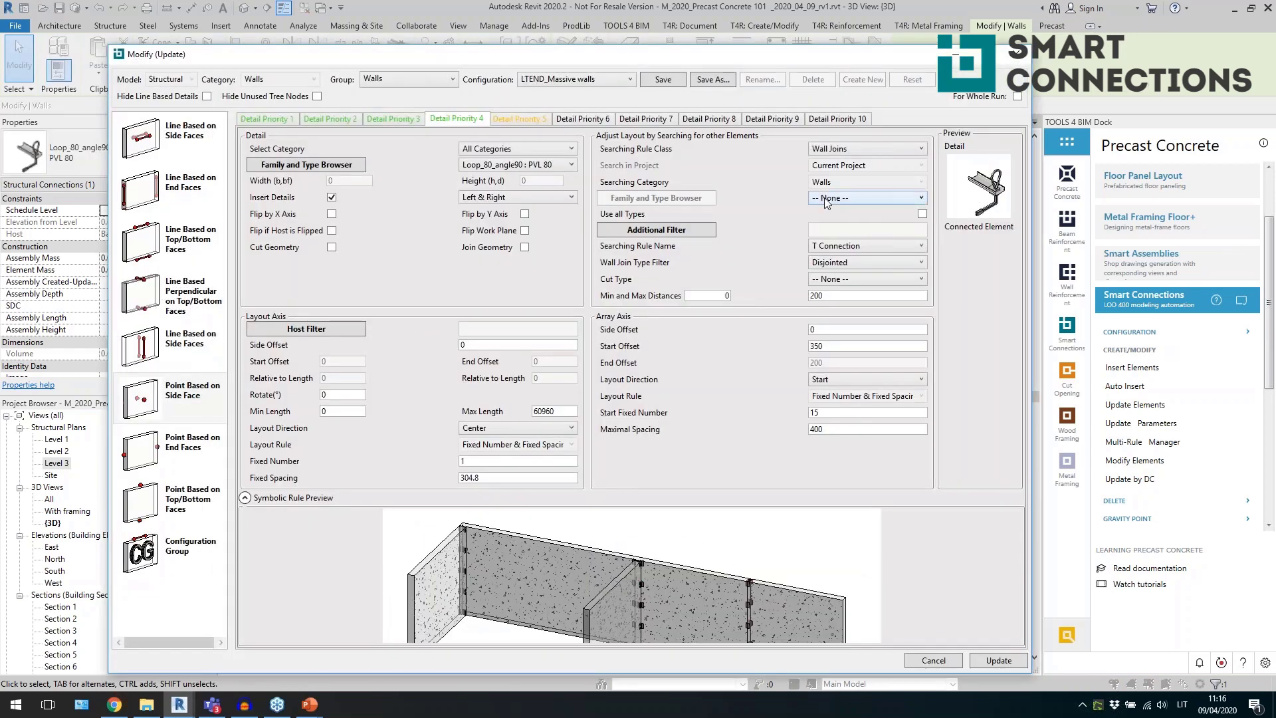
pyautogui.click(844, 148)
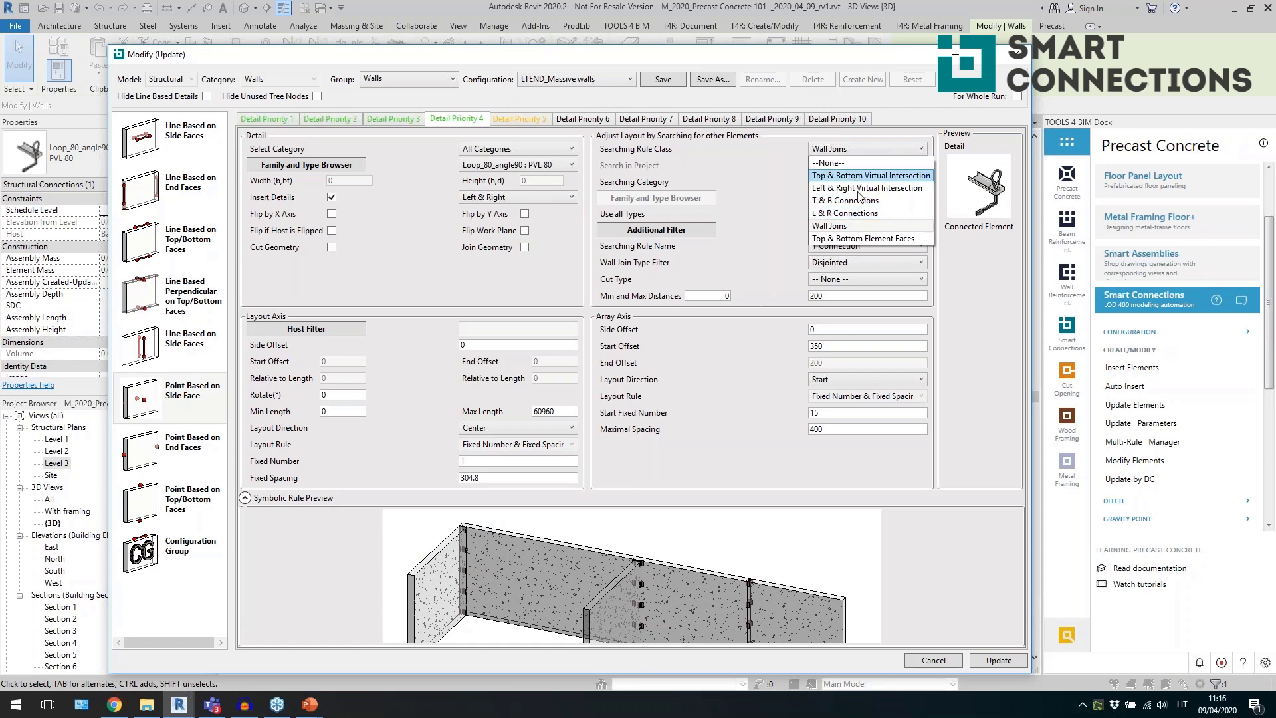
pyautogui.click(789, 212)
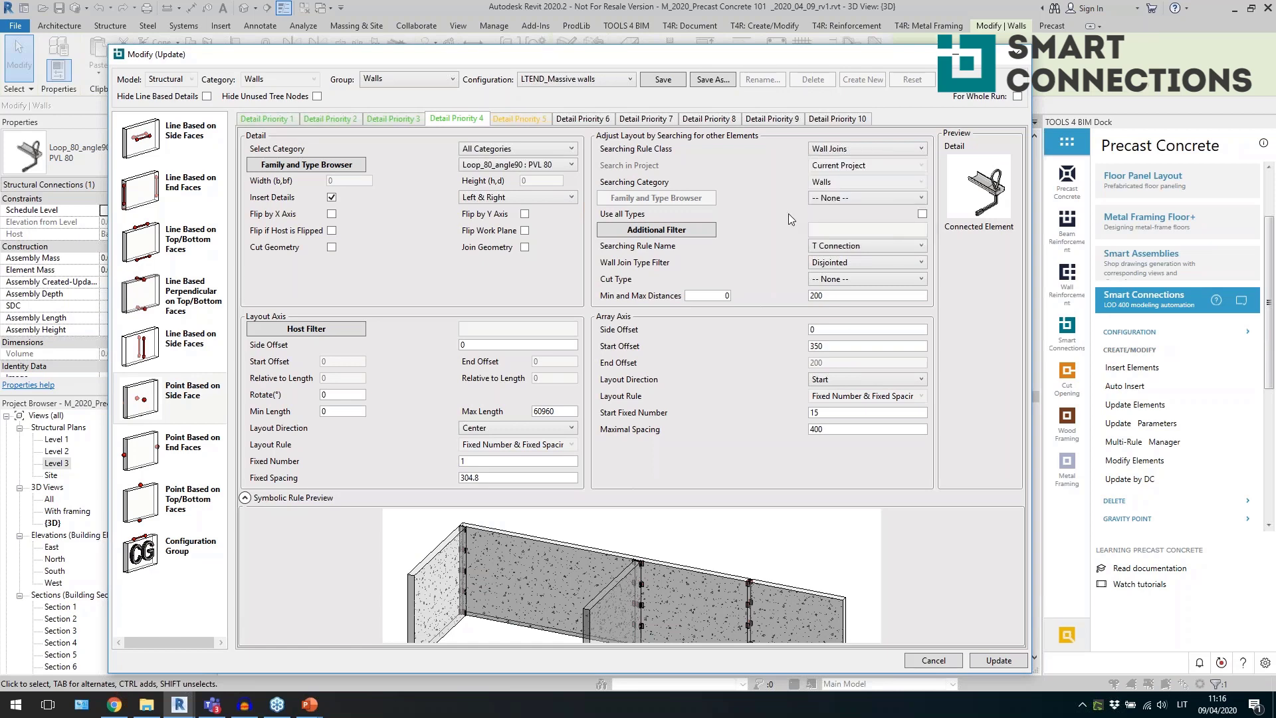
# Review the searching rule names for wall joins, keep T Connection, and close the loop's configuration without updating.
pyautogui.click(853, 247)
pyautogui.click(850, 248)
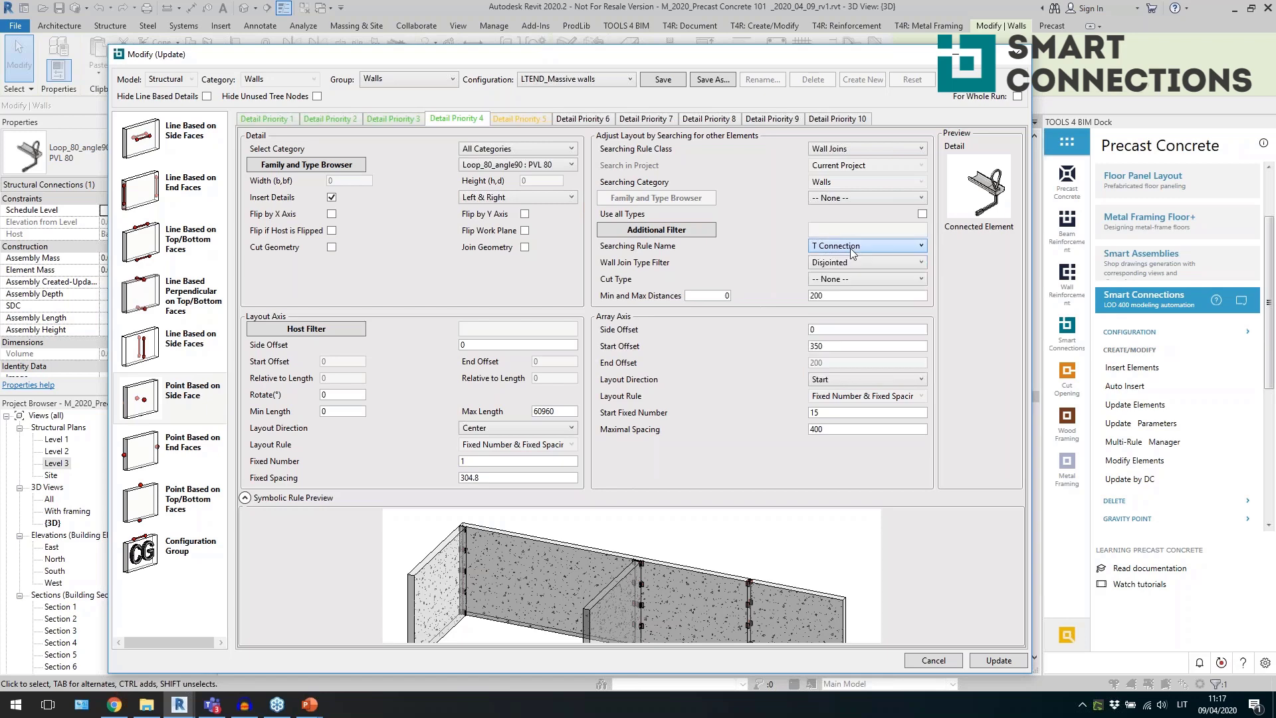
pyautogui.click(850, 249)
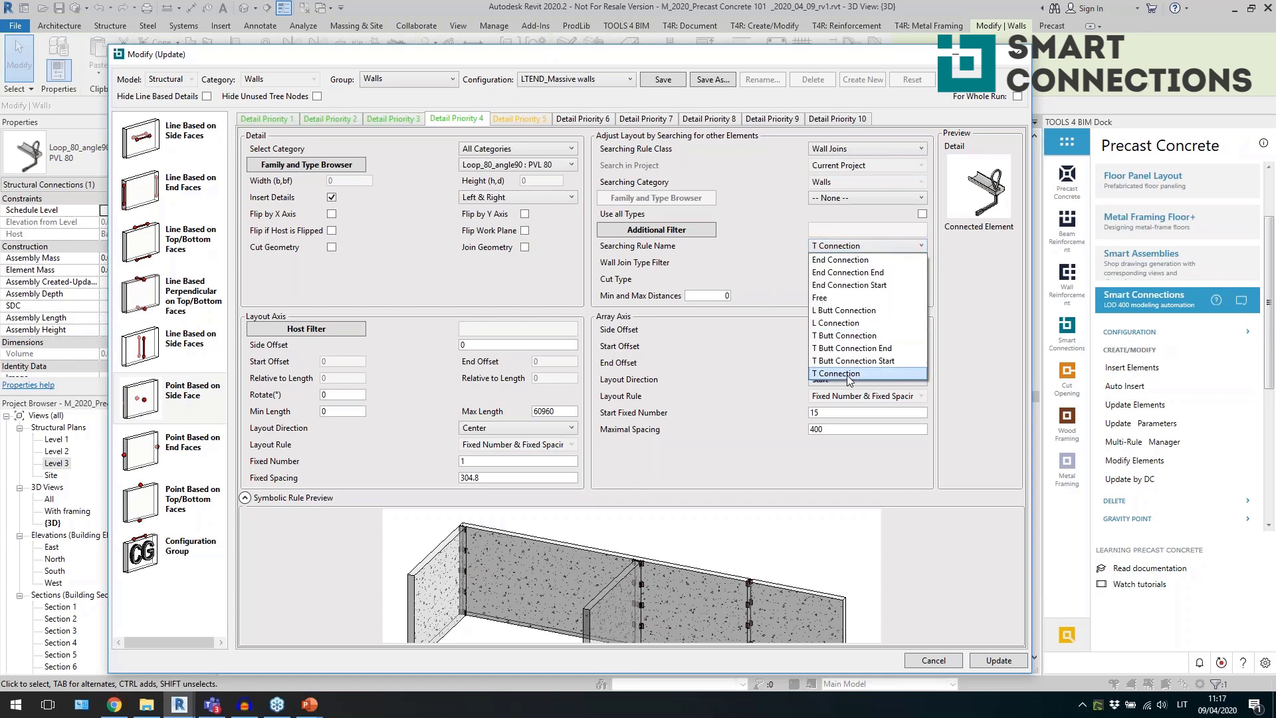
pyautogui.press('Return')
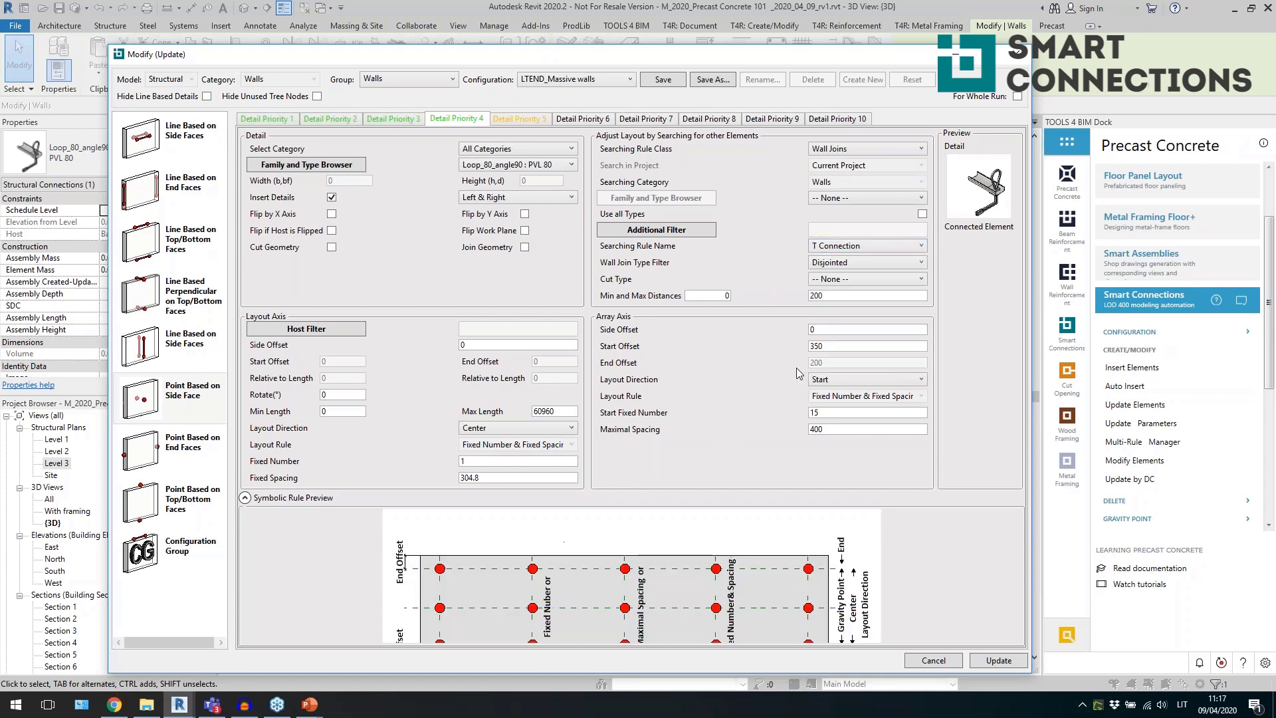
pyautogui.click(1017, 58)
pyautogui.scroll(-6, 382, 476)
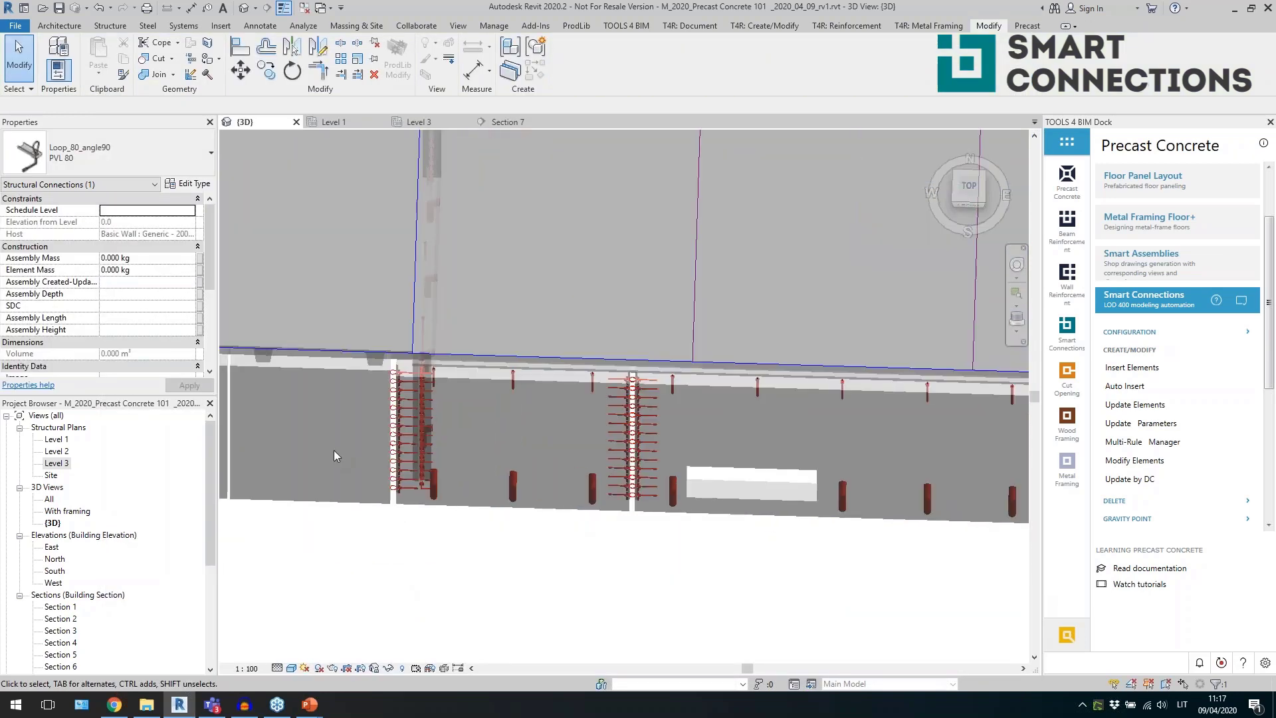
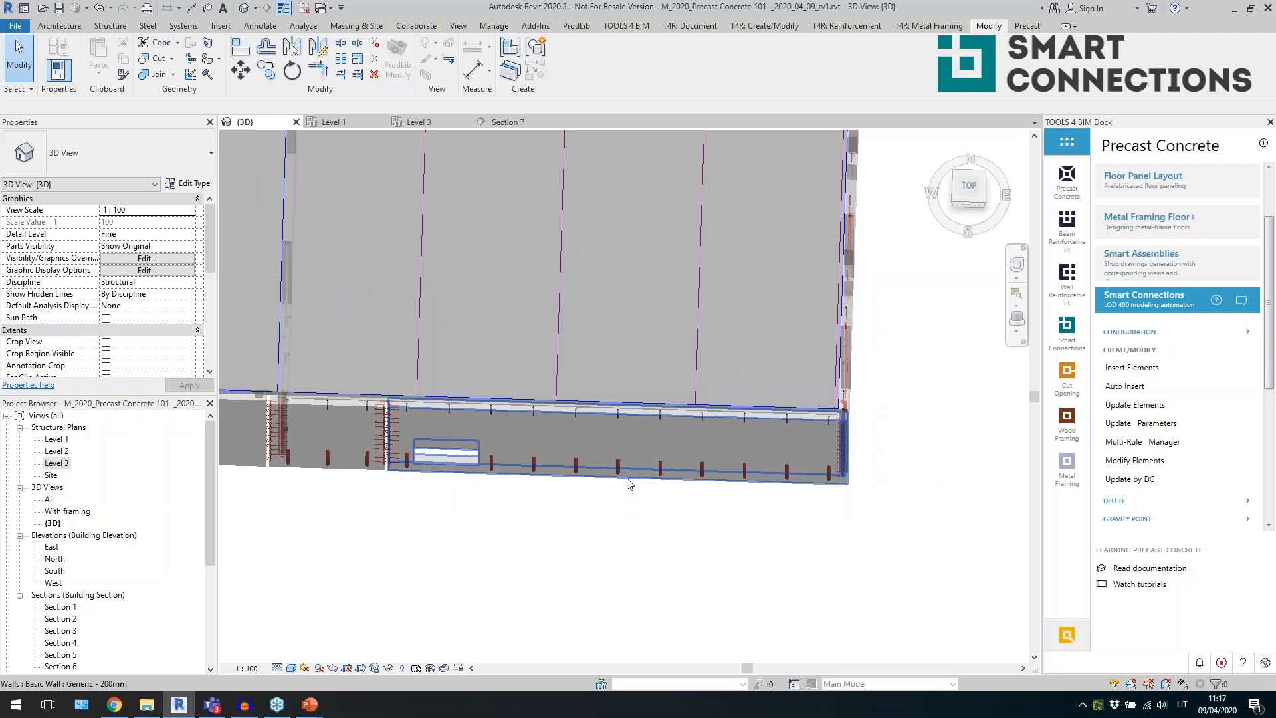
# Inspect a PVL 80 angled loop at the outer corner joint between the front wall and the side wall.
pyautogui.keyDown('shift'); pyautogui.moveTo(666, 503); pyautogui.dragTo(632, 376, button='middle'); pyautogui.keyUp('shift')
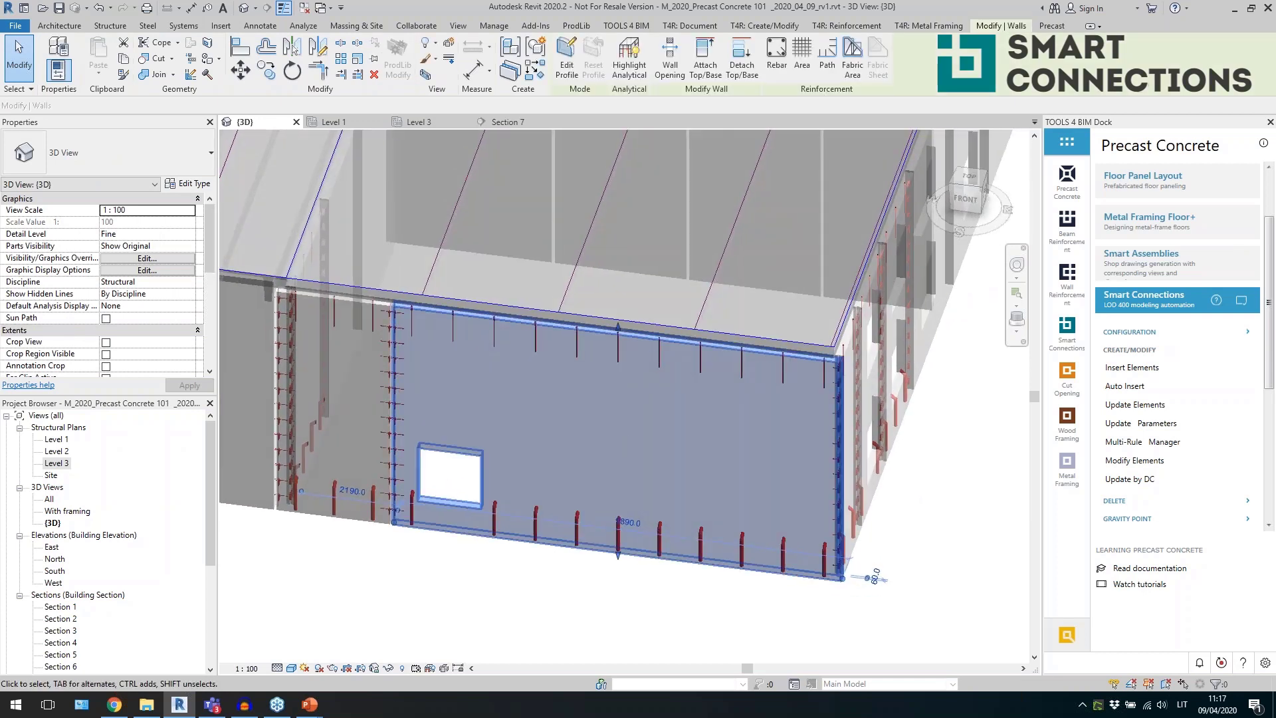
pyautogui.scroll(1, 491, 587)
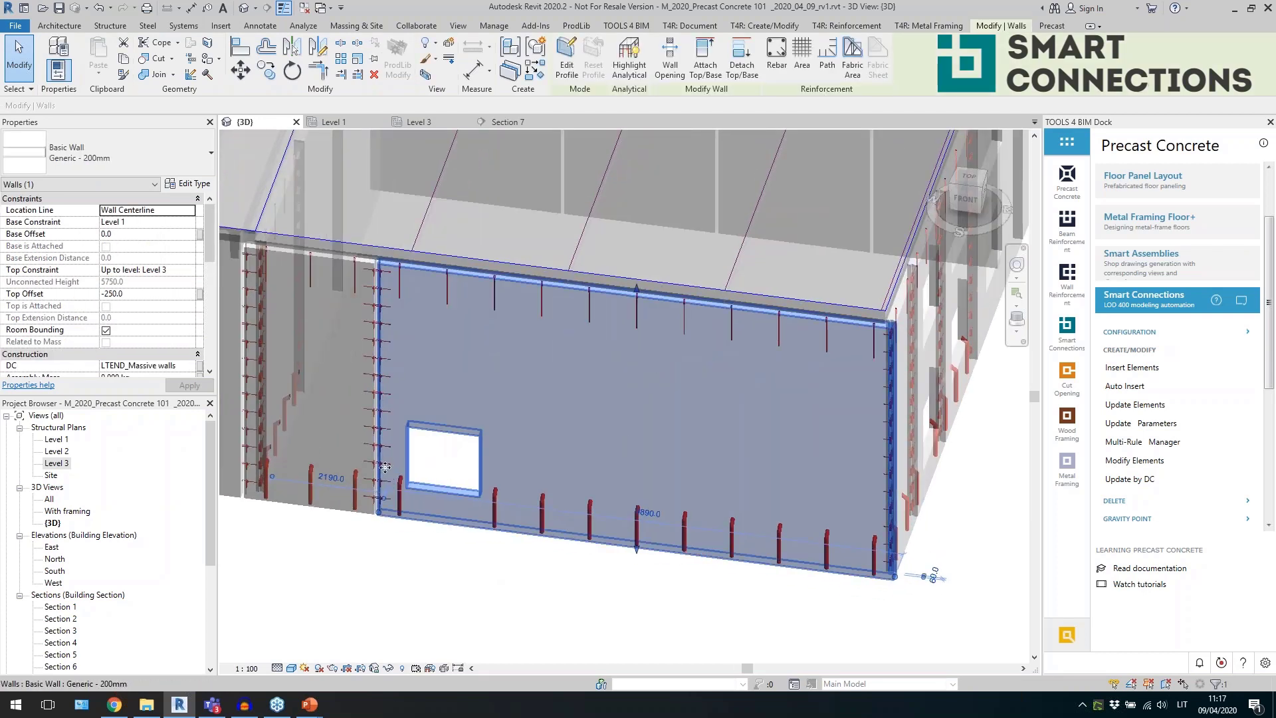
pyautogui.scroll(3, 876, 526)
pyautogui.scroll(3, 892, 519)
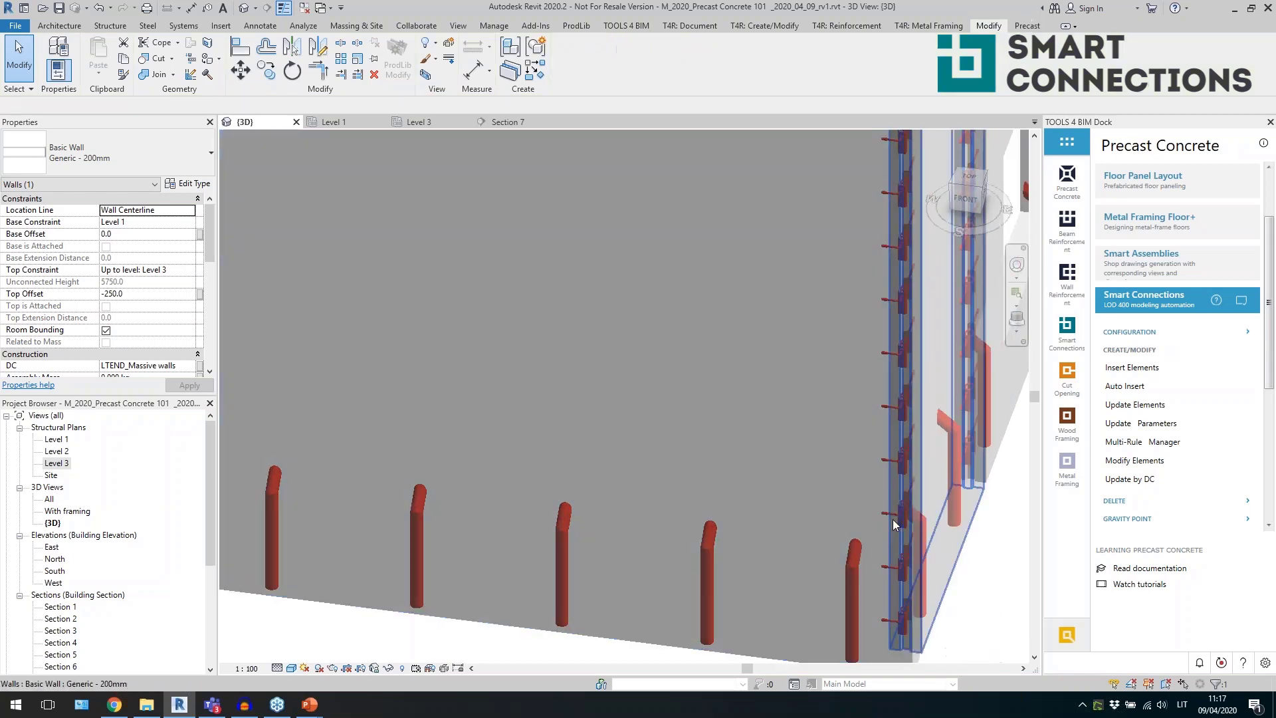
pyautogui.click(884, 505)
pyautogui.keyDown('shift'); pyautogui.moveTo(735, 432); pyautogui.dragTo(618, 477, button='middle'); pyautogui.keyUp('shift')
pyautogui.scroll(-4, 713, 497)
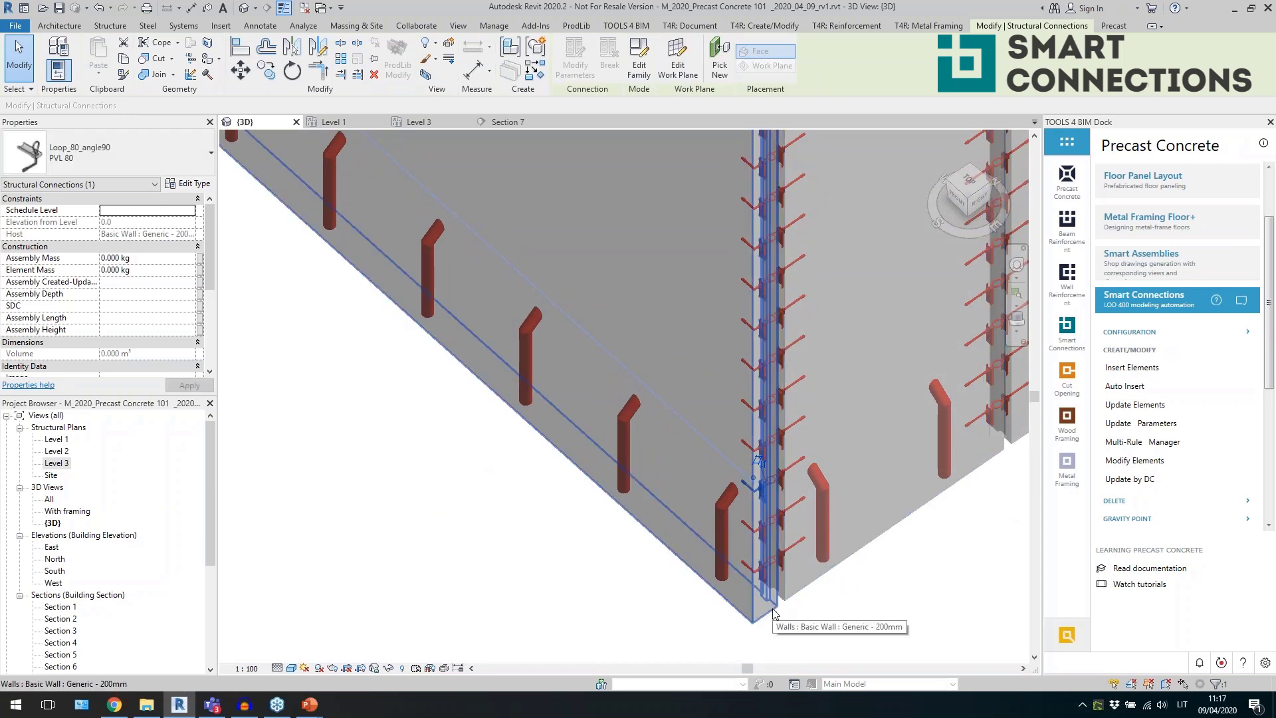
pyautogui.scroll(-4, 572, 525)
# Examine the loops and bottom connections around the narrow side wall panel next to the building corner.
pyautogui.keyDown('shift'); pyautogui.moveTo(827, 552); pyautogui.dragTo(748, 547, button='middle'); pyautogui.keyUp('shift')
pyautogui.scroll(2, 731, 560)
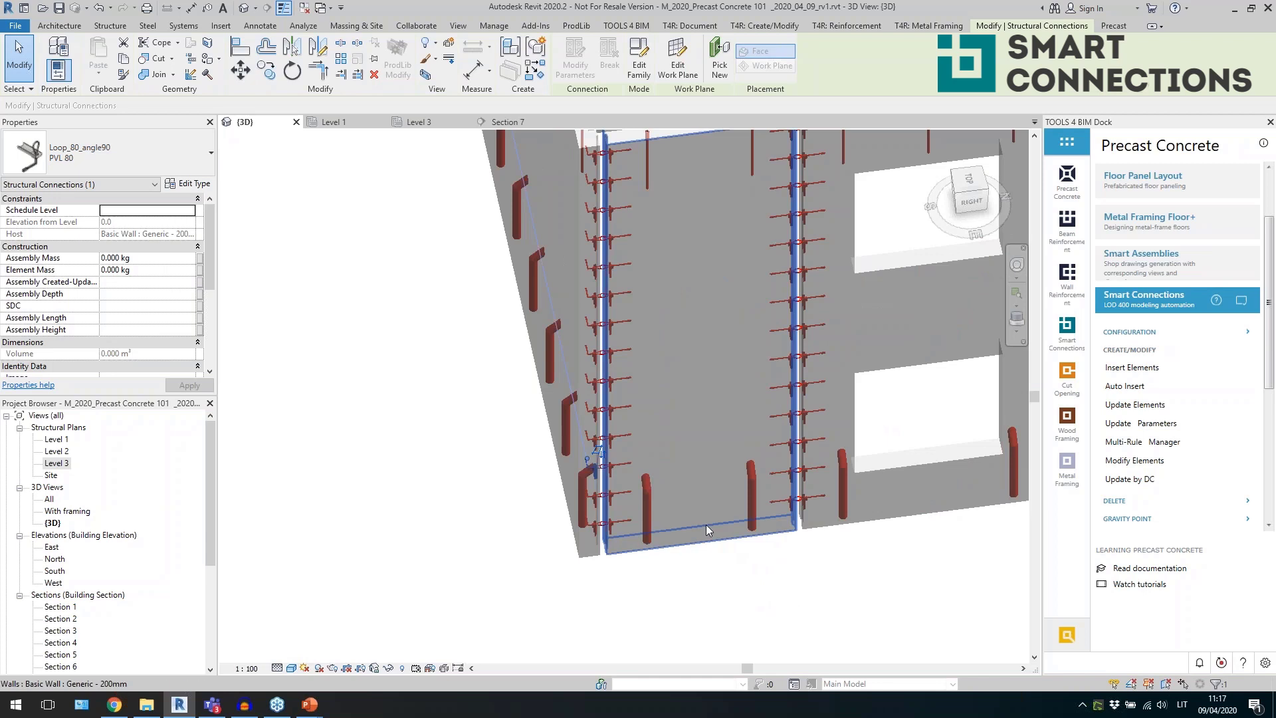
pyautogui.click(707, 534)
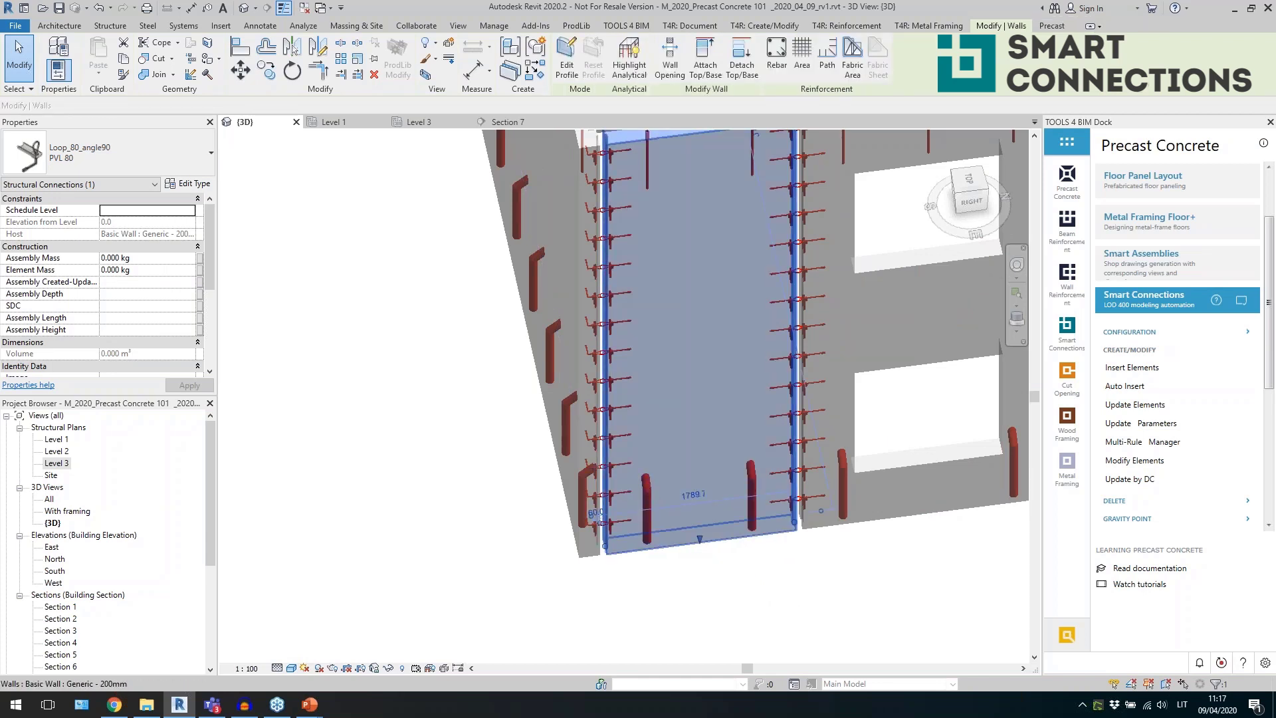
pyautogui.scroll(-2, 788, 476)
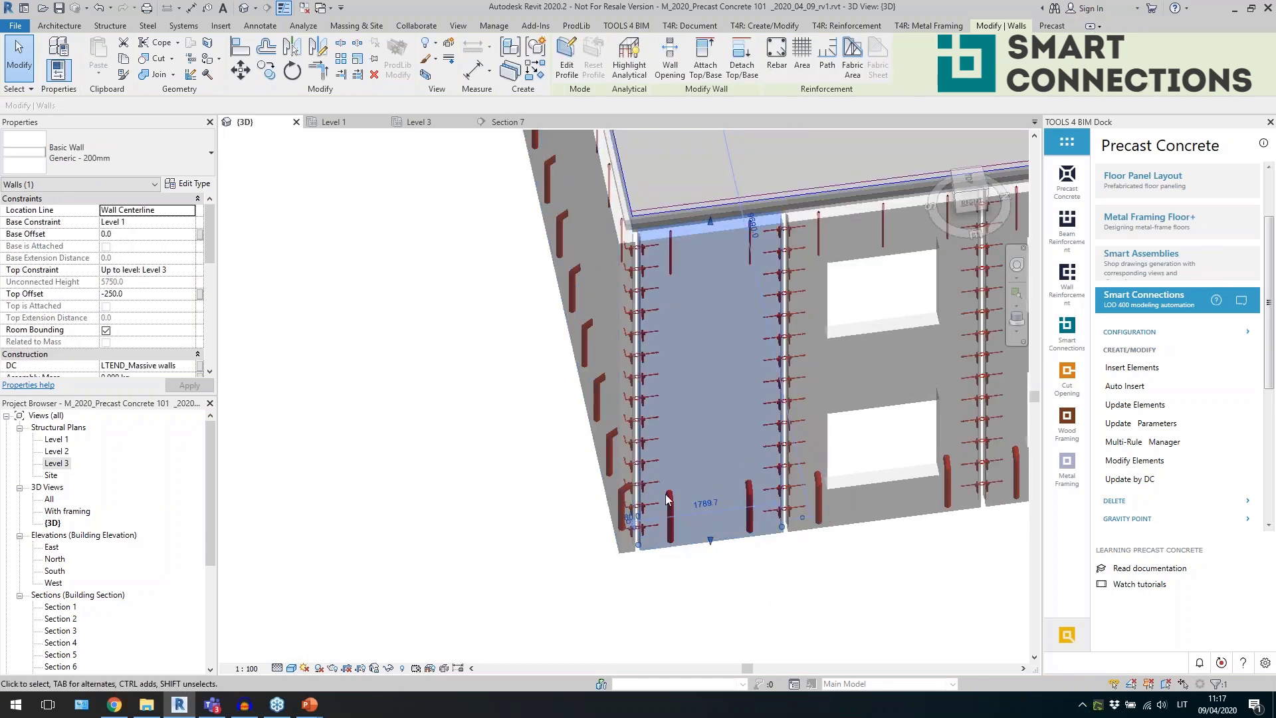
pyautogui.scroll(-2, 771, 506)
pyautogui.keyDown('shift'); pyautogui.moveTo(611, 545); pyautogui.dragTo(864, 530, button='middle'); pyautogui.keyUp('shift')
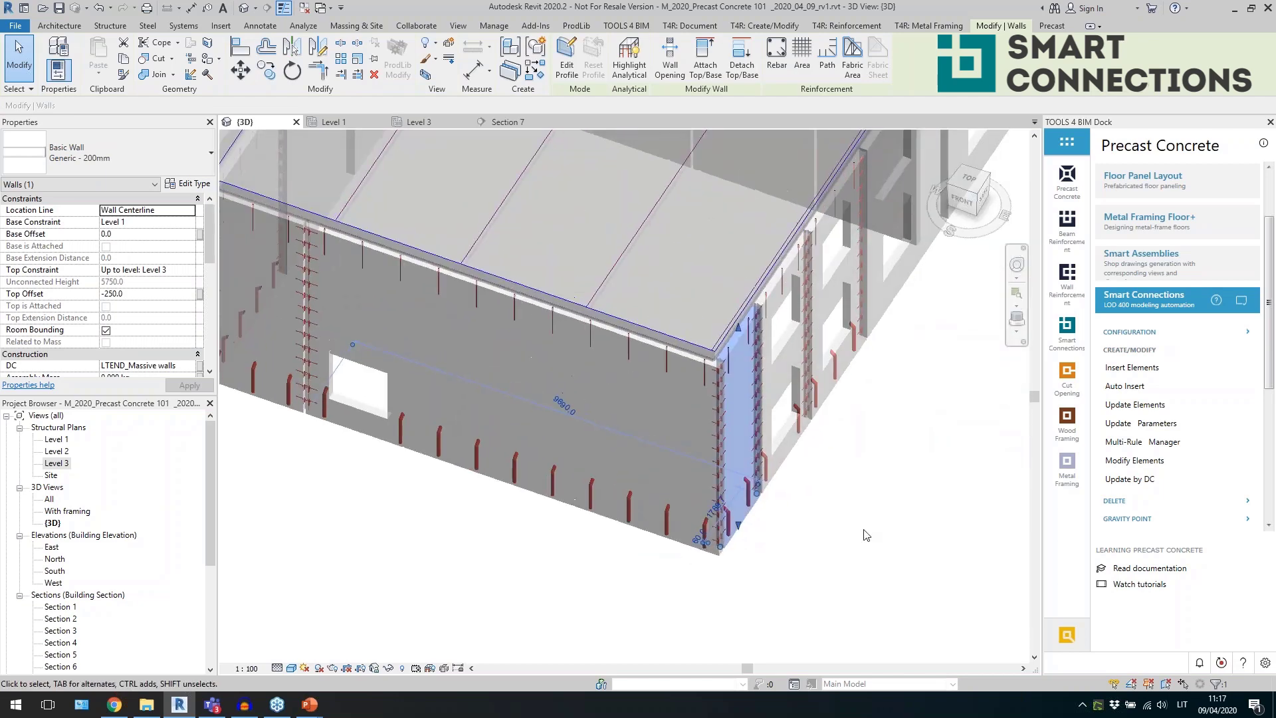
# Select the elements across the building's roof and front area, and filter the selection down to Floors only.
pyautogui.scroll(-2, 913, 514)
pyautogui.scroll(-2, 912, 514)
pyautogui.click(728, 568)
pyautogui.keyDown('shift'); pyautogui.moveTo(728, 569); pyautogui.dragTo(752, 557, button='middle'); pyautogui.keyUp('shift')
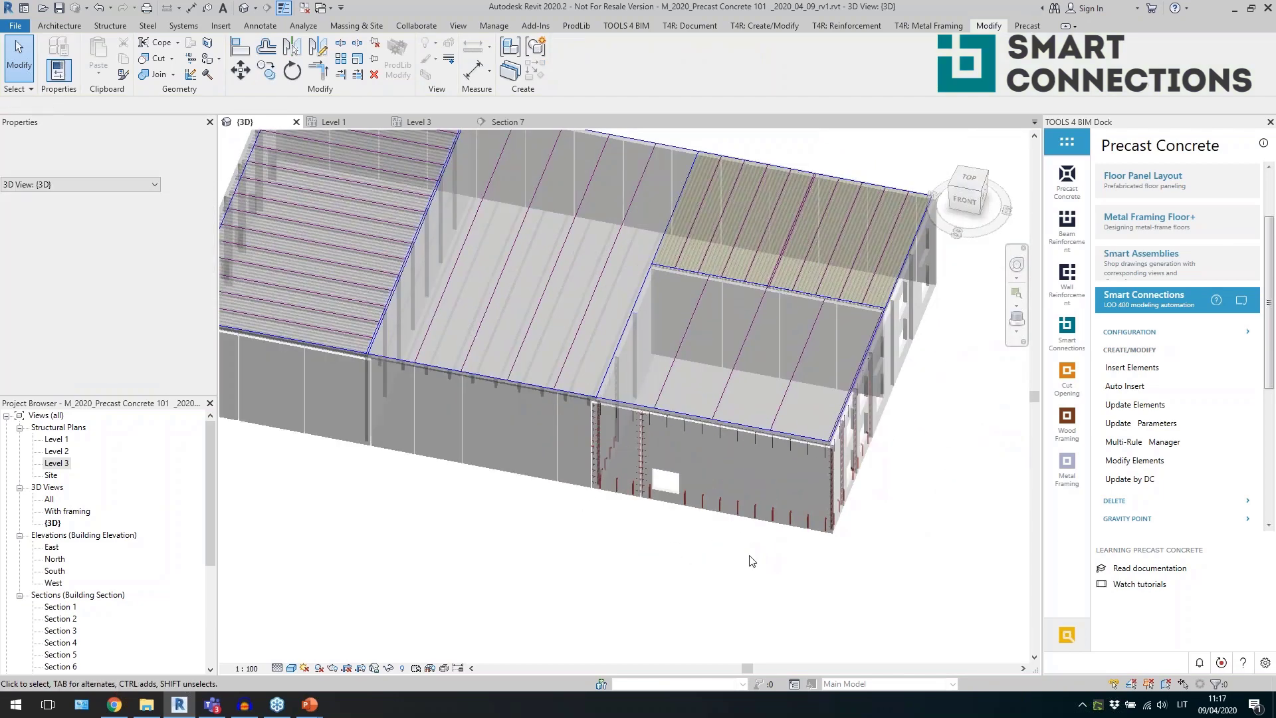
pyautogui.moveTo(585, 584); pyautogui.dragTo(744, 579, button='middle')
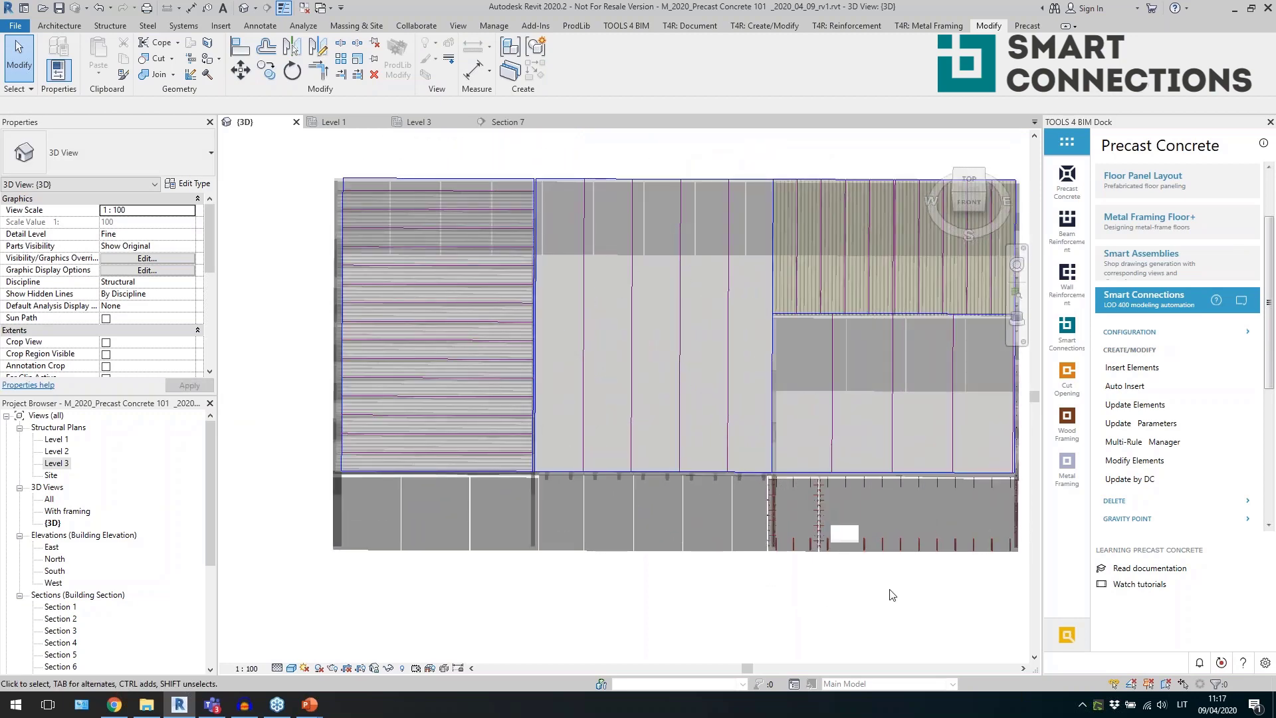
pyautogui.moveTo(894, 588); pyautogui.dragTo(482, 424)
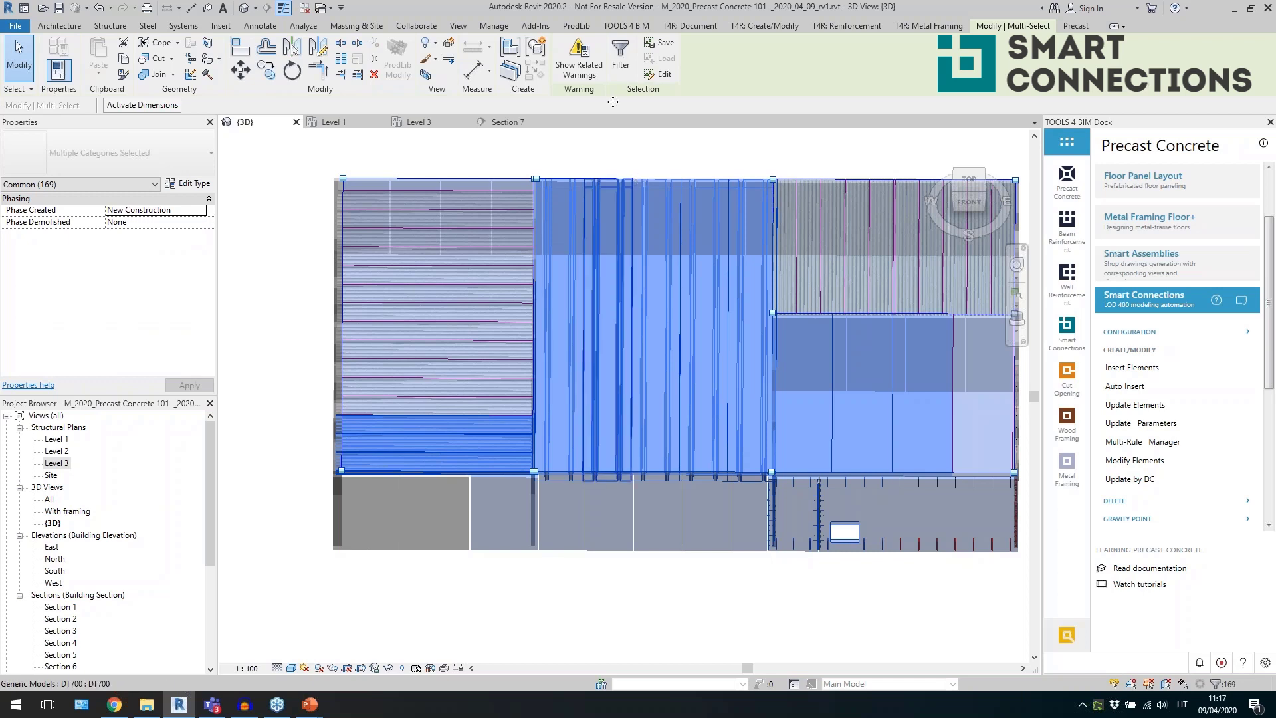
pyautogui.click(621, 66)
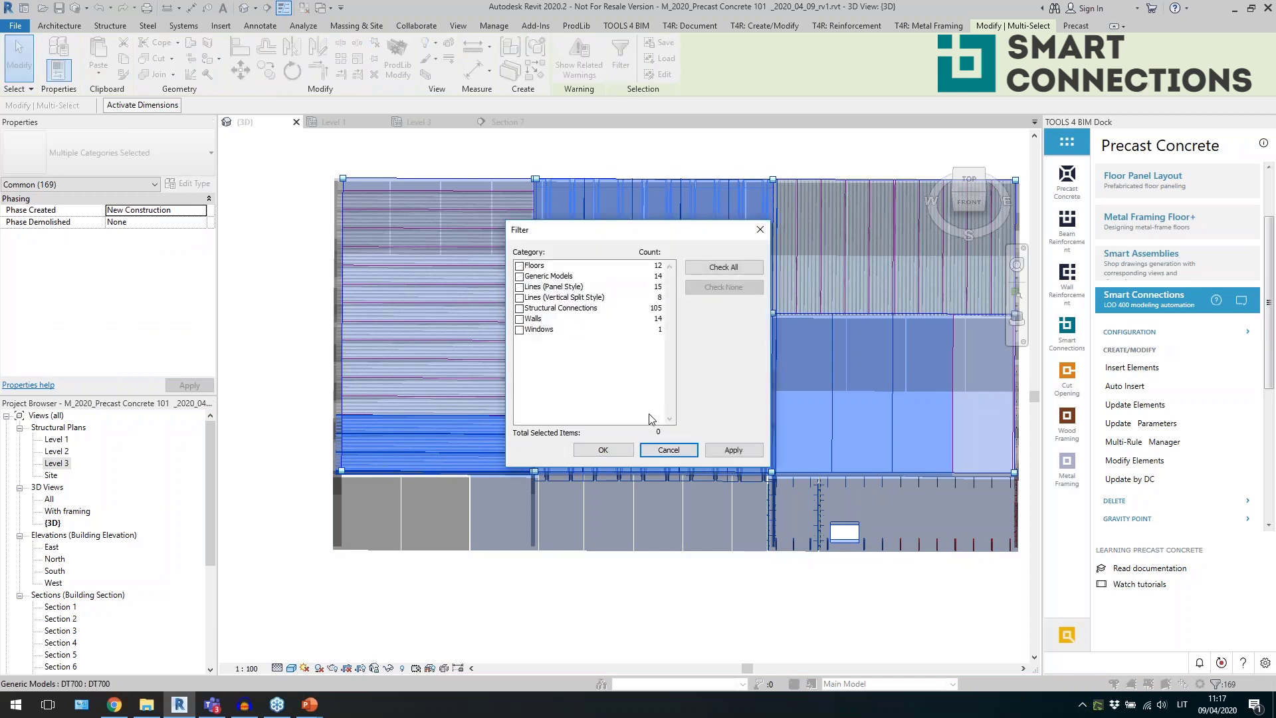
pyautogui.click(520, 266)
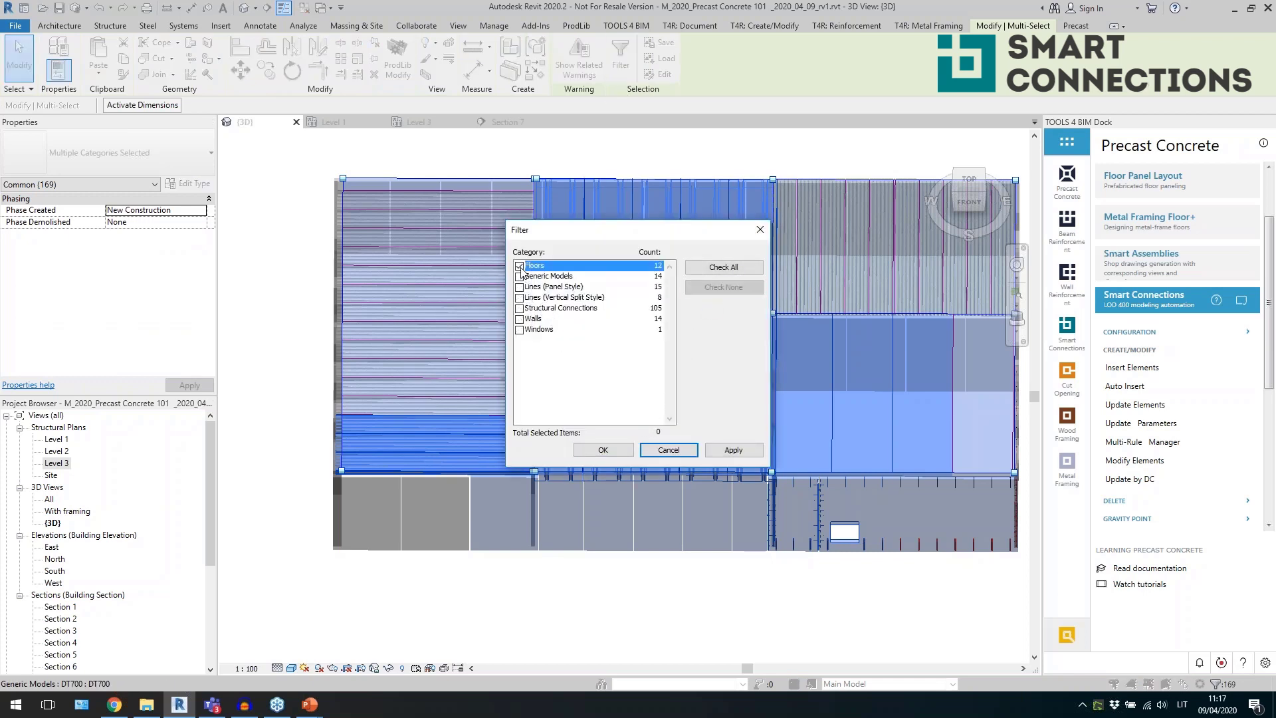
pyautogui.click(602, 450)
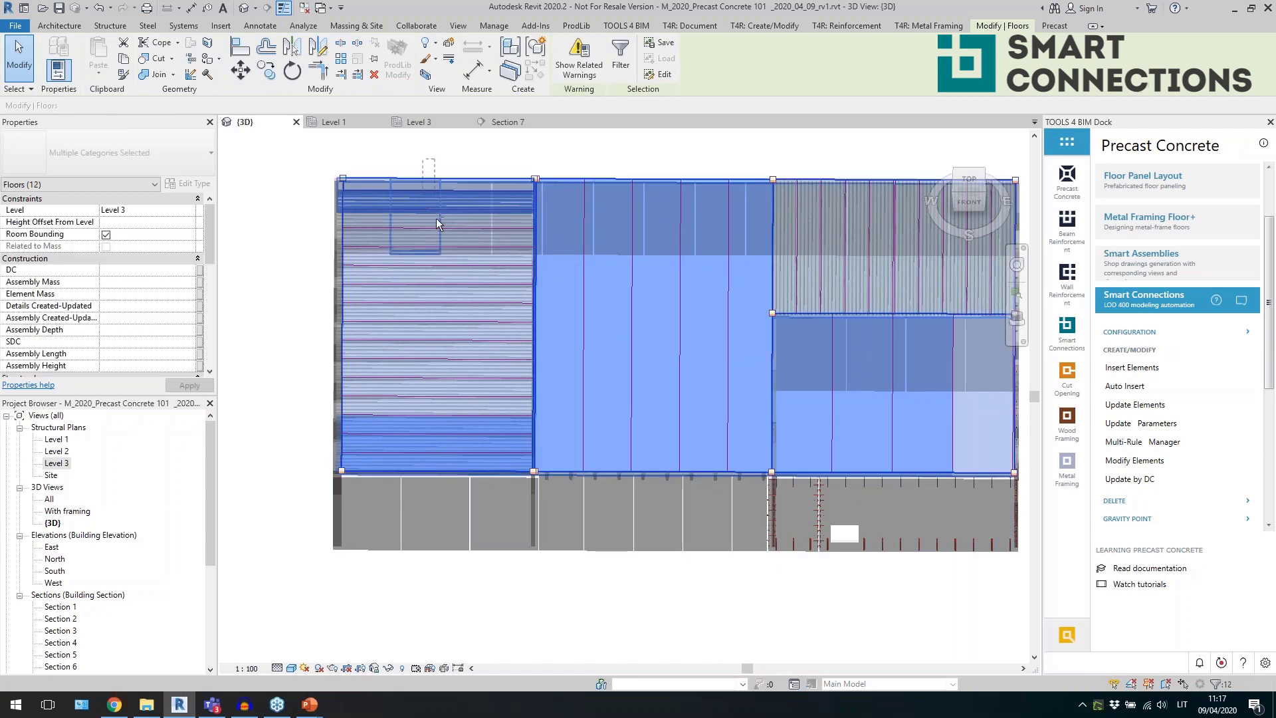
# Exclude the large source floor from the selection and automatically insert the connection details into the remaining Level 3 floors.
pyautogui.keyDown('shift'); pyautogui.click(426, 315); pyautogui.keyUp('shift')
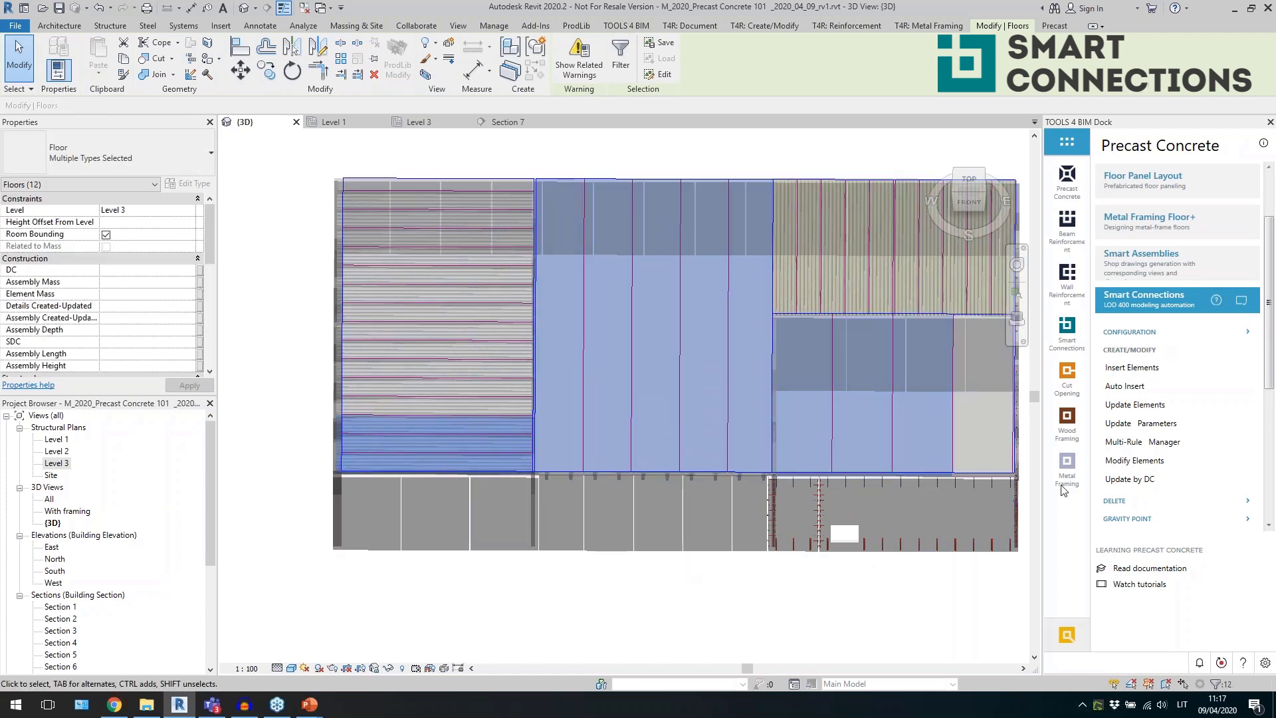
pyautogui.click(1132, 404)
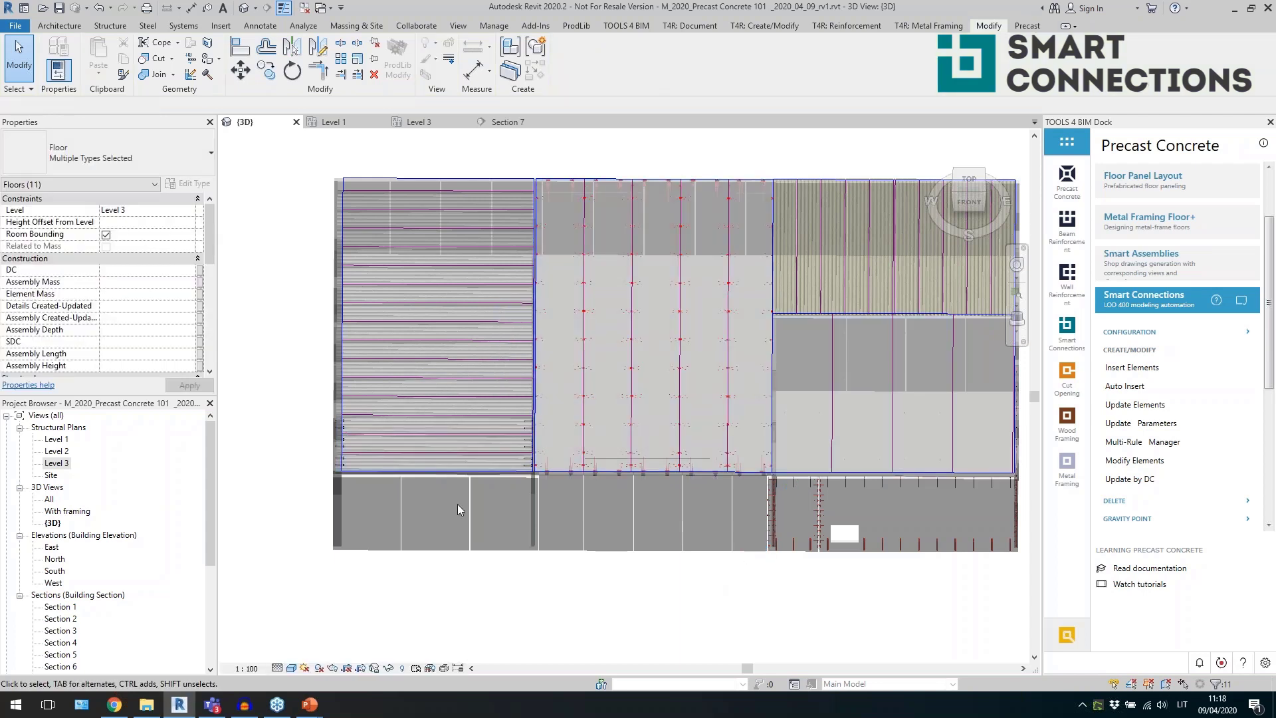
pyautogui.press('Escape')
# Inspect a CUT_HCS_END_rectangular 120x100 end cut in the hollow-core slab at the boundary with the double-tee bay.
pyautogui.keyDown('shift'); pyautogui.moveTo(557, 547); pyautogui.dragTo(513, 501, button='middle'); pyautogui.keyUp('shift')
pyautogui.scroll(5, 546, 328)
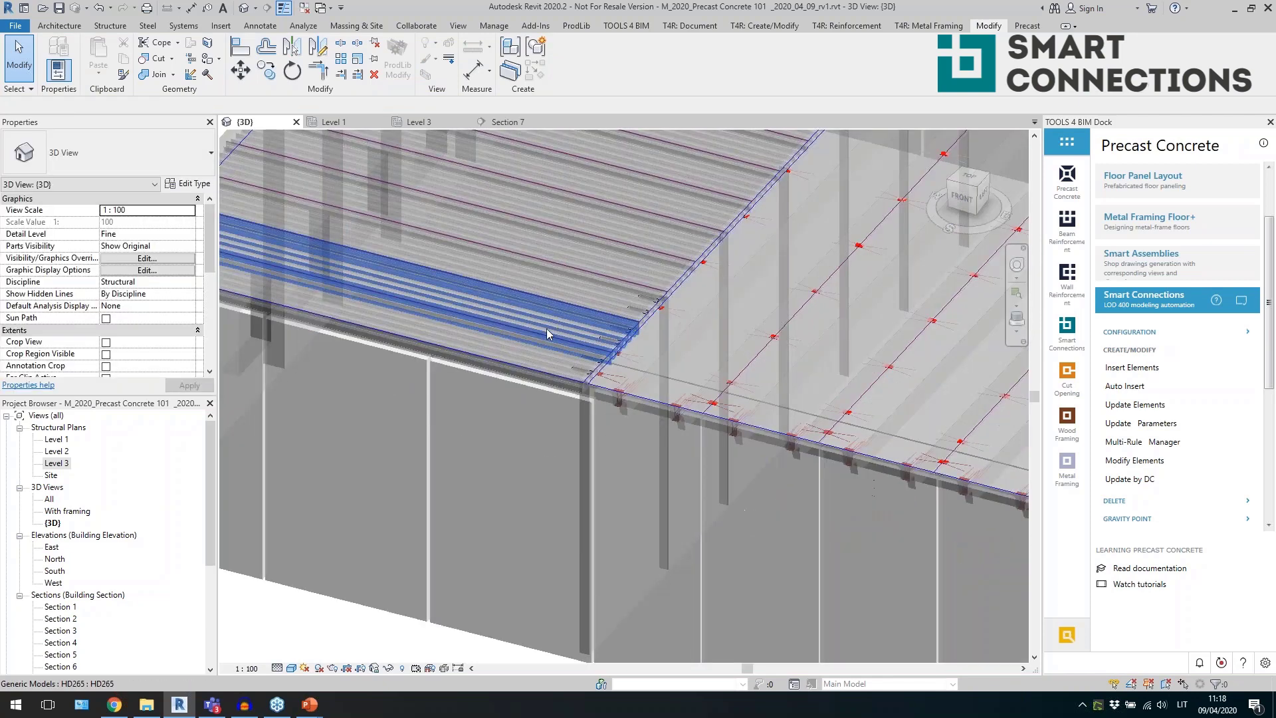
pyautogui.scroll(2, 583, 436)
pyautogui.scroll(2, 628, 426)
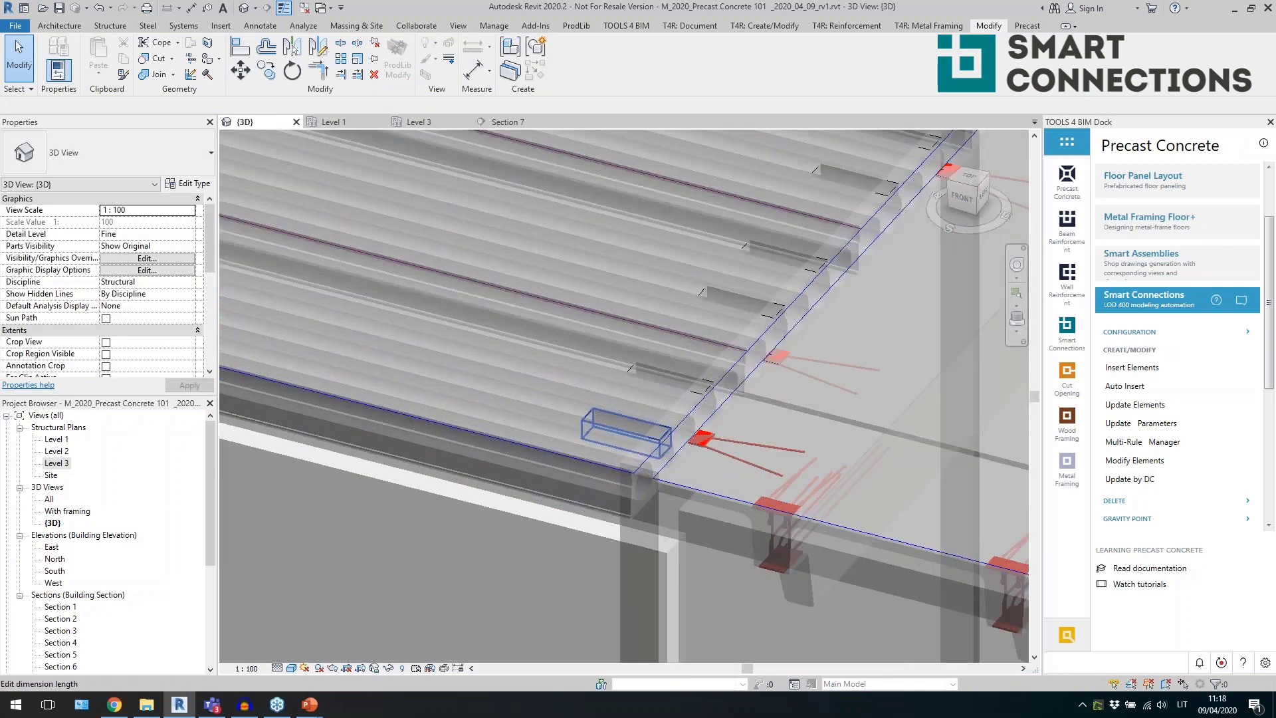
pyautogui.click(629, 427)
pyautogui.scroll(-3, 657, 371)
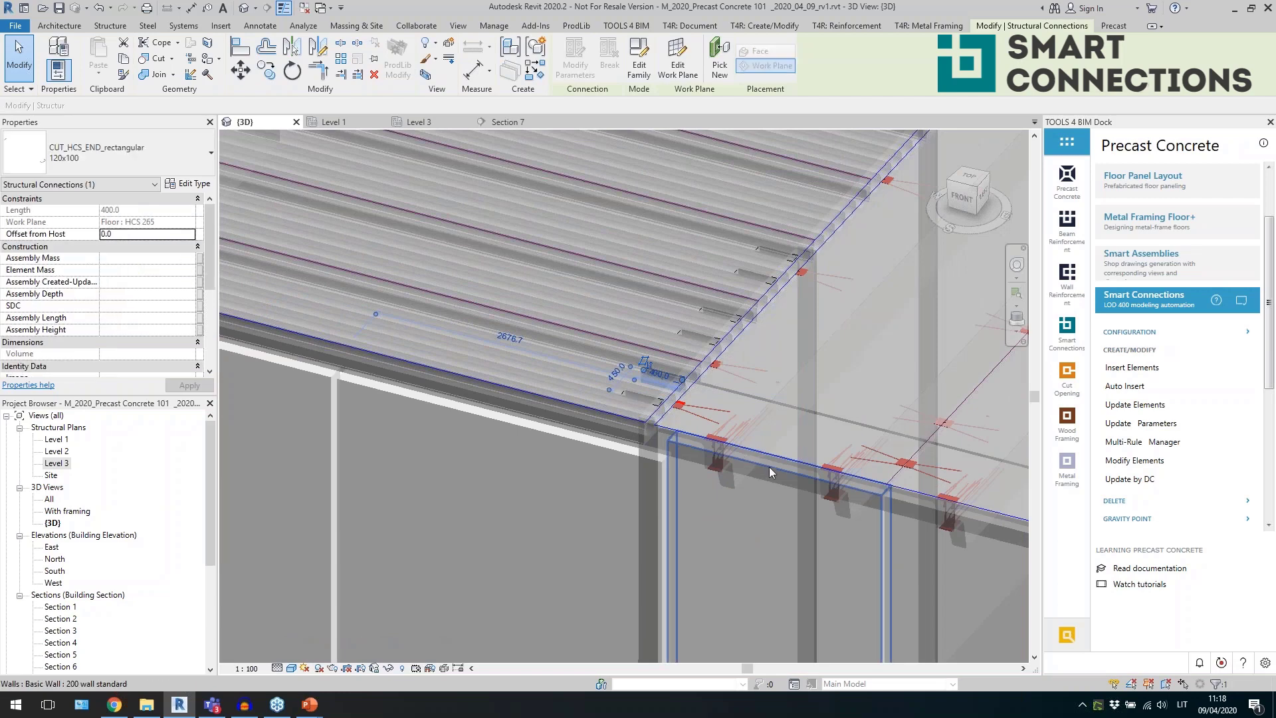
# Inspect the DT to spandrel top plate, the TT slab support cut and the bottom plate at the double-tee's front edge.
pyautogui.click(781, 470)
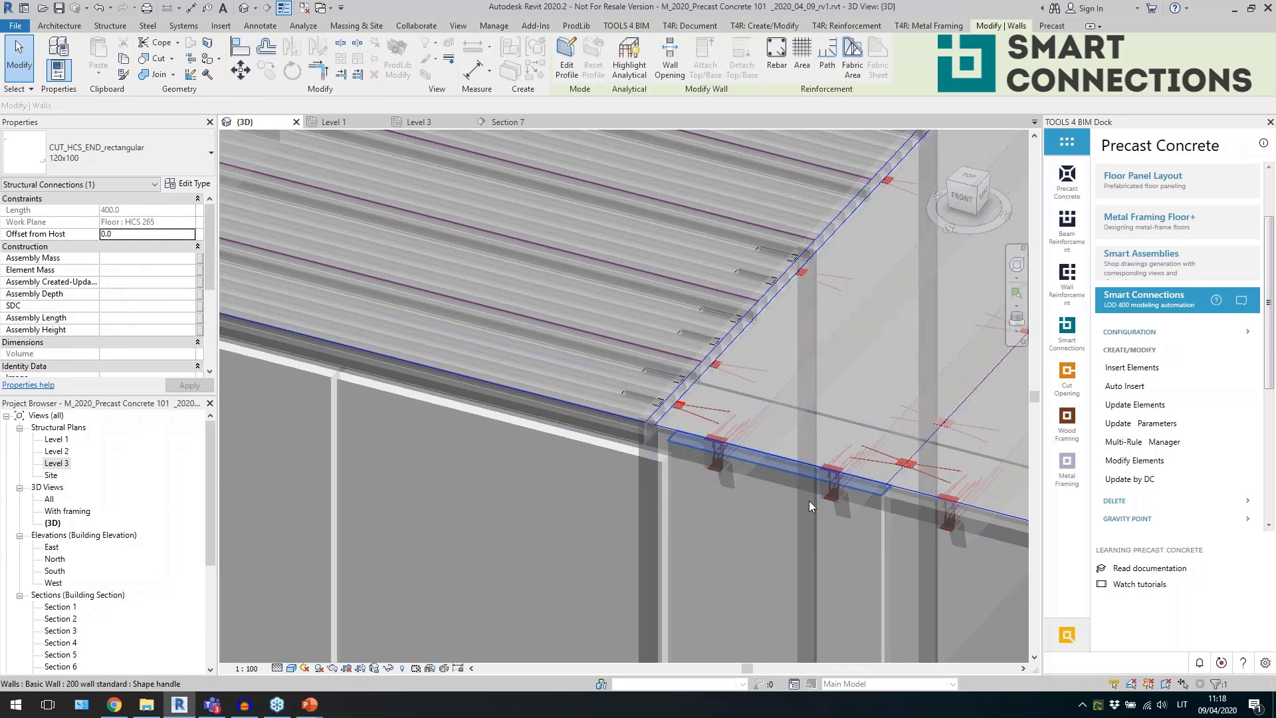
pyautogui.scroll(2, 808, 500)
pyautogui.click(689, 313)
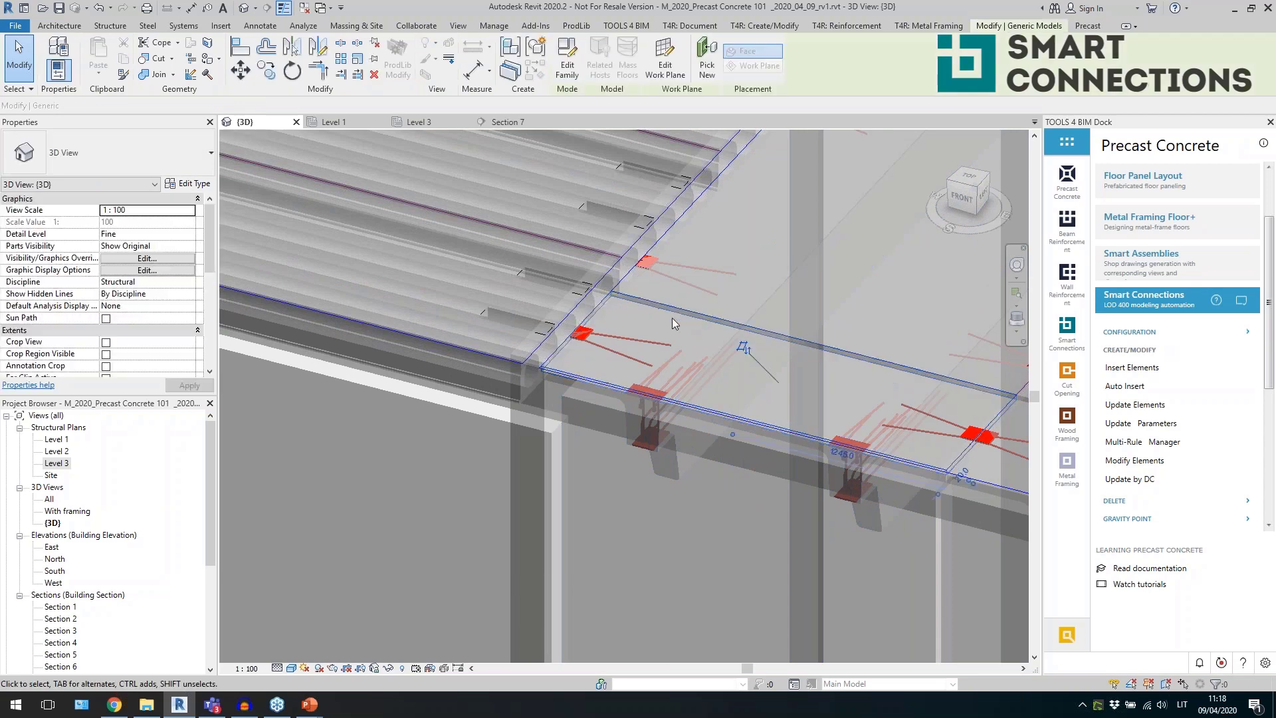
pyautogui.click(676, 381)
pyautogui.scroll(1, 672, 382)
pyautogui.click(661, 499)
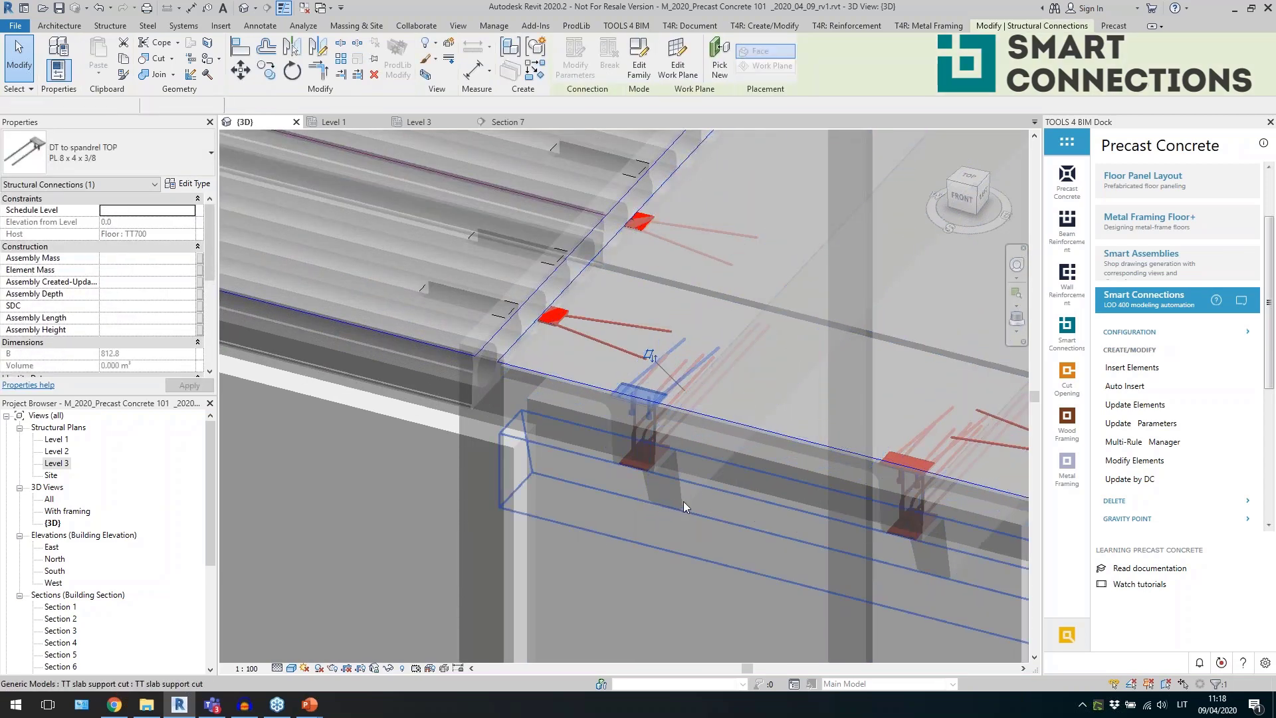
pyautogui.click(683, 507)
pyautogui.scroll(-2, 683, 507)
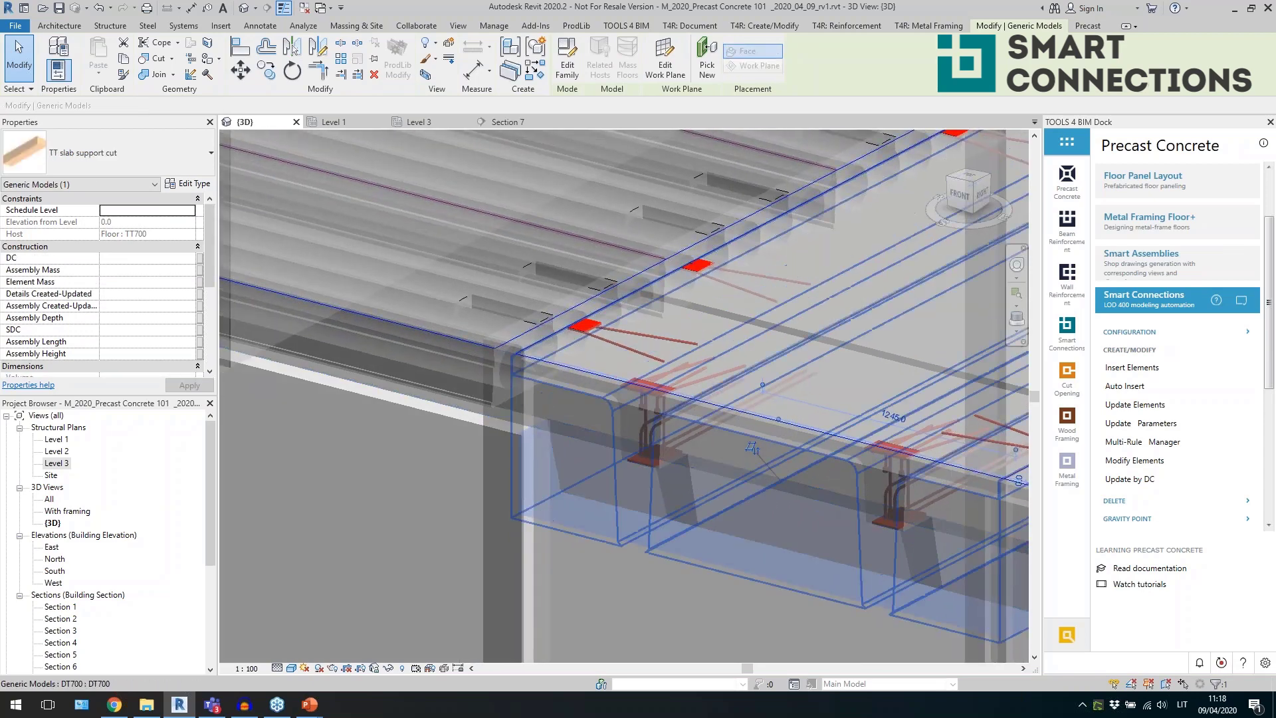
pyautogui.click(688, 439)
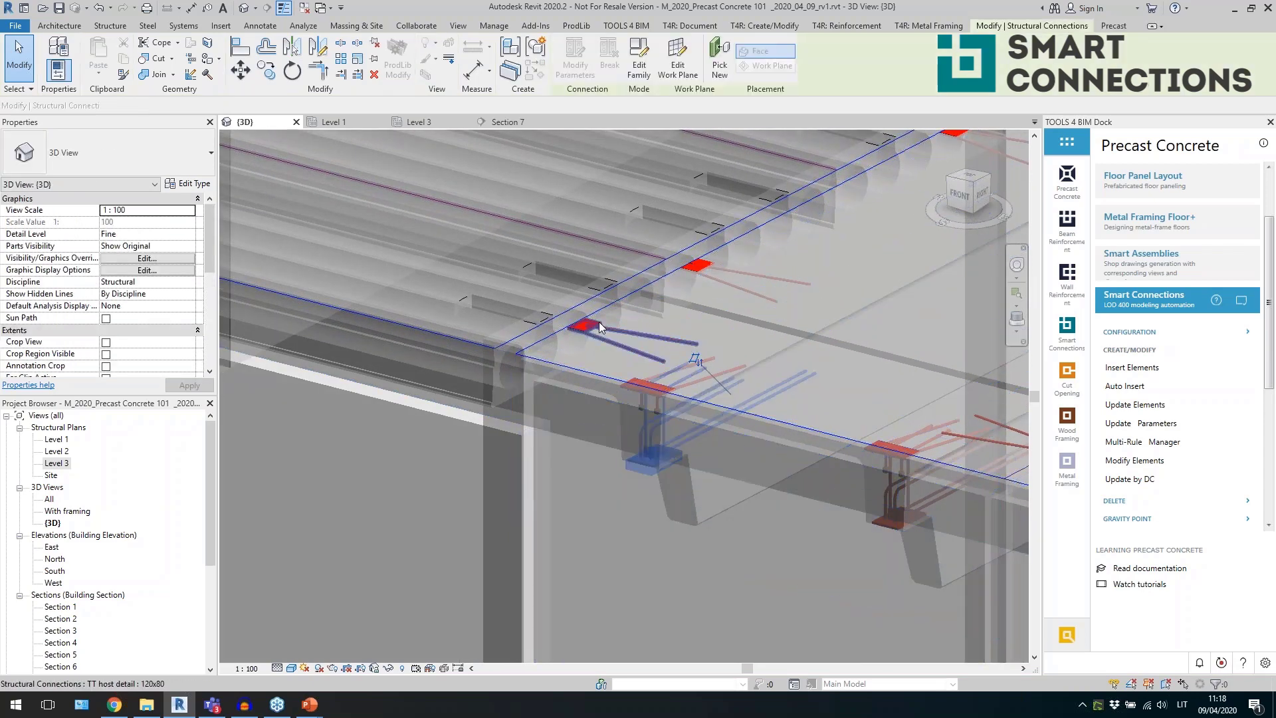
# Examine the TT host detail connections along the double-tee joints across the whole bay.
pyautogui.keyDown('shift'); pyautogui.moveTo(510, 472); pyautogui.dragTo(815, 295, button='middle'); pyautogui.keyUp('shift')
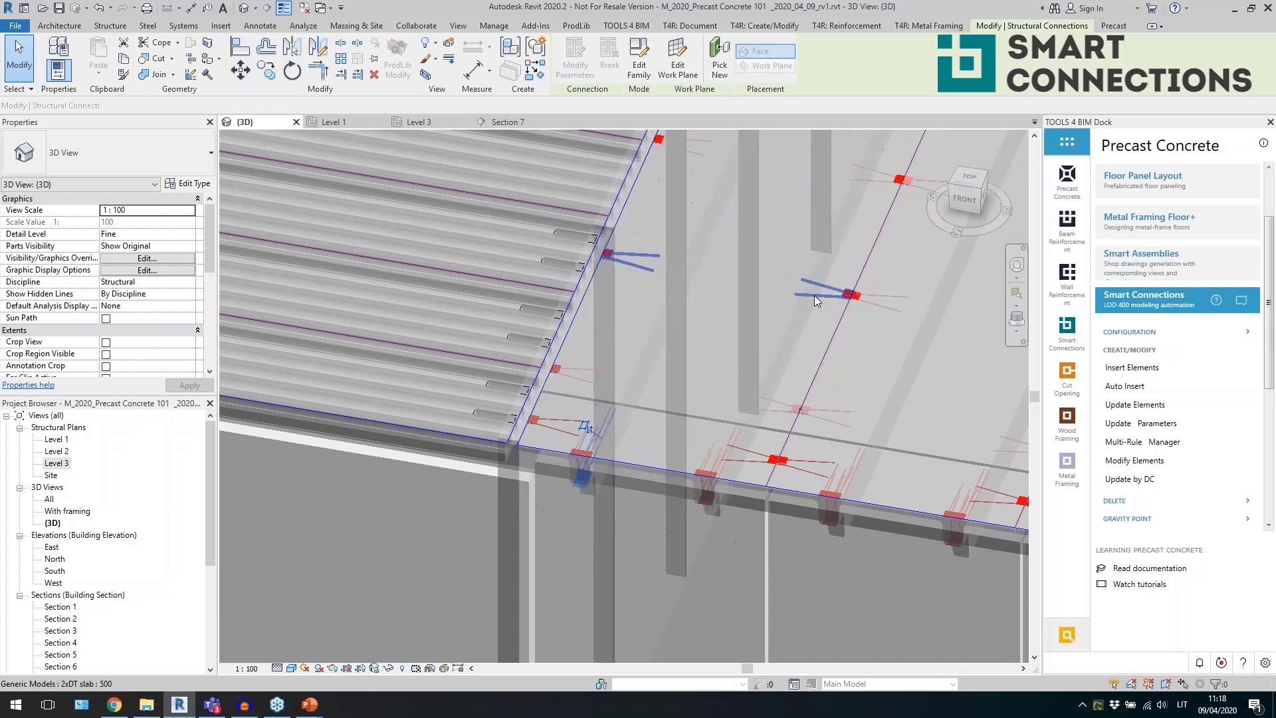
pyautogui.click(815, 295)
pyautogui.scroll(-3, 456, 484)
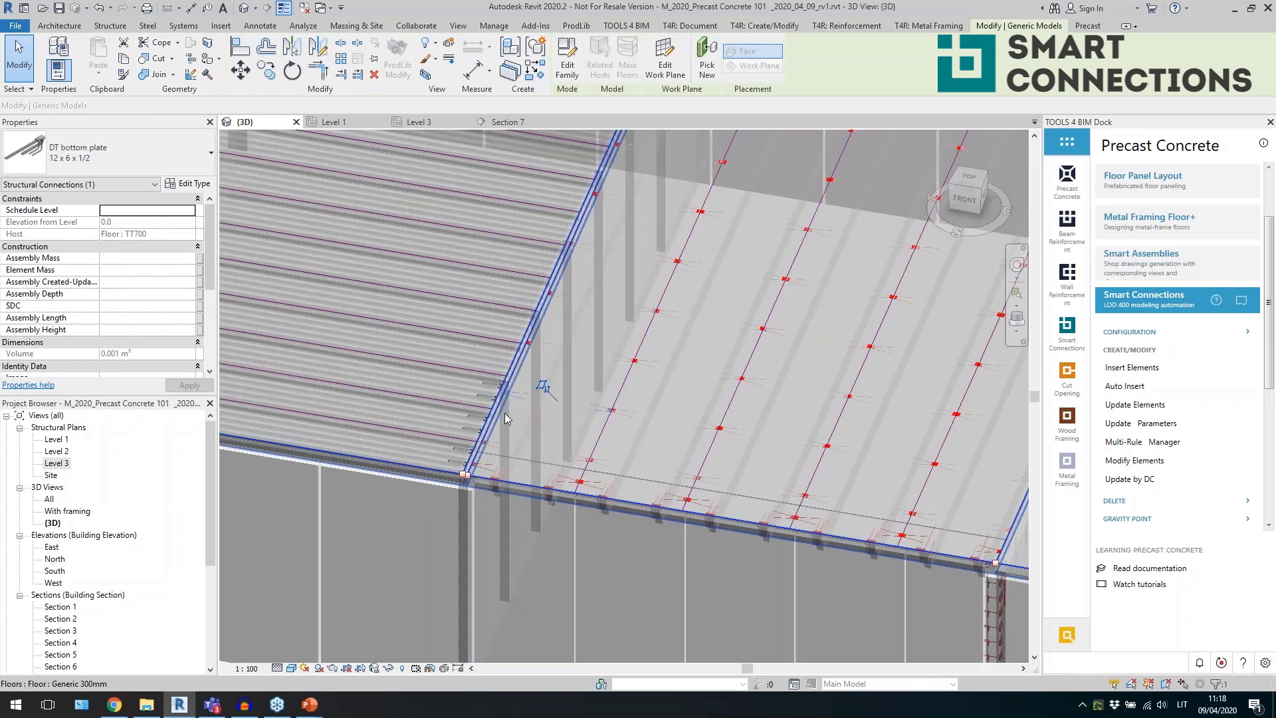
pyautogui.scroll(-3, 505, 417)
pyautogui.scroll(-3, 535, 464)
pyautogui.press('Escape')
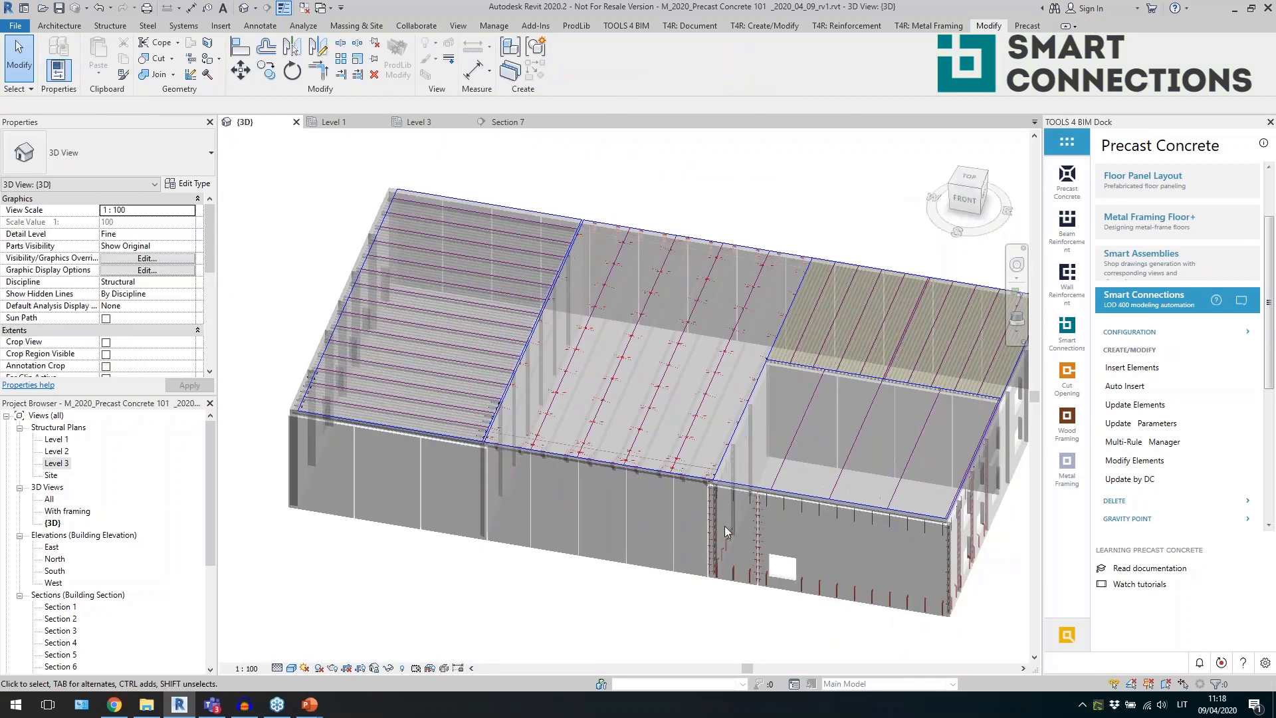
# Select a BSA PLA 16 lifter on a solid floor panel and open its modify settings.
pyautogui.scroll(5, 725, 525)
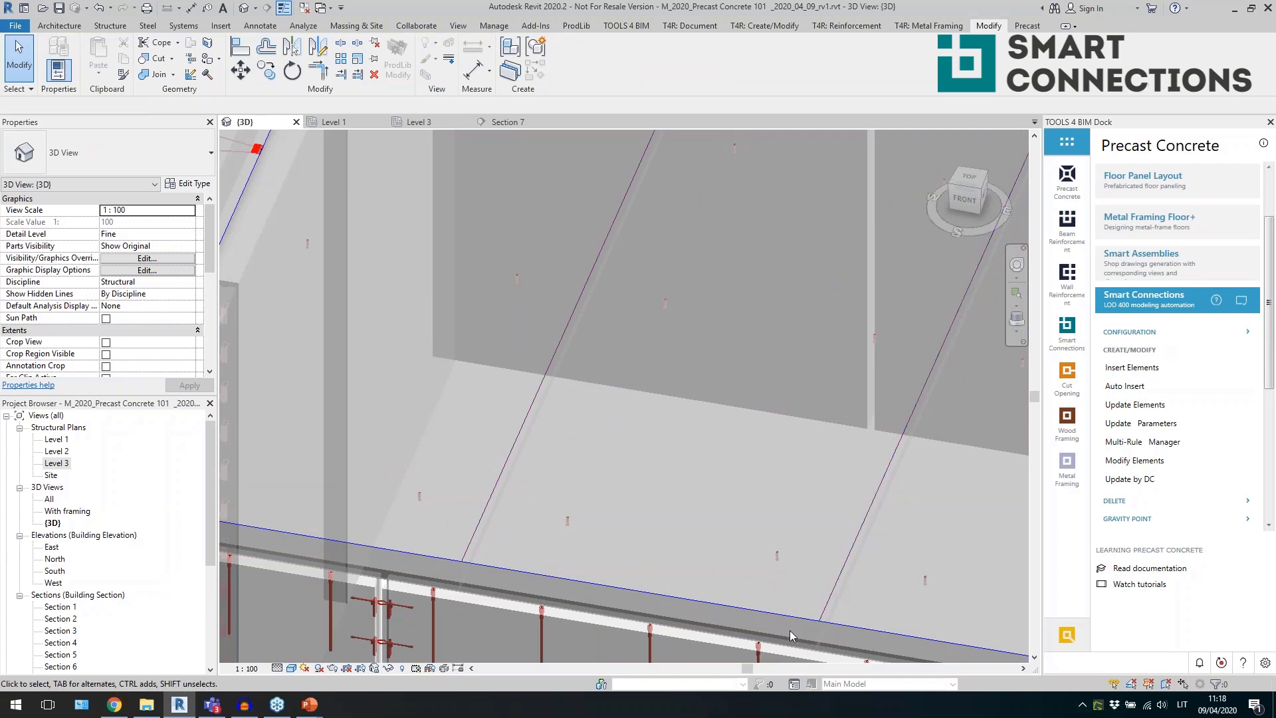
pyautogui.click(787, 646)
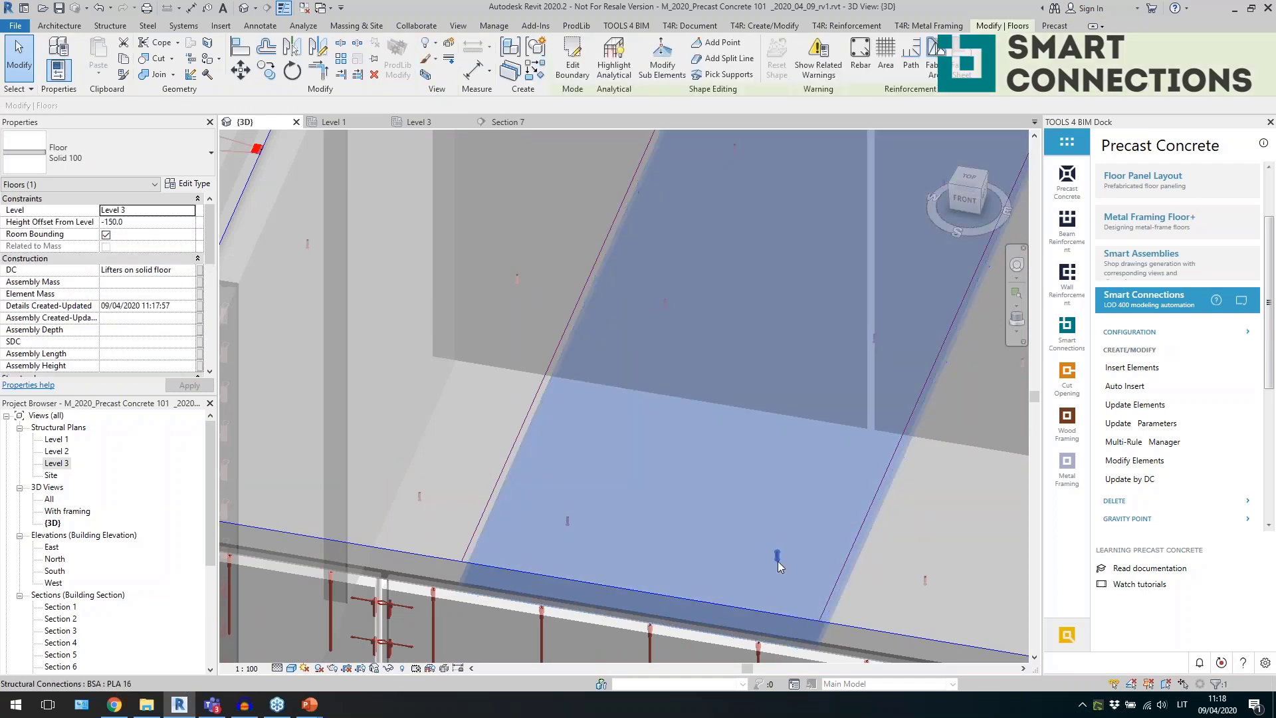
pyautogui.click(791, 570)
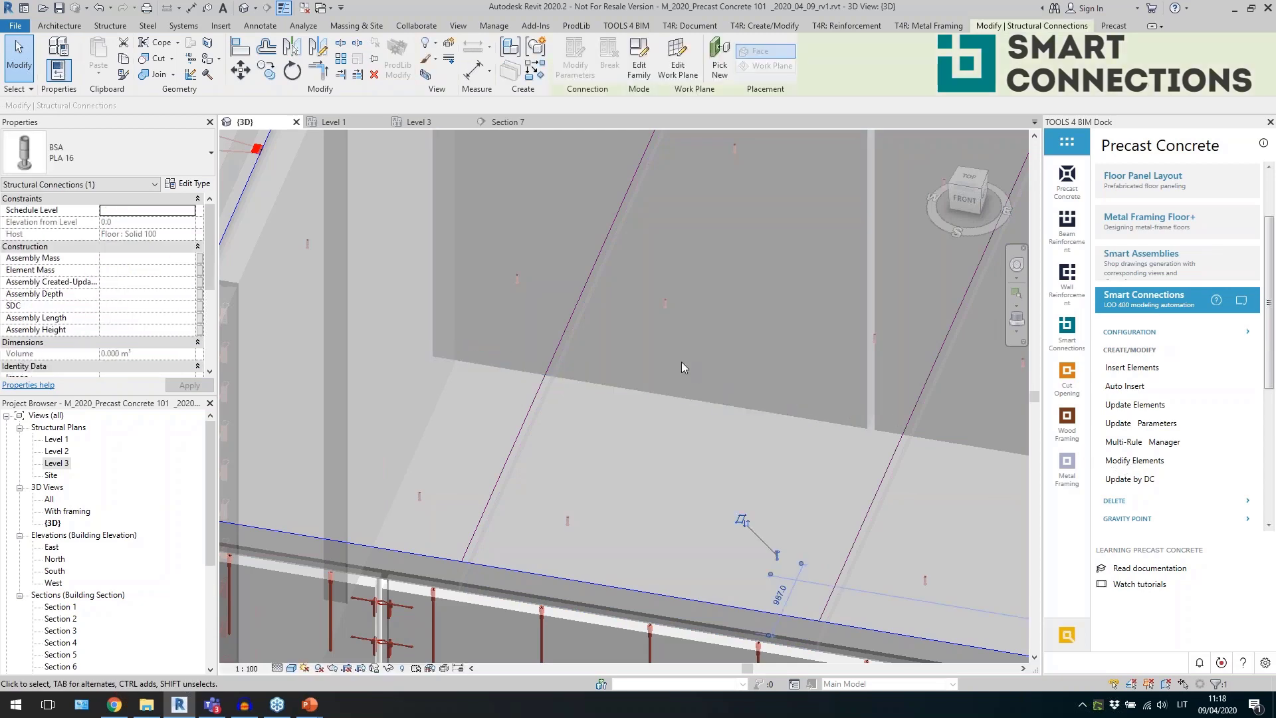
pyautogui.press('Return')
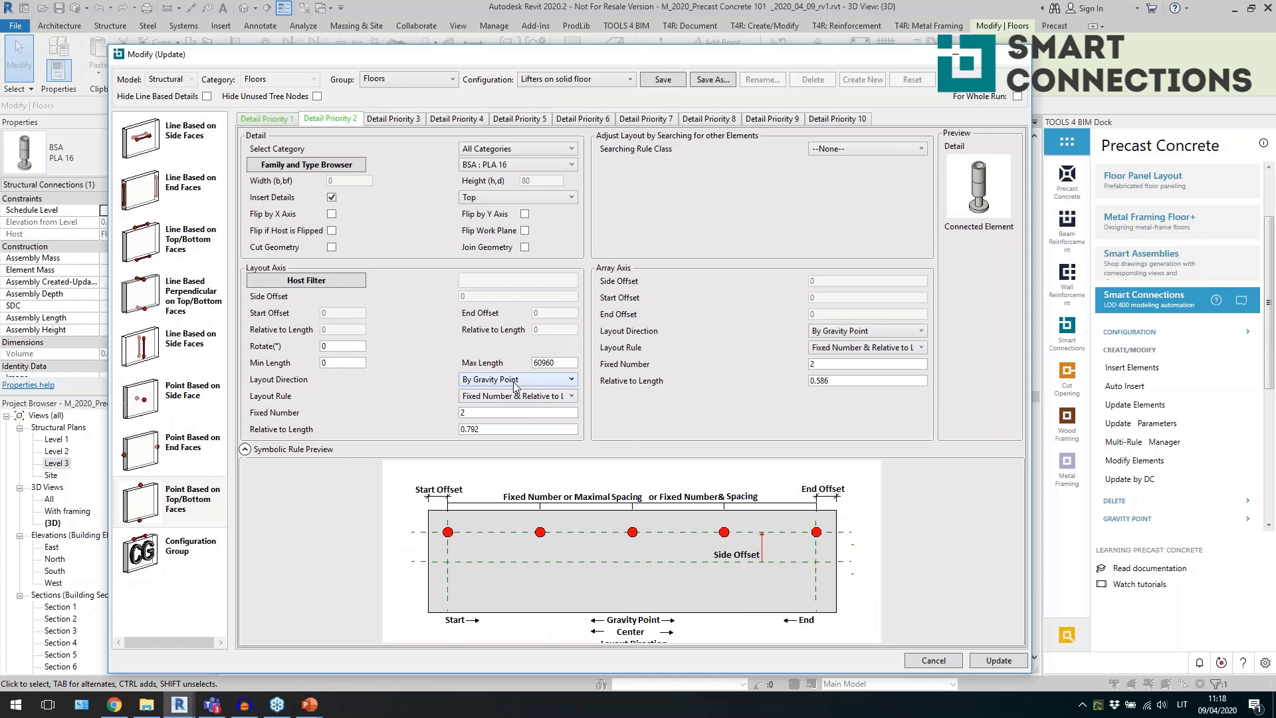
# Review the lifter's gravity point layout direction and fixed number rule, then close the configuration without updating and deselect the floor.
pyautogui.click(514, 382)
pyautogui.click(521, 393)
pyautogui.click(474, 430)
pyautogui.click(1022, 56)
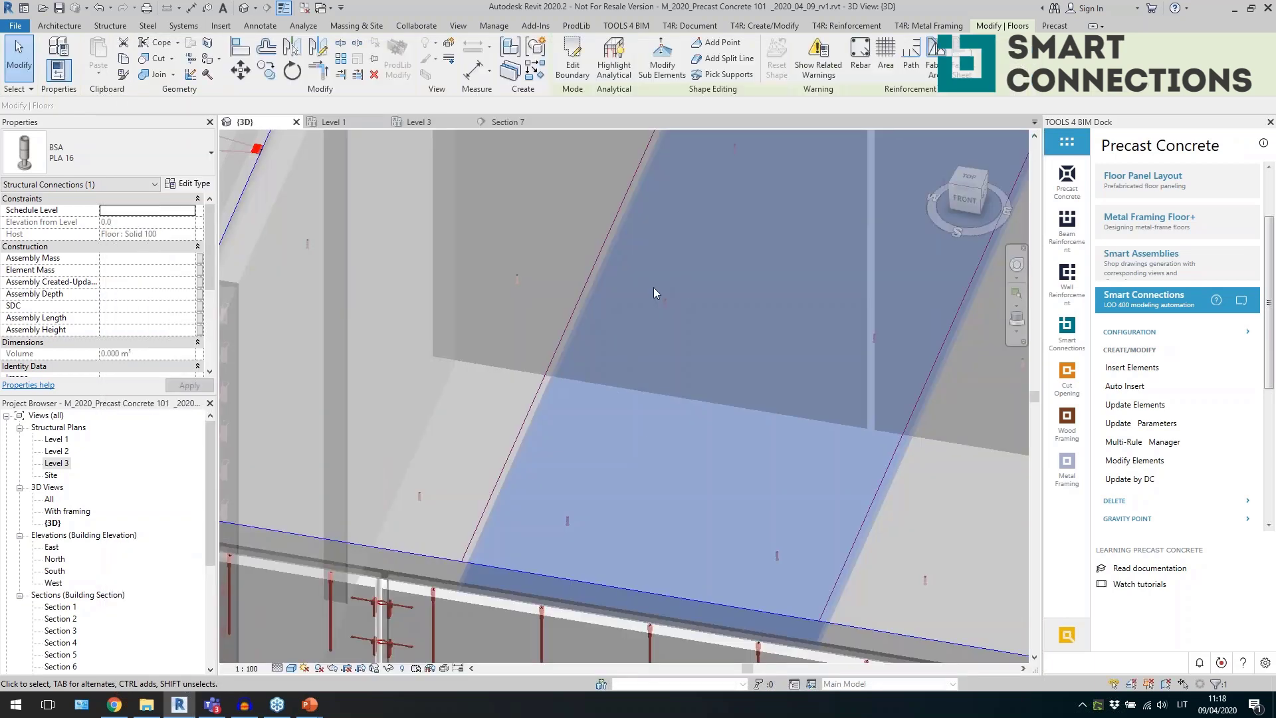
pyautogui.scroll(-5, 571, 405)
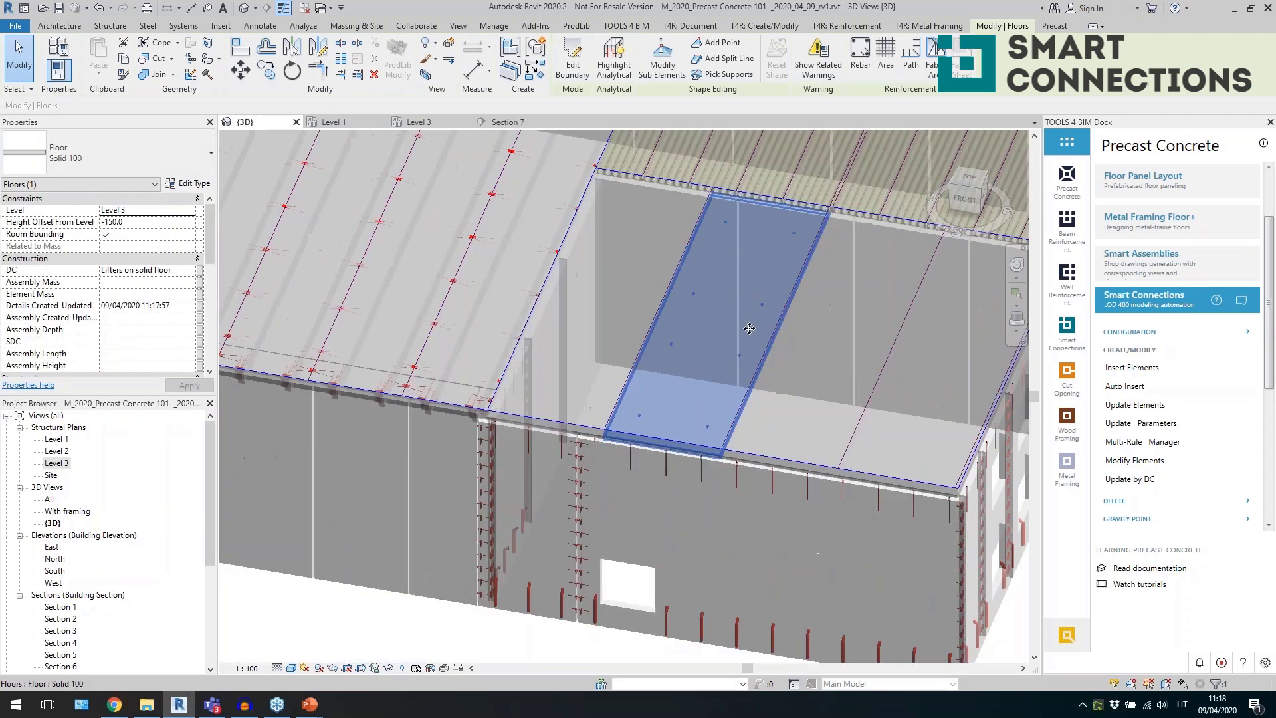
pyautogui.scroll(-3, 863, 346)
pyautogui.click(758, 521)
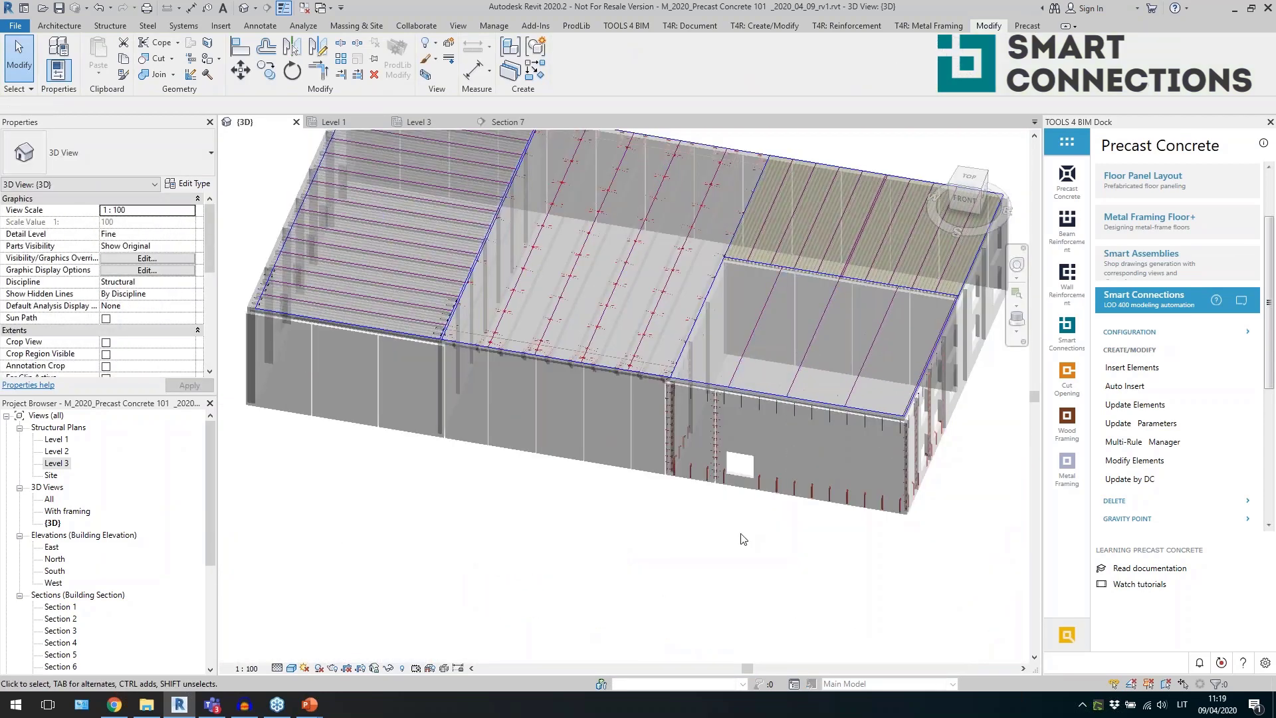
# Select three front wall panels below the double-tee bay and insert their connection details.
pyautogui.scroll(2, 475, 496)
pyautogui.keyDown('shift'); pyautogui.moveTo(544, 513); pyautogui.dragTo(592, 542, button='middle'); pyautogui.keyUp('shift')
pyautogui.moveTo(620, 495); pyautogui.dragTo(500, 441)
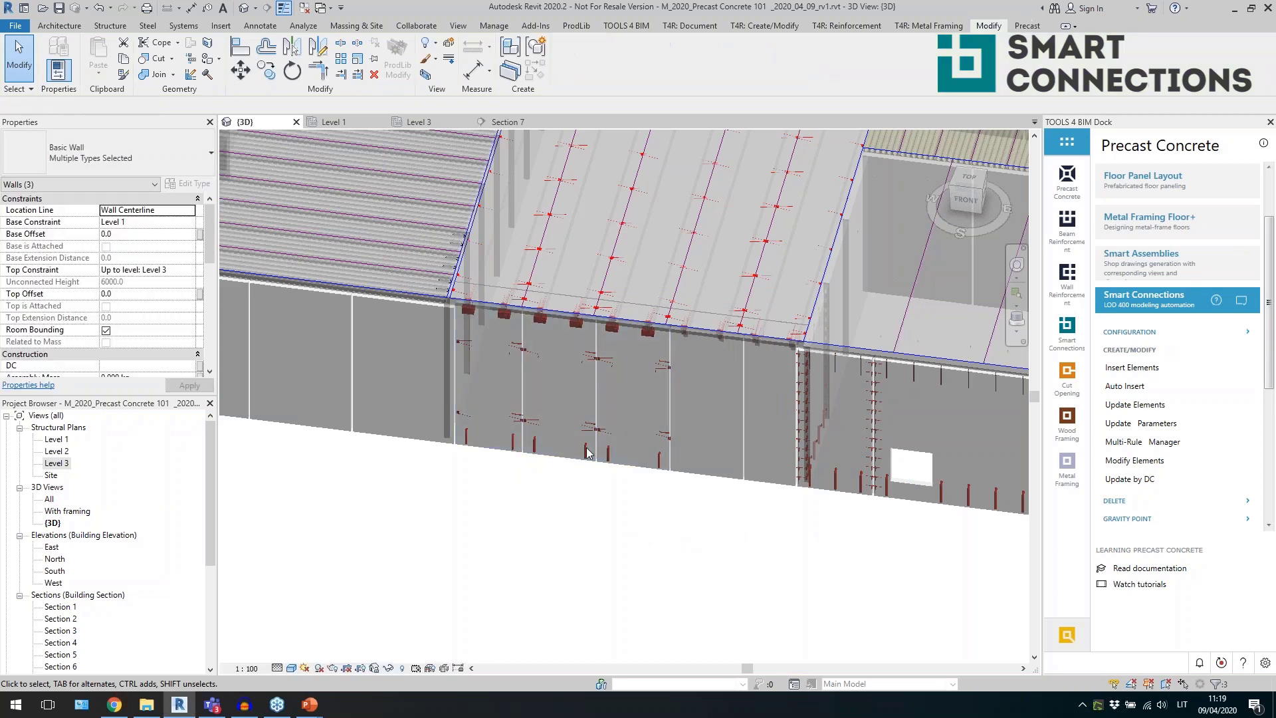
# Examine the inserted lifting anchors and concrete corbels on the three front wall panels below the double tees.
pyautogui.press('Escape')
pyautogui.scroll(5, 561, 389)
pyautogui.scroll(1, 642, 498)
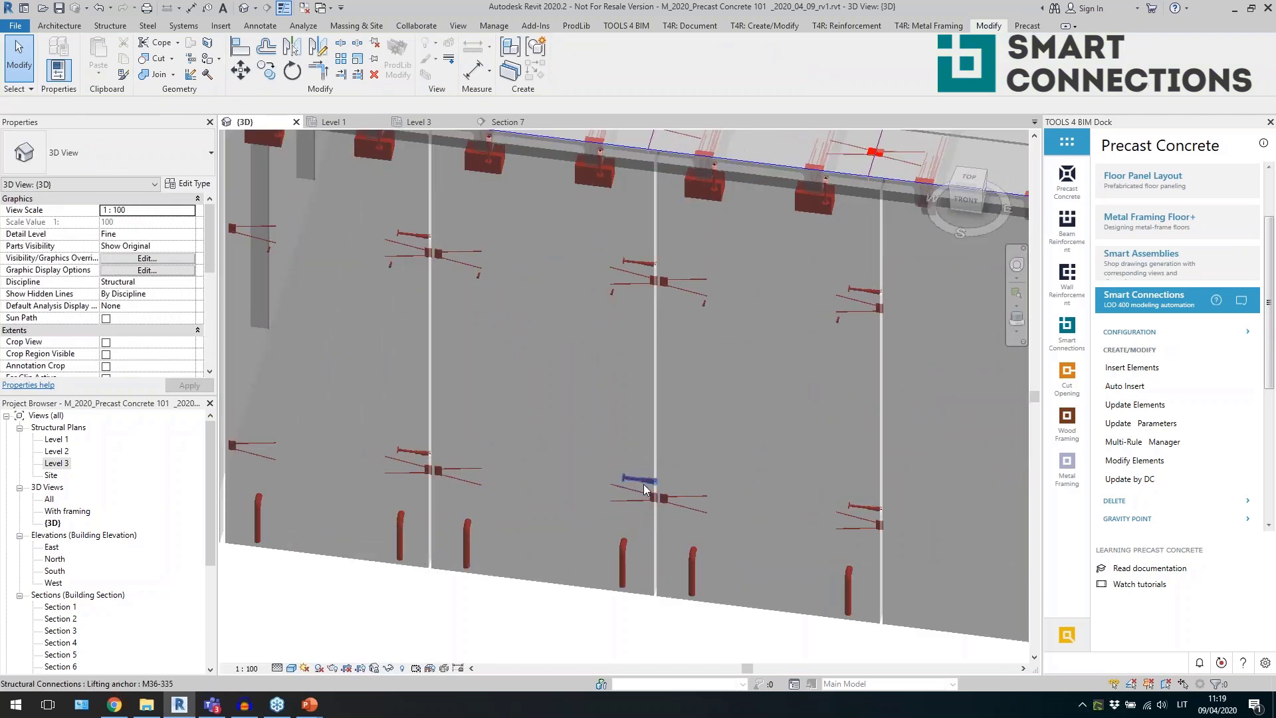
pyautogui.click(644, 490)
pyautogui.scroll(-2, 596, 307)
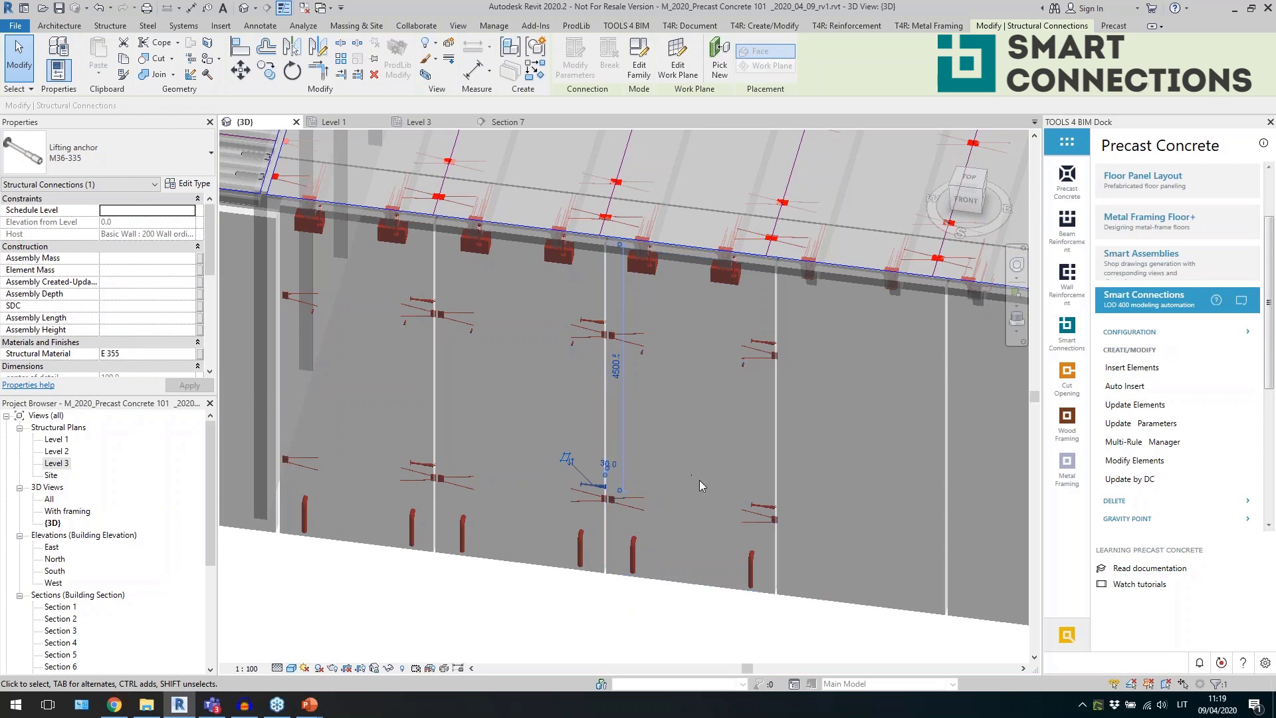
pyautogui.scroll(3, 727, 291)
pyautogui.press('Escape')
pyautogui.scroll(2, 727, 291)
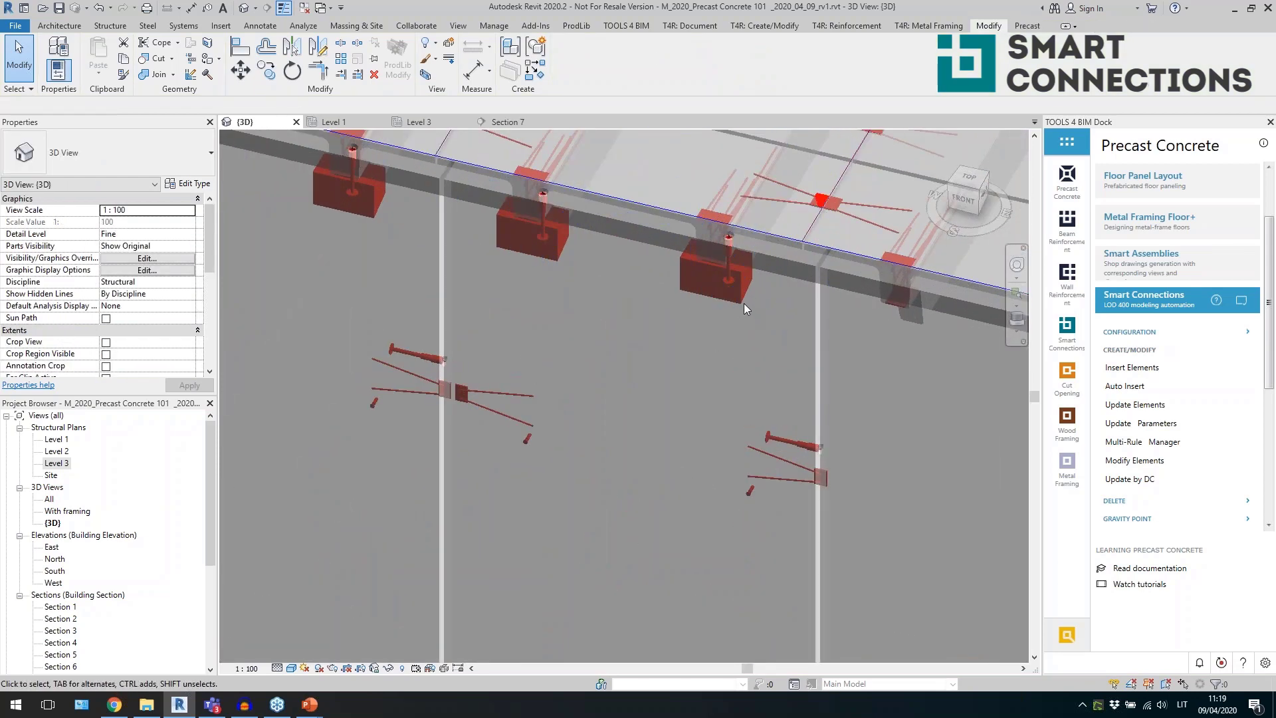
pyautogui.click(739, 304)
pyautogui.keyDown('shift'); pyautogui.moveTo(739, 304); pyautogui.dragTo(717, 335, button='middle'); pyautogui.keyUp('shift')
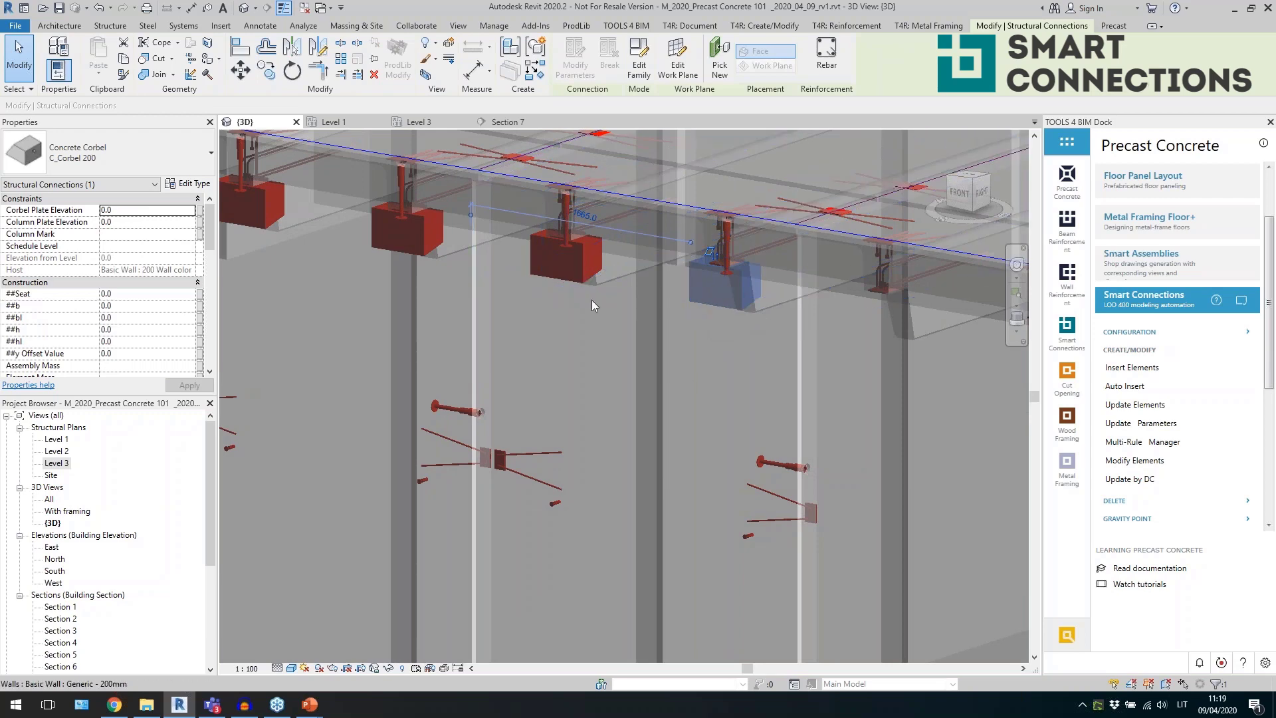
pyautogui.scroll(-3, 588, 295)
pyautogui.keyDown('shift'); pyautogui.moveTo(589, 295); pyautogui.dragTo(653, 462, button='middle'); pyautogui.keyUp('shift')
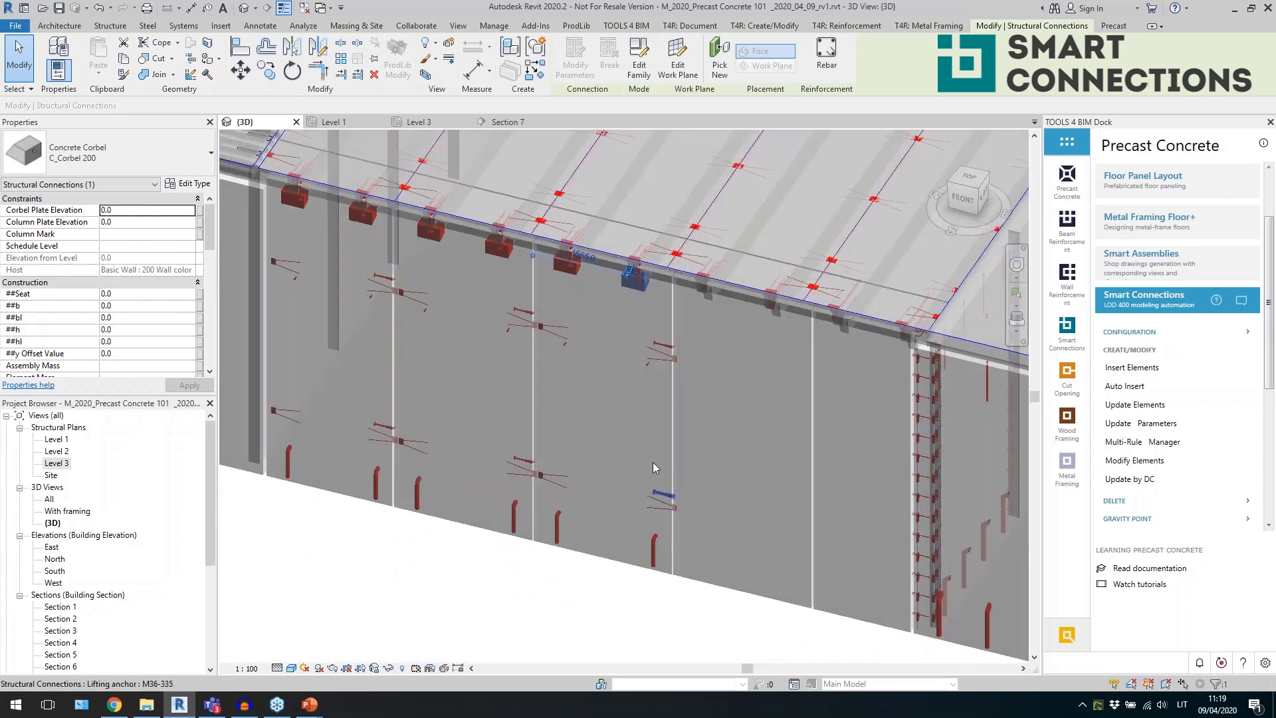
pyautogui.press('Escape')
# Set the height offset from level of the double-tee TT700 floor panel above the third wall to -1000 and update its details.
pyautogui.press('Tab')
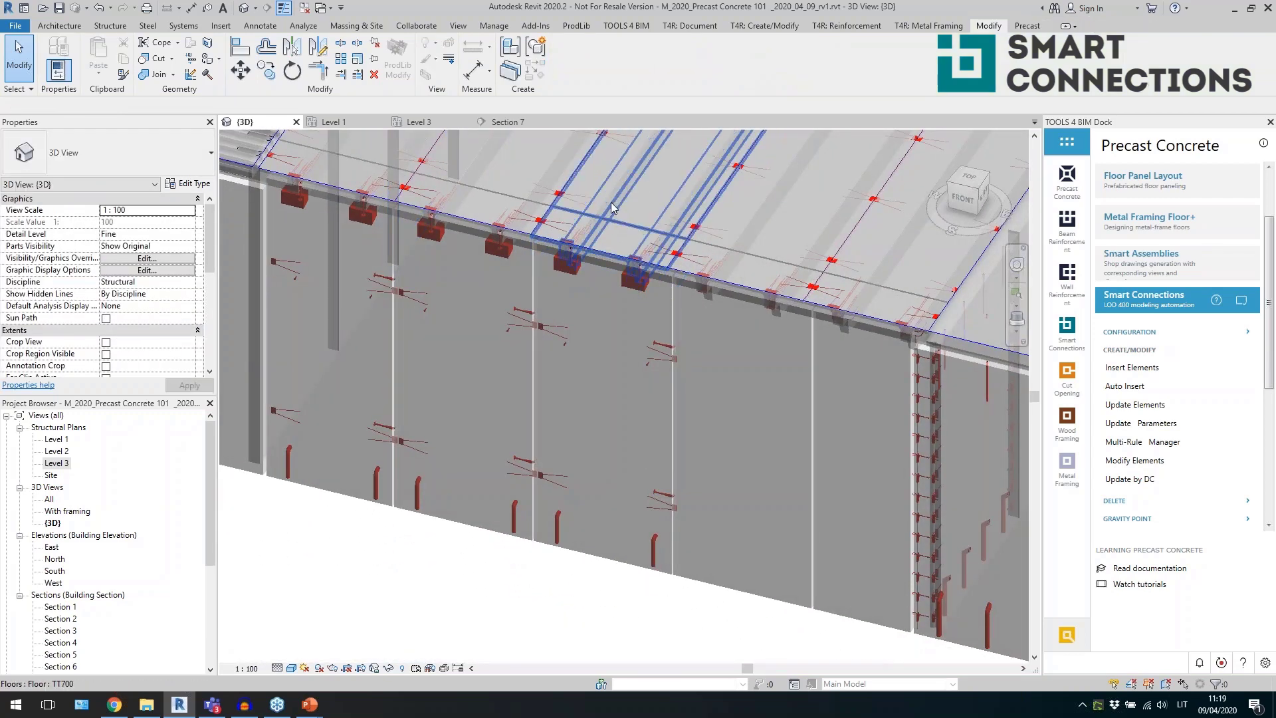
pyautogui.click(611, 207)
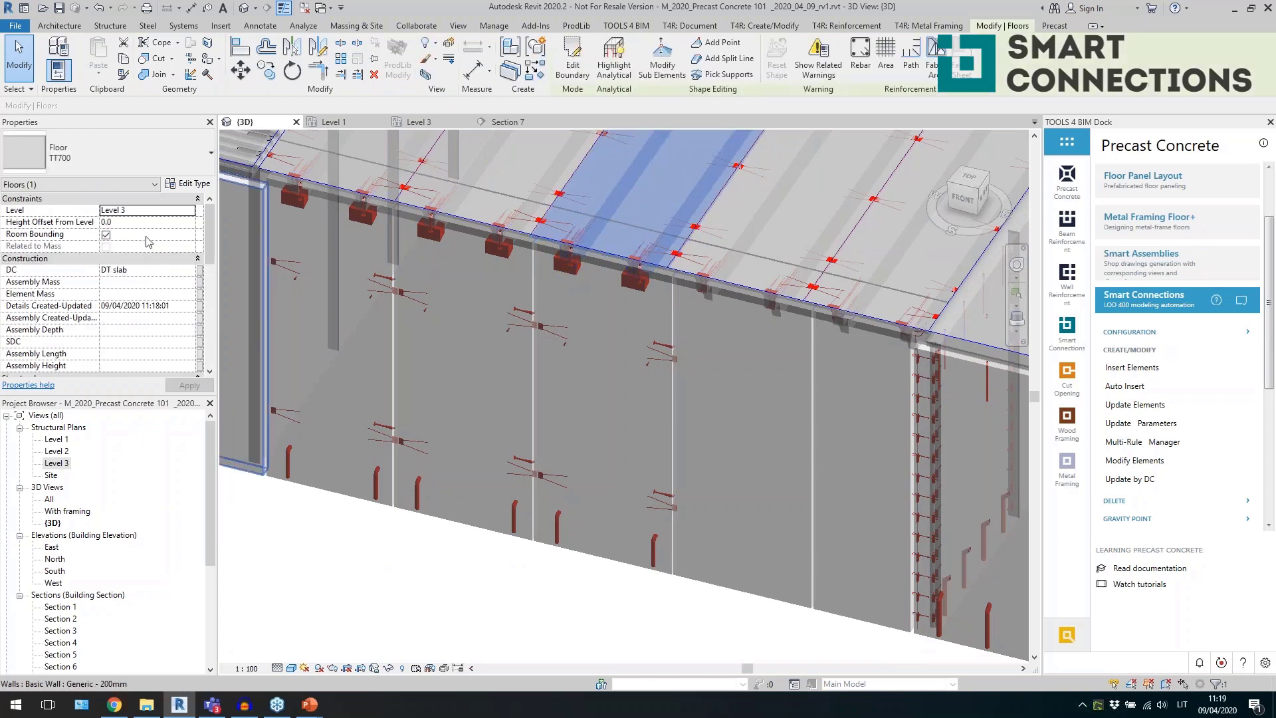
pyautogui.click(147, 222)
pyautogui.write('-1')
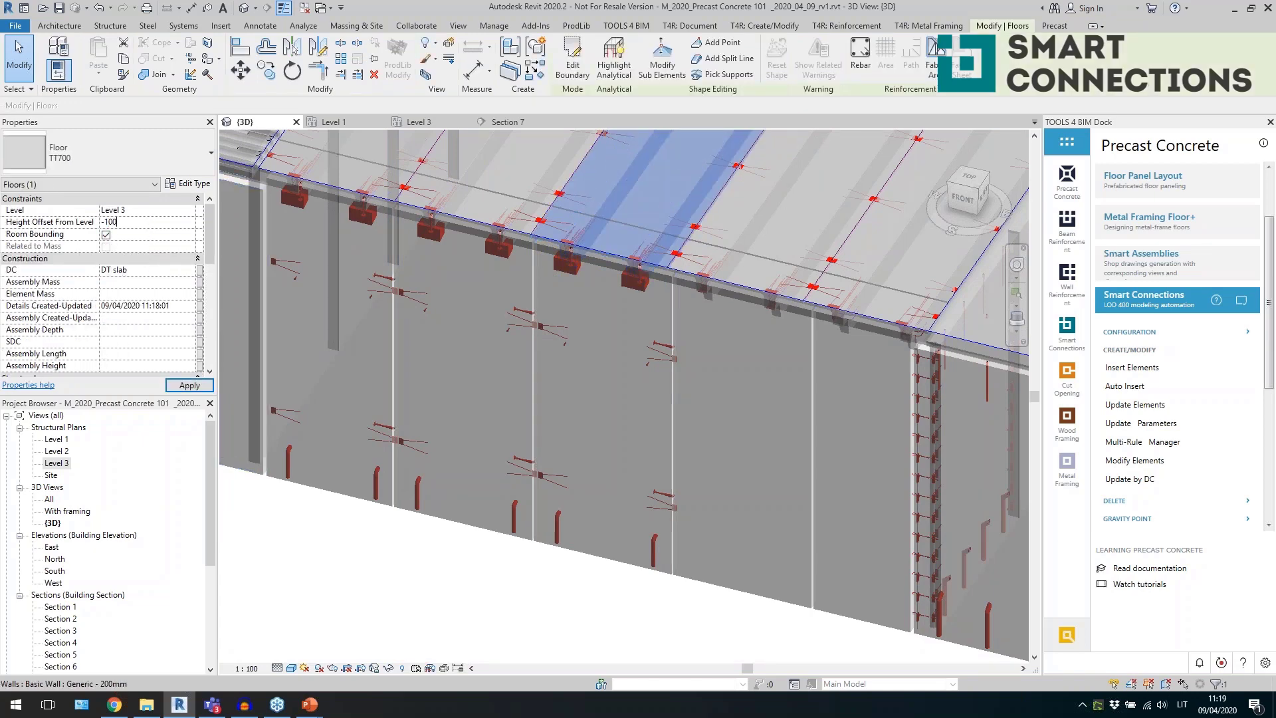
pyautogui.write('000')
pyautogui.press('Return')
pyautogui.click(189, 386)
pyautogui.click(699, 399)
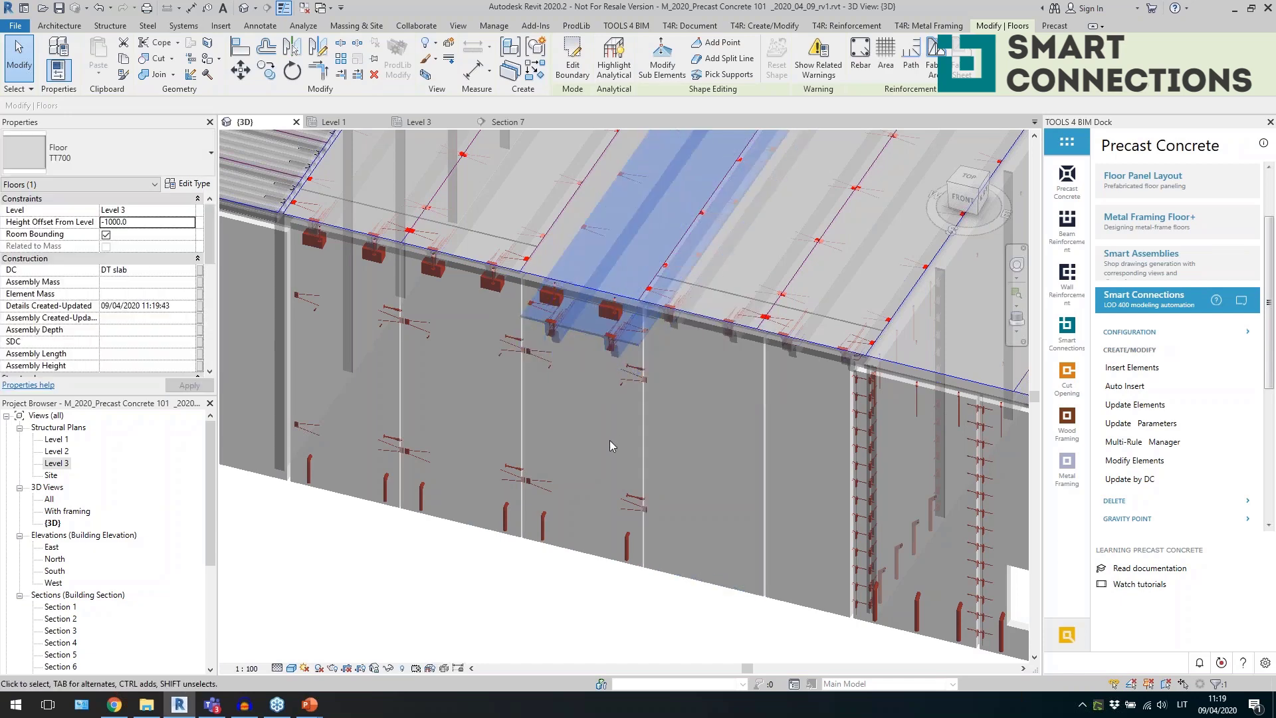
# Update the connection details of the wall panel beneath the lowered double tee.
pyautogui.click(591, 555)
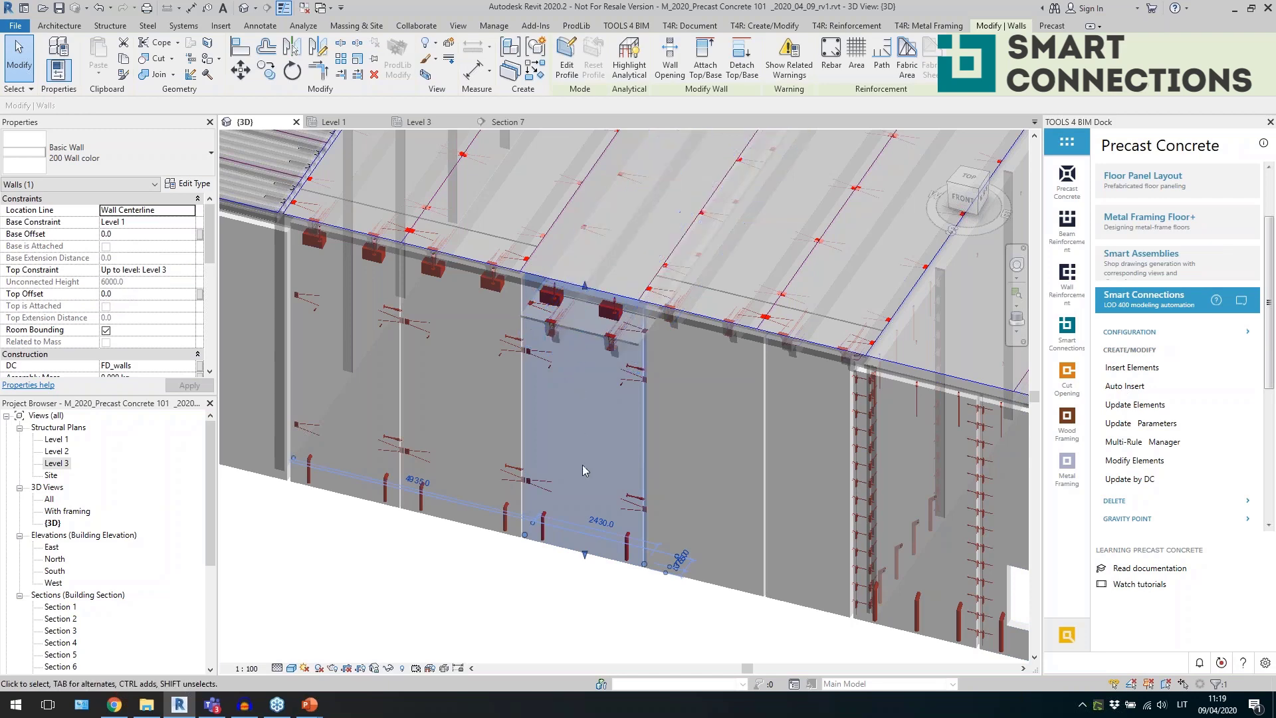
pyautogui.click(1109, 401)
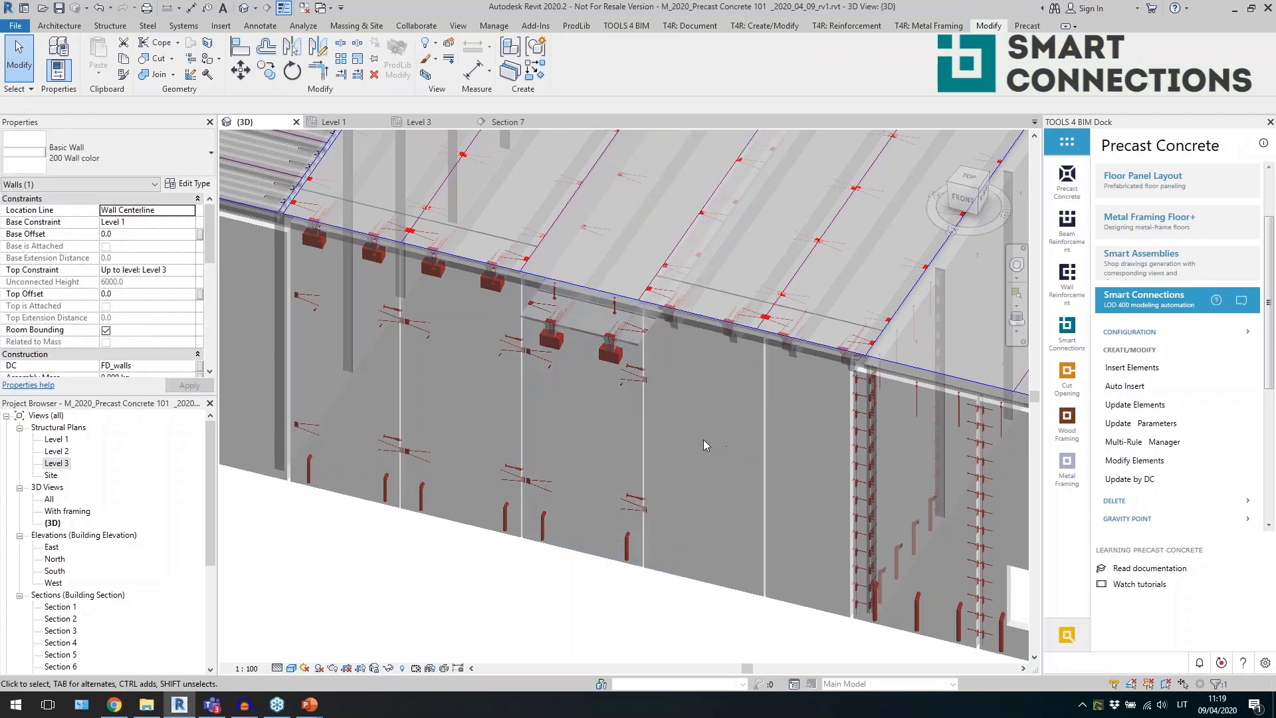
pyautogui.scroll(5, 583, 264)
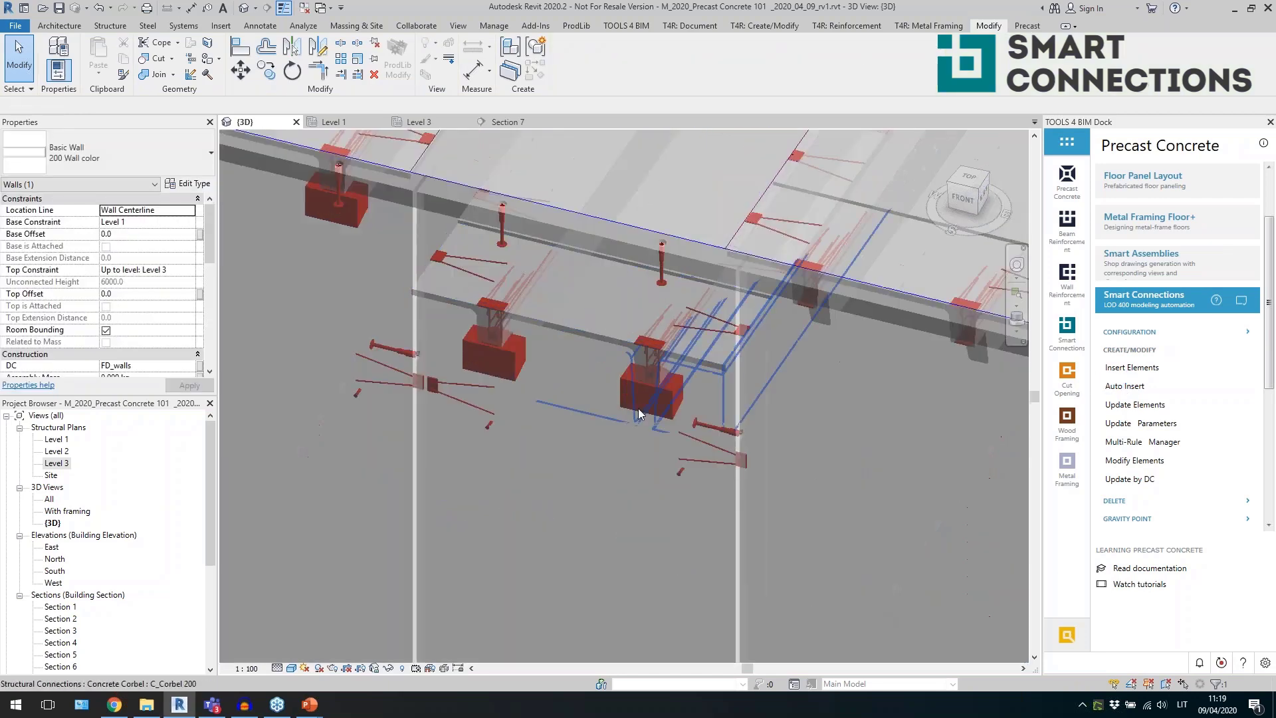
# Review a relocated corbel's modify settings, including the searching rule name options, keep Left & Right, and close without updating.
pyautogui.click(673, 409)
pyautogui.scroll(-3, 658, 340)
pyautogui.moveTo(677, 485)
pyautogui.keyDown('shift'); pyautogui.mouseDown(button='middle')
pyautogui.moveTo(618, 465)
pyautogui.moveTo(673, 463)
pyautogui.mouseUp(button='middle'); pyautogui.keyUp('shift')
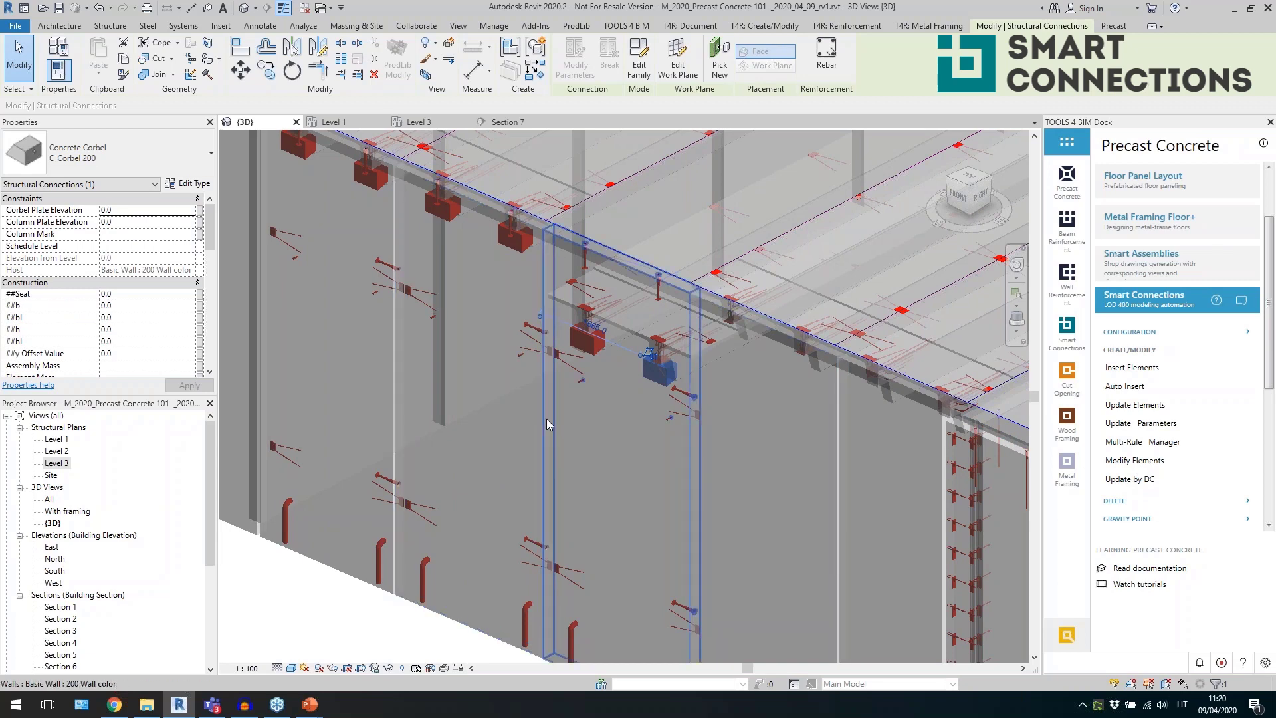
pyautogui.click(648, 377)
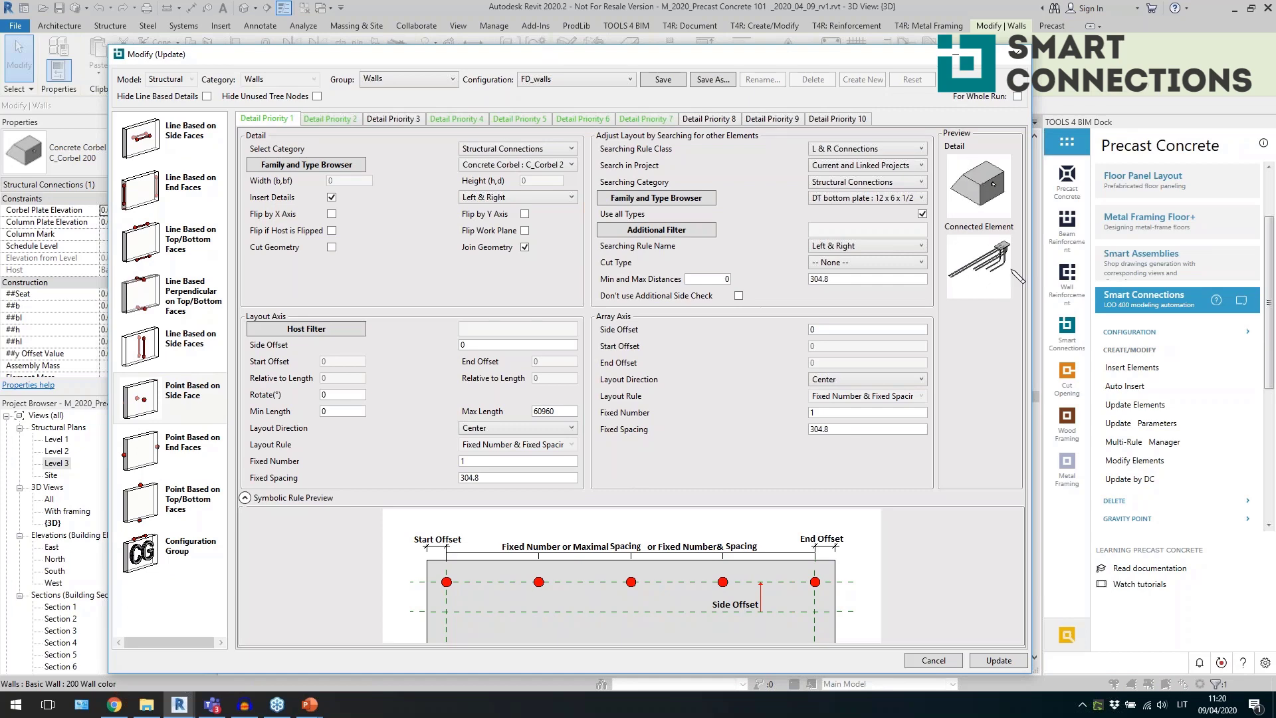
pyautogui.click(878, 247)
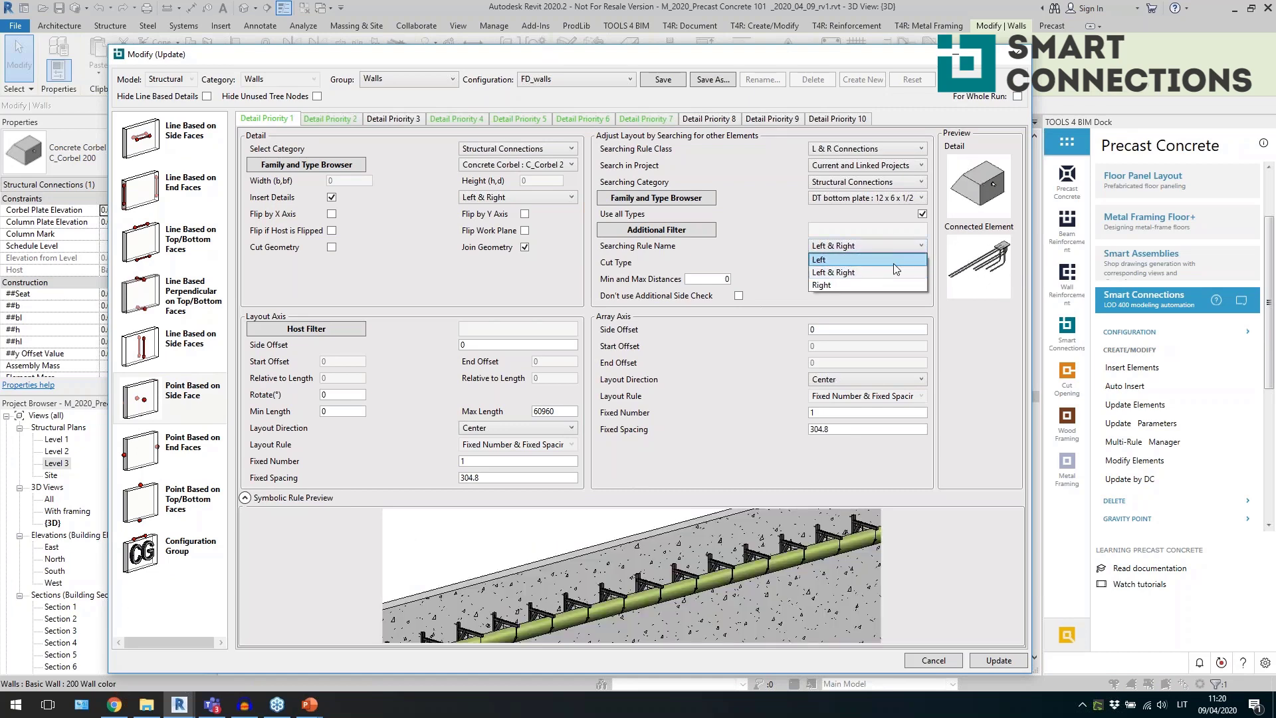
pyautogui.click(851, 273)
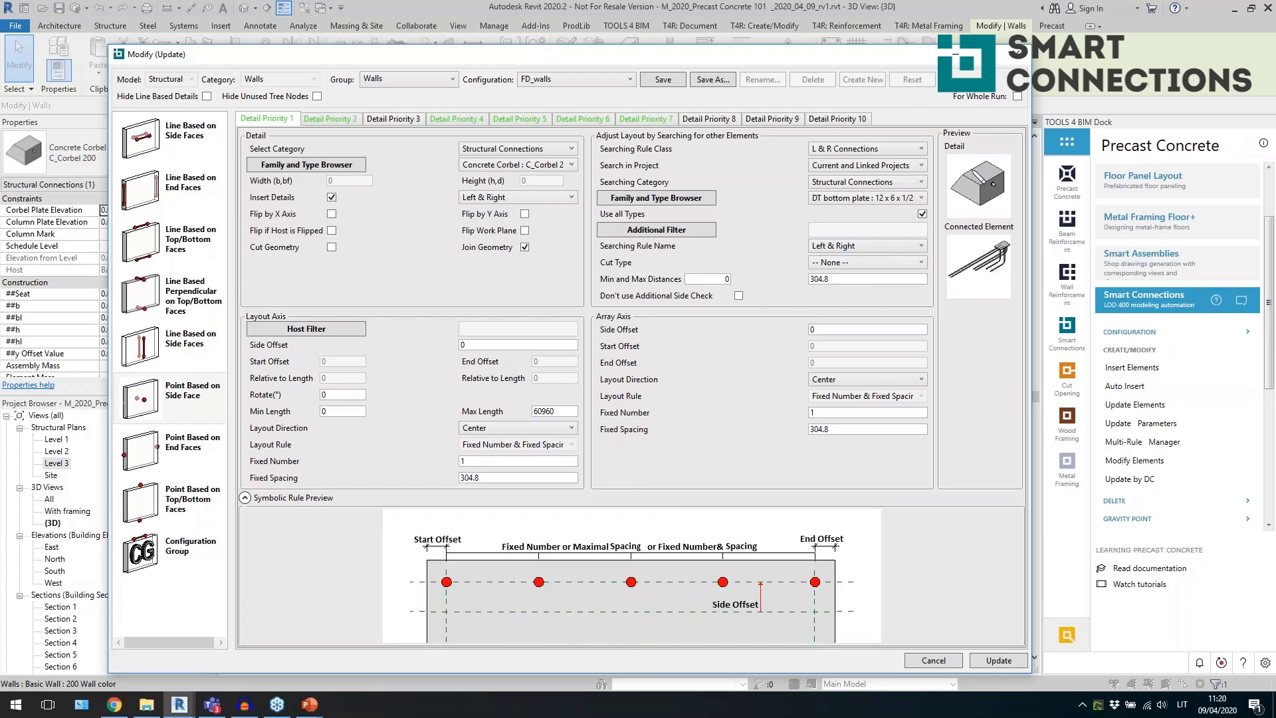
pyautogui.click(1016, 54)
# Inspect the DT bottom plate and concrete corbel under the lowered double tee, then clear the selection.
pyautogui.scroll(4, 647, 374)
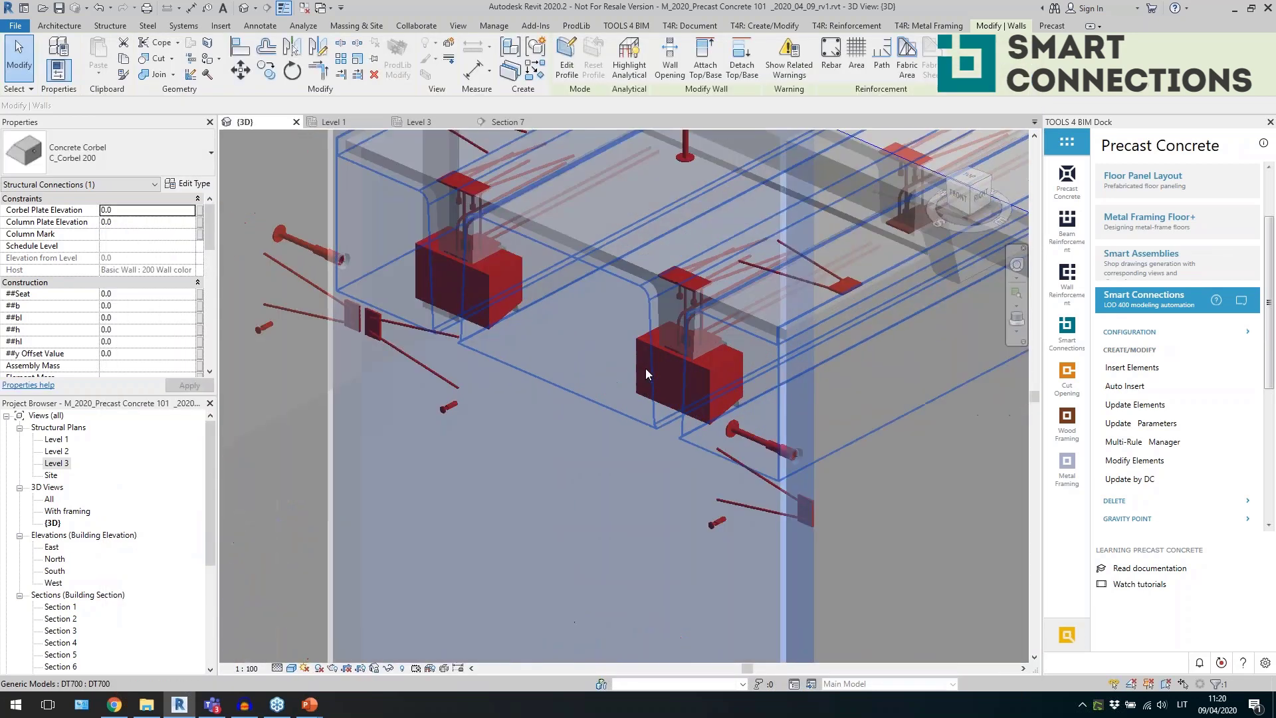
pyautogui.click(720, 332)
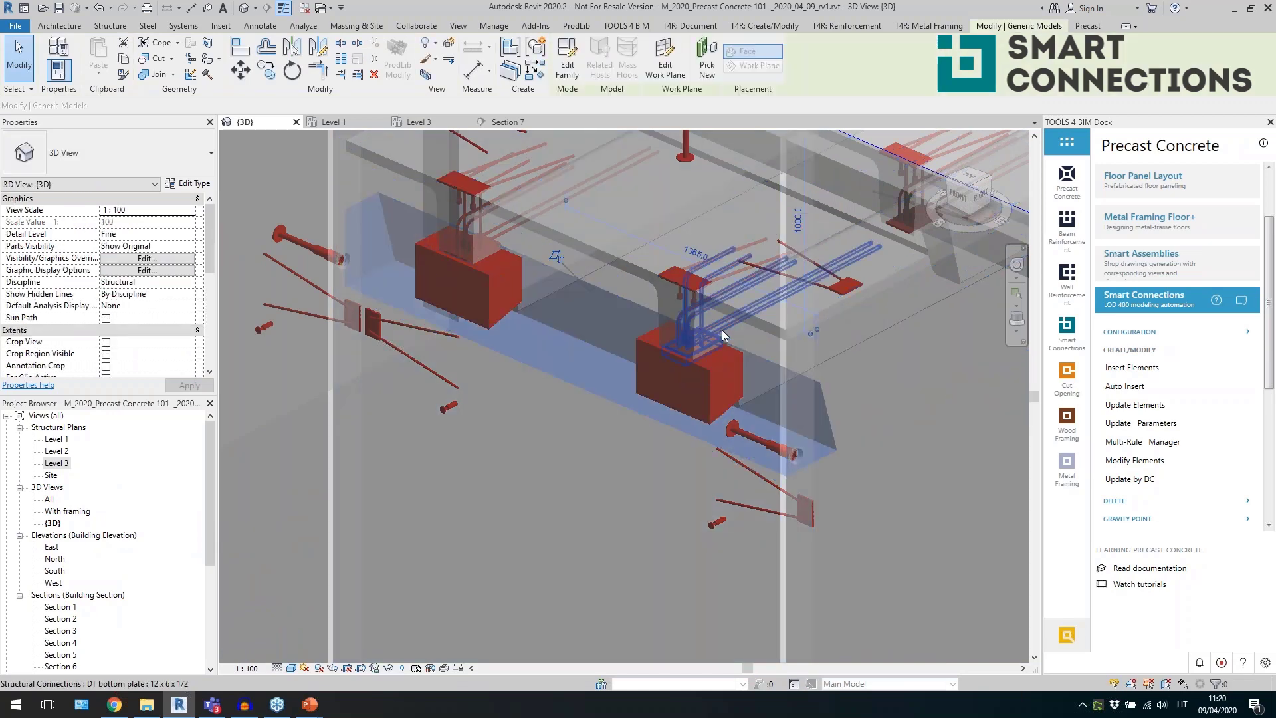
pyautogui.click(709, 374)
pyautogui.scroll(-3, 691, 388)
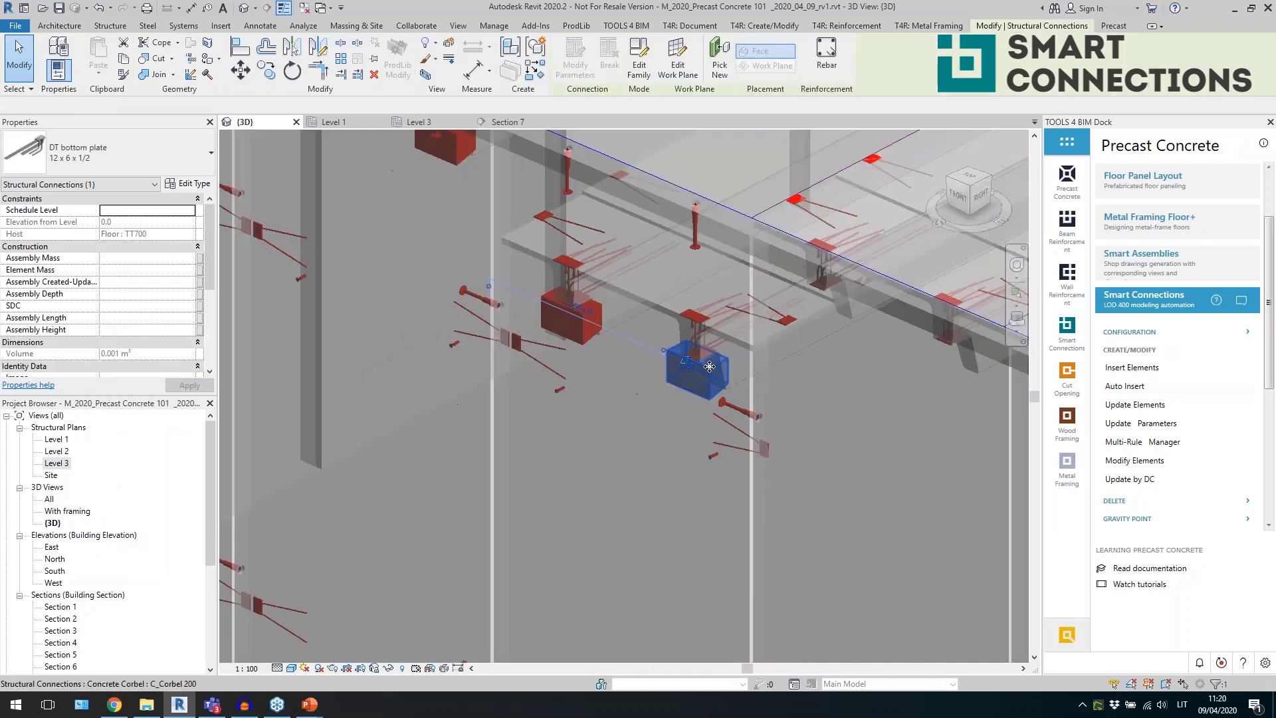
pyautogui.keyDown('shift'); pyautogui.moveTo(669, 407); pyautogui.dragTo(735, 517, button='middle'); pyautogui.keyUp('shift')
pyautogui.scroll(-5, 726, 389)
pyautogui.press('Escape')
pyautogui.scroll(-2, 511, 500)
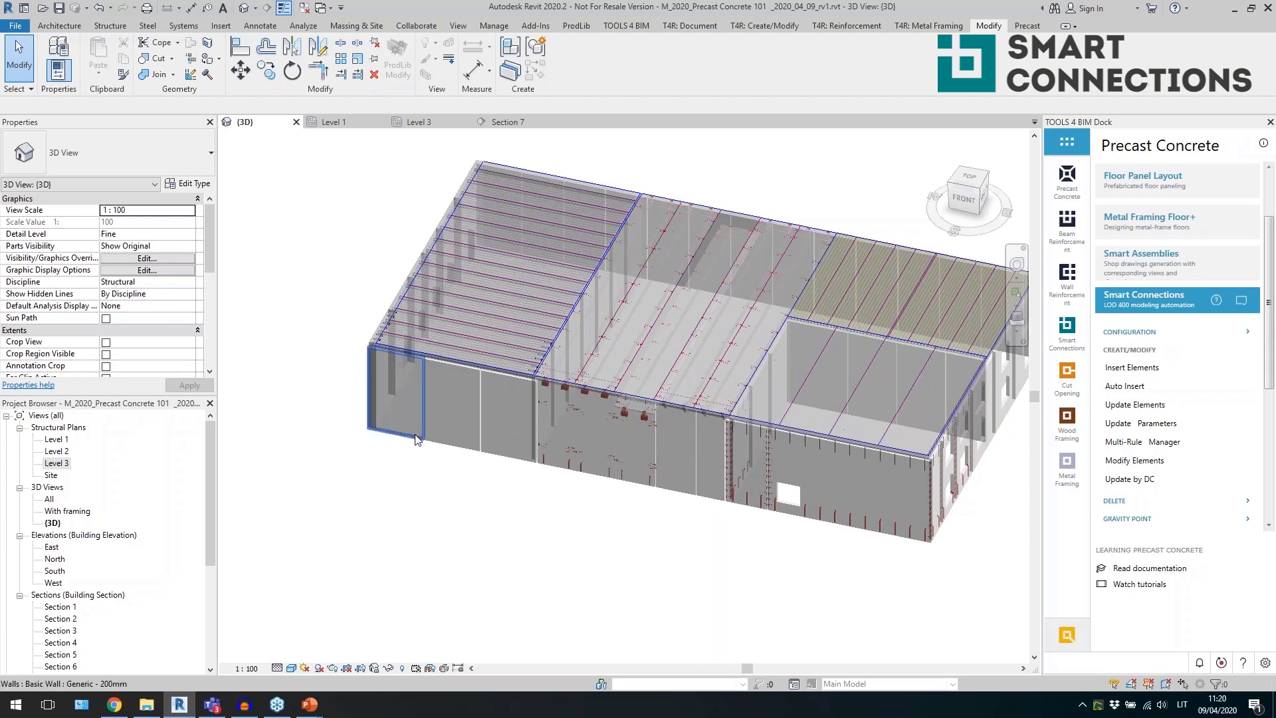
# Open the With framing 3D view and select the corner column at the end of the precast frame.
pyautogui.doubleClick(55, 512)
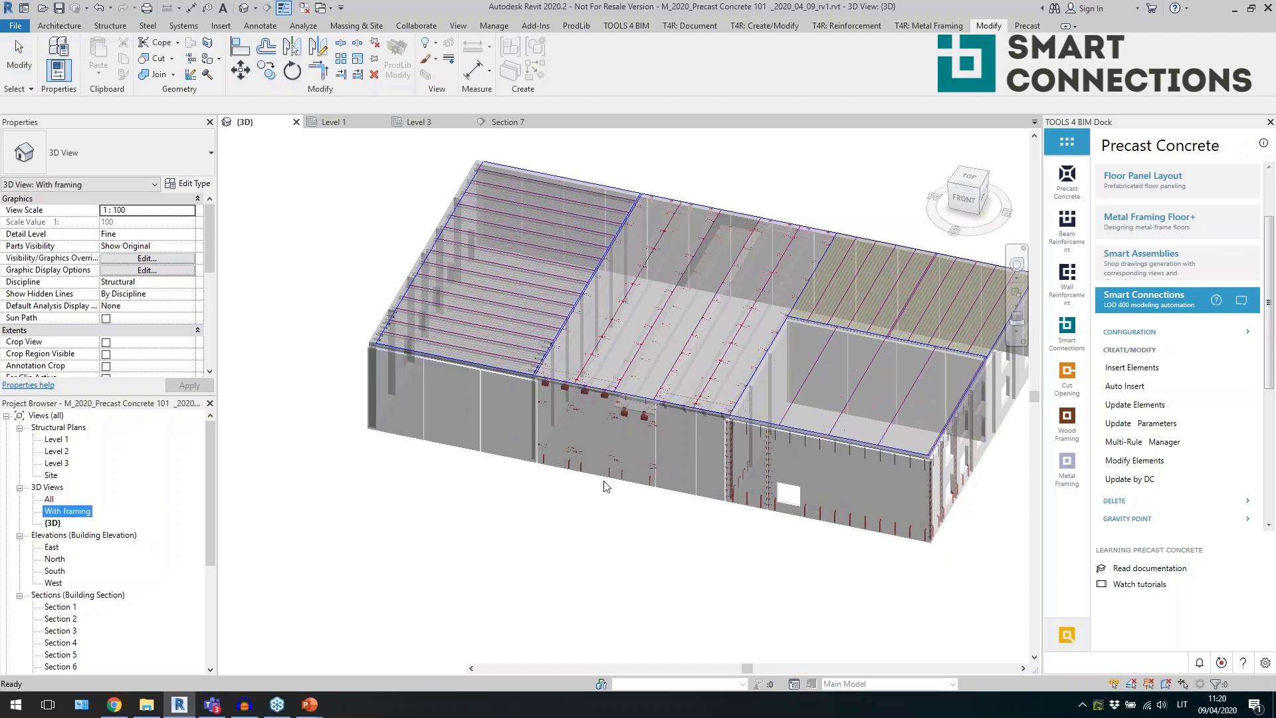
pyautogui.scroll(4, 406, 462)
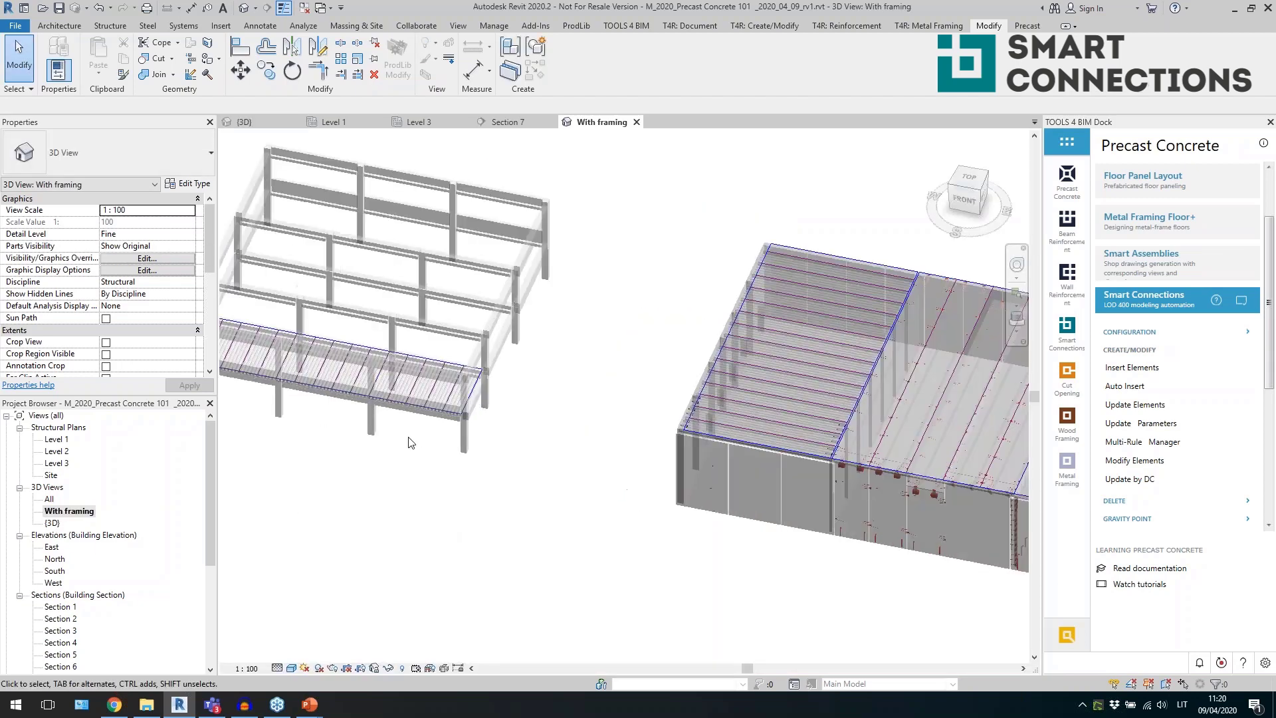
pyautogui.click(503, 438)
pyautogui.keyDown('shift'); pyautogui.moveTo(705, 480); pyautogui.dragTo(599, 483, button='middle'); pyautogui.keyUp('shift')
pyautogui.scroll(3, 522, 395)
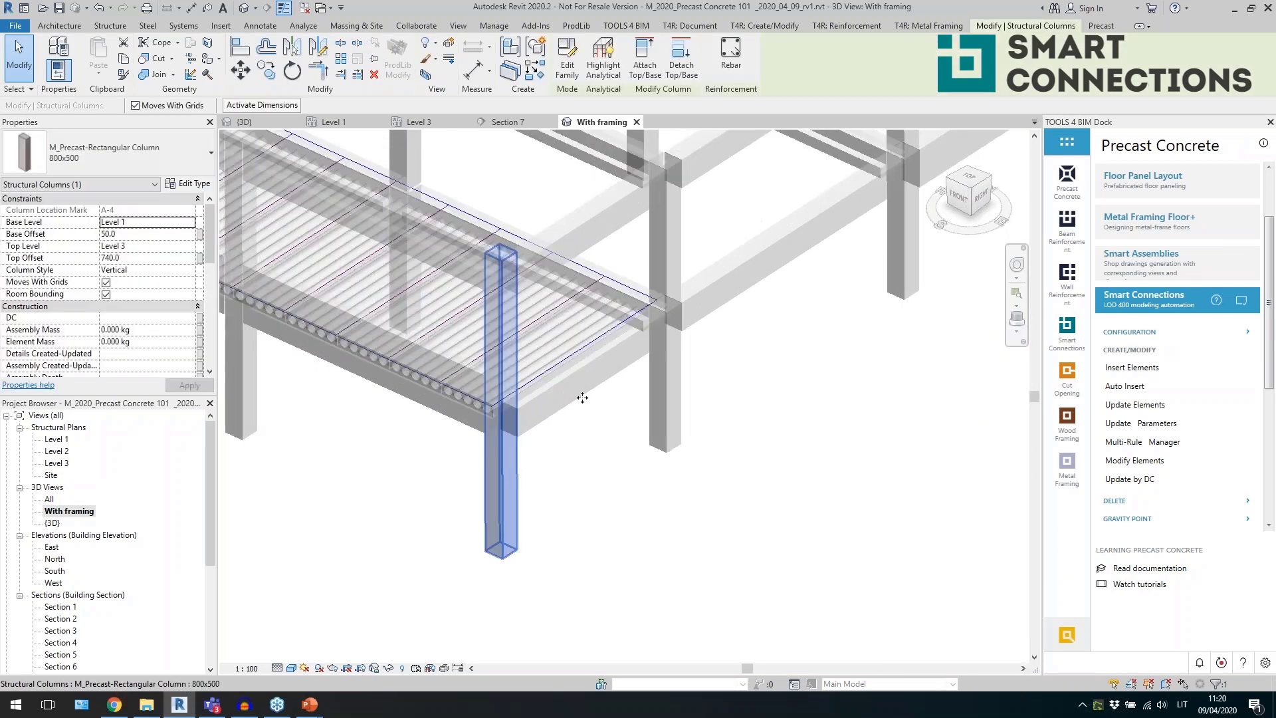
pyautogui.click(462, 428)
pyautogui.keyDown('ctrl'); pyautogui.click(616, 298); pyautogui.keyUp('ctrl')
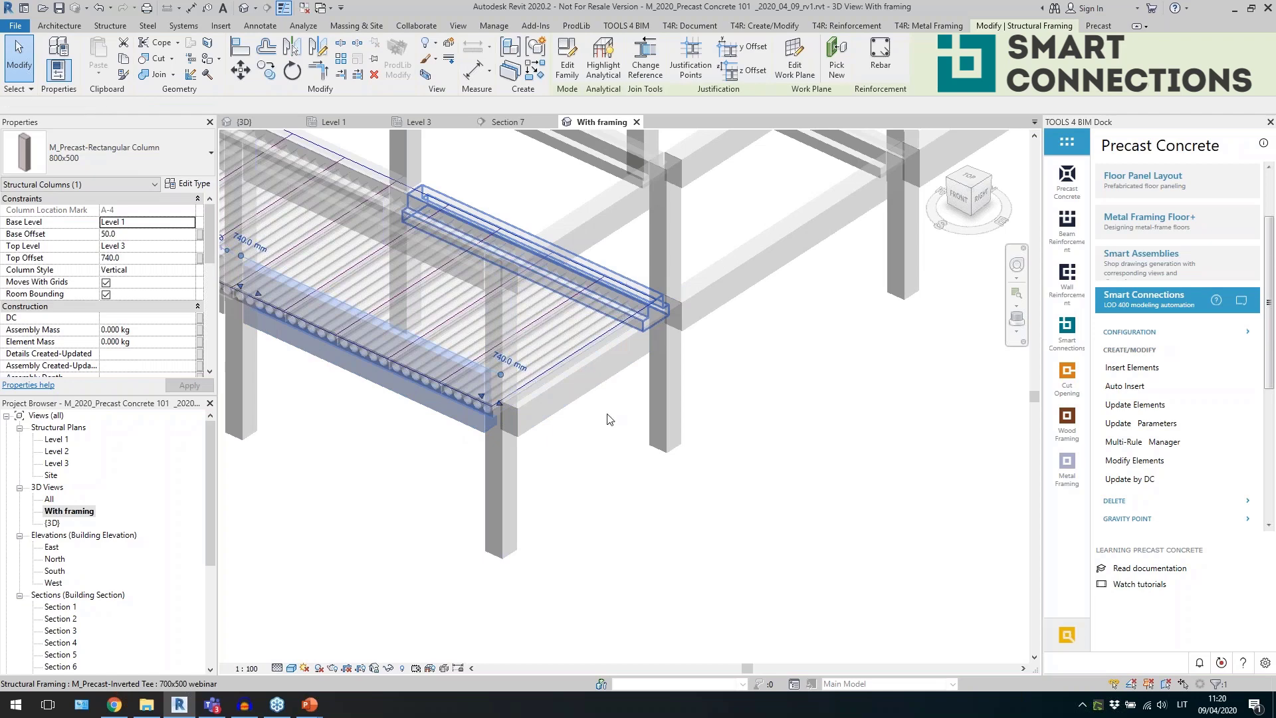
pyautogui.click(598, 452)
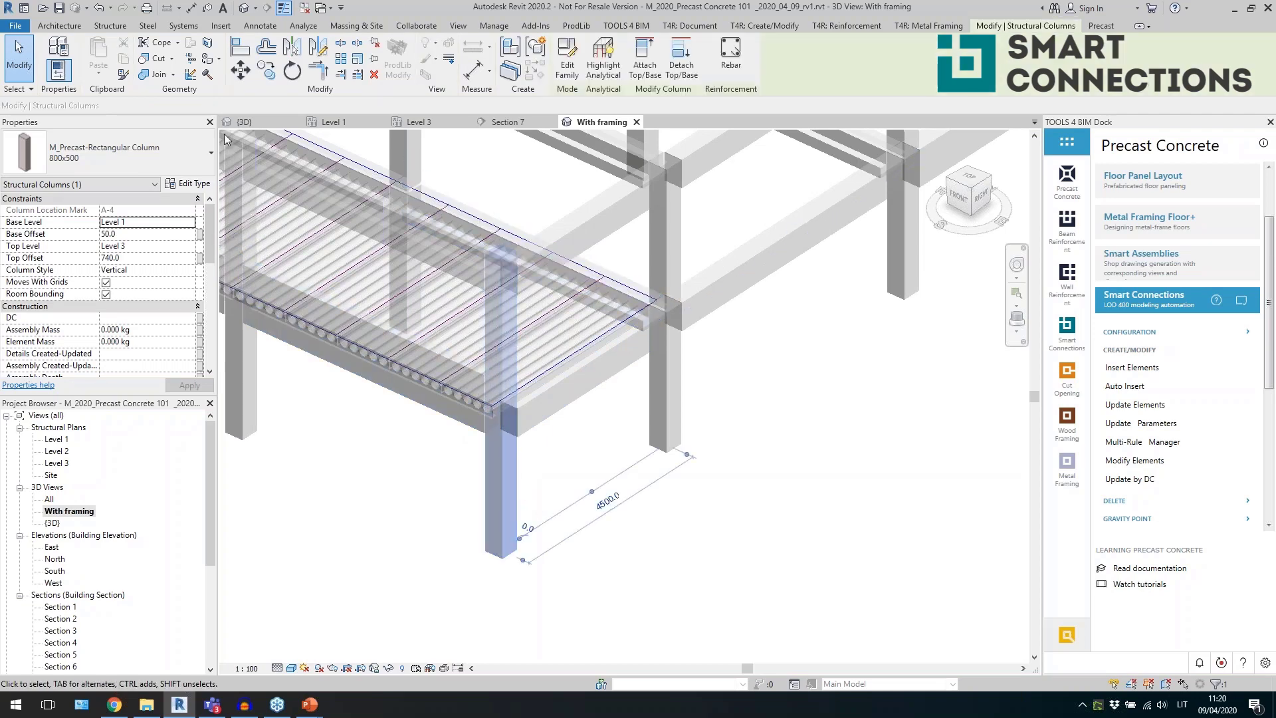
pyautogui.press('Escape')
# Place a trial 800x500 precast rectangular column in front of the frame's end bay, then delete it.
pyautogui.click(111, 25)
pyautogui.click(110, 78)
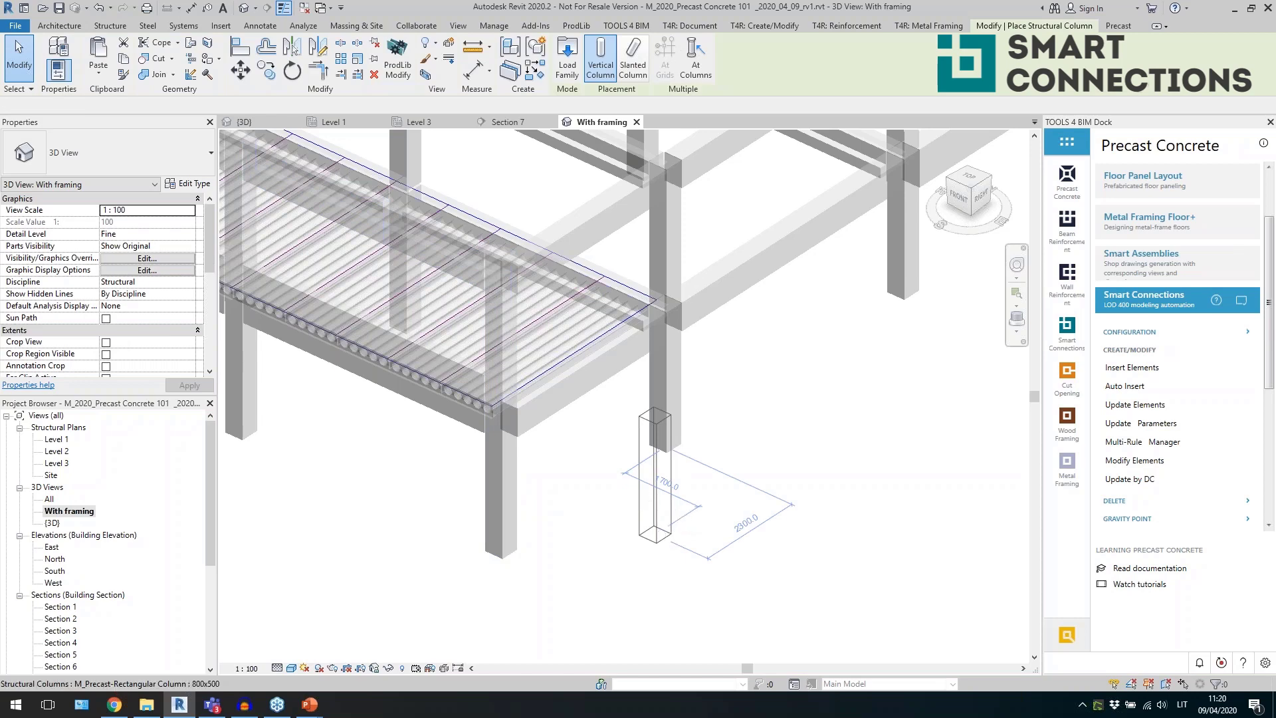
pyautogui.click(681, 518)
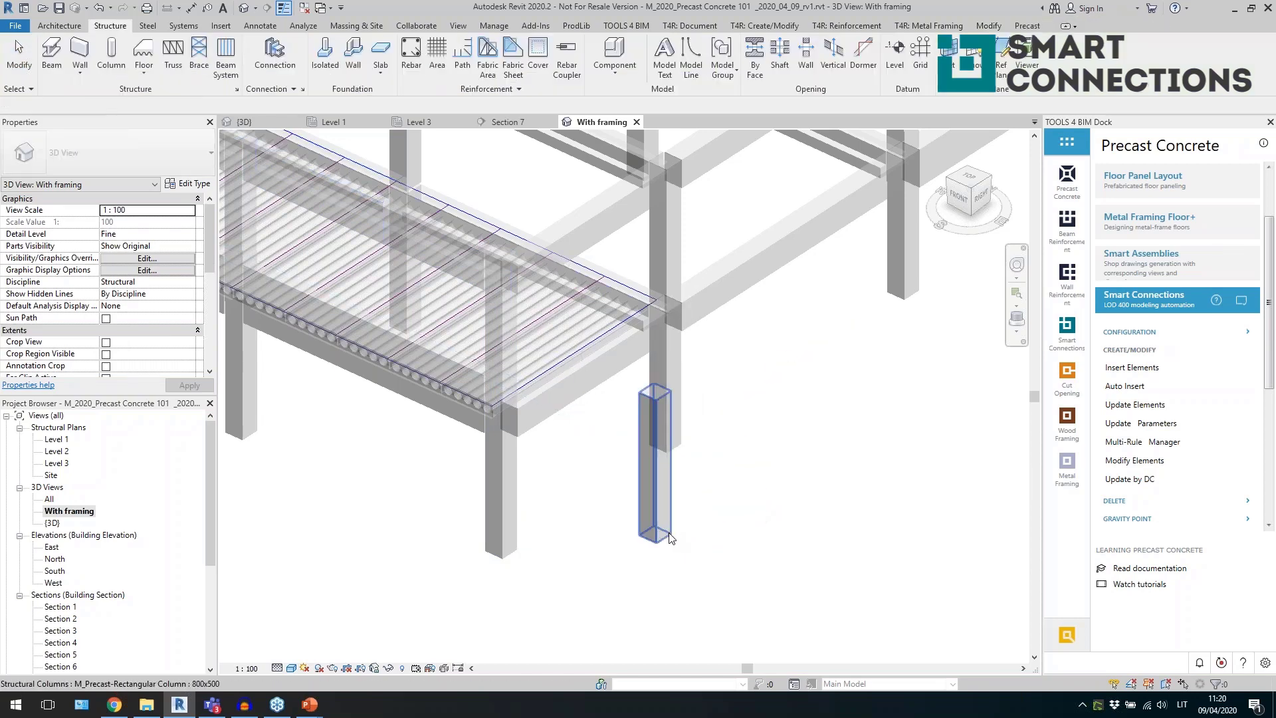
pyautogui.click(669, 534)
pyautogui.press('Delete')
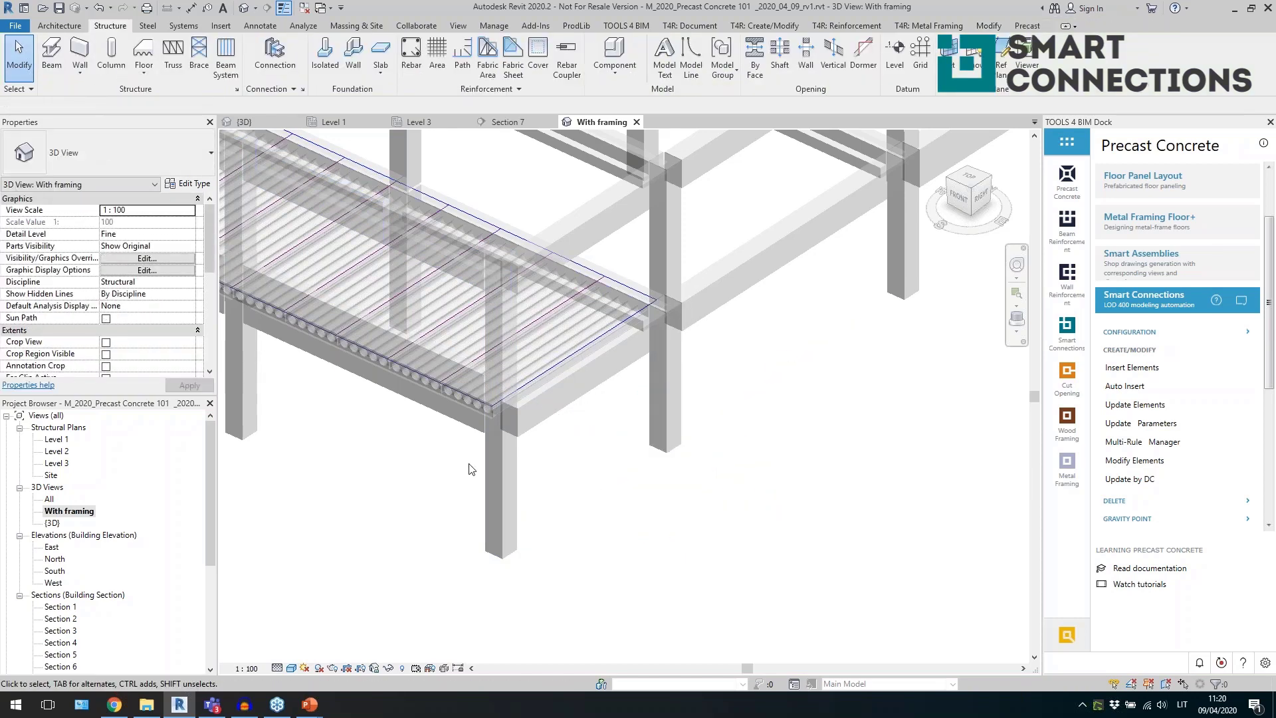
# Select the two columns and adjoining beams at the frame's end corner and insert their connection details.
pyautogui.scroll(-2, 433, 498)
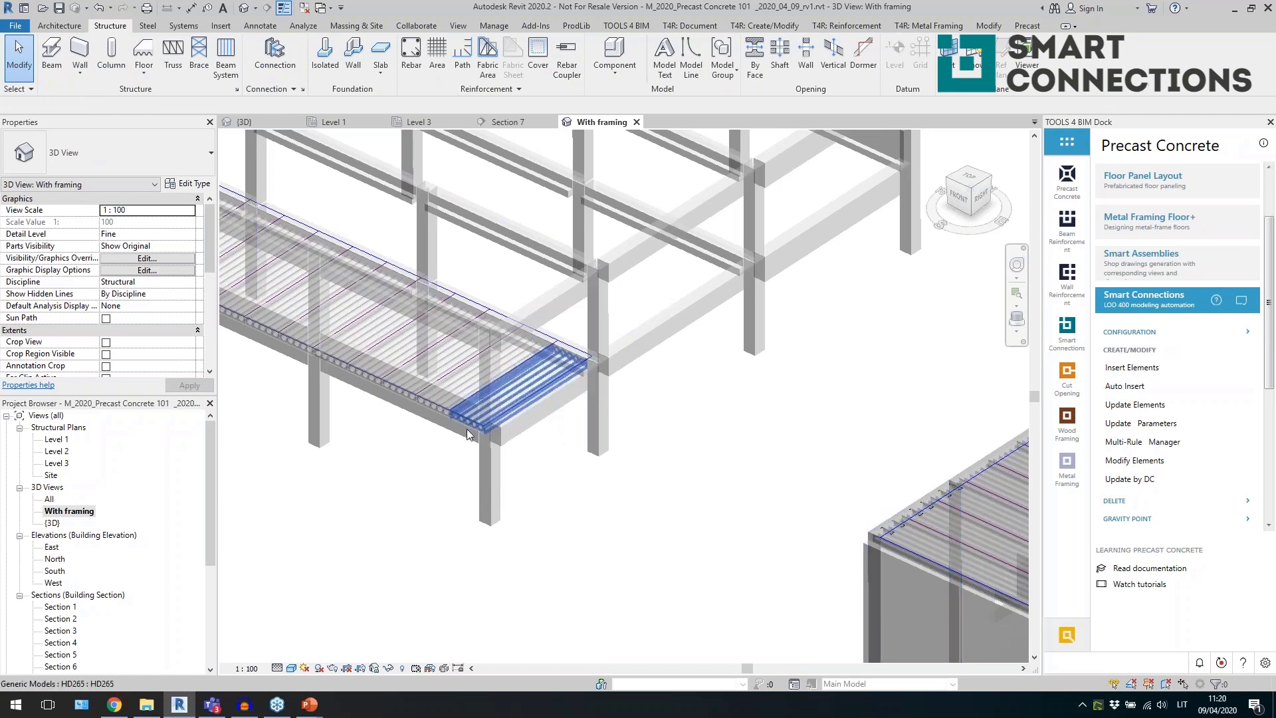
pyautogui.scroll(1, 535, 451)
pyautogui.moveTo(598, 495); pyautogui.dragTo(520, 495, button='middle')
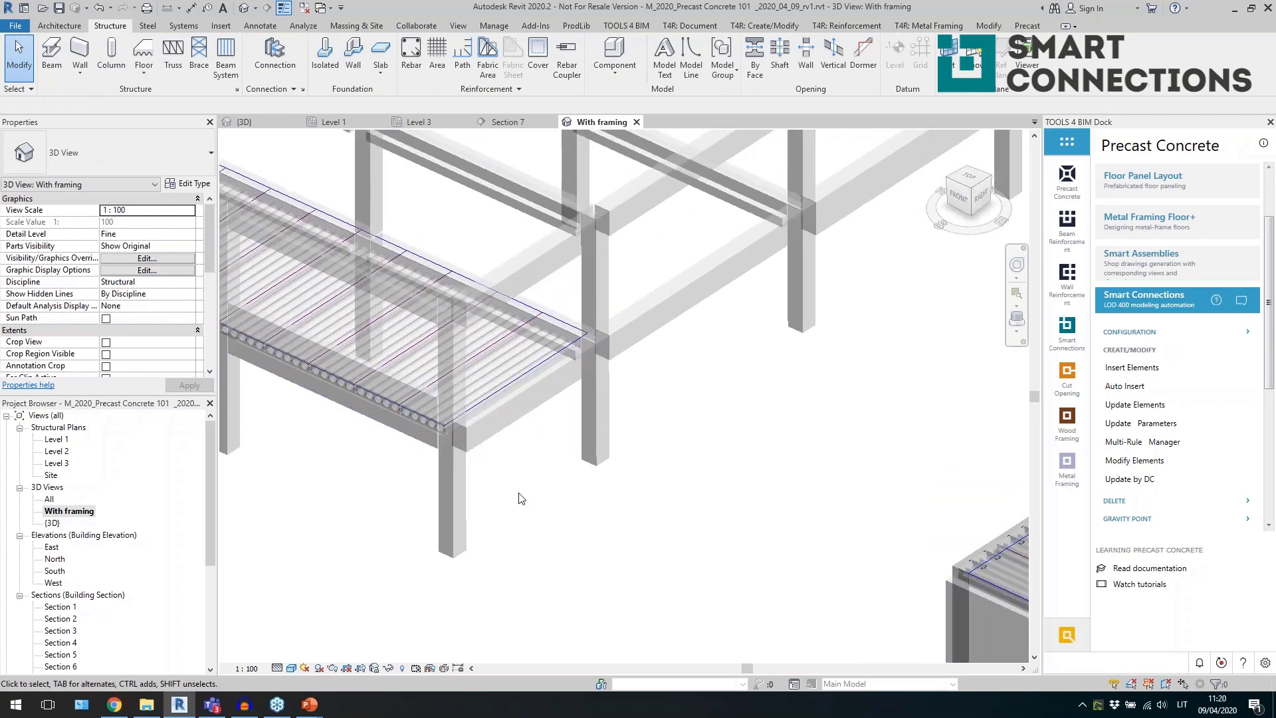
pyautogui.click(414, 439)
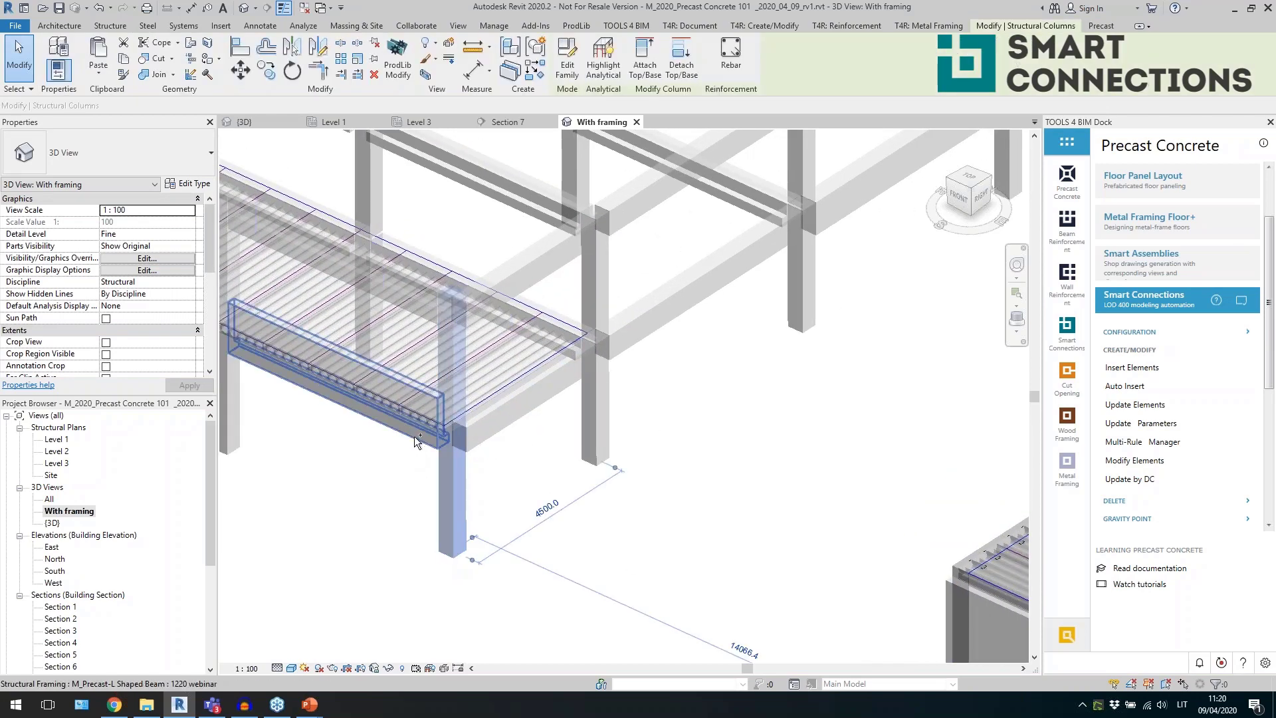
pyautogui.keyDown('ctrl'); pyautogui.click(512, 424); pyautogui.keyUp('ctrl')
pyautogui.keyDown('ctrl'); pyautogui.click(576, 314); pyautogui.keyUp('ctrl')
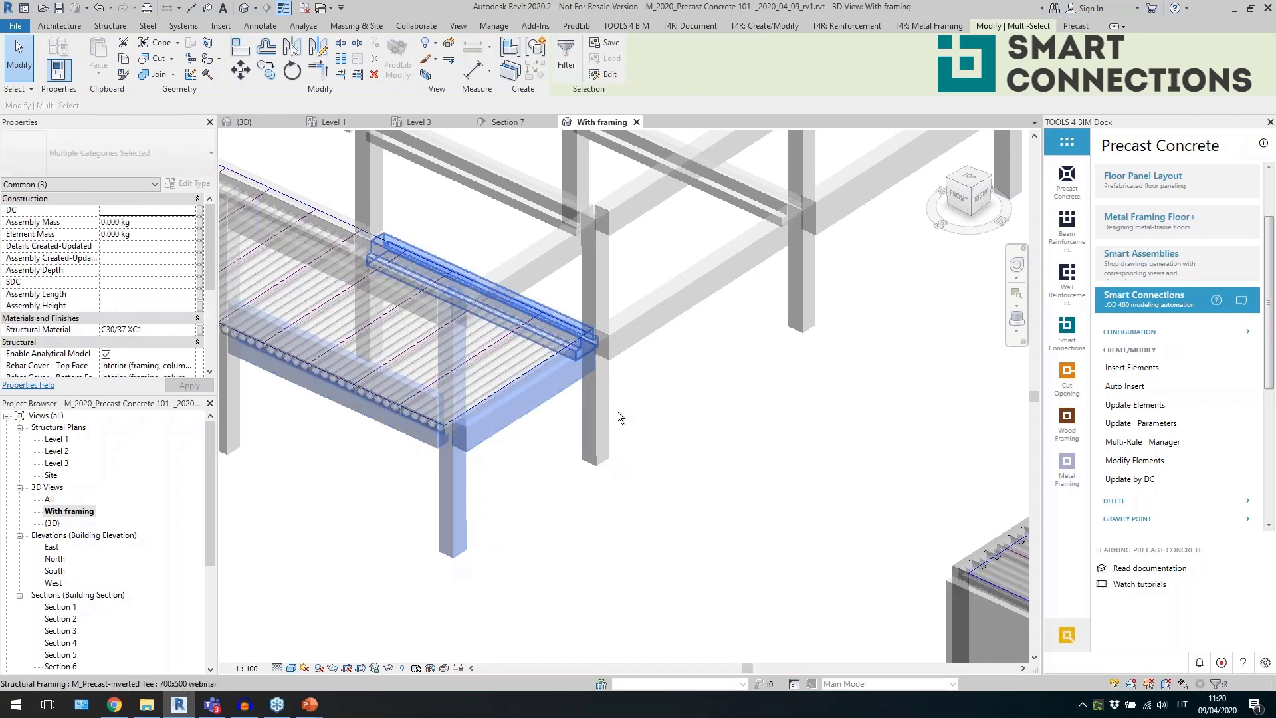
pyautogui.keyDown('ctrl'); pyautogui.click(605, 394); pyautogui.keyUp('ctrl')
pyautogui.keyDown('ctrl'); pyautogui.click(597, 290); pyautogui.keyUp('ctrl')
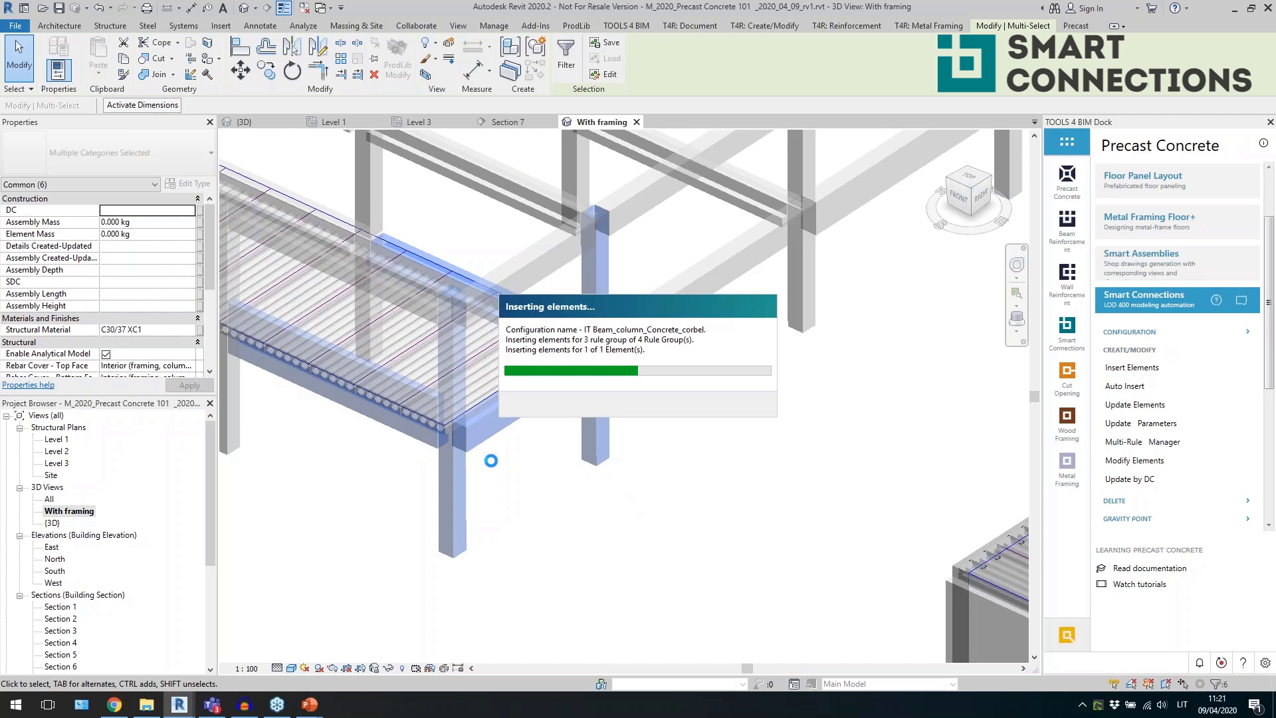
pyautogui.click(511, 506)
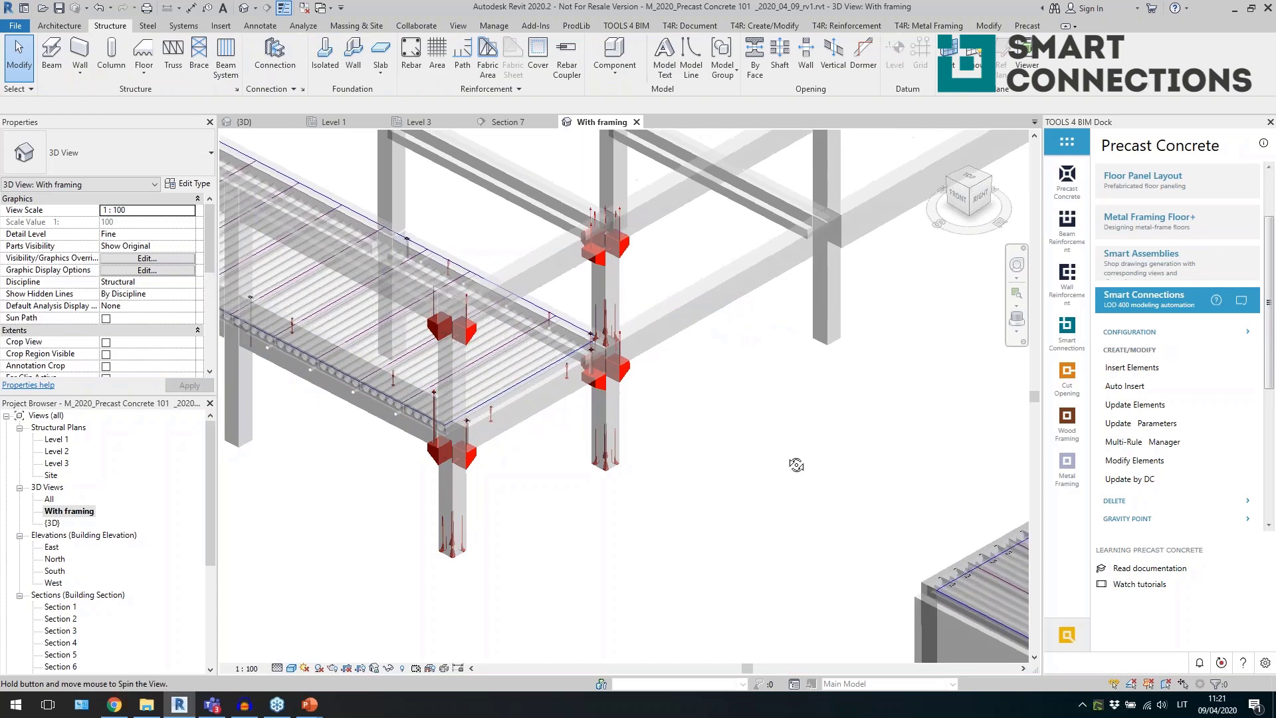
pyautogui.moveTo(661, 513); pyautogui.dragTo(785, 530, button='middle')
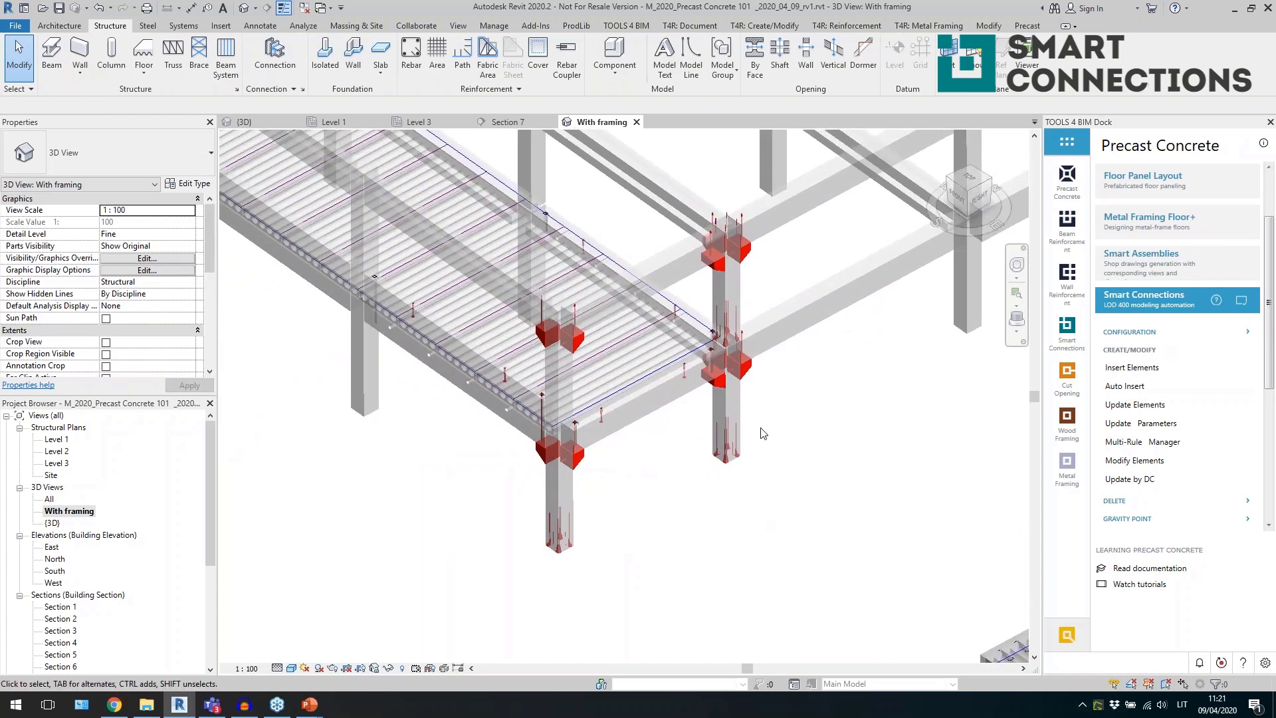
# Inspect the corner columns' inserted details, including the HPM20/L anchor set, the C_Corbel 300x150x200 corbels and the supported beam, then clear the selection.
pyautogui.click(741, 403)
pyautogui.keyDown('shift'); pyautogui.moveTo(744, 405); pyautogui.dragTo(732, 475, button='middle'); pyautogui.keyUp('shift')
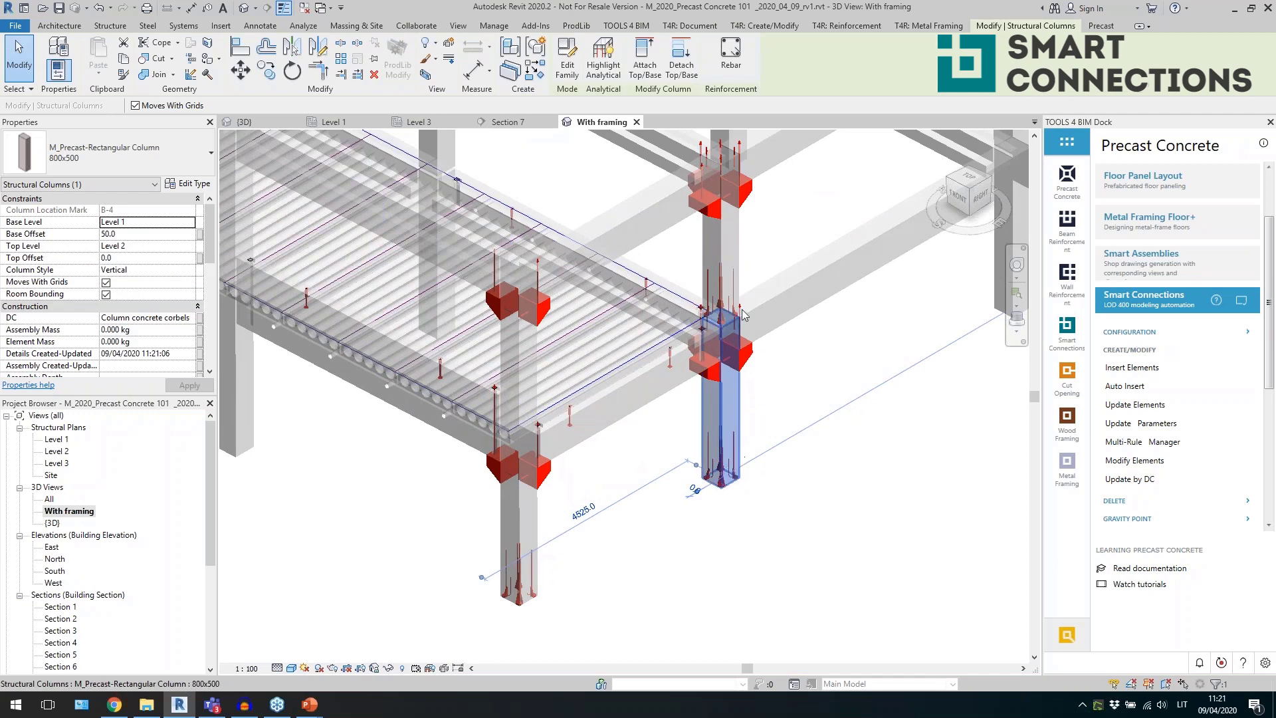
pyautogui.scroll(5, 743, 315)
pyautogui.click(711, 369)
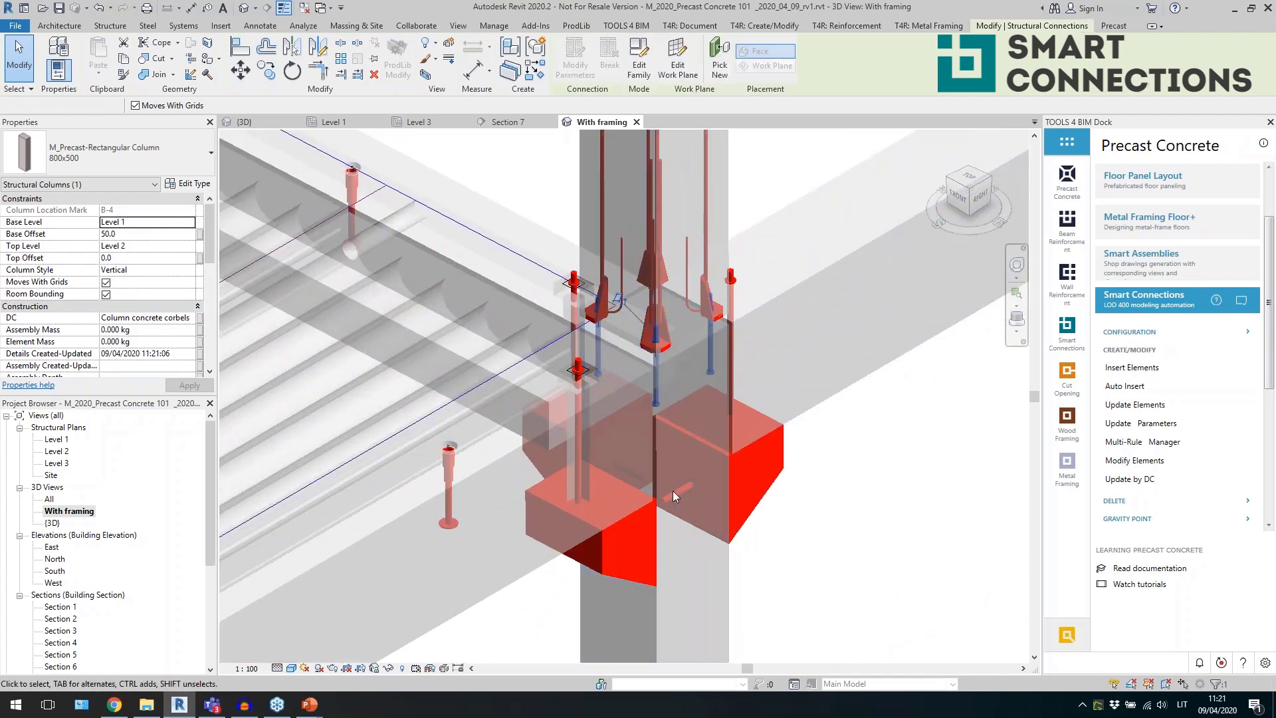
pyautogui.scroll(-5, 798, 465)
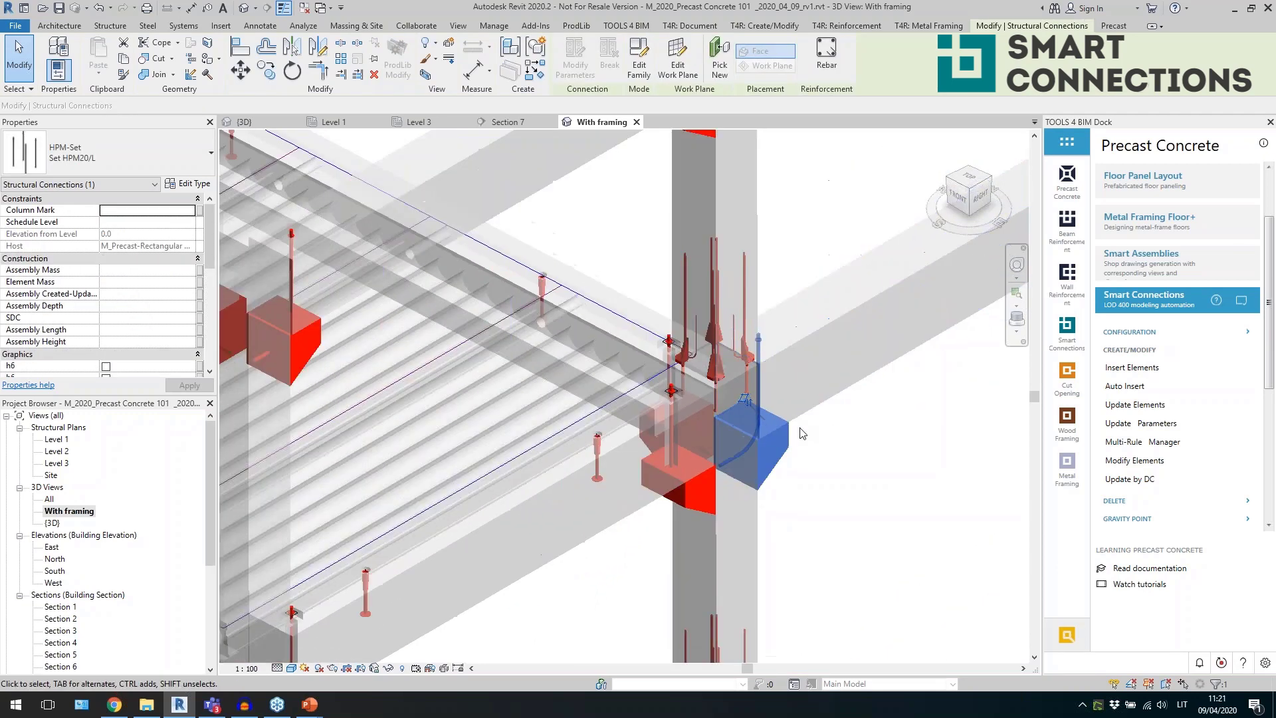
pyautogui.scroll(2, 738, 333)
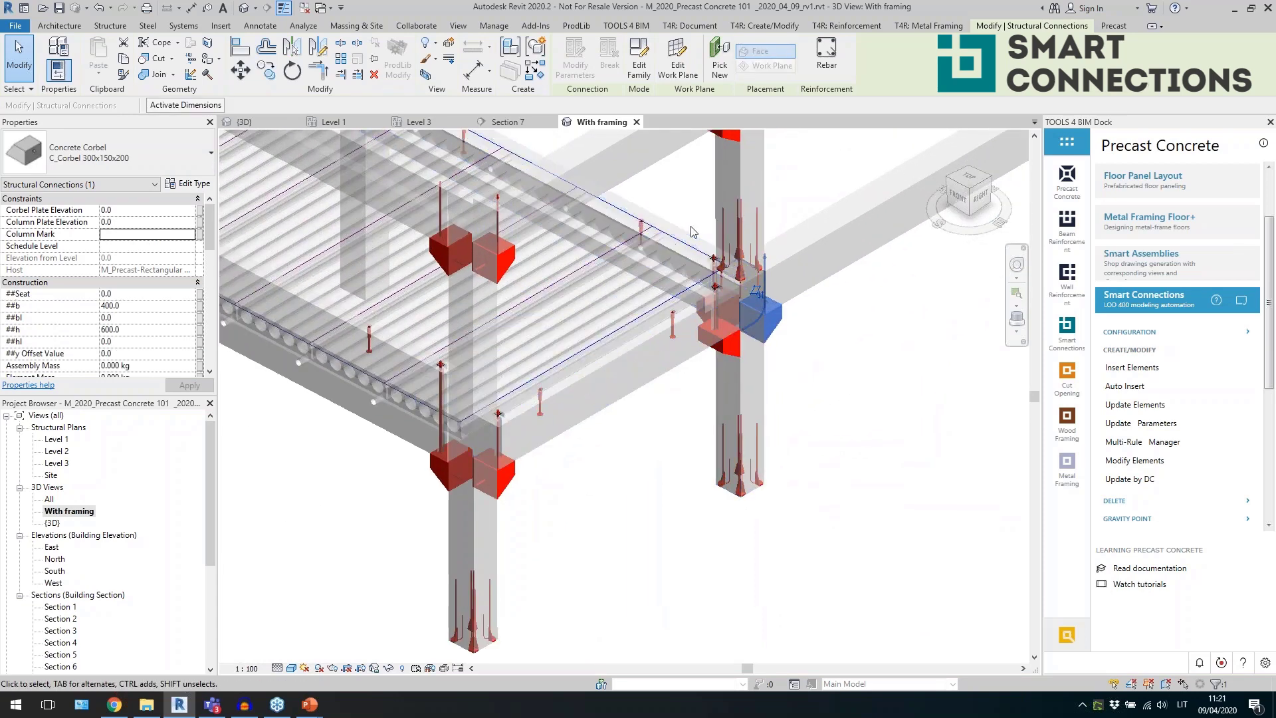
pyautogui.click(723, 235)
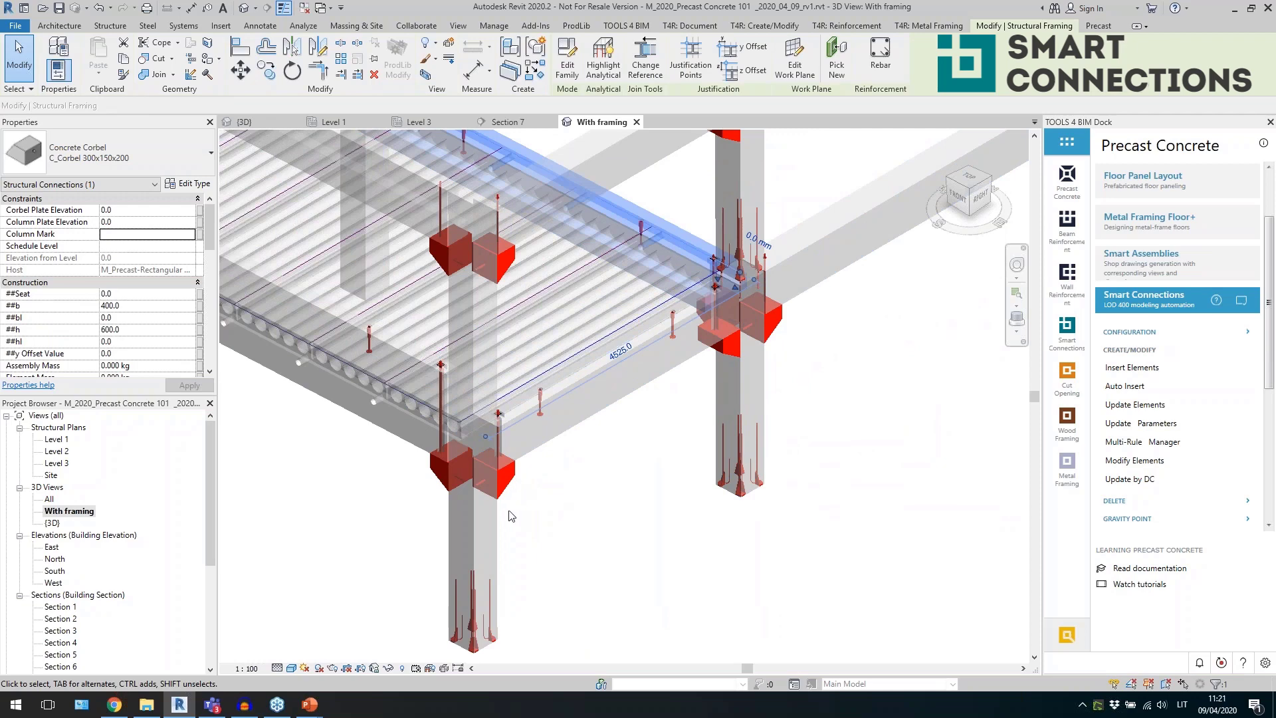
pyautogui.click(492, 475)
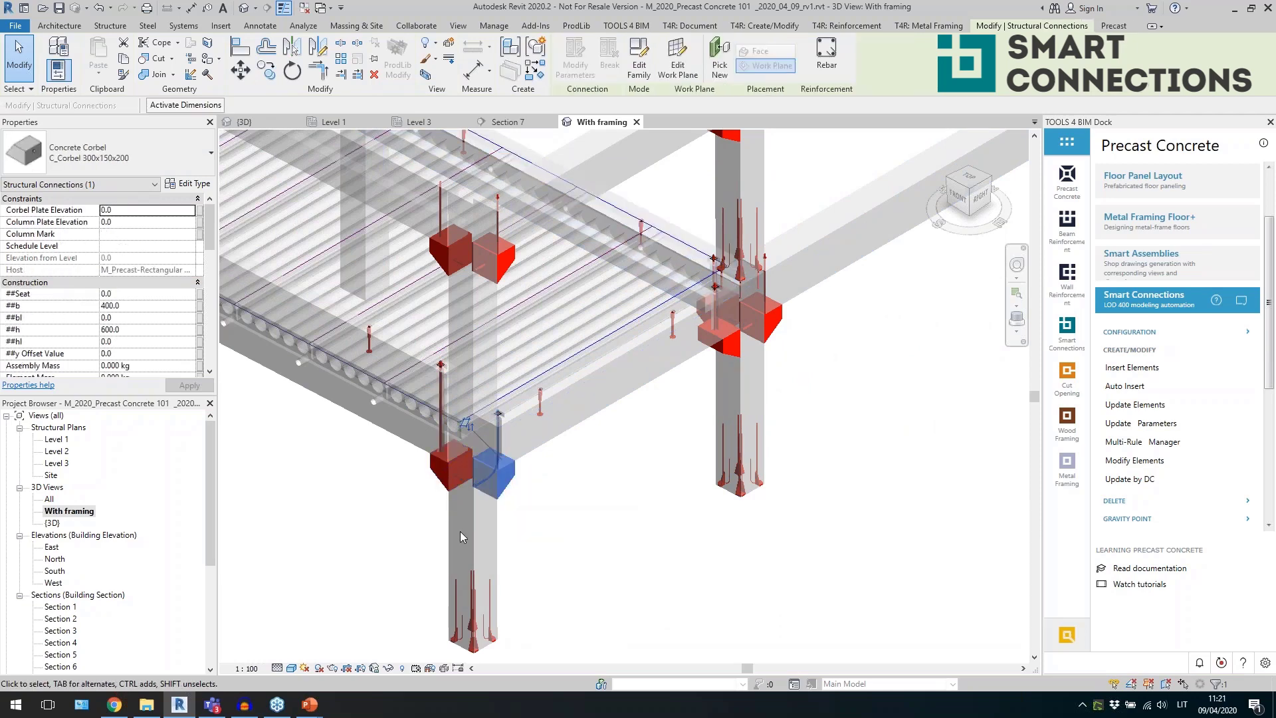
pyautogui.press('Escape')
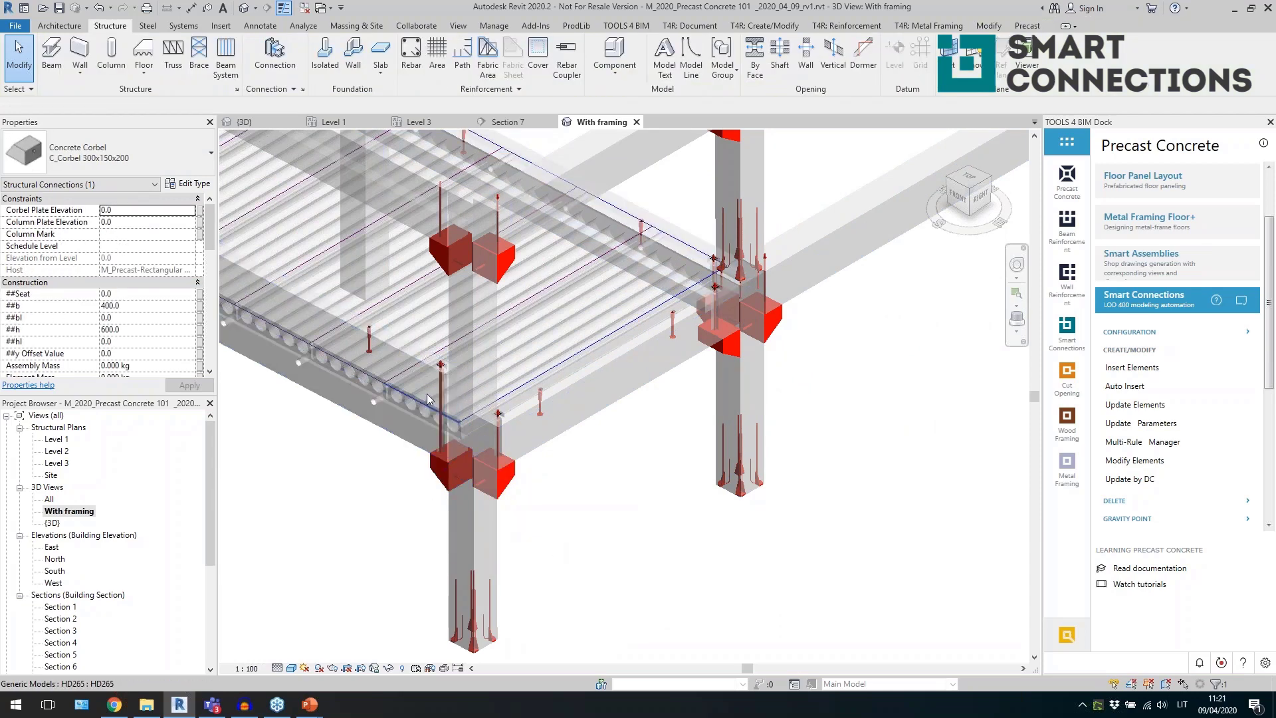
# Examine the near corner column's two concrete corbels, the vertical RC beam cut and the end beam they support, then clear the selection.
pyautogui.scroll(2, 428, 399)
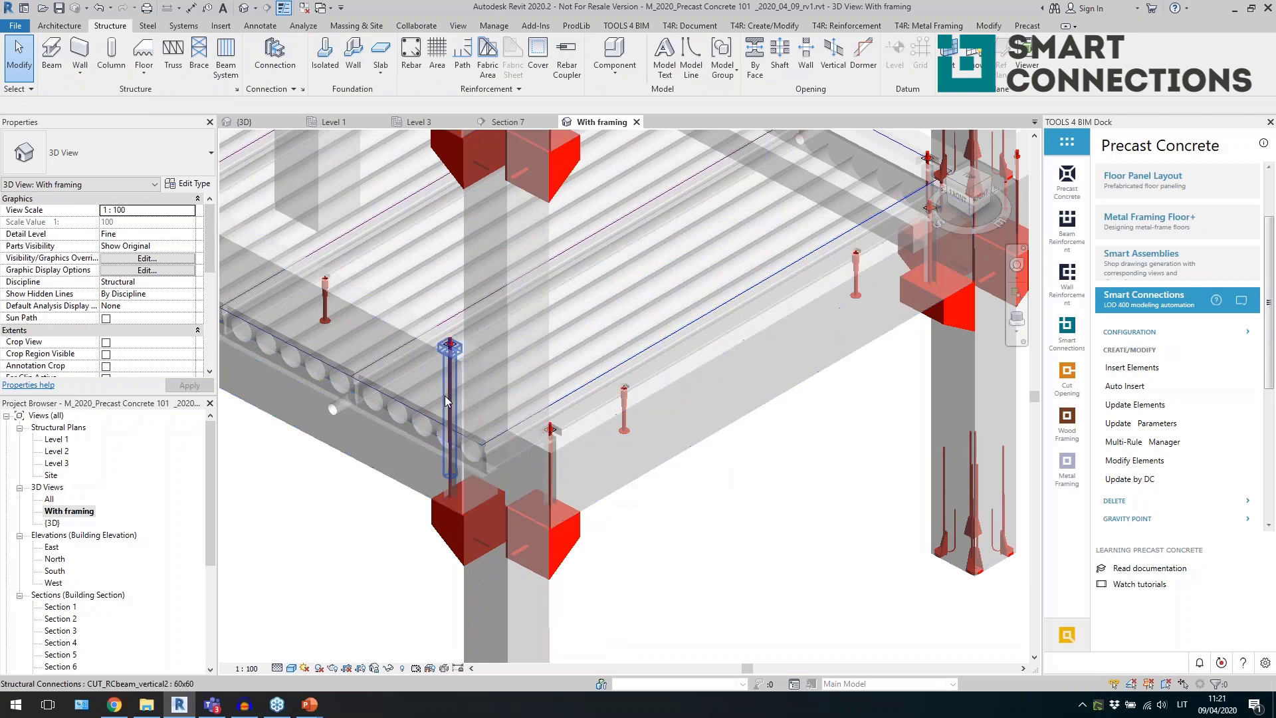
pyautogui.click(445, 396)
pyautogui.keyDown('shift'); pyautogui.moveTo(445, 396); pyautogui.dragTo(508, 533, button='middle'); pyautogui.keyUp('shift')
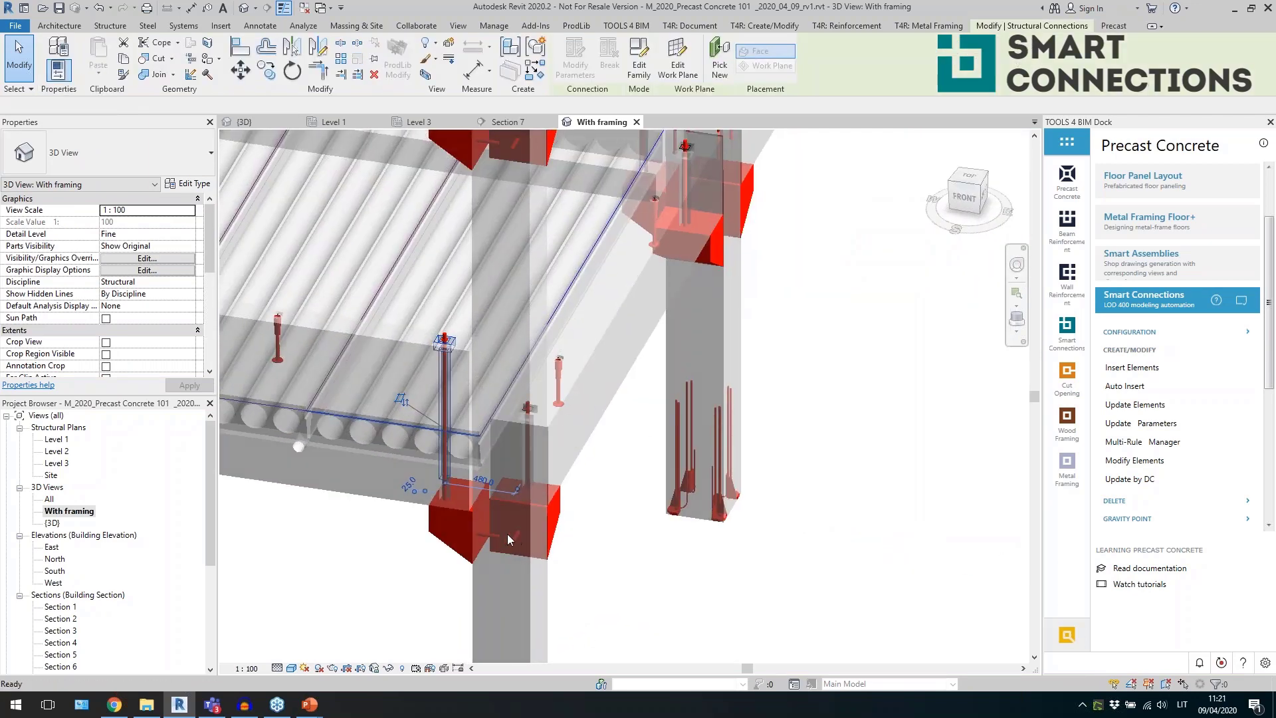
pyautogui.click(494, 534)
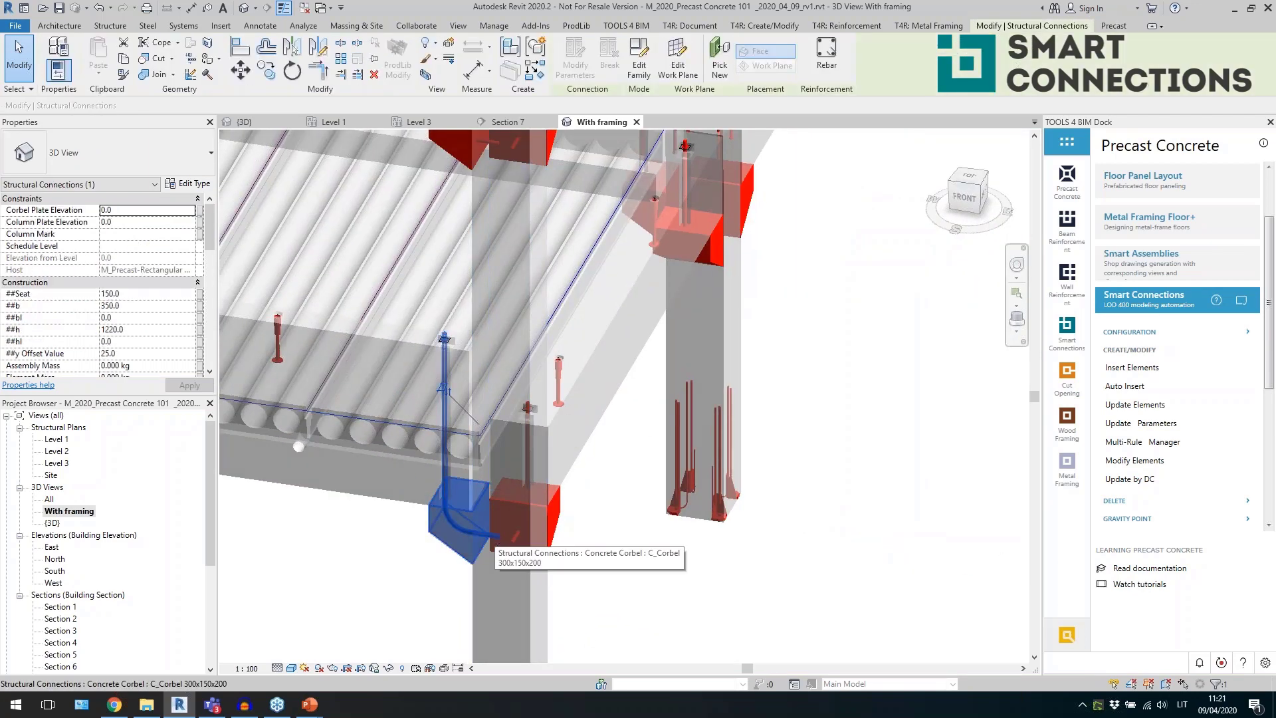
pyautogui.keyDown('shift'); pyautogui.moveTo(560, 450); pyautogui.dragTo(541, 503, button='middle'); pyautogui.keyUp('shift')
pyautogui.click(557, 537)
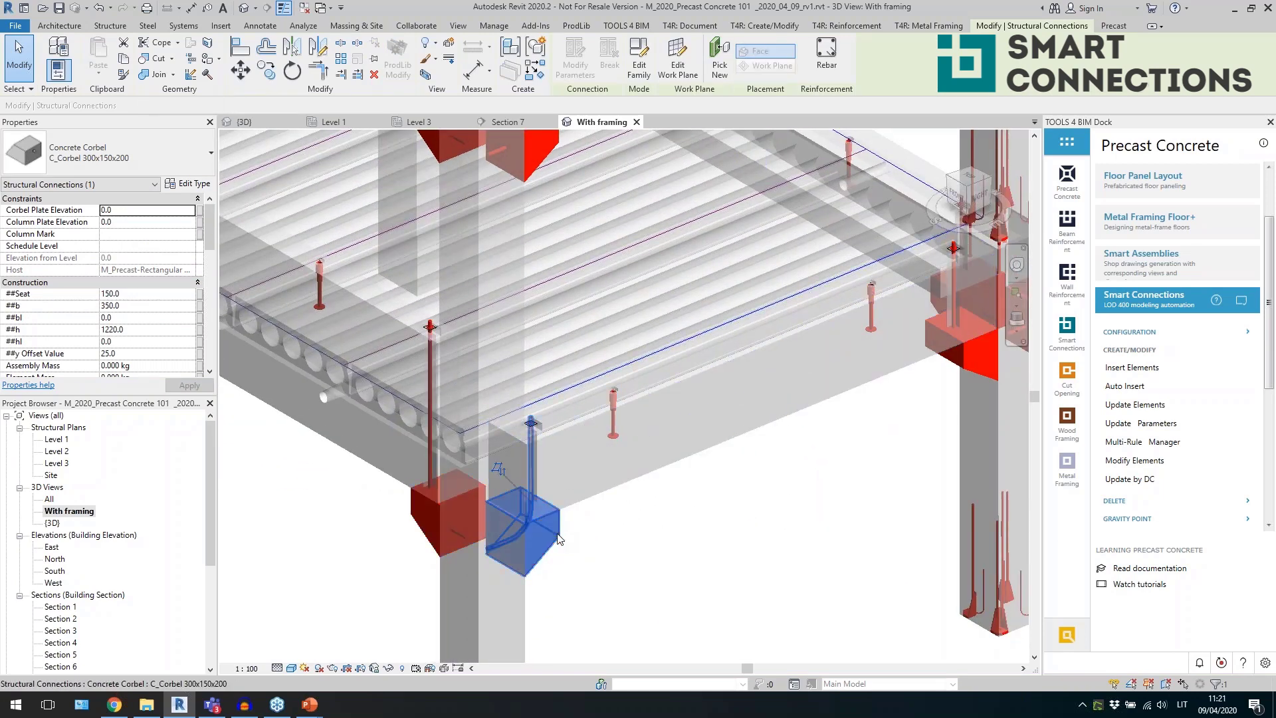
pyautogui.click(561, 500)
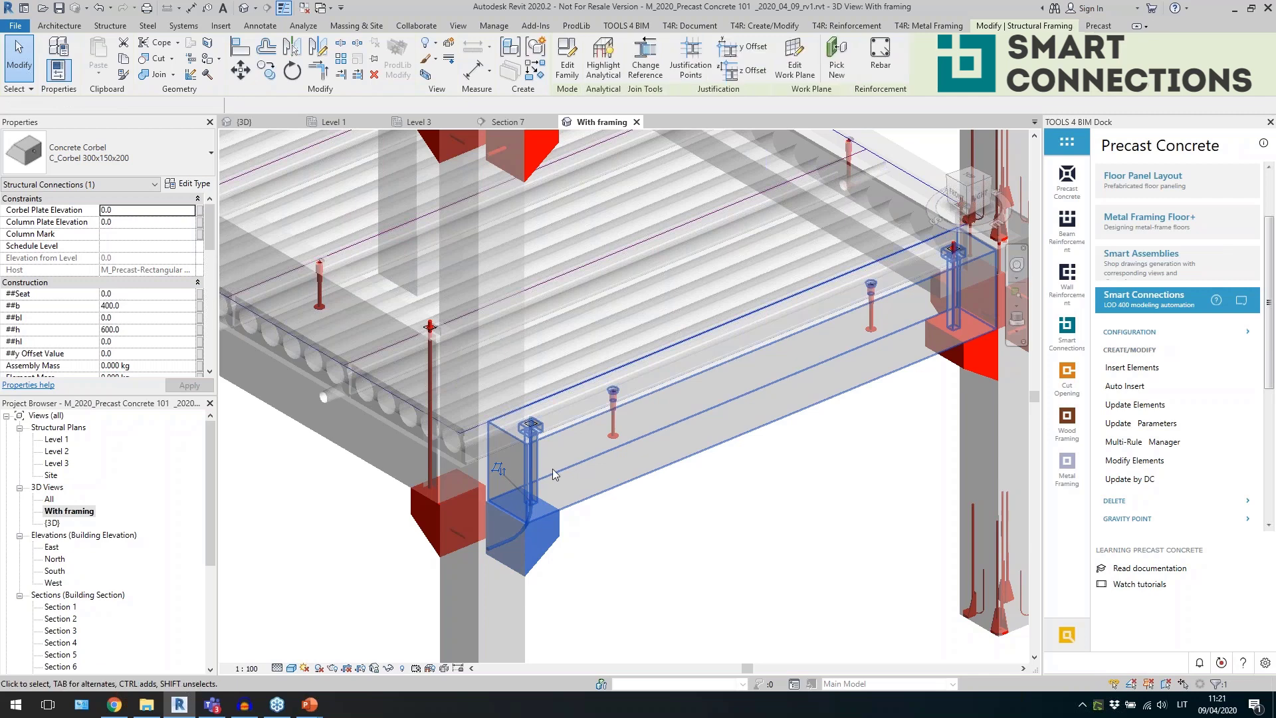
pyautogui.scroll(-4, 509, 411)
pyautogui.click(564, 504)
pyautogui.keyDown('shift'); pyautogui.moveTo(565, 506); pyautogui.dragTo(605, 522, button='middle'); pyautogui.keyUp('shift')
pyautogui.scroll(-3, 654, 469)
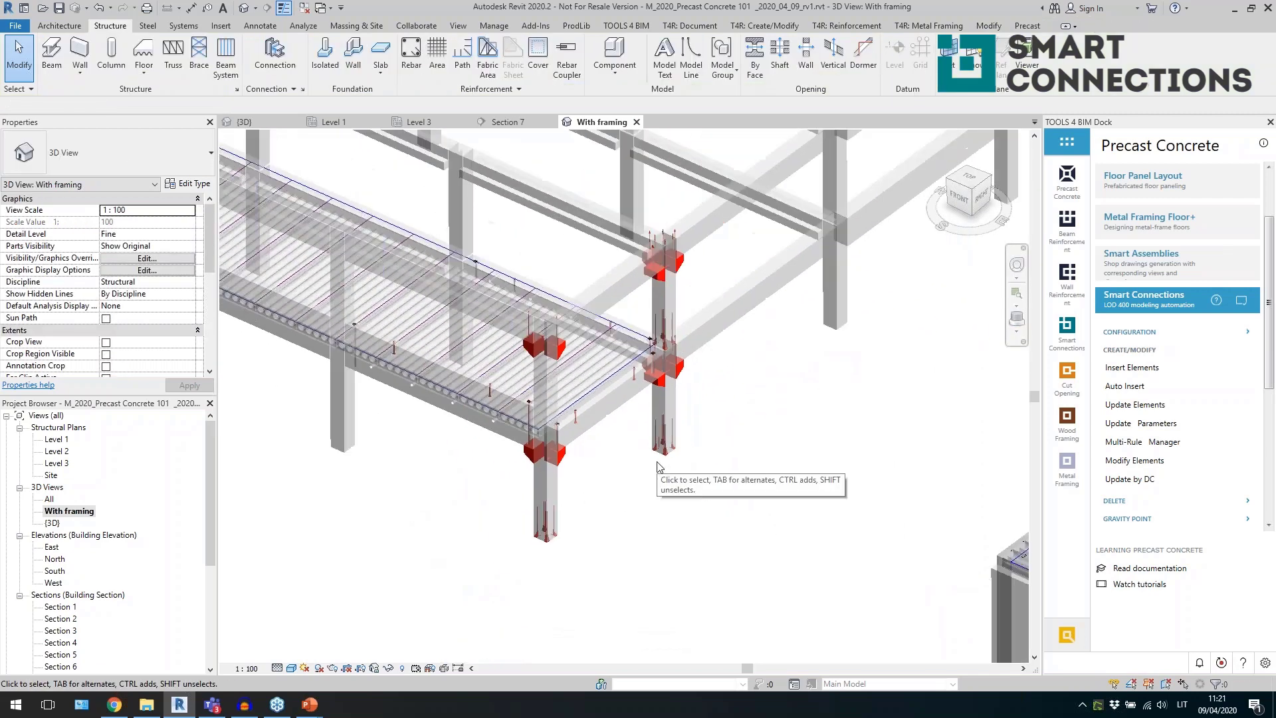
# Insert the SW_R_Wall_HCS_support_L_Wall details into two adjacent Sandwich 430 window walls on the hollow-core building's long facade.
pyautogui.keyDown('shift'); pyautogui.moveTo(659, 466); pyautogui.dragTo(551, 469, button='middle'); pyautogui.keyUp('shift')
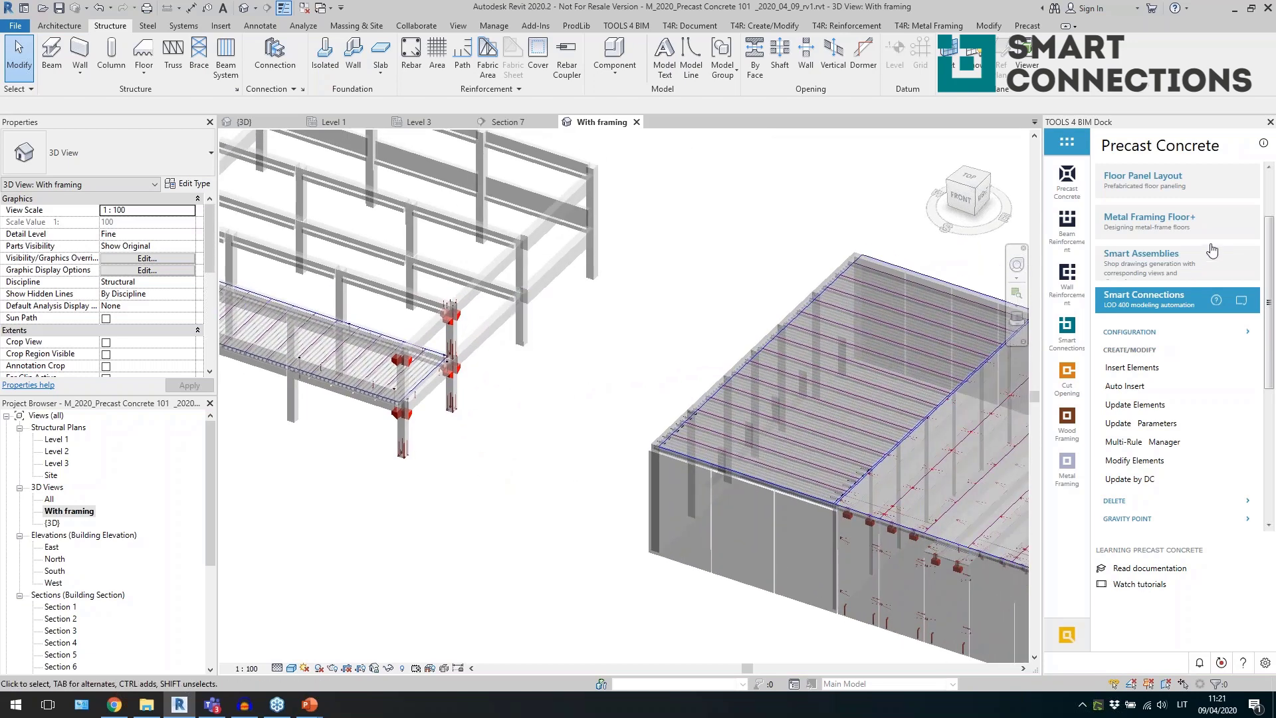
pyautogui.click(1146, 311)
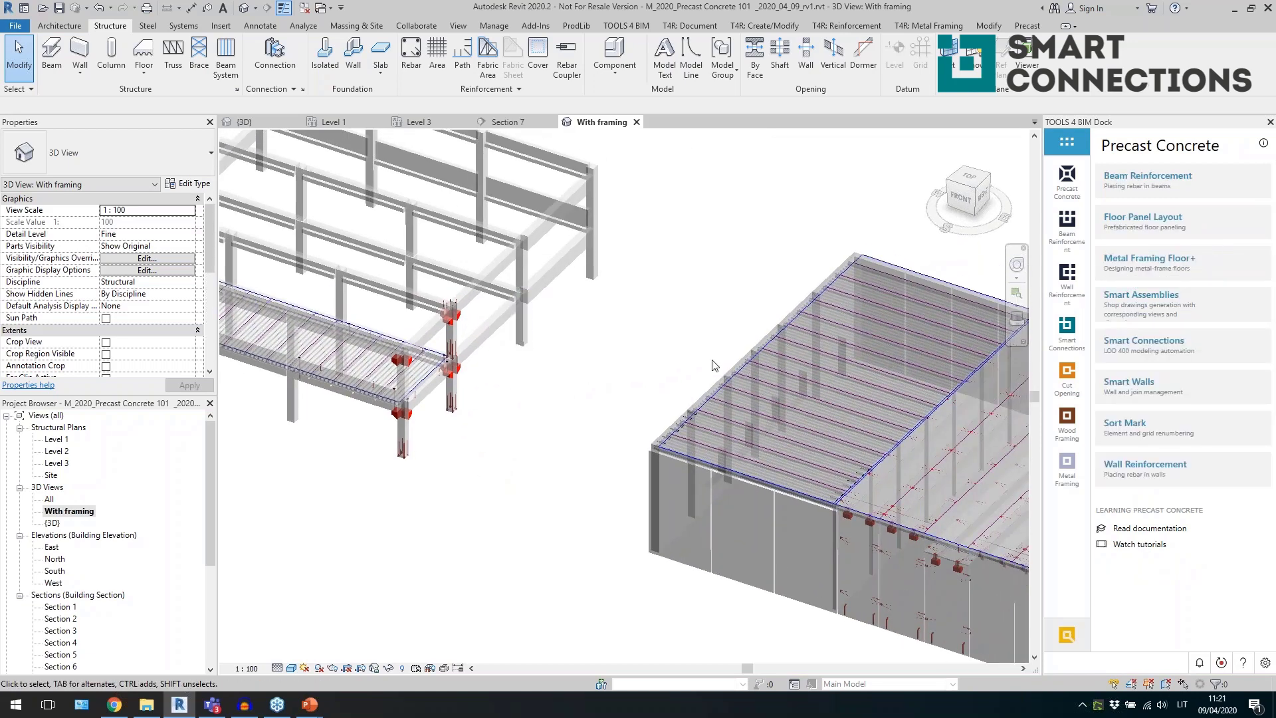
pyautogui.keyDown('shift'); pyautogui.moveTo(504, 441); pyautogui.dragTo(698, 456, button='middle'); pyautogui.keyUp('shift')
pyautogui.scroll(2, 570, 277)
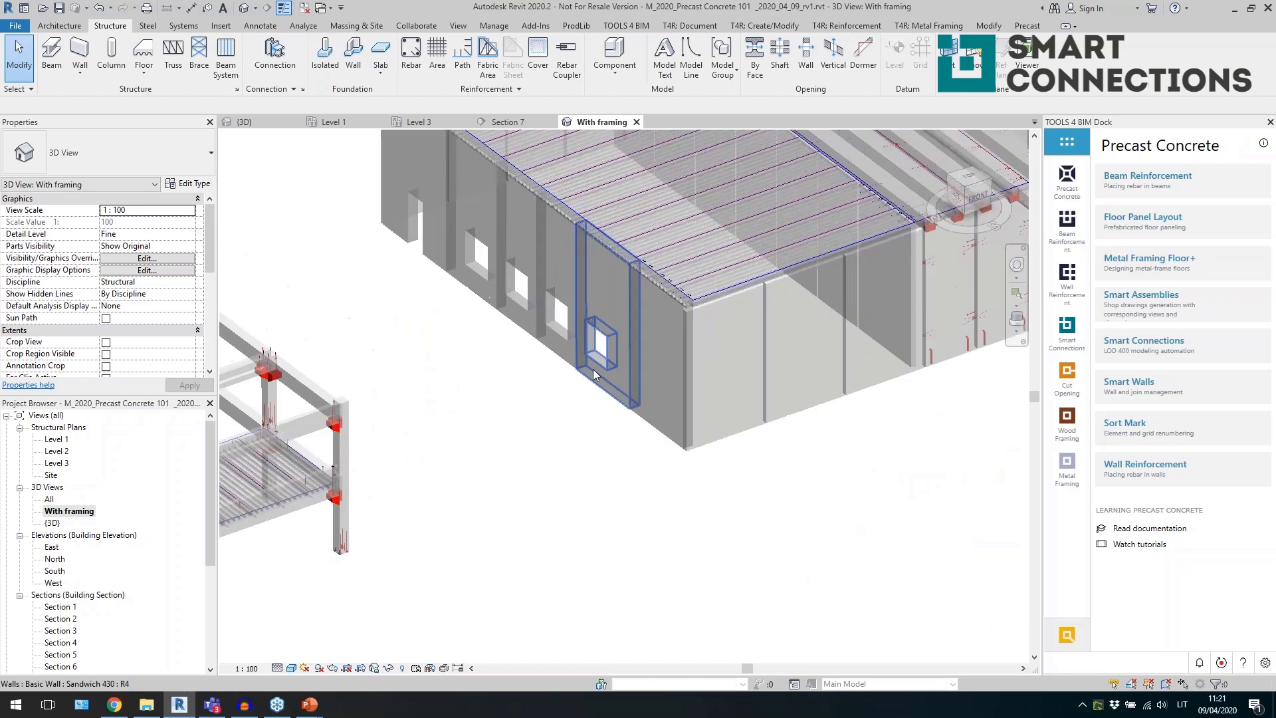
pyautogui.click(602, 390)
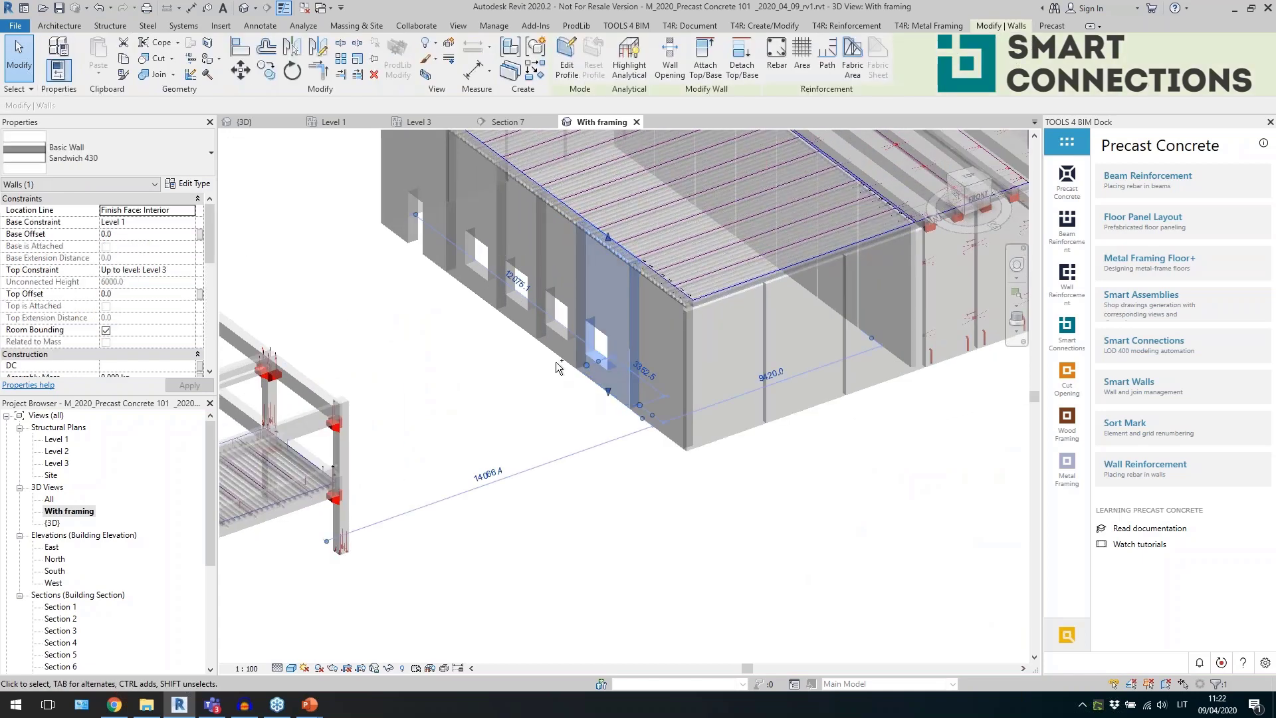
pyautogui.keyDown('ctrl'); pyautogui.click(560, 266); pyautogui.keyUp('ctrl')
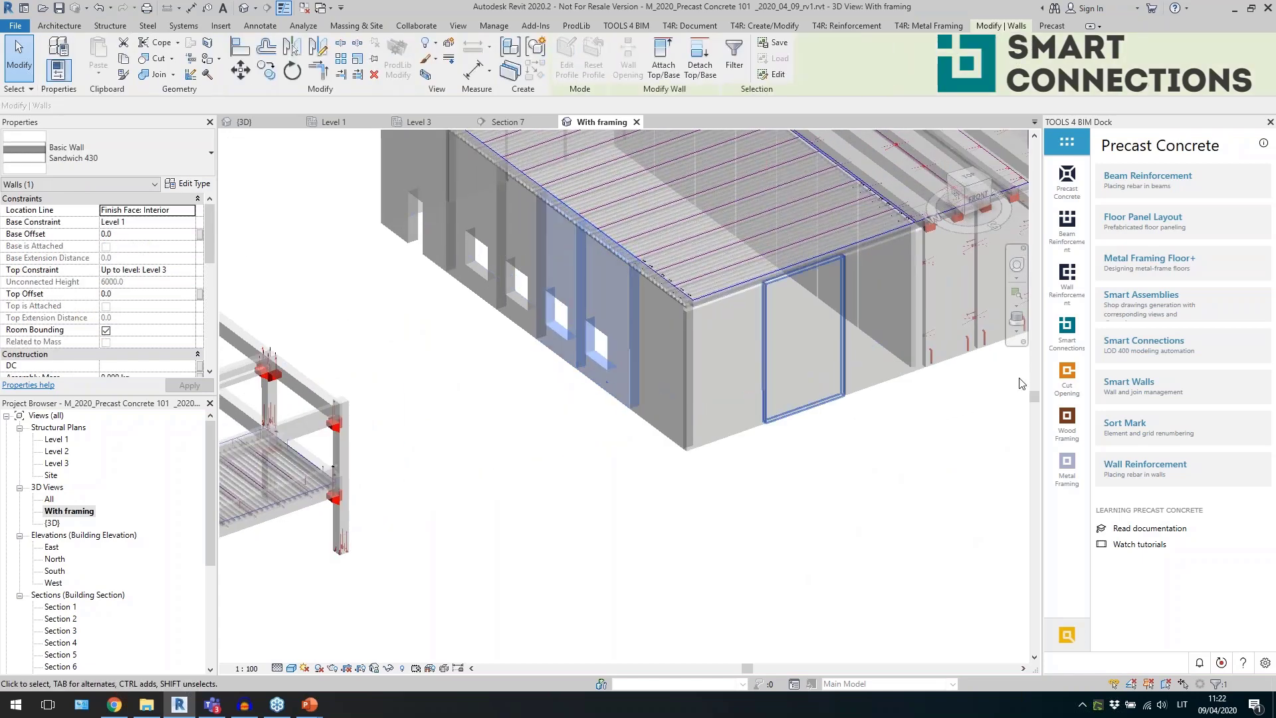
pyautogui.click(1175, 352)
pyautogui.scroll(-1, 1140, 403)
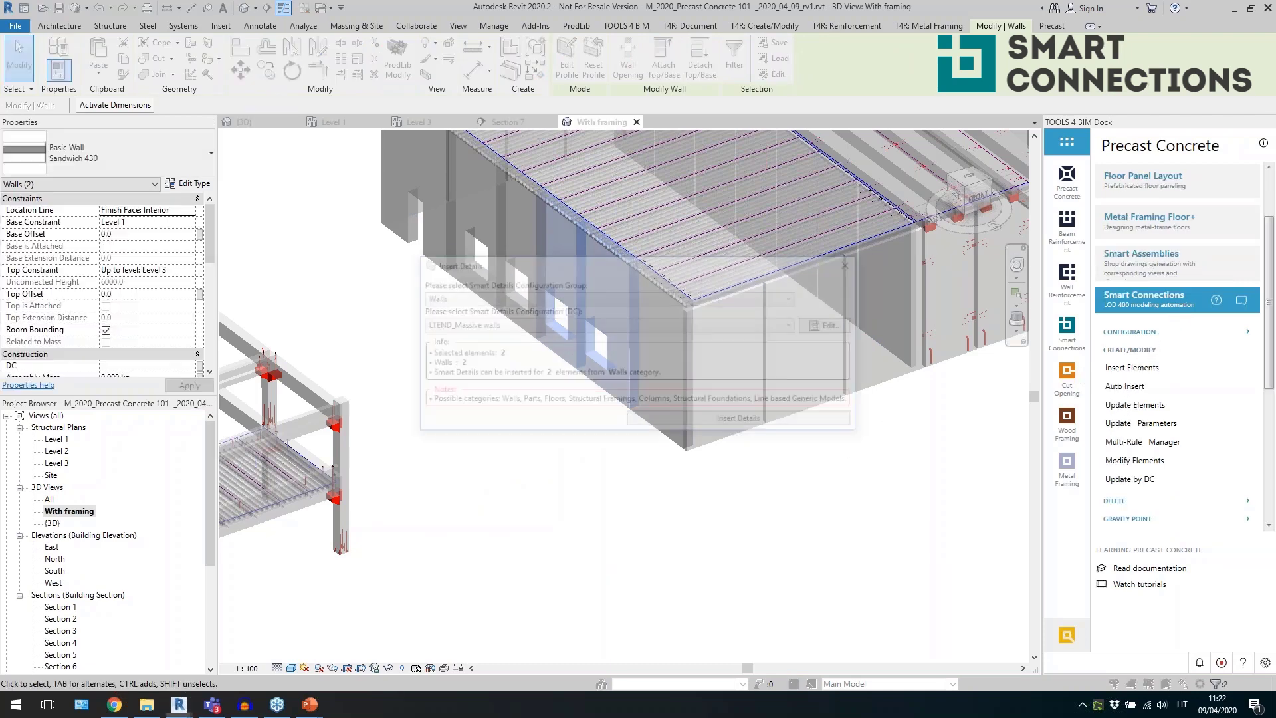
pyautogui.click(512, 326)
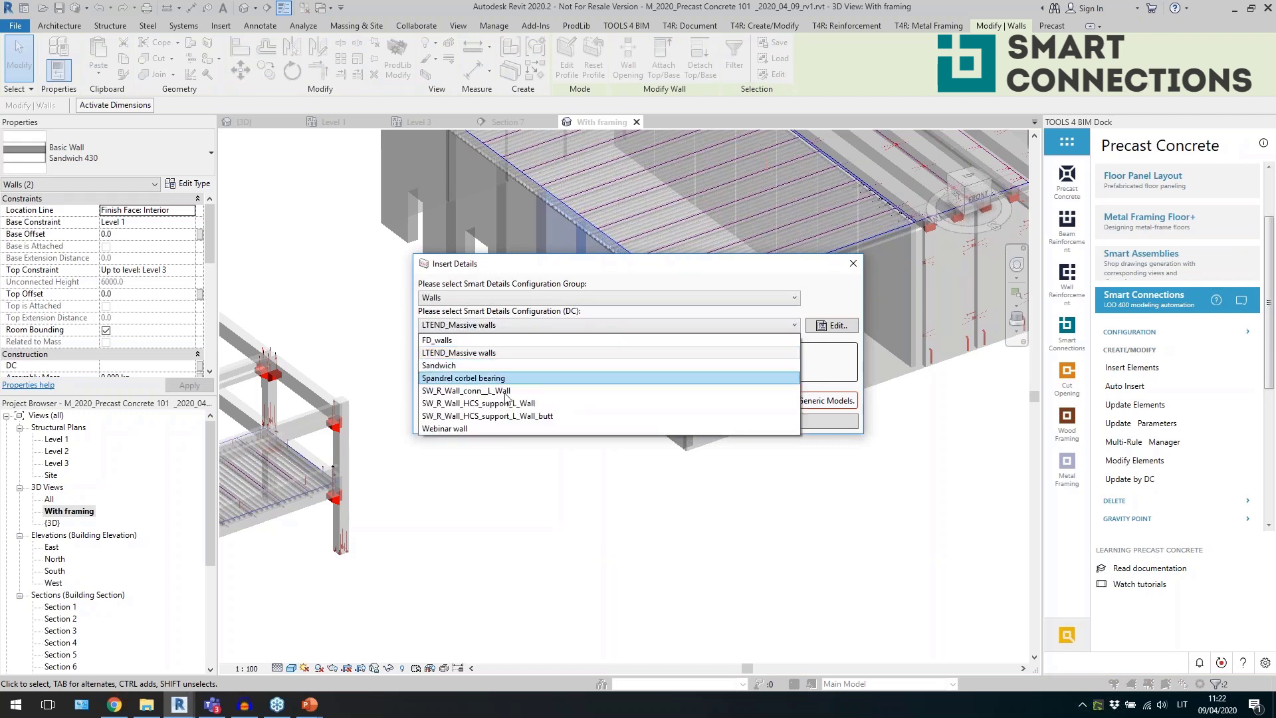
pyautogui.click(535, 405)
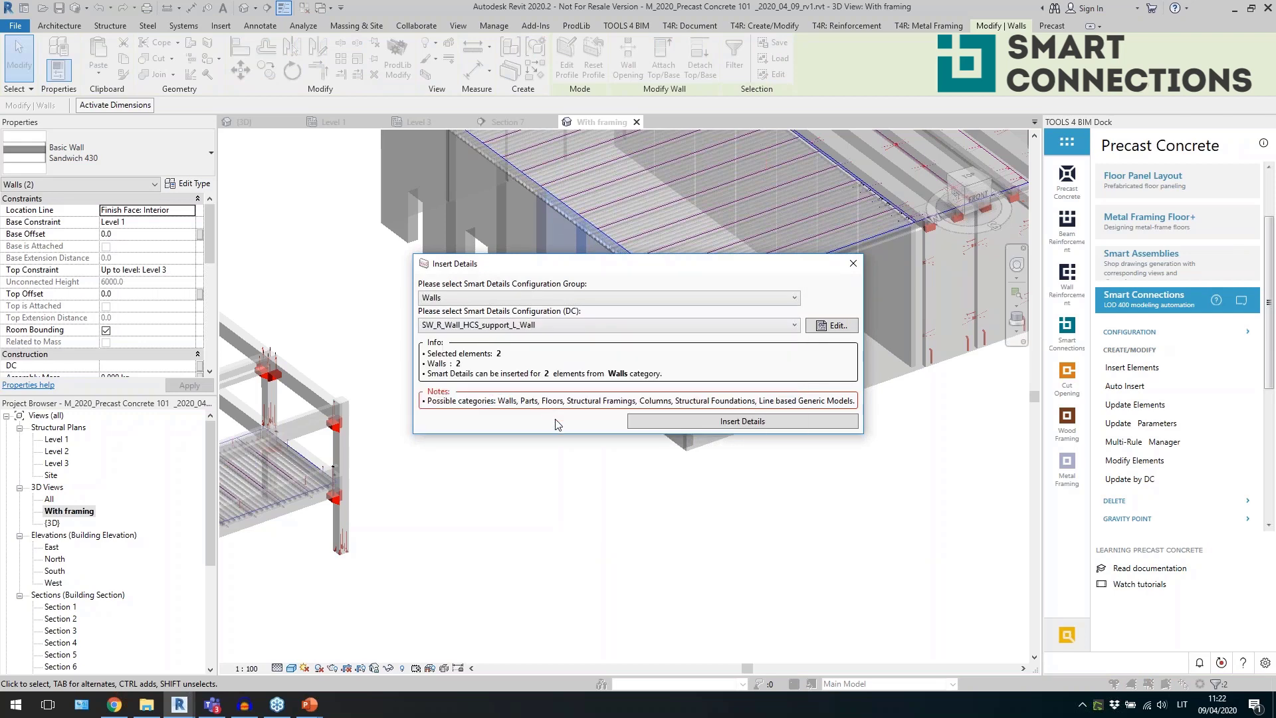
pyautogui.click(672, 421)
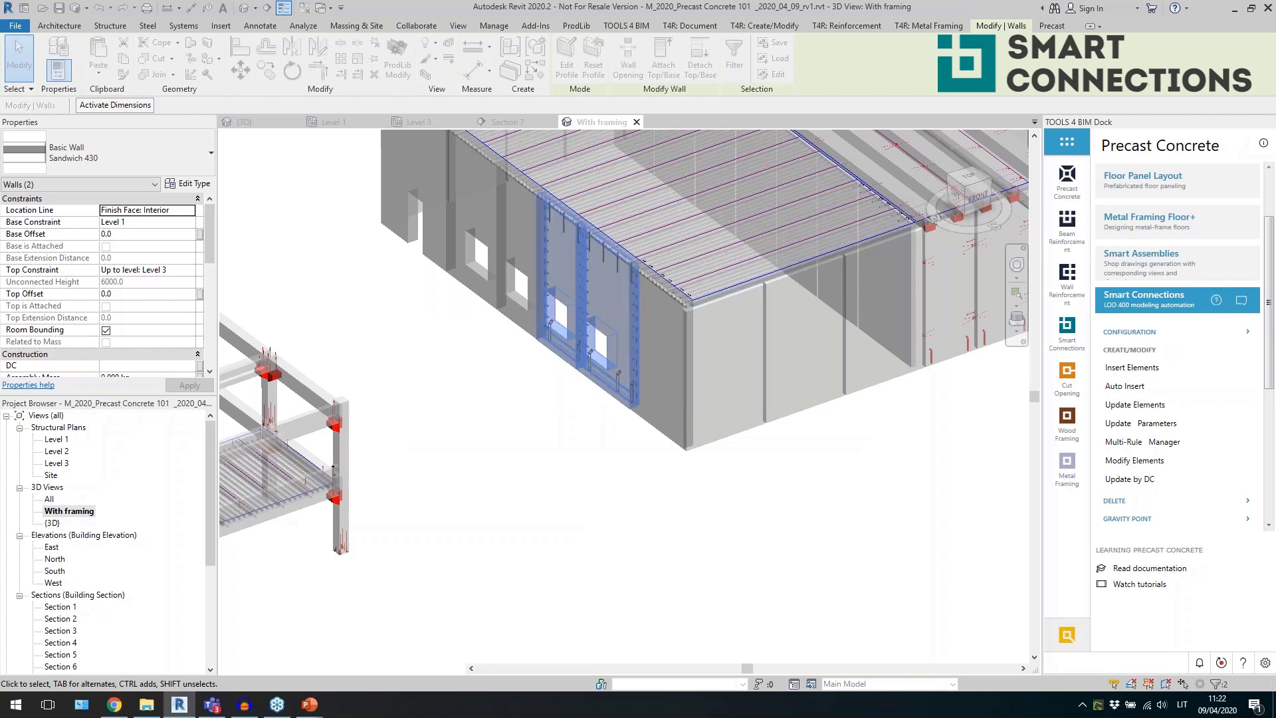
# Examine the connection details in the two window walls up close and select the 60x20 trapeze cut along the wall base.
pyautogui.click(608, 467)
pyautogui.keyDown('shift'); pyautogui.moveTo(661, 492); pyautogui.dragTo(686, 510, button='middle'); pyautogui.keyUp('shift')
pyautogui.scroll(5, 605, 440)
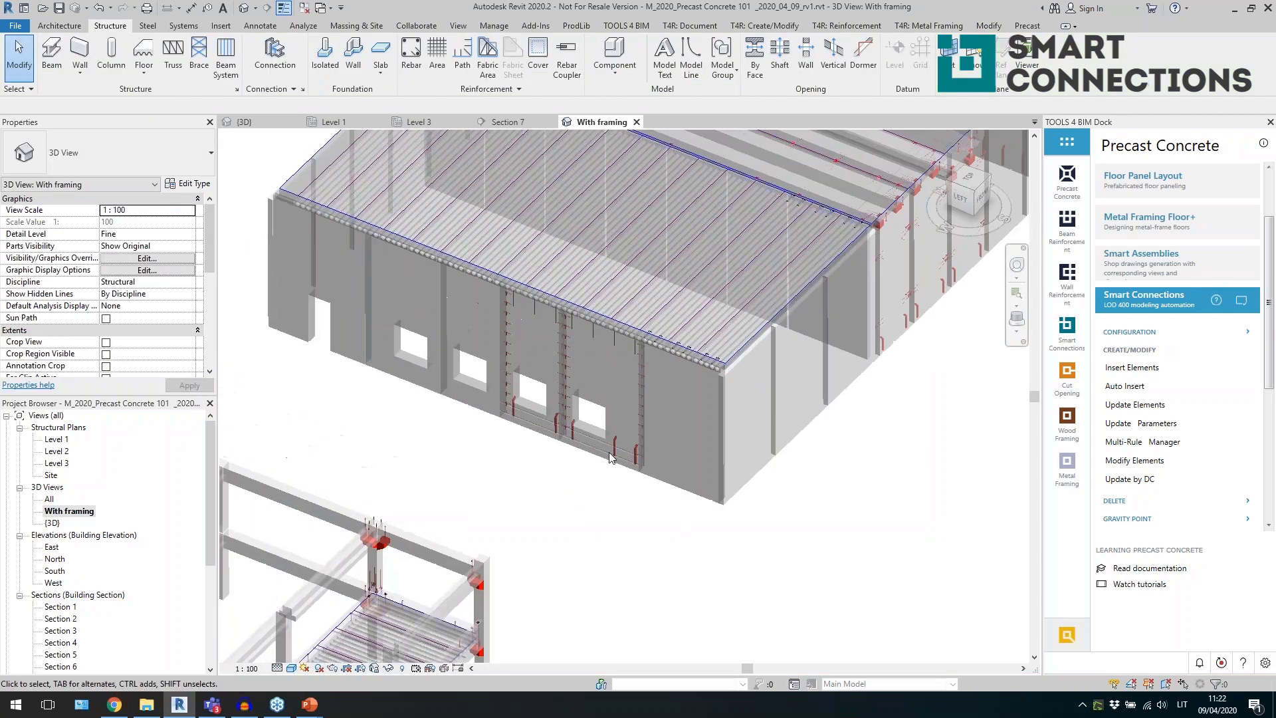
pyautogui.scroll(-1, 628, 331)
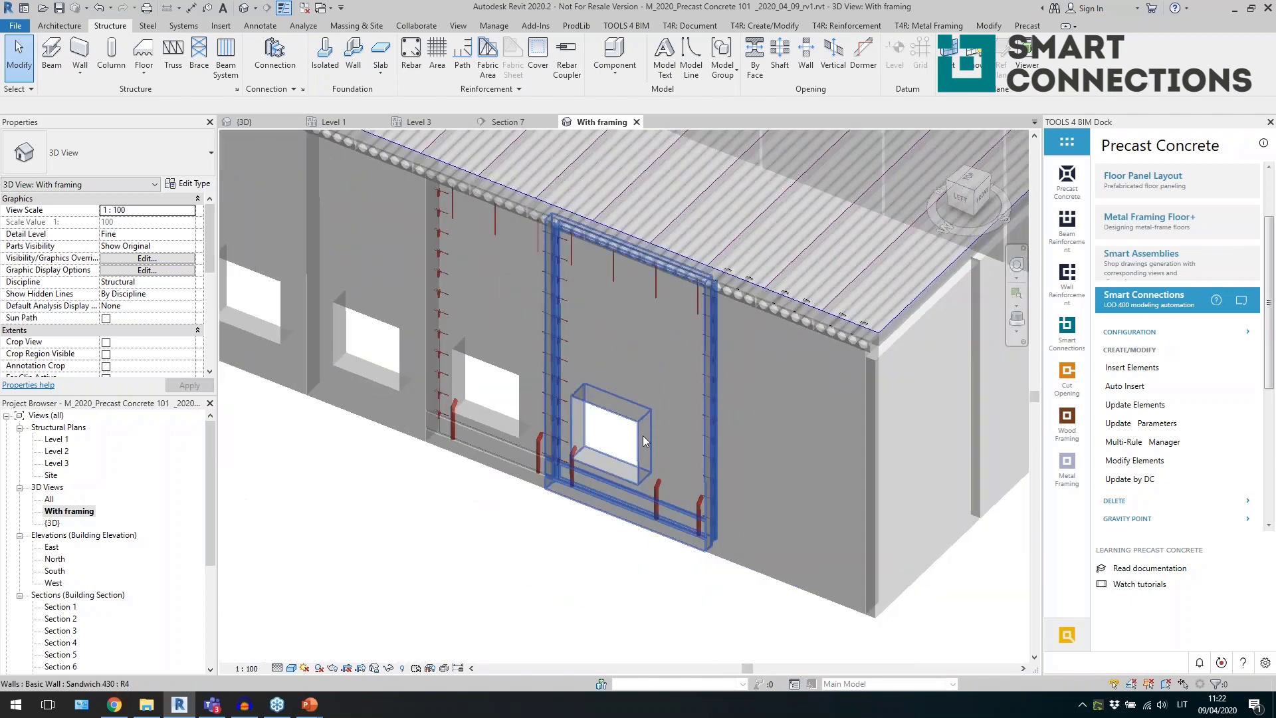
pyautogui.click(584, 509)
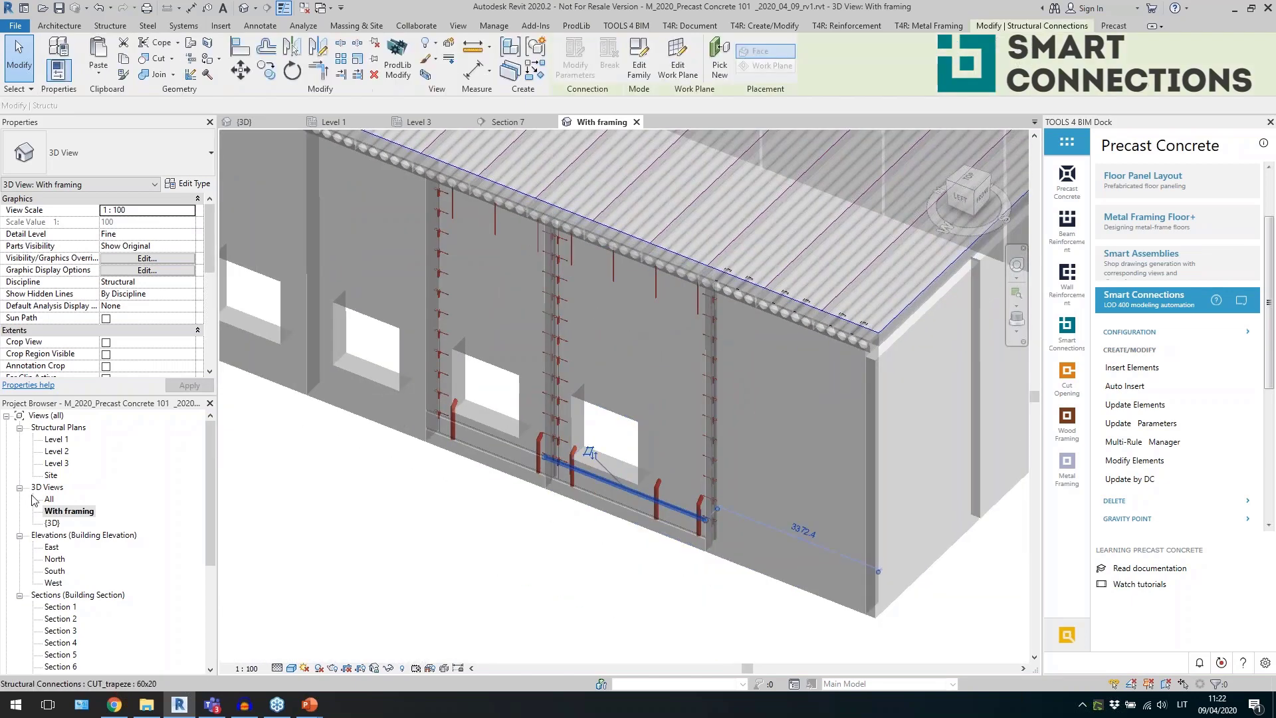
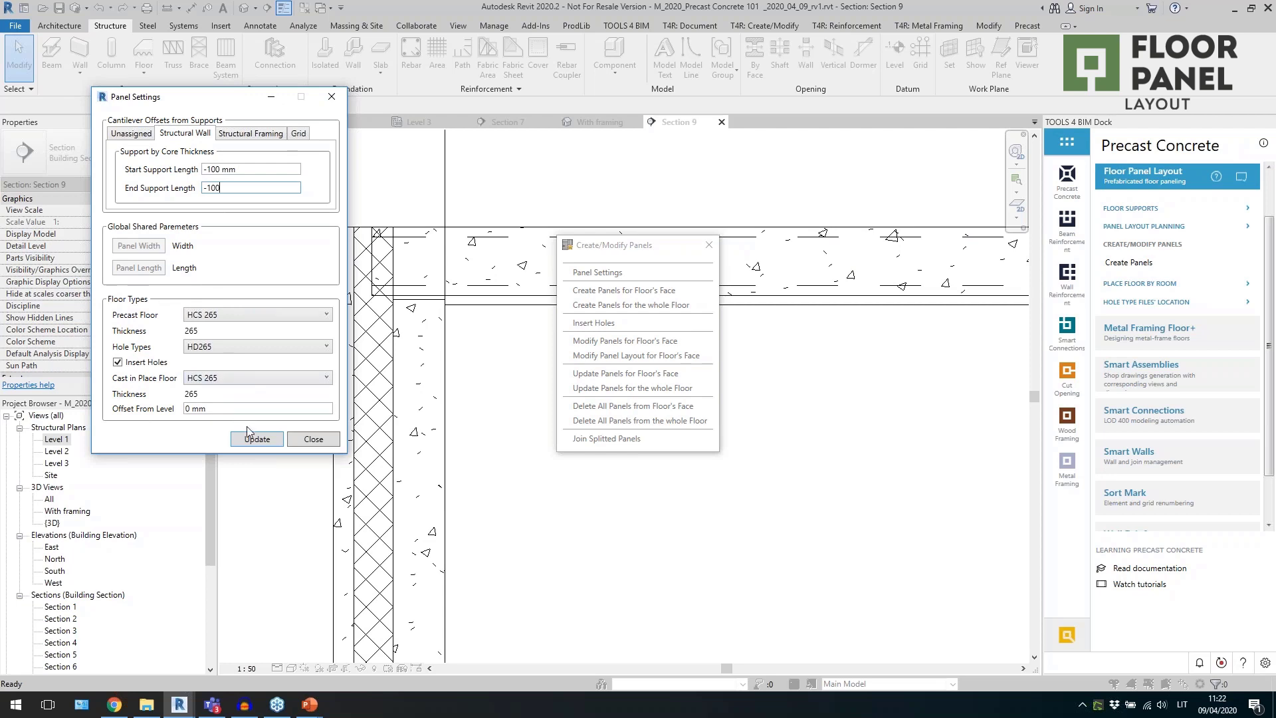
# Apply the -100 mm start and end structural wall support lengths to the HCS 265 floor panels and close the panel tools.
pyautogui.click(250, 439)
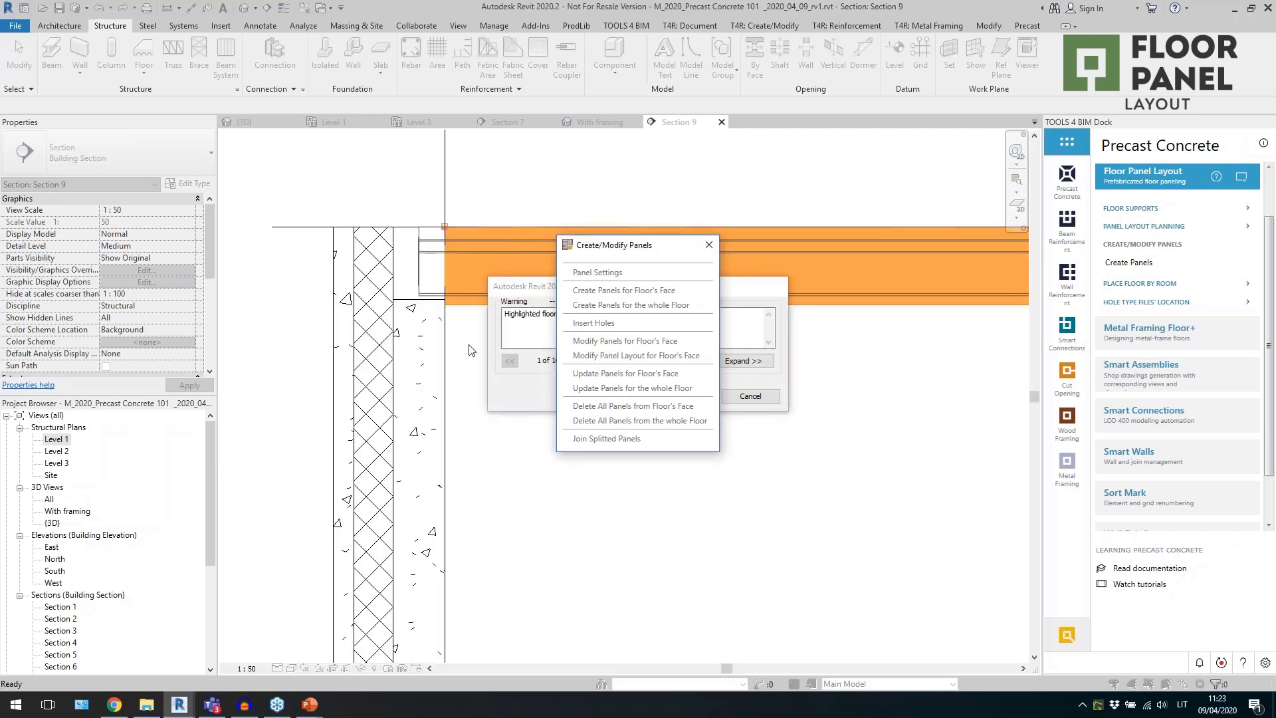
pyautogui.moveTo(642, 259); pyautogui.dragTo(702, 259)
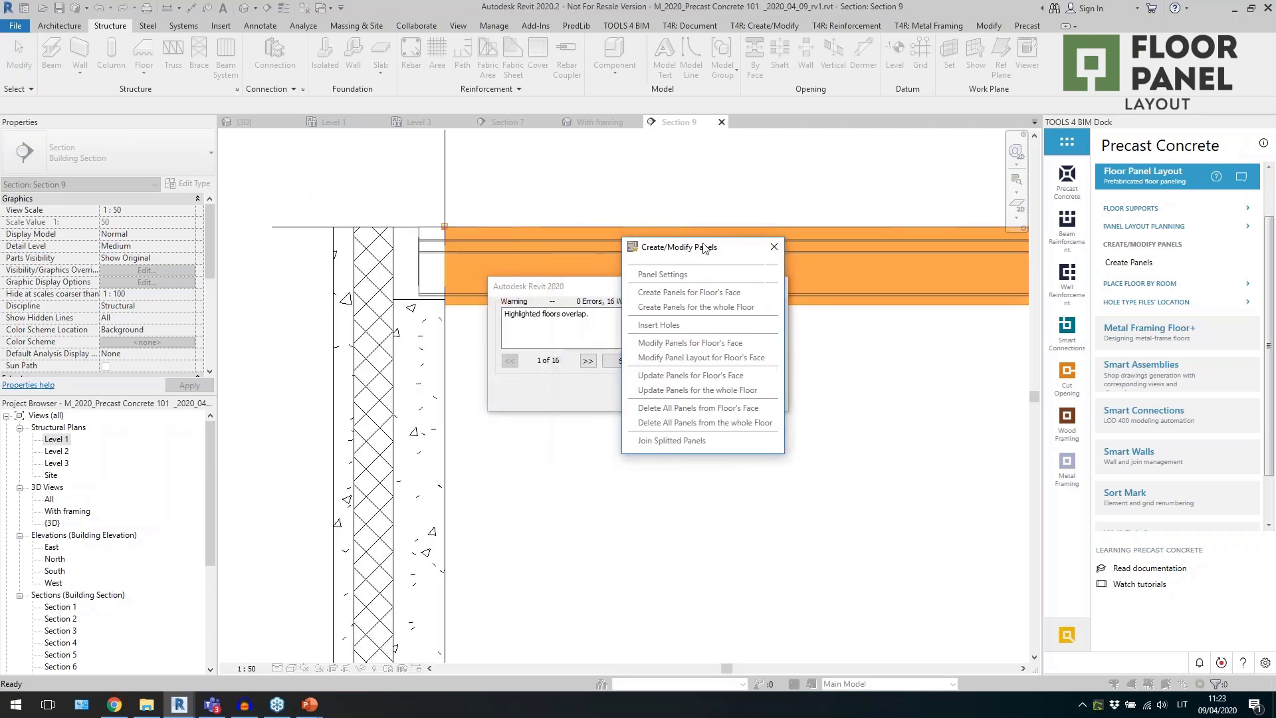
pyautogui.click(769, 244)
pyautogui.click(689, 396)
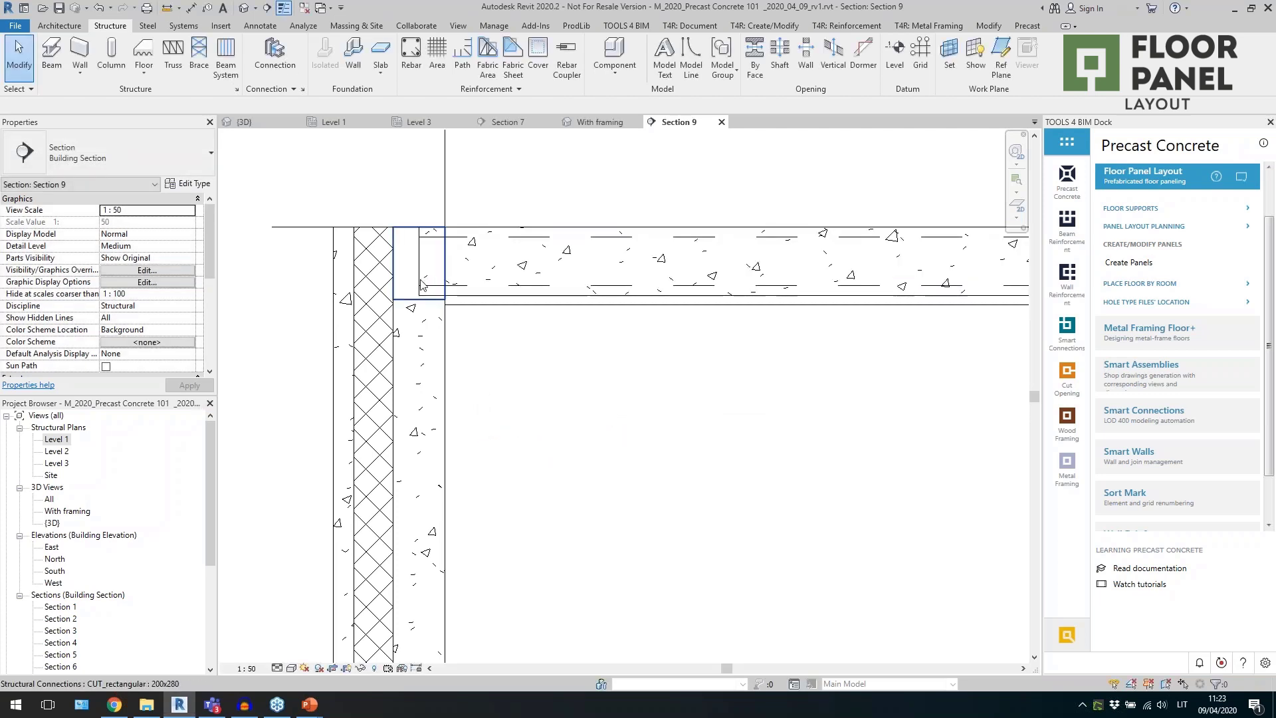
pyautogui.scroll(-5, 421, 285)
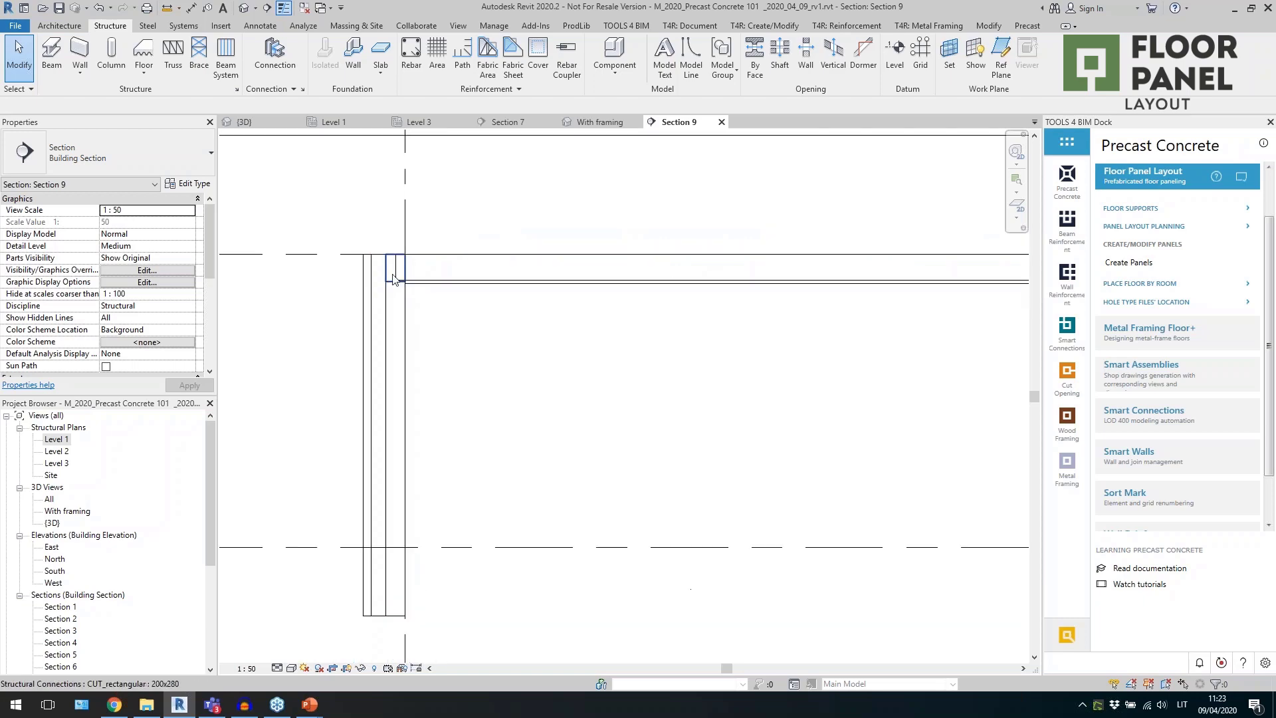
# Switch from the section to the 3D view and select the detailed Sandwich 430 window wall nearest the building corner.
pyautogui.click(386, 437)
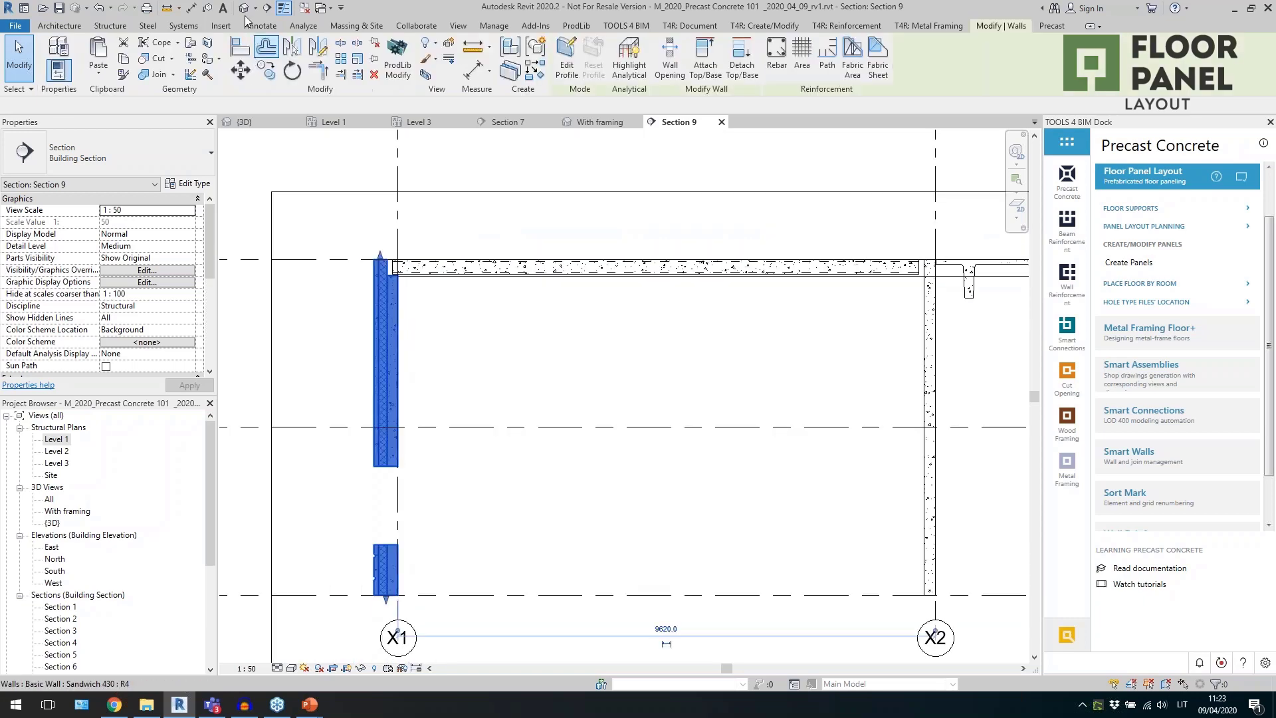
pyautogui.click(244, 7)
pyautogui.press('Escape')
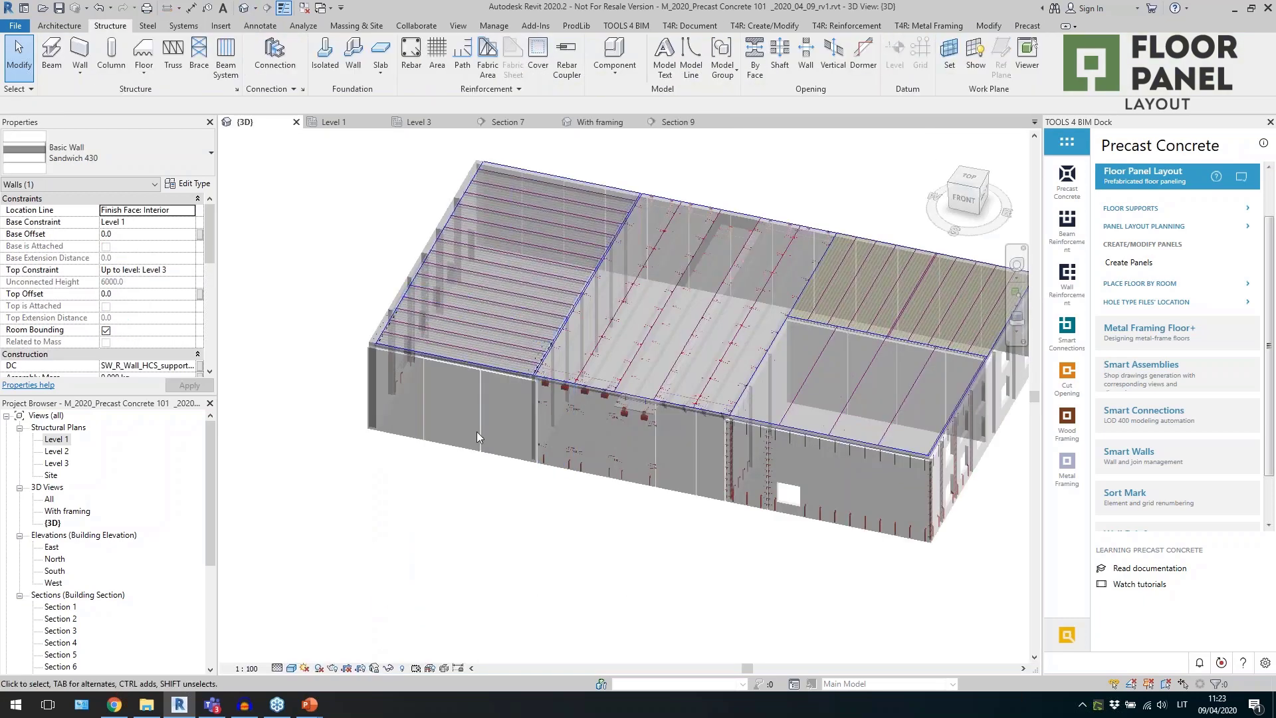
pyautogui.keyDown('shift'); pyautogui.moveTo(476, 432); pyautogui.dragTo(799, 449, button='middle'); pyautogui.keyUp('shift')
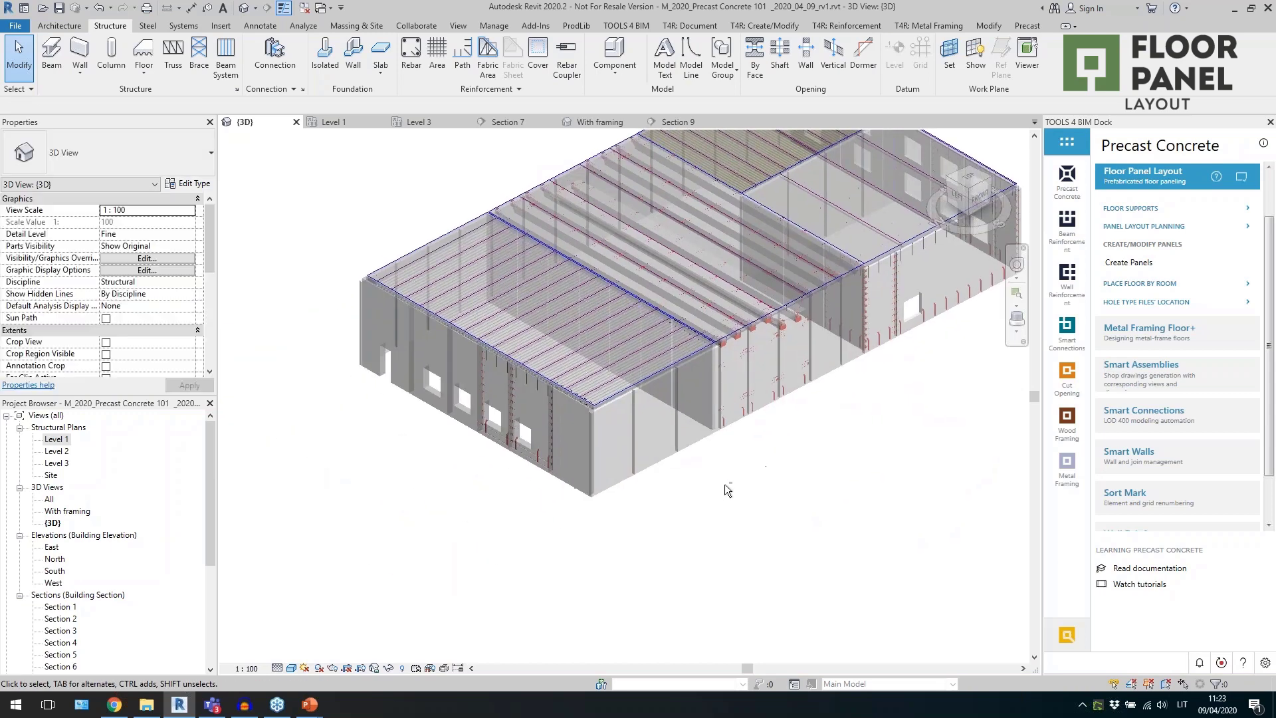
pyautogui.keyDown('shift'); pyautogui.moveTo(577, 532); pyautogui.dragTo(597, 525, button='middle'); pyautogui.keyUp('shift')
pyautogui.scroll(3, 592, 524)
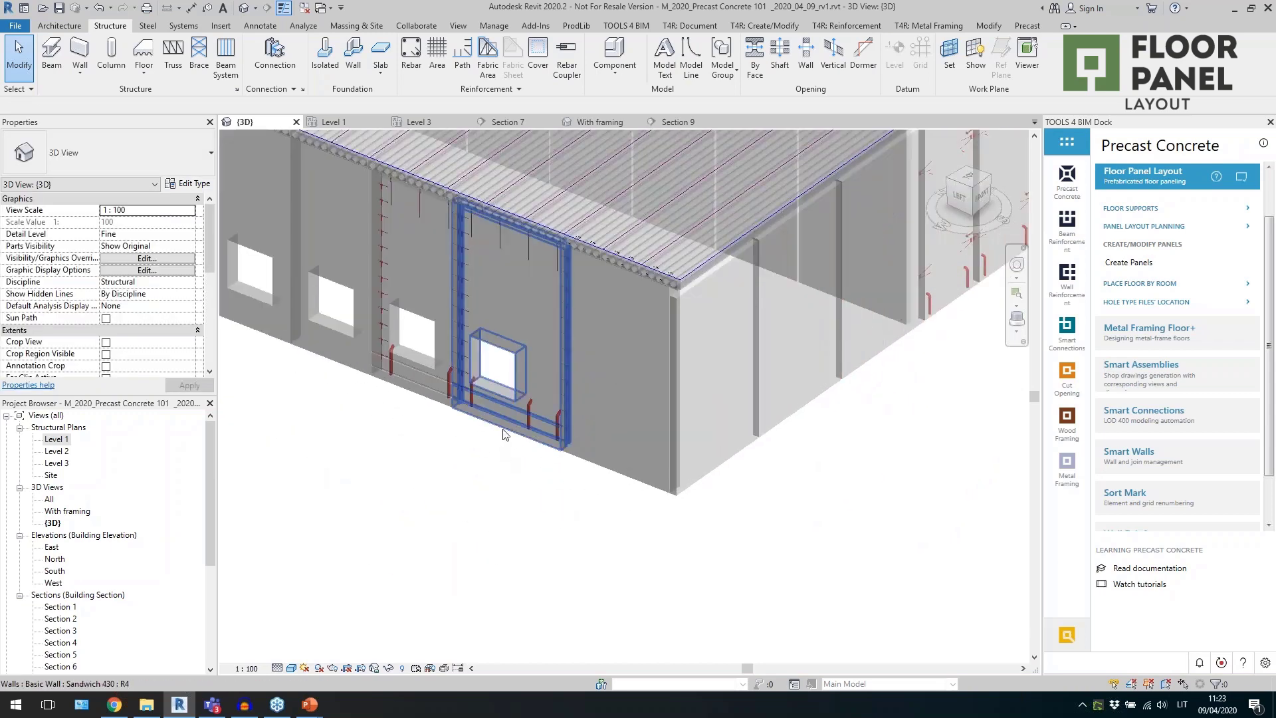
pyautogui.click(503, 435)
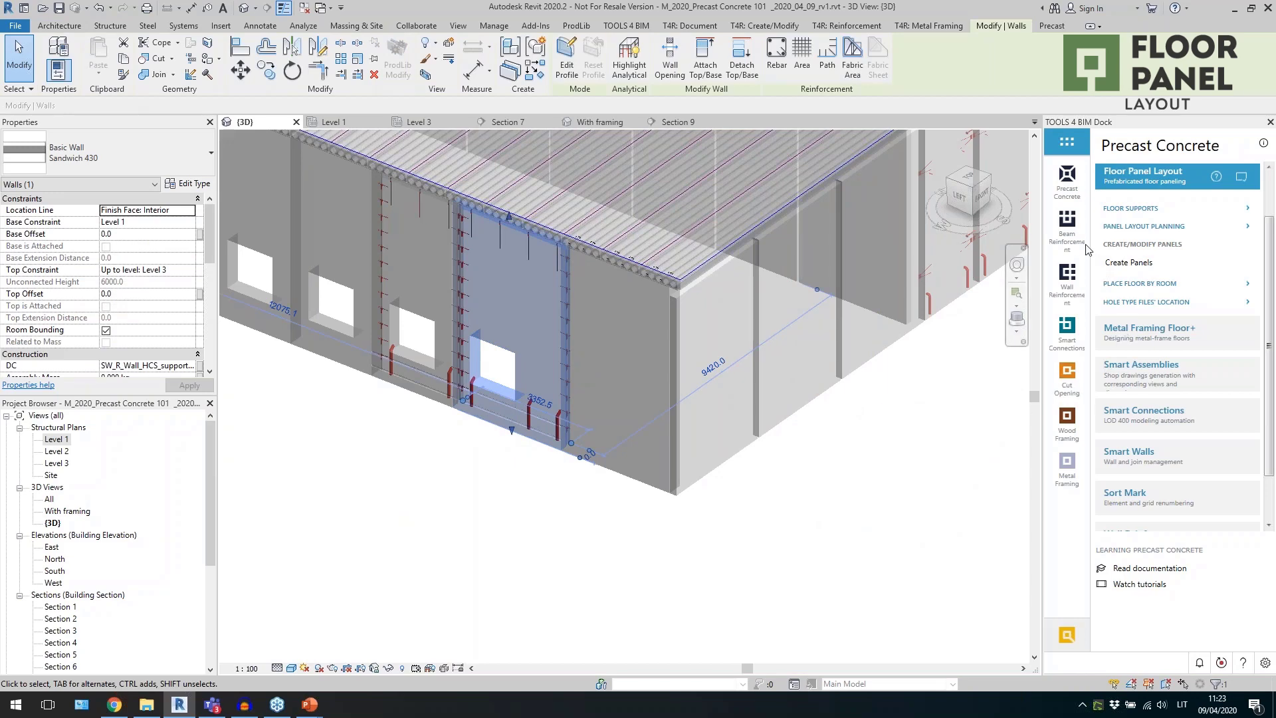
# Open the wall reinforcement configurations and check the vertical rebar type and spacing in External layer of sandwich's external reinforcement.
pyautogui.click(1141, 191)
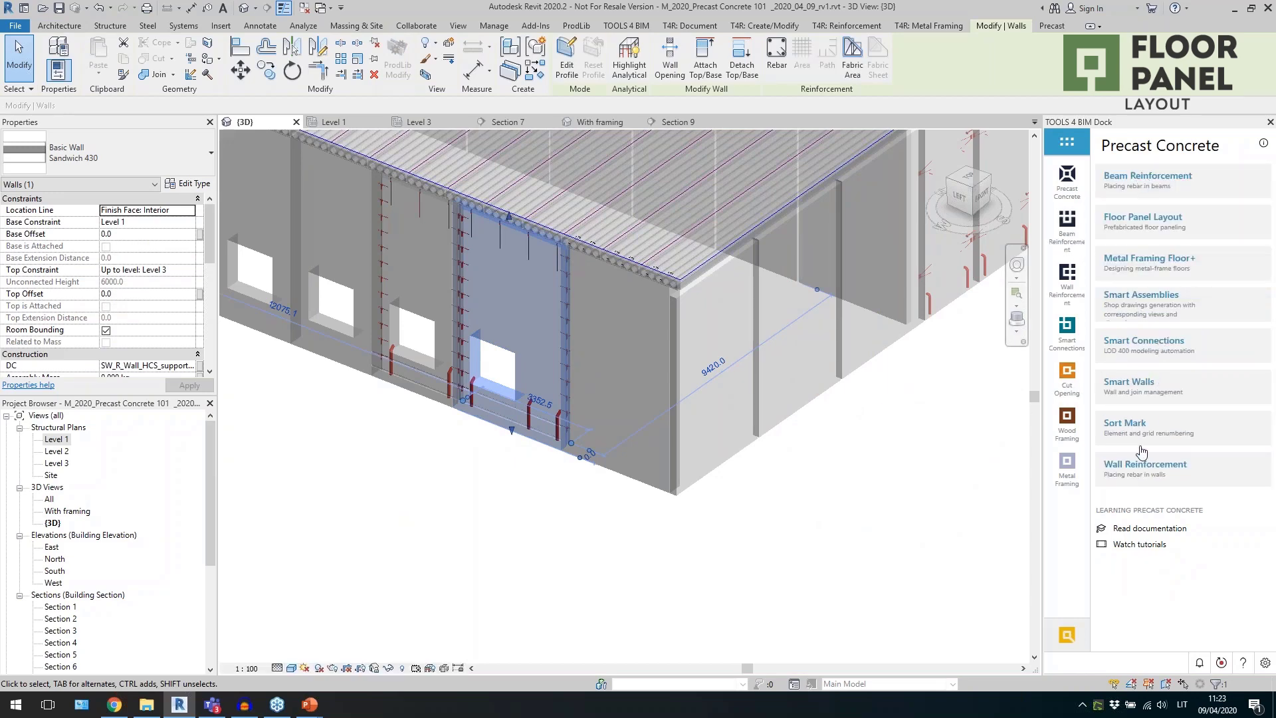
pyautogui.click(1147, 468)
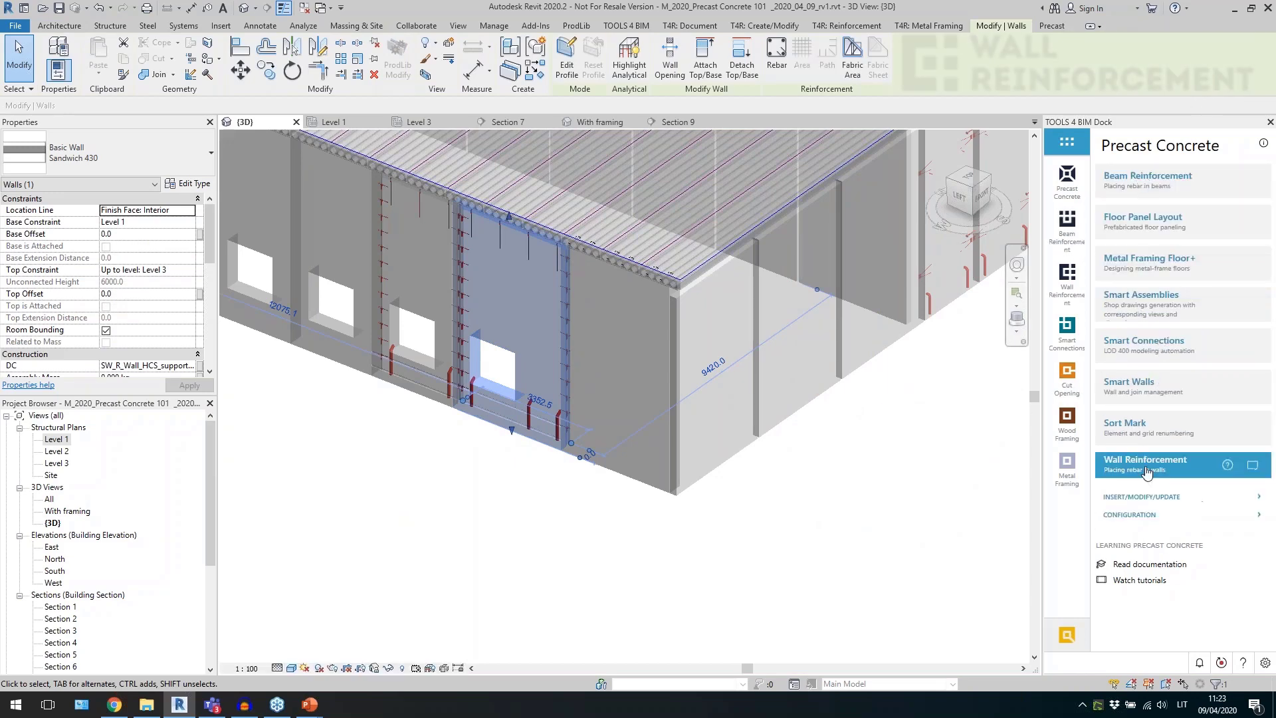
pyautogui.click(1143, 518)
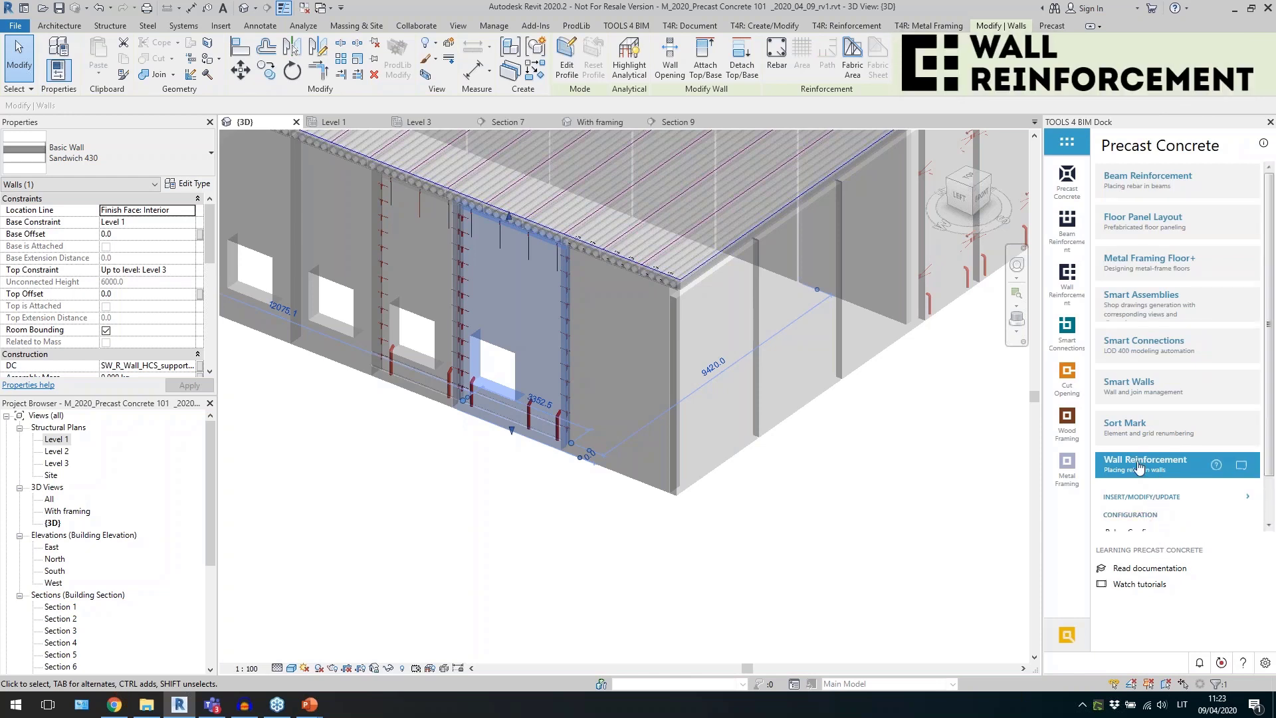
pyautogui.scroll(-2, 1139, 468)
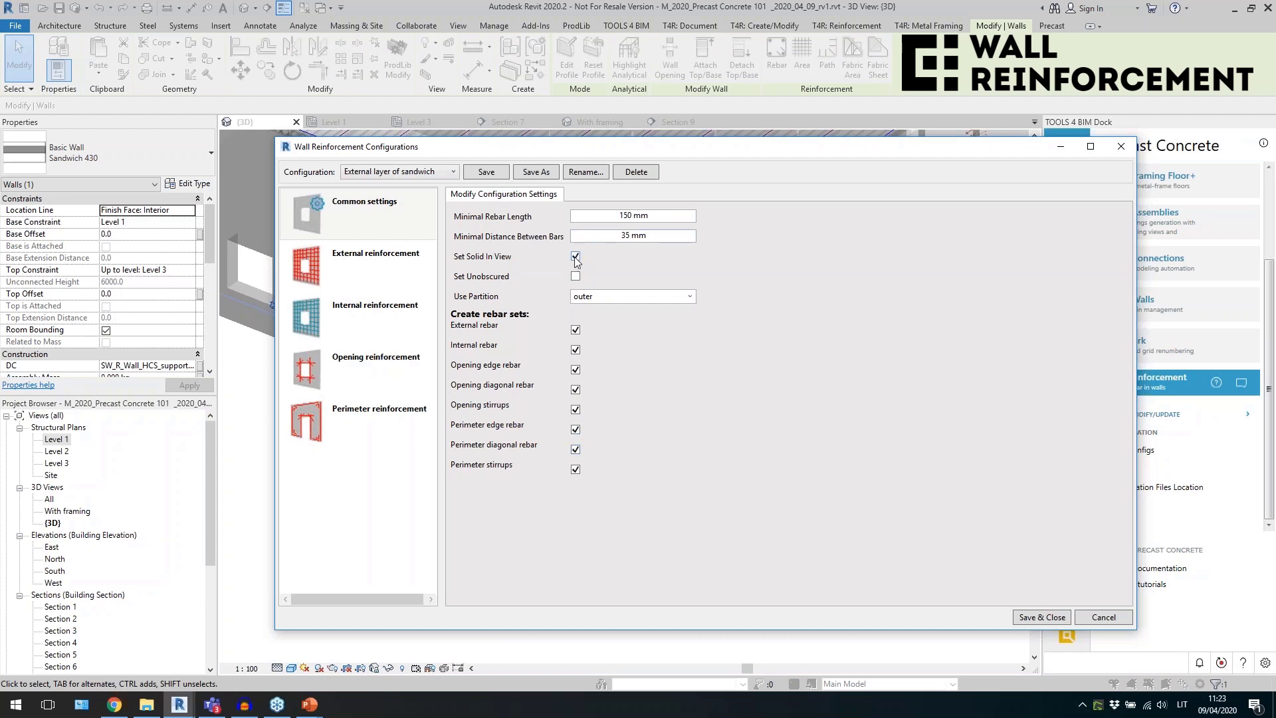
pyautogui.click(345, 265)
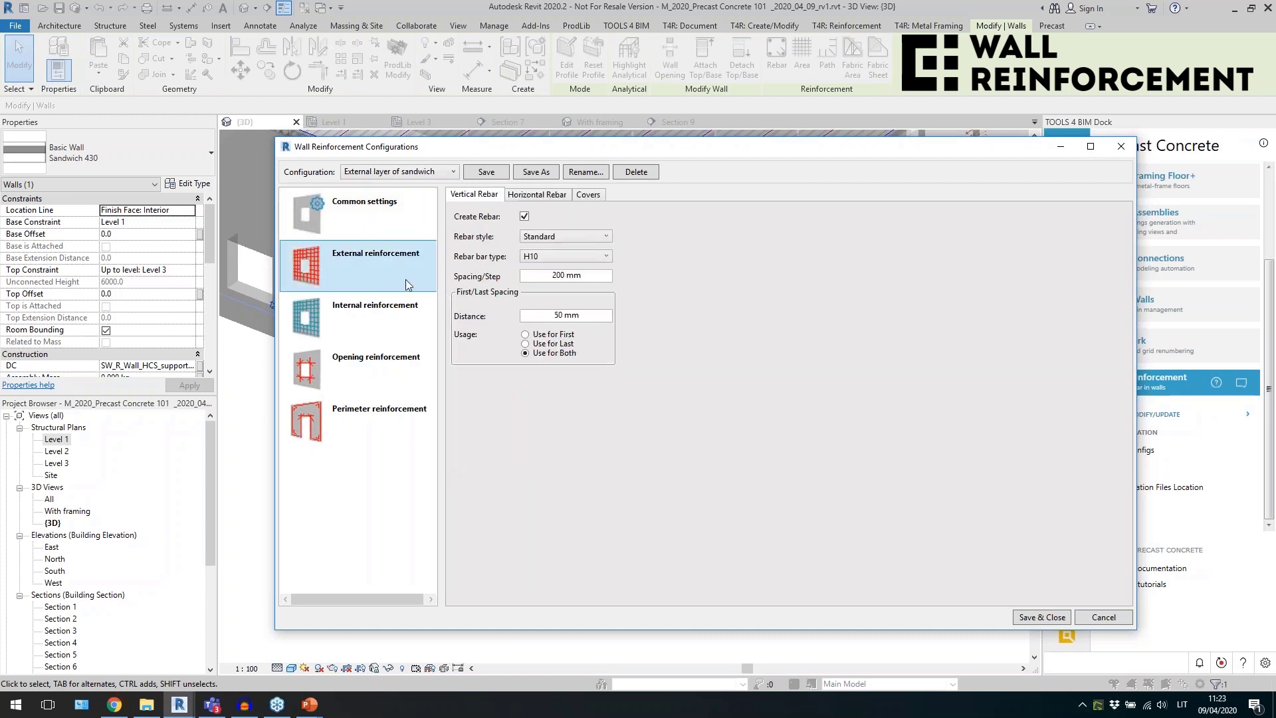
pyautogui.click(546, 258)
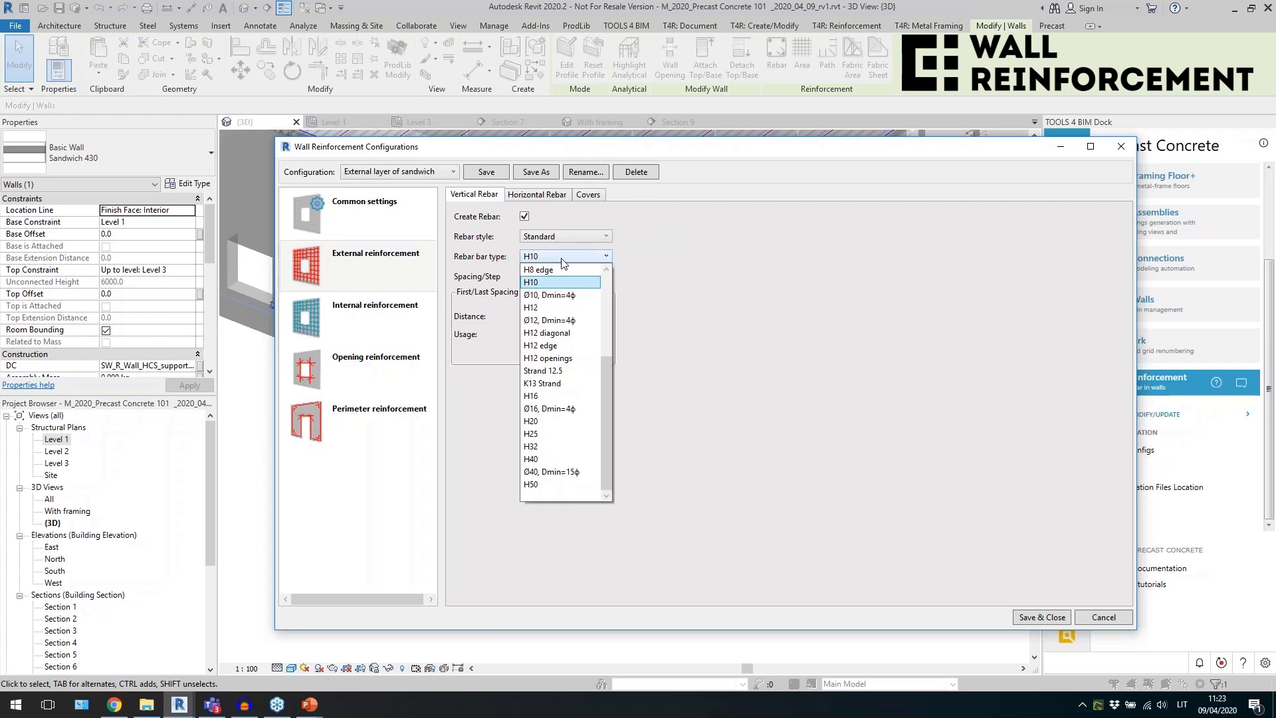
pyautogui.click(559, 258)
pyautogui.click(546, 279)
pyautogui.doubleClick(547, 279)
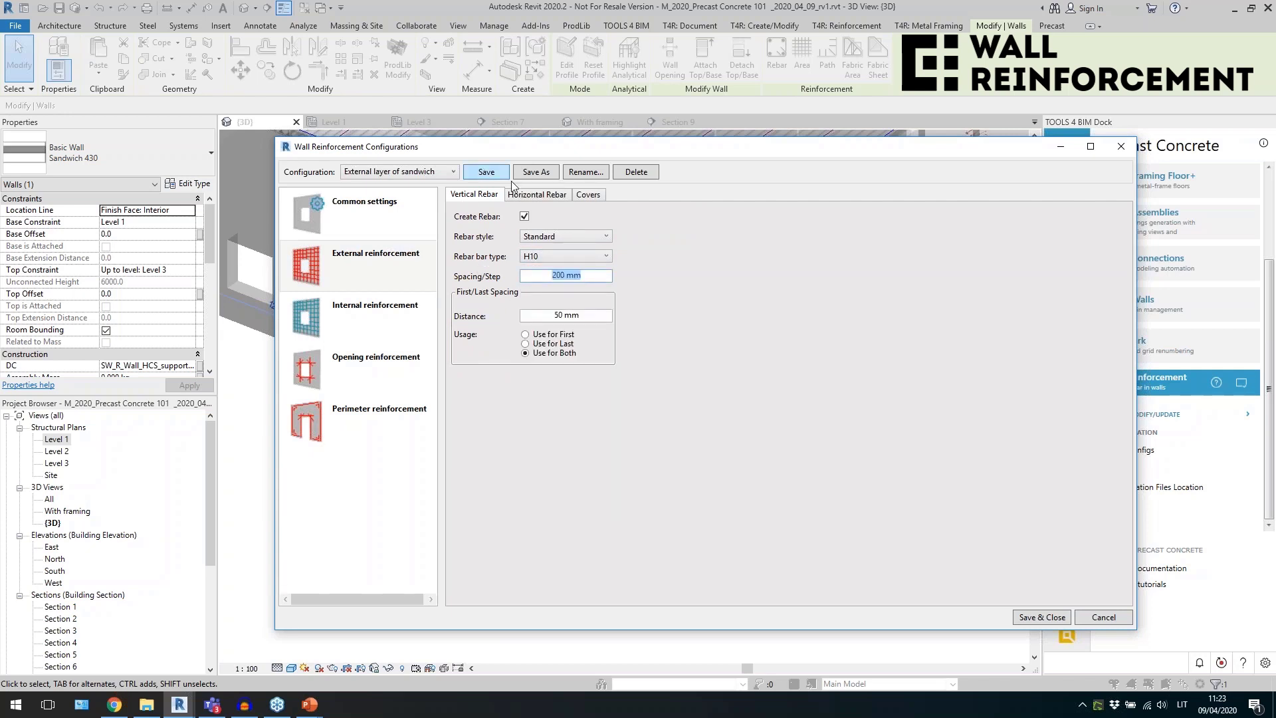
# Review the configuration's rebar covers, opening reinforcement and perimeter edge rebar settings, then close it without saving.
pyautogui.click(589, 195)
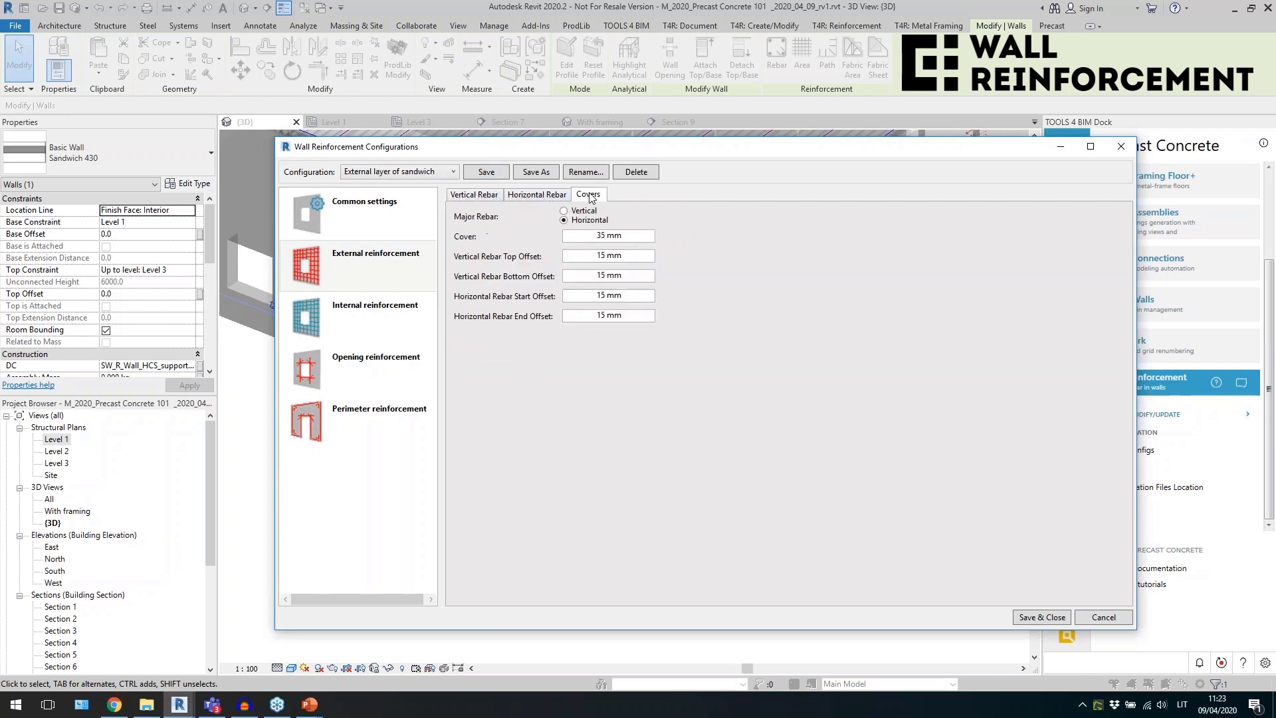
pyautogui.click(383, 376)
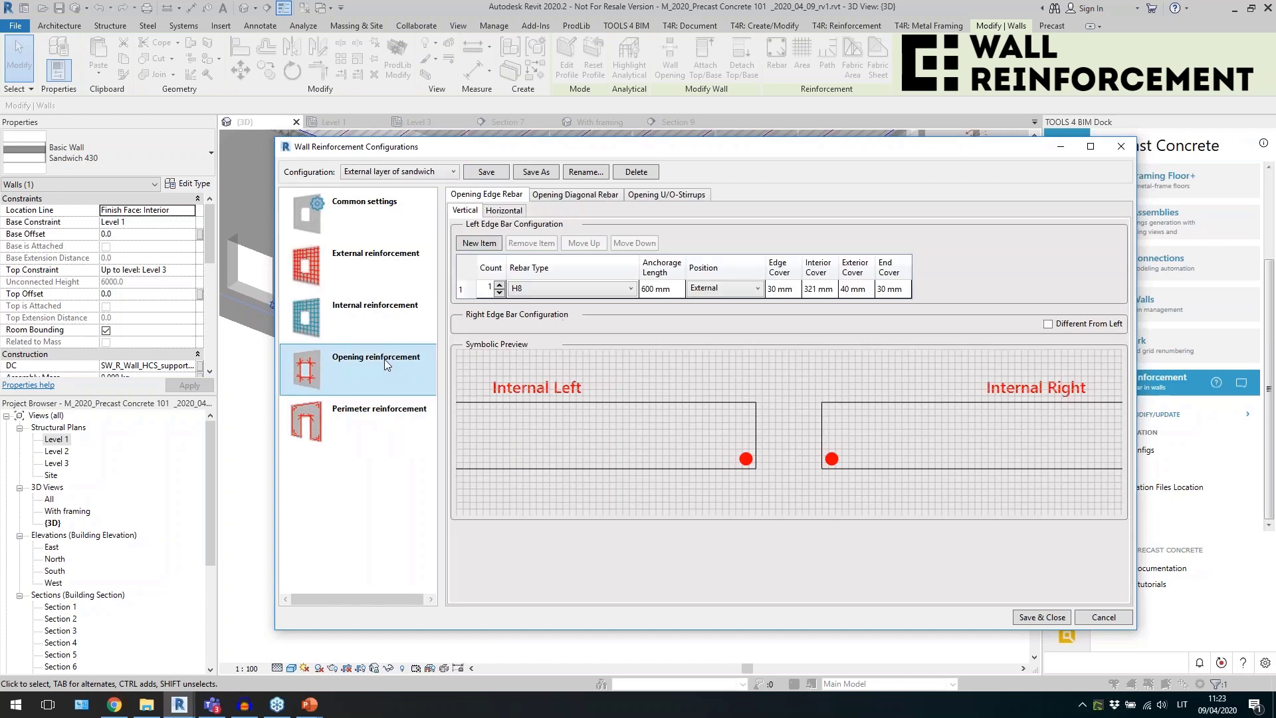
pyautogui.click(372, 425)
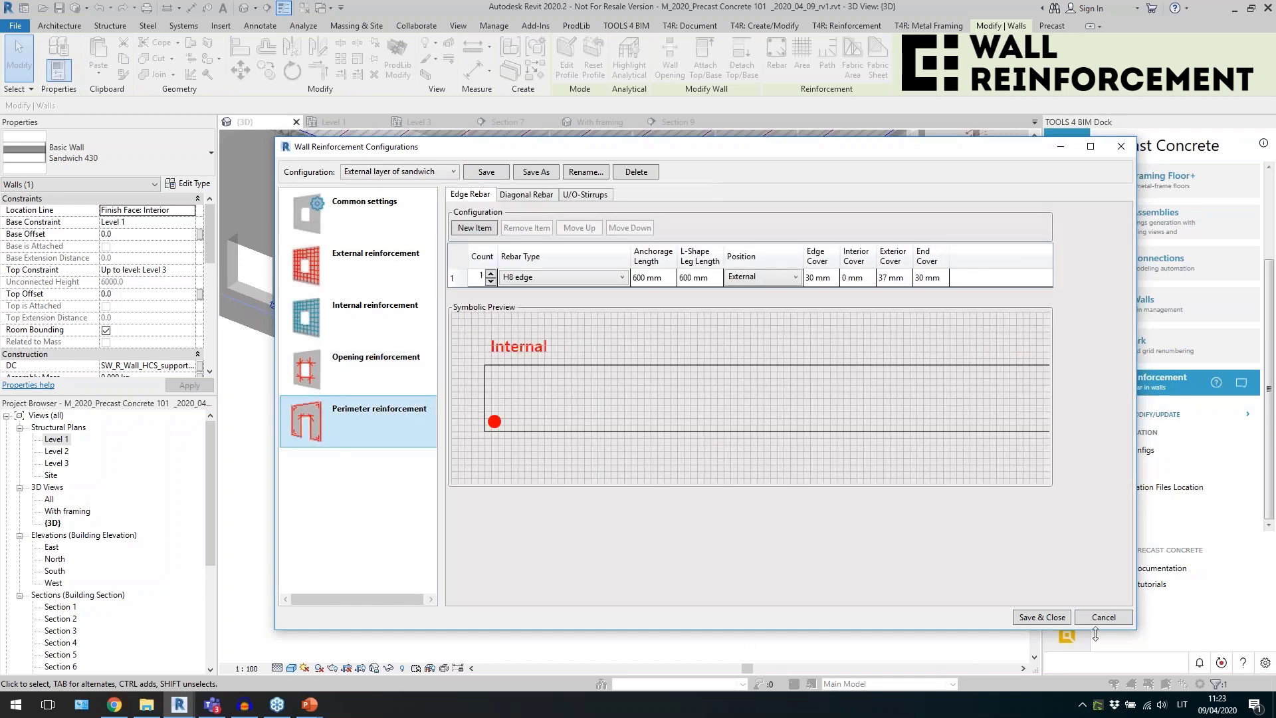
pyautogui.click(1102, 616)
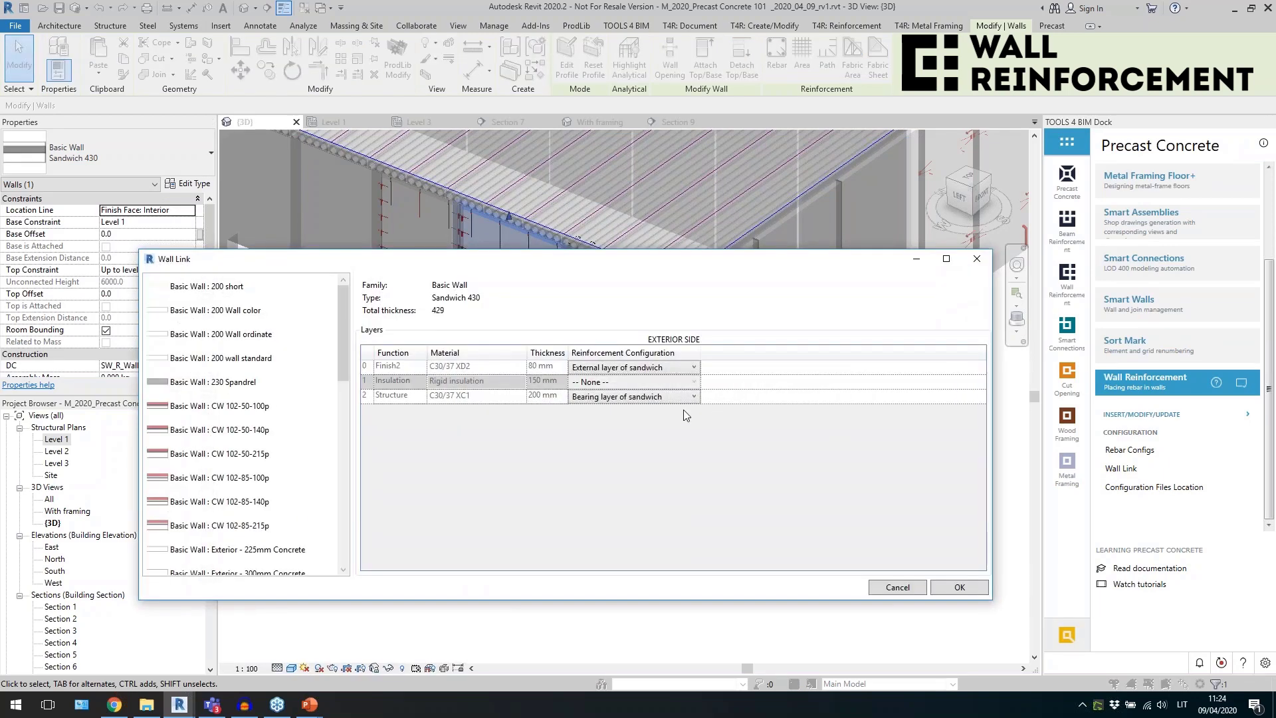
# Check which reinforcement configurations are linked to the structure and finish layers of the Sandwich 430 wall type, keeping the existing links.
pyautogui.click(601, 397)
pyautogui.click(600, 399)
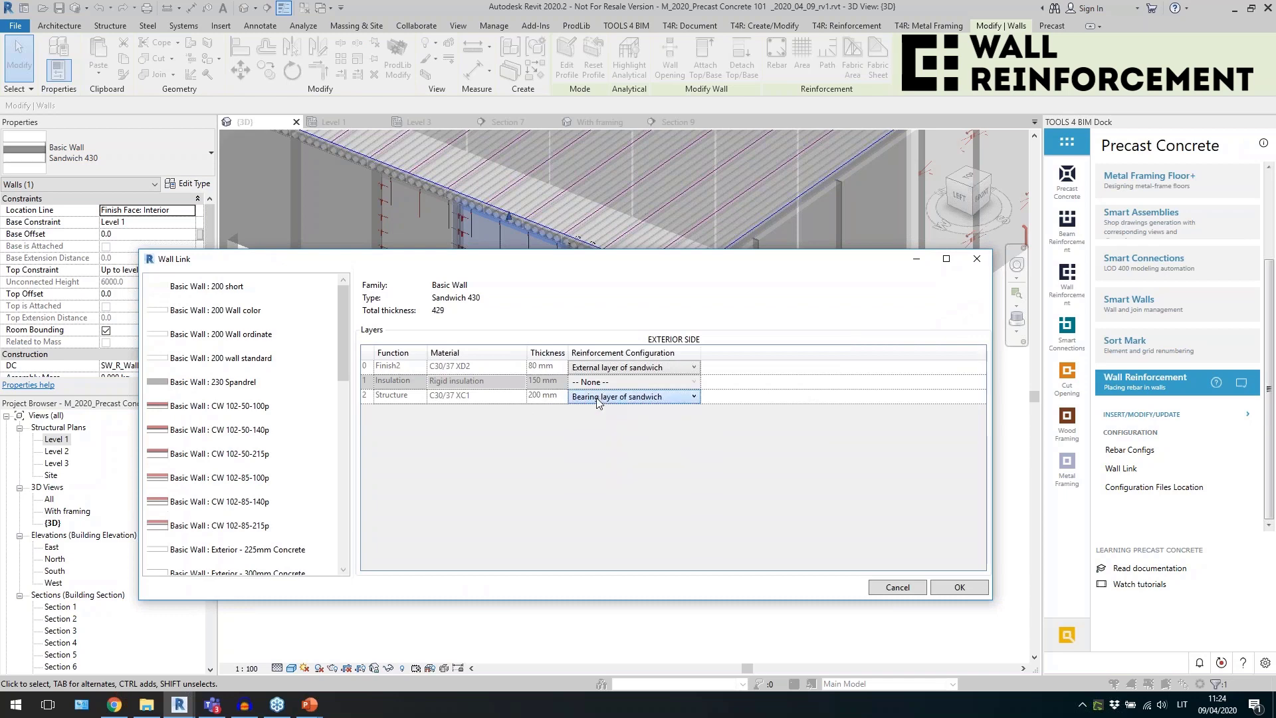
pyautogui.click(626, 370)
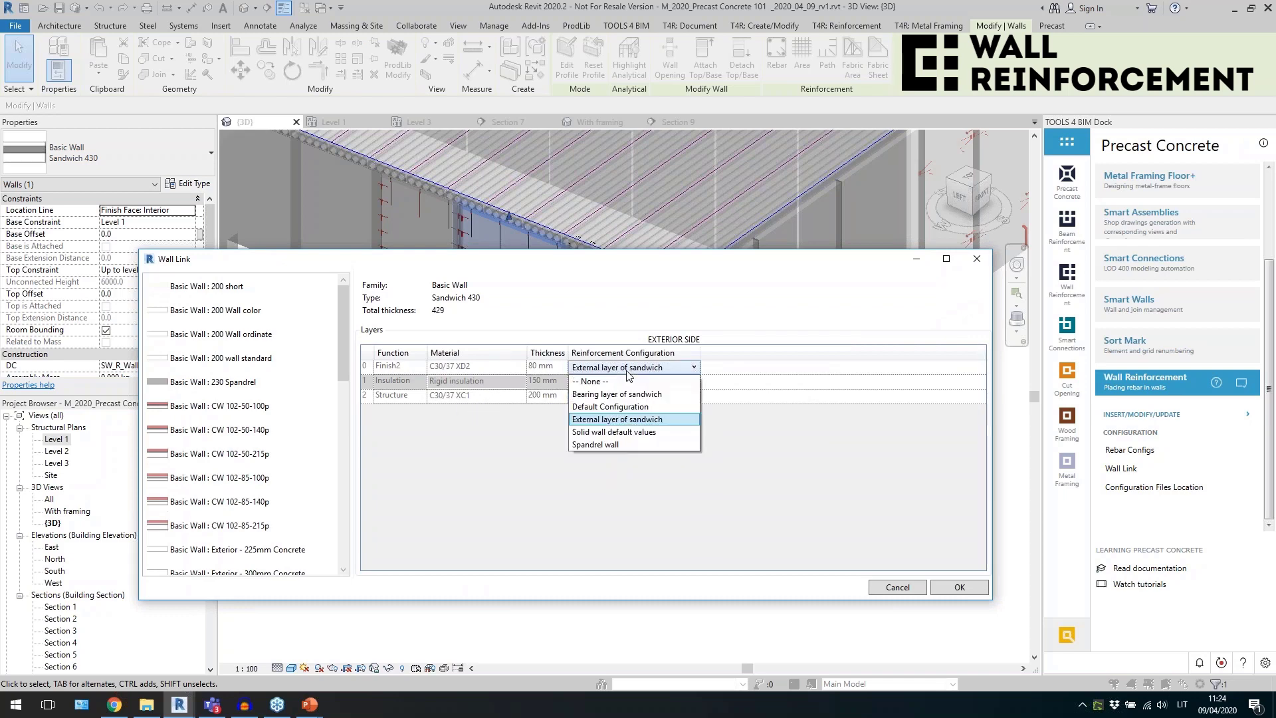
pyautogui.click(626, 370)
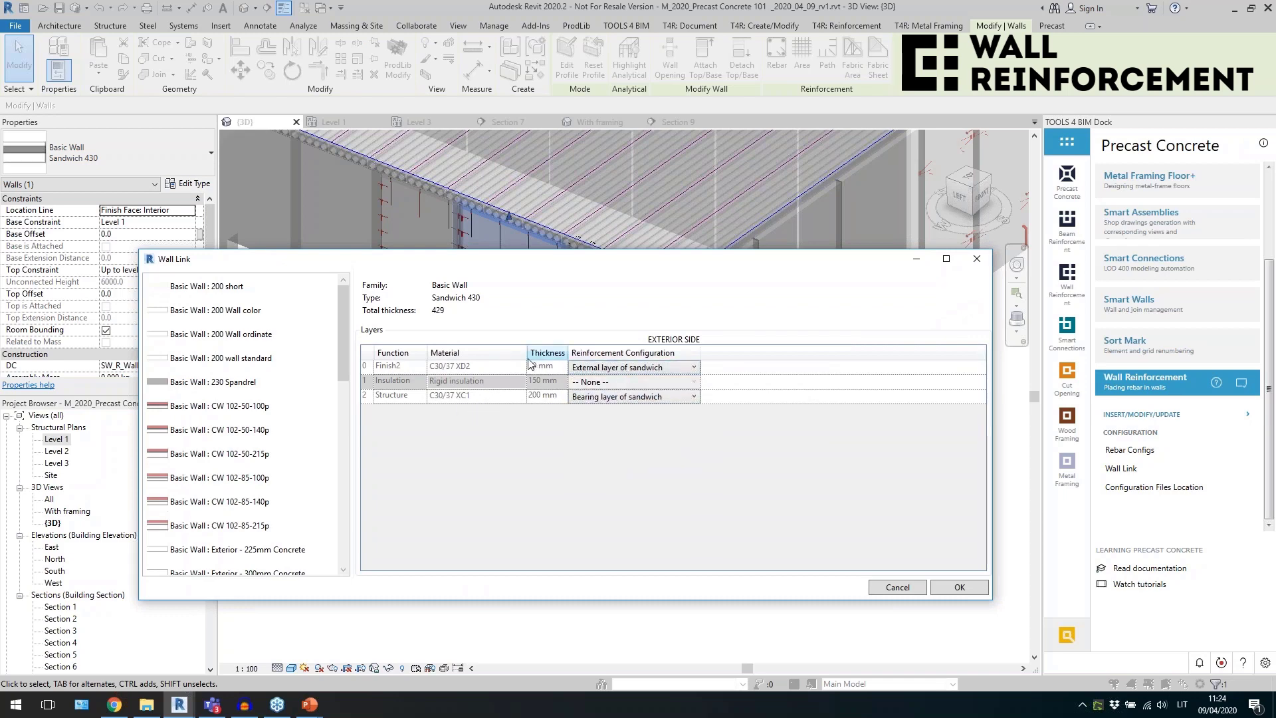
pyautogui.click(957, 589)
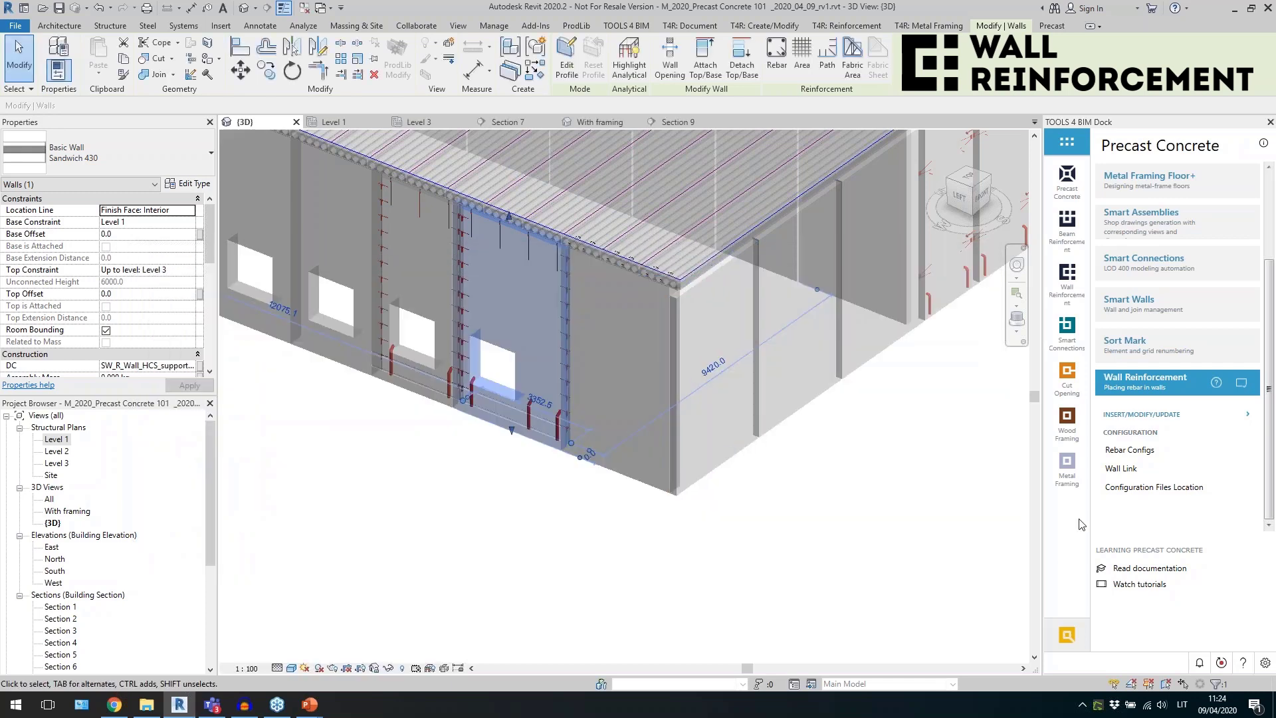
# Generate the wall reinforcement in the selected Sandwich 430 window wall.
pyautogui.click(1144, 433)
pyautogui.click(1141, 456)
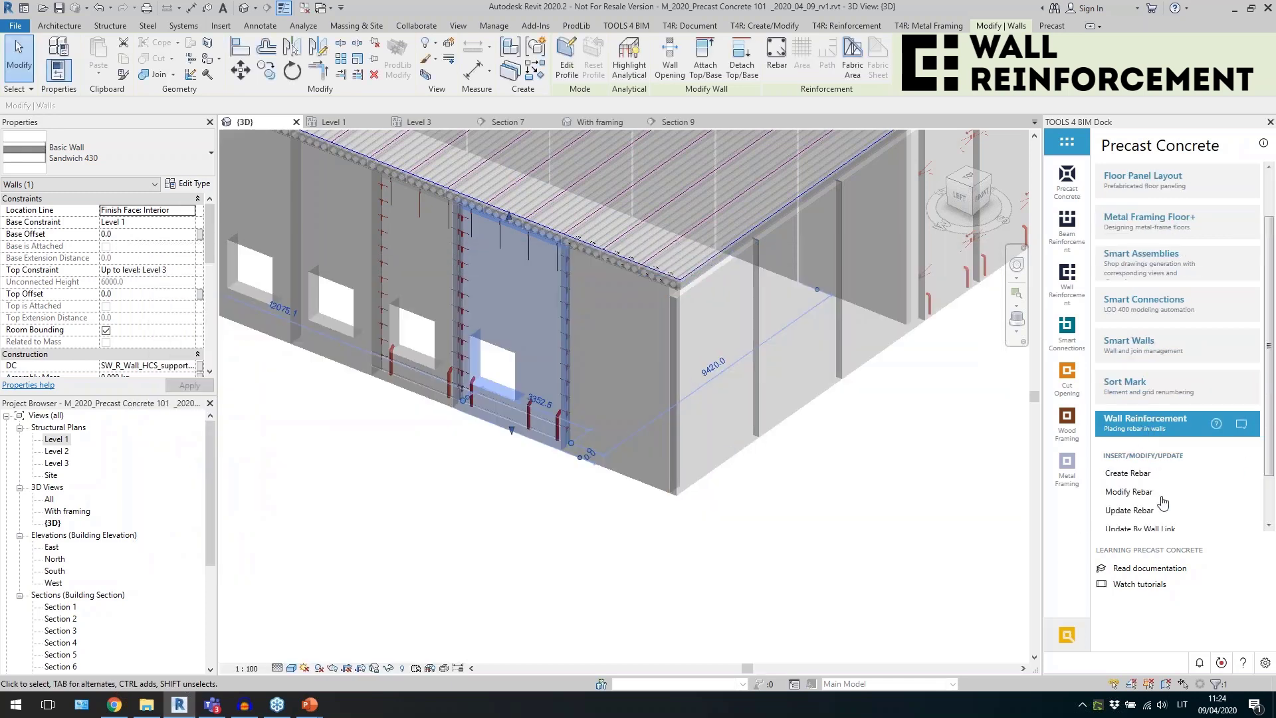
pyautogui.scroll(-3, 1143, 482)
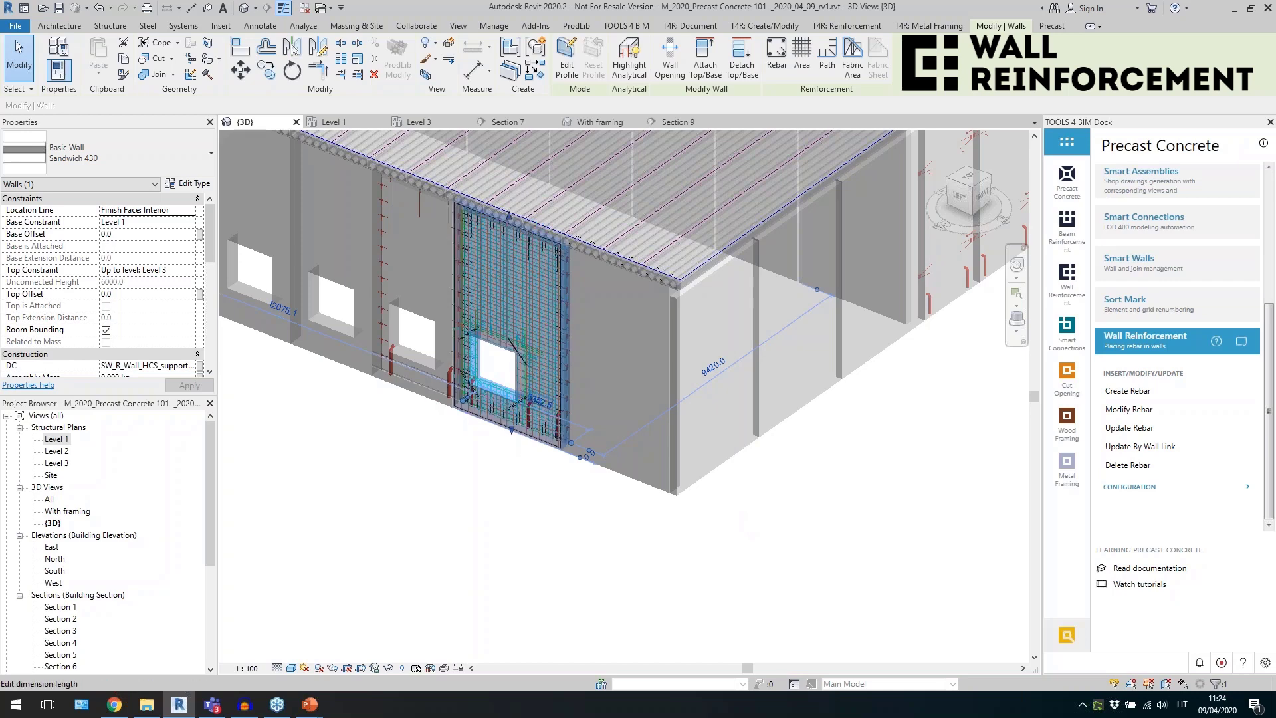
# Examine the bars around the window opening, including the H10 outer bars, H8 U-shaped stirrups and H8 vertical bars, then clear the selection.
pyautogui.scroll(4, 518, 412)
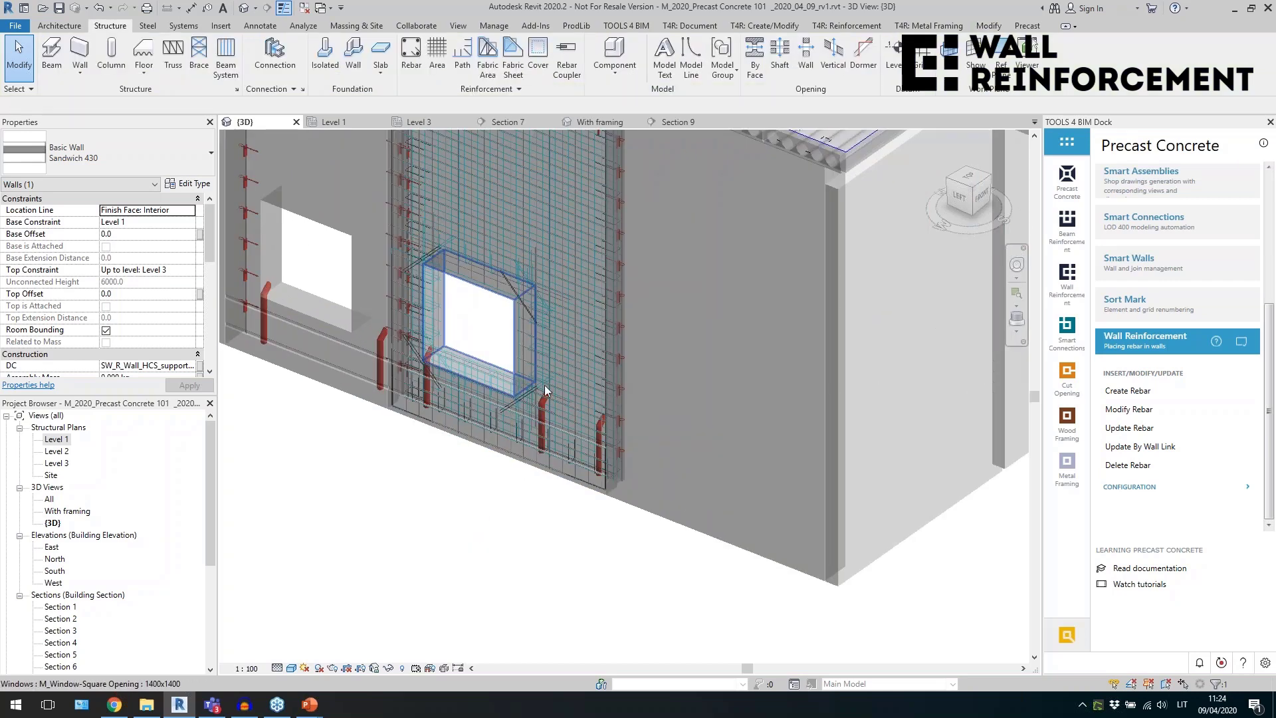
pyautogui.scroll(5, 544, 384)
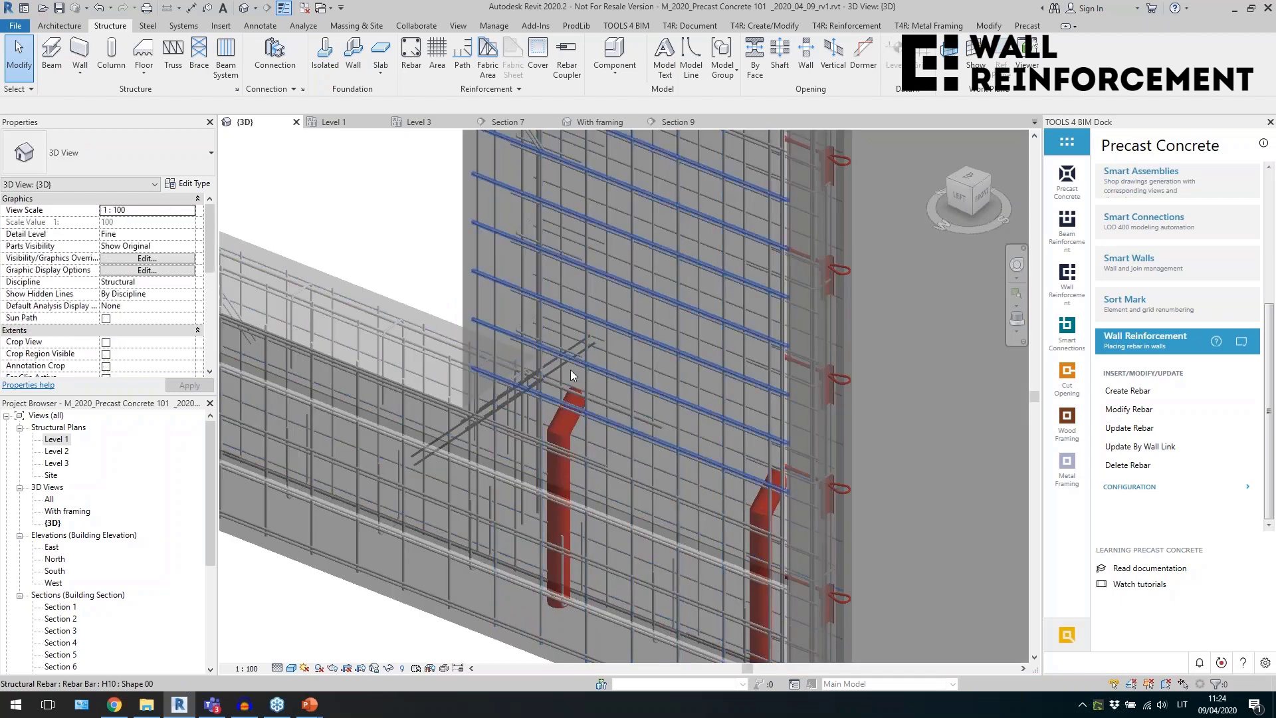
pyautogui.click(560, 372)
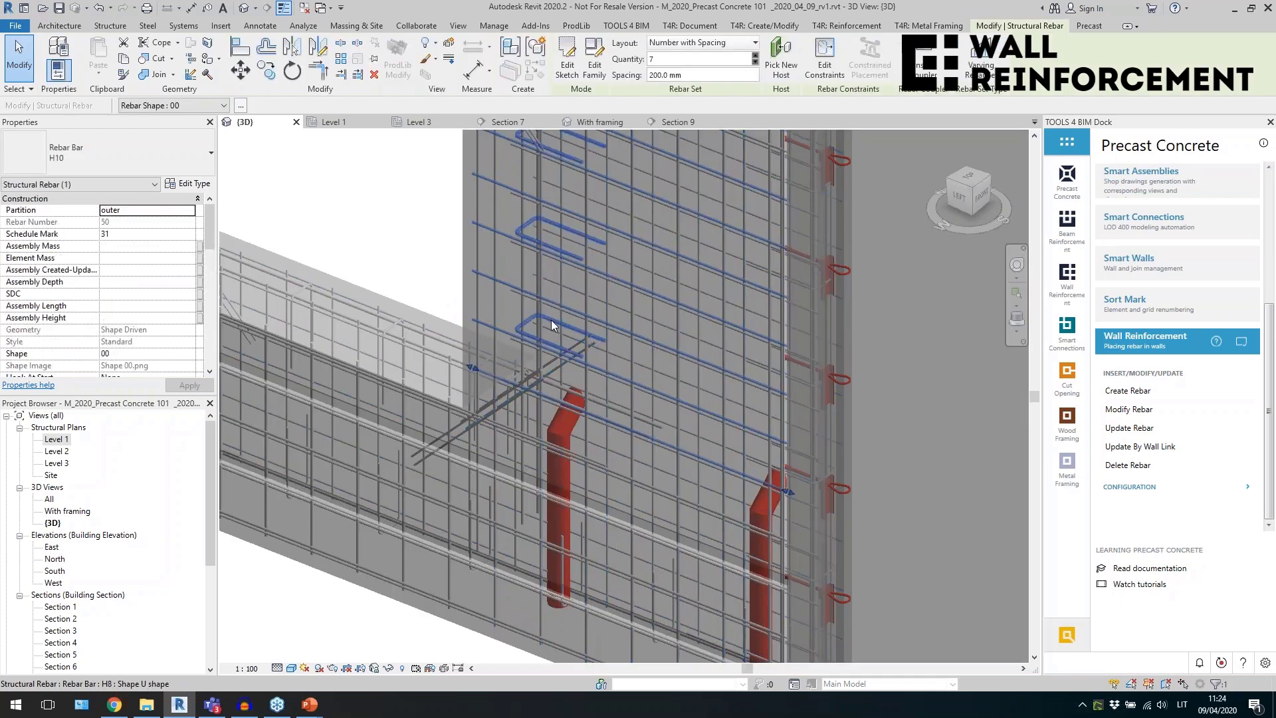
pyautogui.click(552, 321)
pyautogui.scroll(-3, 616, 447)
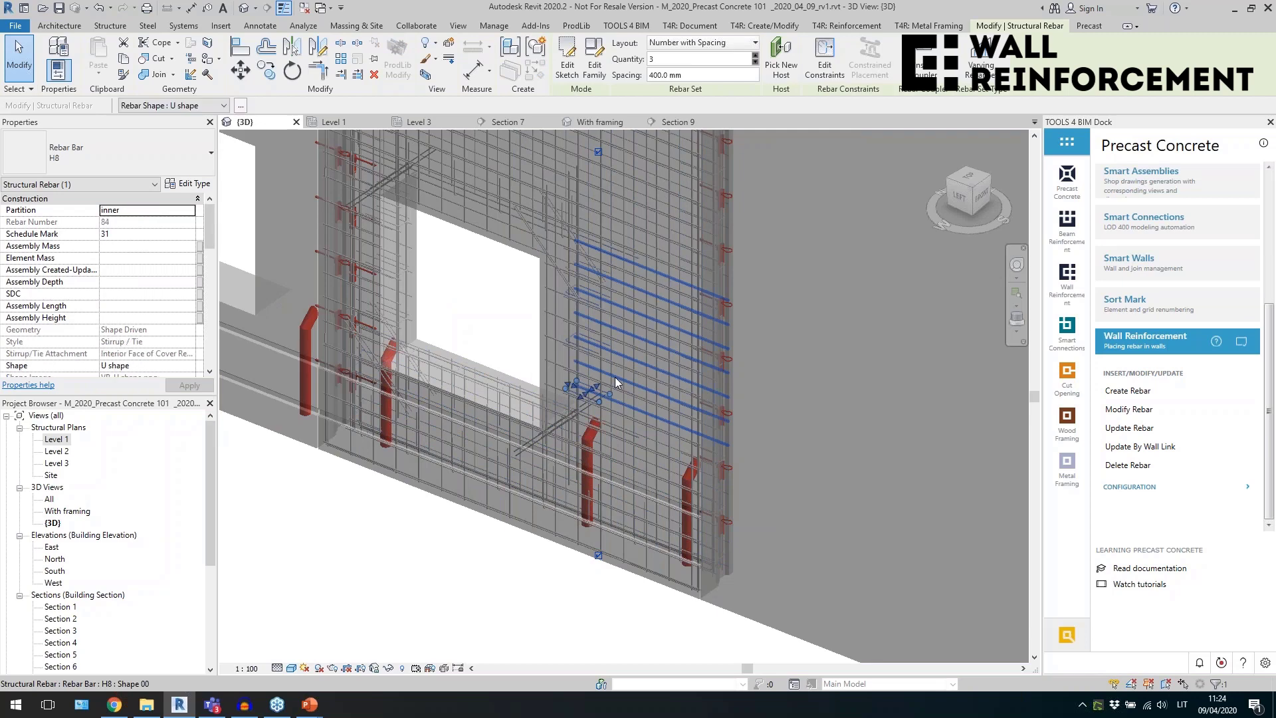
pyautogui.click(555, 408)
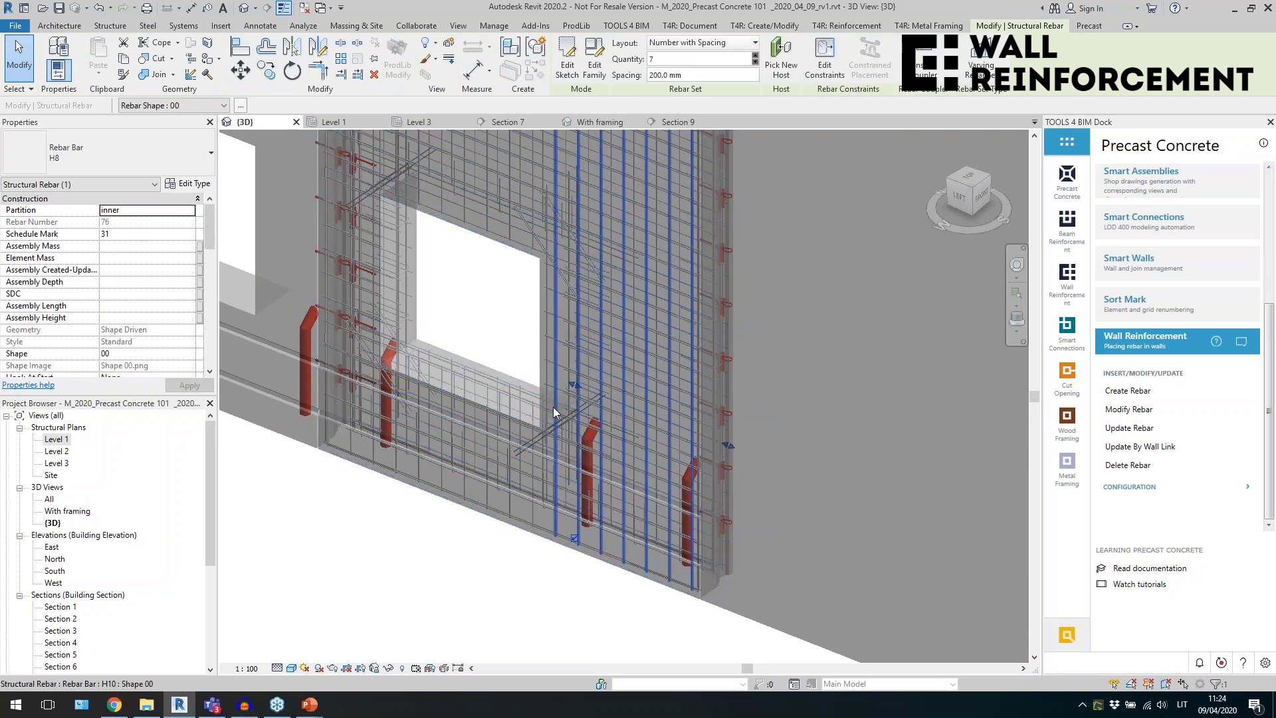
pyautogui.scroll(-3, 554, 409)
pyautogui.click(474, 546)
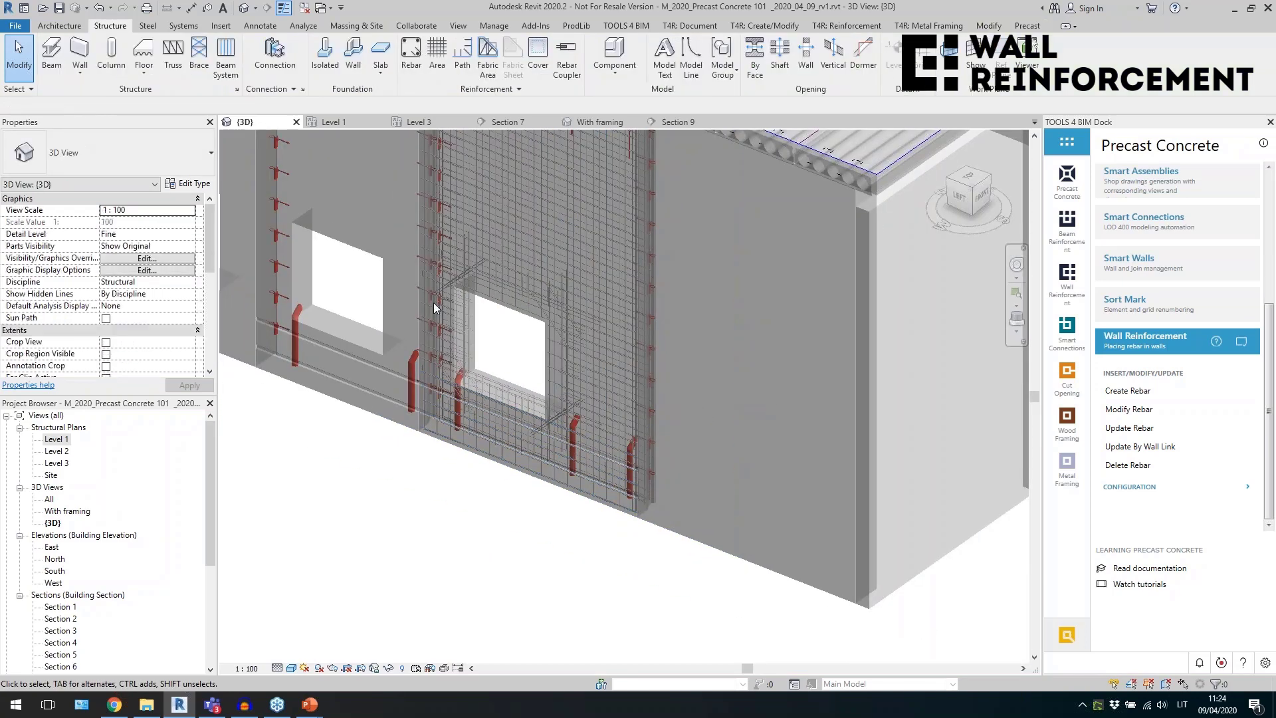
# Open Section 9 and inspect the H8 U perimeter stirrups at the base of the sandwich wall's bearing layer.
pyautogui.click(679, 122)
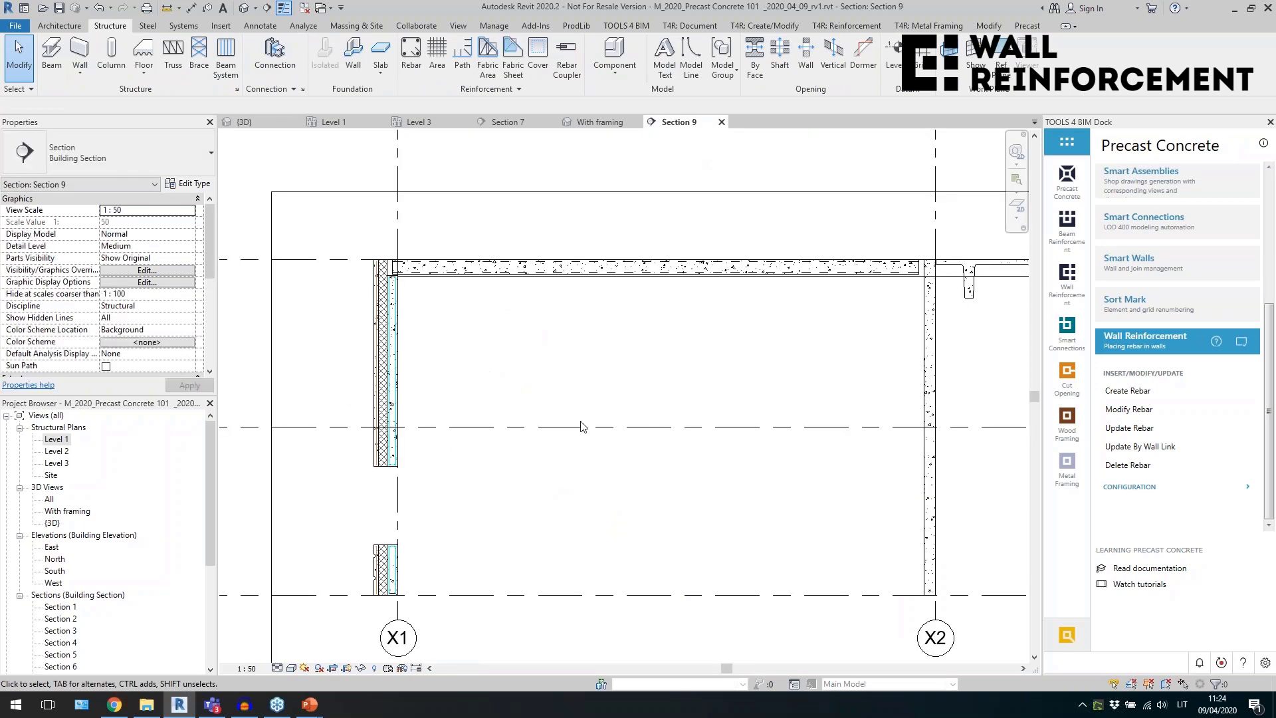
pyautogui.scroll(5, 375, 598)
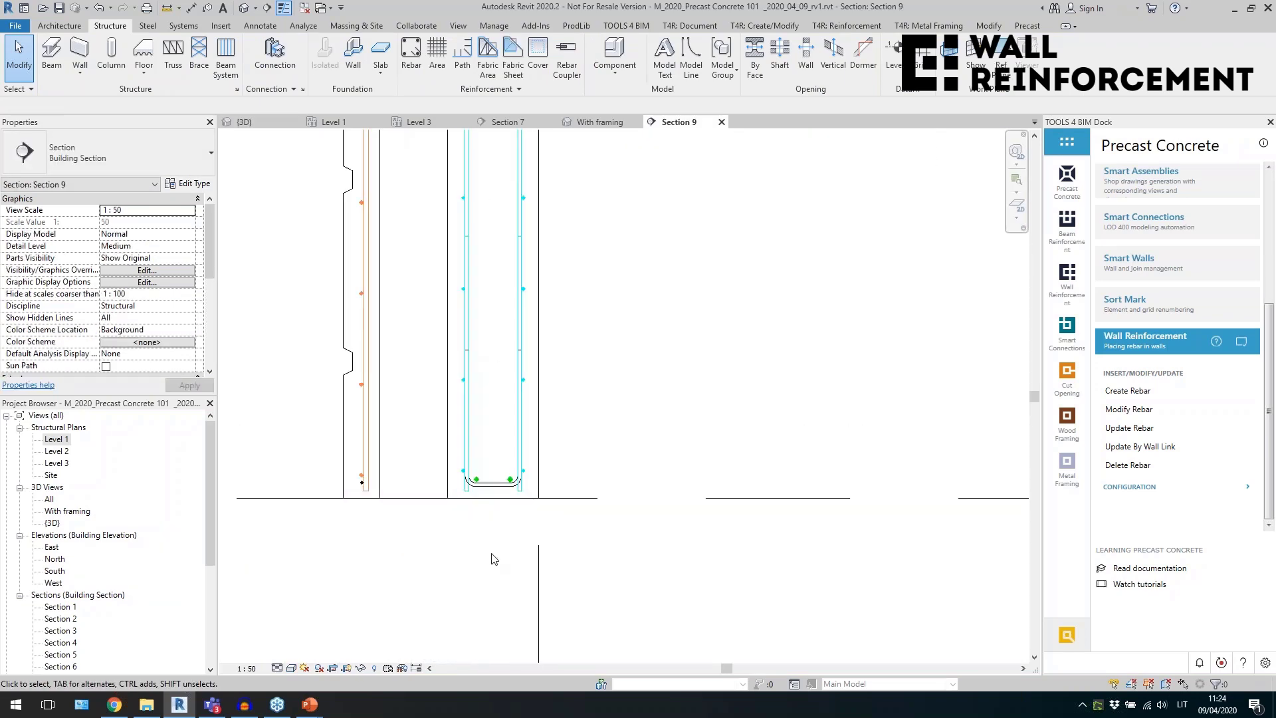
pyautogui.click(494, 487)
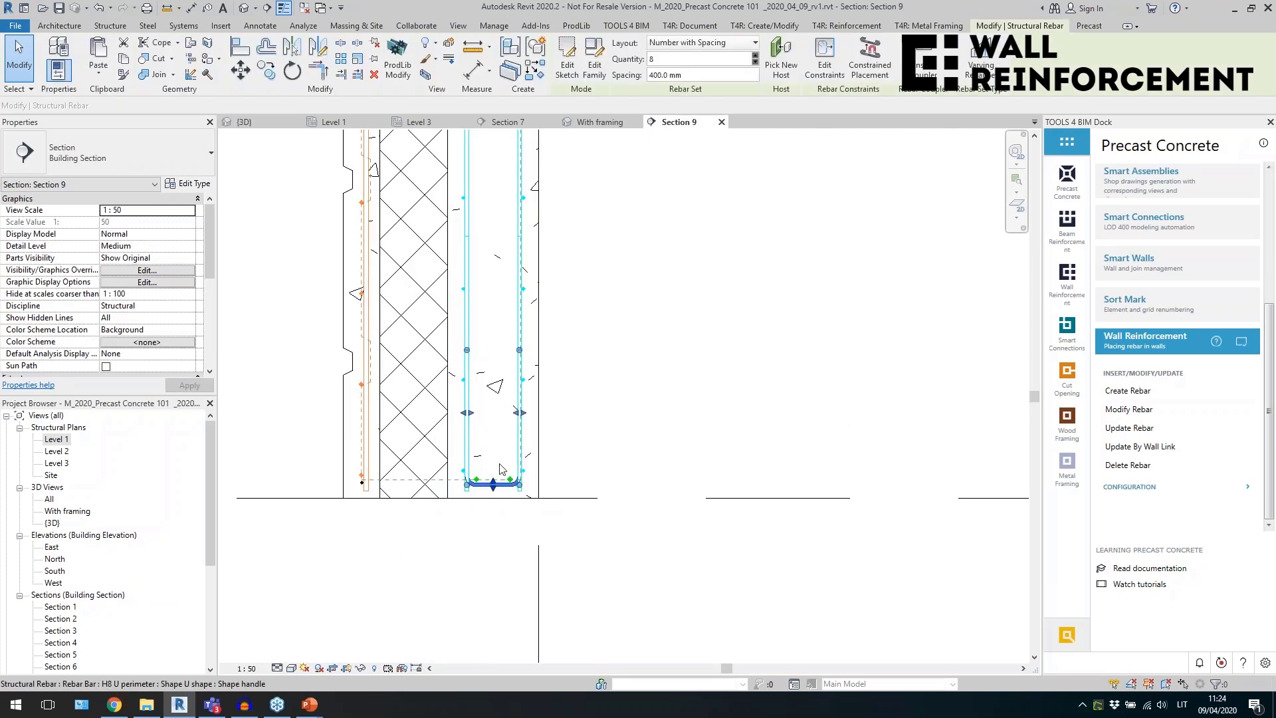
# Inspect the H8 vertical bars and the H12 perimeter bars at the base of the wall's bearing layer, then clear the selection.
pyautogui.press('Escape')
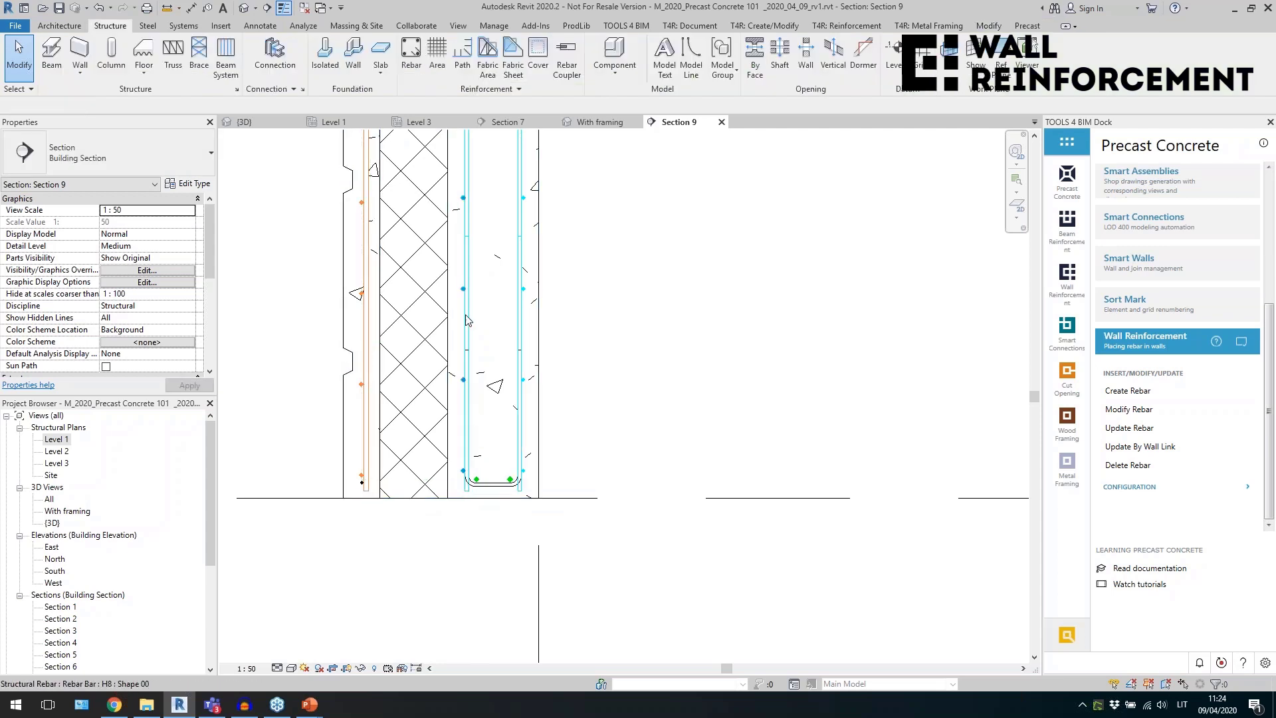
pyautogui.click(467, 323)
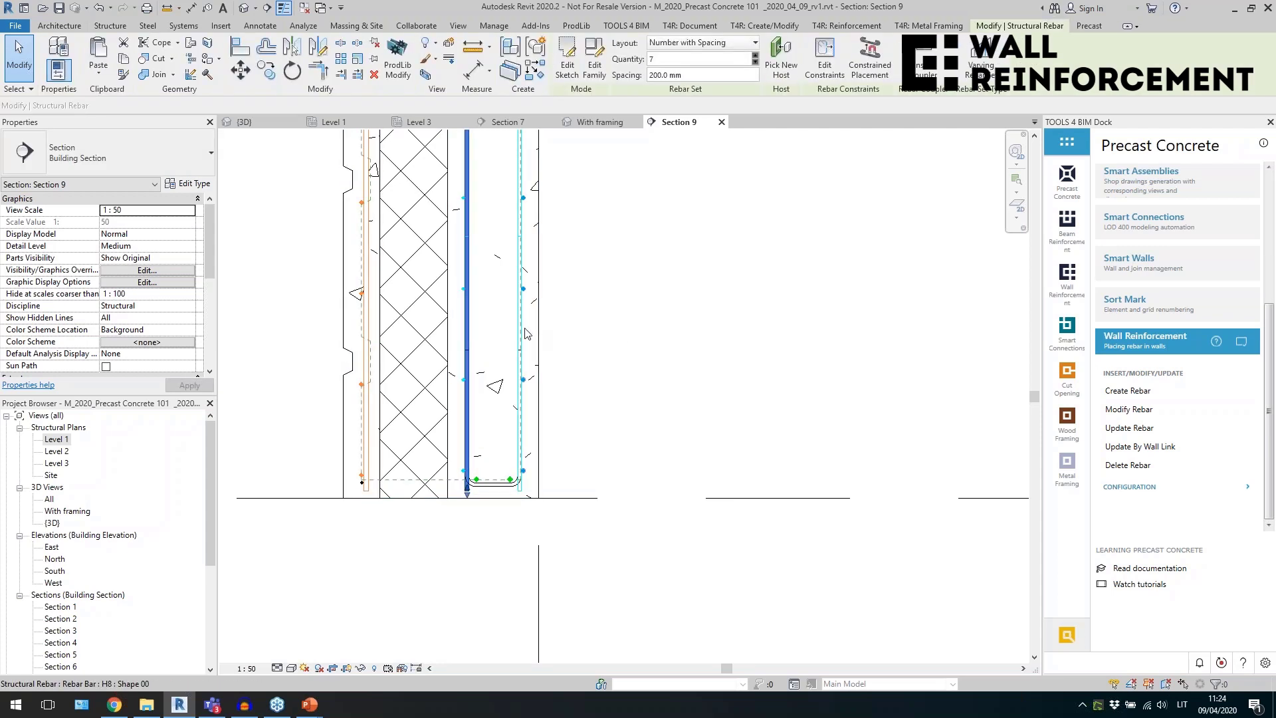
pyautogui.press('Escape')
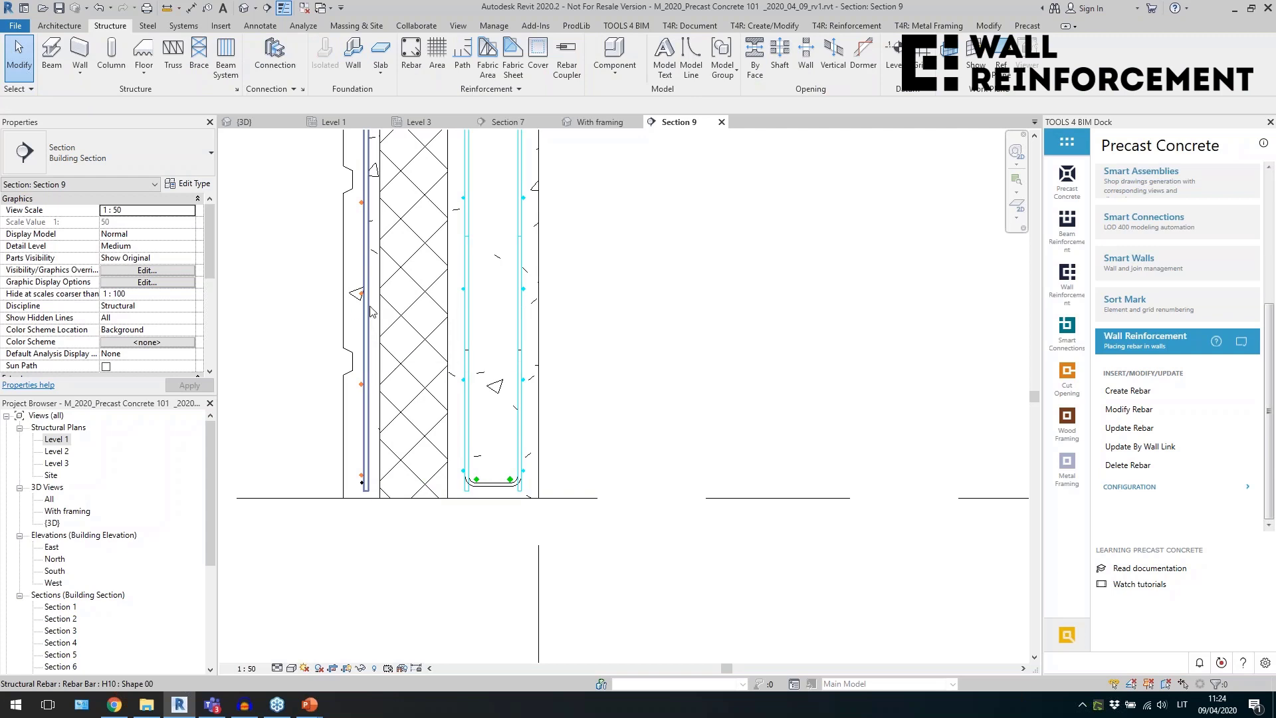
pyautogui.scroll(3, 355, 506)
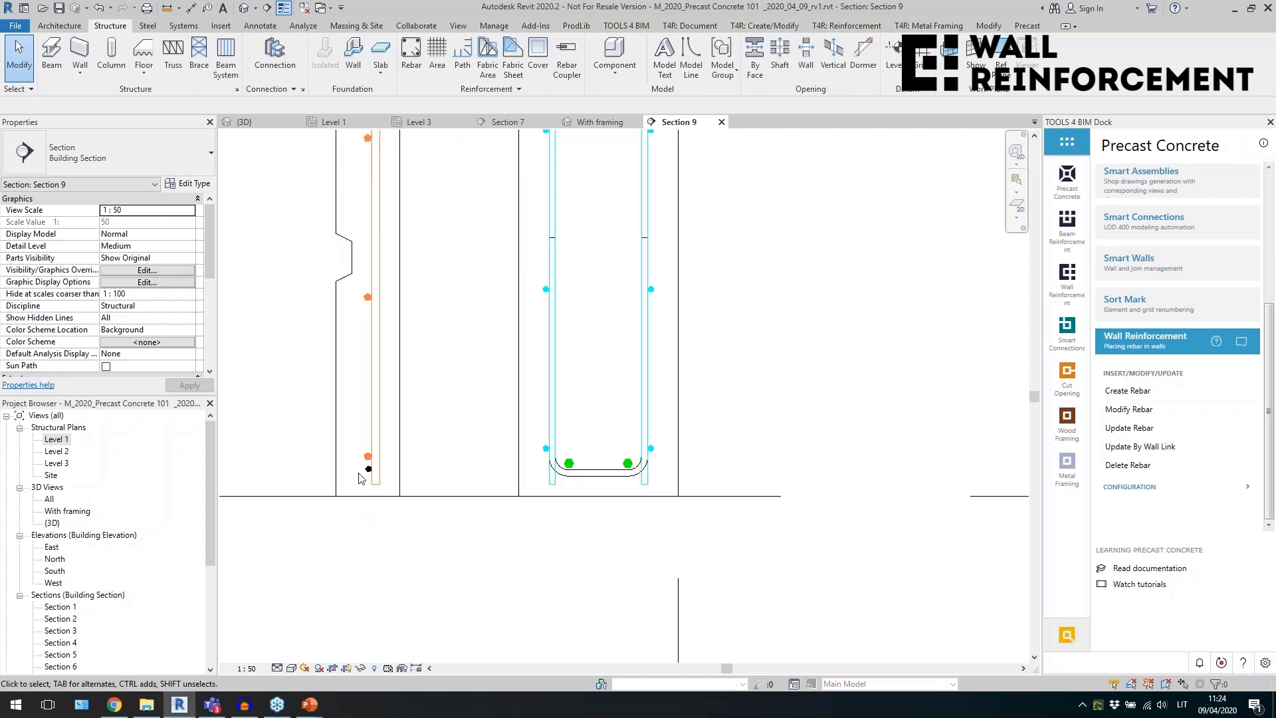
pyautogui.click(570, 474)
pyautogui.scroll(-8, 525, 565)
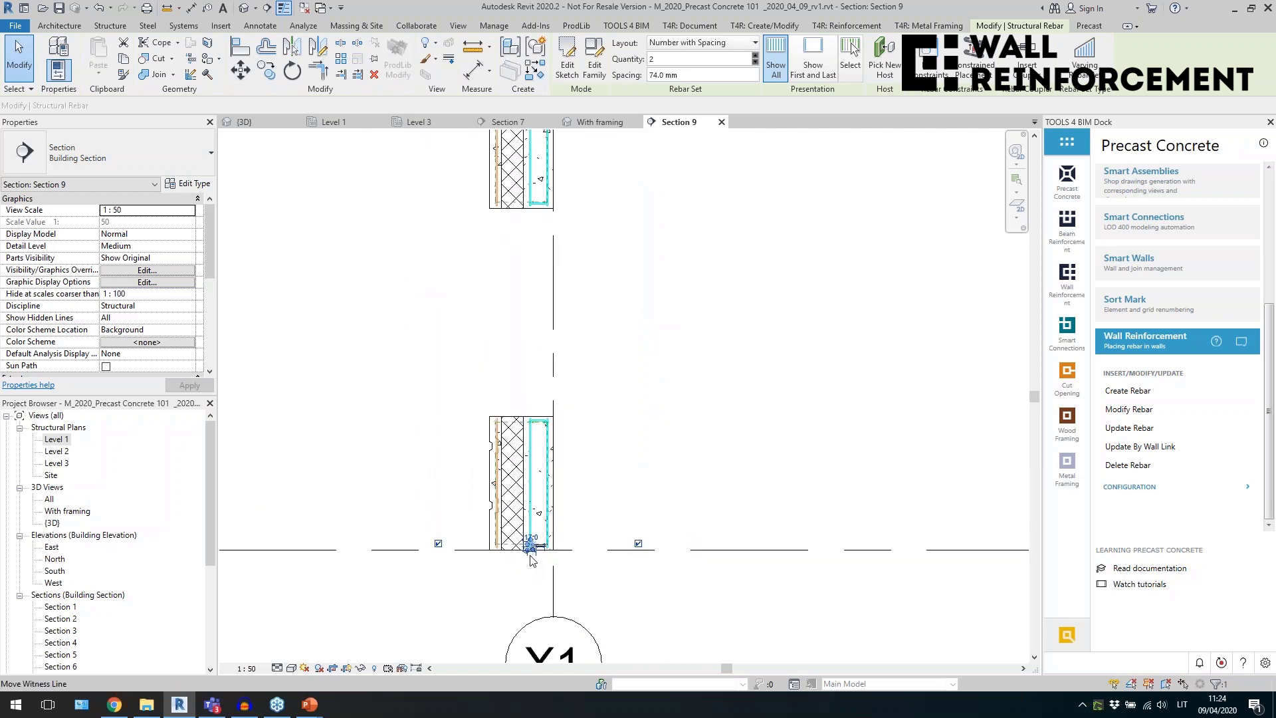
pyautogui.scroll(2, 532, 561)
pyautogui.press('Escape')
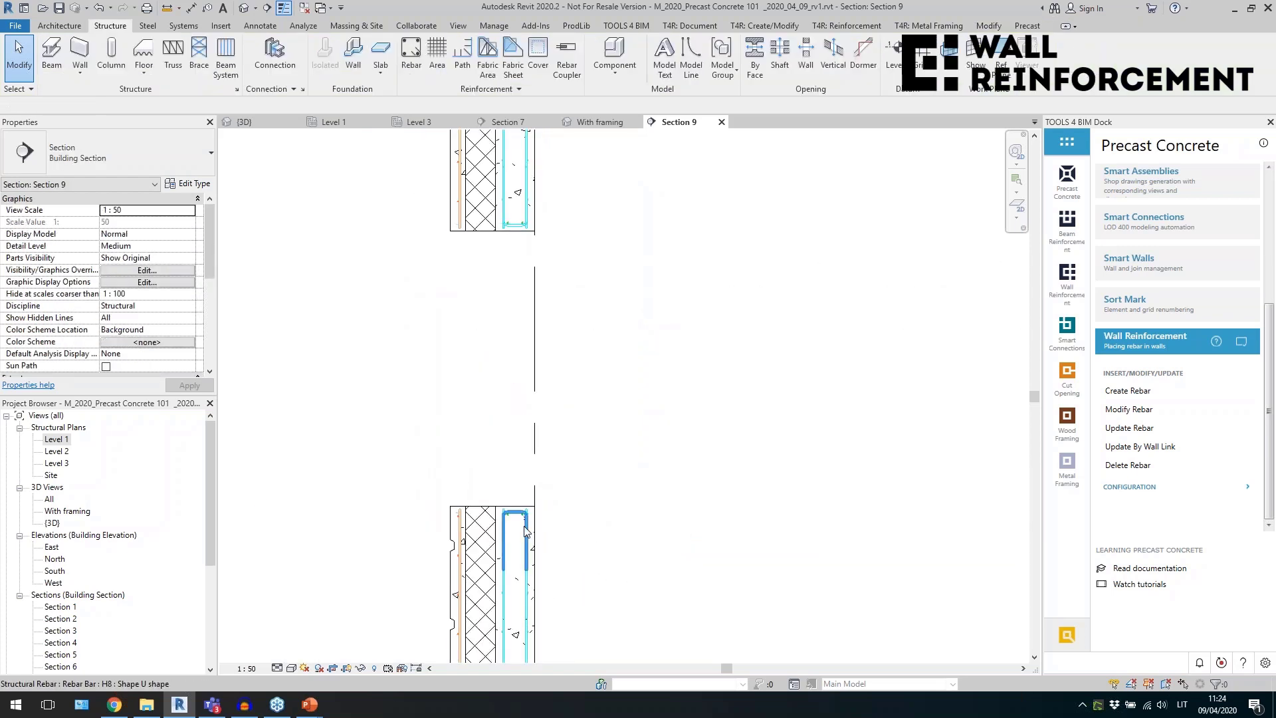
# Inspect the finish layer's vertical bars and the H8 U perimeter stirrups at the top of the wall, then clear the selection.
pyautogui.scroll(-2, 550, 585)
pyautogui.moveTo(570, 199); pyautogui.dragTo(595, 543, button='middle')
pyautogui.scroll(3, 553, 290)
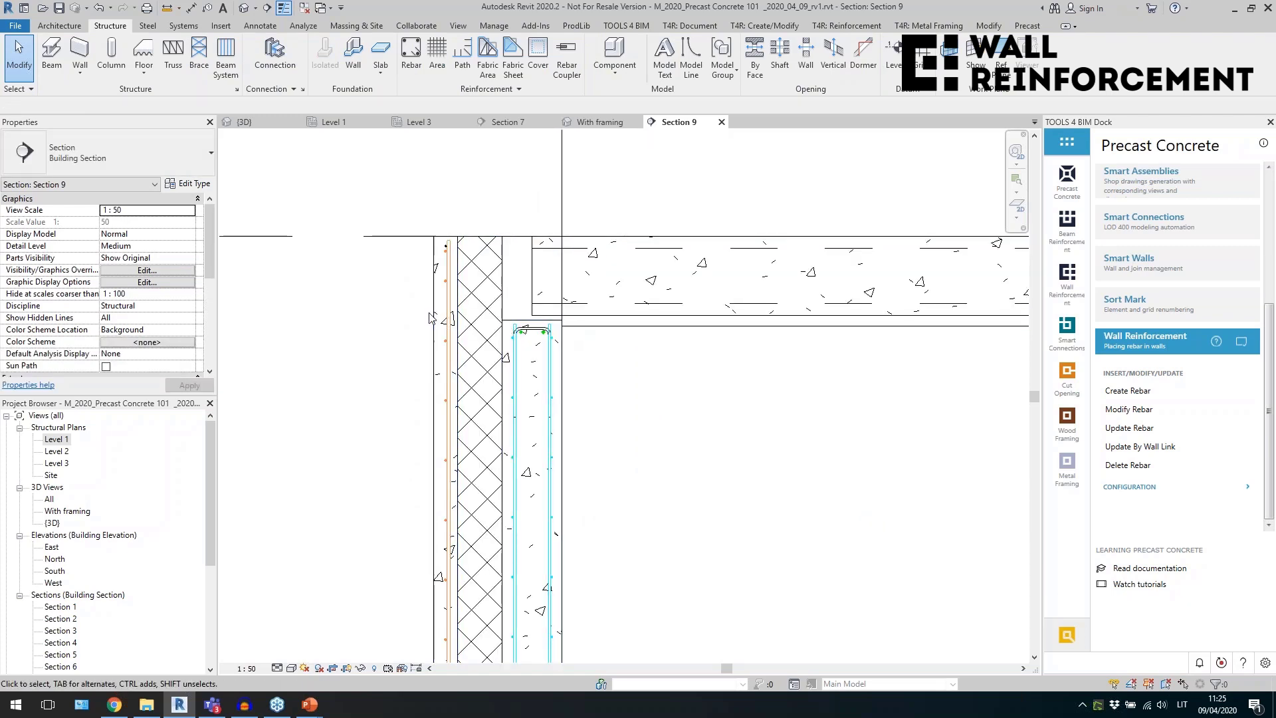
pyautogui.click(448, 260)
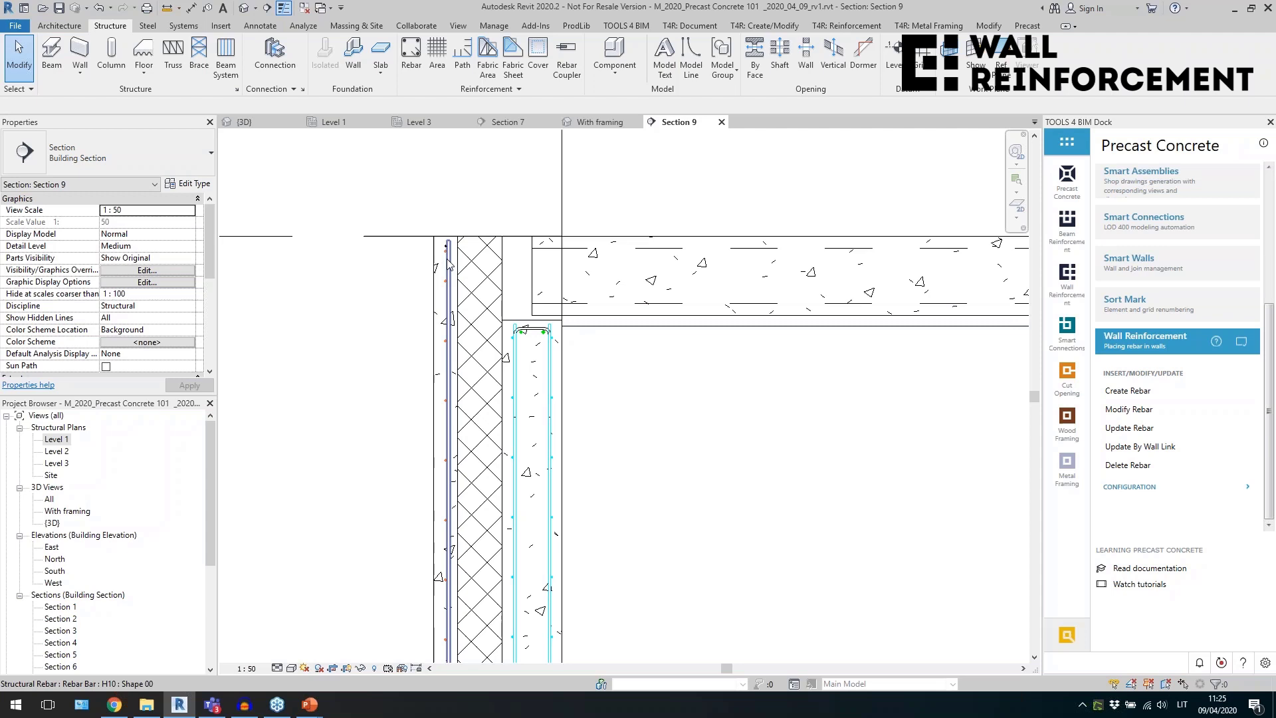
pyautogui.click(549, 357)
pyautogui.click(622, 395)
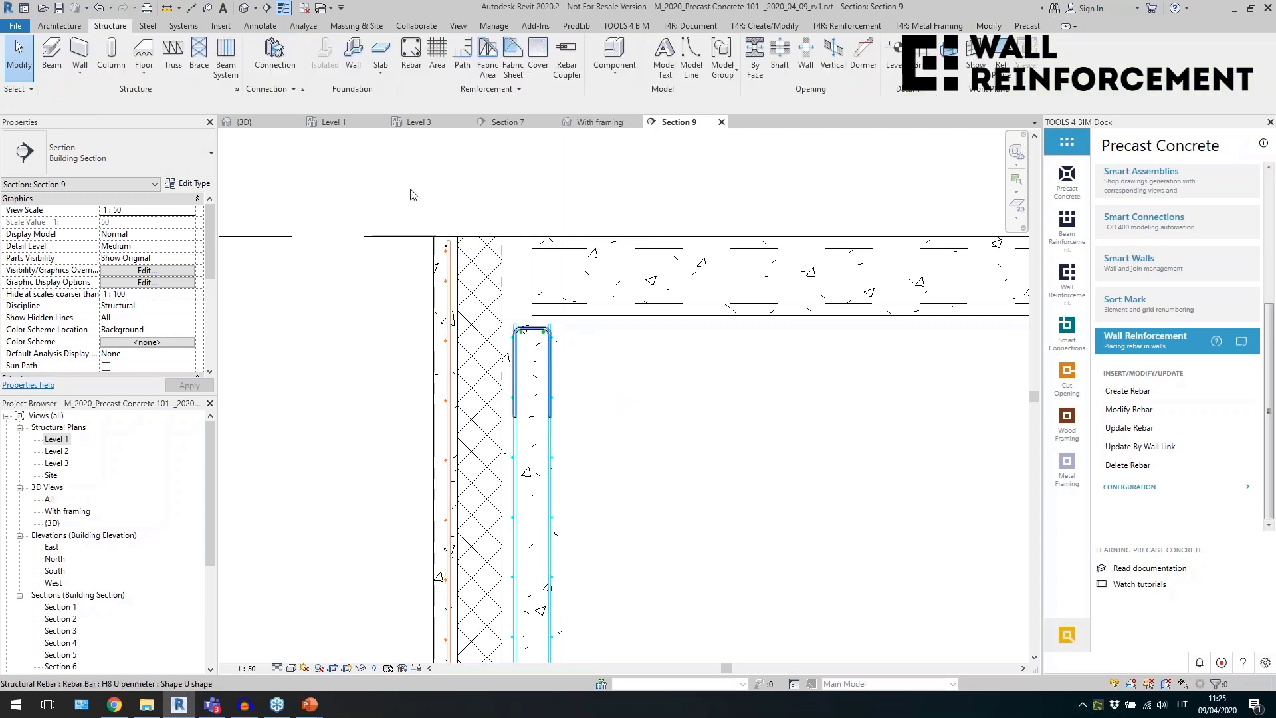
# Switch to the default 3D view, close the inactive views and open the With framing view at the corner beams.
pyautogui.click(243, 8)
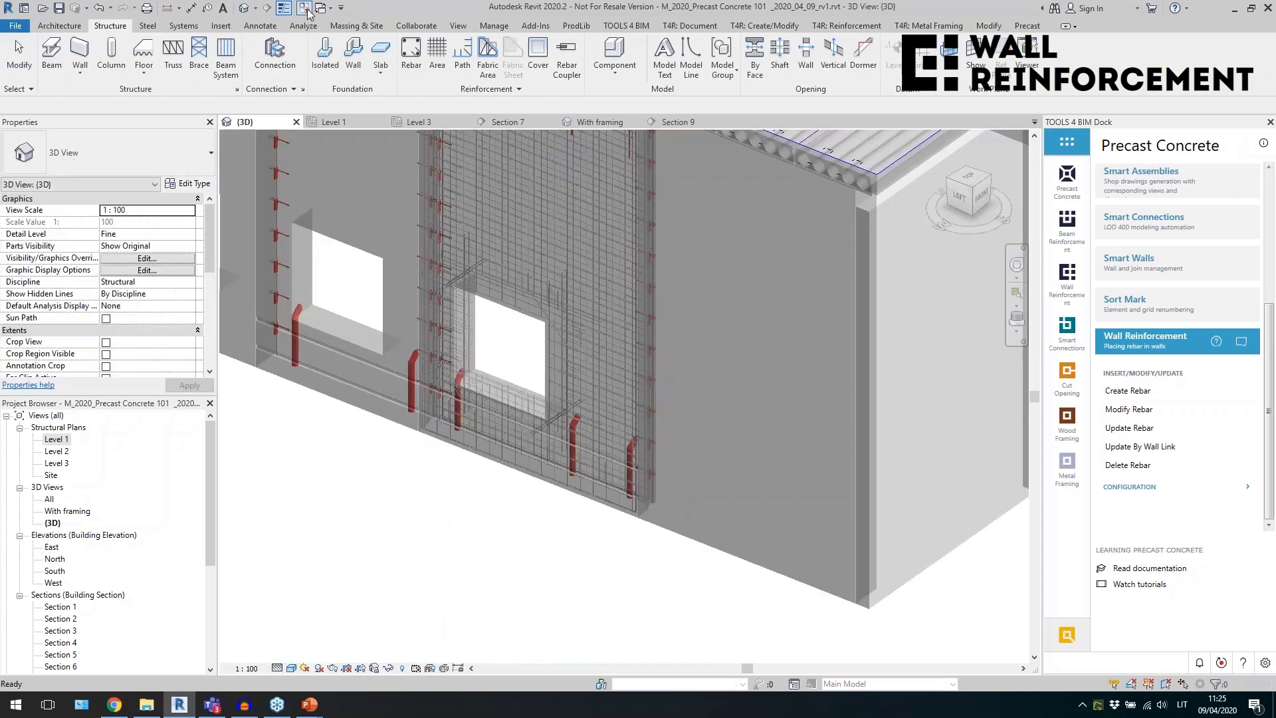
pyautogui.click(303, 8)
pyautogui.scroll(-6, 685, 407)
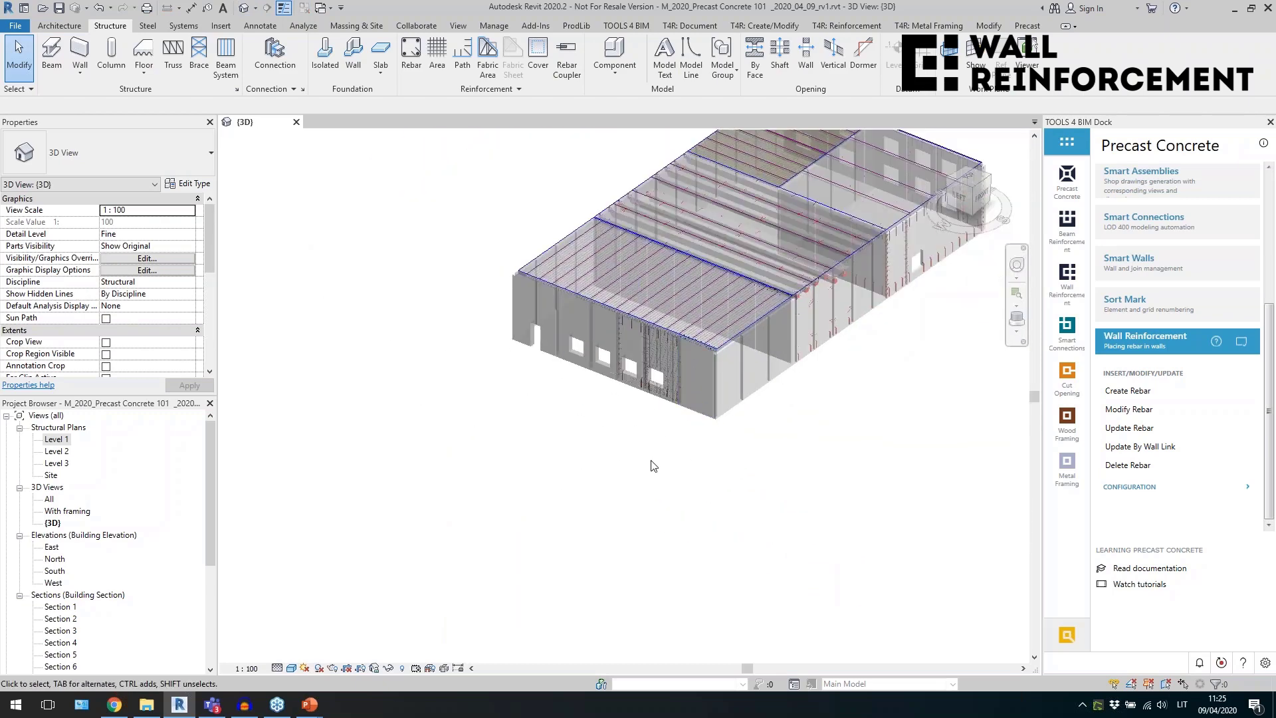
pyautogui.doubleClick(67, 512)
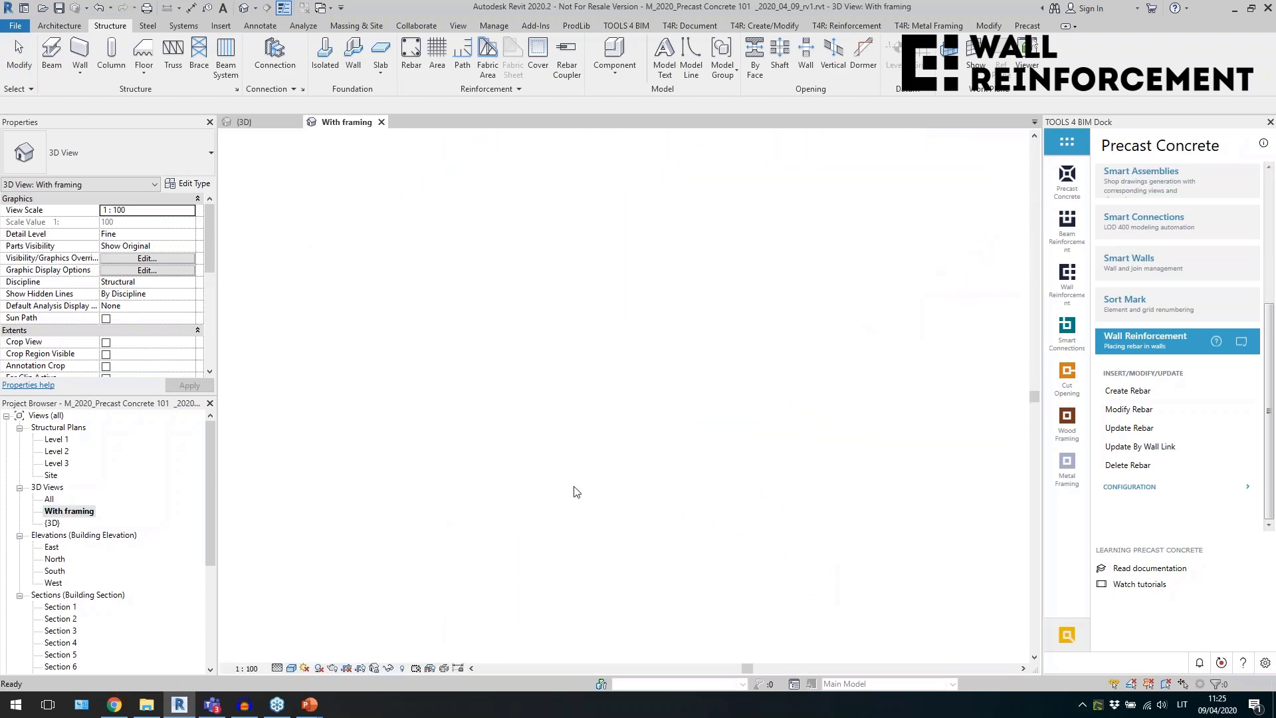
pyautogui.keyDown('shift'); pyautogui.moveTo(643, 527); pyautogui.dragTo(399, 519, button='middle'); pyautogui.keyUp('shift')
pyautogui.scroll(6, 420, 366)
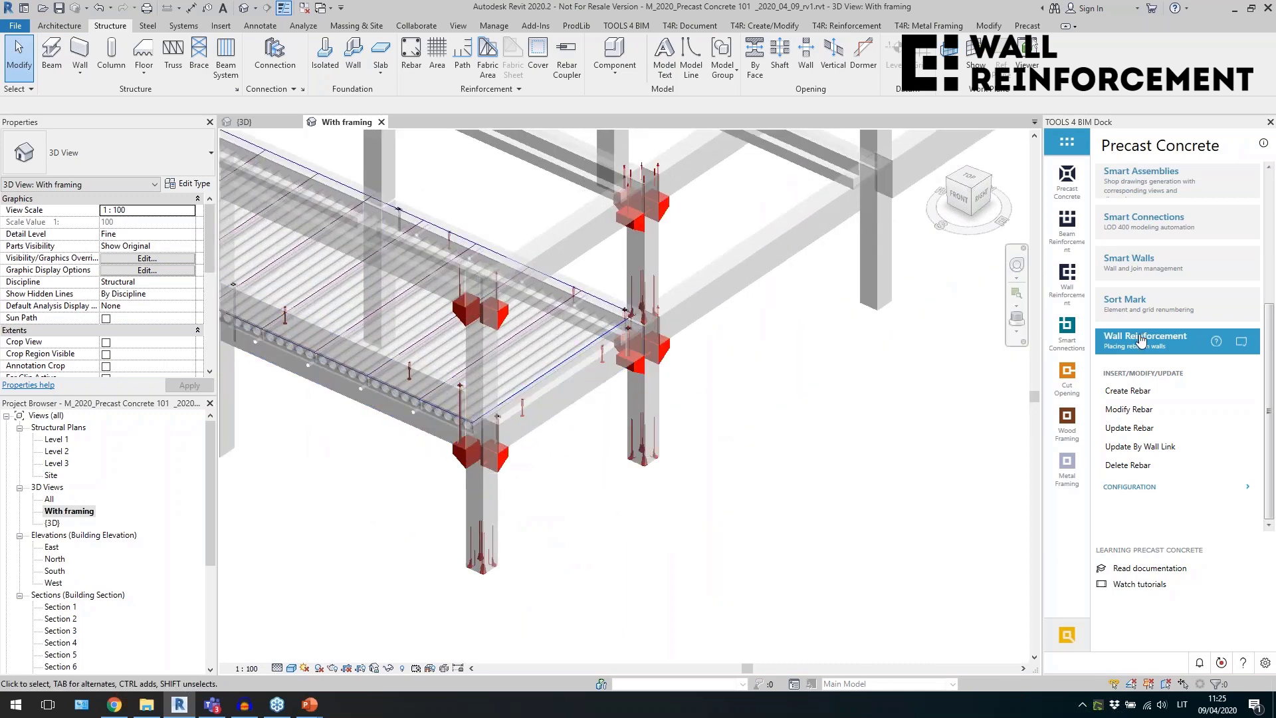
# Review the main rebar and stirrup settings of the IT Shape beam configuration 03 12 evening IT, then close the configurations without saving.
pyautogui.click(1141, 341)
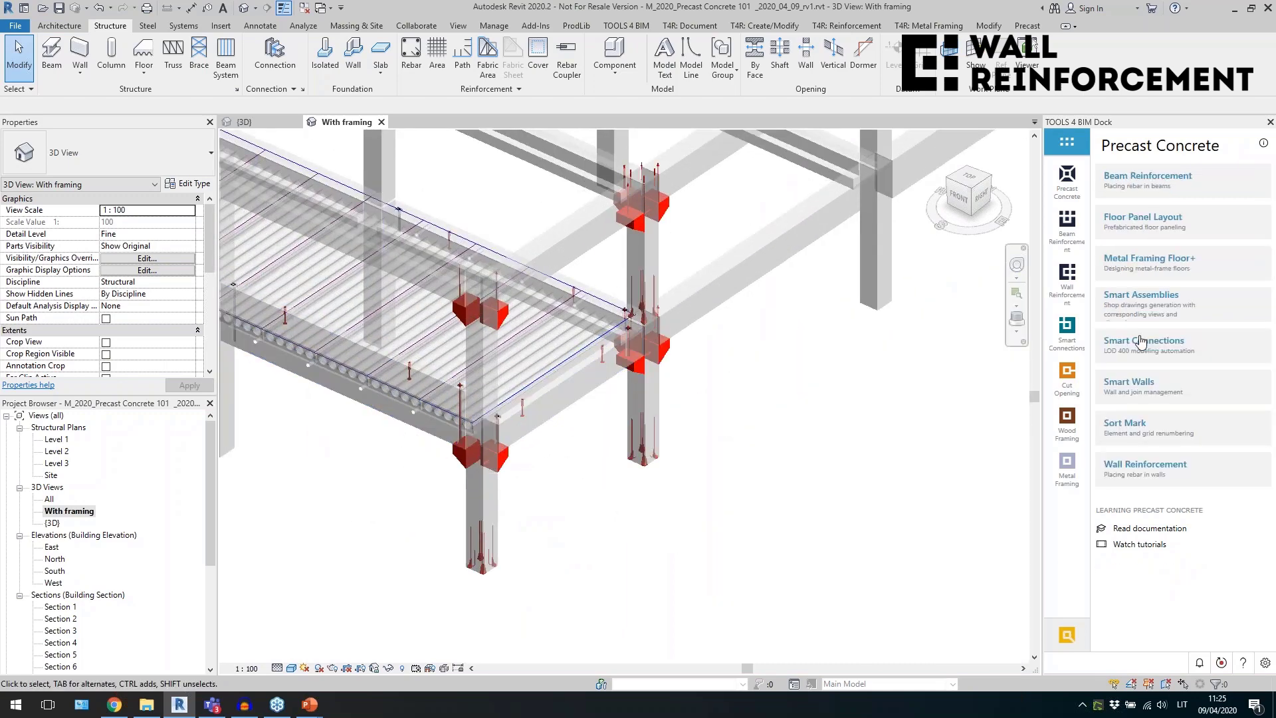
pyautogui.click(1140, 194)
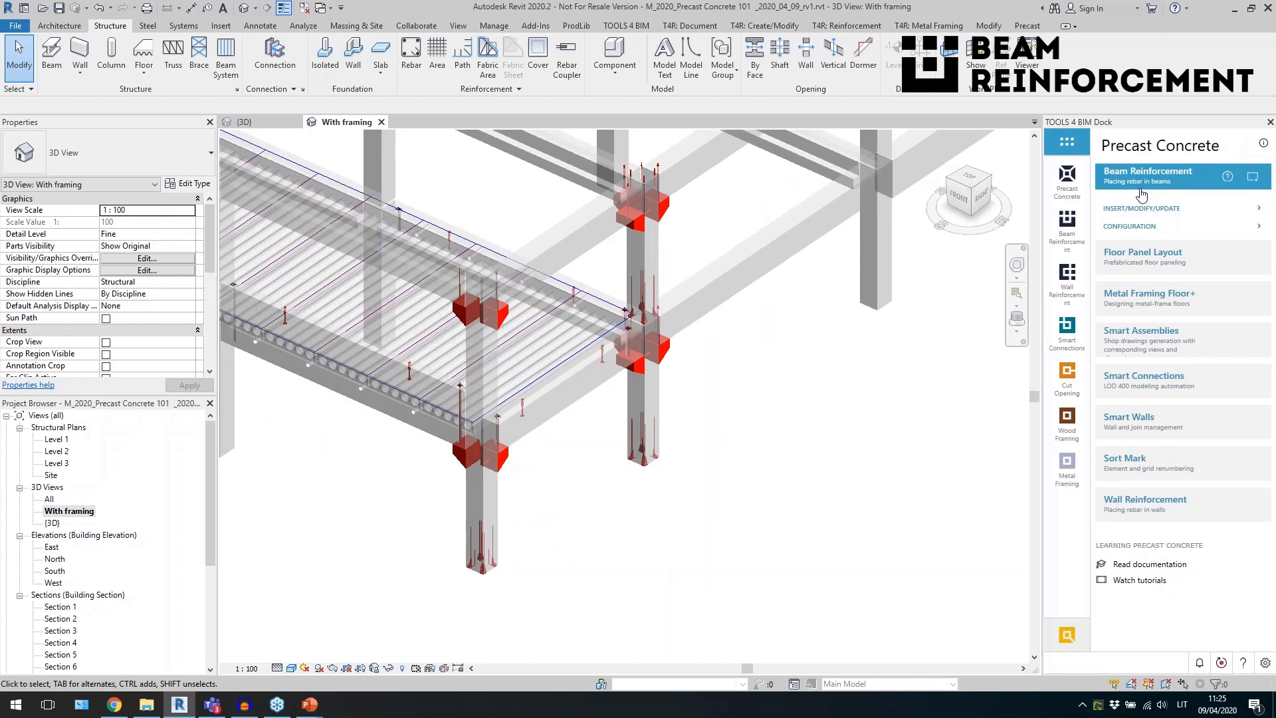
pyautogui.click(1143, 227)
pyautogui.click(1148, 246)
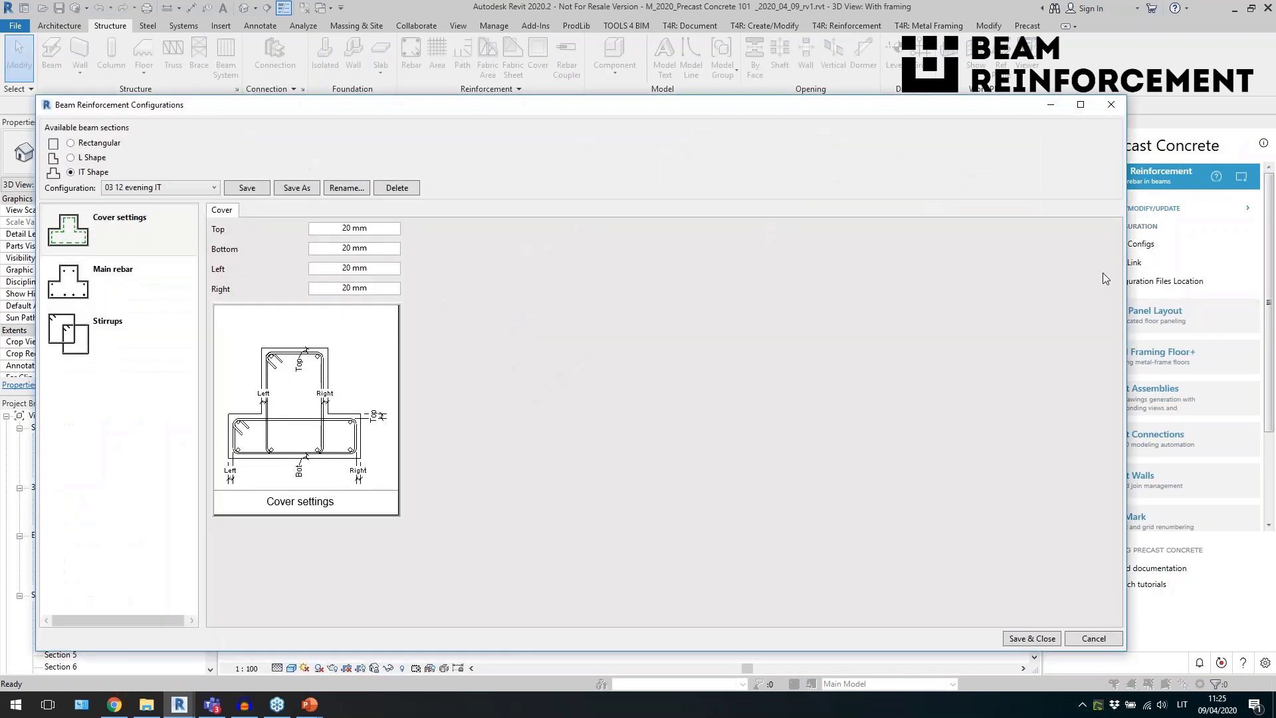
pyautogui.click(109, 299)
pyautogui.press('Down')
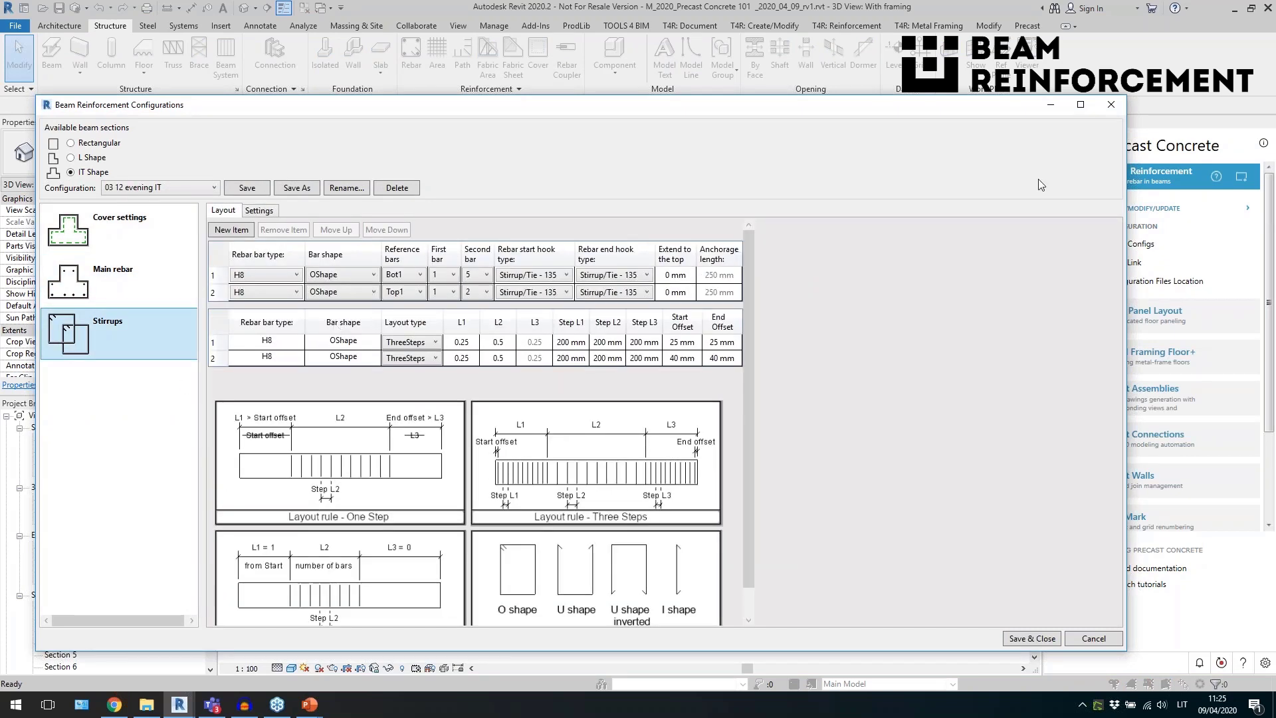
pyautogui.click(1111, 104)
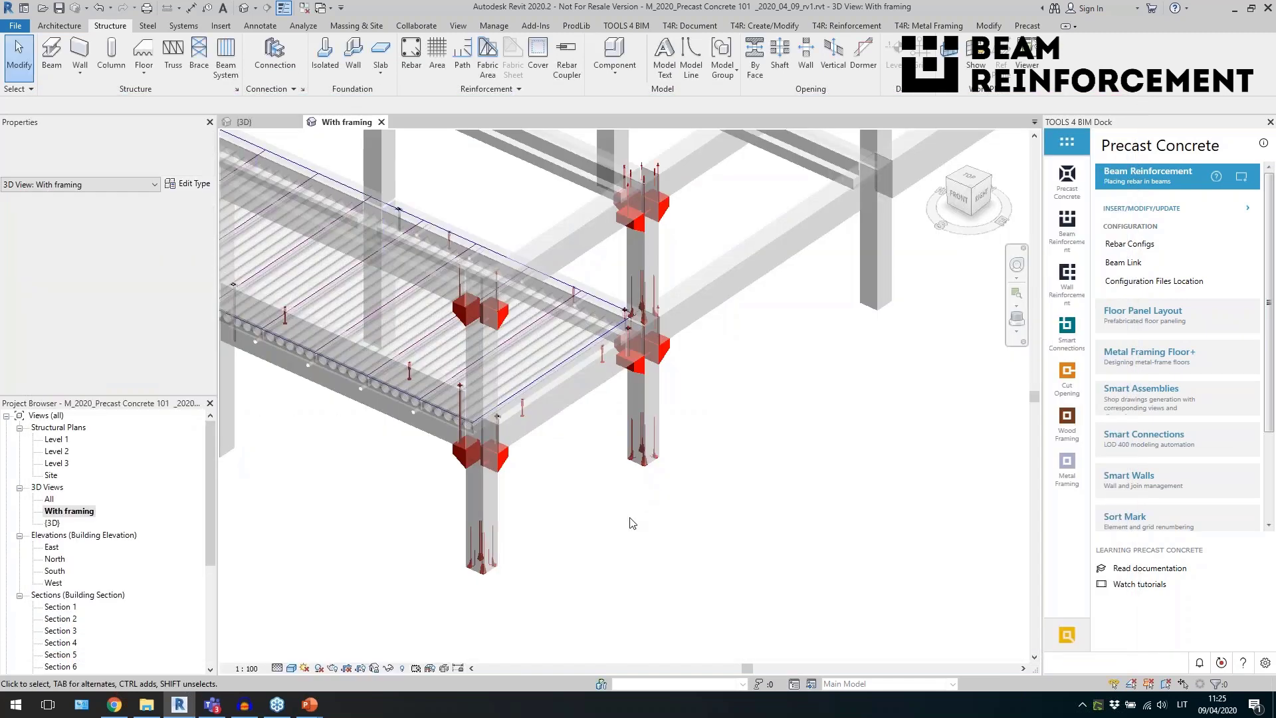
# Select the rectangular, L-shaped and inverted tee beams at the building corner and temporarily isolate them.
pyautogui.click(549, 423)
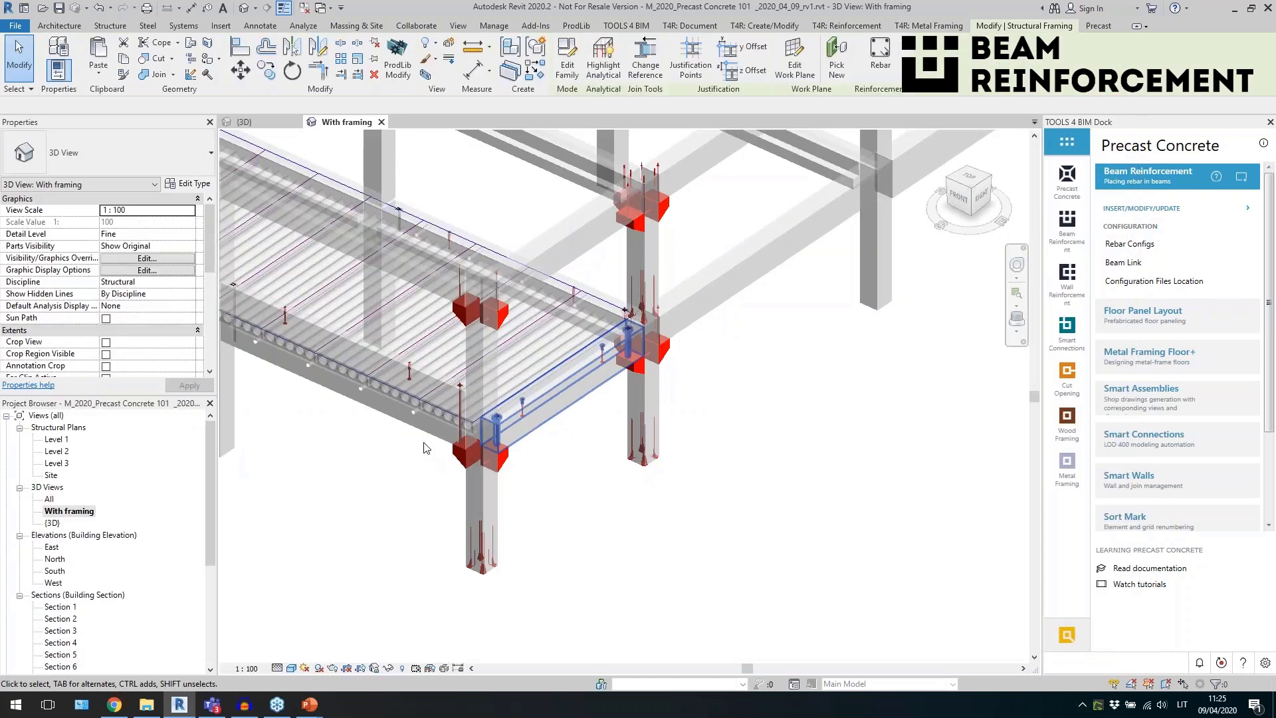
pyautogui.keyDown('ctrl'); pyautogui.click(500, 405); pyautogui.keyUp('ctrl')
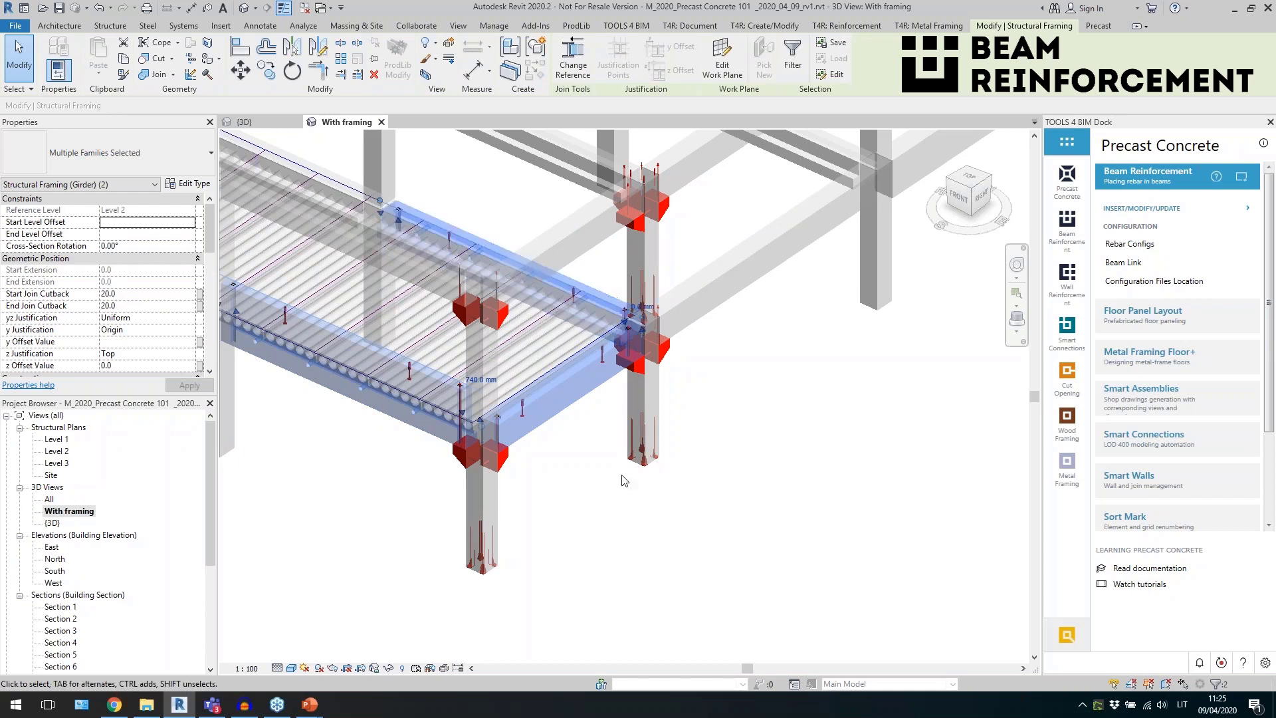
pyautogui.press('h')
pyautogui.press('i')
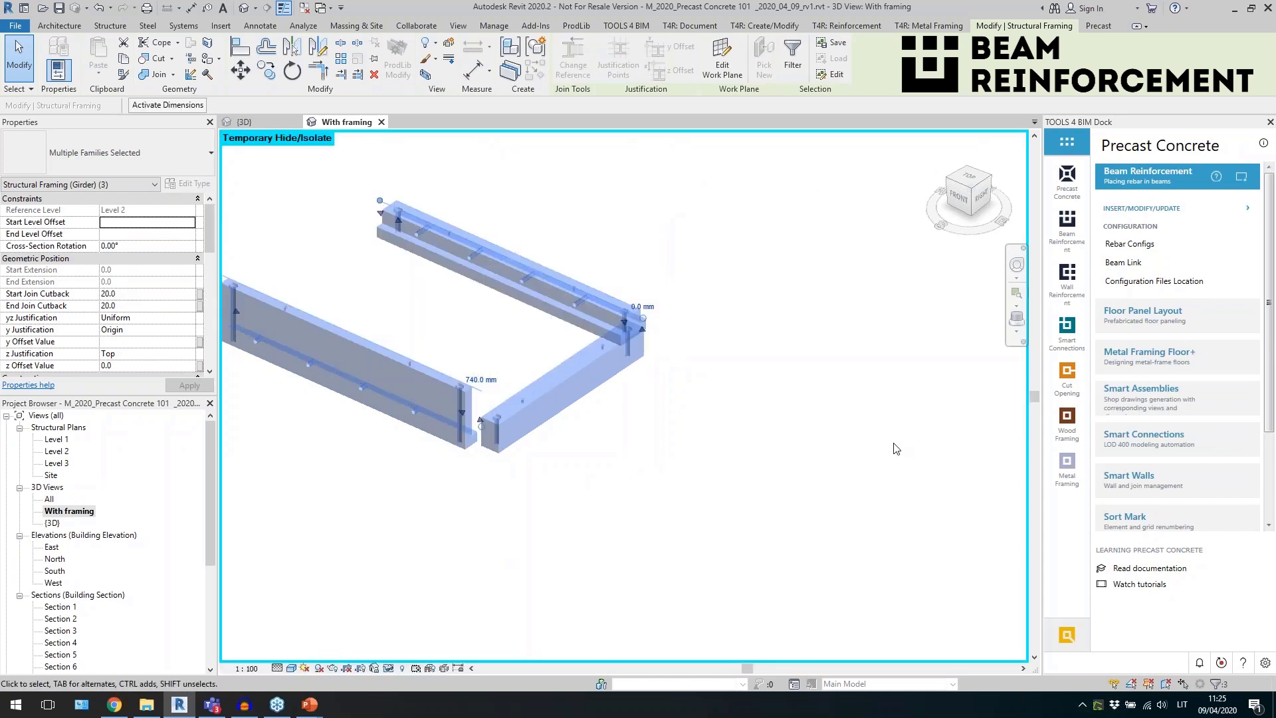
# Generate the beam reinforcement in the three isolated beams and clear the selection.
pyautogui.click(1138, 209)
pyautogui.click(1144, 230)
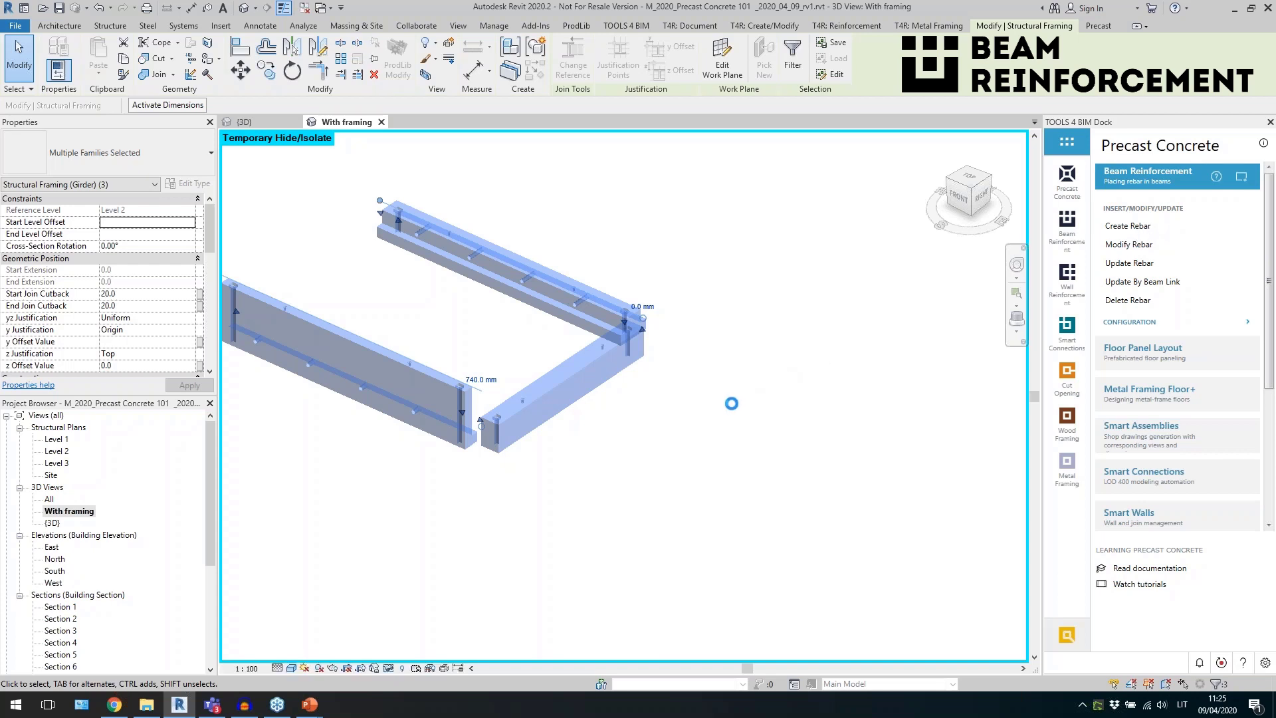
pyautogui.click(649, 470)
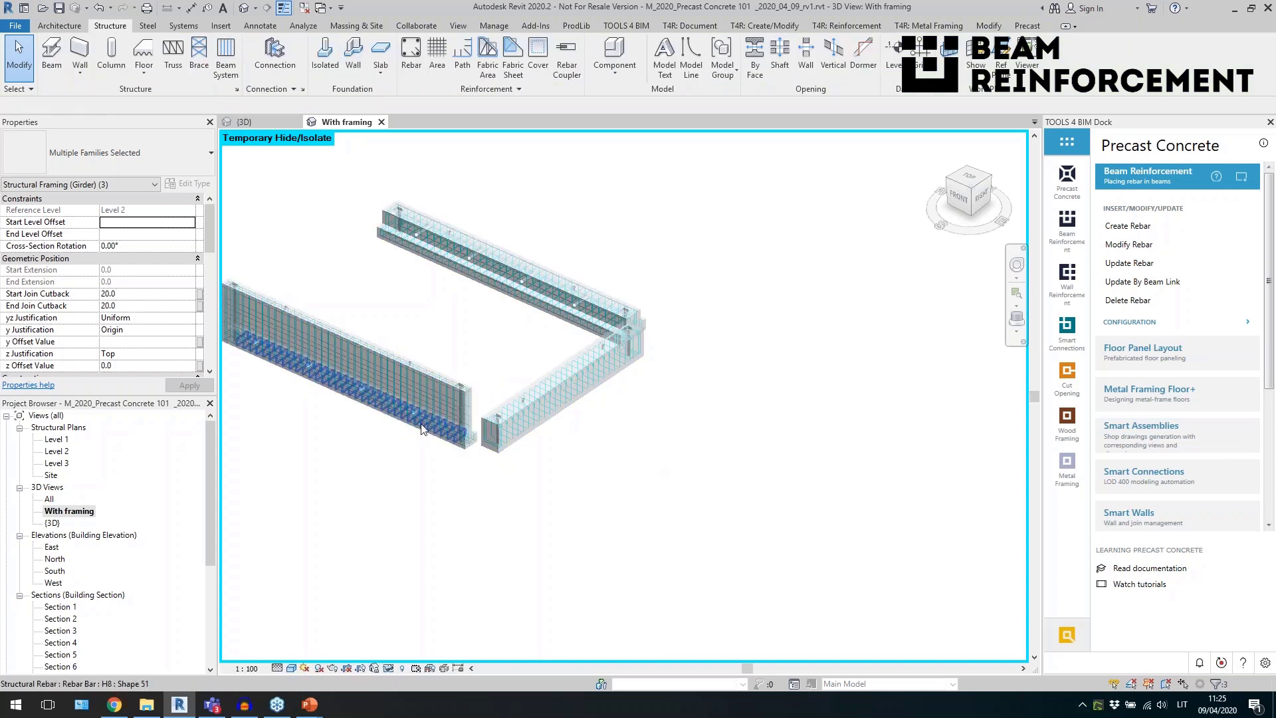
# Inspect the H12 longitudinal side bars in the web of the L-shaped beam.
pyautogui.scroll(3, 419, 429)
pyautogui.scroll(3, 455, 439)
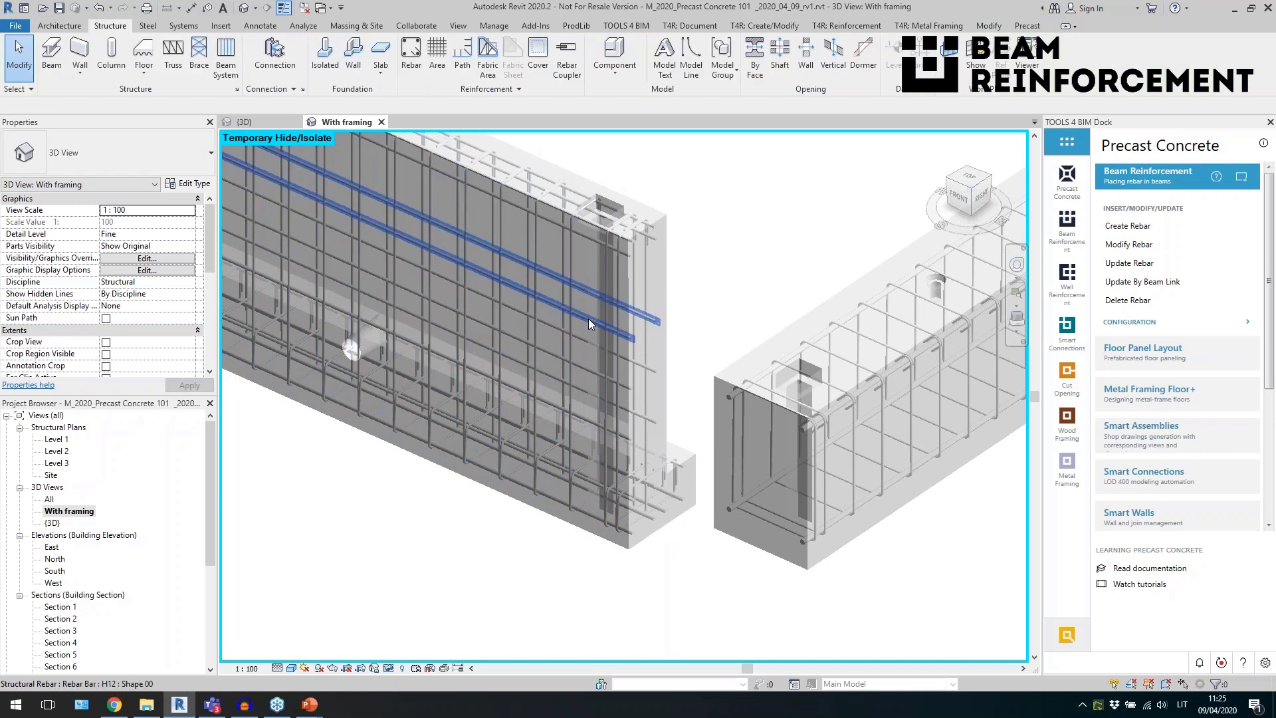
pyautogui.click(592, 345)
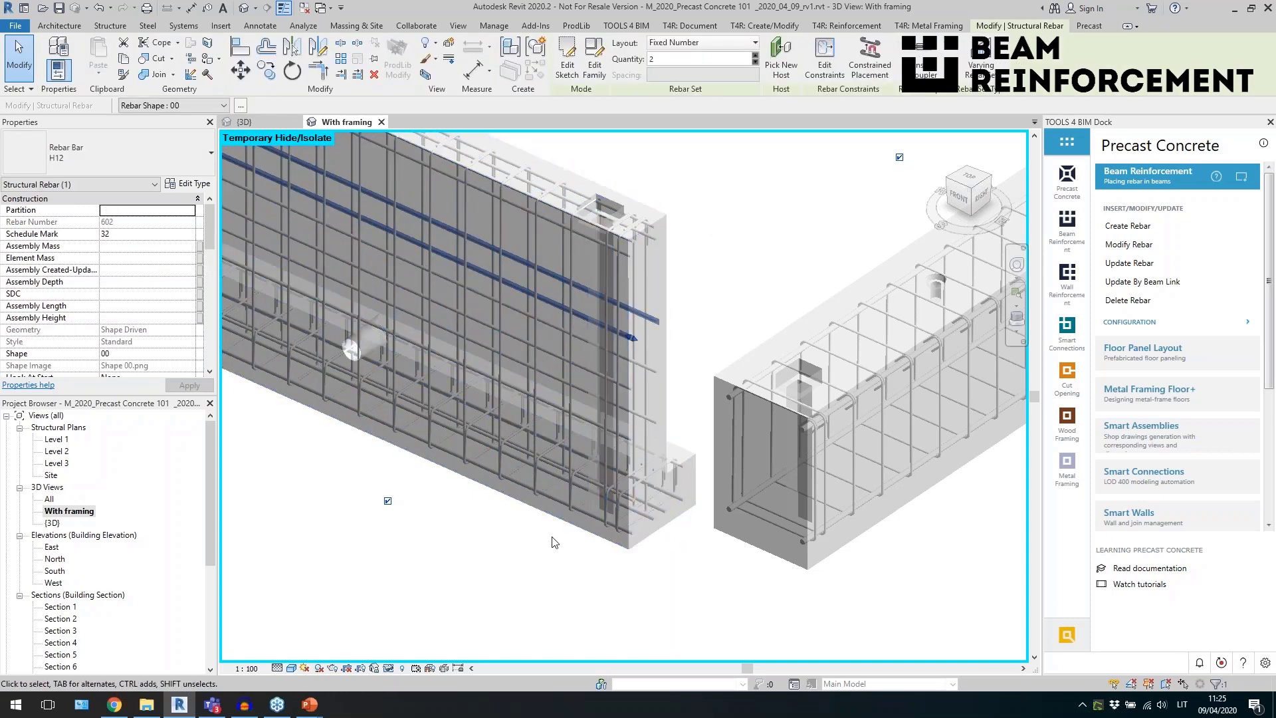
pyautogui.scroll(-2, 552, 535)
pyautogui.scroll(2, 750, 534)
# Inspect the H8 stirrup sets at both ends and along the middle of the rectangular beam.
pyautogui.click(709, 529)
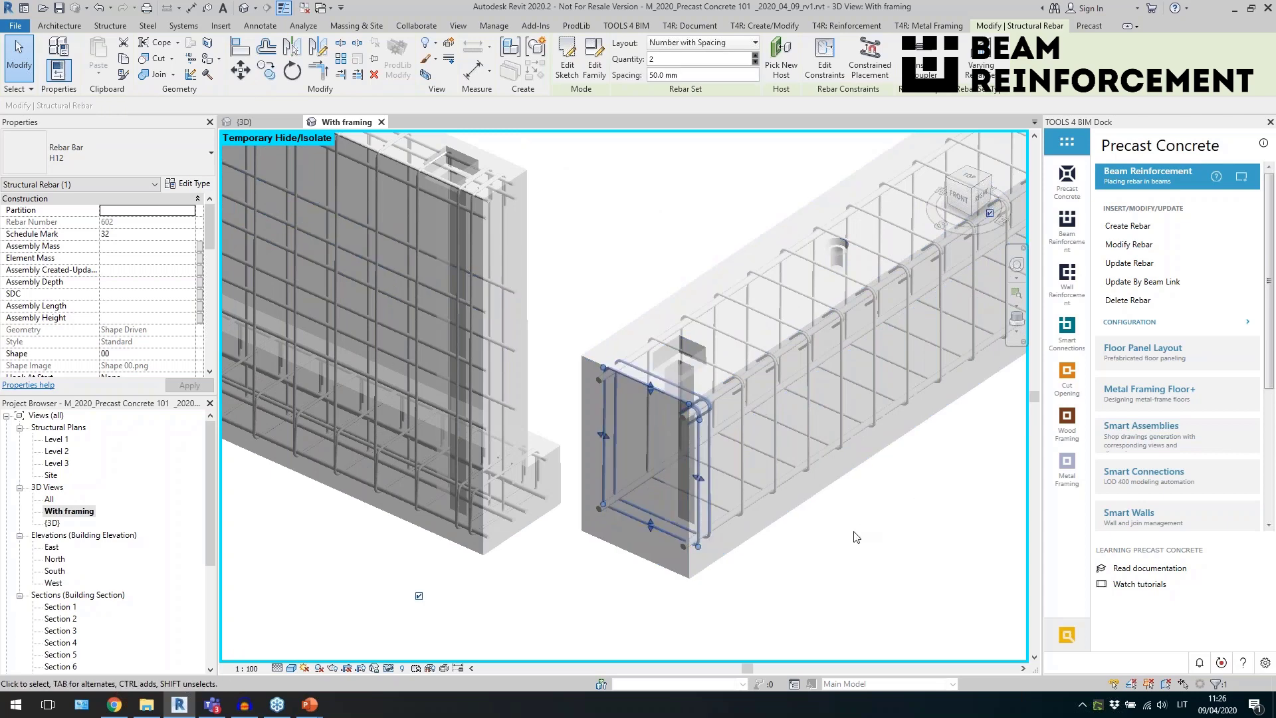
pyautogui.keyDown('shift'); pyautogui.moveTo(854, 531); pyautogui.dragTo(685, 380, button='middle'); pyautogui.keyUp('shift')
pyautogui.click(685, 380)
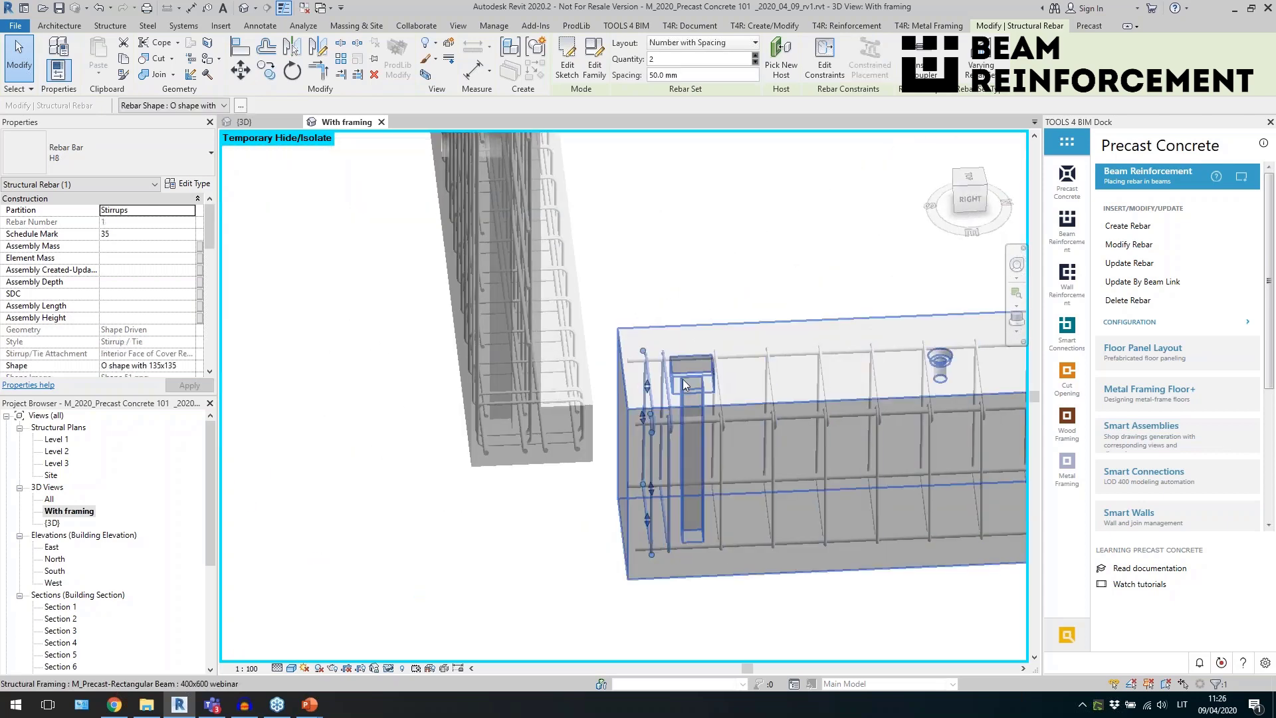
pyautogui.click(723, 481)
pyautogui.scroll(-5, 370, 448)
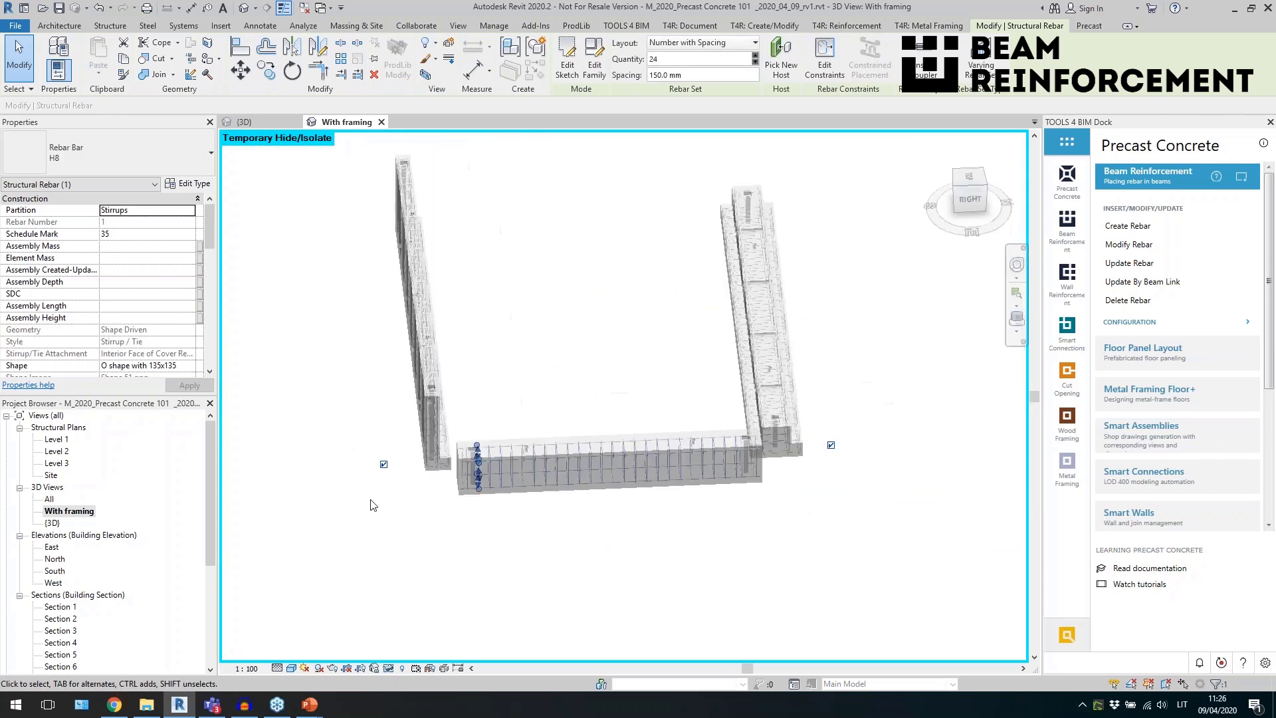
pyautogui.scroll(5, 776, 465)
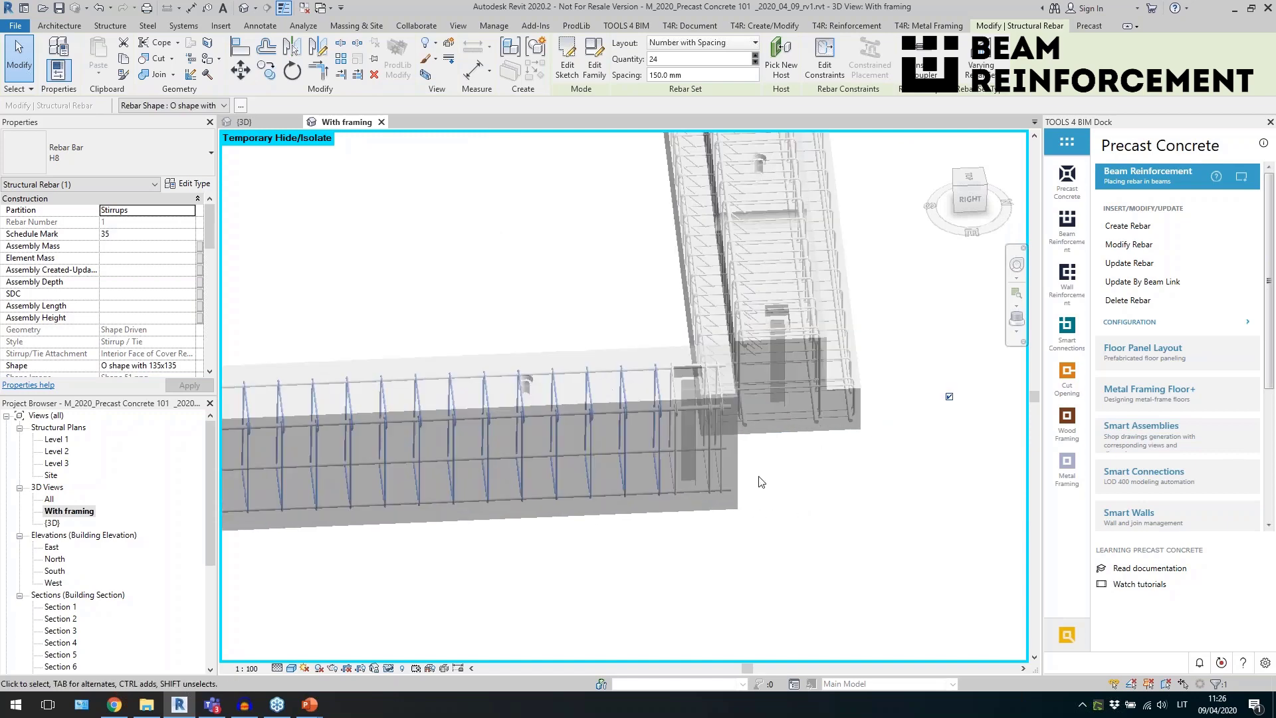
pyautogui.click(724, 488)
pyautogui.keyDown('shift'); pyautogui.moveTo(746, 478); pyautogui.dragTo(678, 486, button='middle'); pyautogui.keyUp('shift')
pyautogui.scroll(3, 834, 494)
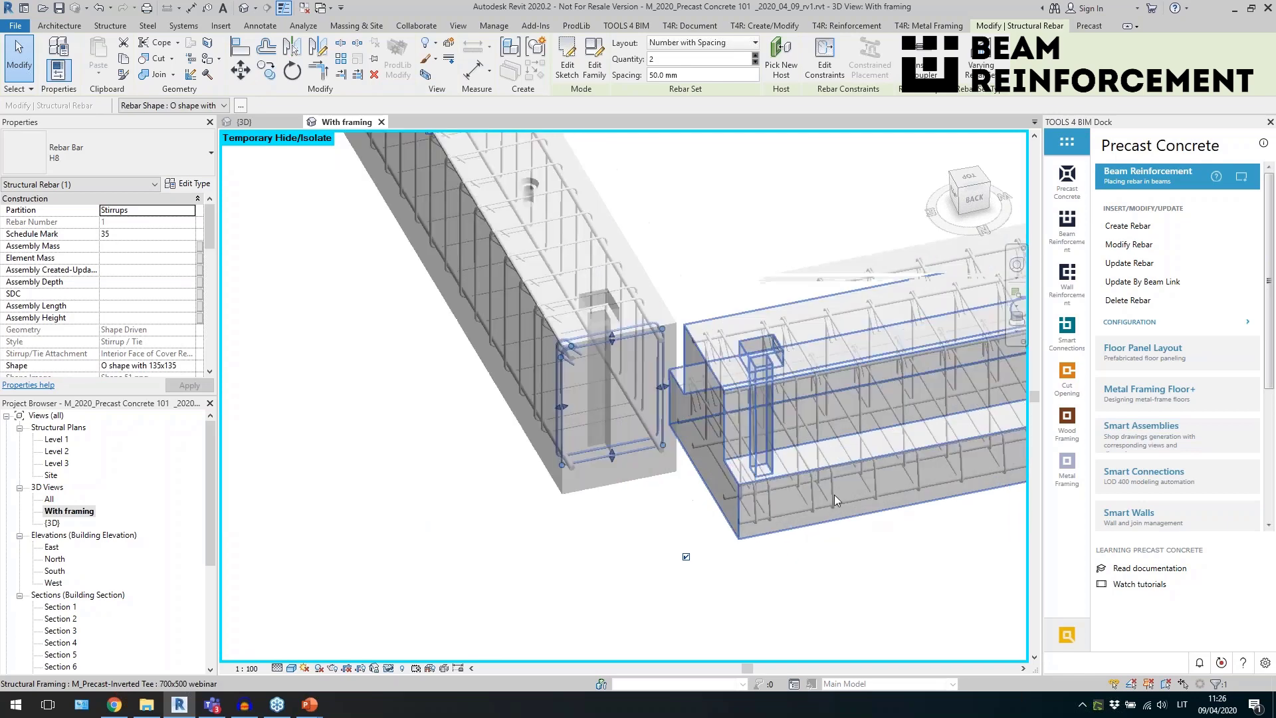
# Inspect the H8 stirrups along the inverted tee beam.
pyautogui.click(828, 486)
pyautogui.click(731, 465)
pyautogui.scroll(-5, 731, 465)
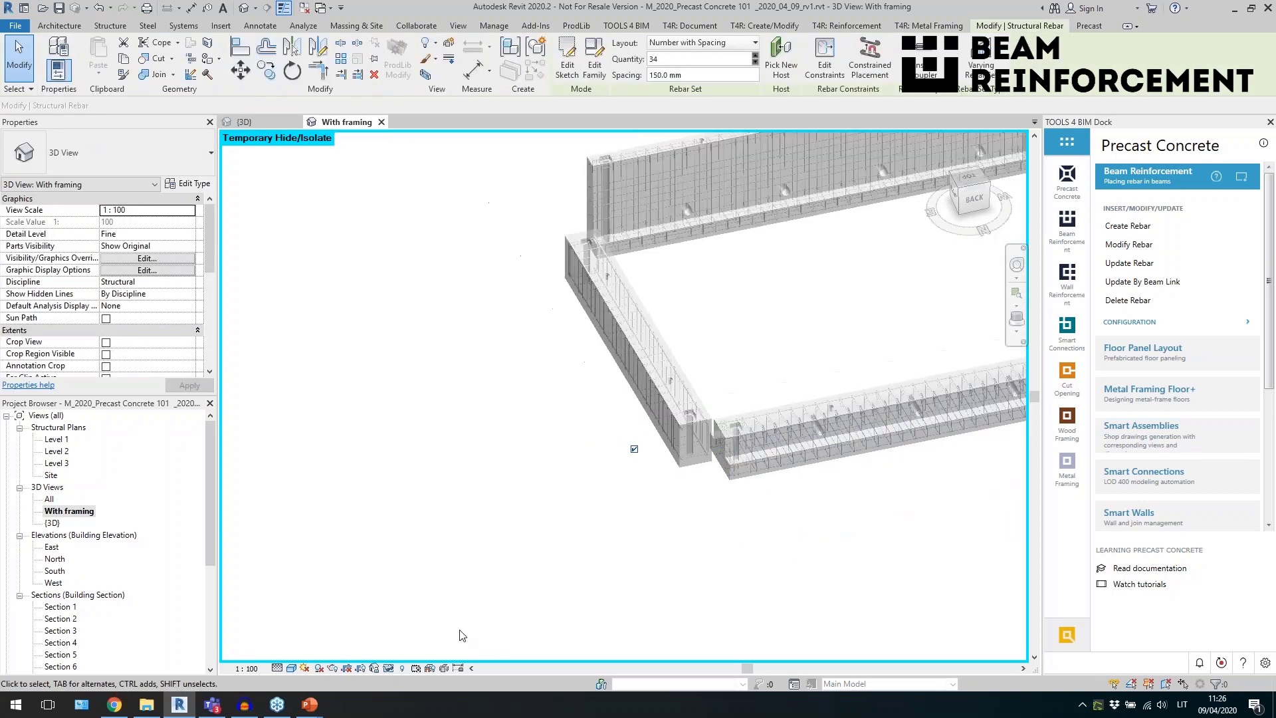
# Reset the temporary isolation to restore the whole framing model and open the All 3D view.
pyautogui.click(389, 668)
pyautogui.click(425, 624)
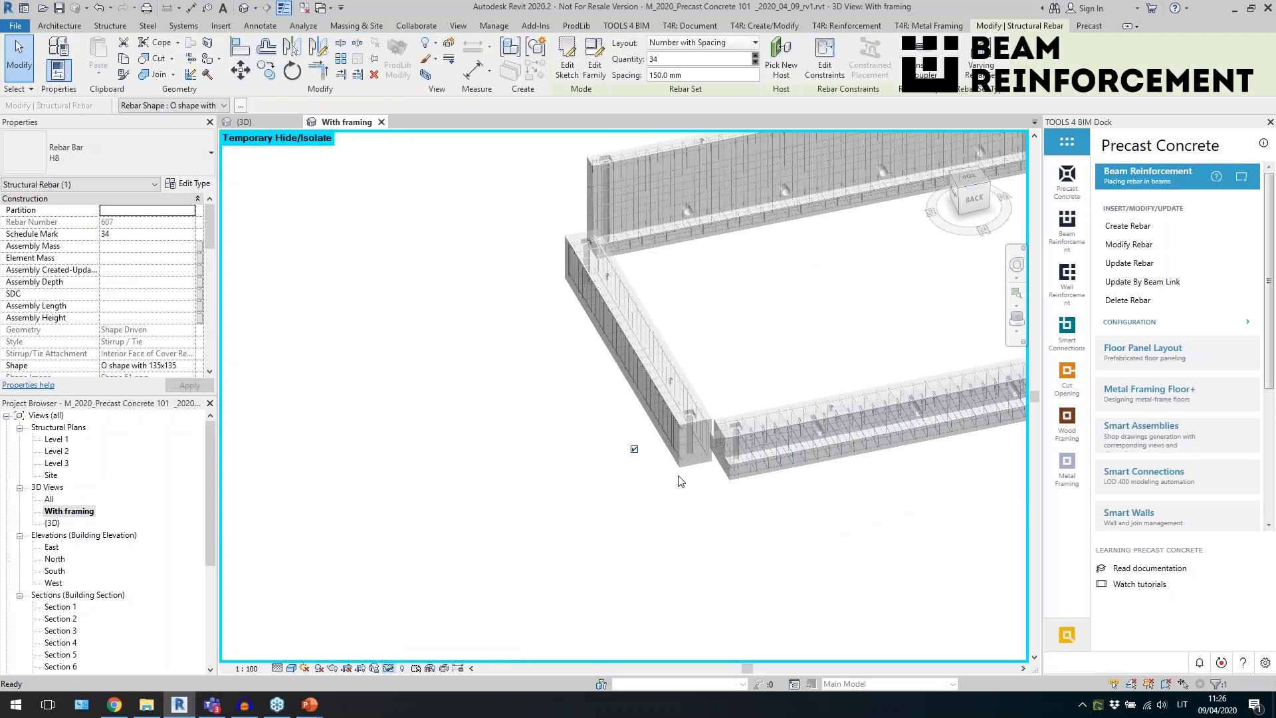
pyautogui.click(495, 562)
pyautogui.keyDown('shift'); pyautogui.moveTo(491, 560); pyautogui.dragTo(846, 520, button='middle'); pyautogui.keyUp('shift')
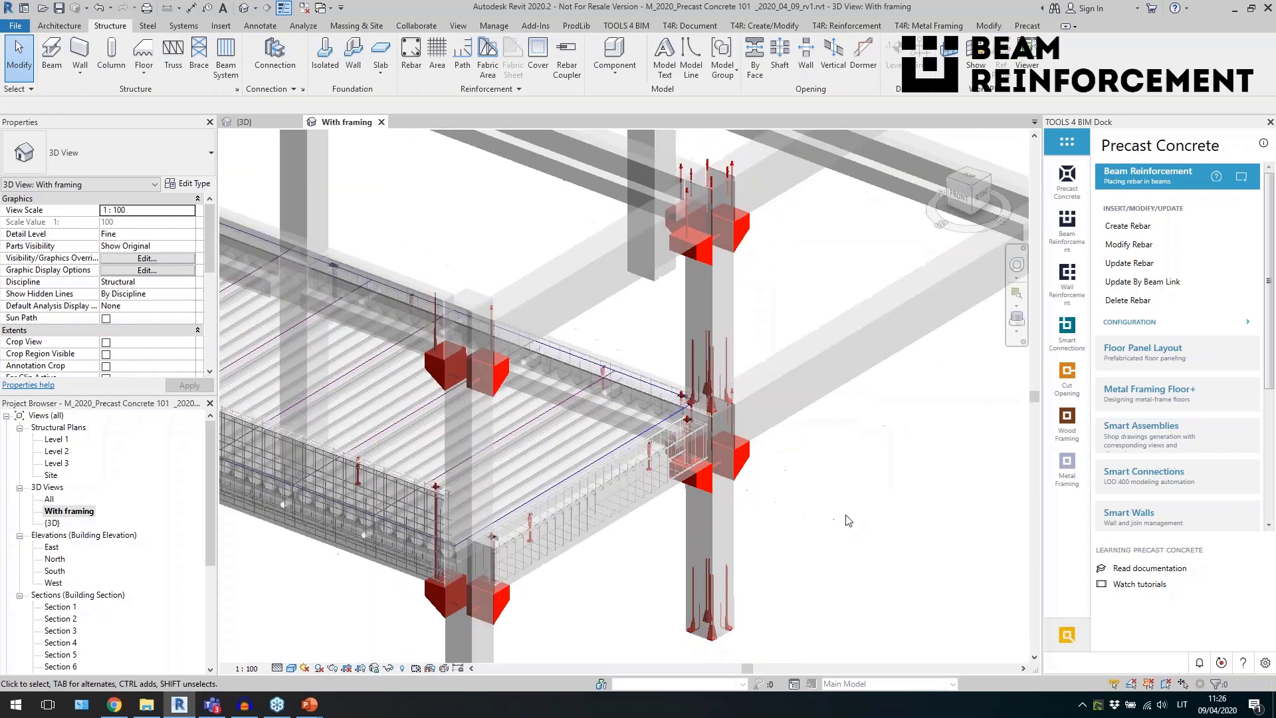
pyautogui.scroll(-3, 807, 416)
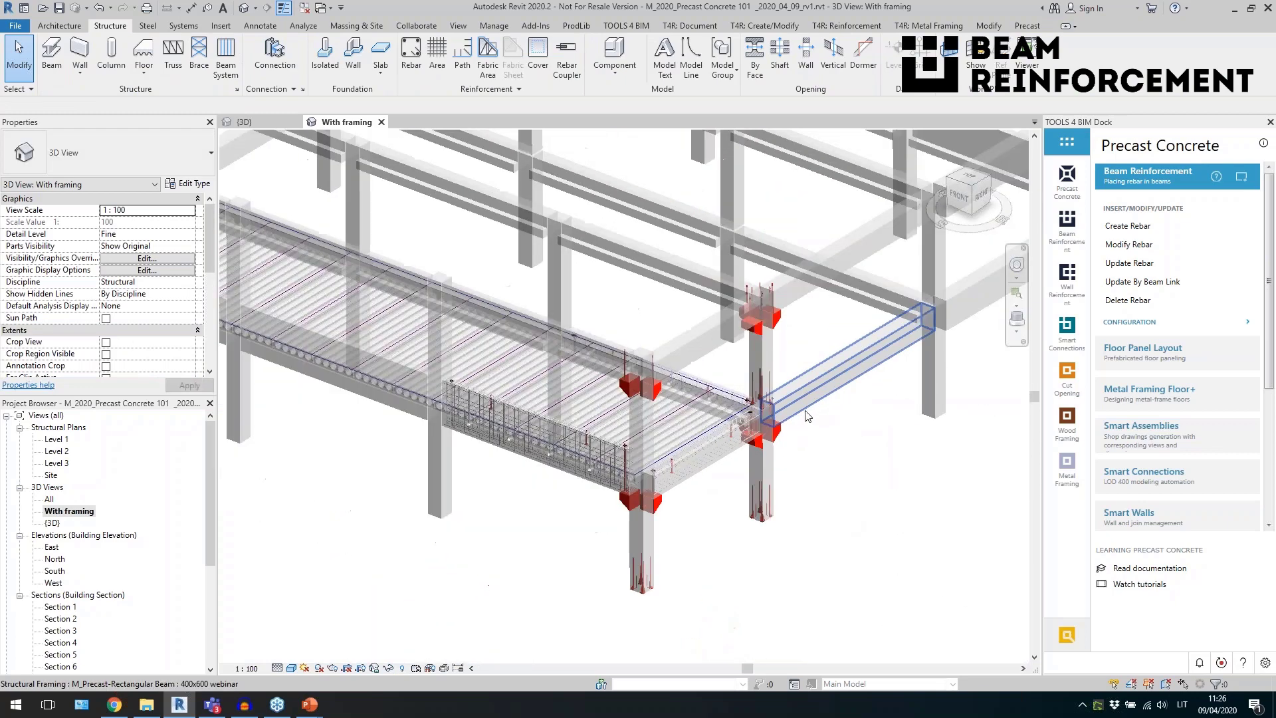
pyautogui.doubleClick(49, 500)
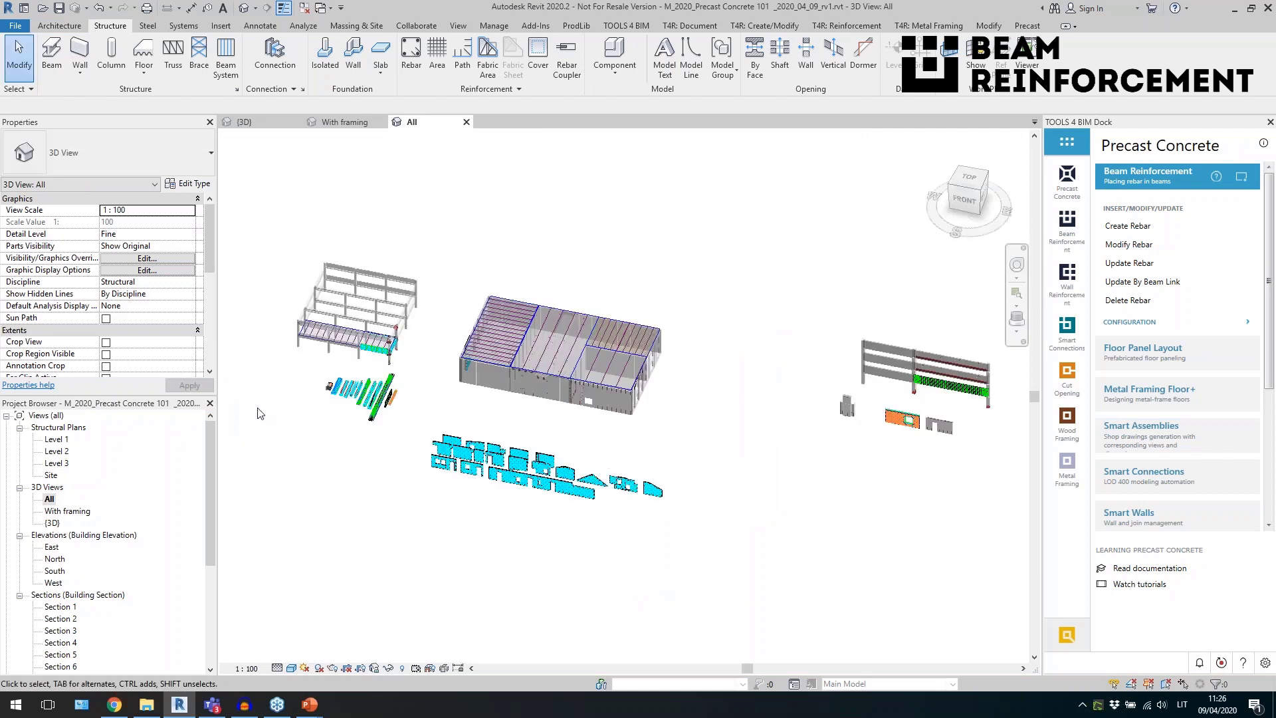
# Isolate the row of precast beams with their reinforcement temporarily and show them in the front view.
pyautogui.scroll(4, 269, 419)
pyautogui.moveTo(569, 450); pyautogui.dragTo(383, 348)
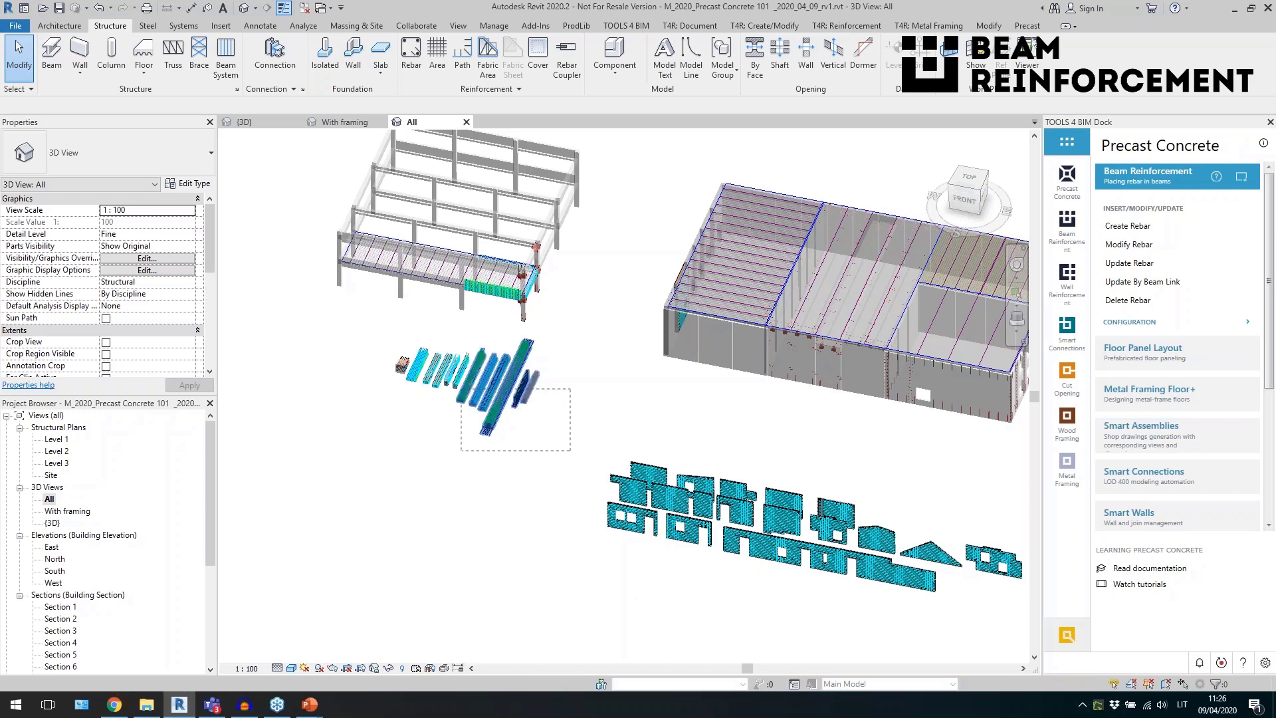
pyautogui.moveTo(462, 389); pyautogui.dragTo(387, 350)
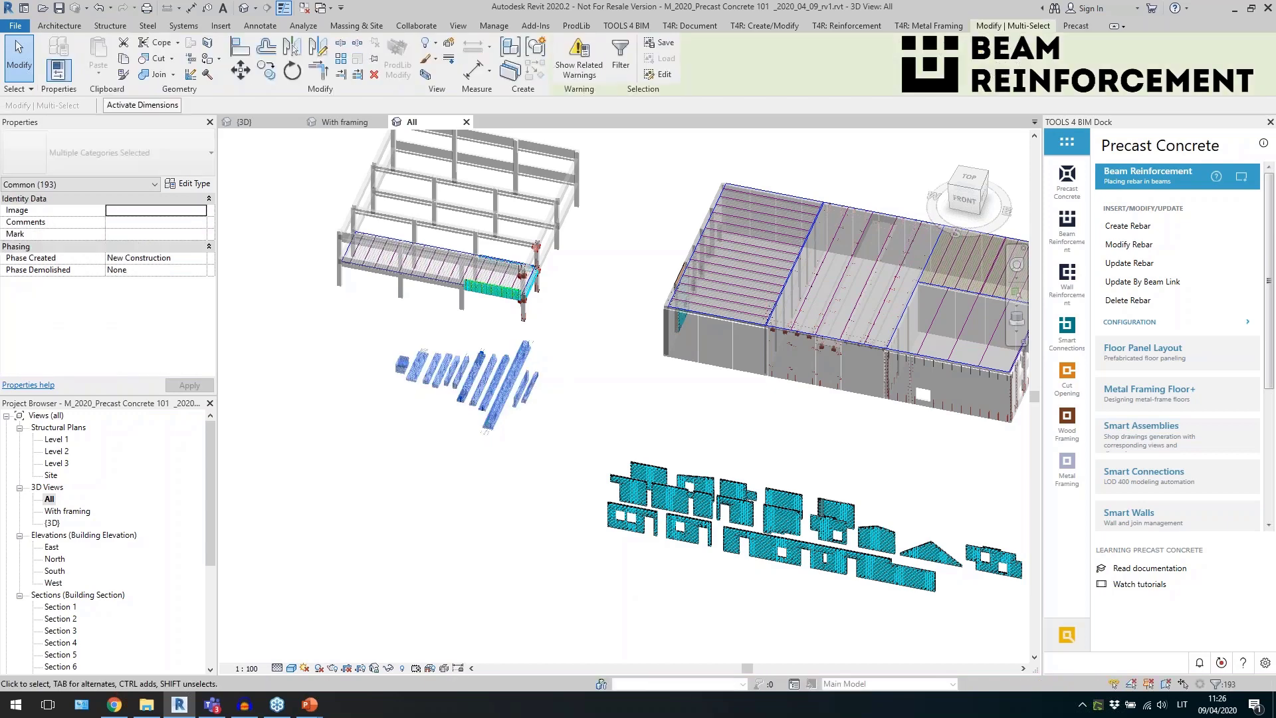
pyautogui.press('h')
pyautogui.press('i')
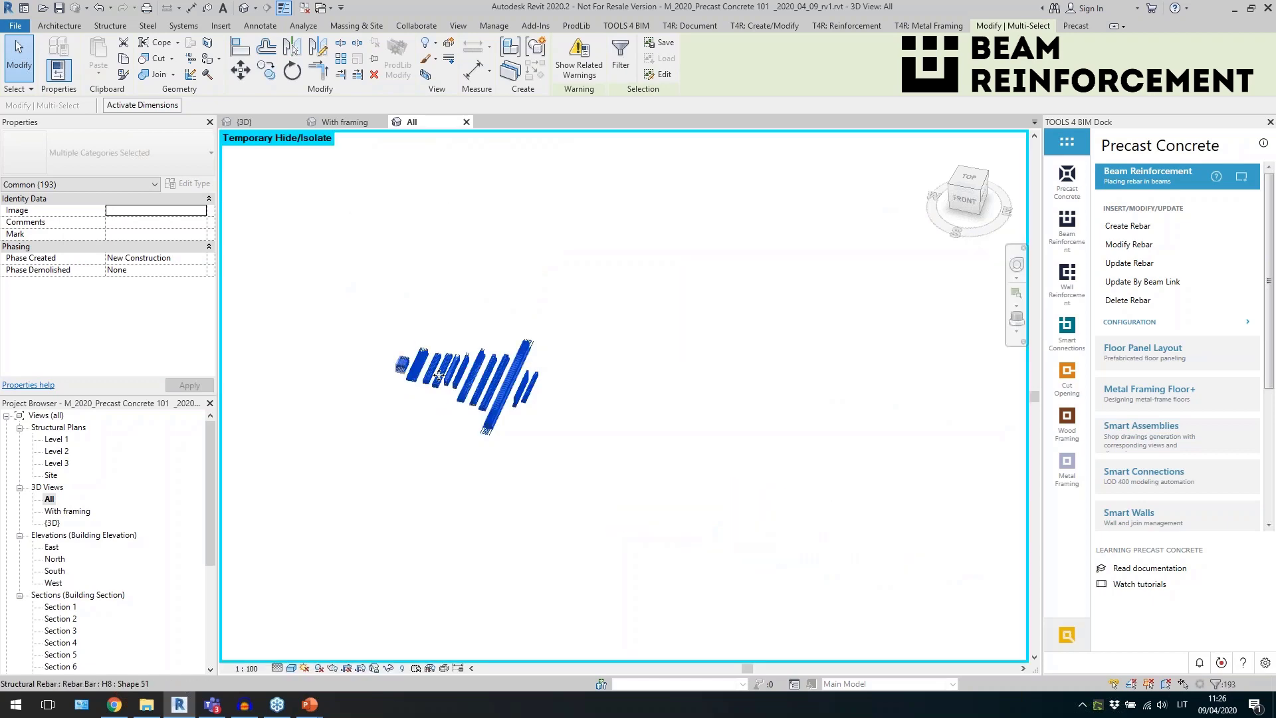
pyautogui.scroll(3, 416, 387)
pyautogui.click(963, 200)
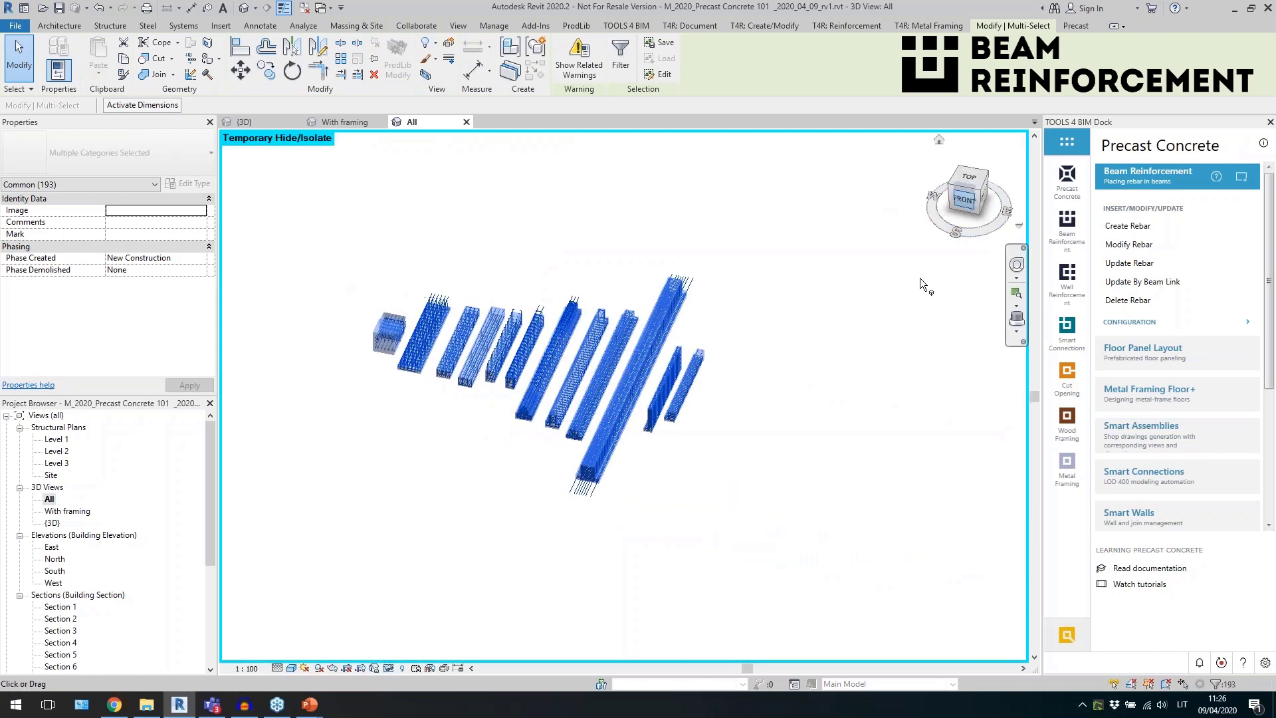
pyautogui.moveTo(731, 394); pyautogui.dragTo(499, 410, button='middle')
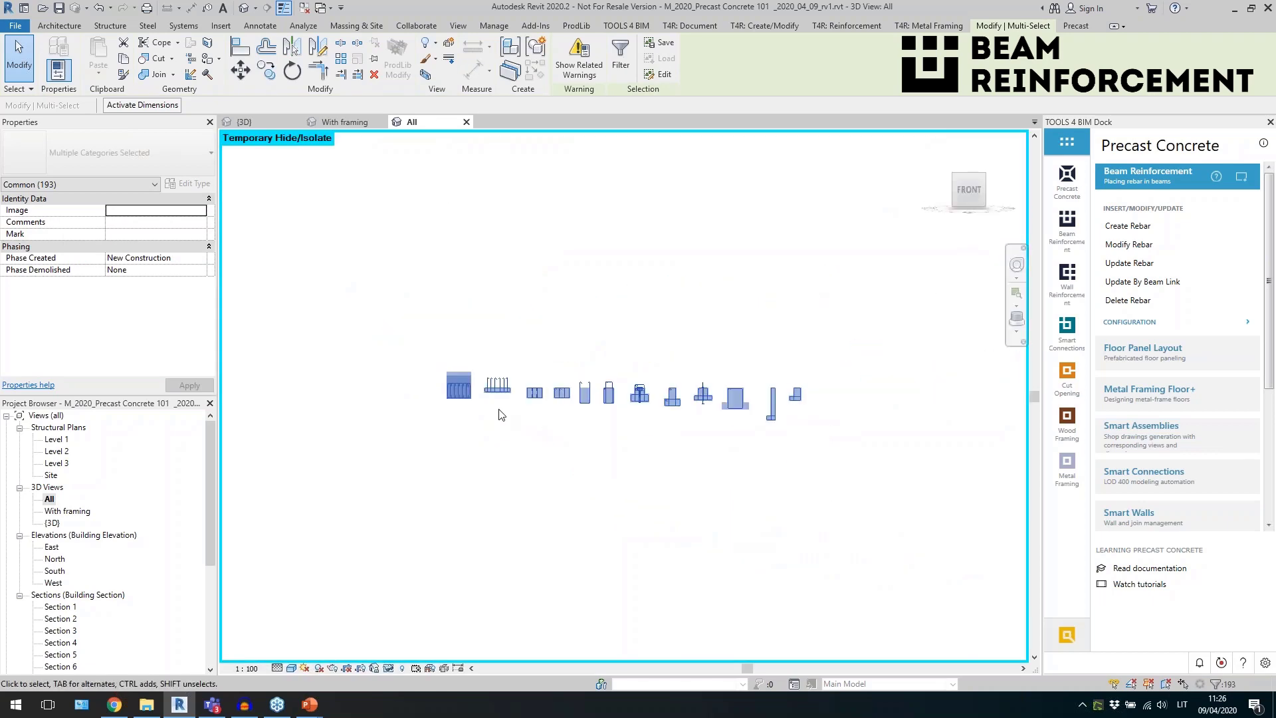
# Examine the stirrups and longitudinal bars in the cross-sections of the slab-shaped and rectangular beams.
pyautogui.scroll(2, 500, 410)
pyautogui.scroll(3, 491, 380)
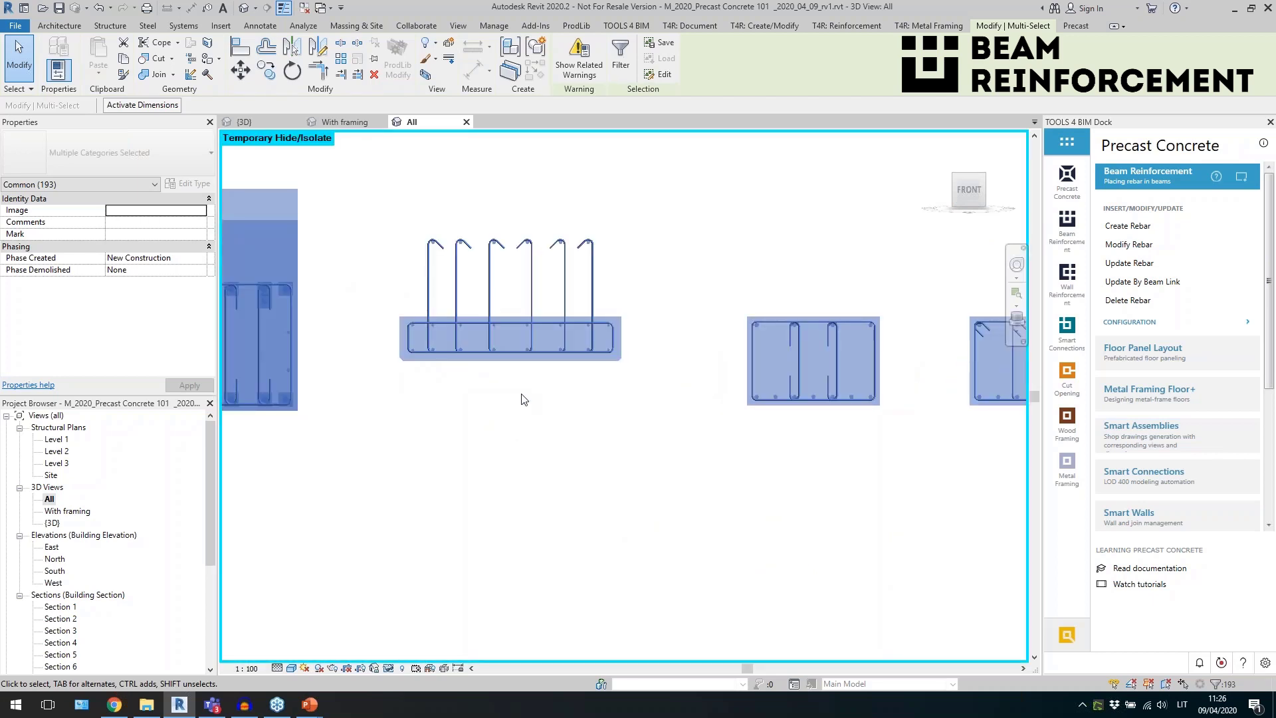
pyautogui.press('Escape')
pyautogui.moveTo(744, 462); pyautogui.dragTo(621, 448, button='middle')
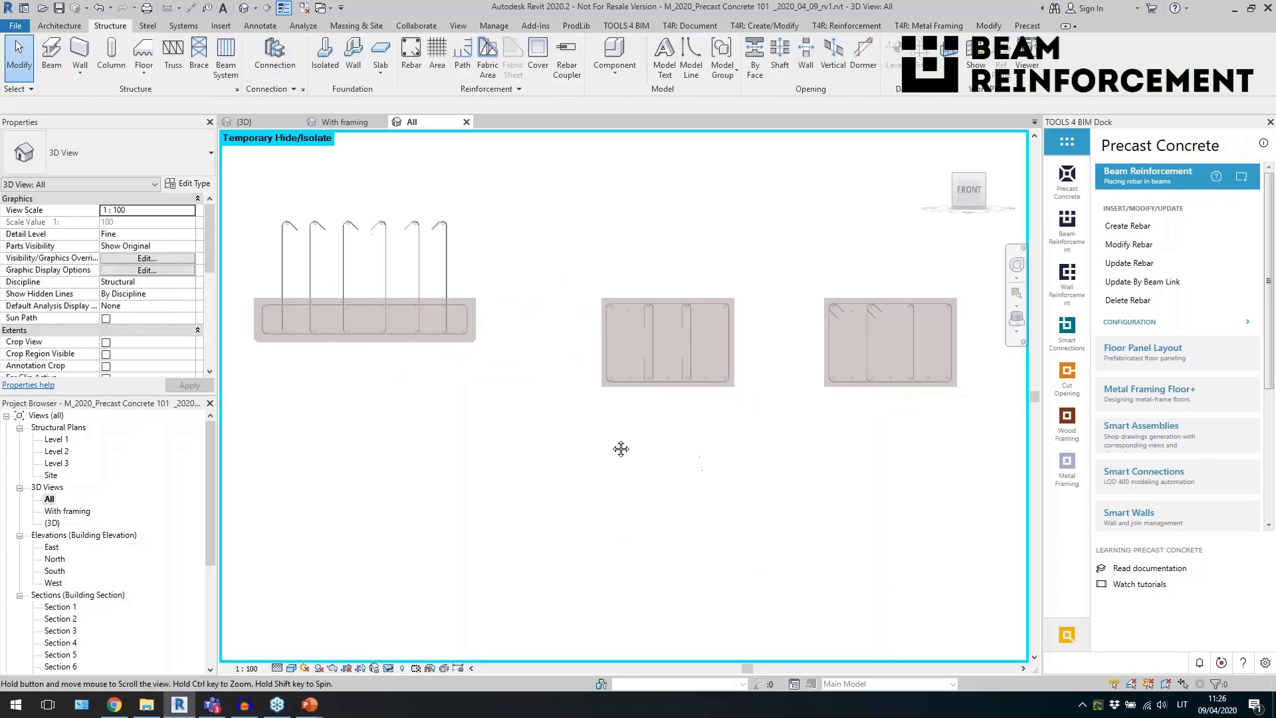
pyautogui.scroll(3, 713, 369)
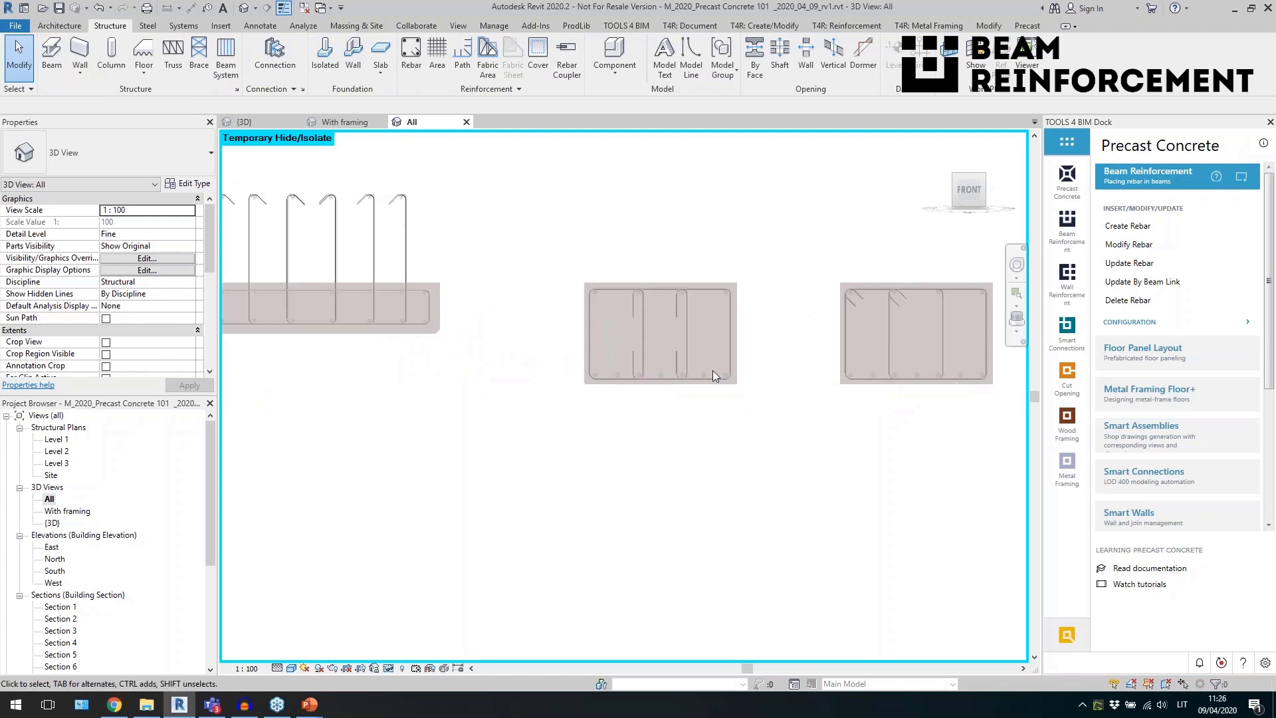
pyautogui.moveTo(813, 422); pyautogui.dragTo(432, 401, button='middle')
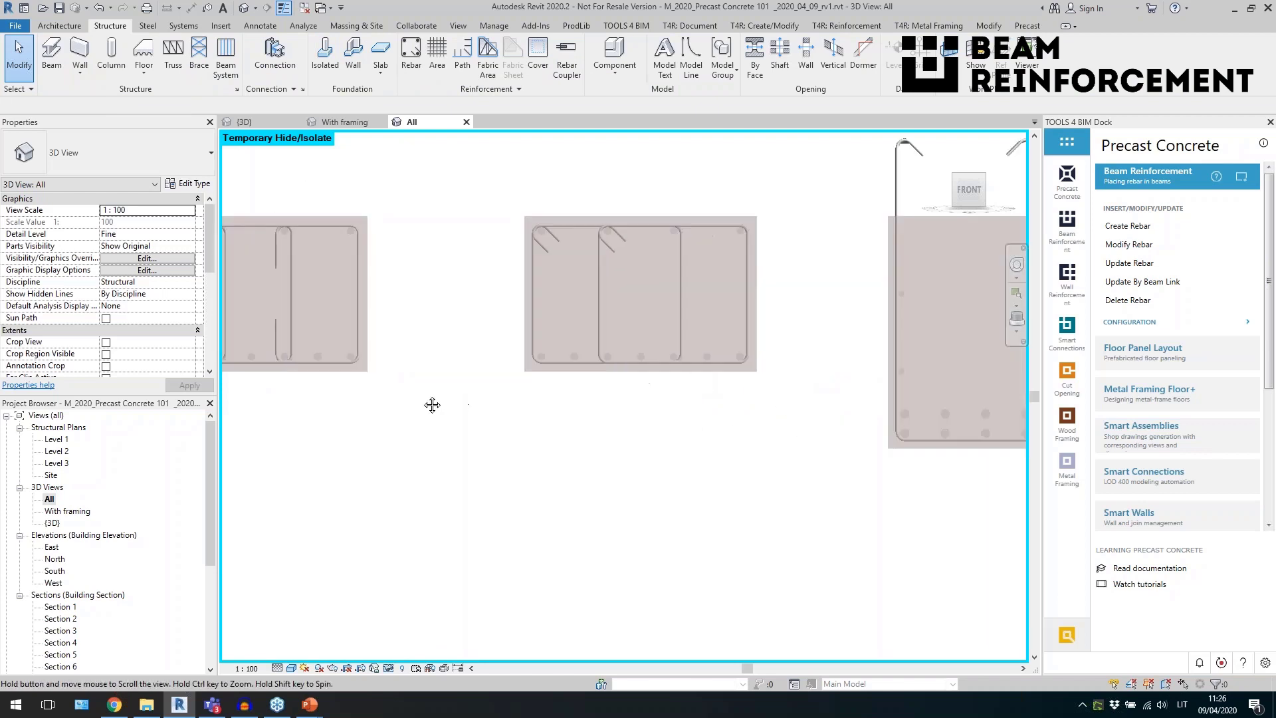
pyautogui.keyDown('shift'); pyautogui.moveTo(805, 385); pyautogui.dragTo(618, 396, button='middle'); pyautogui.keyUp('shift')
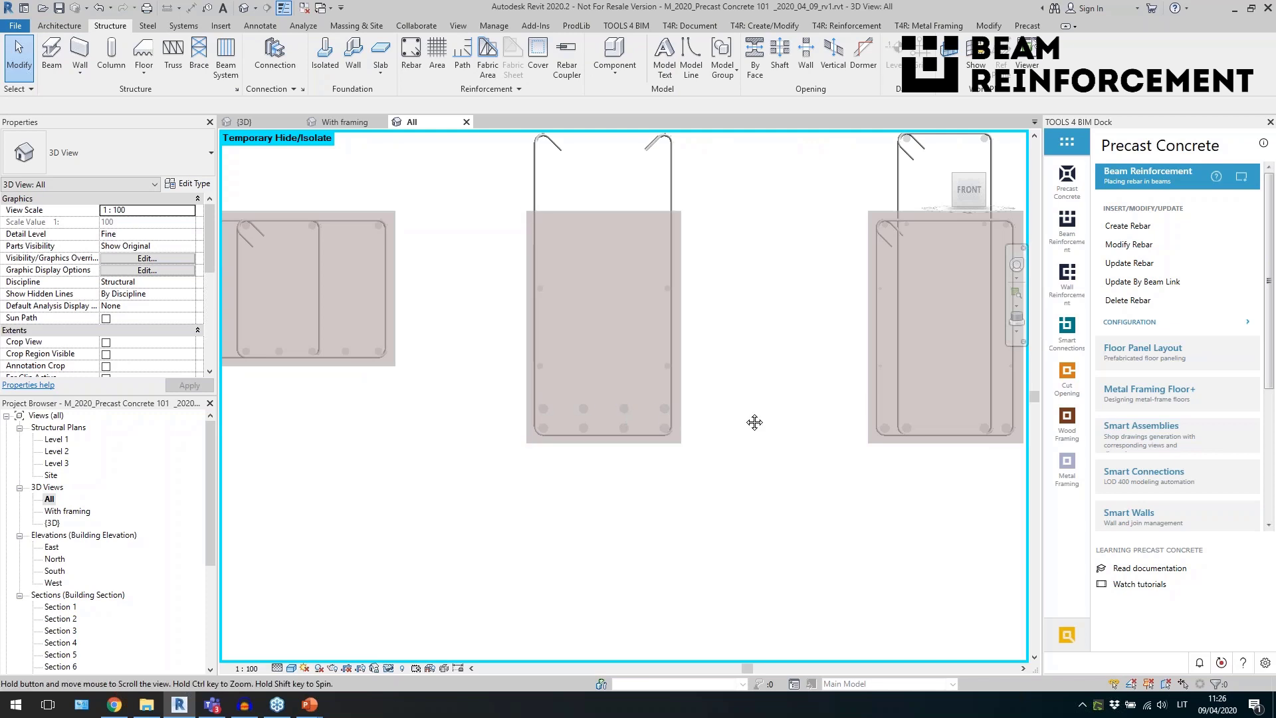
pyautogui.moveTo(755, 421); pyautogui.dragTo(455, 408, button='middle')
pyautogui.scroll(-3, 704, 429)
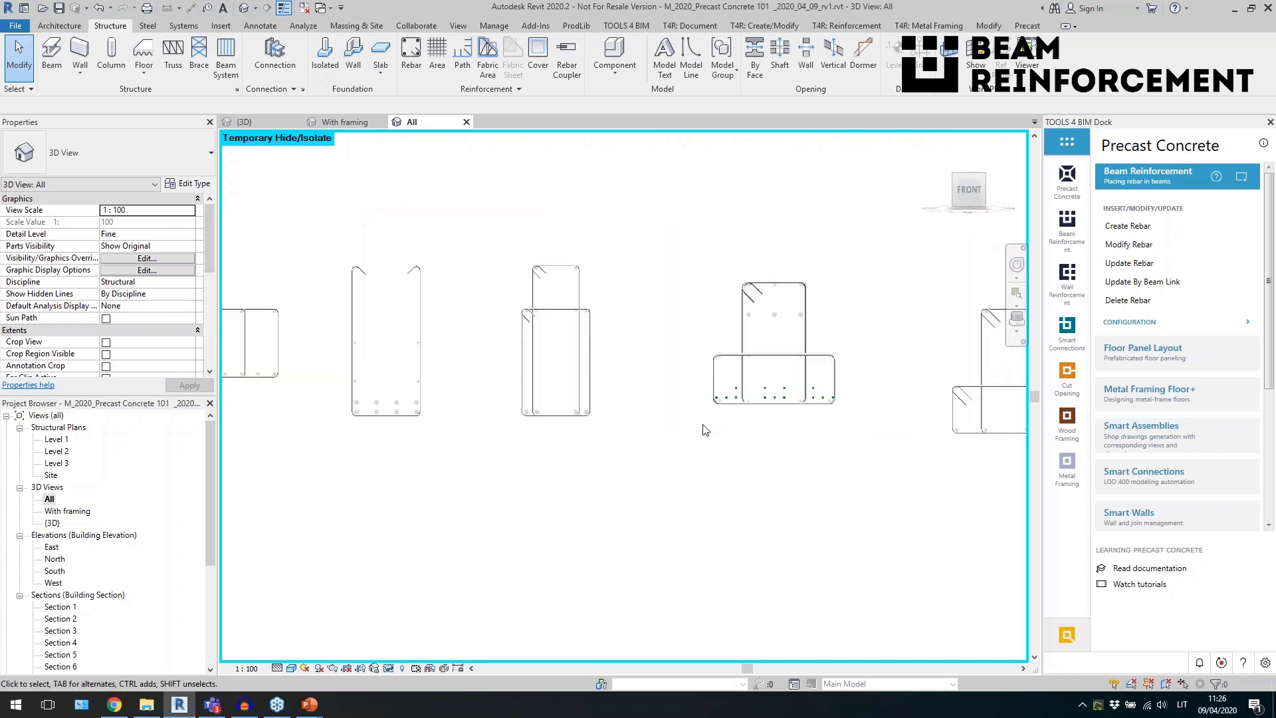
# Examine the strands and stirrups of the inverted tee and L-shaped beams, and reset the temporary isolation.
pyautogui.moveTo(798, 452)
pyautogui.keyDown('shift'); pyautogui.mouseDown(button='middle')
pyautogui.moveTo(598, 462)
pyautogui.moveTo(711, 452)
pyautogui.mouseUp(button='middle'); pyautogui.keyUp('shift')
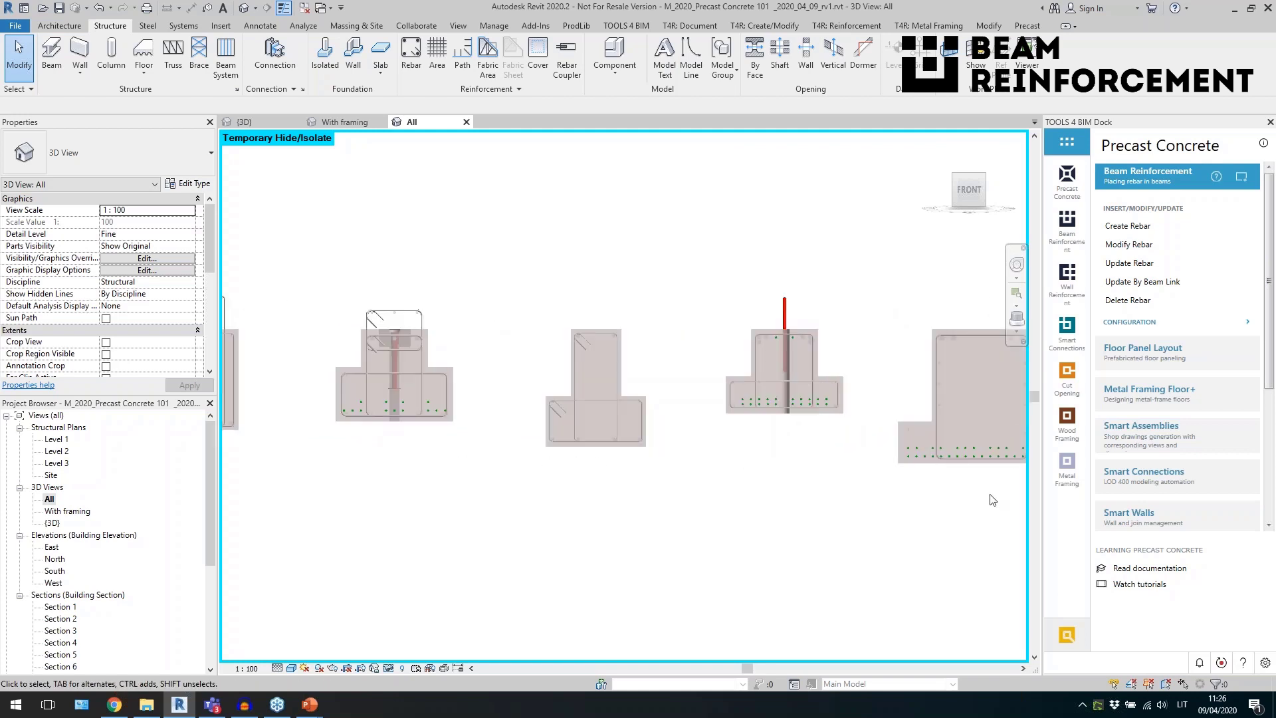
pyautogui.scroll(3, 970, 497)
pyautogui.moveTo(970, 500); pyautogui.dragTo(722, 528, button='middle')
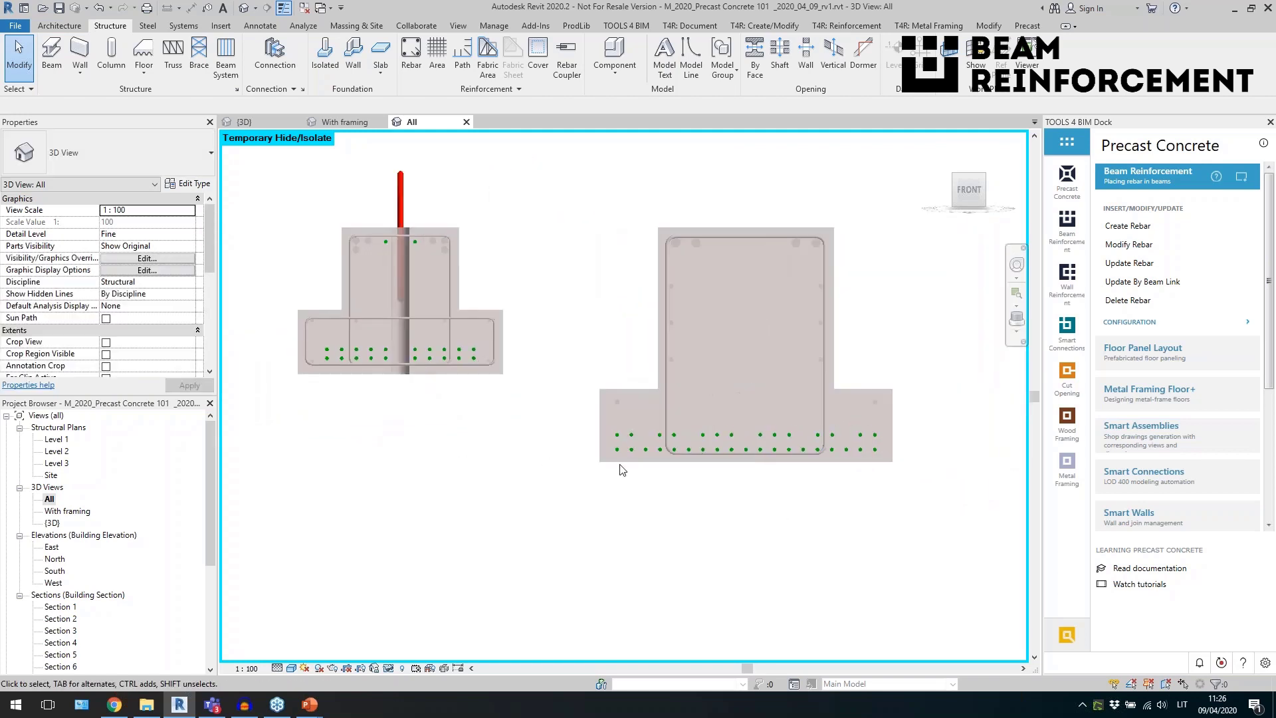
pyautogui.scroll(-3, 556, 450)
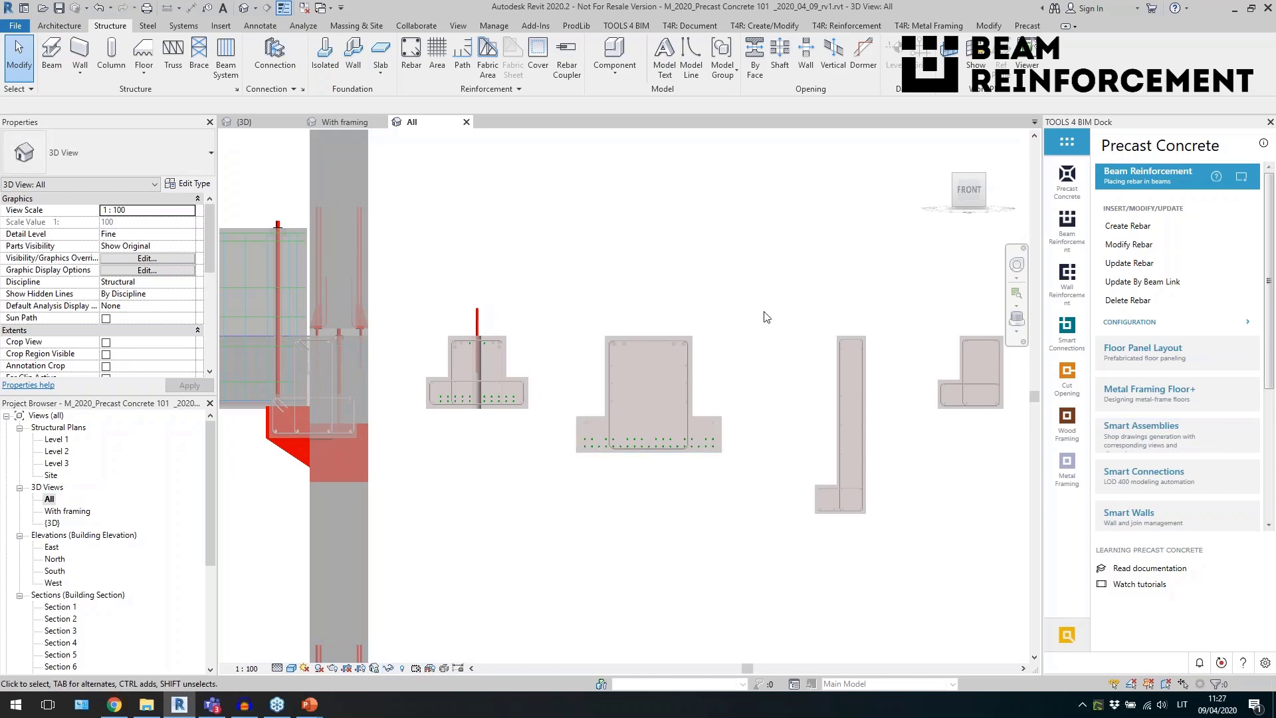
pyautogui.scroll(-2, 766, 317)
pyautogui.keyDown('shift'); pyautogui.moveTo(766, 317); pyautogui.dragTo(624, 404, button='middle'); pyautogui.keyUp('shift')
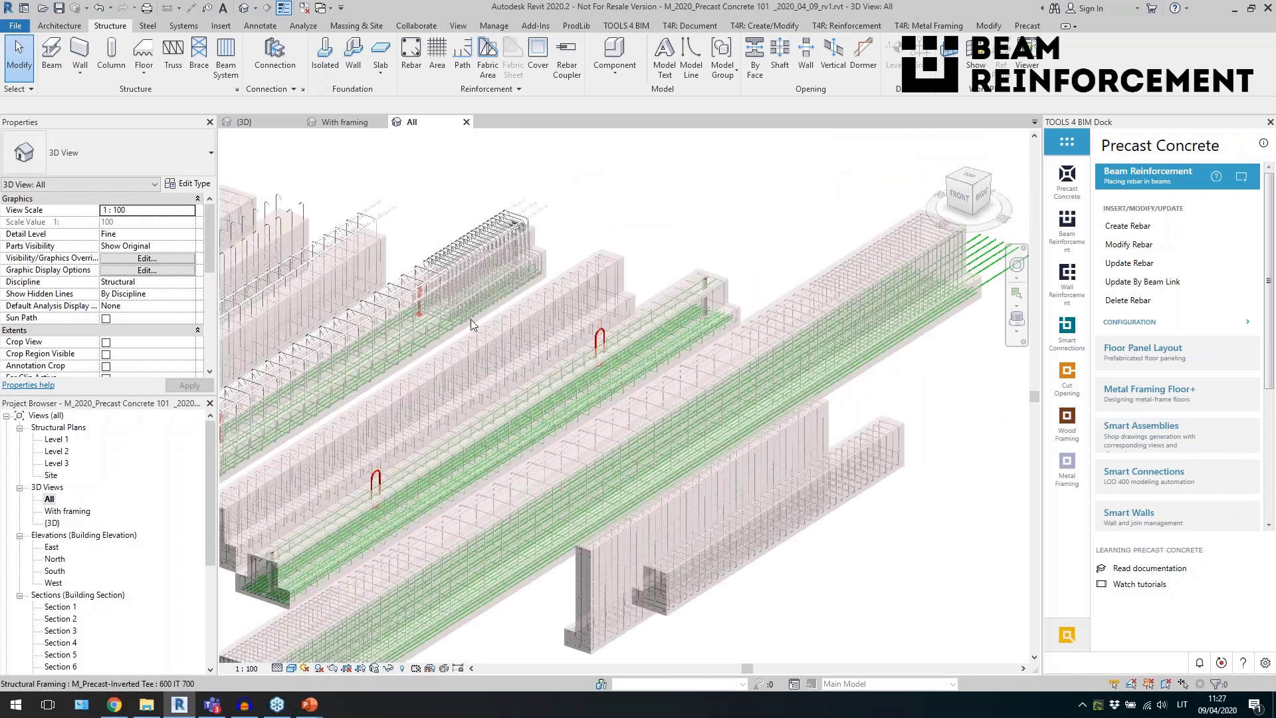
# Examine the reinforcement of the laid-out wall panels, including the bars around the openings and in the gable panels.
pyautogui.scroll(-6, 475, 324)
pyautogui.moveTo(741, 495); pyautogui.dragTo(657, 331, button='middle')
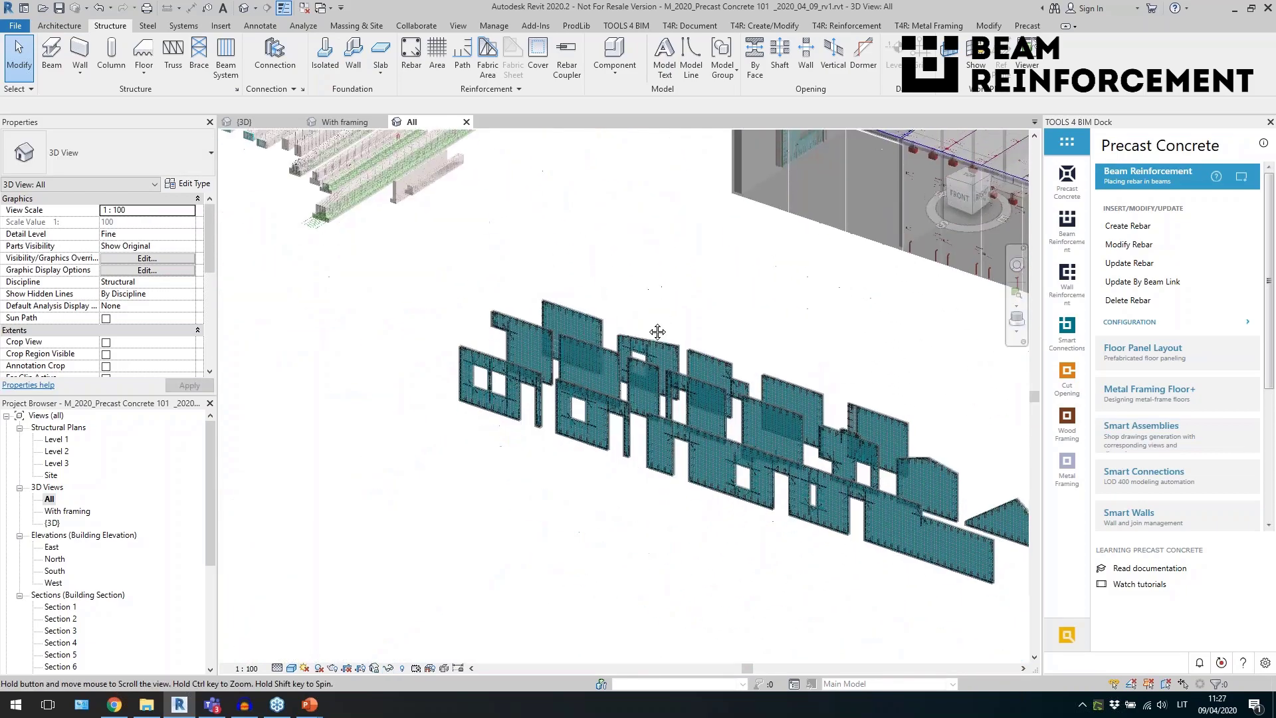
pyautogui.keyDown('shift'); pyautogui.moveTo(701, 478); pyautogui.dragTo(496, 518, button='middle'); pyautogui.keyUp('shift')
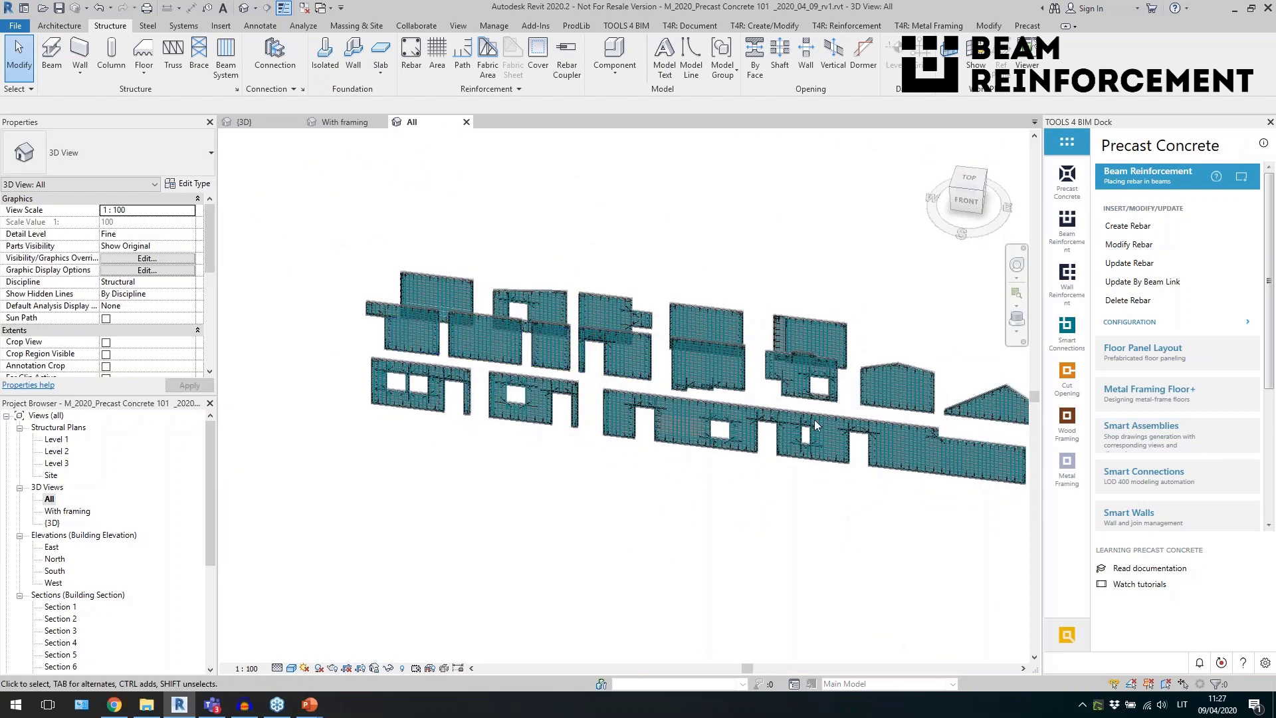
pyautogui.scroll(3, 824, 422)
pyautogui.scroll(2, 835, 414)
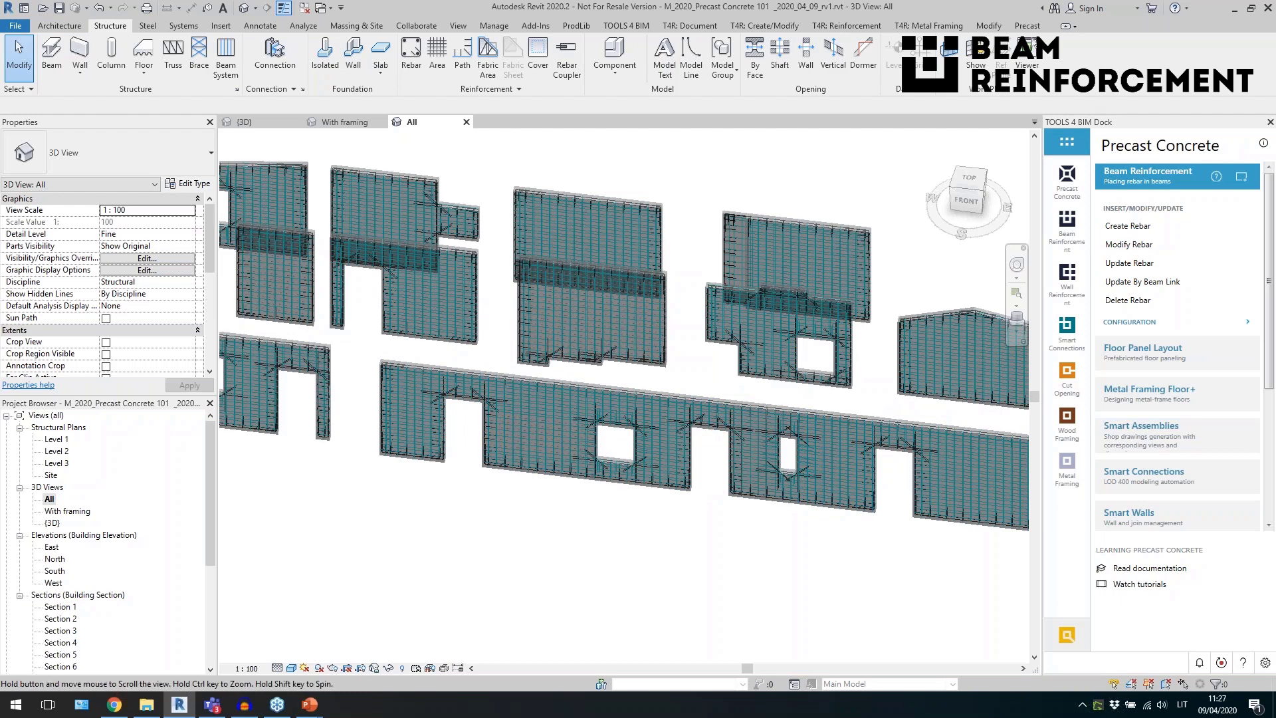
pyautogui.moveTo(884, 402); pyautogui.dragTo(671, 345, button='middle')
pyautogui.moveTo(917, 457); pyautogui.dragTo(553, 444, button='middle')
pyautogui.scroll(-3, 531, 392)
pyautogui.scroll(-3, 767, 396)
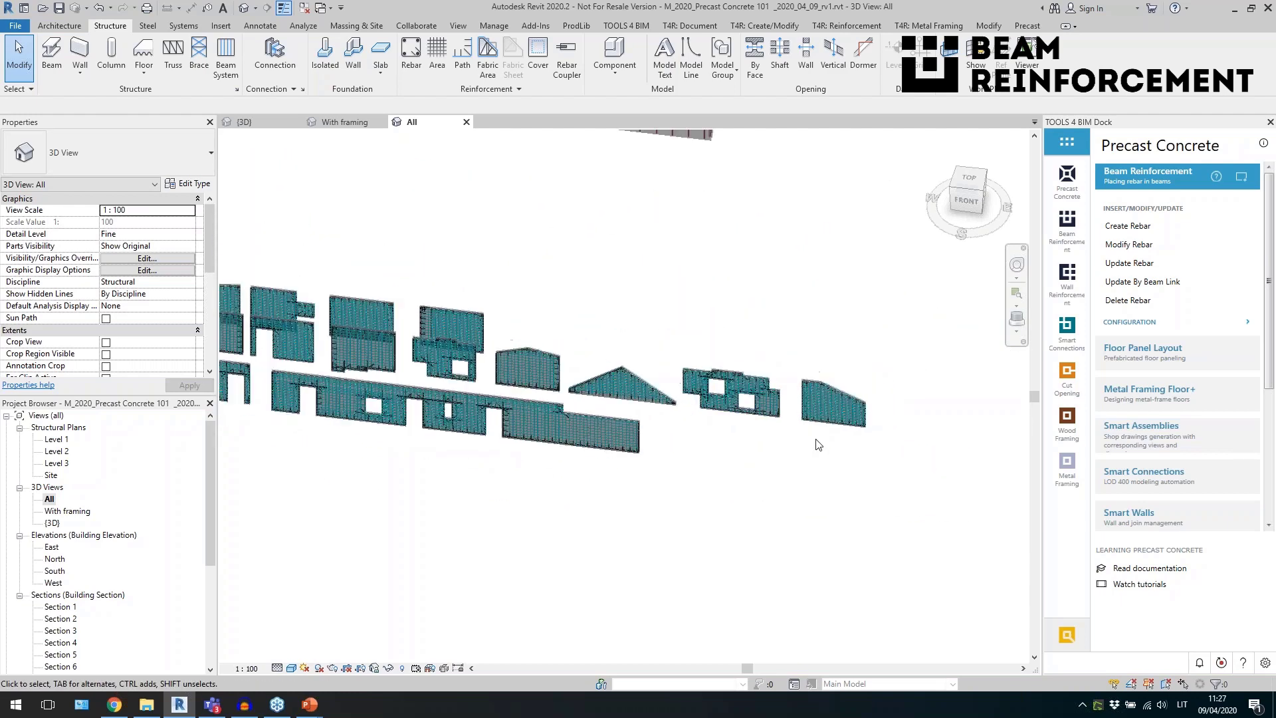
pyautogui.scroll(-2, 749, 443)
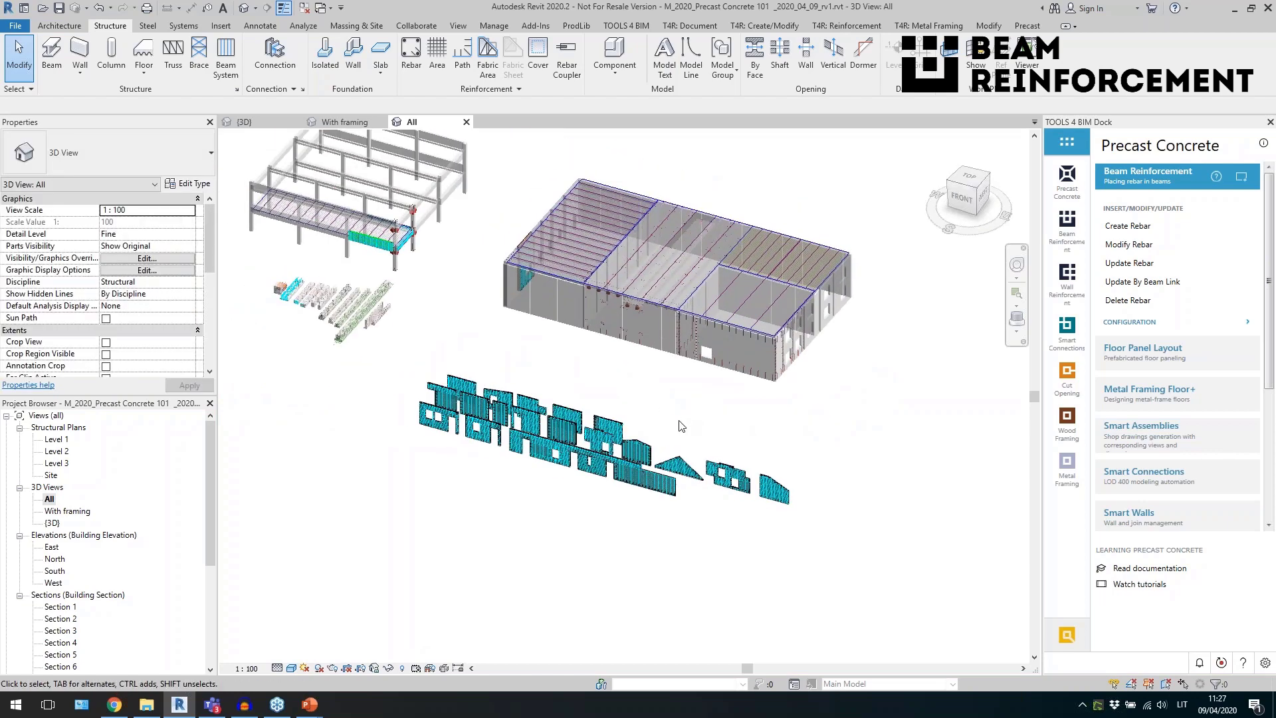
# Open the Level 1 structural plan and check the Mark of the interior wall on grid X2.
pyautogui.doubleClick(57, 441)
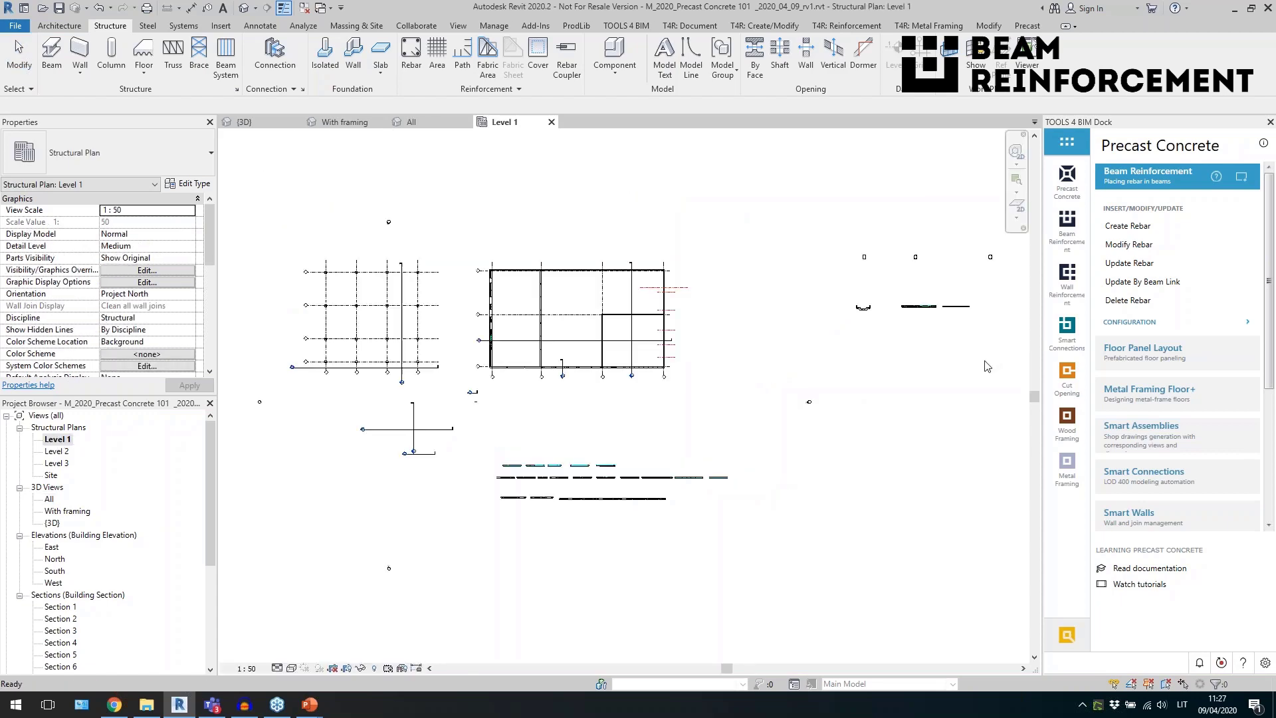
pyautogui.click(1160, 174)
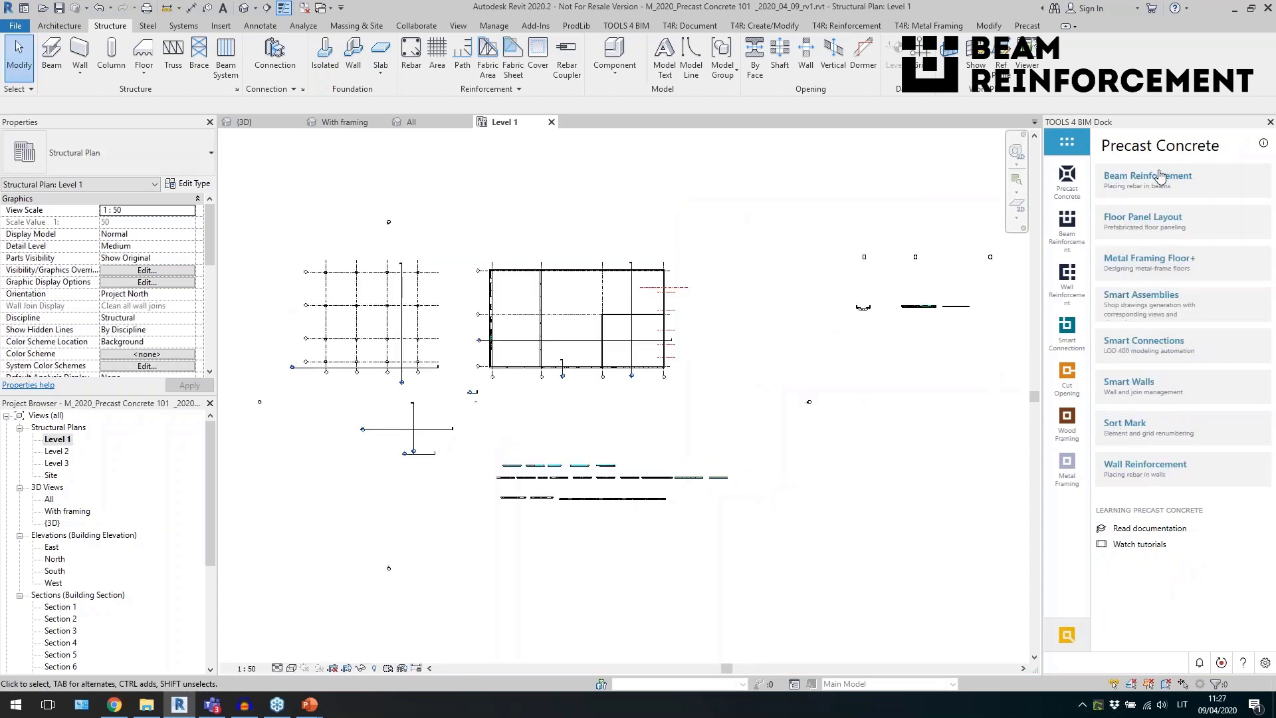
pyautogui.scroll(4, 537, 297)
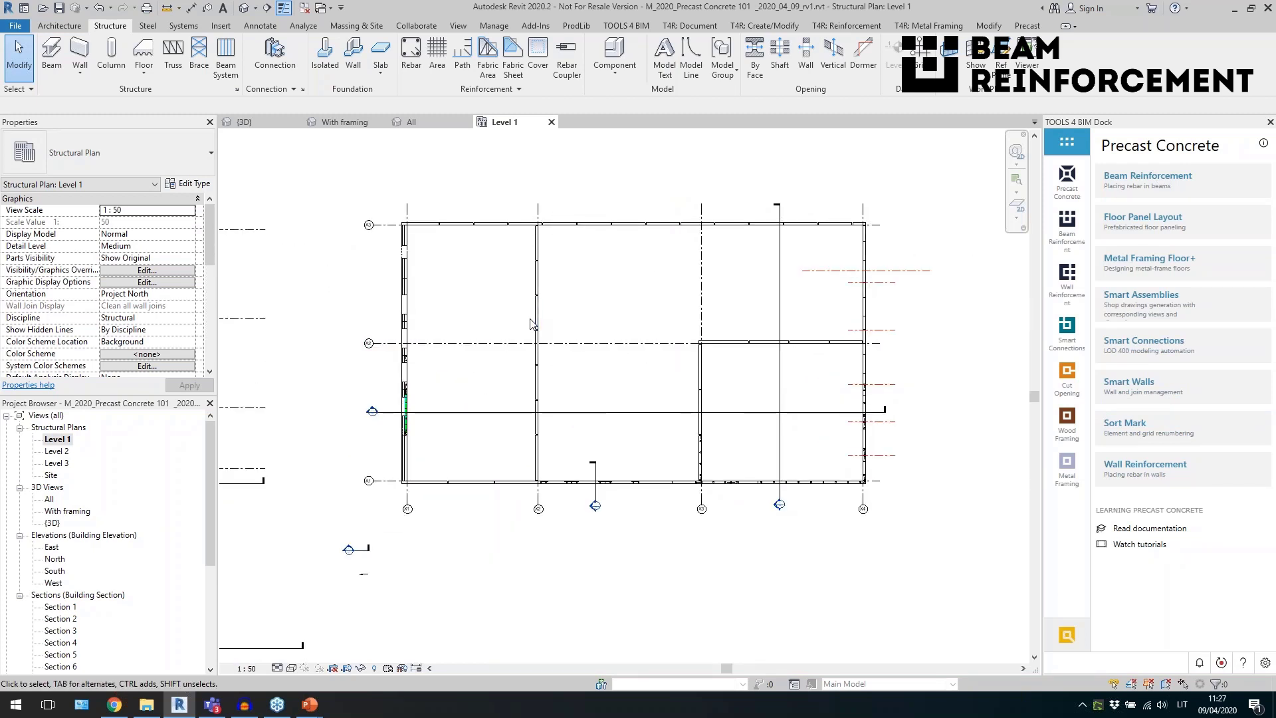
pyautogui.click(534, 324)
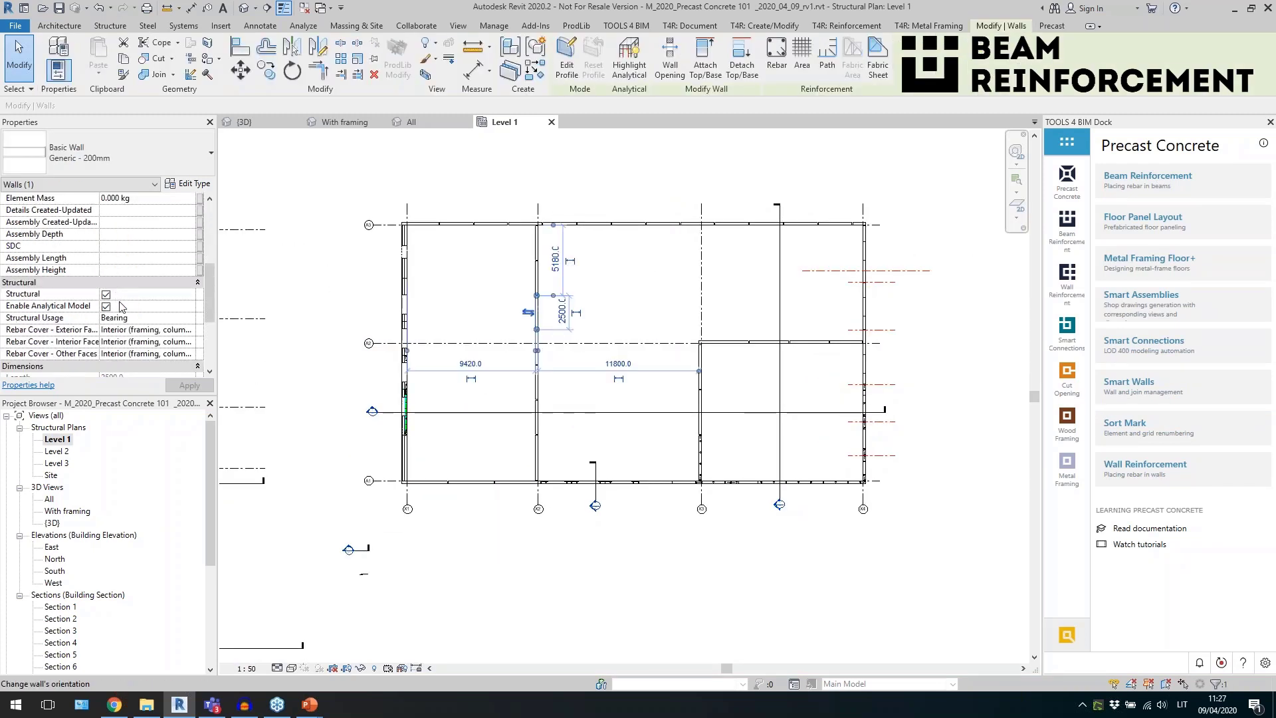
pyautogui.scroll(-4, 122, 306)
pyautogui.click(124, 306)
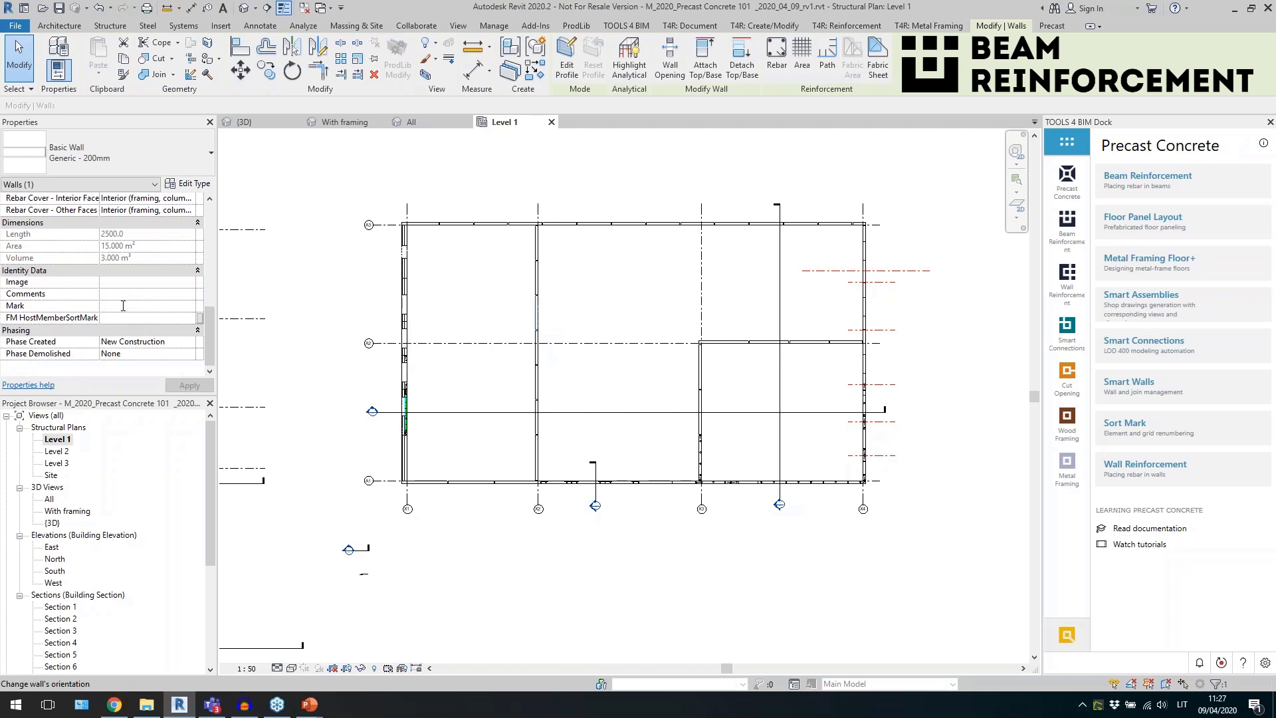
pyautogui.click(558, 300)
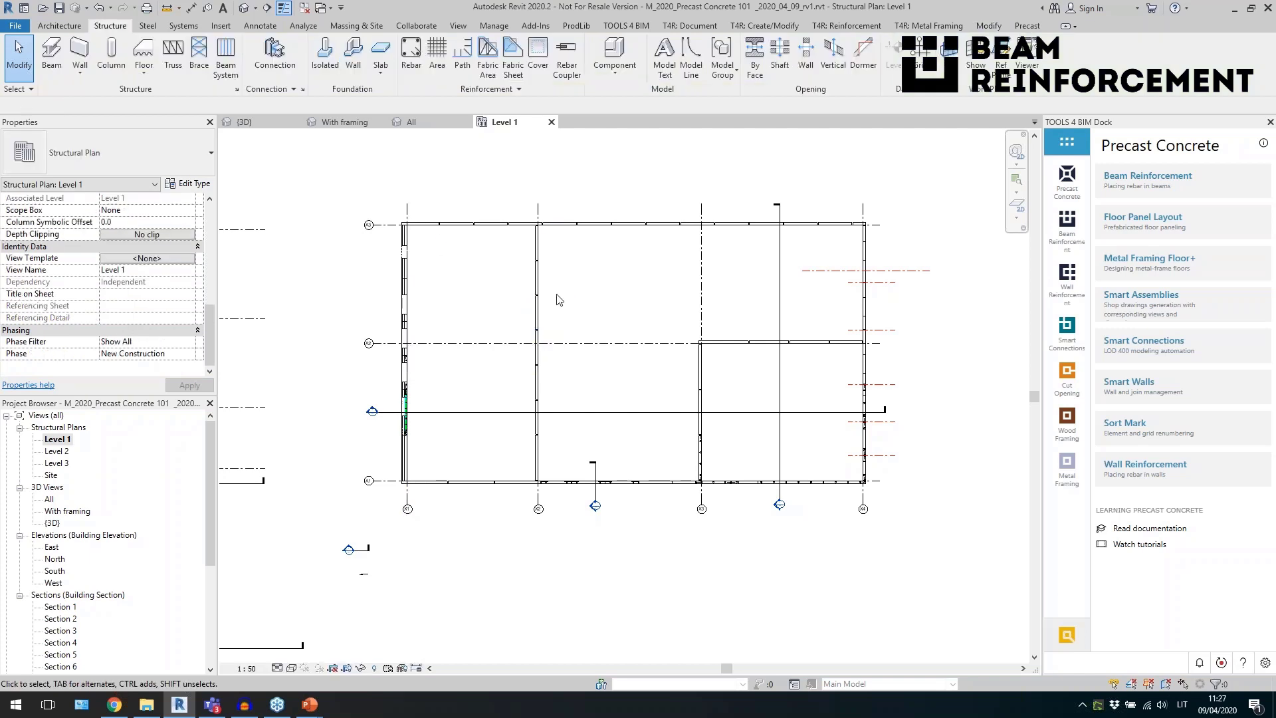
# Select the whole building in plan and filter the selection to Walls only.
pyautogui.moveTo(383, 210); pyautogui.dragTo(870, 498)
pyautogui.click(620, 60)
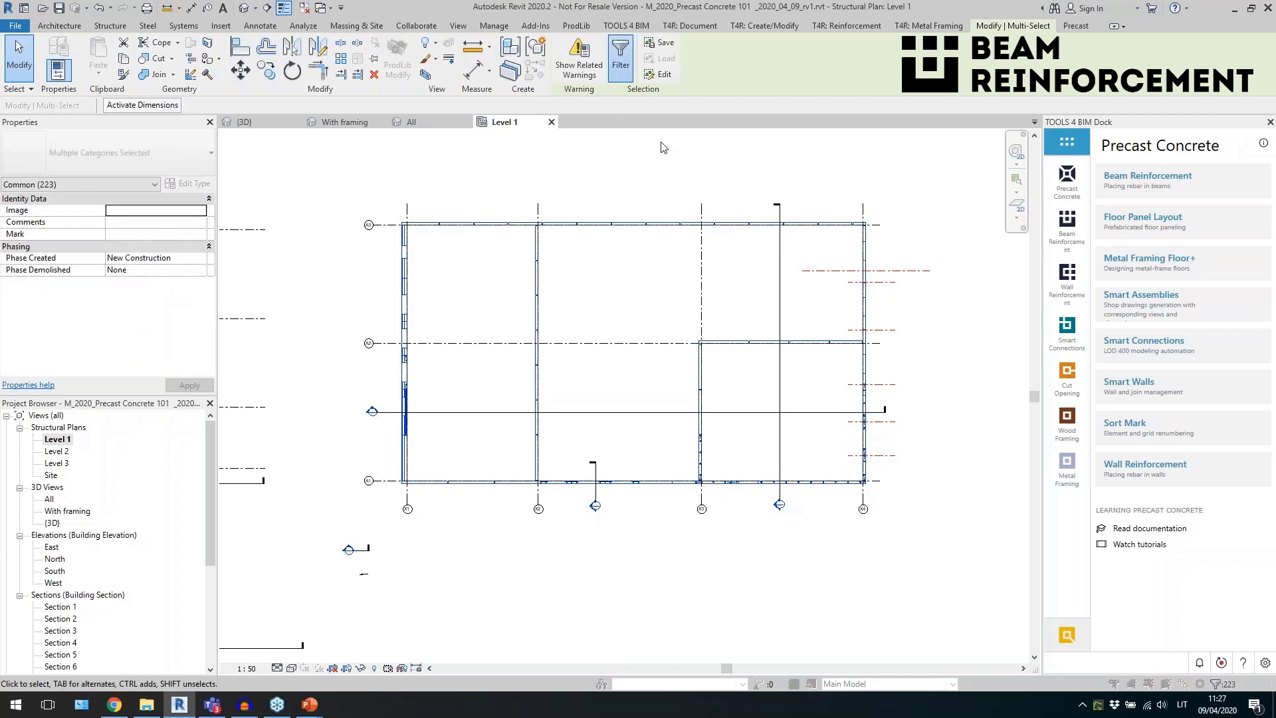
pyautogui.click(724, 287)
pyautogui.click(520, 308)
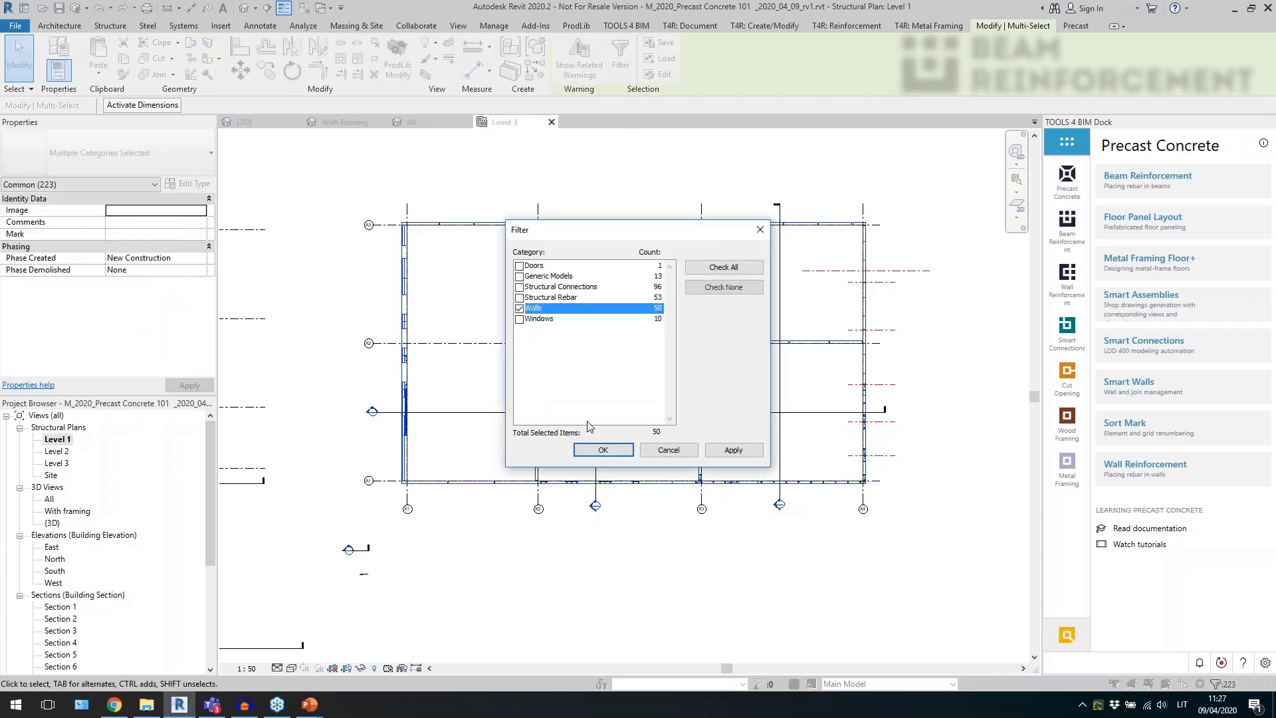
pyautogui.click(603, 450)
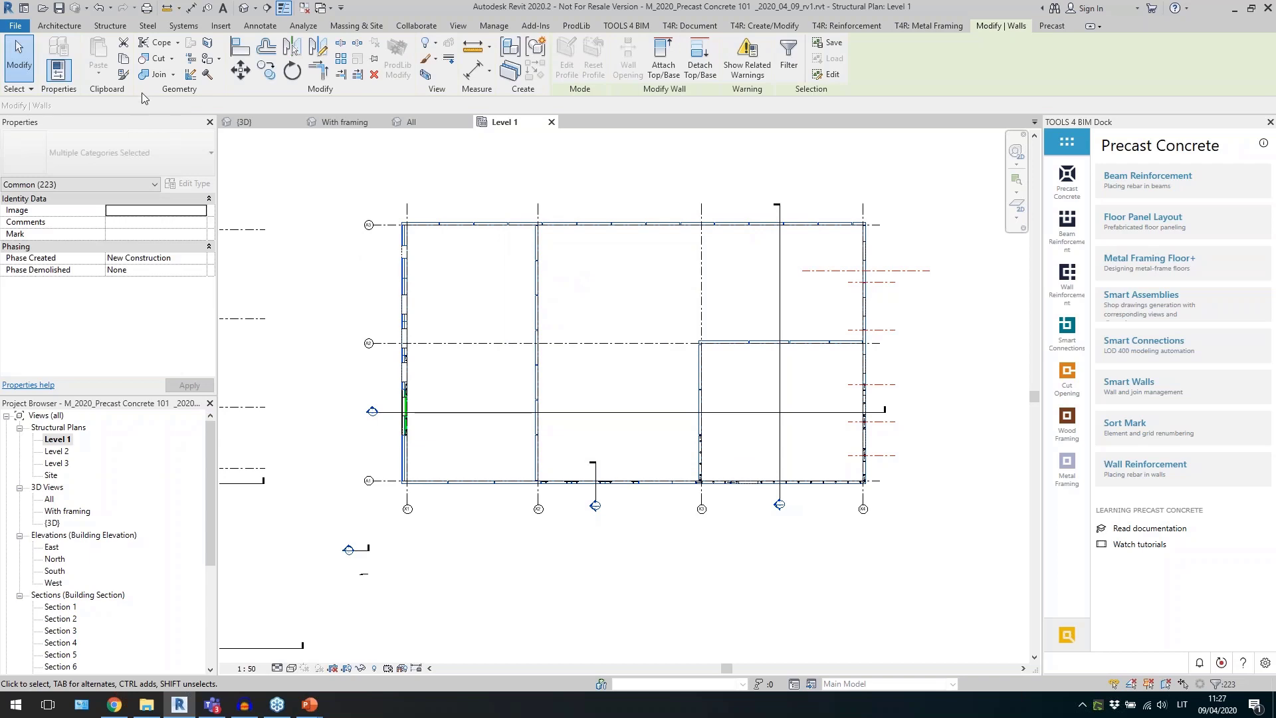
# Tag only the selected walls in the current view with M_Wall Tag : 12mm, using Tag All.
pyautogui.click(258, 26)
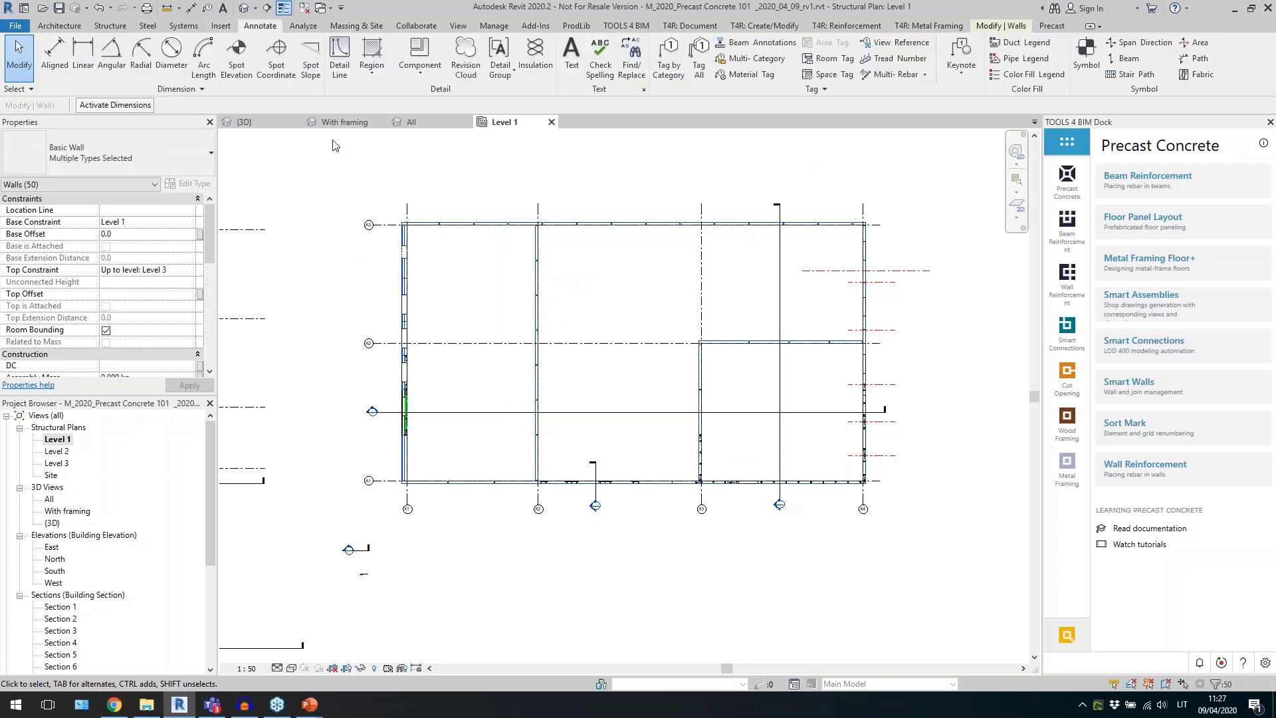
pyautogui.click(699, 63)
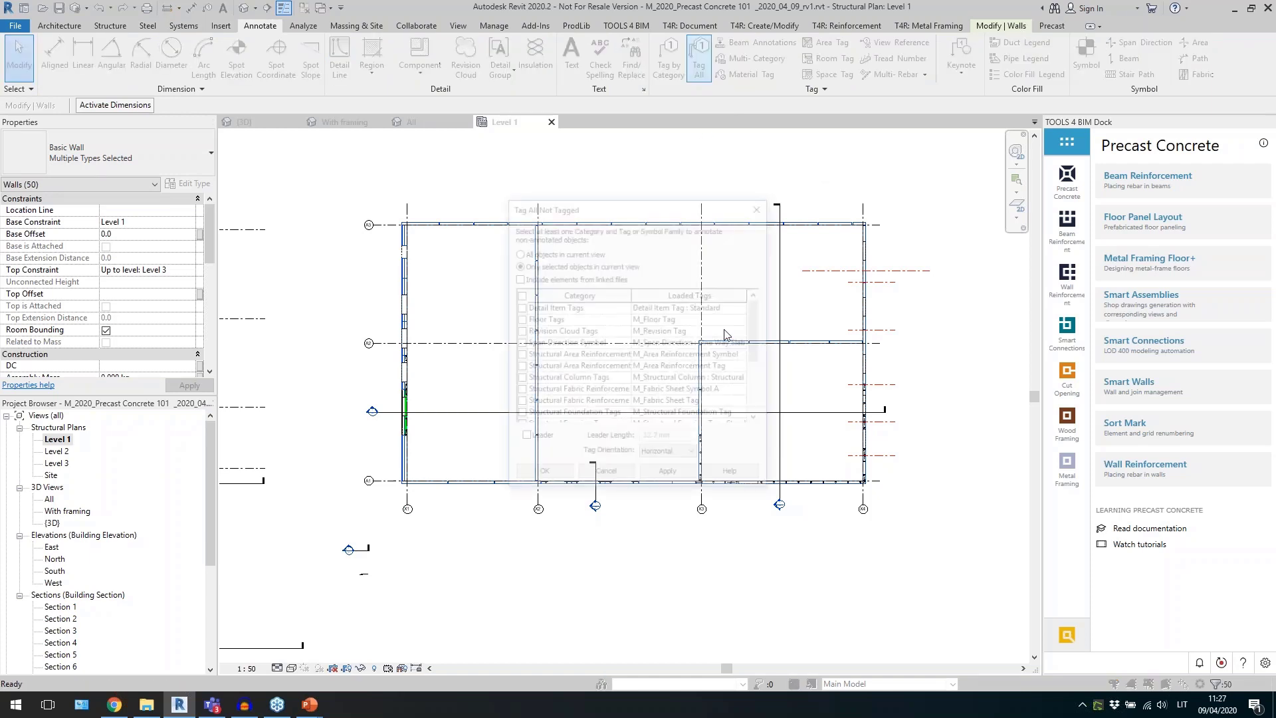
pyautogui.scroll(-3, 616, 368)
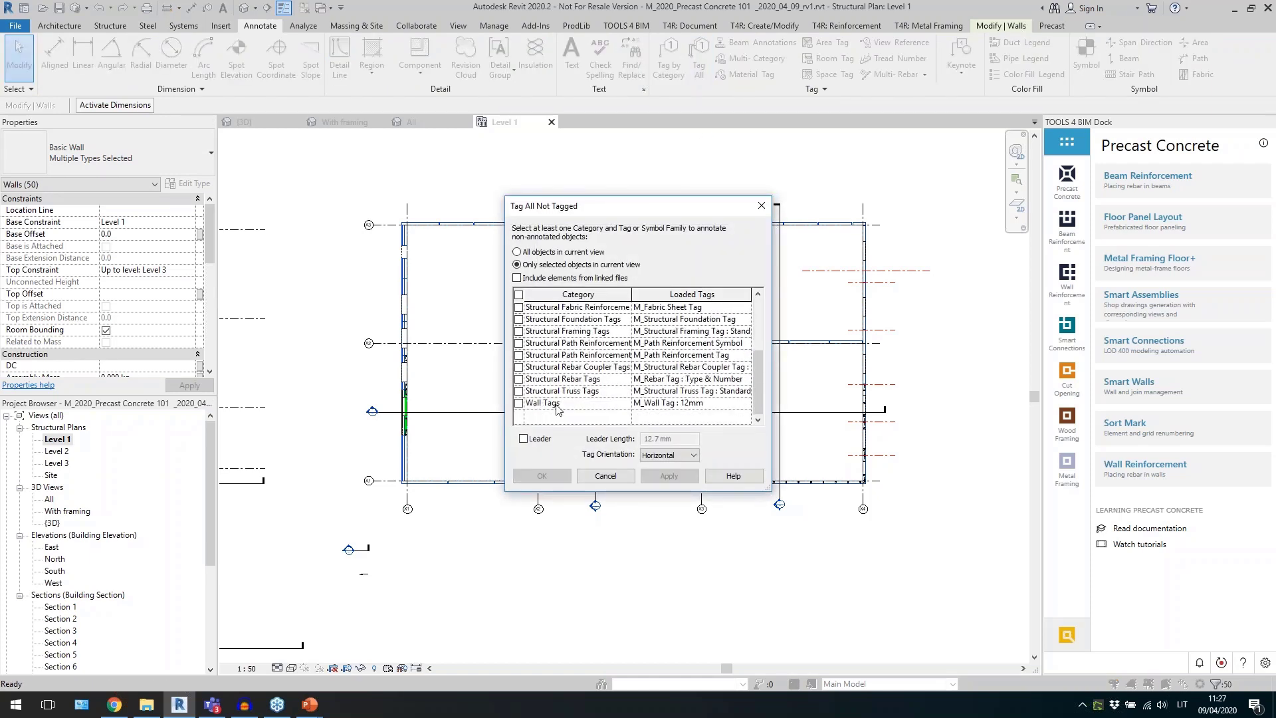
pyautogui.click(519, 403)
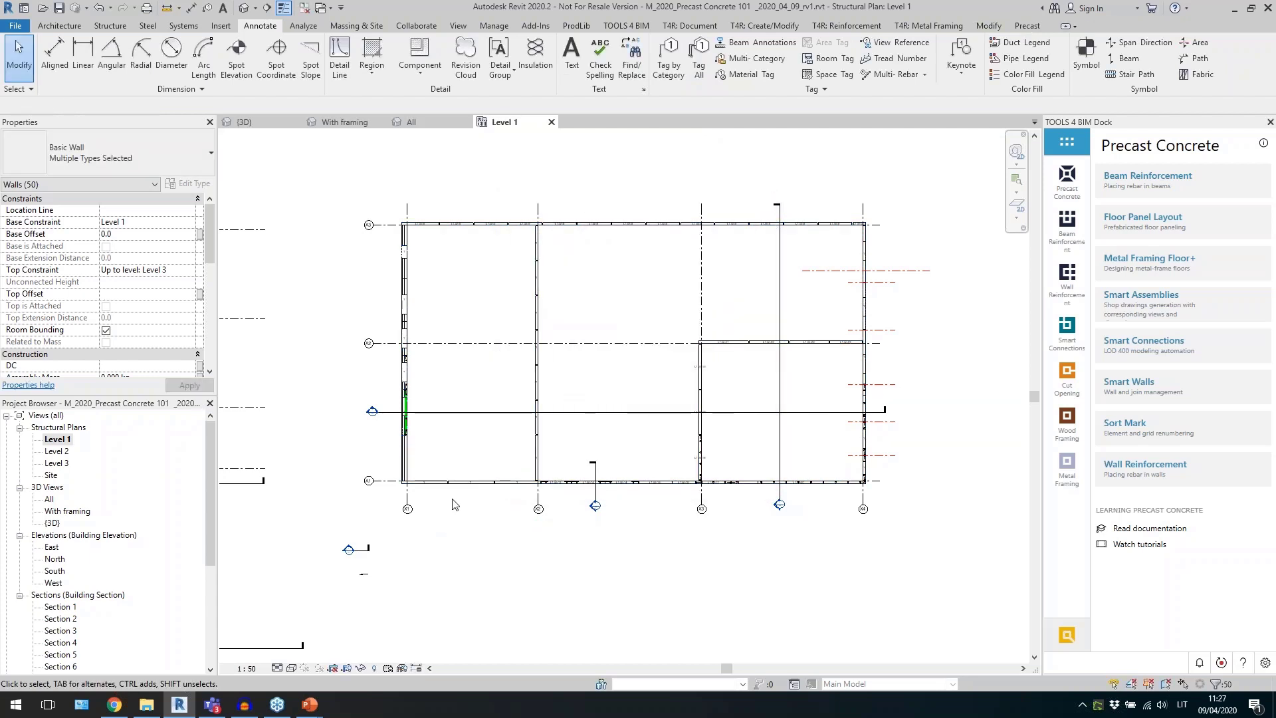
# Select every wall tag visible in the Level 1 view and move them together off the walls, up and to the right.
pyautogui.scroll(3, 452, 504)
pyautogui.click(452, 504)
pyautogui.scroll(4, 366, 452)
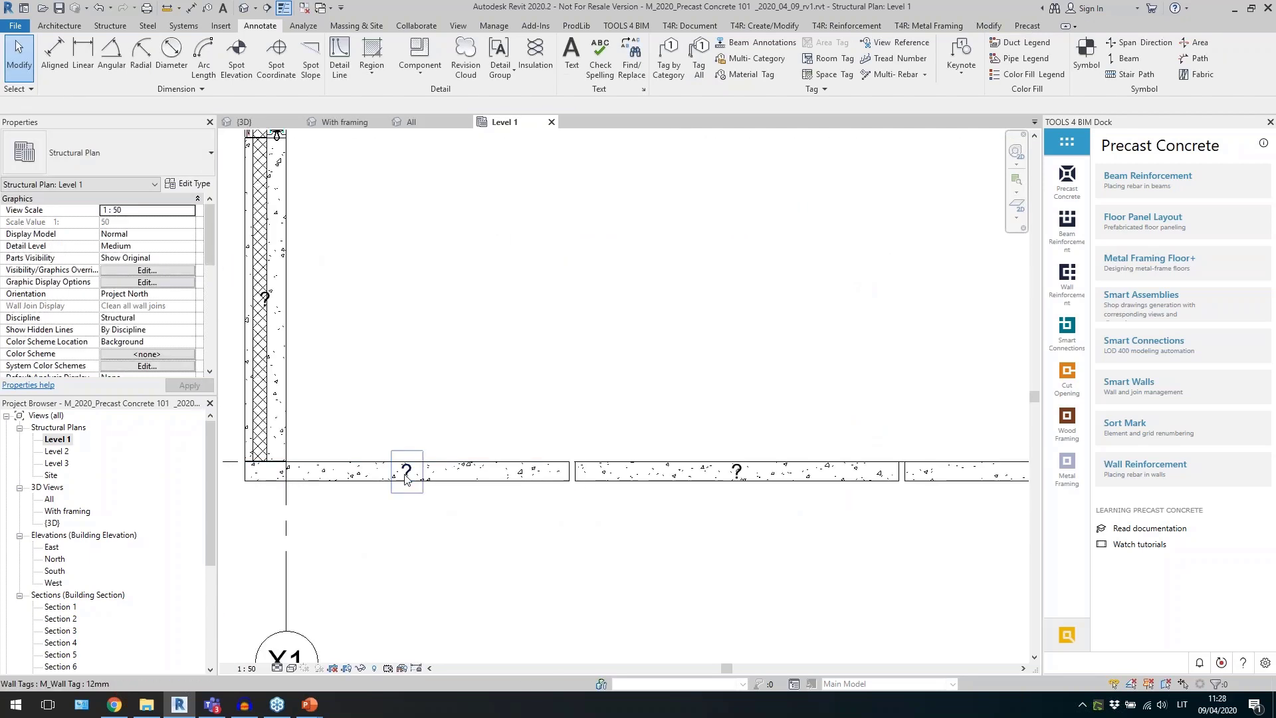
pyautogui.click(406, 474)
pyautogui.rightClick(407, 476)
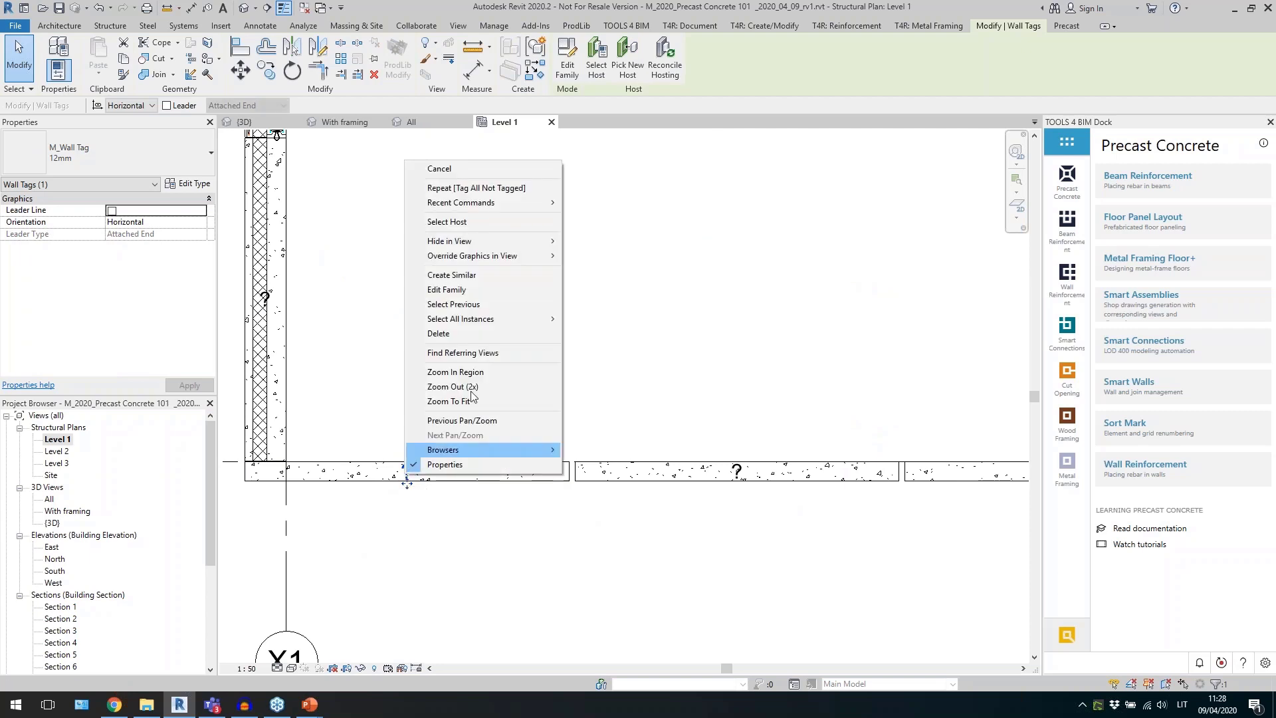
pyautogui.moveTo(510, 320)
pyautogui.click(606, 319)
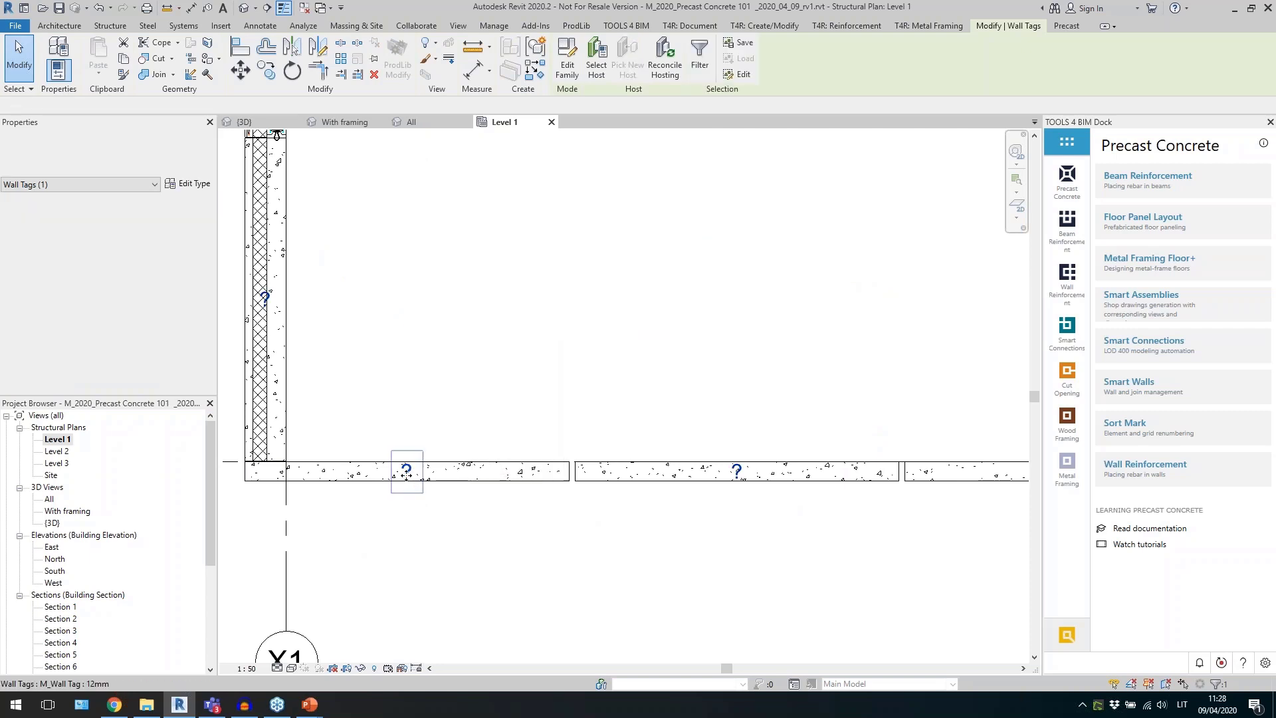
pyautogui.moveTo(408, 468); pyautogui.dragTo(448, 442)
# Select the whole tagged building in plan and filter the selection so that only the Walls category remains.
pyautogui.scroll(-6, 412, 516)
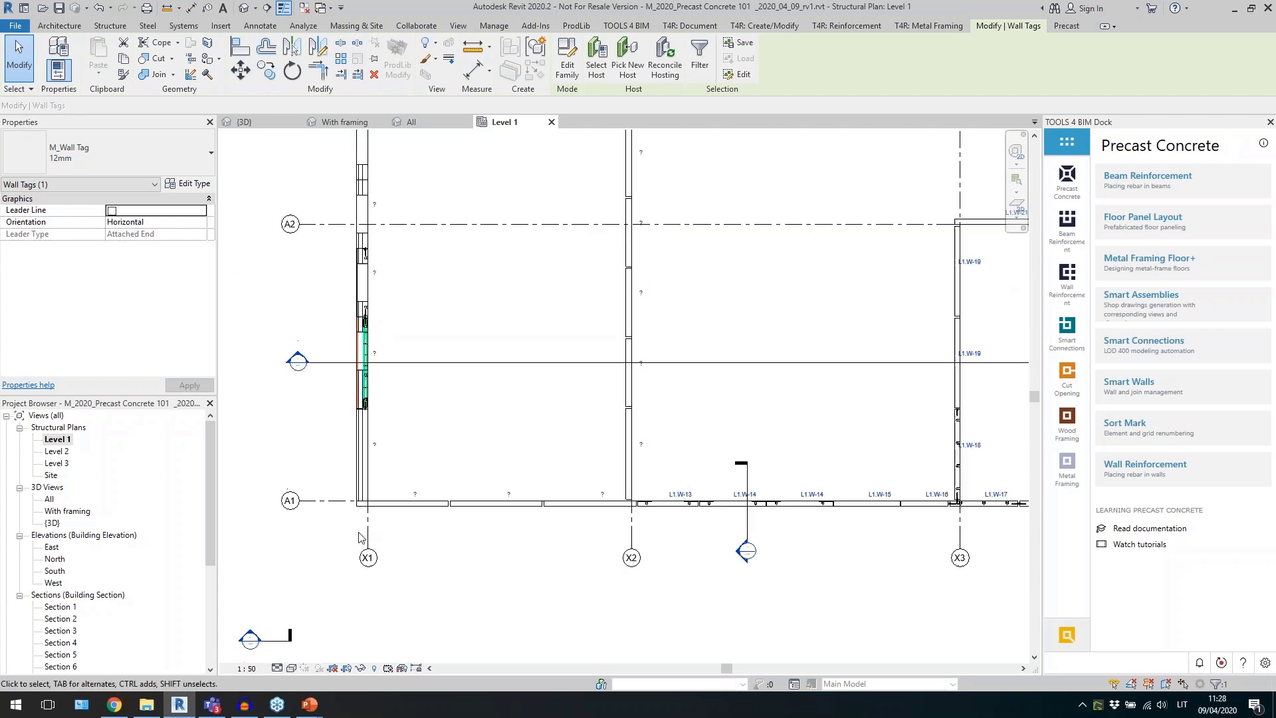
pyautogui.moveTo(350, 248)
pyautogui.mouseDown()
pyautogui.moveTo(372, 313)
pyautogui.moveTo(442, 359)
pyautogui.moveTo(777, 549)
pyautogui.moveTo(835, 537)
pyautogui.mouseUp()
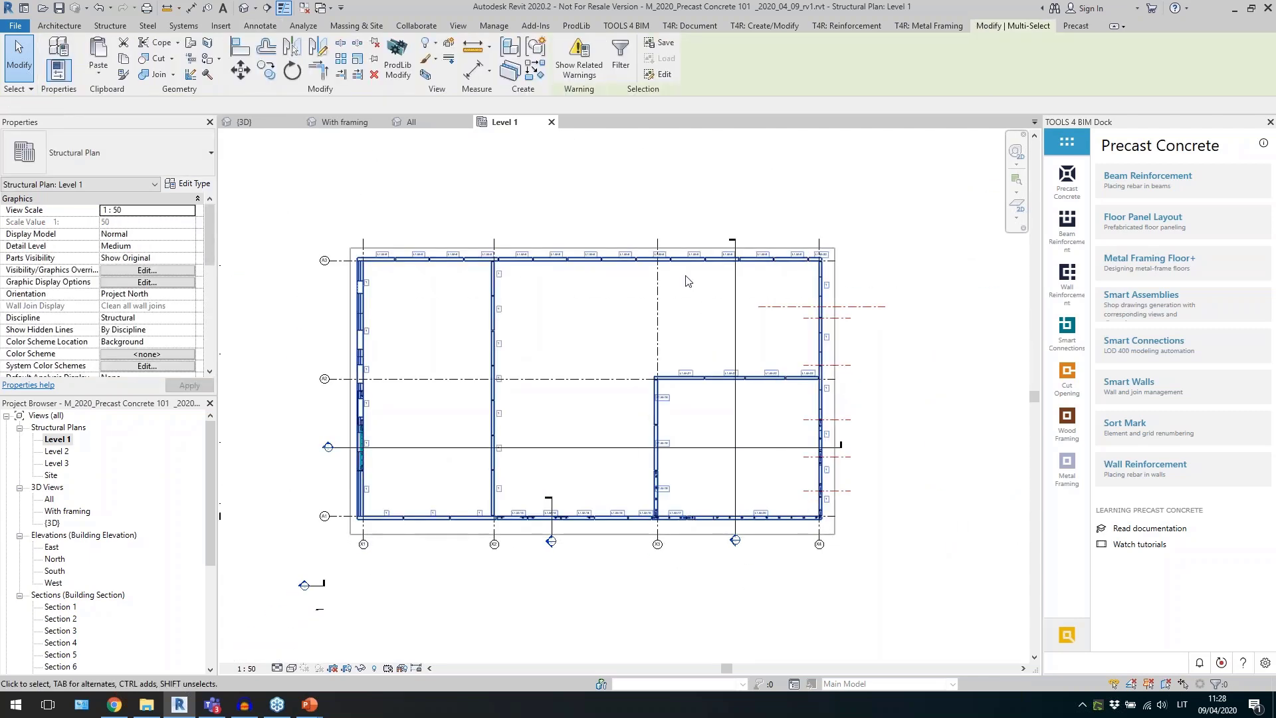
pyautogui.click(620, 56)
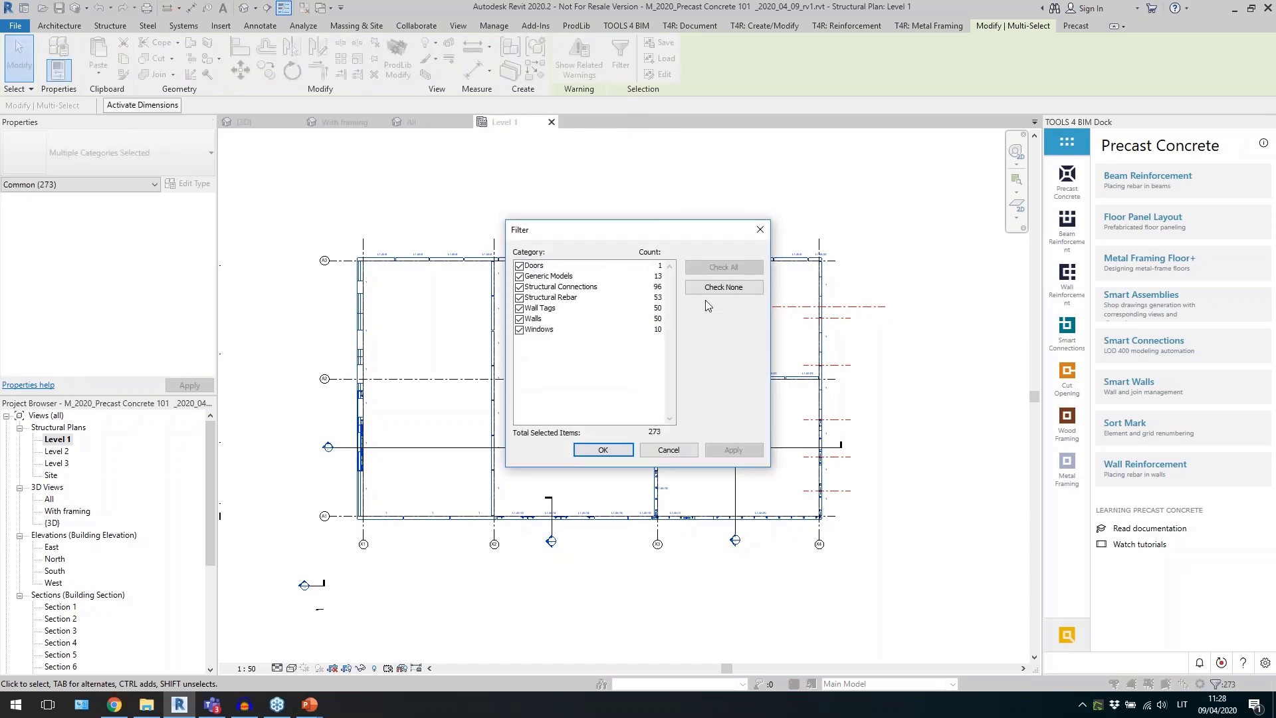
pyautogui.click(723, 287)
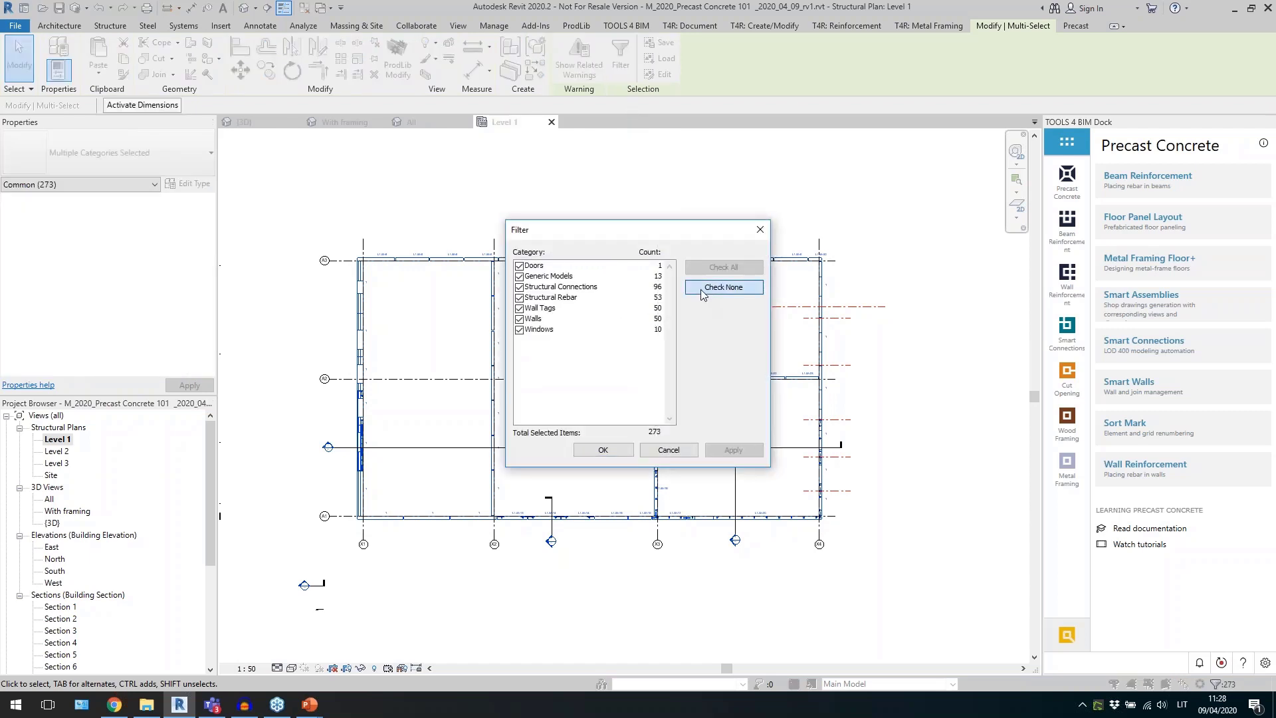
pyautogui.click(519, 318)
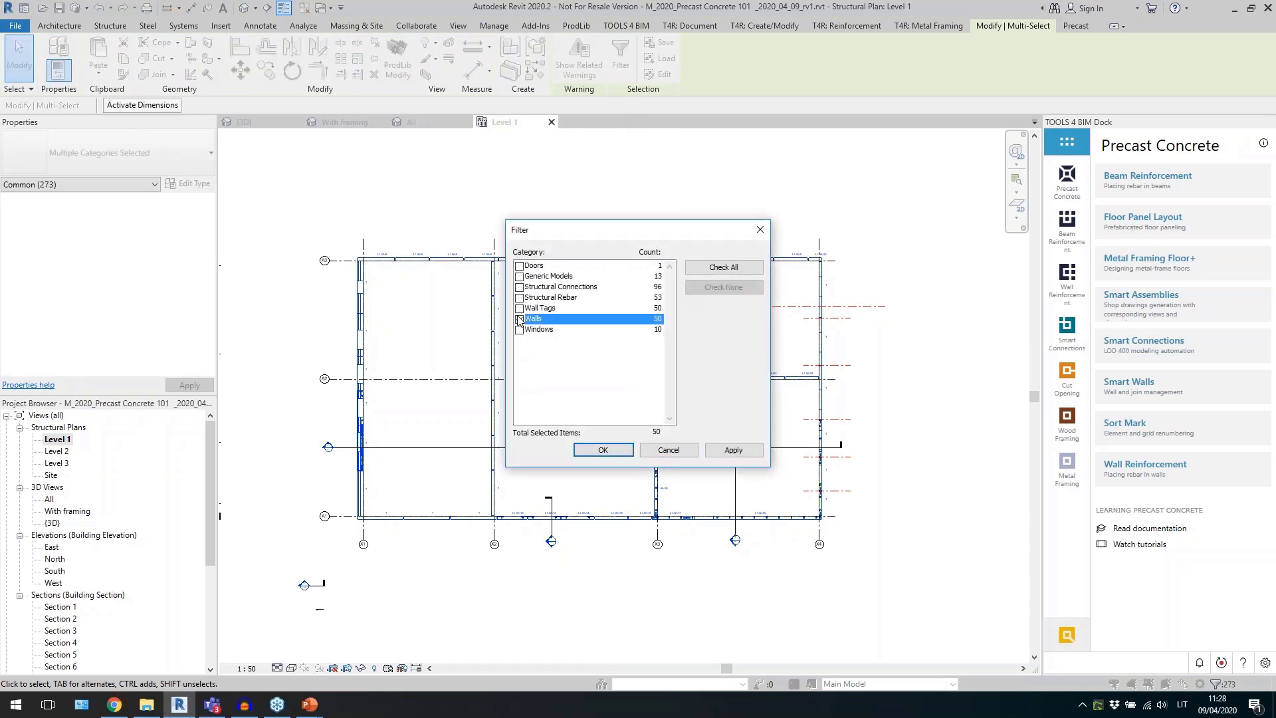
pyautogui.click(588, 451)
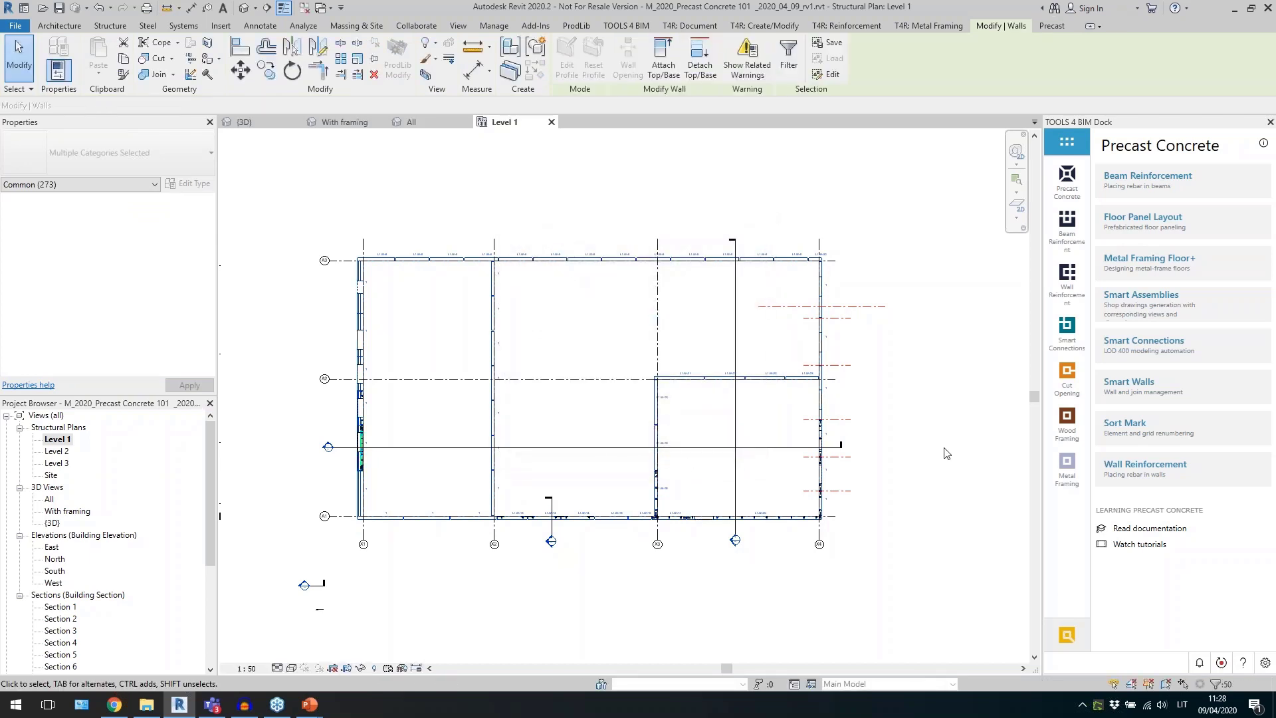
# Start Sort Mark element numbering for the selected walls, with Mark as the parameter that receives the calculated values.
pyautogui.click(1122, 432)
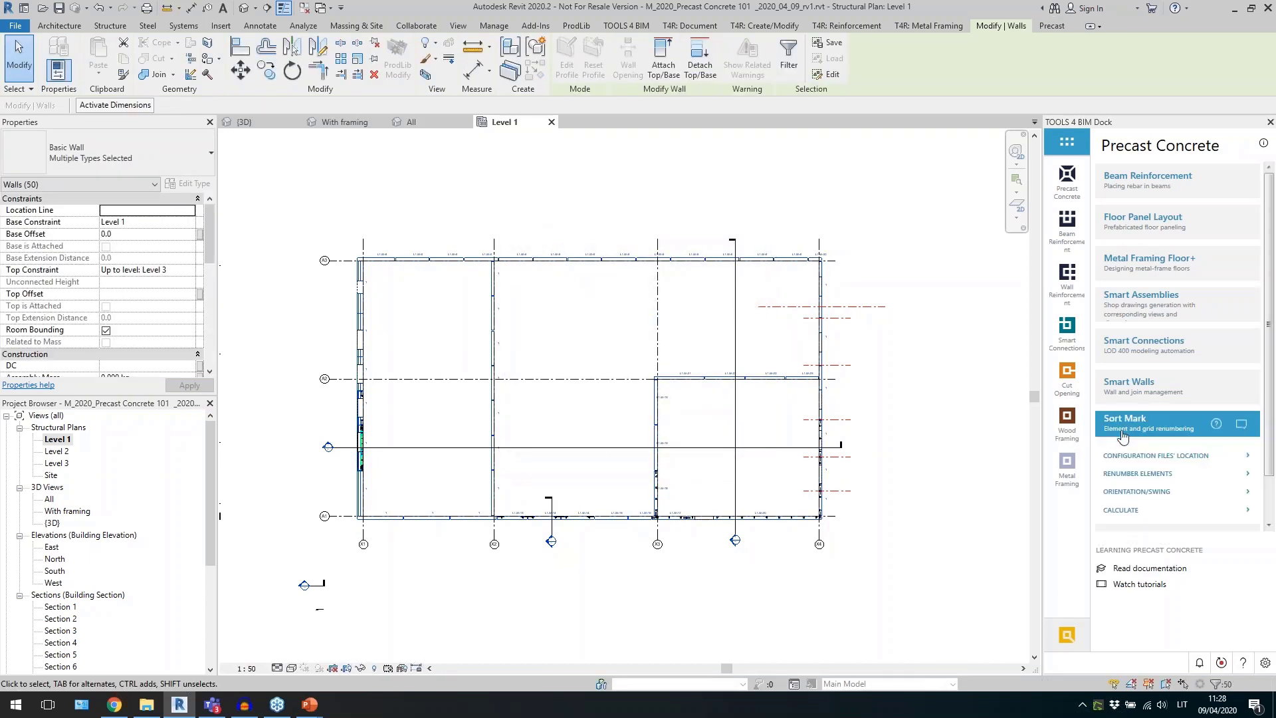
pyautogui.click(1147, 474)
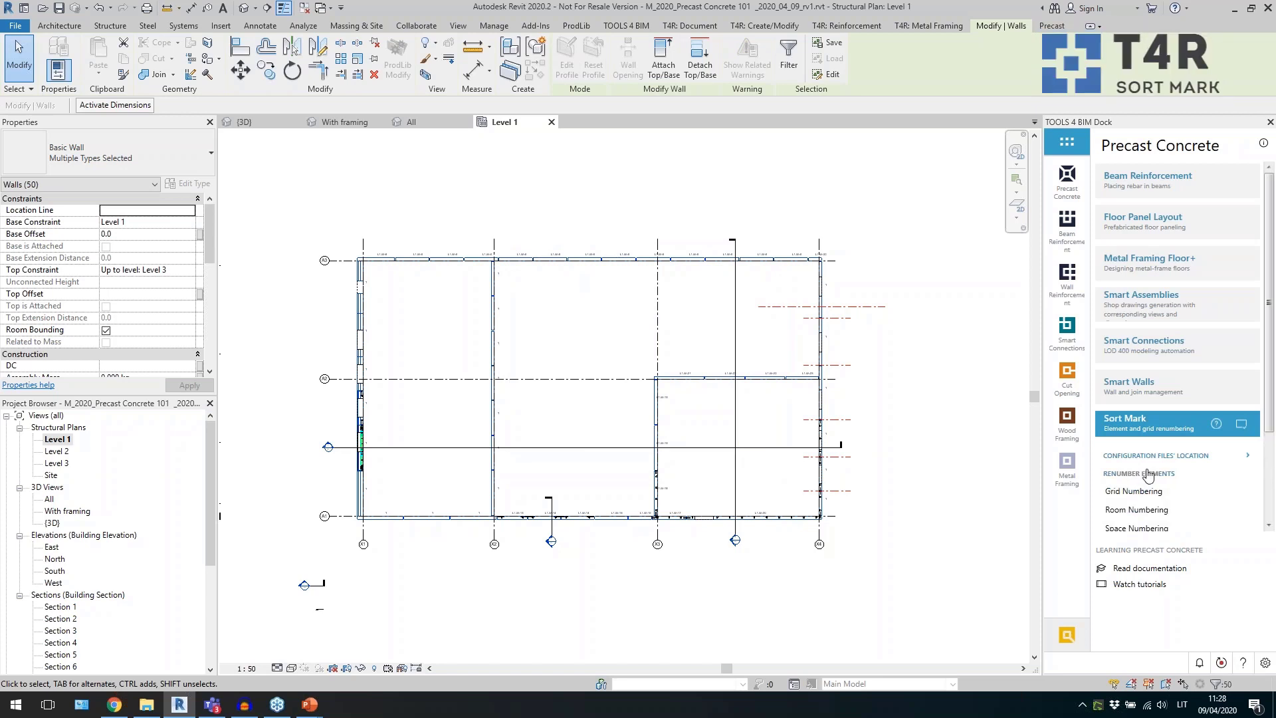
pyautogui.scroll(-3, 1191, 493)
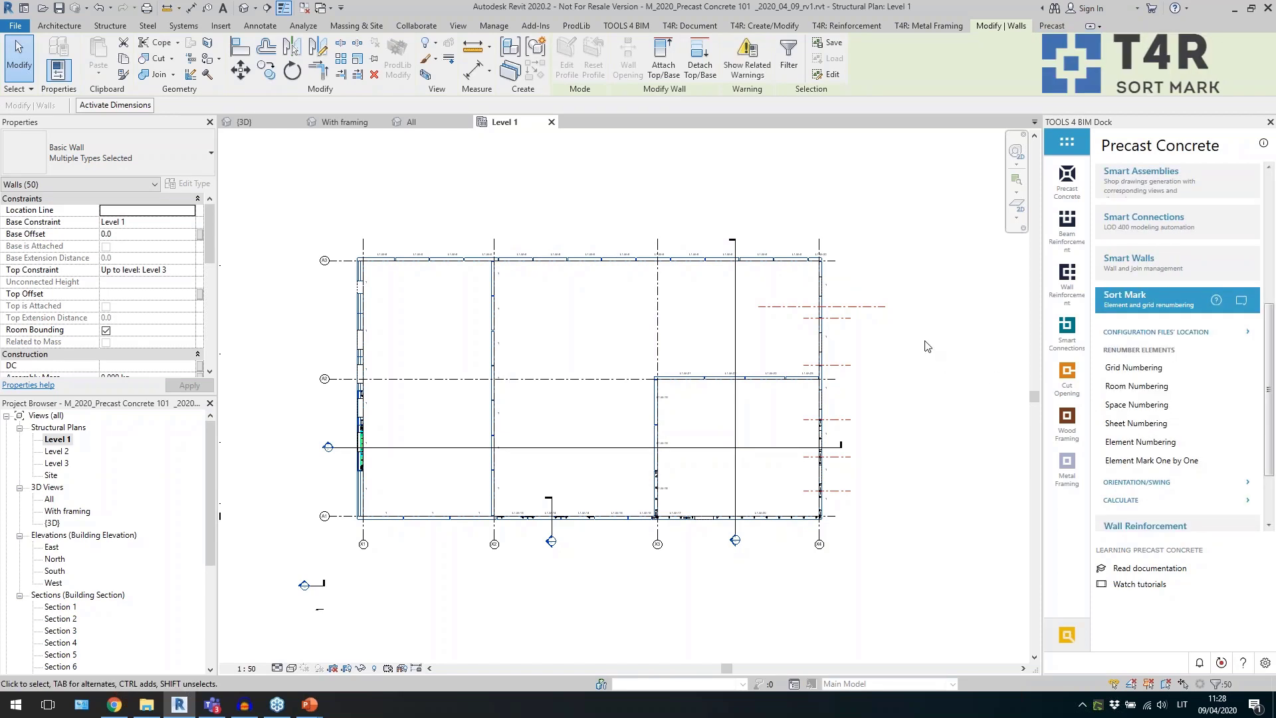
pyautogui.click(1121, 439)
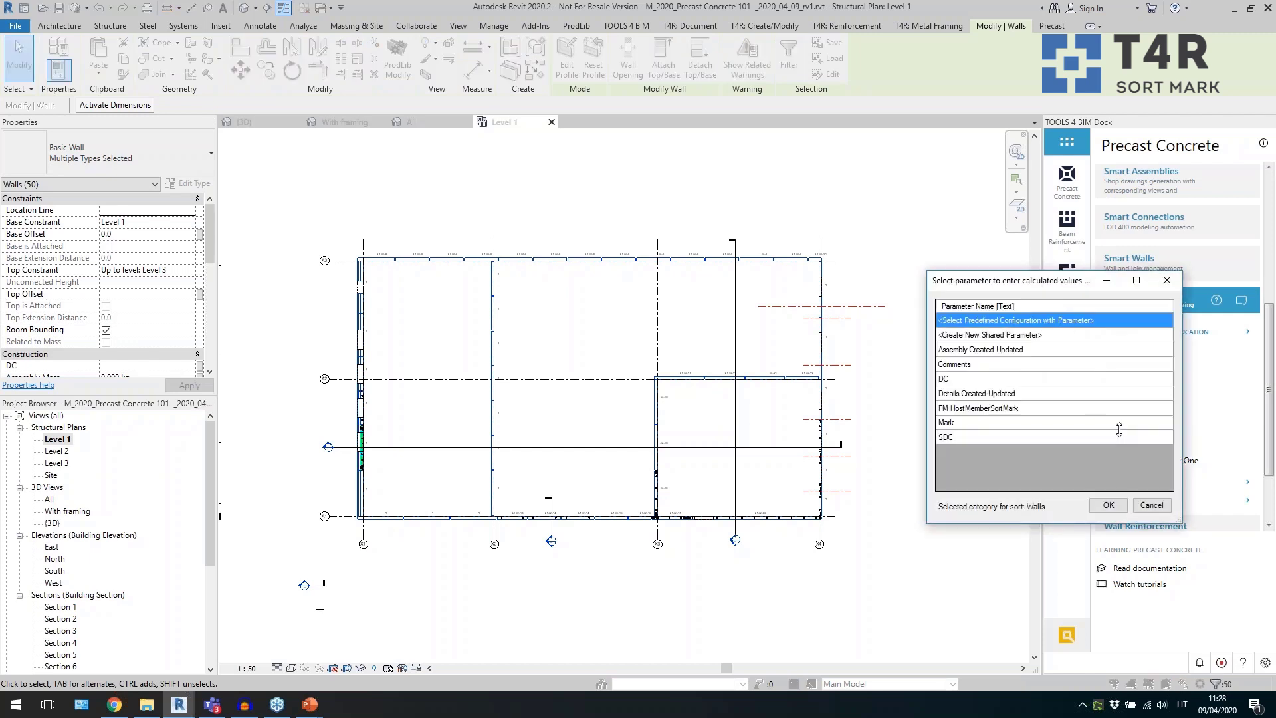
pyautogui.click(991, 426)
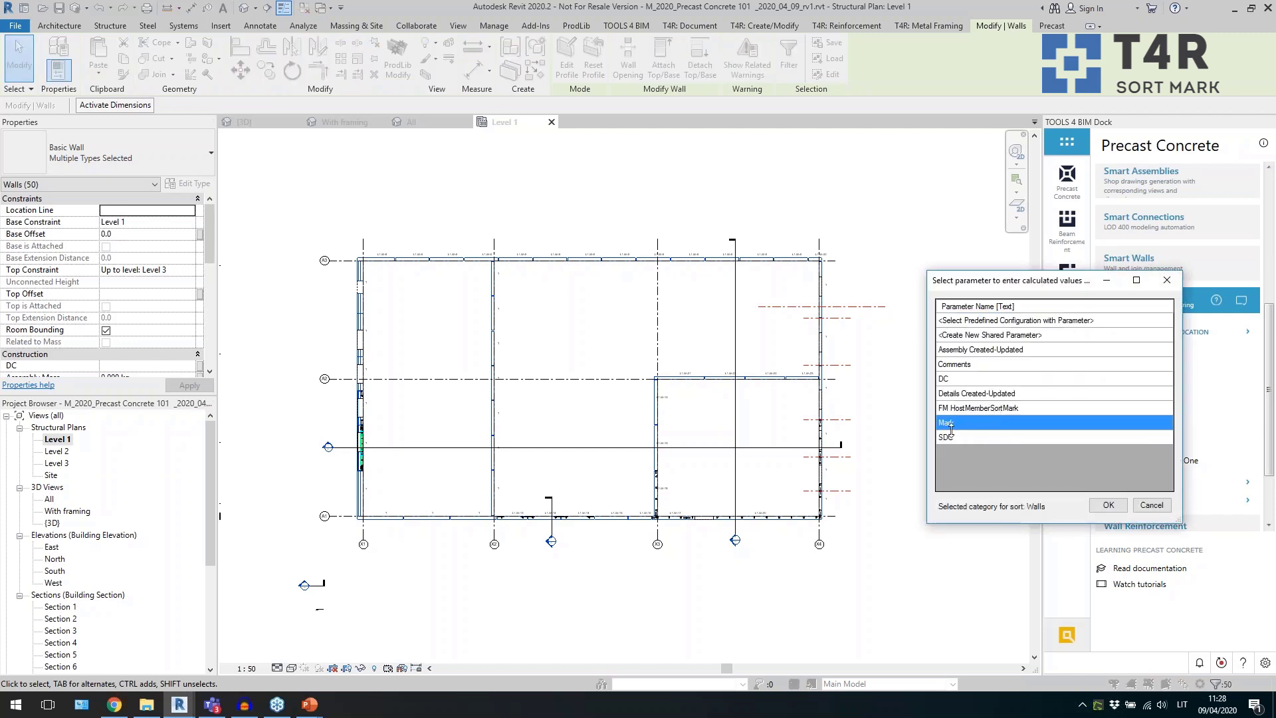
pyautogui.click(1106, 504)
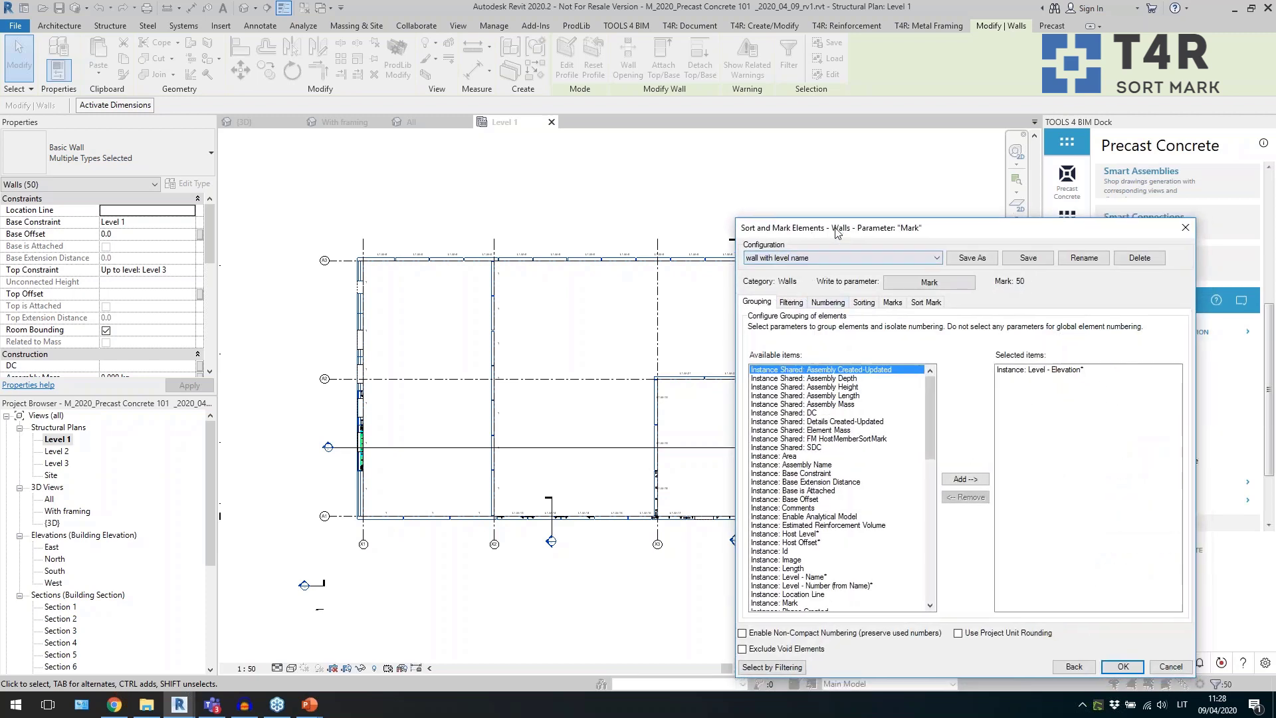
# Review the filtering, numbering, sorting and mark composition settings of the "wall with level name" configuration.
pyautogui.click(756, 284)
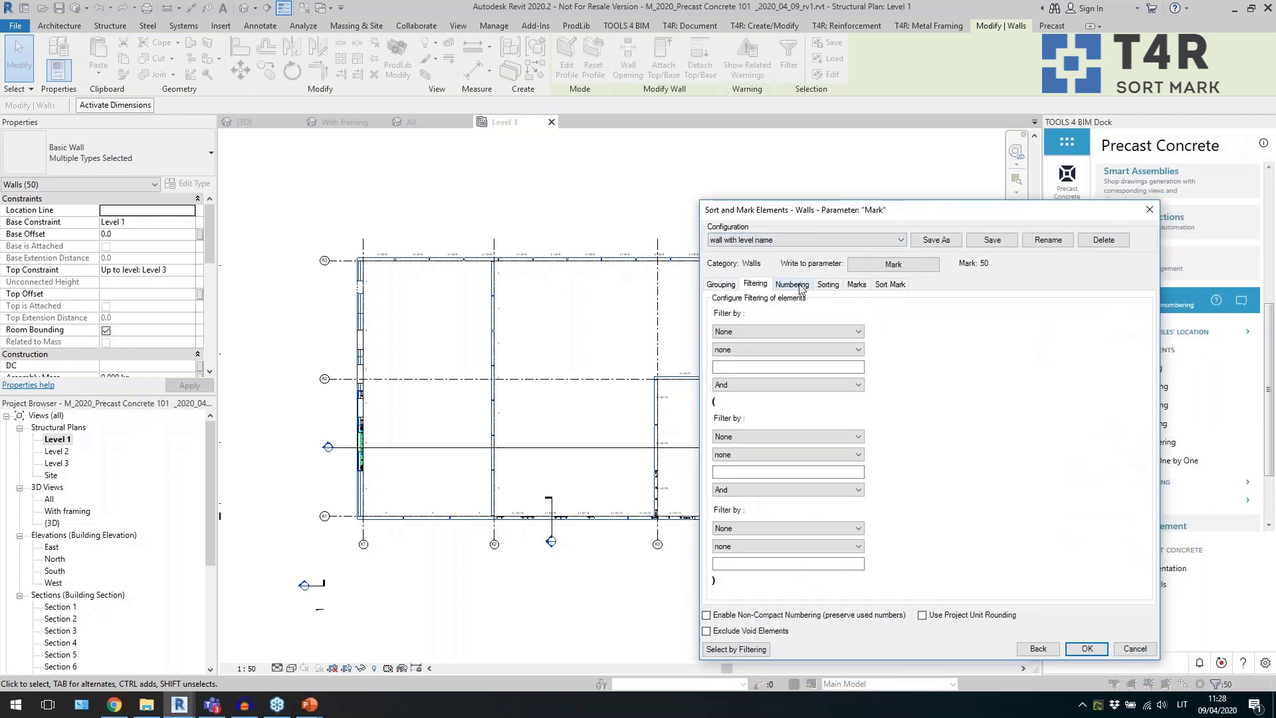
pyautogui.click(793, 284)
pyautogui.click(999, 352)
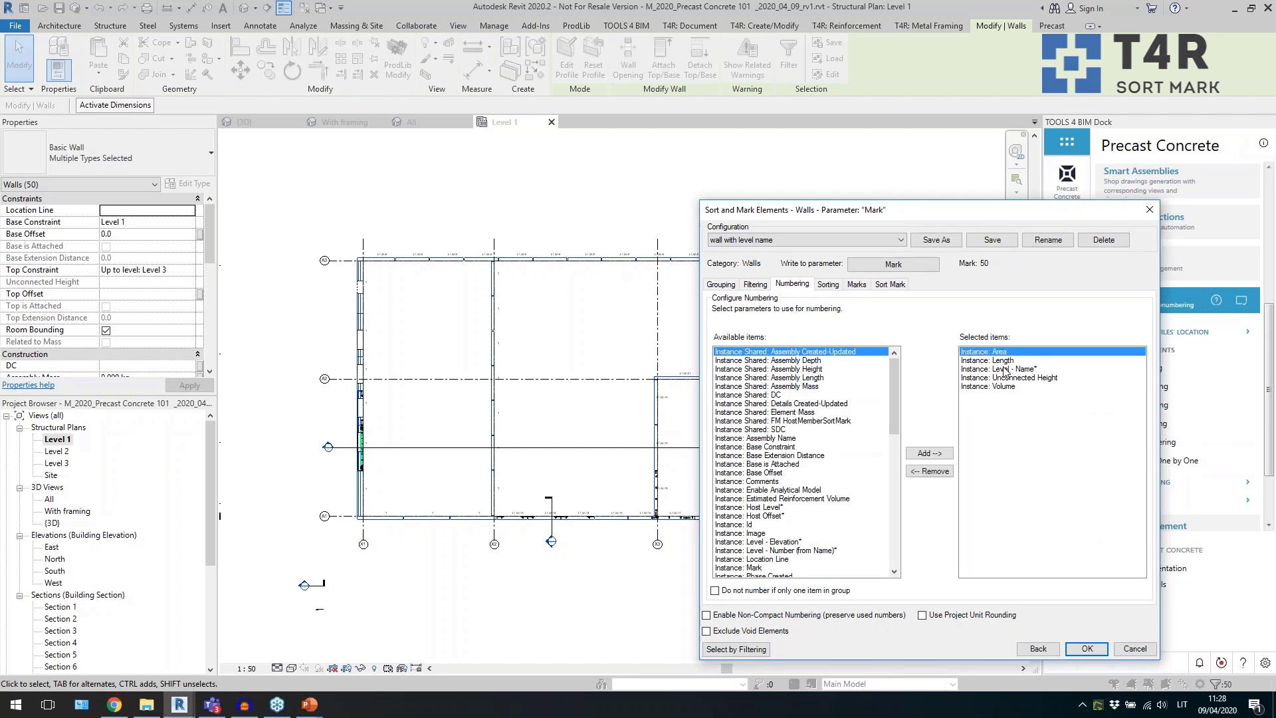
pyautogui.click(1002, 370)
pyautogui.click(1007, 386)
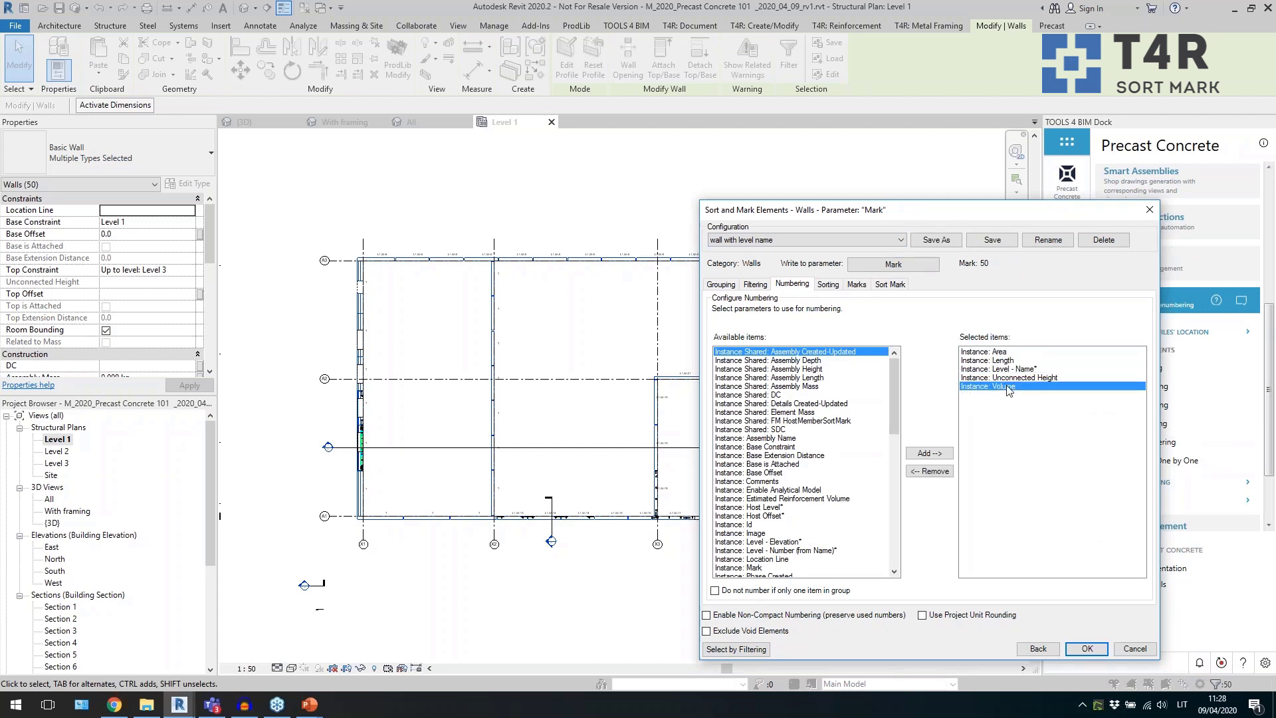
pyautogui.click(828, 284)
pyautogui.click(890, 285)
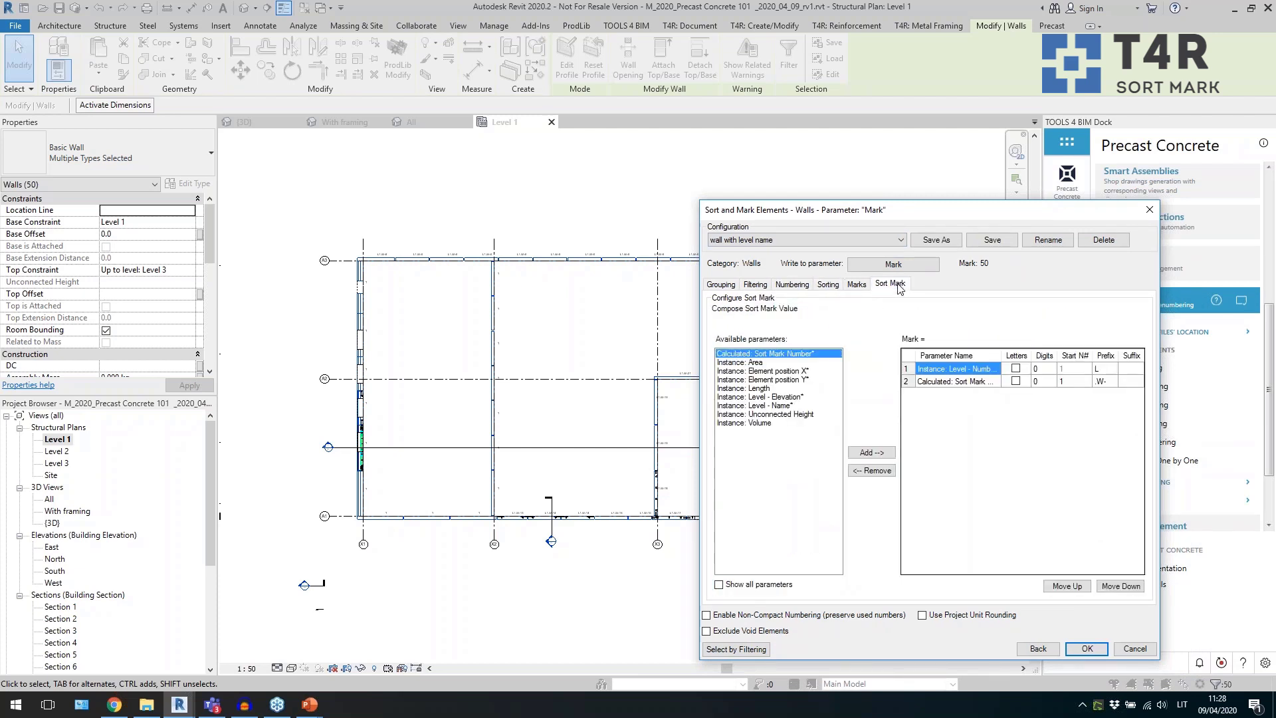
pyautogui.click(1109, 382)
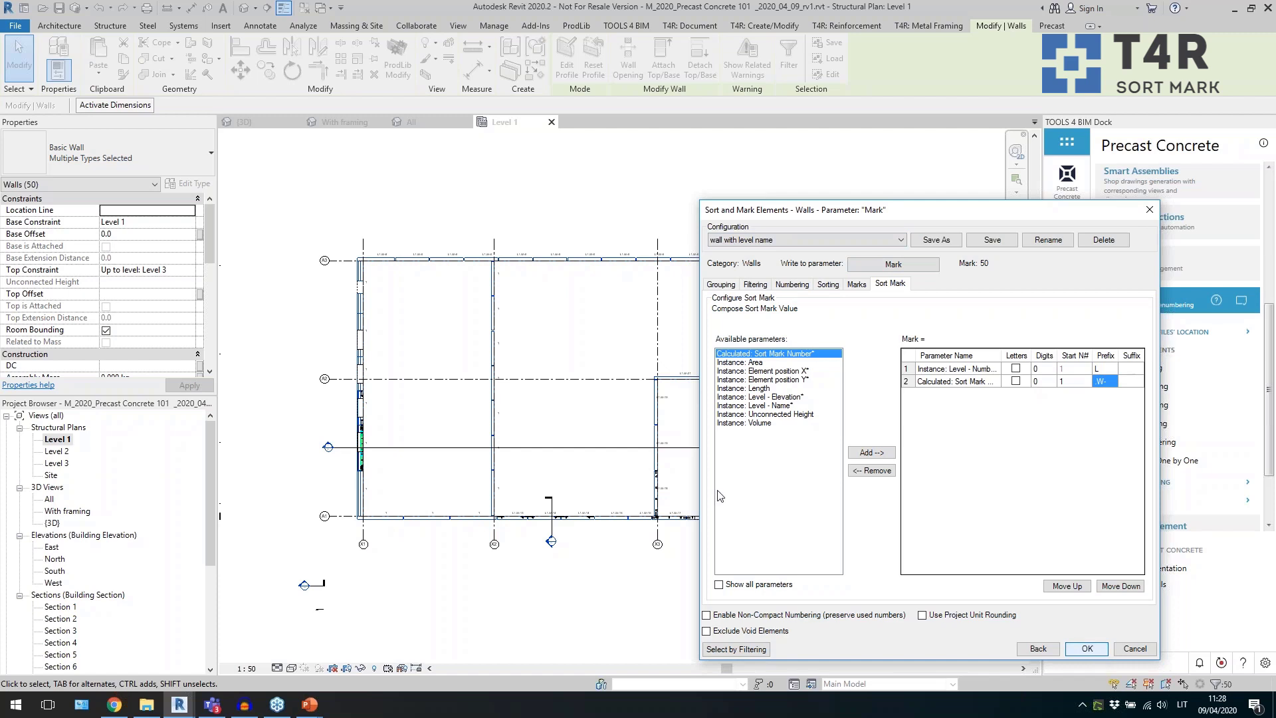
# Run the wall numbering with the "wall with level name" configuration, accept the duplicate Mark warnings and clear the selection.
pyautogui.press('Return')
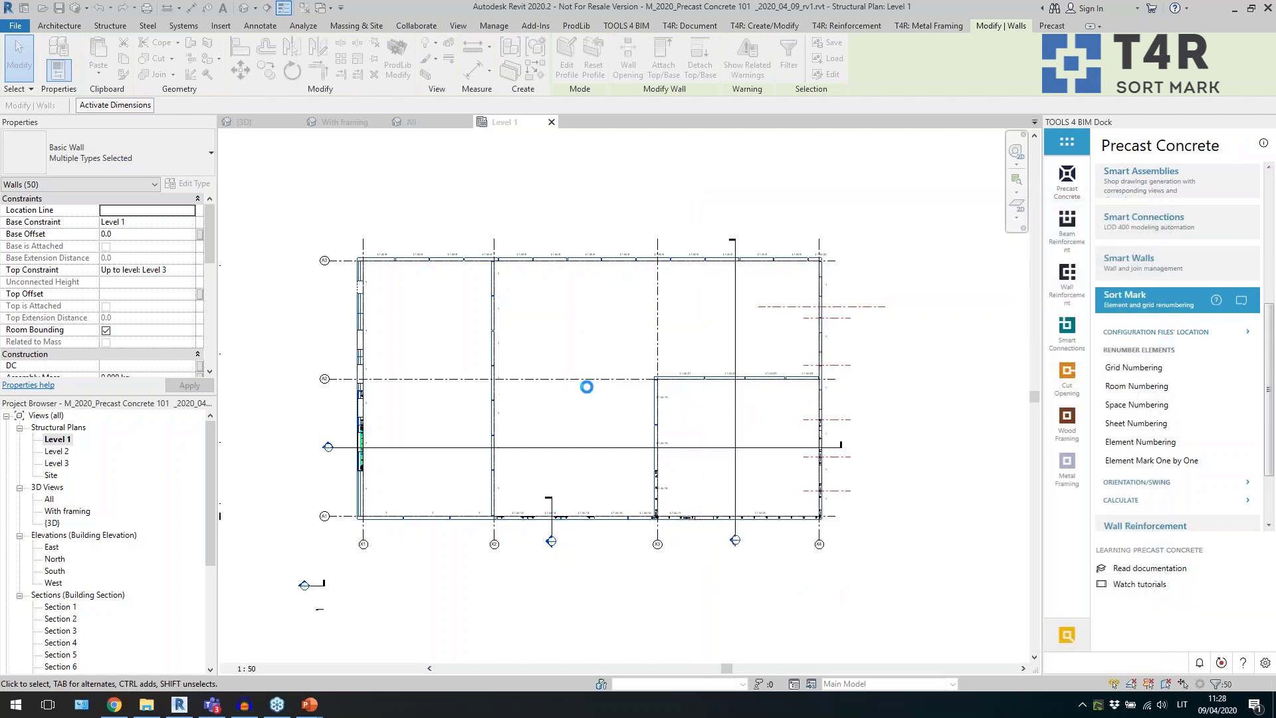
pyautogui.click(716, 378)
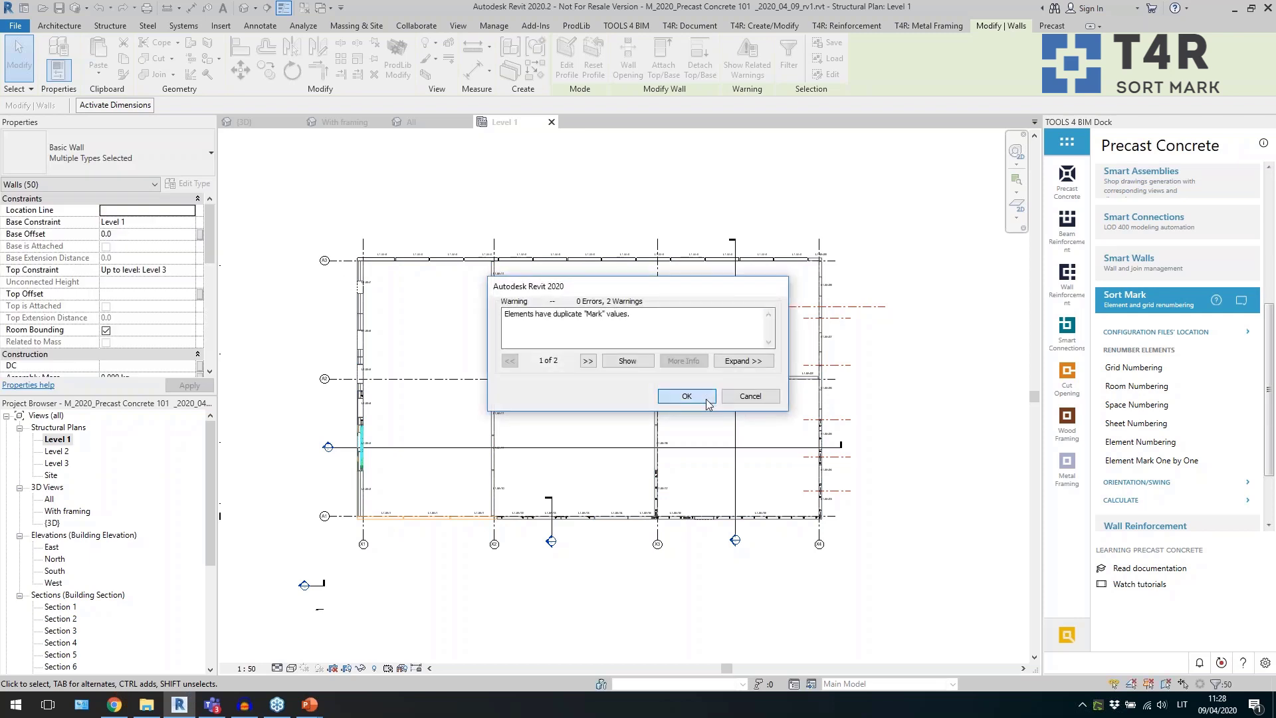
pyautogui.click(688, 399)
pyautogui.click(301, 497)
# Examine the new marks in the wall tags along grids A1, X1, A3 and X2 of the Level 1 plan.
pyautogui.scroll(3, 300, 498)
pyautogui.scroll(2, 361, 539)
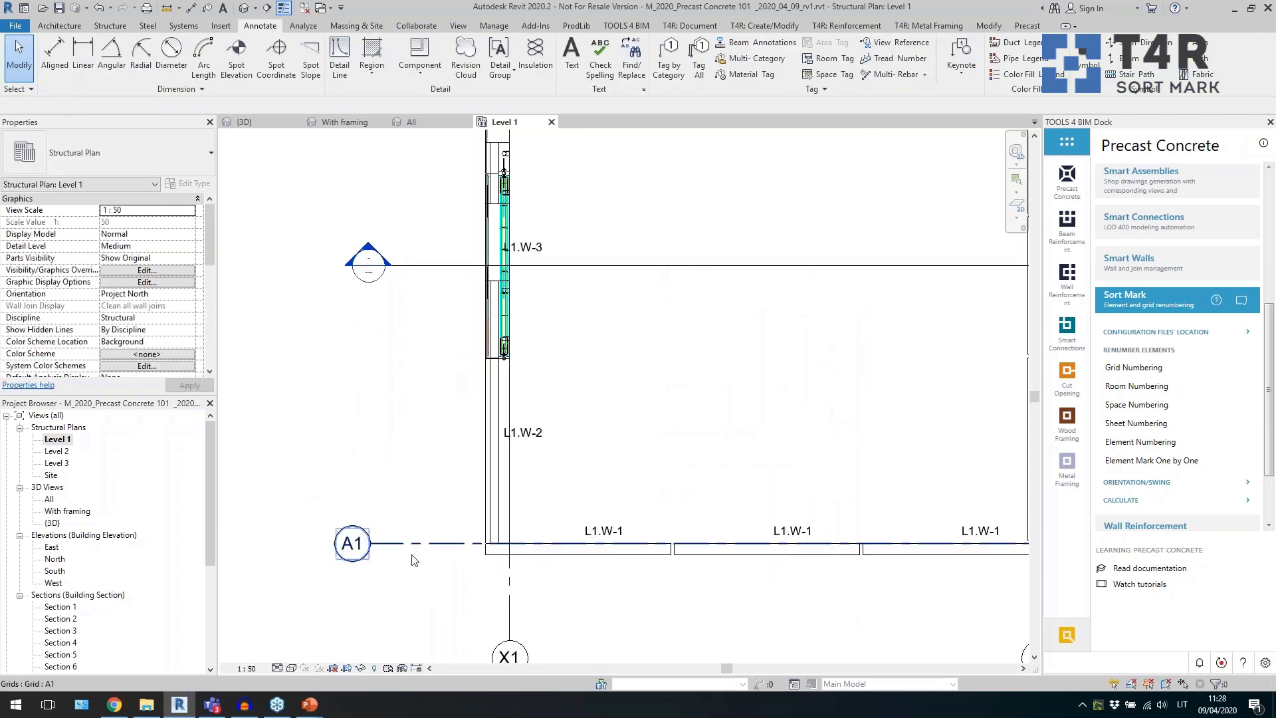
pyautogui.moveTo(555, 222)
pyautogui.mouseDown(button='middle')
pyautogui.moveTo(619, 443)
pyautogui.moveTo(572, 516)
pyautogui.mouseUp(button='middle')
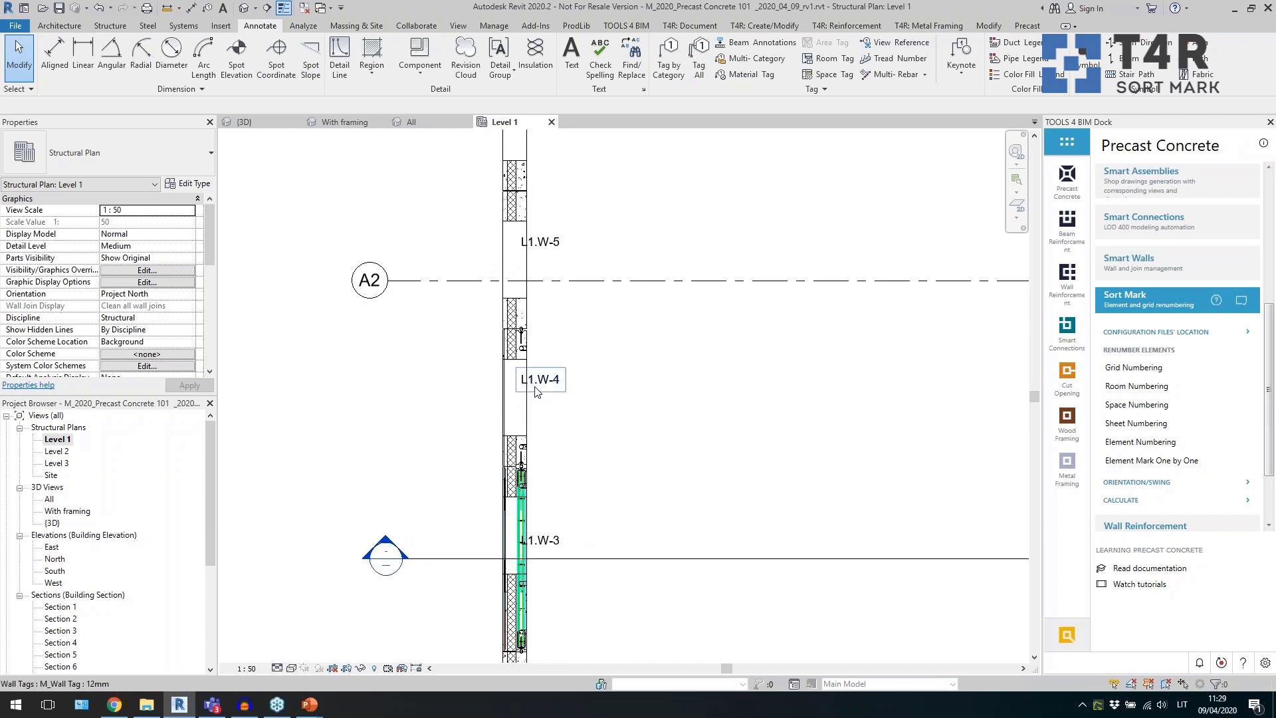
pyautogui.scroll(-2, 454, 523)
pyautogui.moveTo(598, 276); pyautogui.dragTo(584, 570, button='middle')
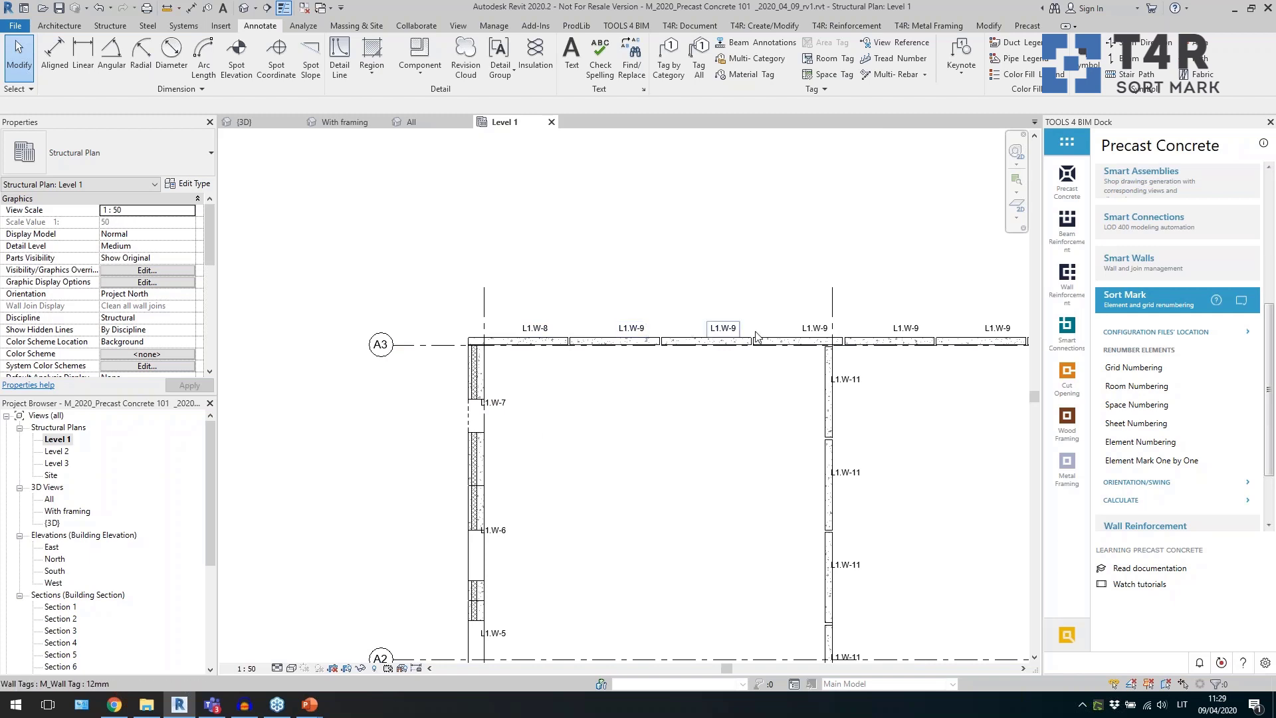
pyautogui.scroll(-4, 531, 281)
pyautogui.scroll(-3, 532, 278)
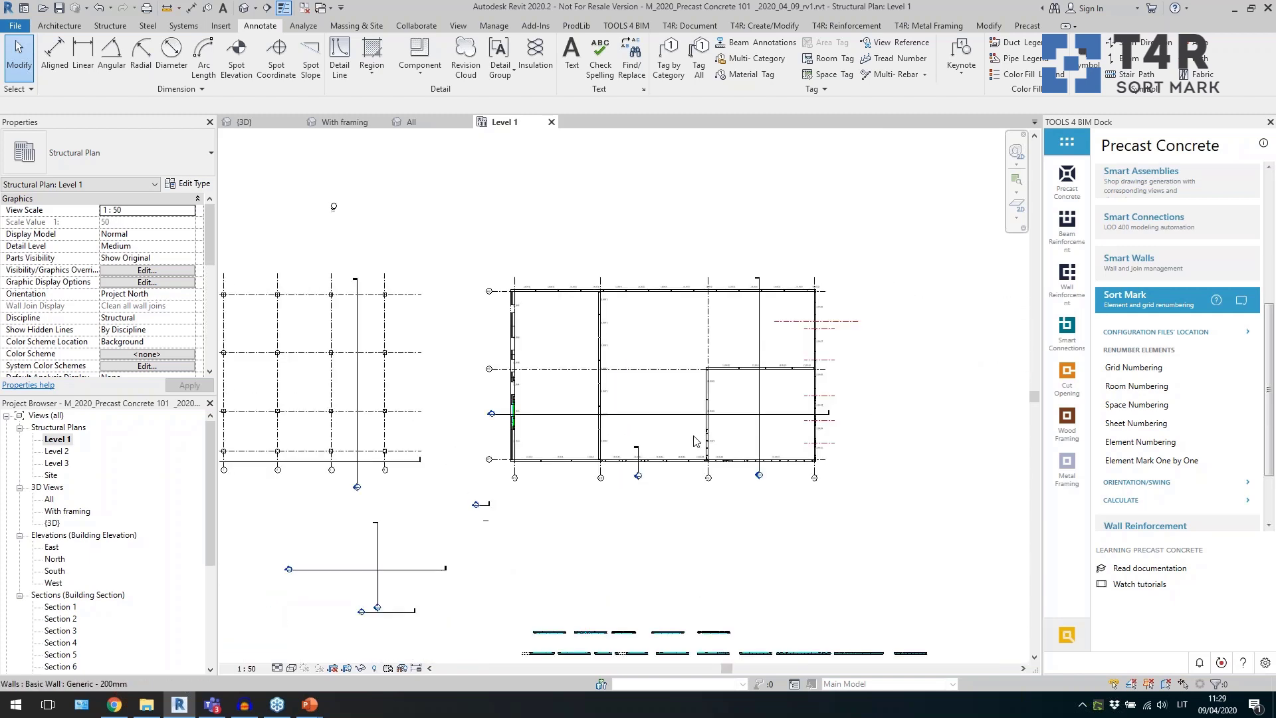
pyautogui.scroll(2, 640, 418)
# Open the default 3D view of the whole building and close all inactive views.
pyautogui.click(245, 10)
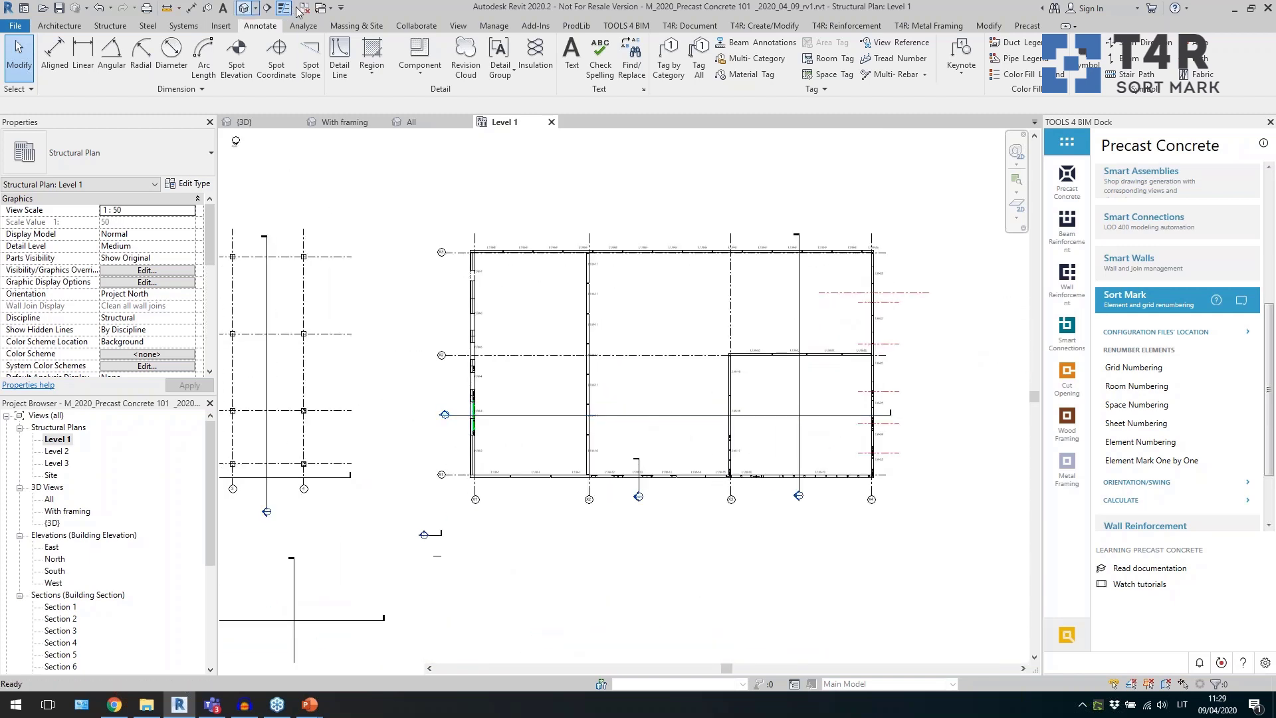
pyautogui.click(305, 9)
pyautogui.keyDown('shift'); pyautogui.moveTo(822, 443); pyautogui.dragTo(748, 540, button='middle'); pyautogui.keyUp('shift')
# Switch from Sort Mark to Smart Assemblies and open its Shop Drawing Configurations (SDC).
pyautogui.click(1135, 303)
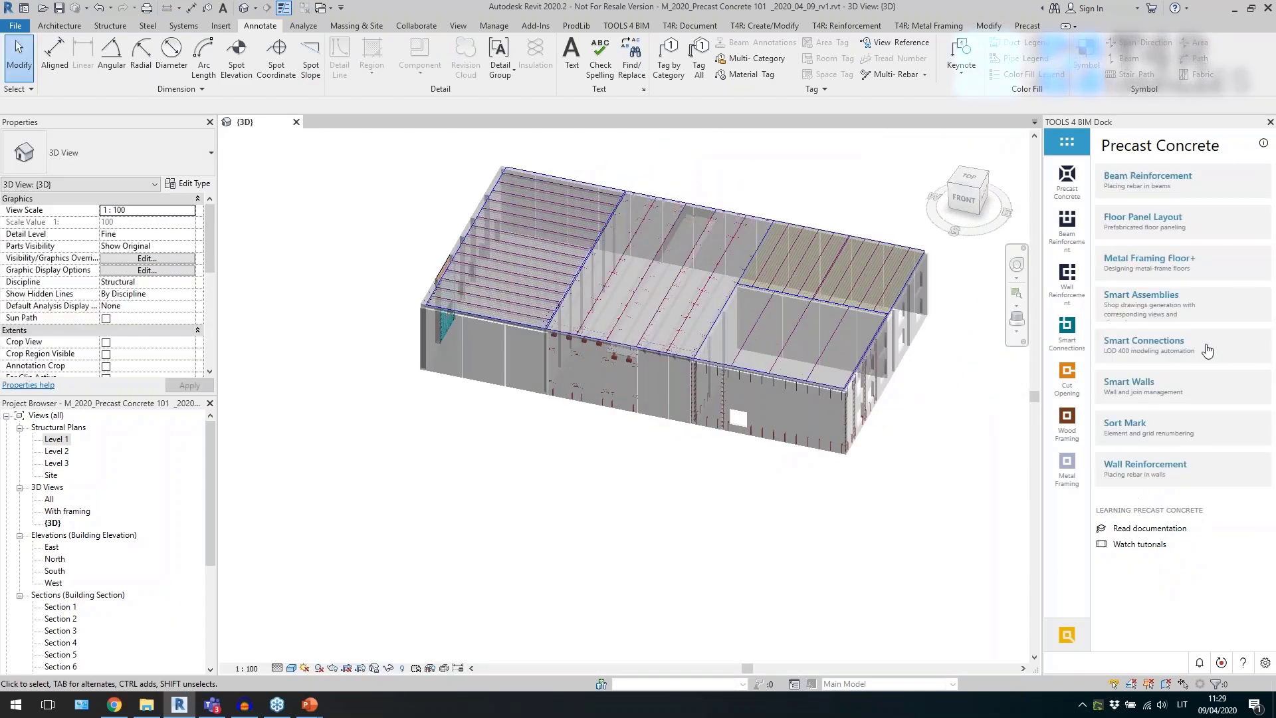
pyautogui.click(1156, 307)
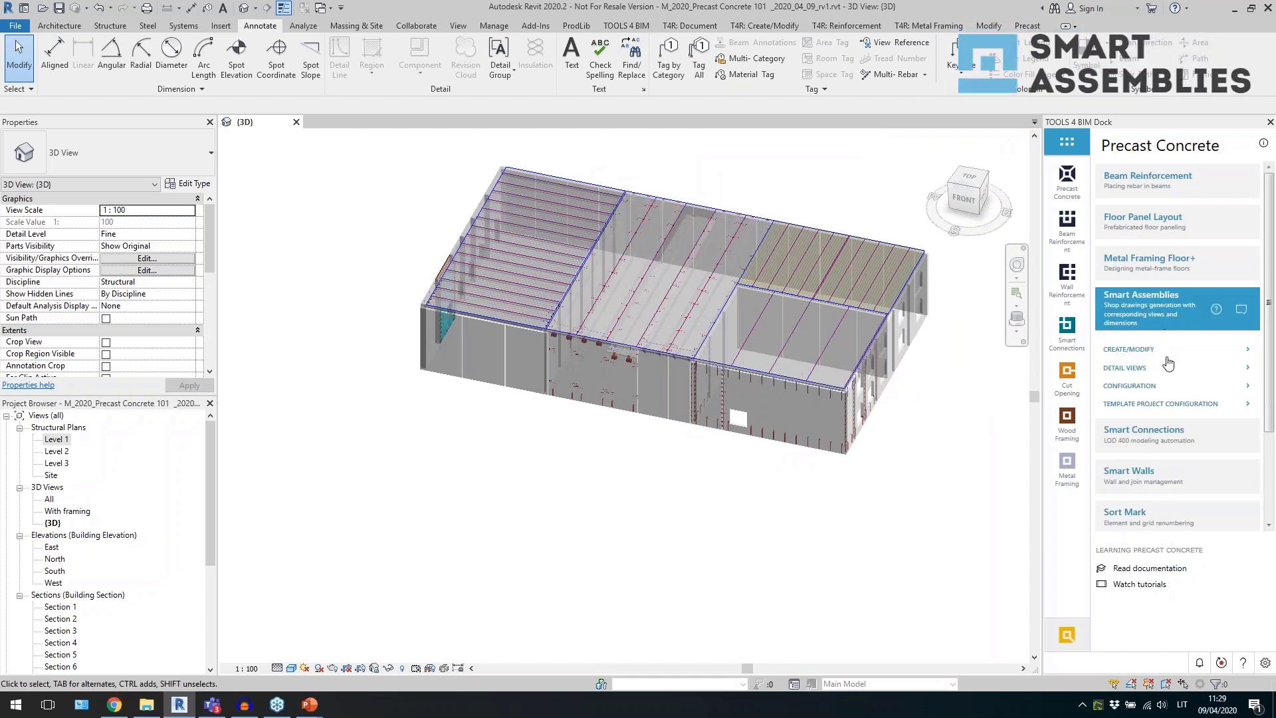
pyautogui.click(1152, 388)
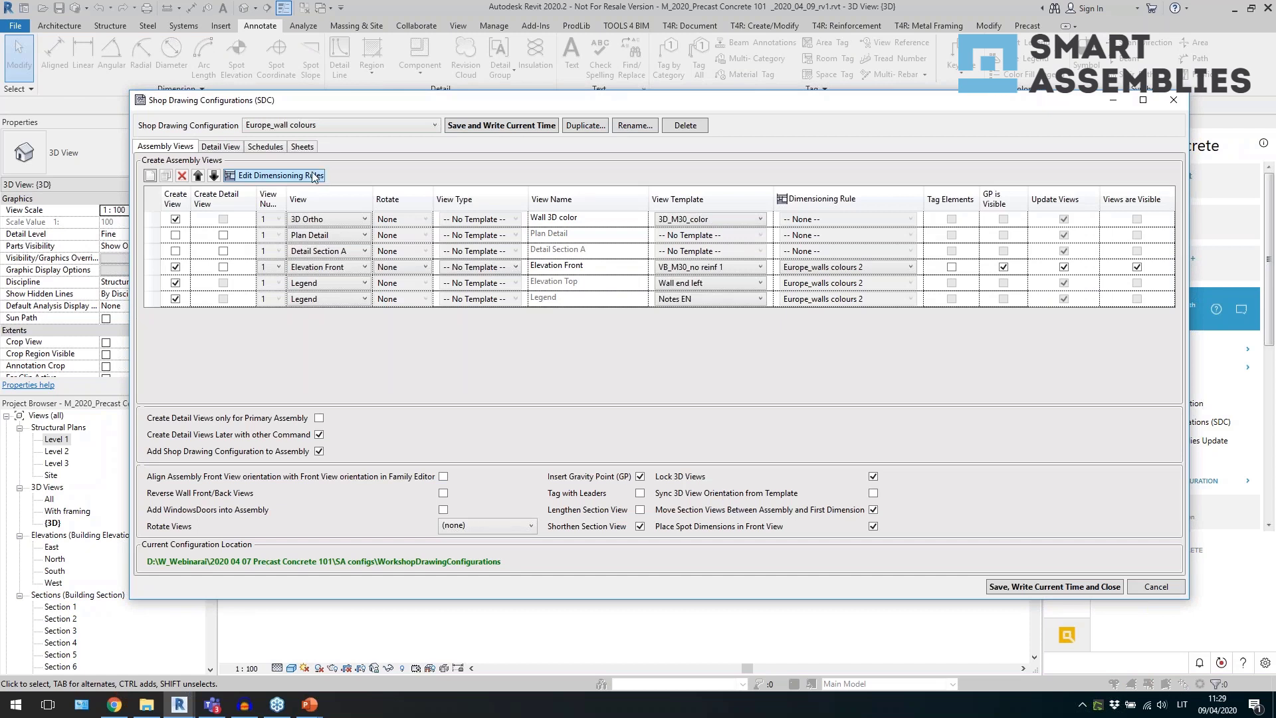
# Look through the view types, names and templates of the Europe_wall colours configuration and open the Dimensioning Rules editor.
pyautogui.click(347, 291)
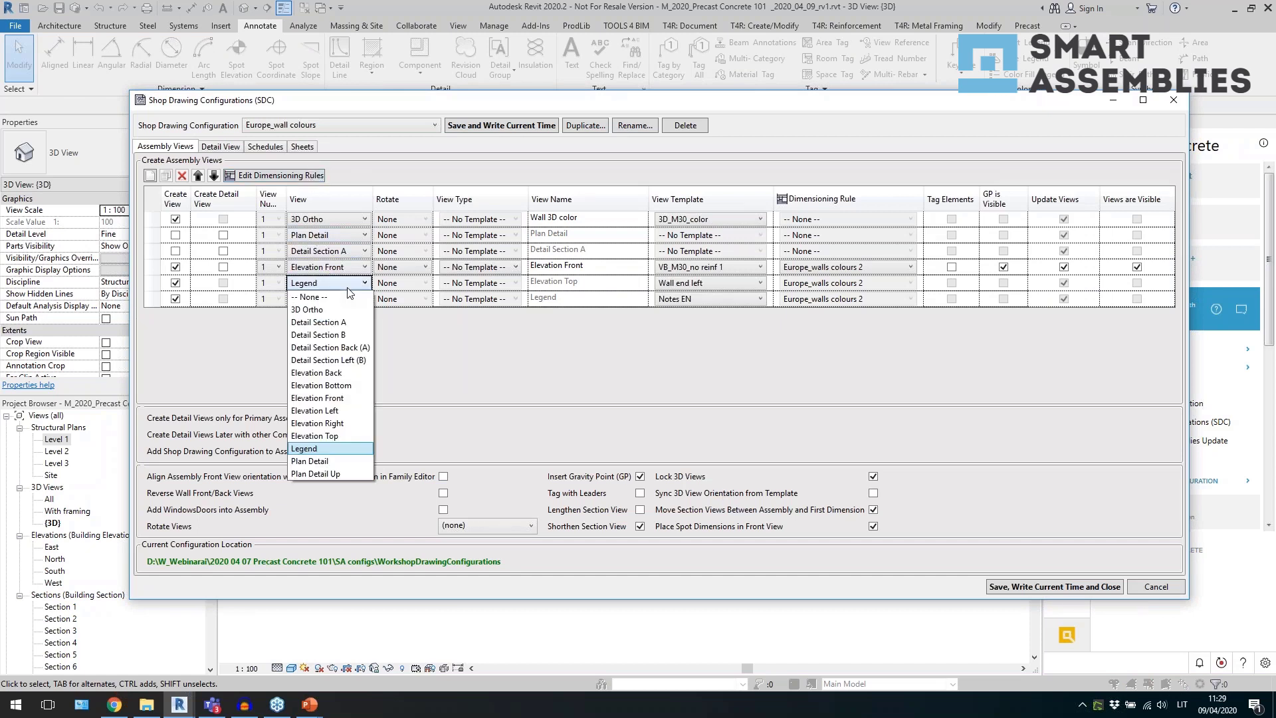
pyautogui.click(438, 351)
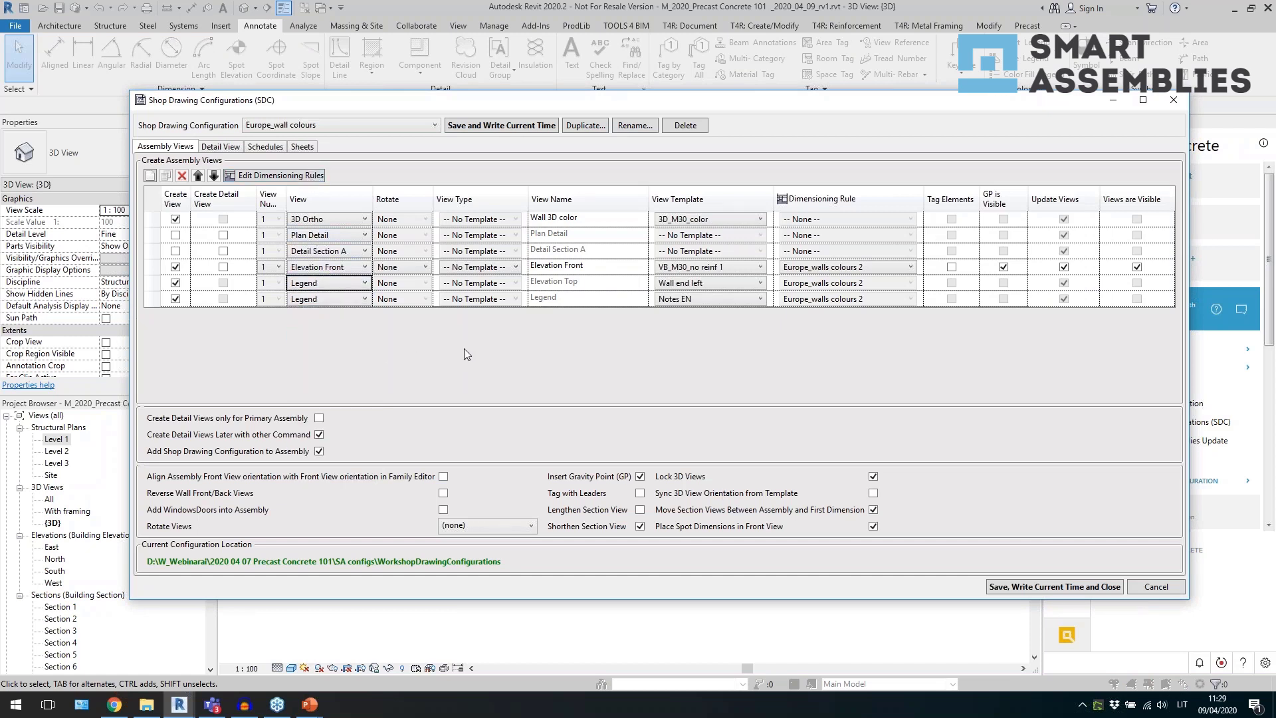
pyautogui.doubleClick(619, 270)
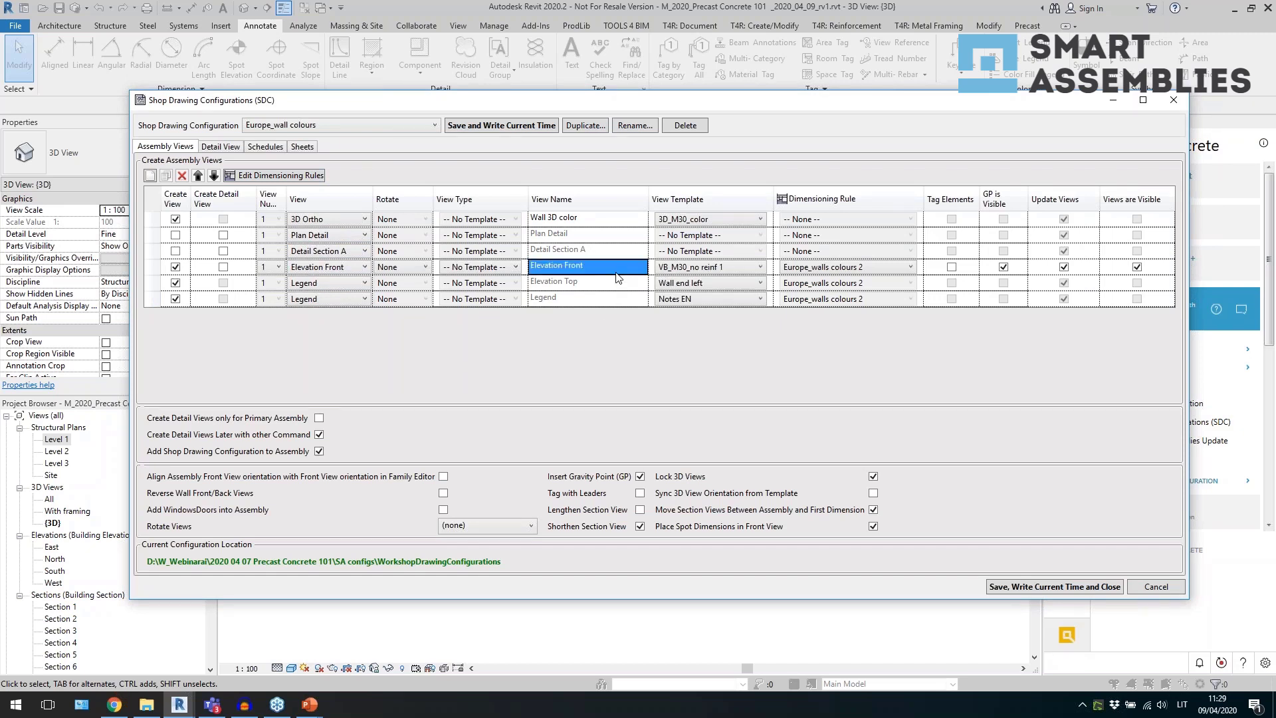
pyautogui.click(732, 268)
pyautogui.click(811, 258)
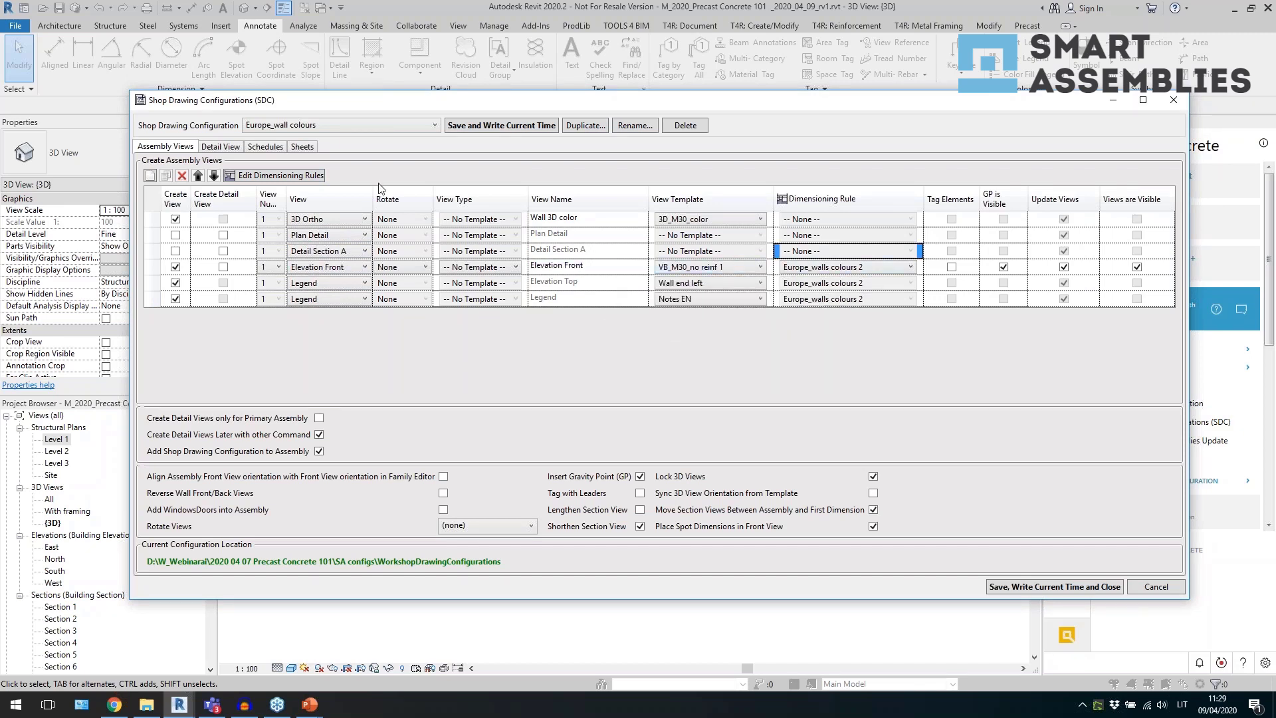
pyautogui.click(297, 178)
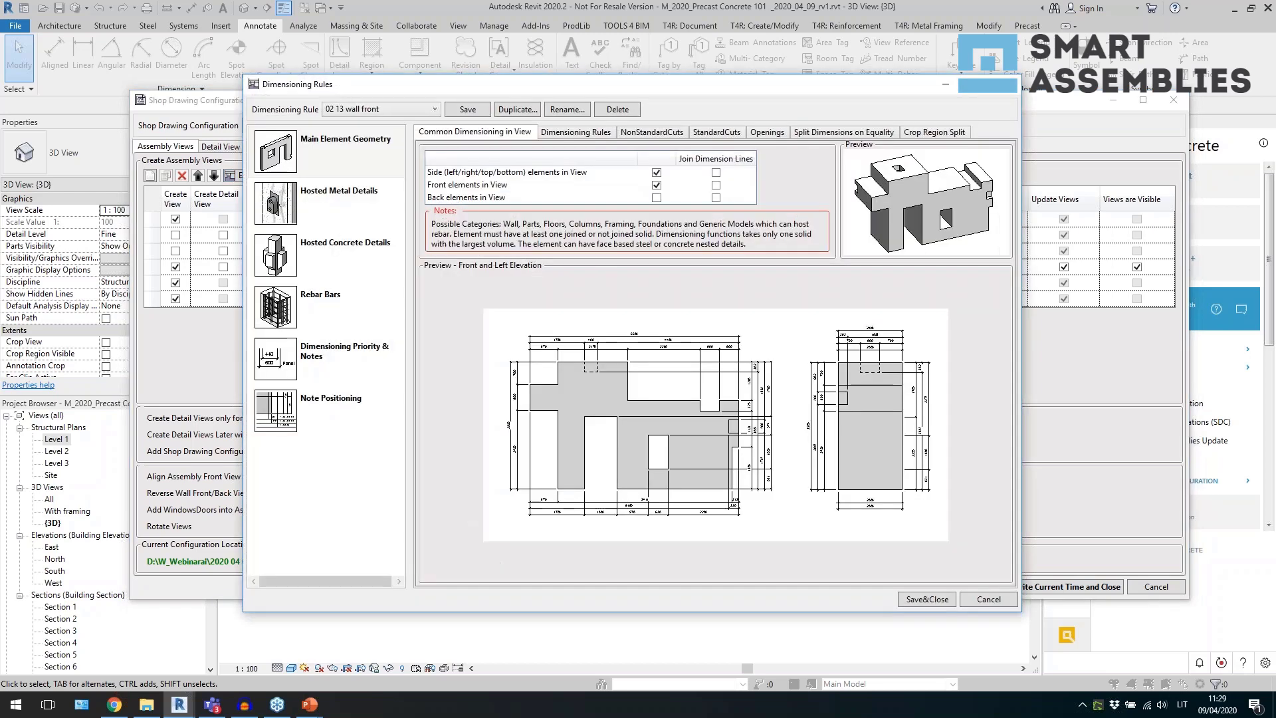
# Look through the metal detail, rebar, dimensioning priority and note positioning settings of the 02 13 wall front rule, and close the editor.
pyautogui.click(367, 171)
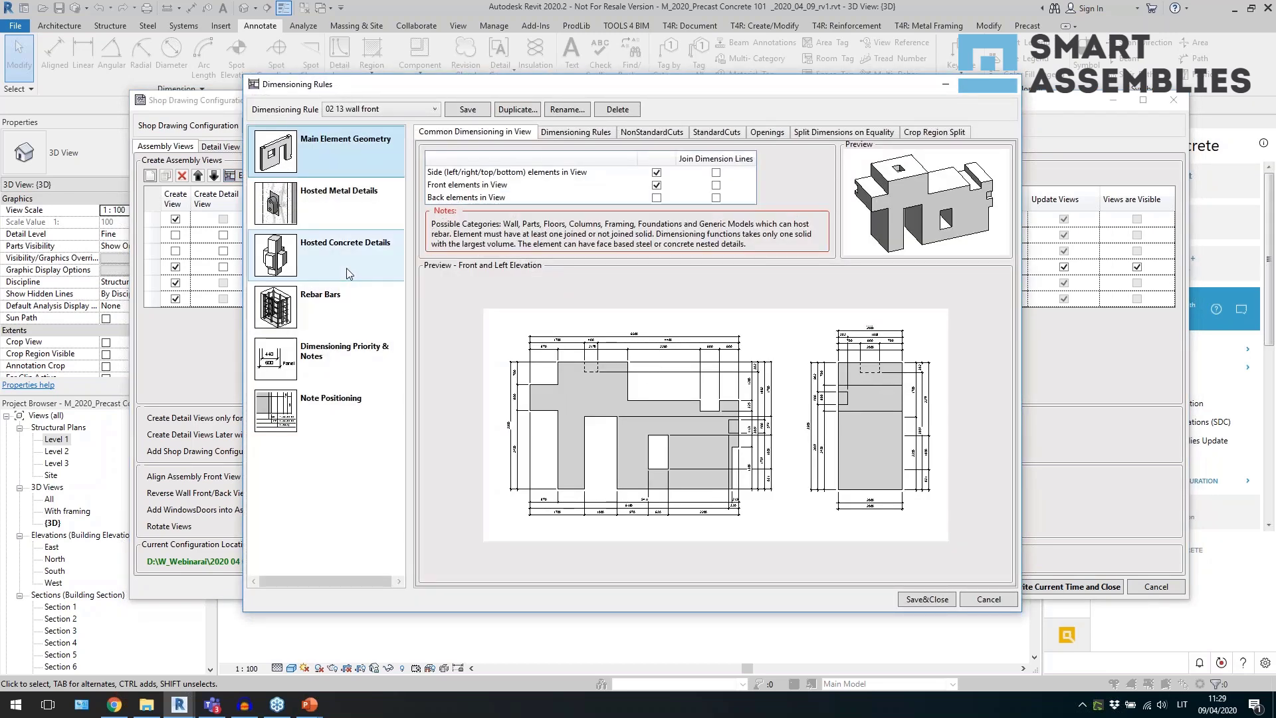
pyautogui.click(342, 203)
pyautogui.click(333, 319)
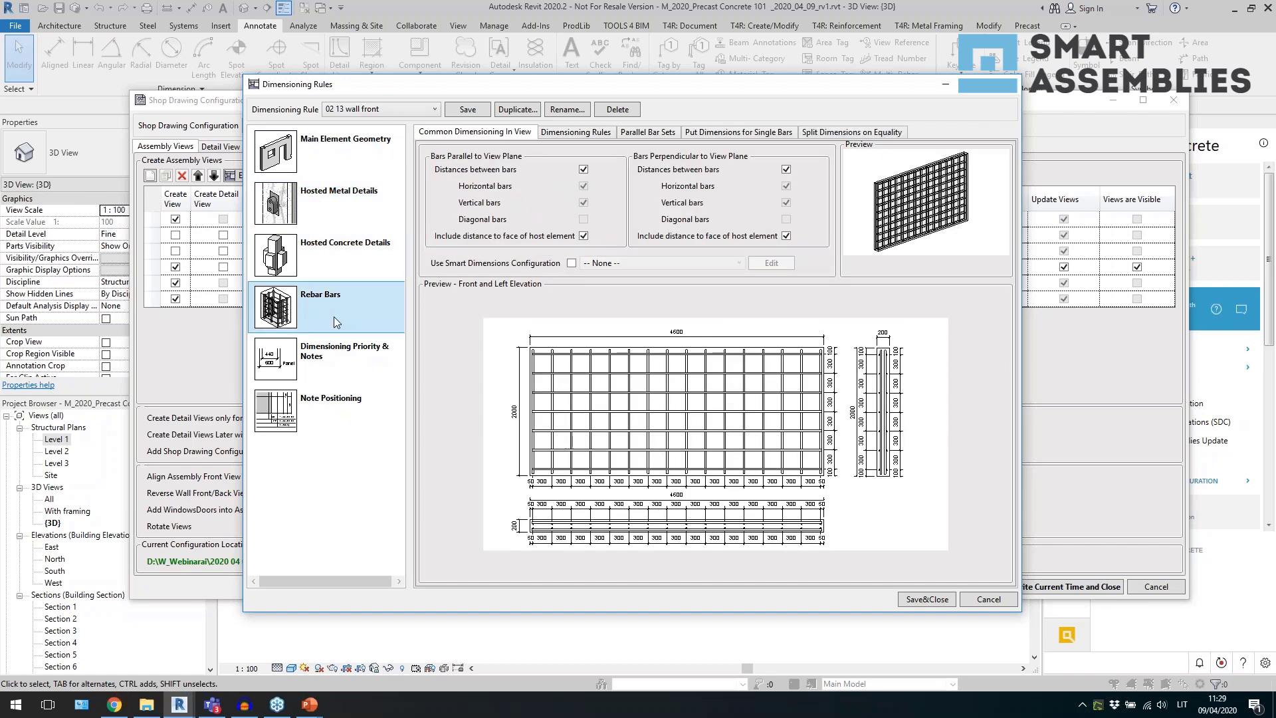
pyautogui.click(349, 355)
pyautogui.click(304, 434)
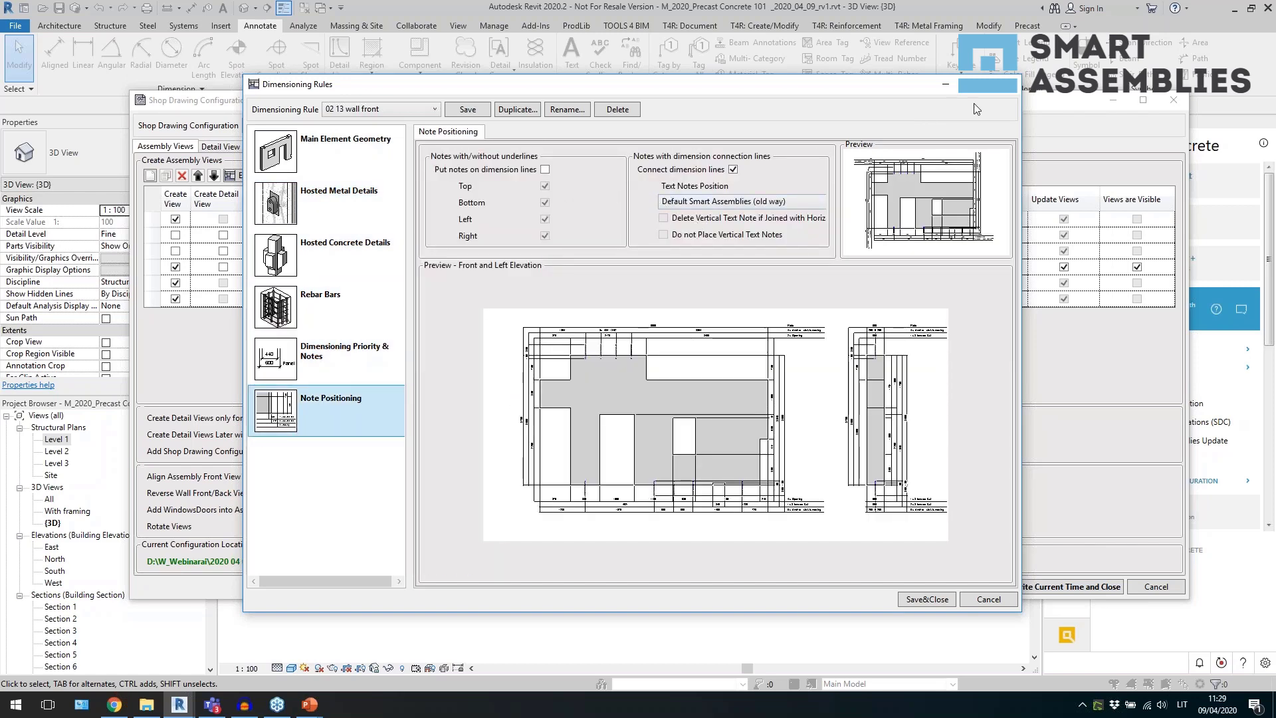
pyautogui.click(1007, 84)
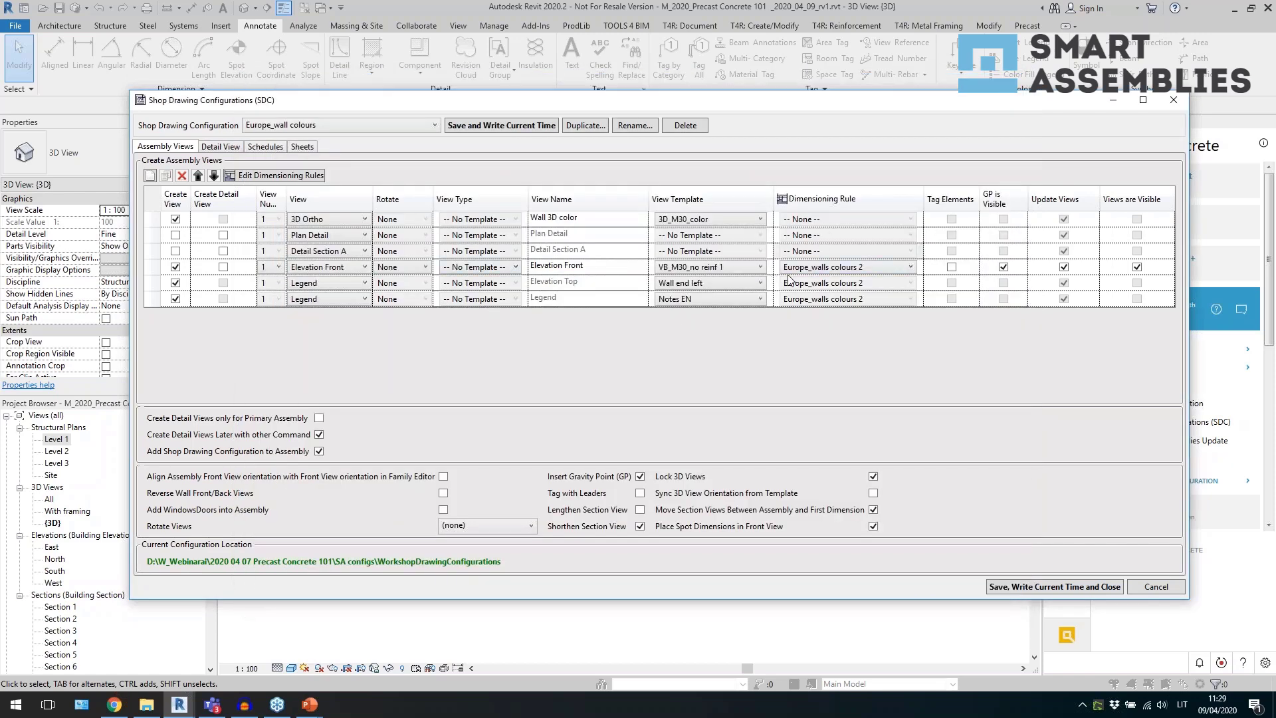
# Check which dimensioning rules are available for the Elevation Front assembly view.
pyautogui.click(842, 275)
pyautogui.click(846, 274)
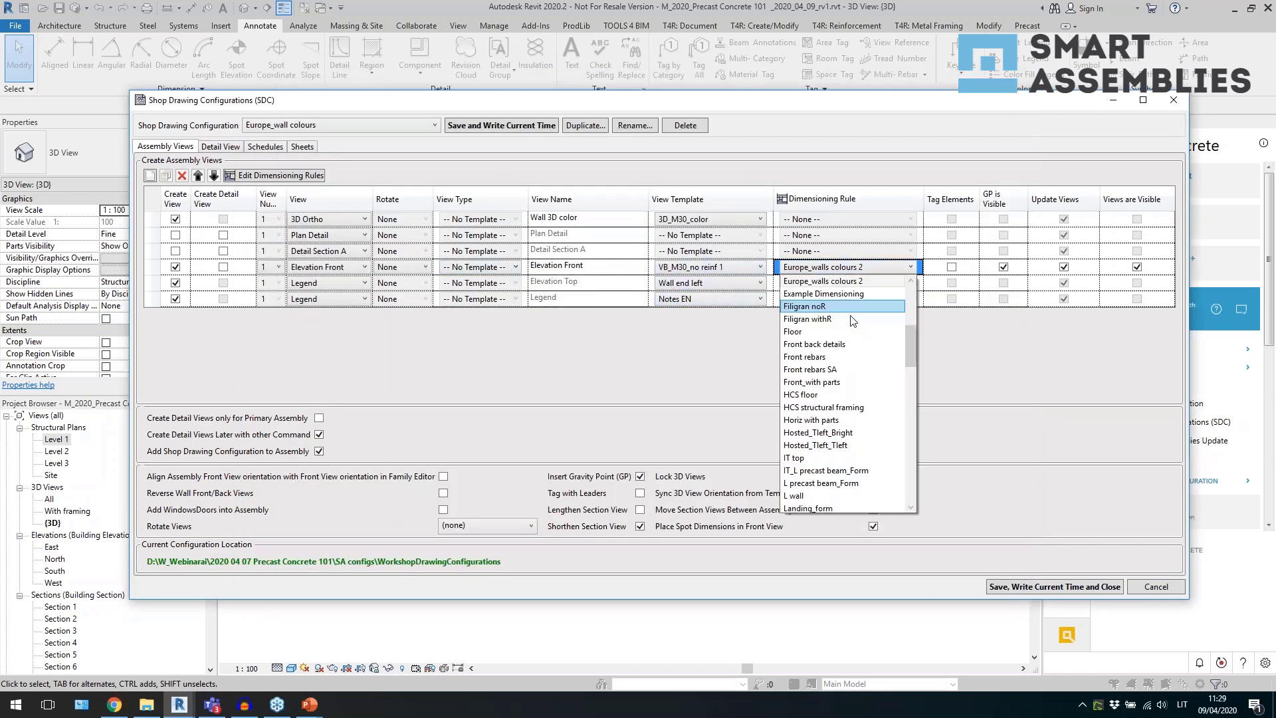
pyautogui.click(971, 360)
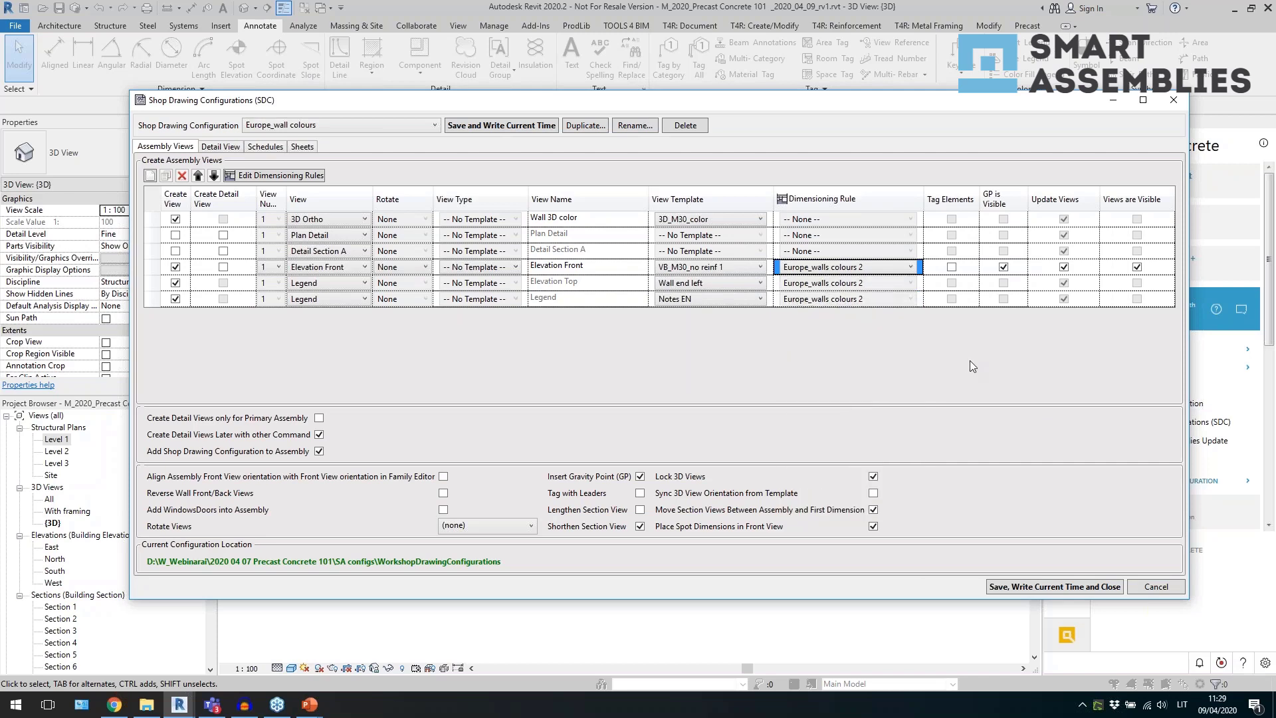
# Review the schedule views, sheet template and titleblock options of the Europe_wall colours configuration, and close the configurations without saving.
pyautogui.click(266, 147)
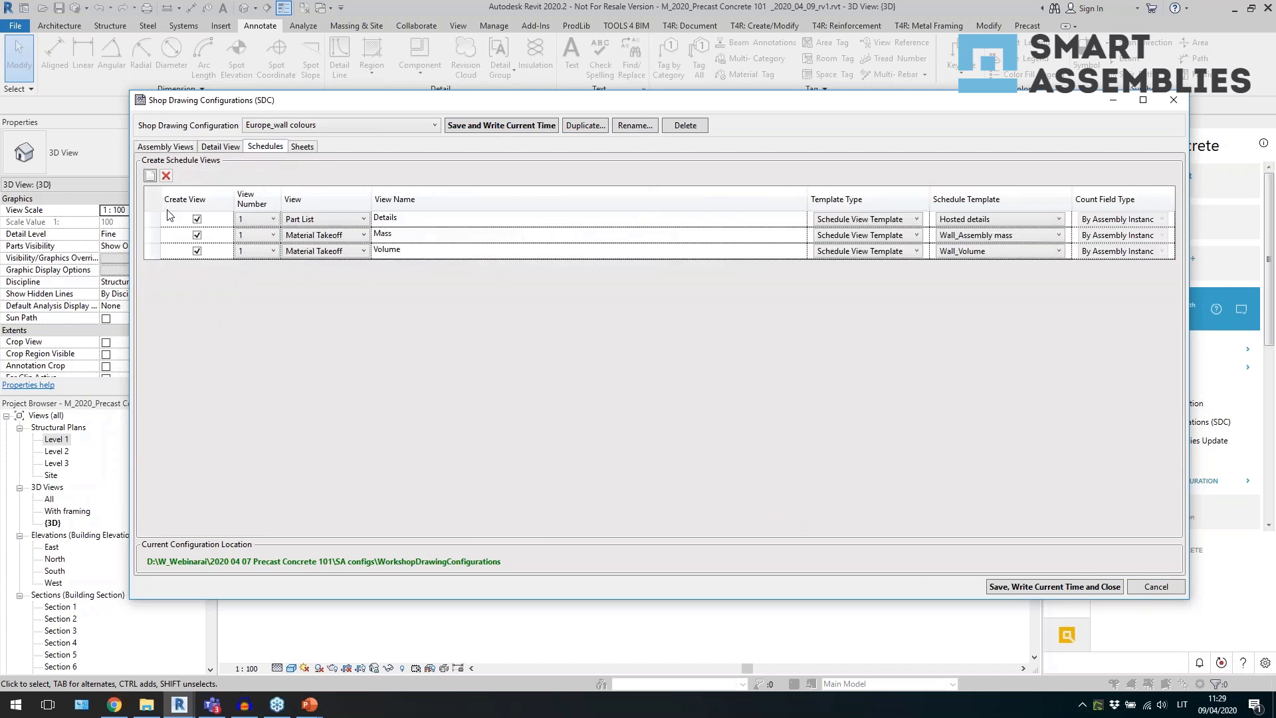
pyautogui.click(308, 150)
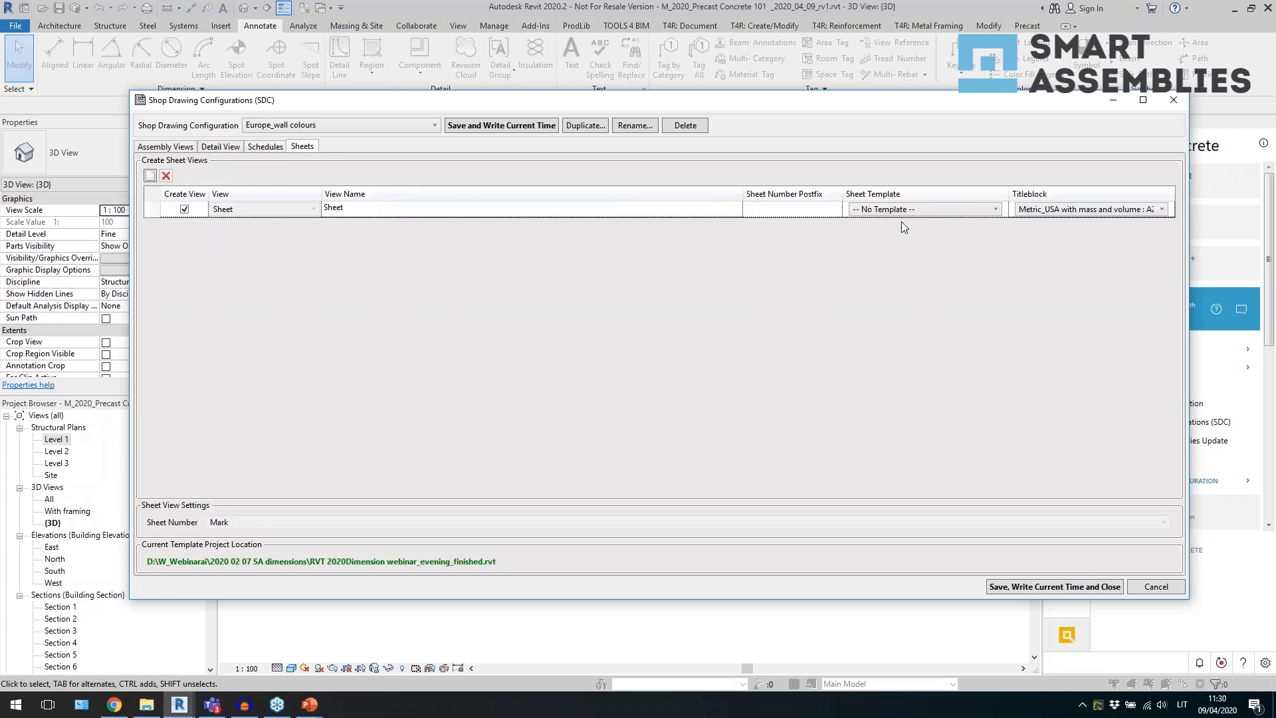
pyautogui.click(1067, 221)
pyautogui.click(881, 285)
pyautogui.click(965, 210)
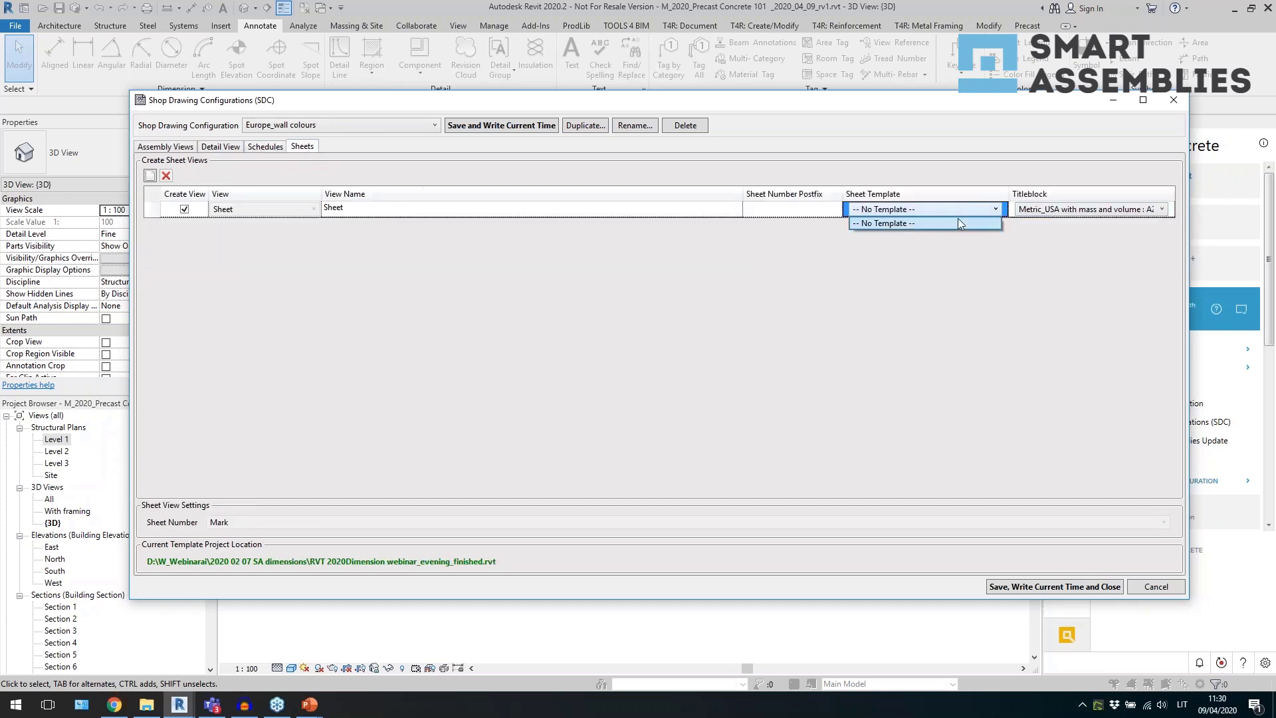
pyautogui.click(959, 265)
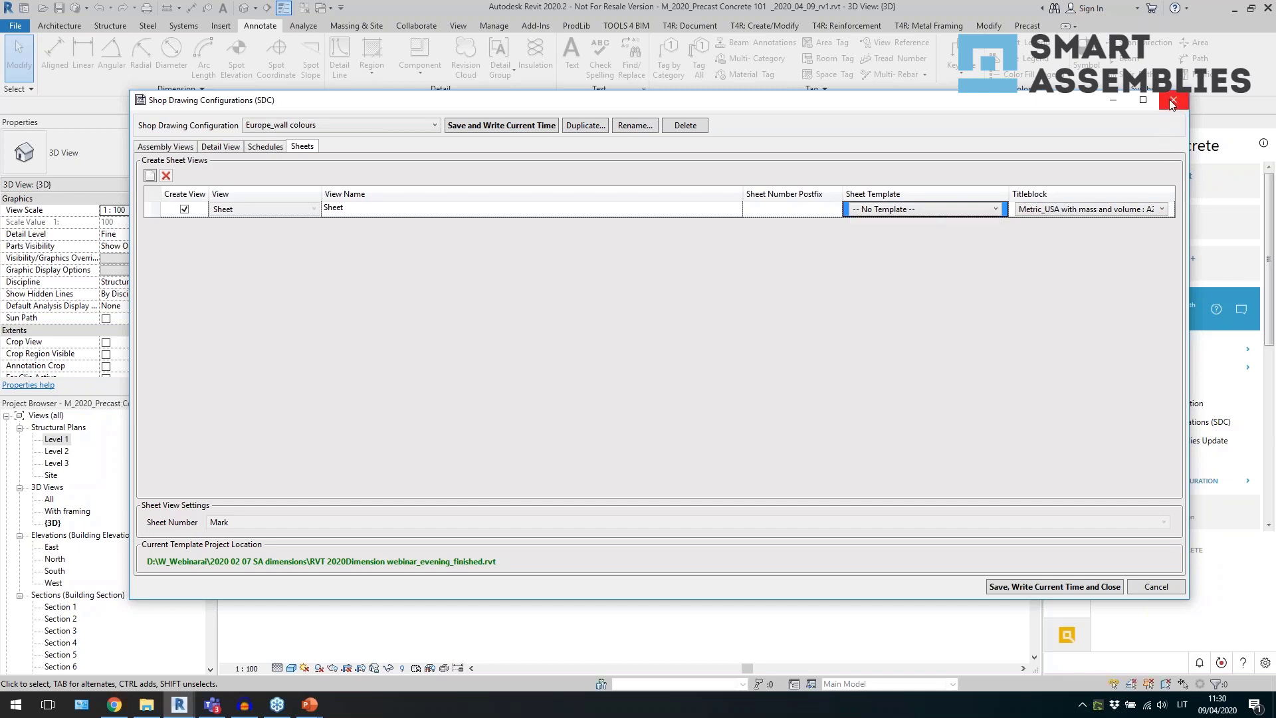
pyautogui.click(1173, 101)
# Create an assembly for the 2430 mm wide front wall panel below the two corbels using the Europe_wall colours configuration.
pyautogui.scroll(4, 655, 380)
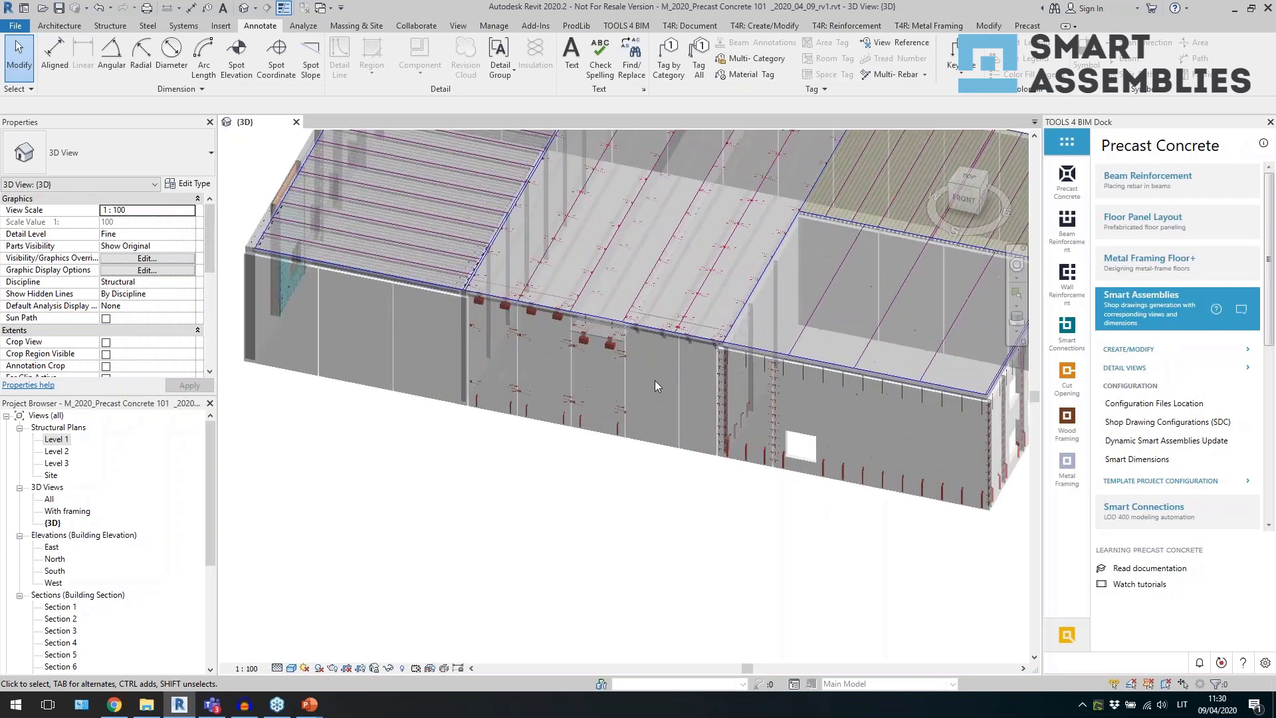
pyautogui.click(602, 440)
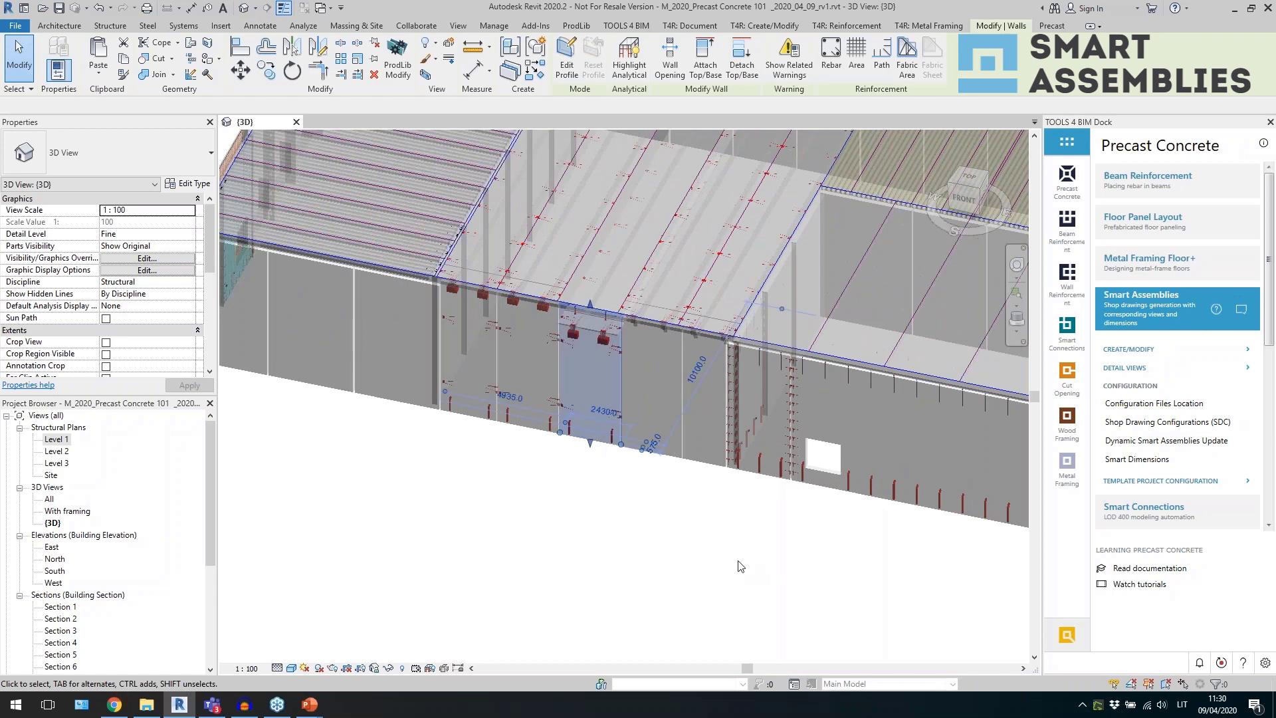
pyautogui.moveTo(742, 558); pyautogui.dragTo(514, 509, button='middle')
pyautogui.scroll(-5, 103, 285)
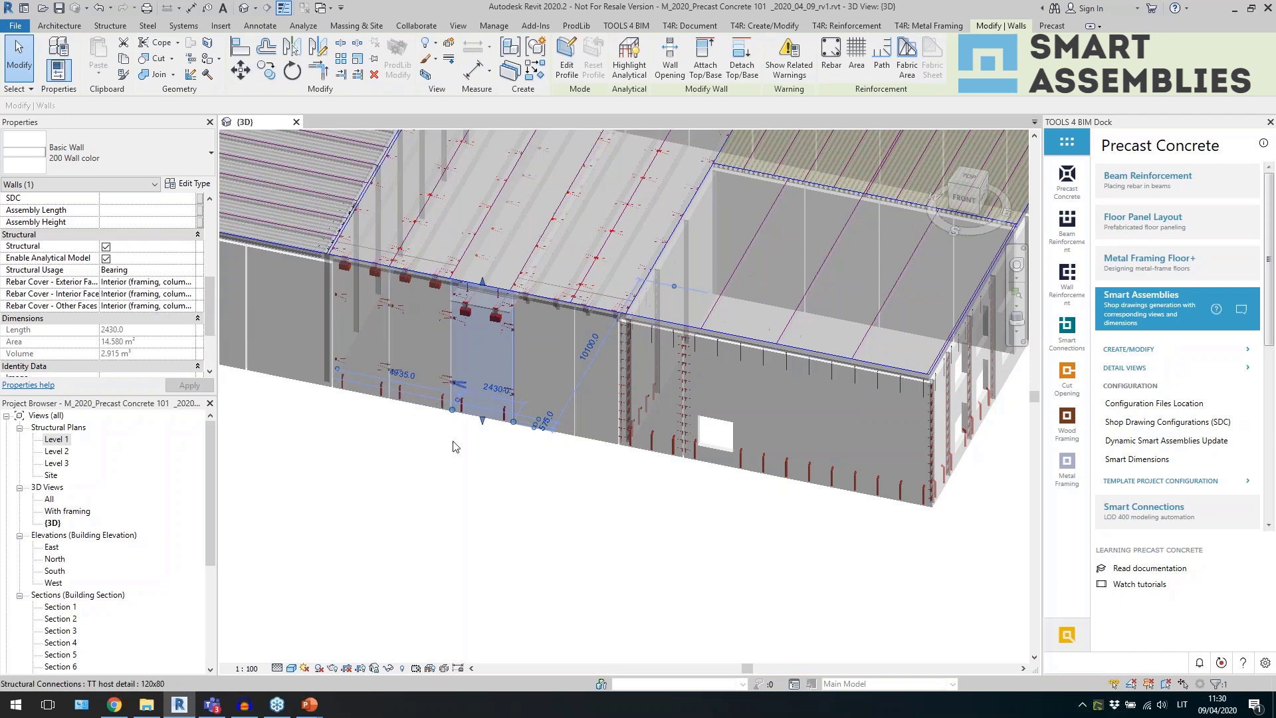
pyautogui.click(1145, 350)
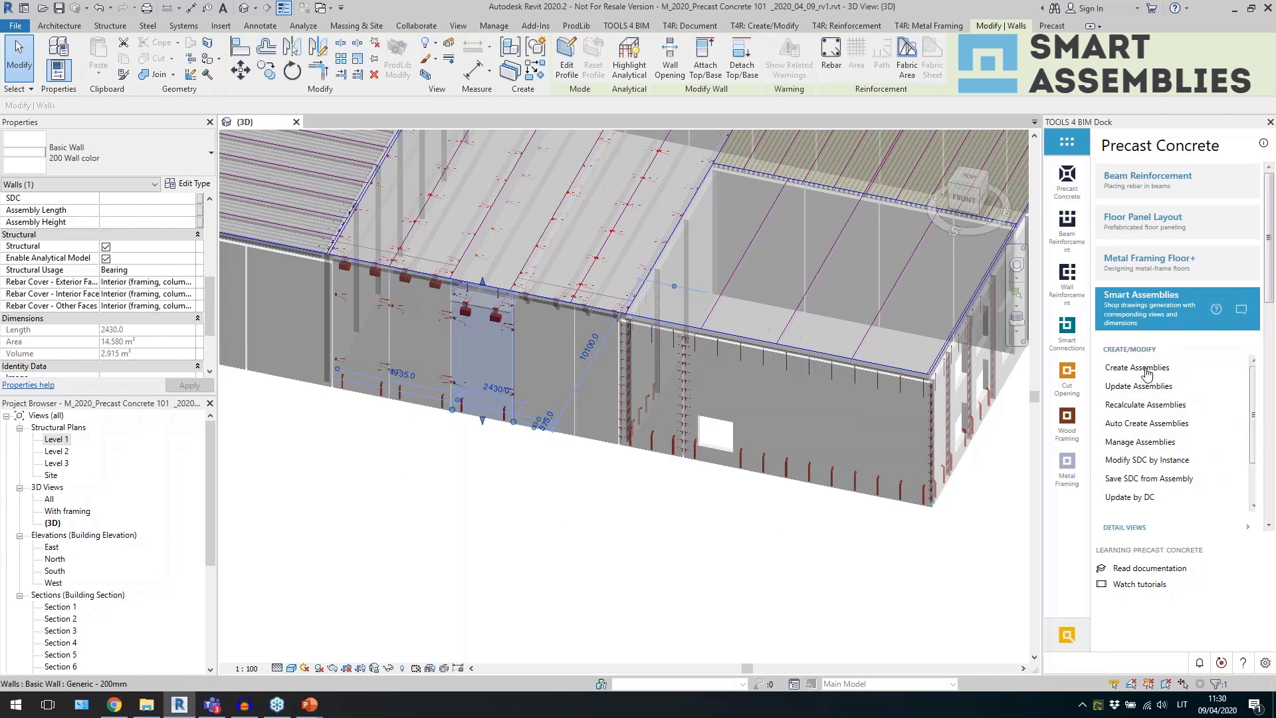
pyautogui.scroll(-1, 1147, 374)
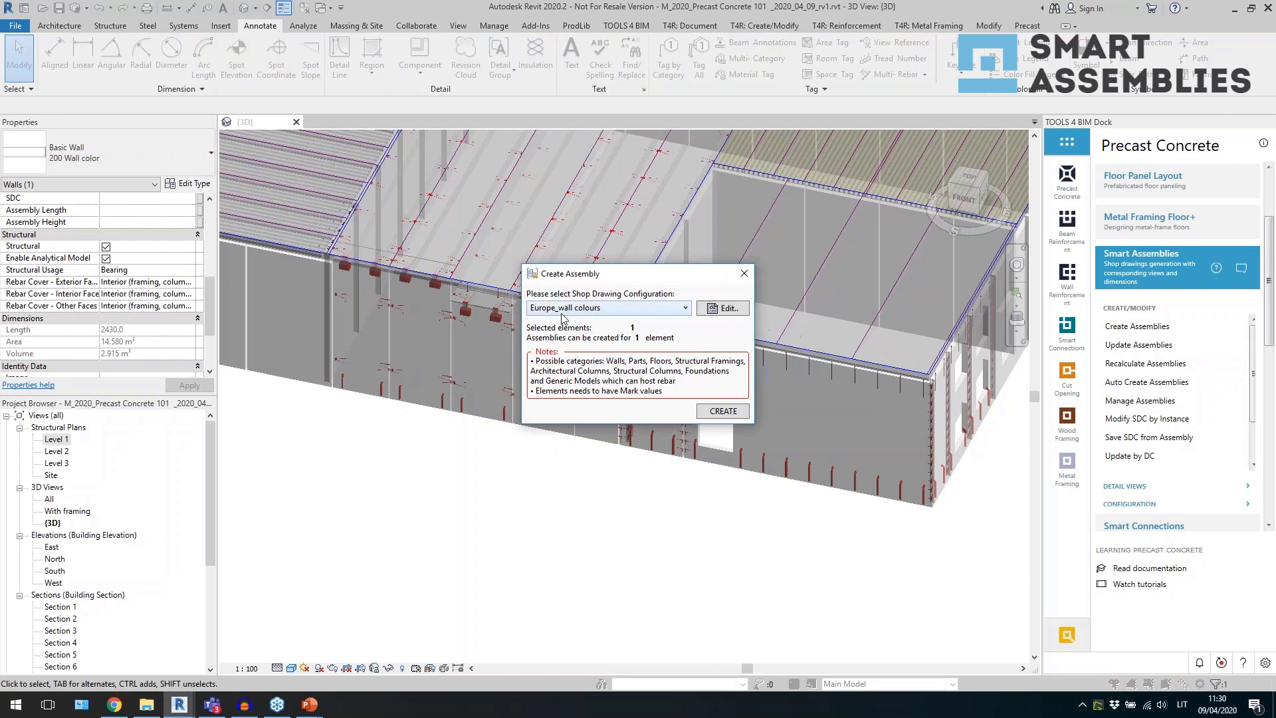
pyautogui.click(716, 411)
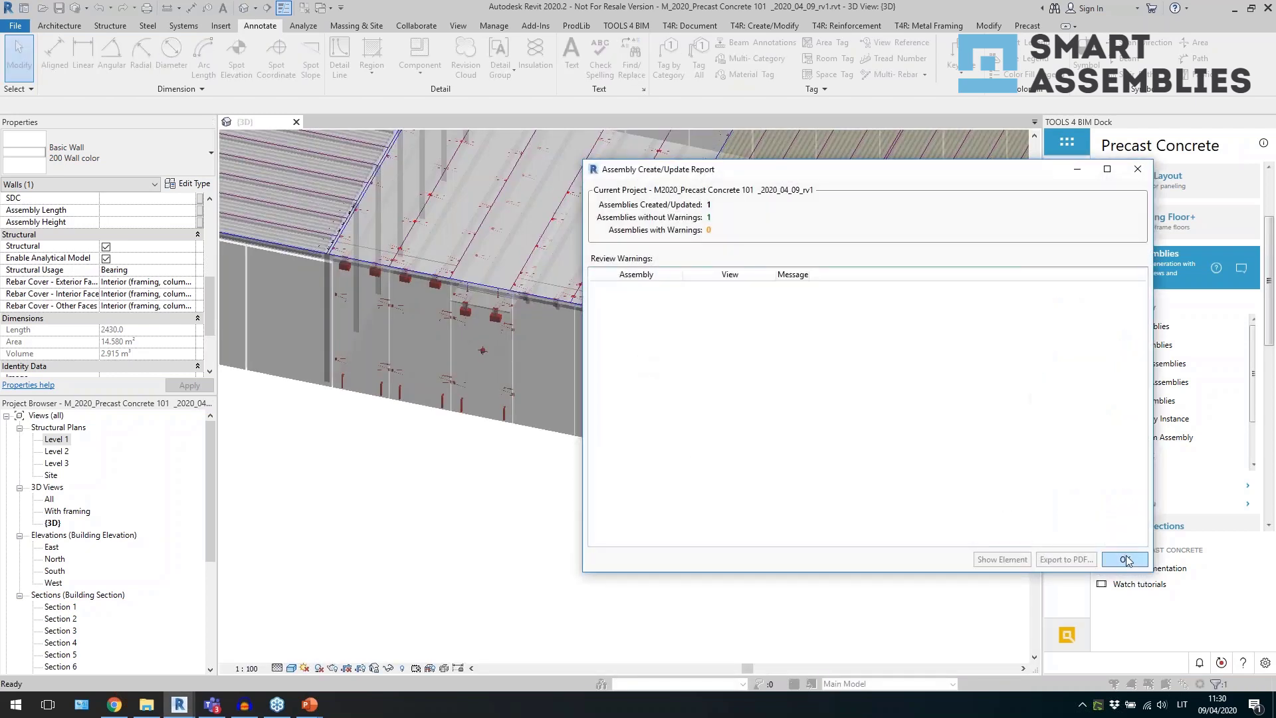
pyautogui.click(1125, 554)
# Select the new wall assembly in the model and open its L1.W-13 sheet.
pyautogui.click(480, 411)
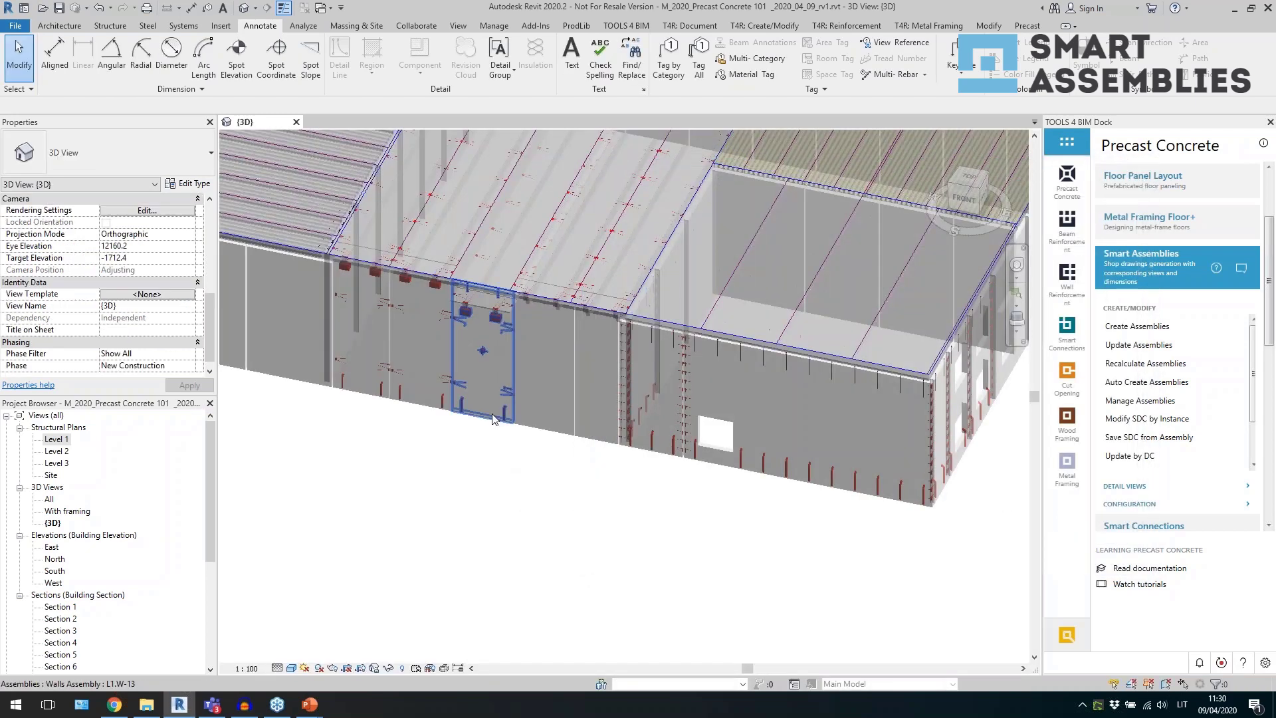
pyautogui.scroll(-8, 116, 506)
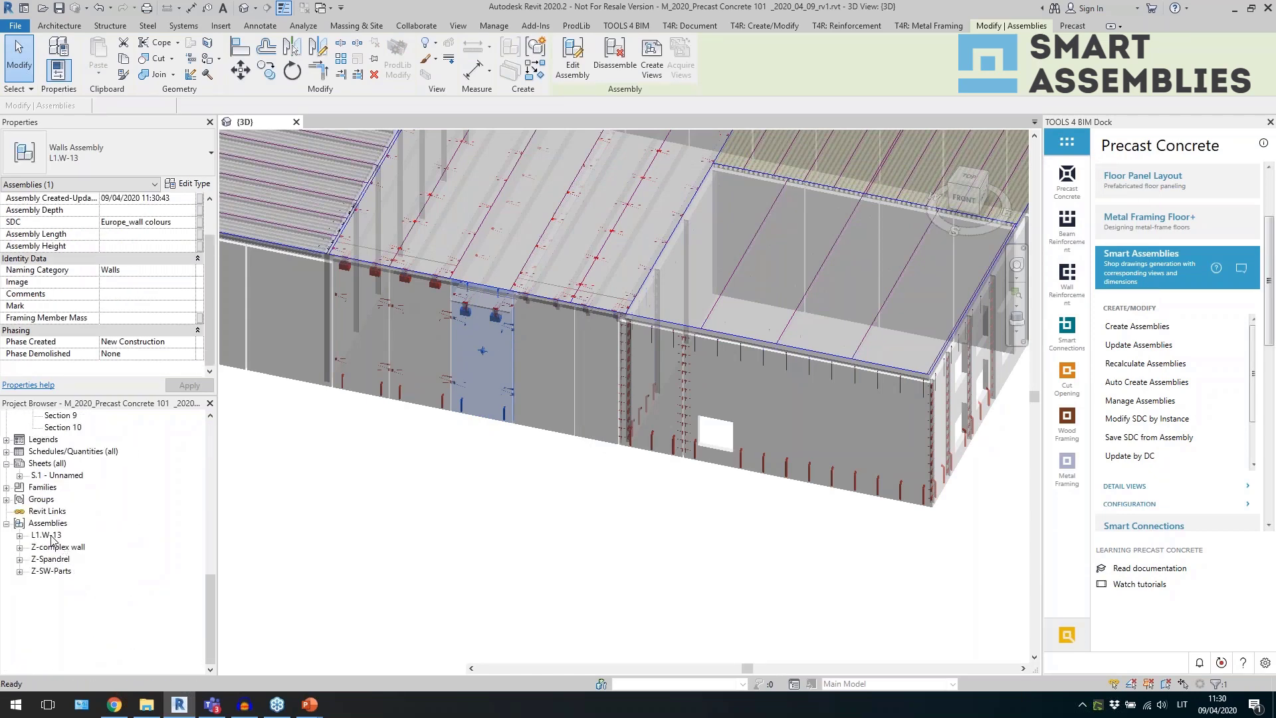
pyautogui.doubleClick(48, 536)
pyautogui.click(86, 632)
pyautogui.doubleClick(87, 632)
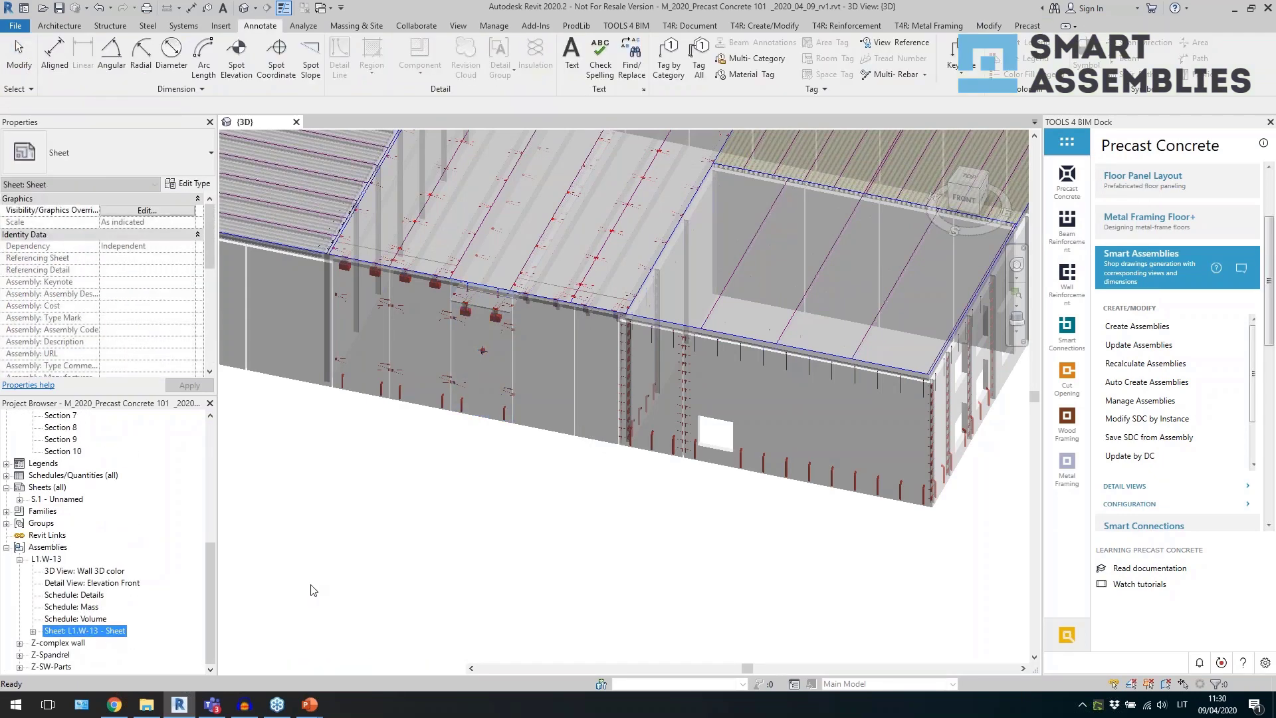
pyautogui.click(264, 536)
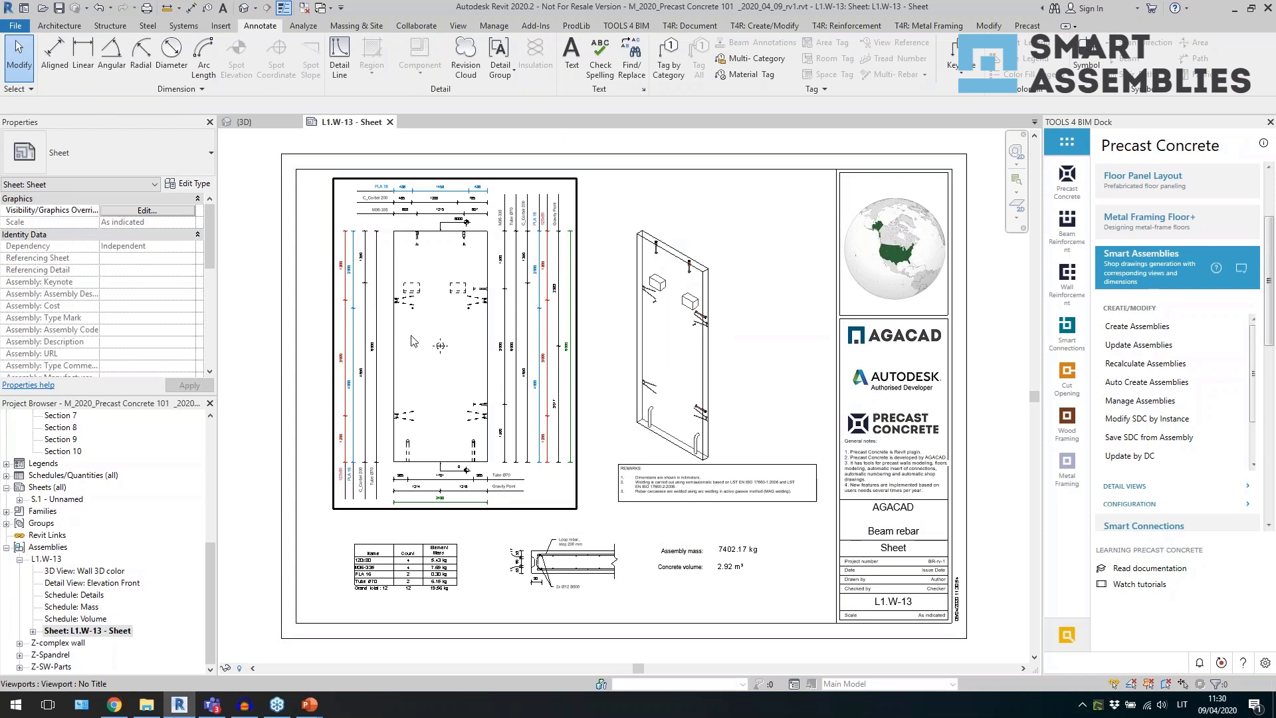
# Examine the coloured dimension lines and connection notes around the front elevation on the L1.W-13 sheet.
pyautogui.scroll(1, 412, 341)
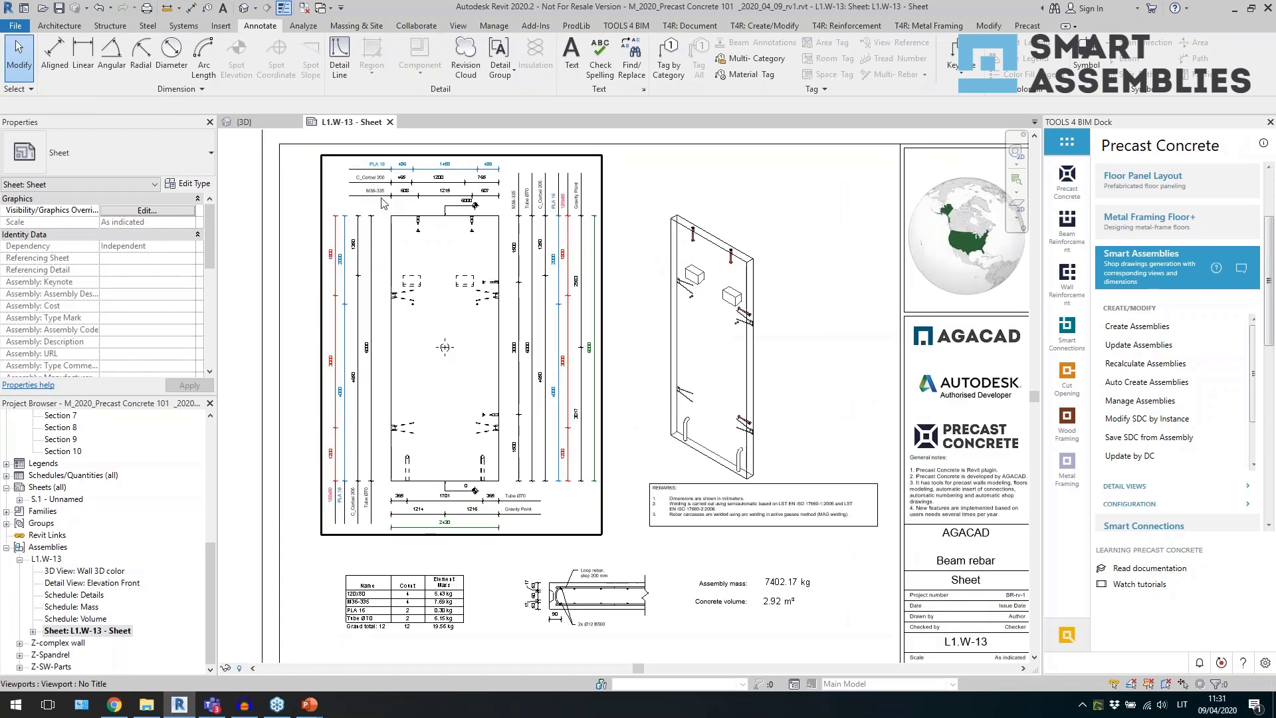
pyautogui.scroll(2, 383, 203)
pyautogui.scroll(-2, 457, 254)
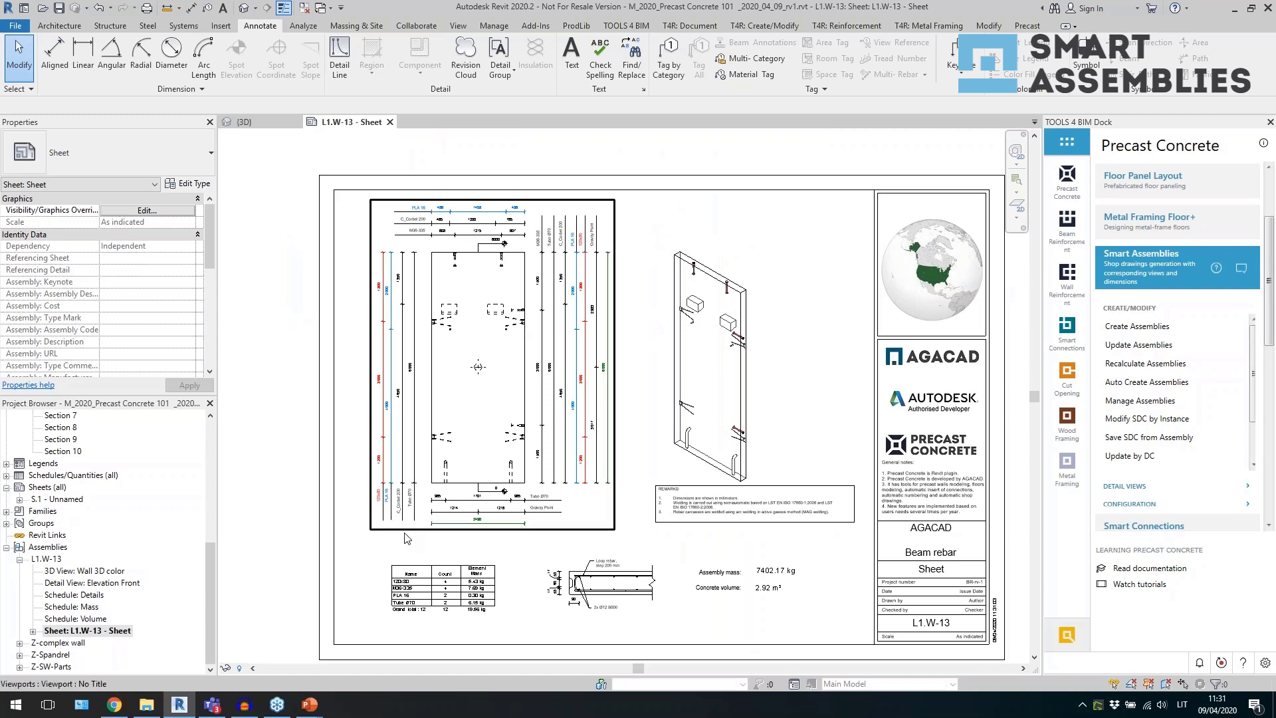
pyautogui.scroll(3, 407, 539)
pyautogui.scroll(-3, 500, 313)
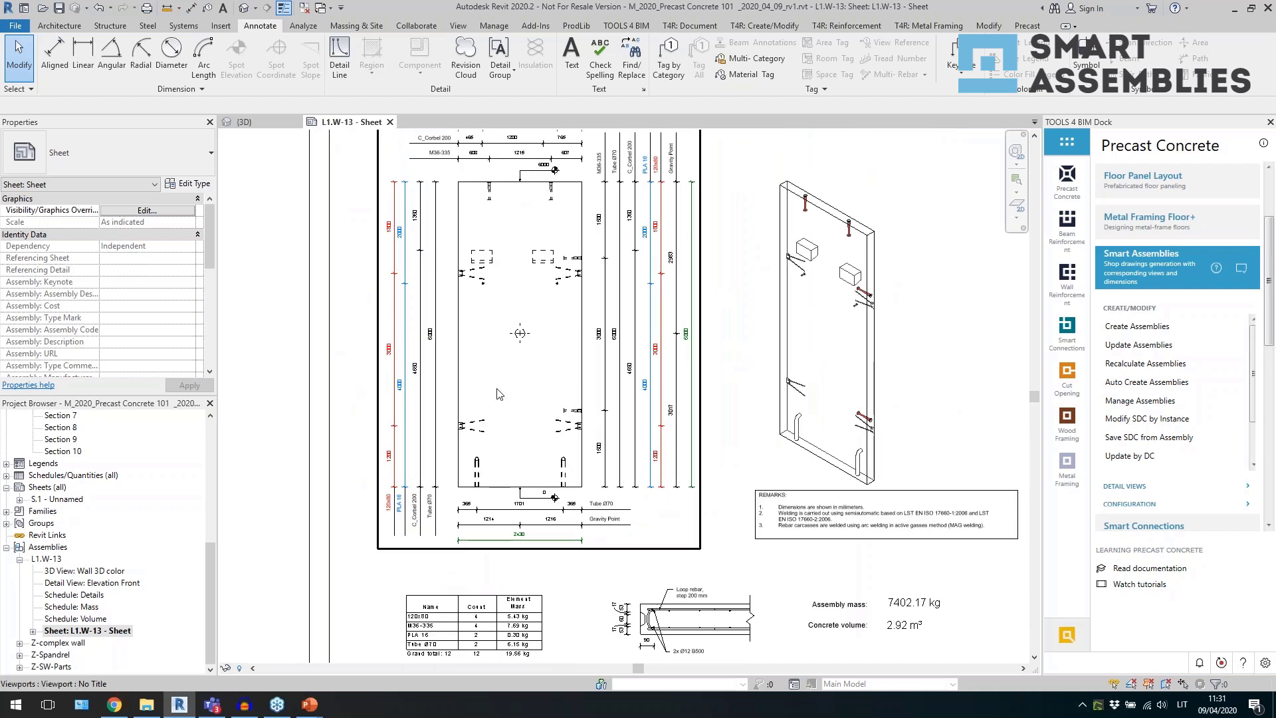
pyautogui.scroll(2, 452, 346)
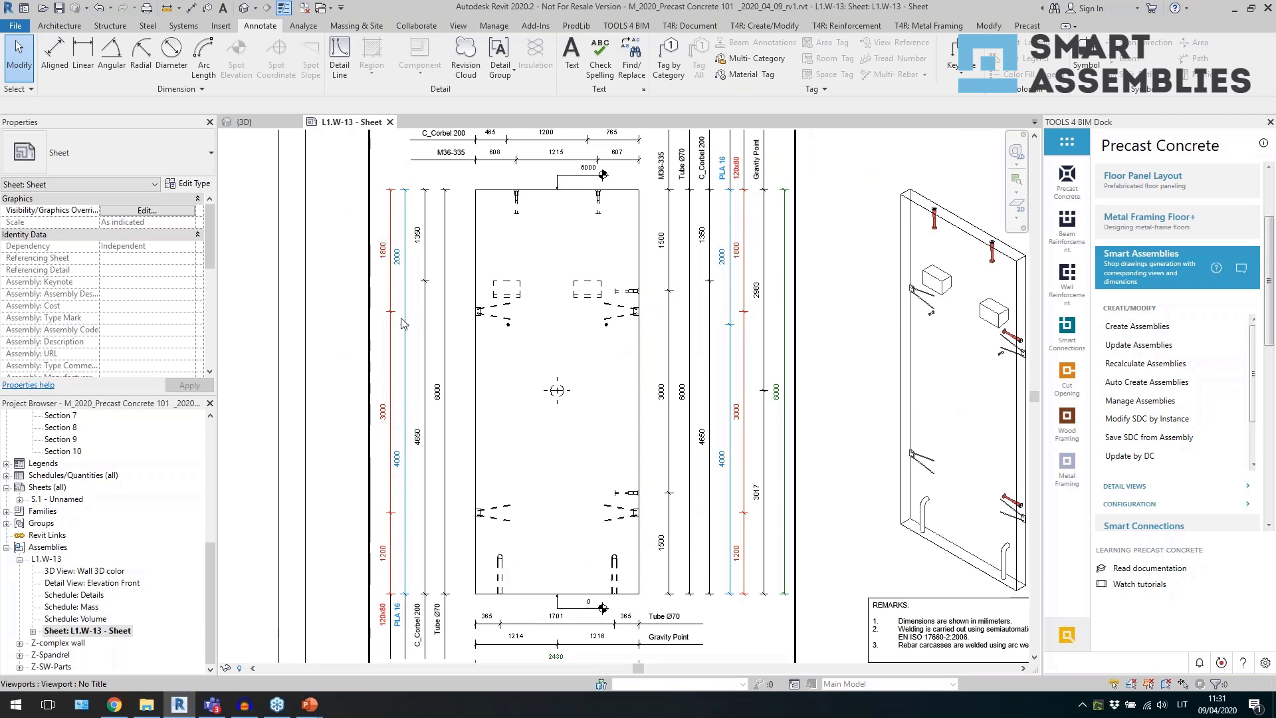
pyautogui.scroll(-1, 387, 301)
pyautogui.scroll(-3, 445, 331)
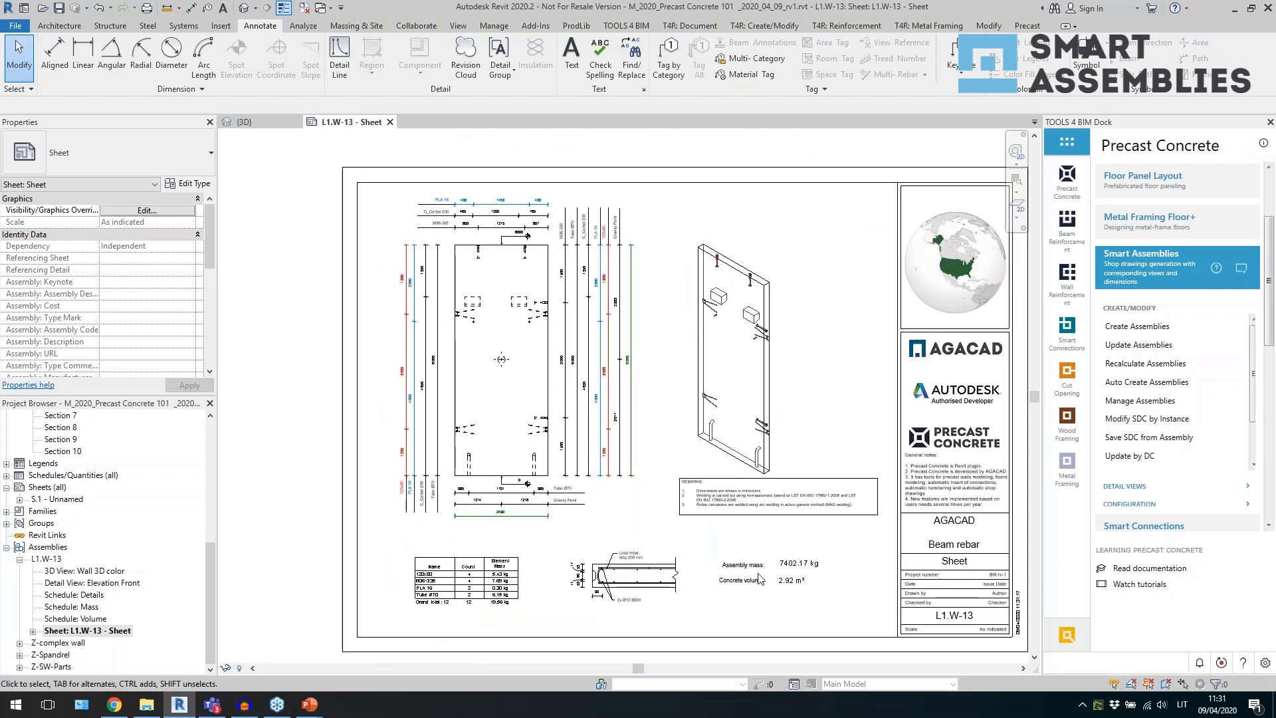
# Examine the details schedule, assembly mass, concrete volume, wall end legend and remarks on the L1.W-13 sheet.
pyautogui.scroll(4, 418, 565)
pyautogui.click(420, 568)
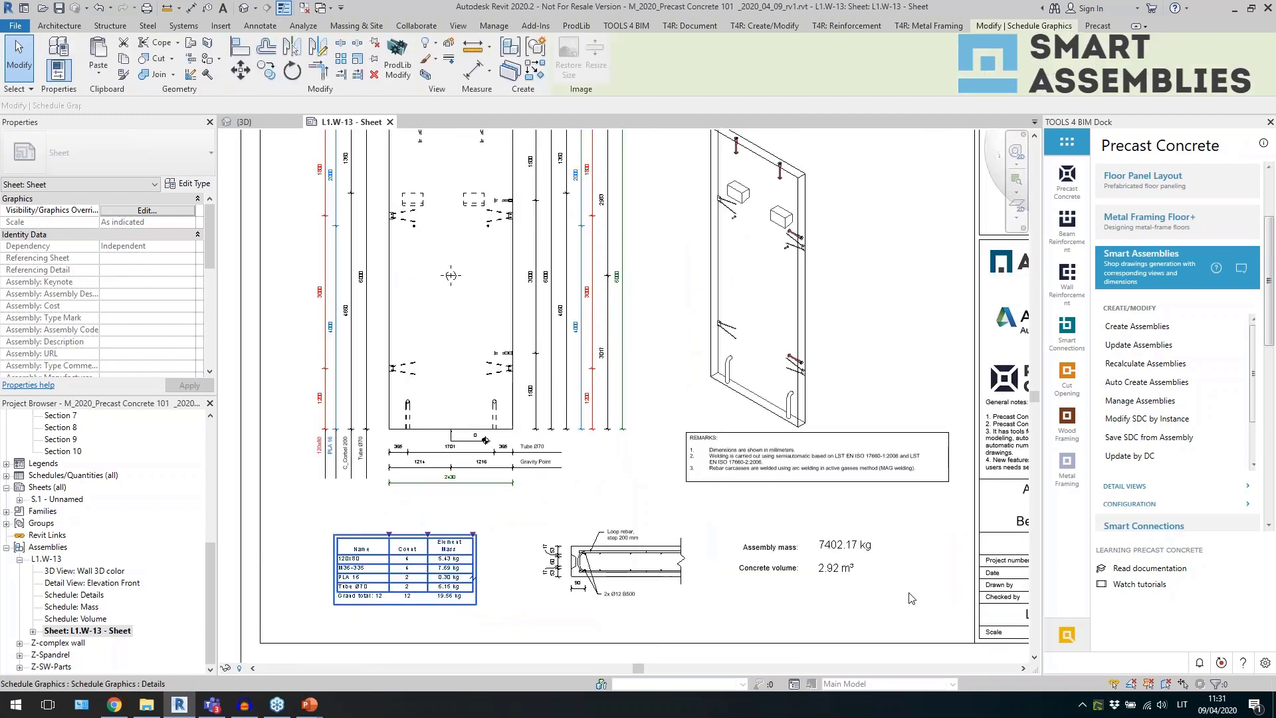
pyautogui.click(861, 551)
pyautogui.click(860, 570)
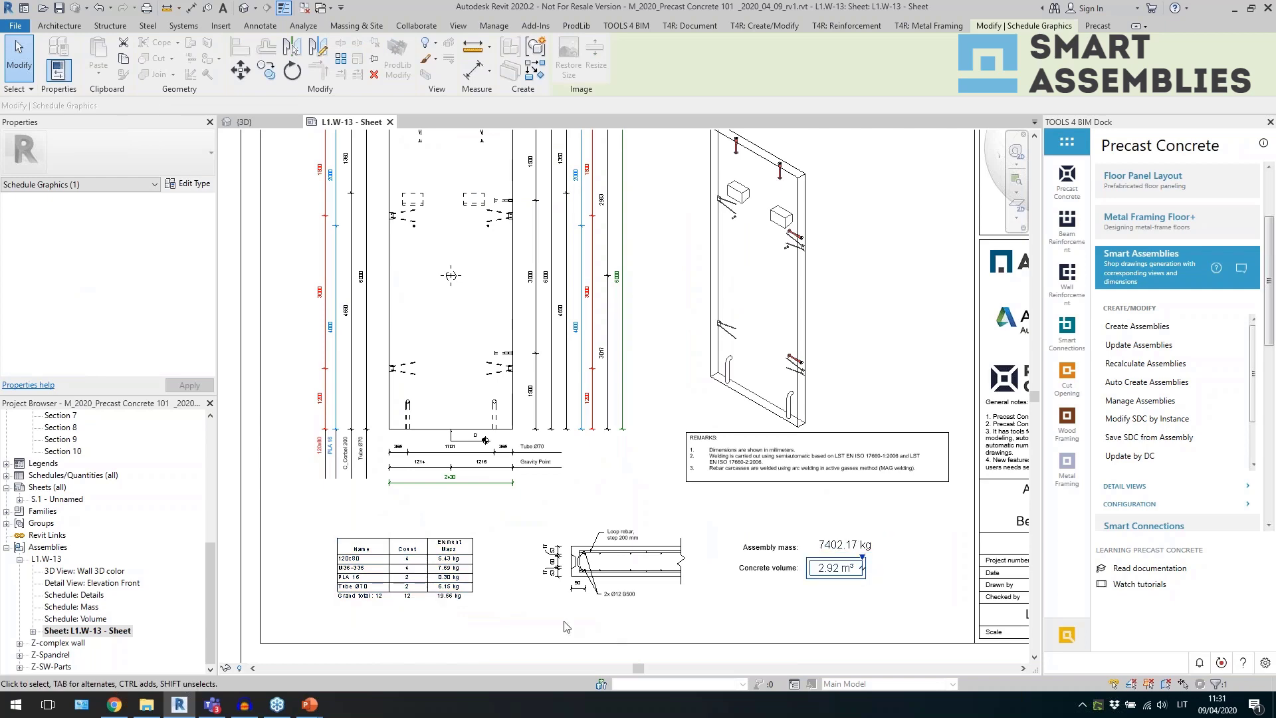
pyautogui.click(472, 595)
pyautogui.scroll(2, 472, 595)
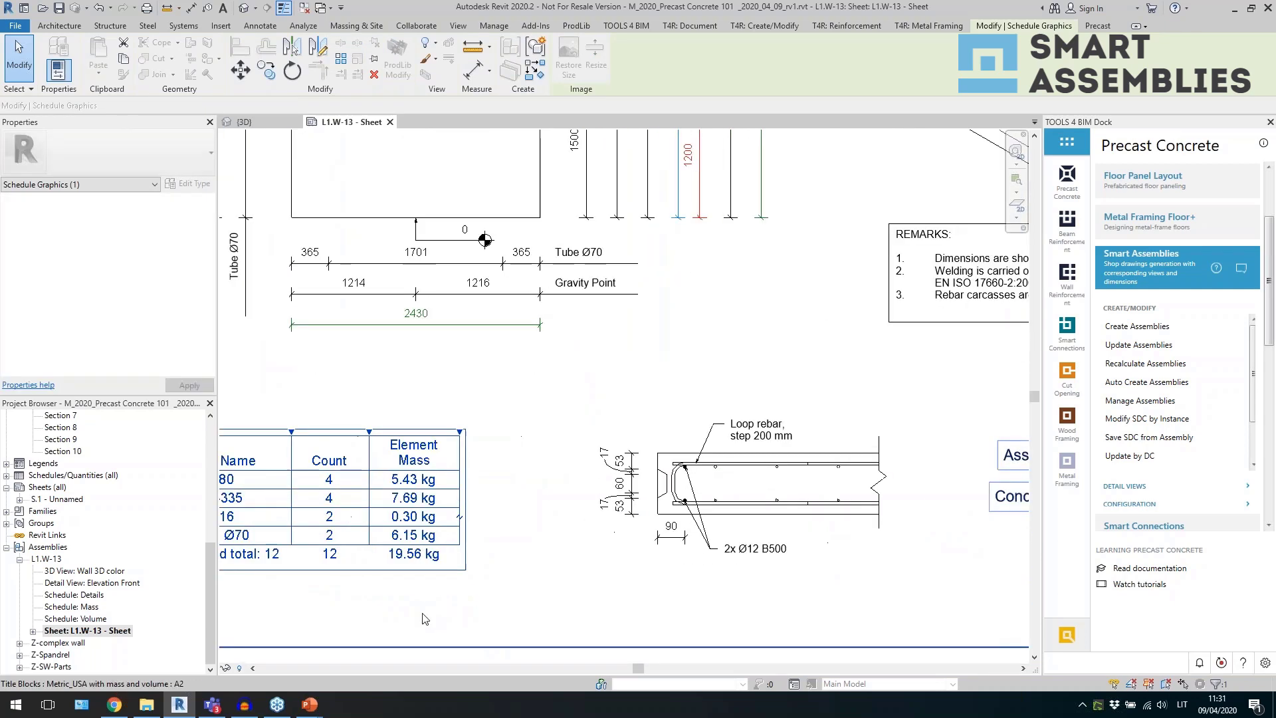
pyautogui.scroll(-2, 373, 534)
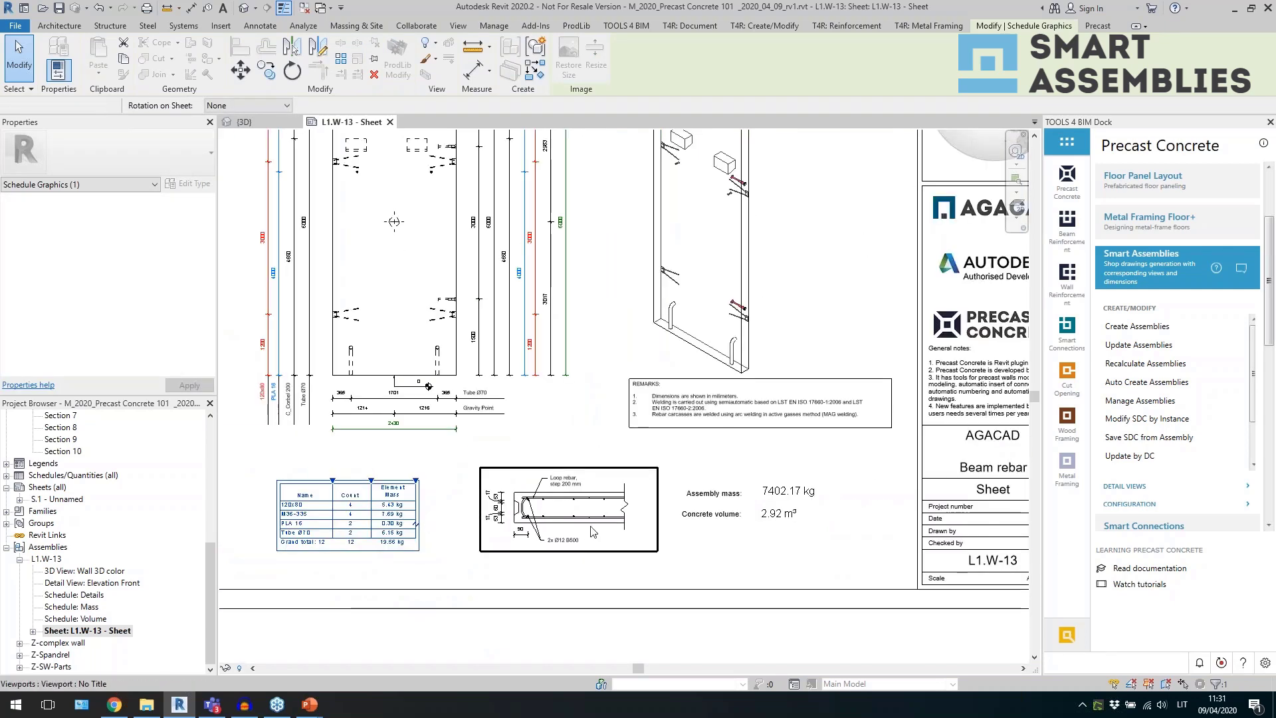
pyautogui.click(769, 423)
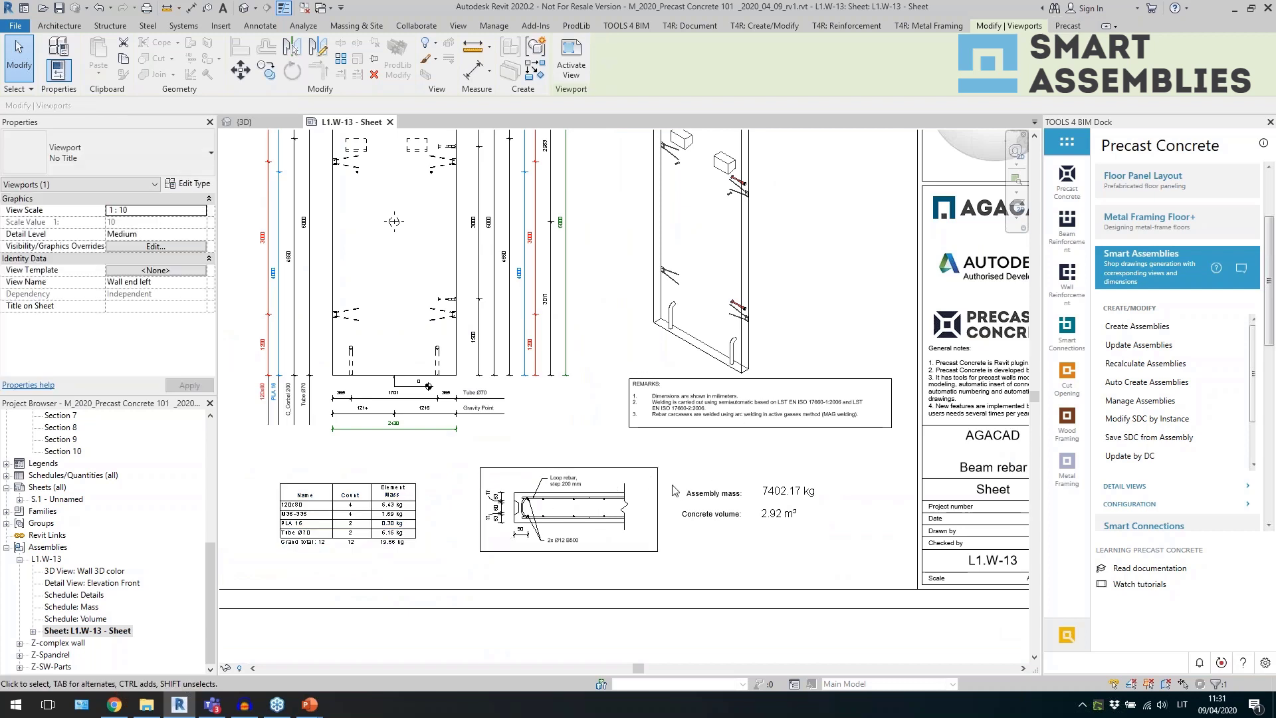
pyautogui.scroll(2, 596, 528)
pyautogui.click(789, 351)
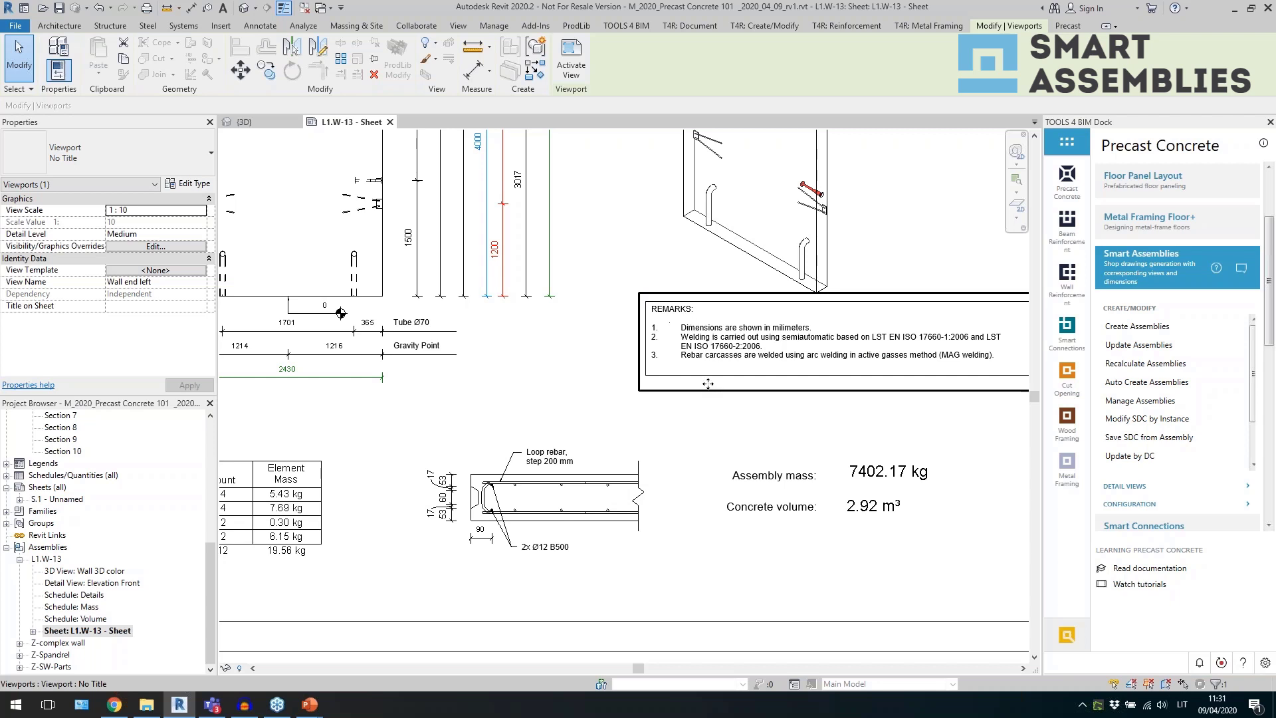
pyautogui.scroll(-3, 657, 524)
pyautogui.click(764, 386)
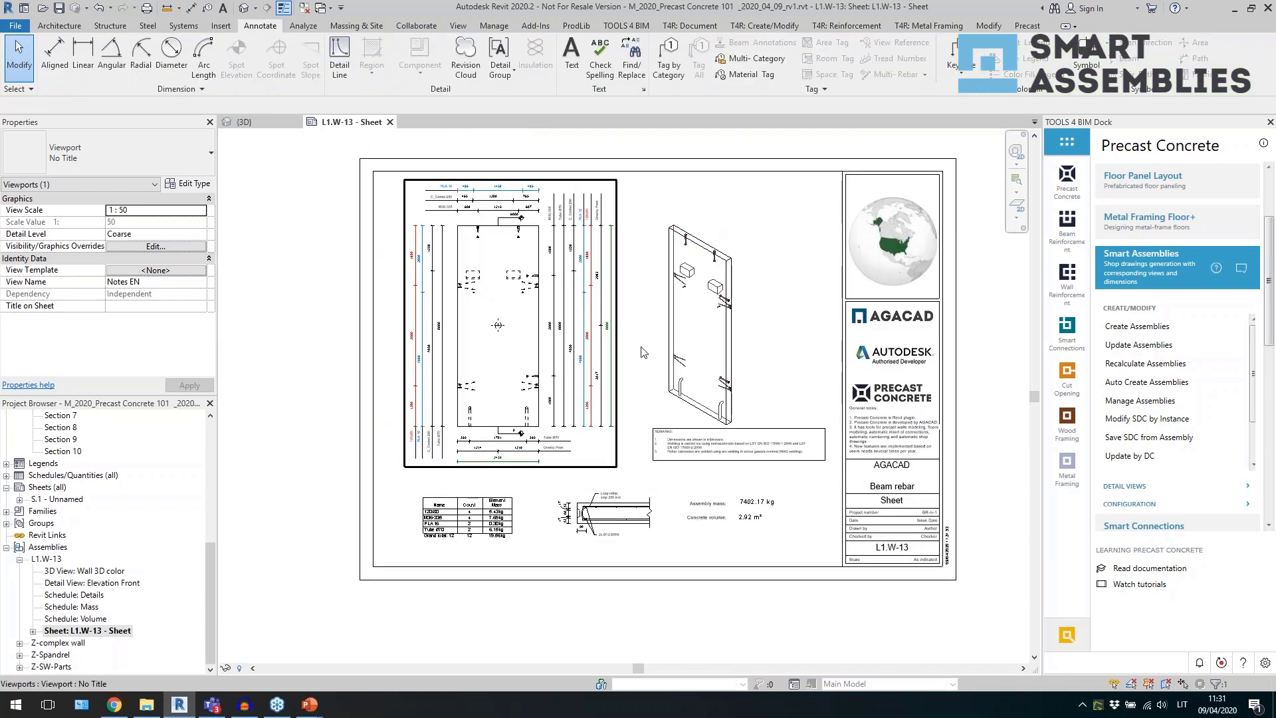
# Return to the 3D view with inactive views closed and select two adjoining front wall panels plus a TT700 floor panel.
pyautogui.click(247, 11)
pyautogui.click(308, 10)
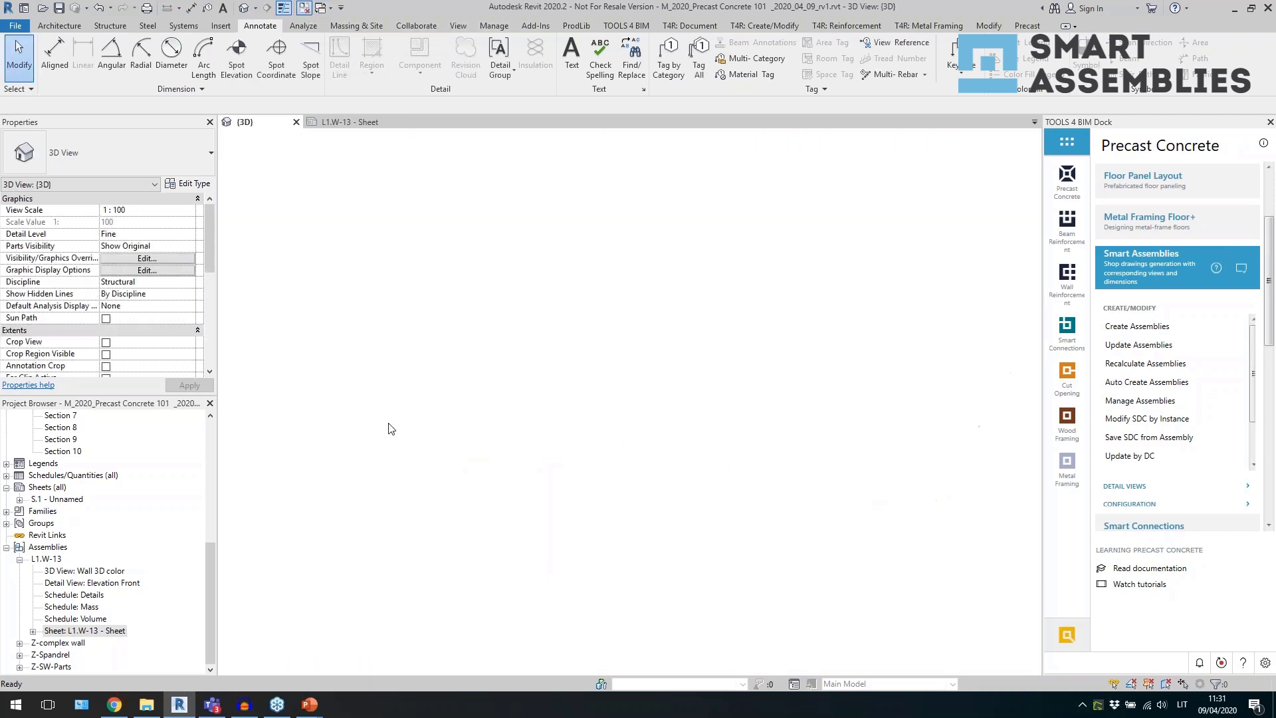
pyautogui.click(422, 404)
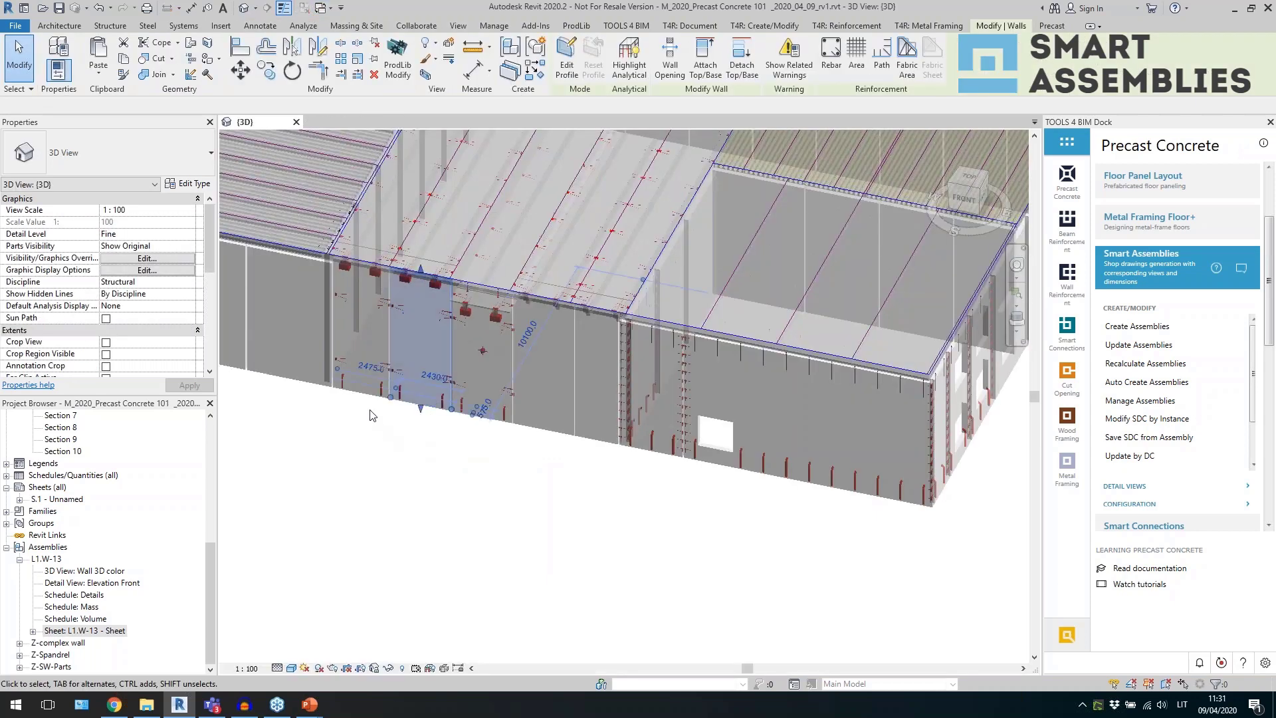
pyautogui.keyDown('ctrl'); pyautogui.click(412, 266); pyautogui.keyUp('ctrl')
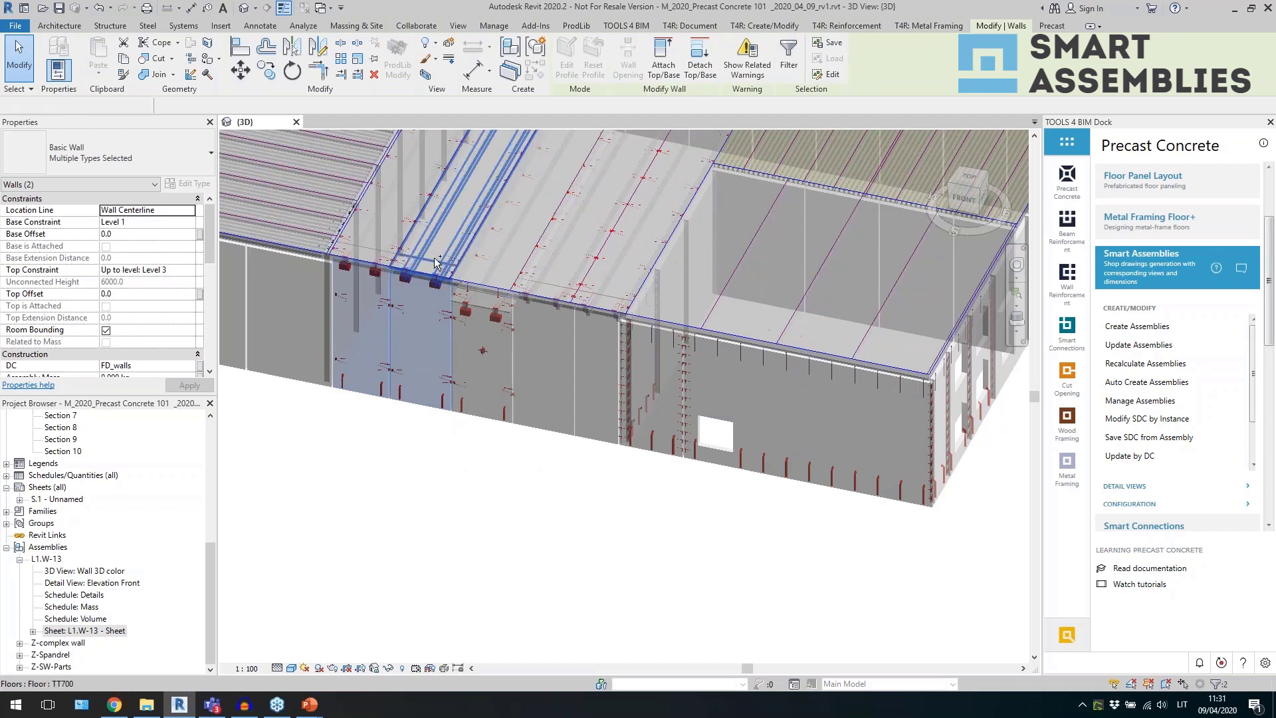
pyautogui.keyDown('ctrl'); pyautogui.click(424, 252); pyautogui.keyUp('ctrl')
# In the With framing view, create assemblies for the selected panels and the edge beam, using the Precast beam configuration for the beam.
pyautogui.scroll(-3, 713, 505)
pyautogui.scroll(2, 570, 471)
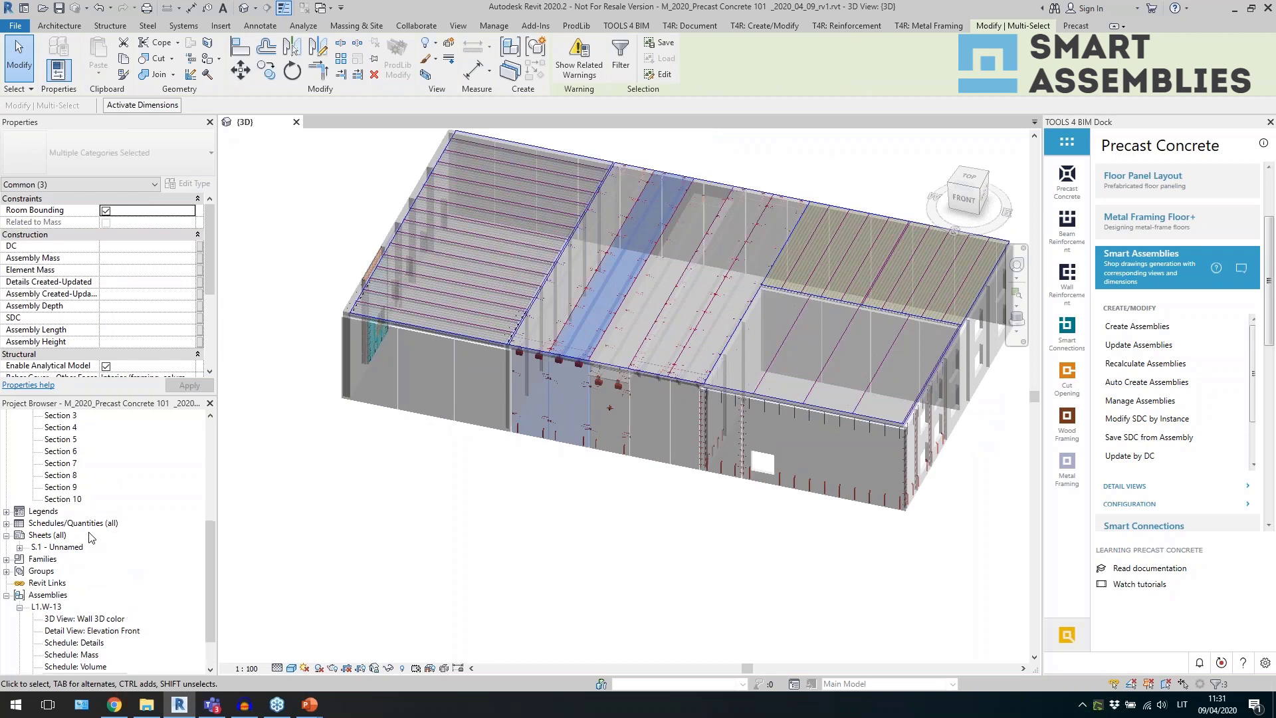
pyautogui.scroll(5, 85, 538)
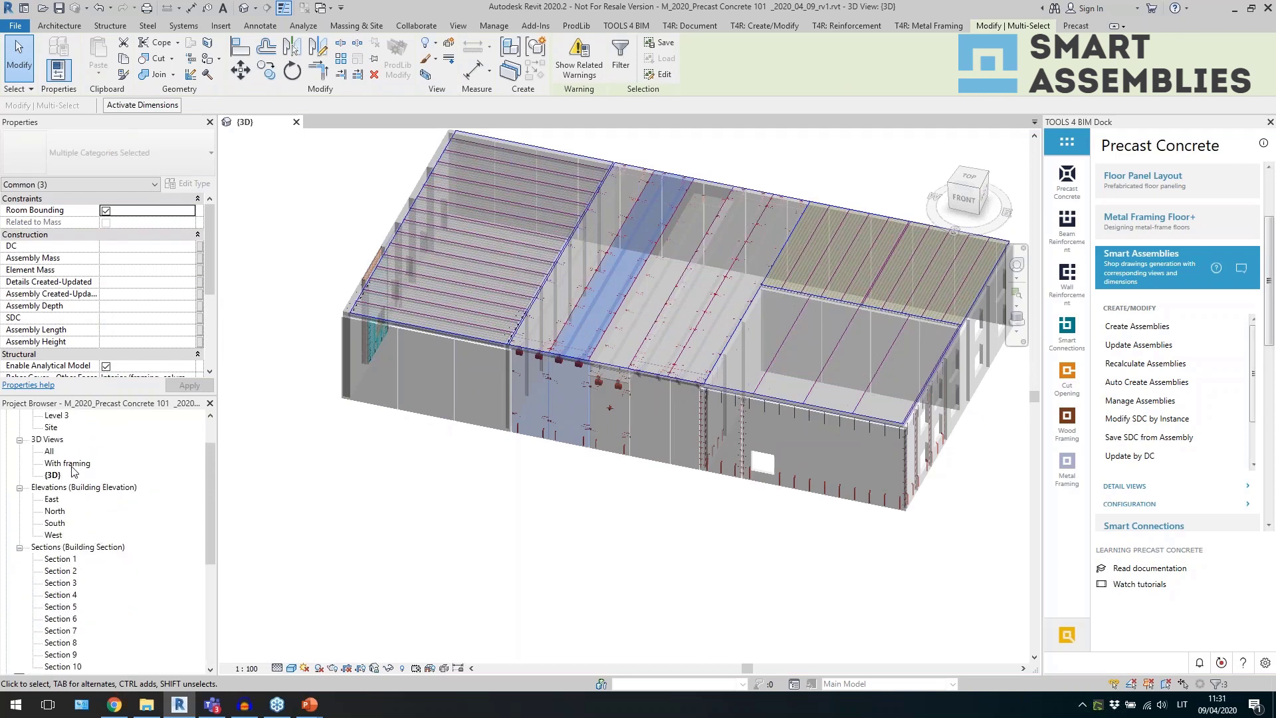
pyautogui.doubleClick(69, 463)
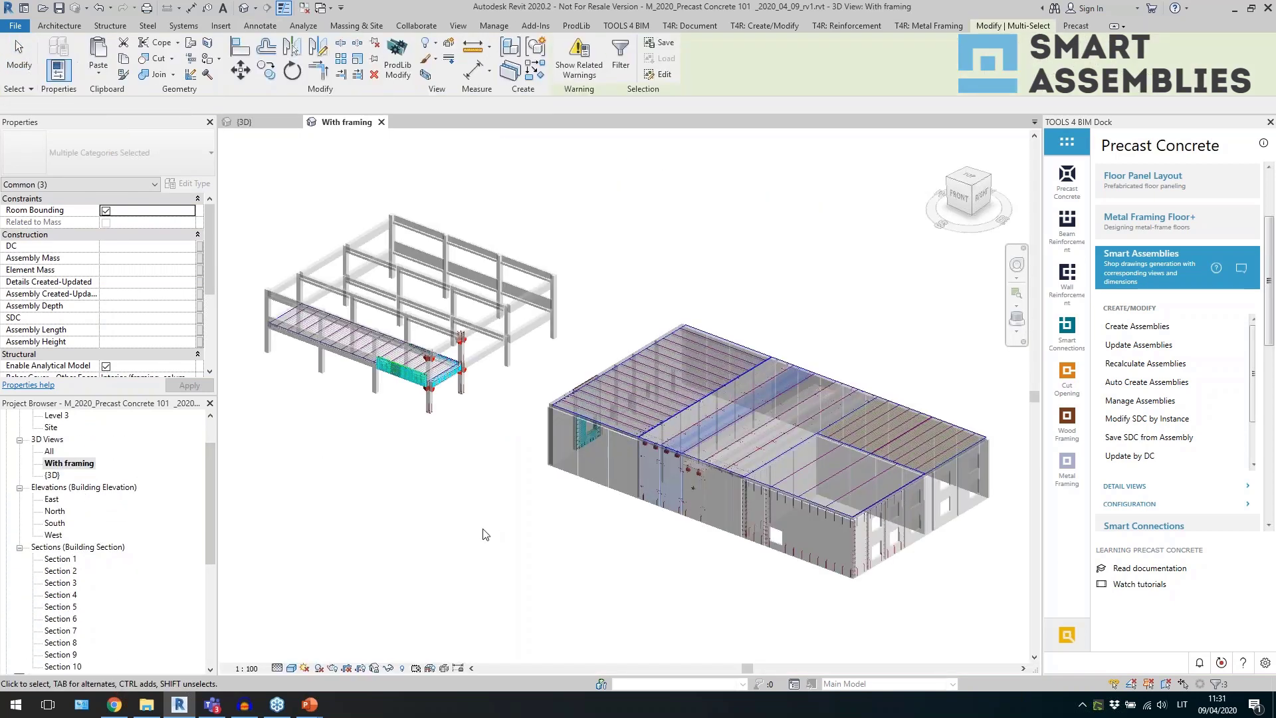
pyautogui.keyDown('shift'); pyautogui.moveTo(458, 508); pyautogui.dragTo(479, 525, button='middle'); pyautogui.keyUp('shift')
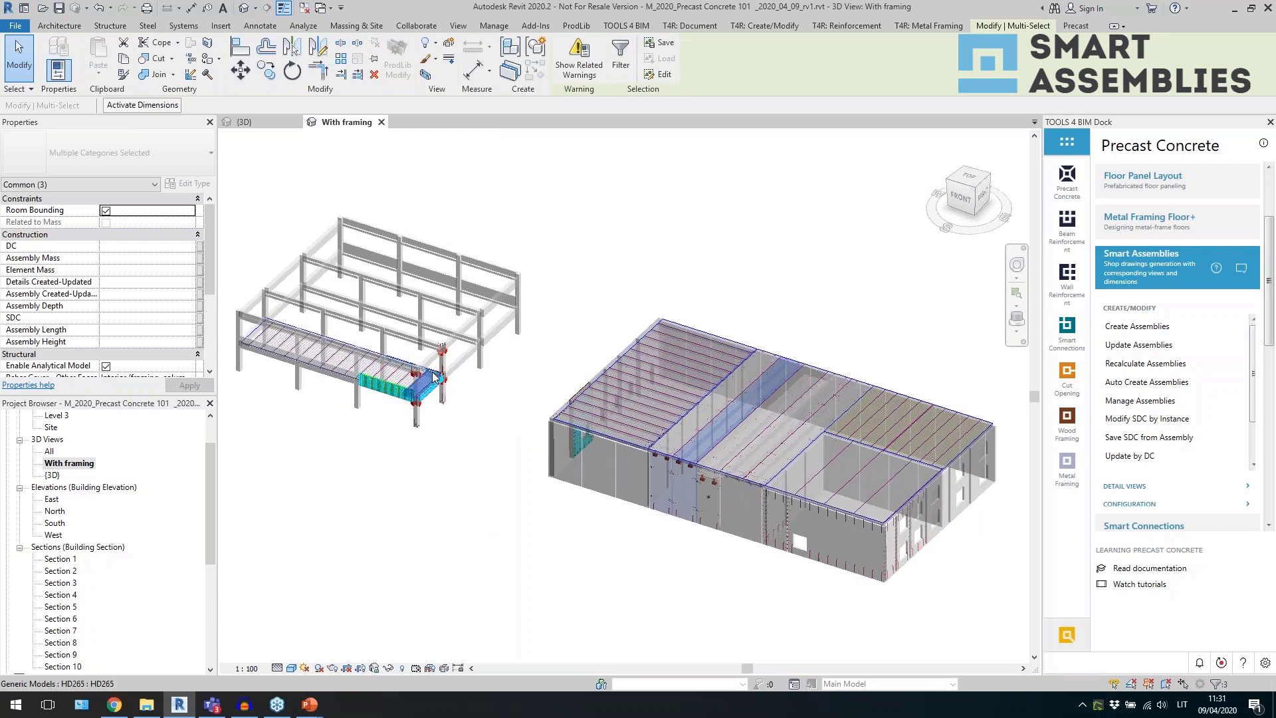
pyautogui.scroll(8, 433, 377)
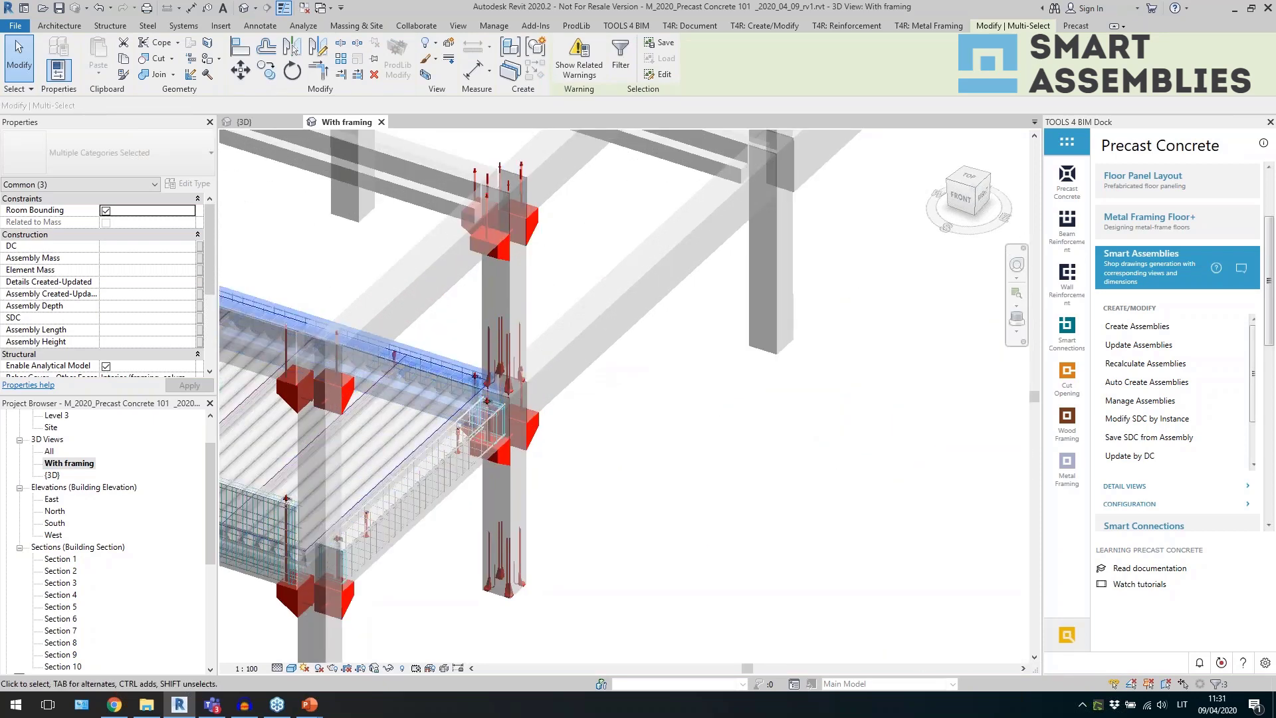
pyautogui.scroll(-4, 540, 394)
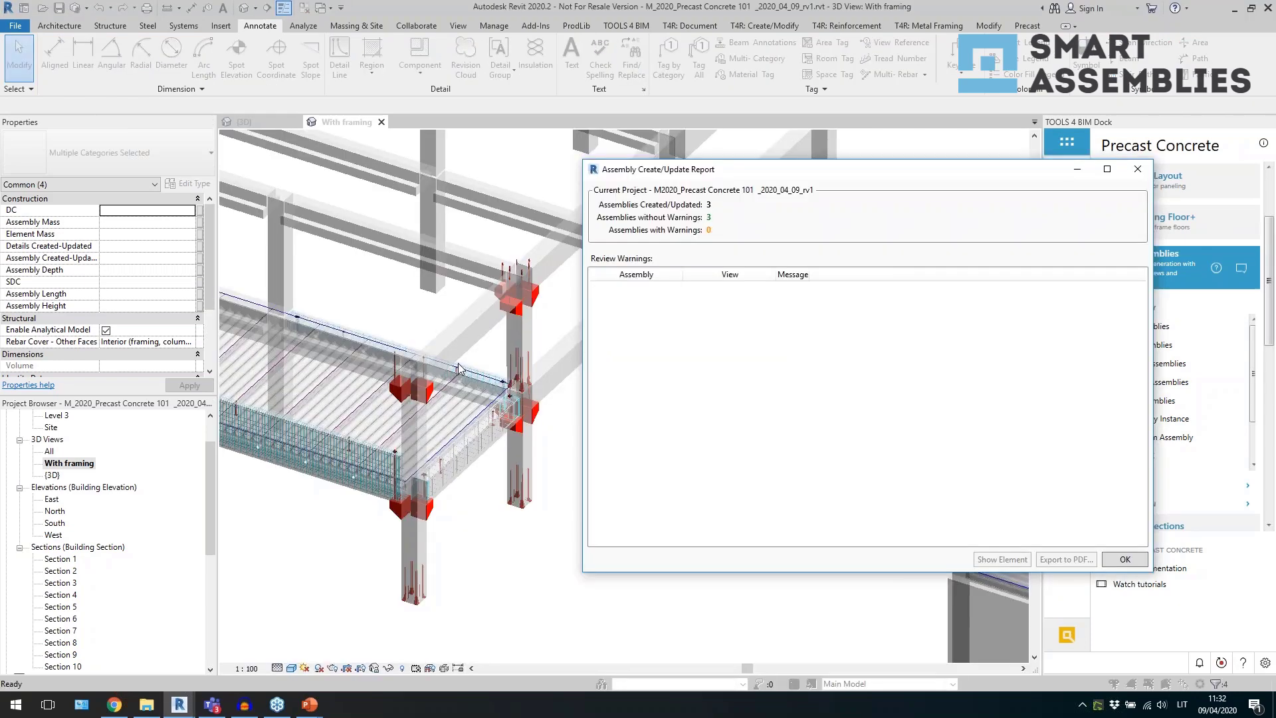
pyautogui.click(1124, 559)
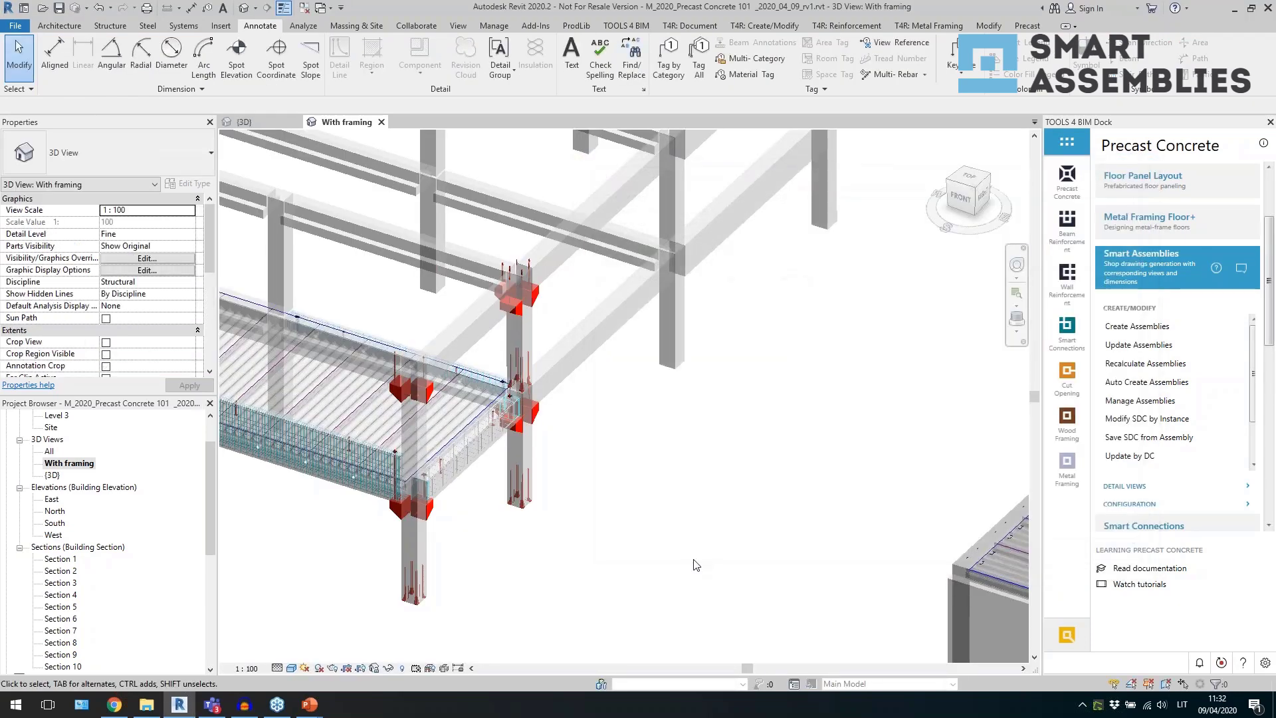
# Select the new beam assembly in the model and open the Front detail view of B-12.
pyautogui.click(486, 381)
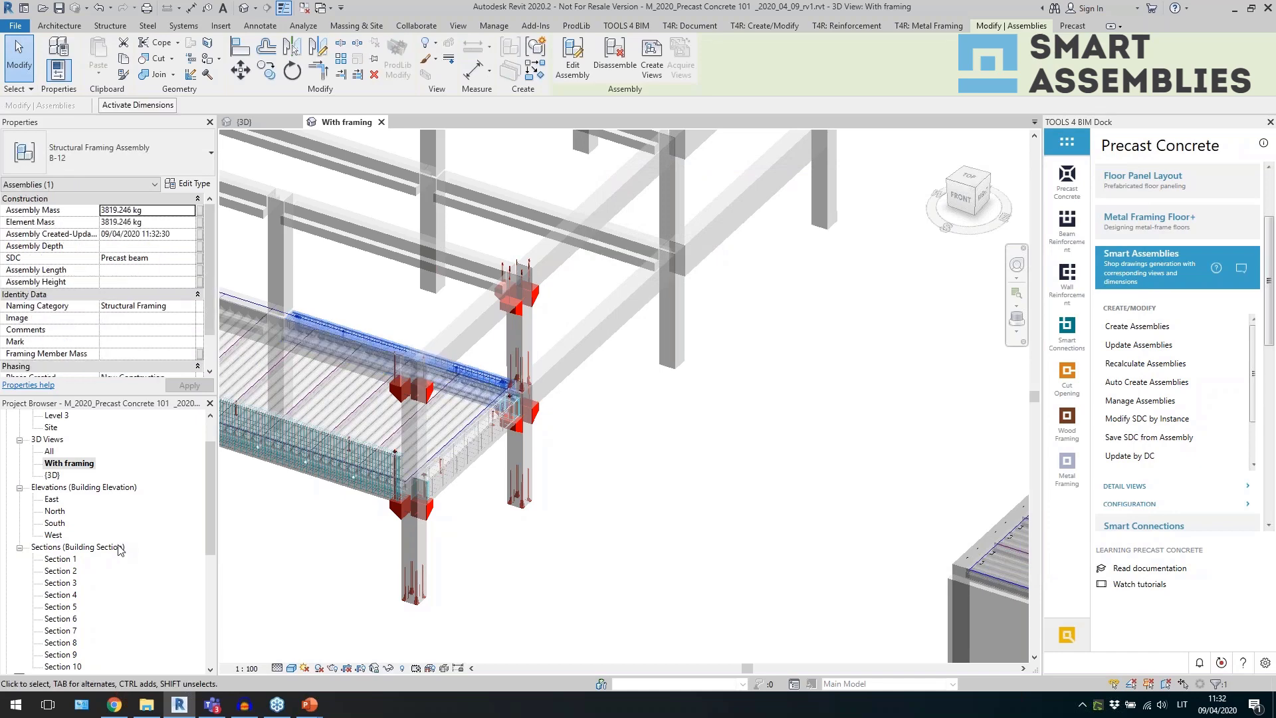
pyautogui.scroll(-5, 146, 536)
pyautogui.scroll(-2, 146, 536)
pyautogui.doubleClick(41, 523)
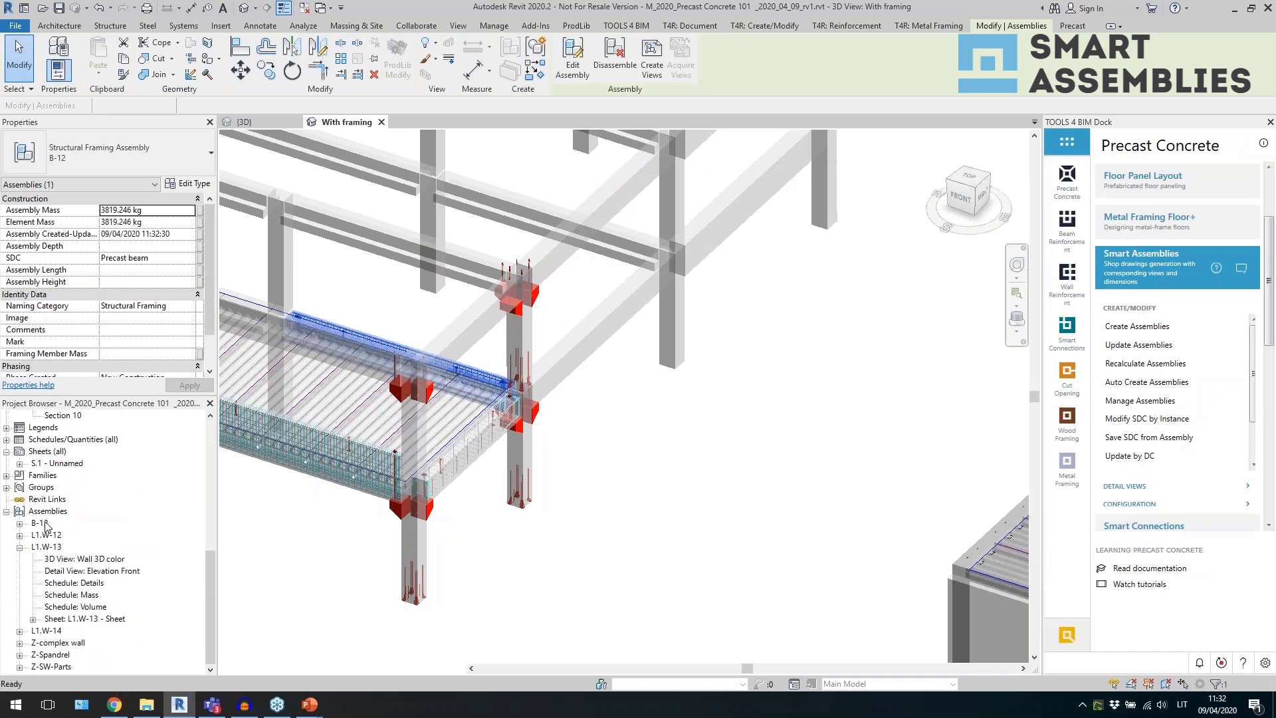
pyautogui.doubleClick(80, 535)
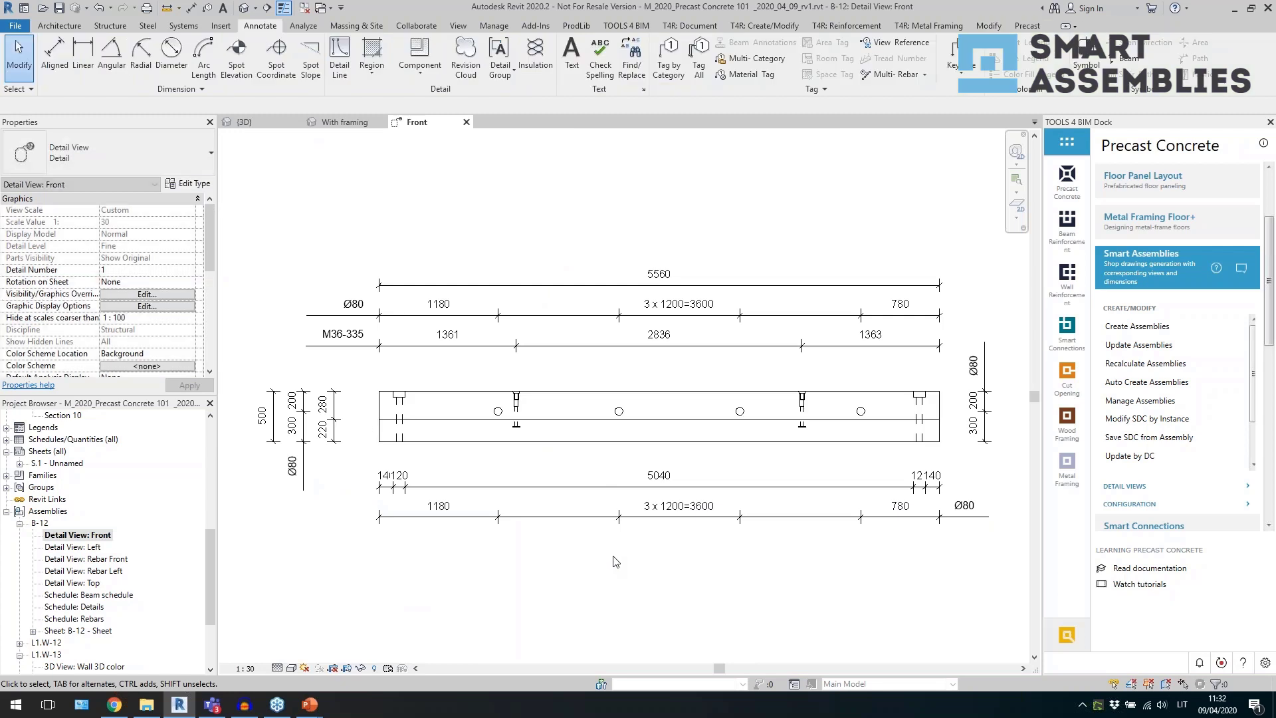
# Examine the total length, Ø80 opening, M36-335 anchor and lower dimension lines in the beam's Front detail view.
pyautogui.click(450, 285)
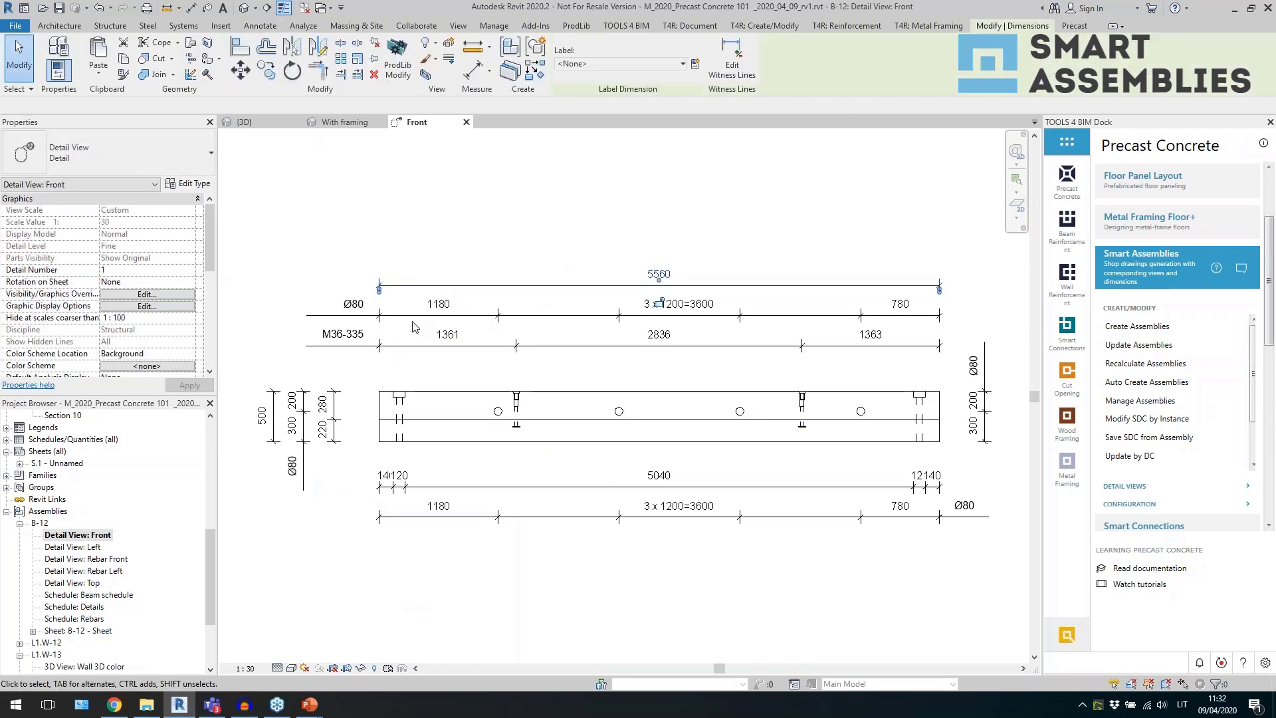
pyautogui.click(411, 315)
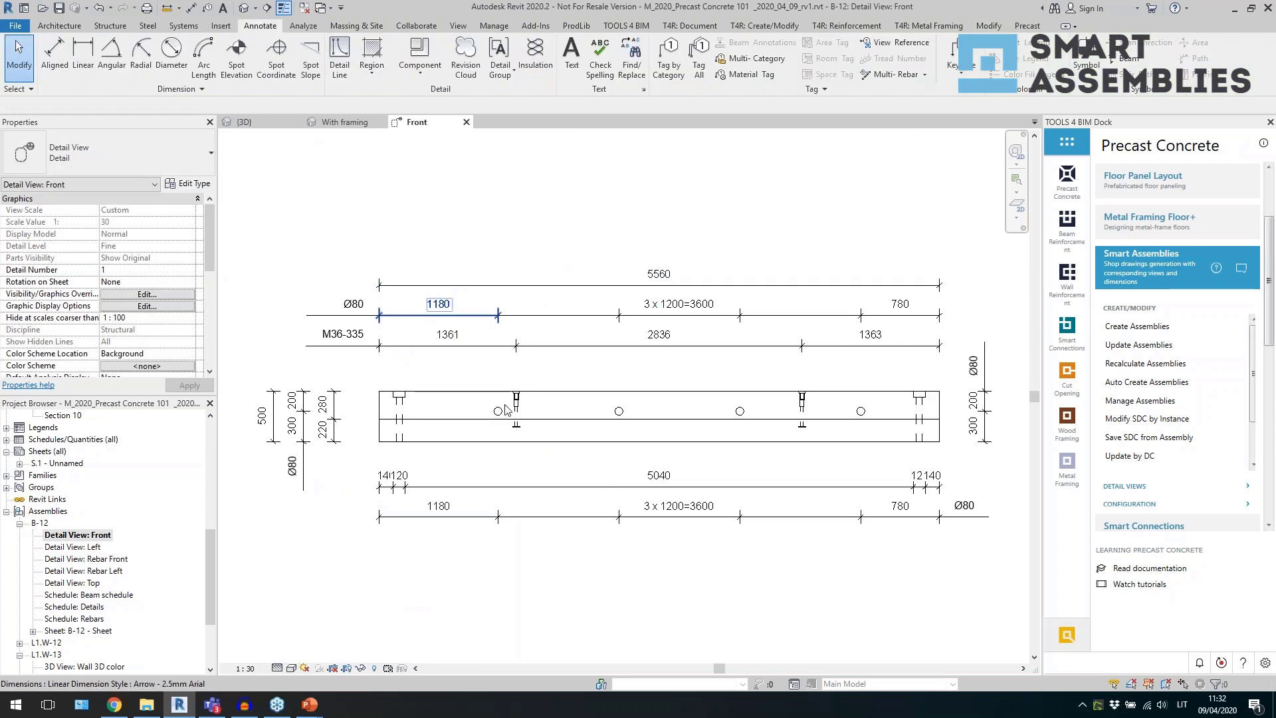
pyautogui.click(467, 346)
pyautogui.click(433, 561)
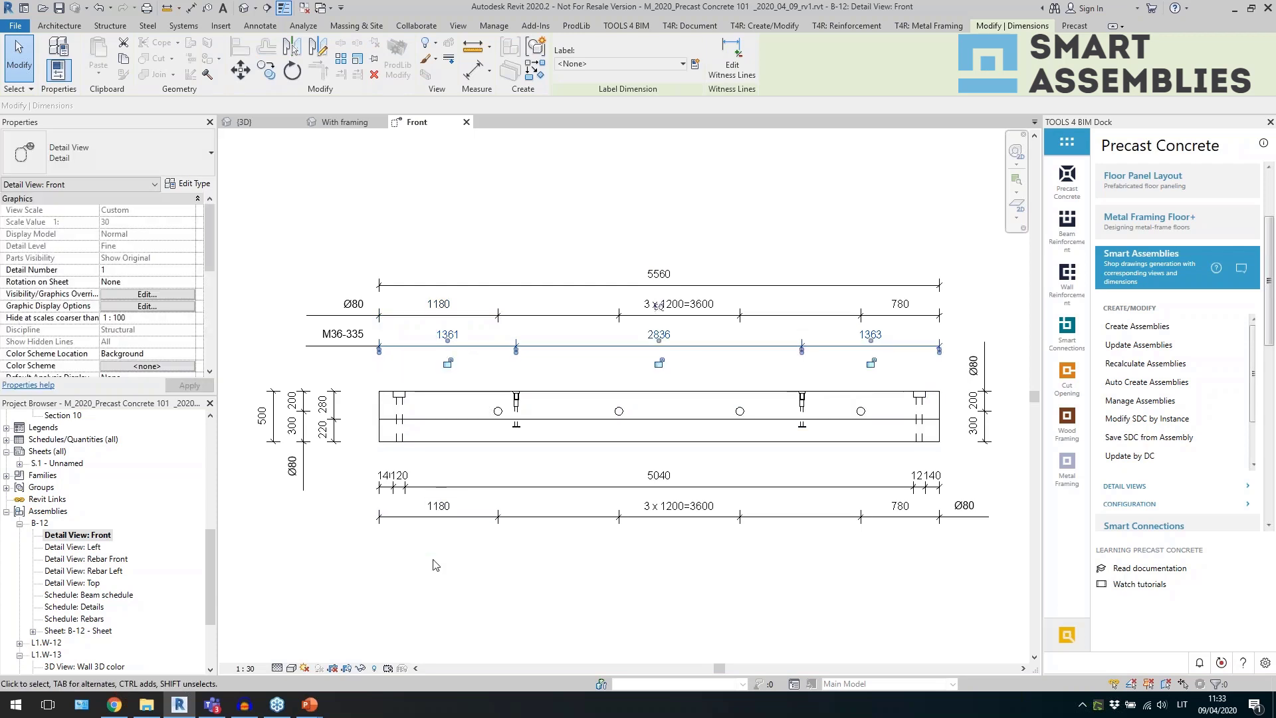
pyautogui.click(428, 487)
pyautogui.press('Escape')
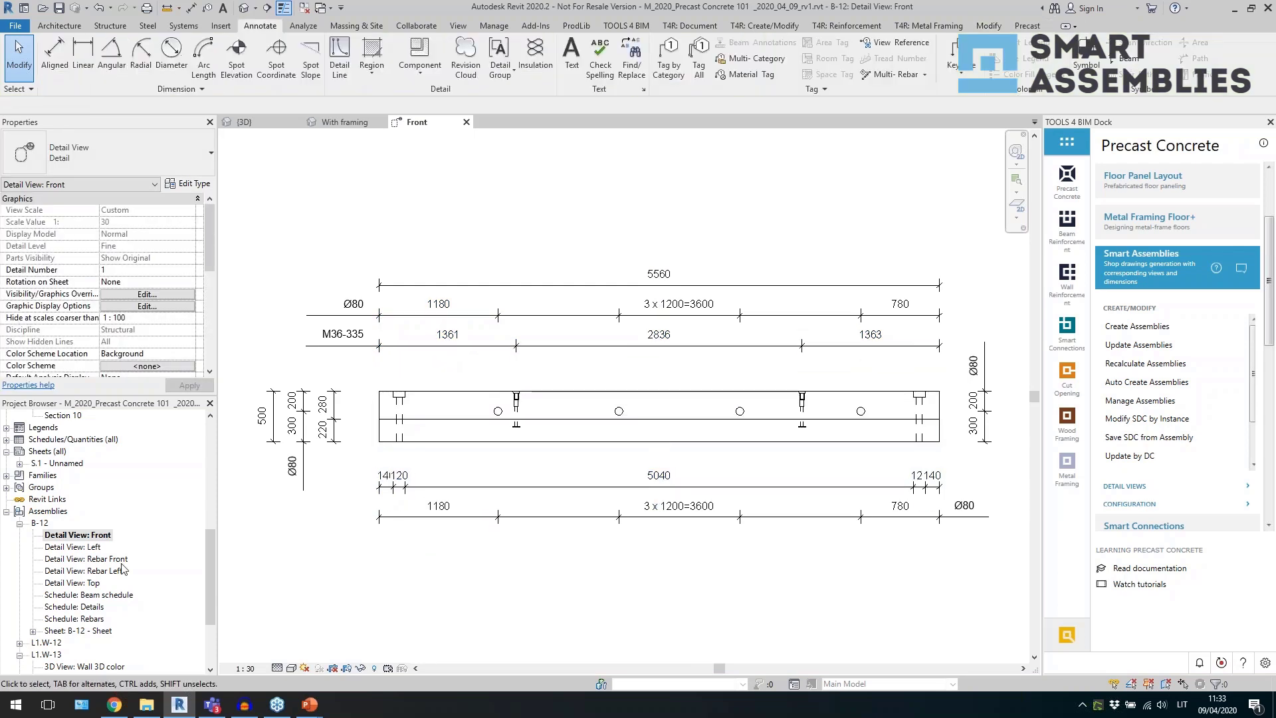
# Review the B-12 Left and Rebar Front detail views, plus its Beam schedule and Rebars schedule.
pyautogui.doubleClick(98, 549)
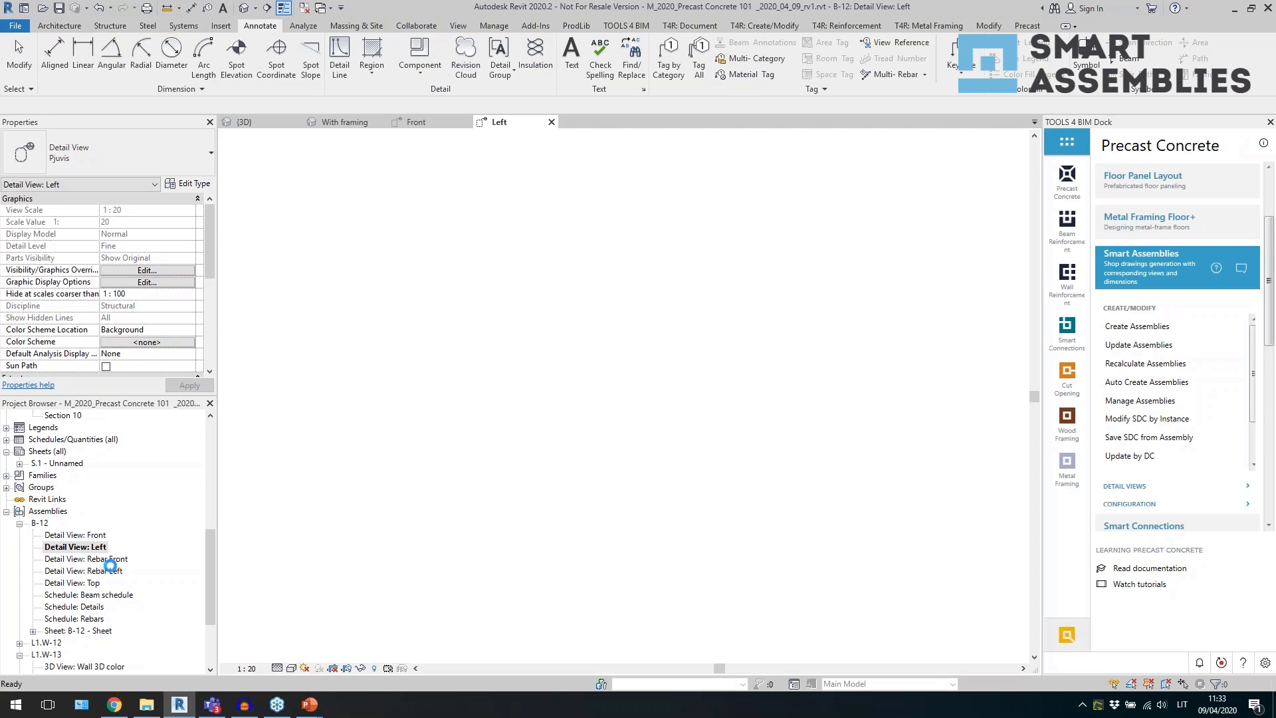
pyautogui.doubleClick(113, 559)
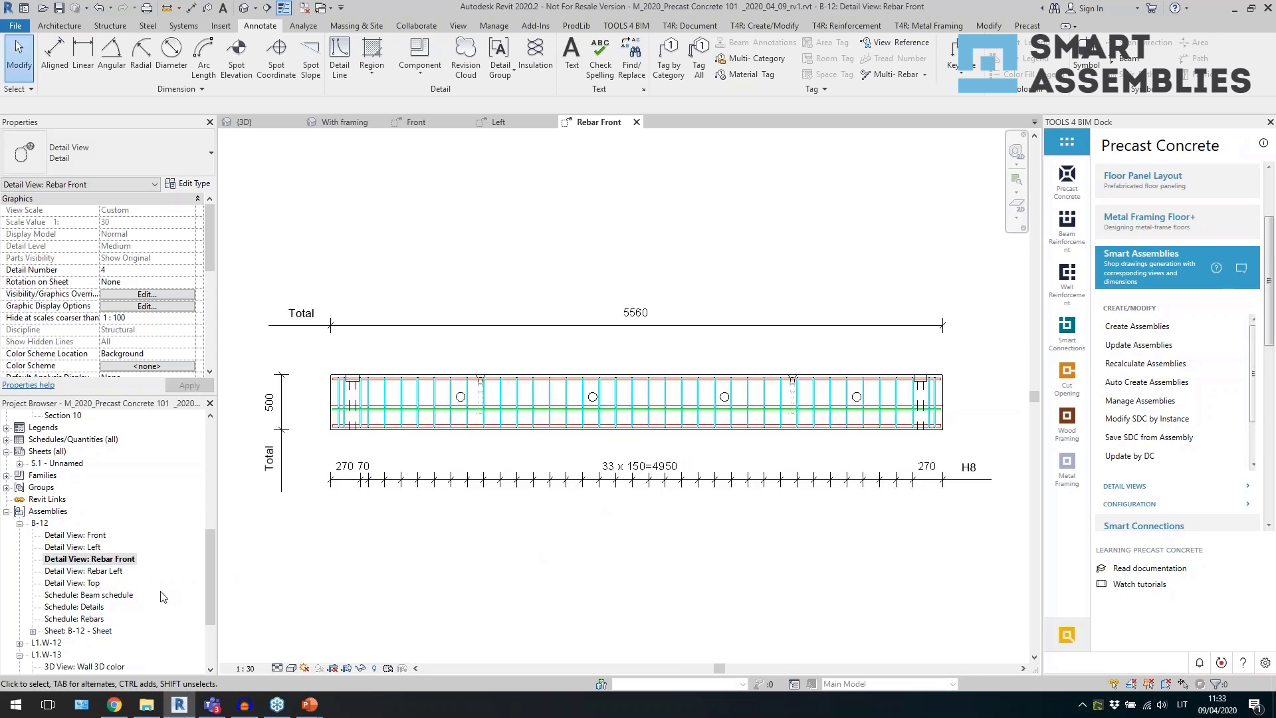
pyautogui.click(113, 596)
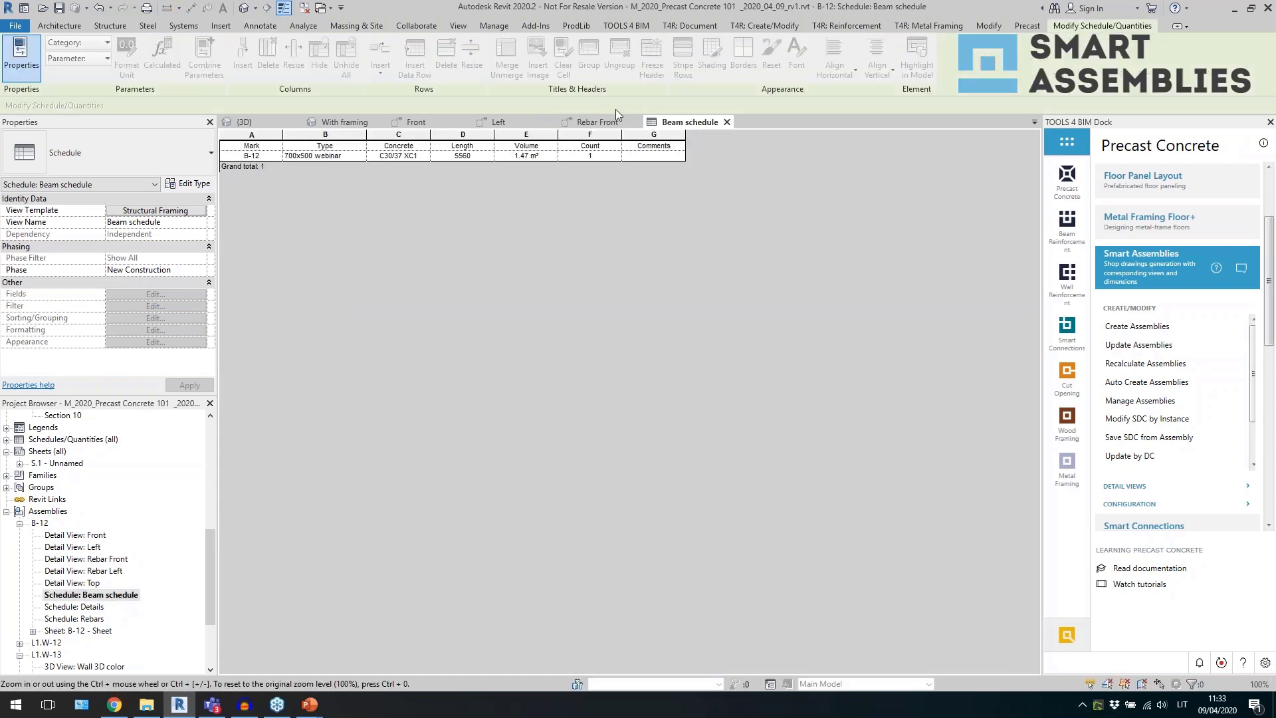
pyautogui.doubleClick(93, 617)
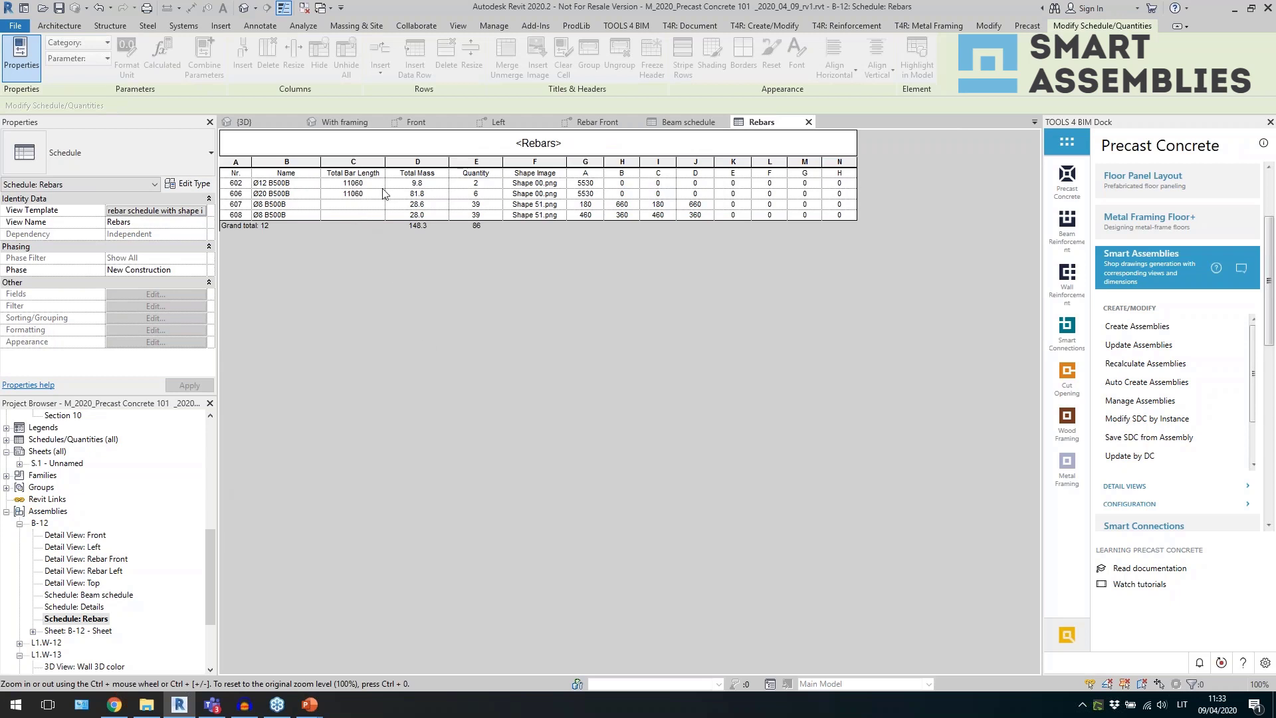
# Expand the L1.W-12 wall assembly and open its sheet.
pyautogui.scroll(-2, 67, 624)
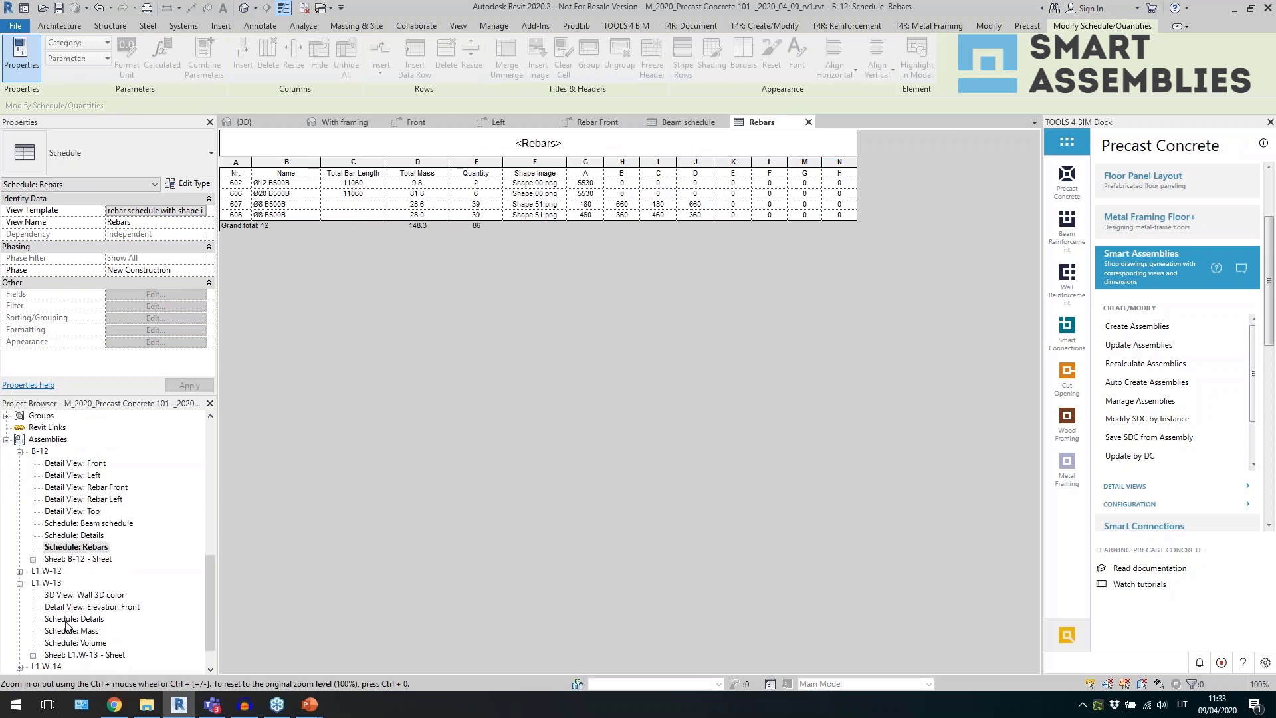
pyautogui.doubleClick(52, 571)
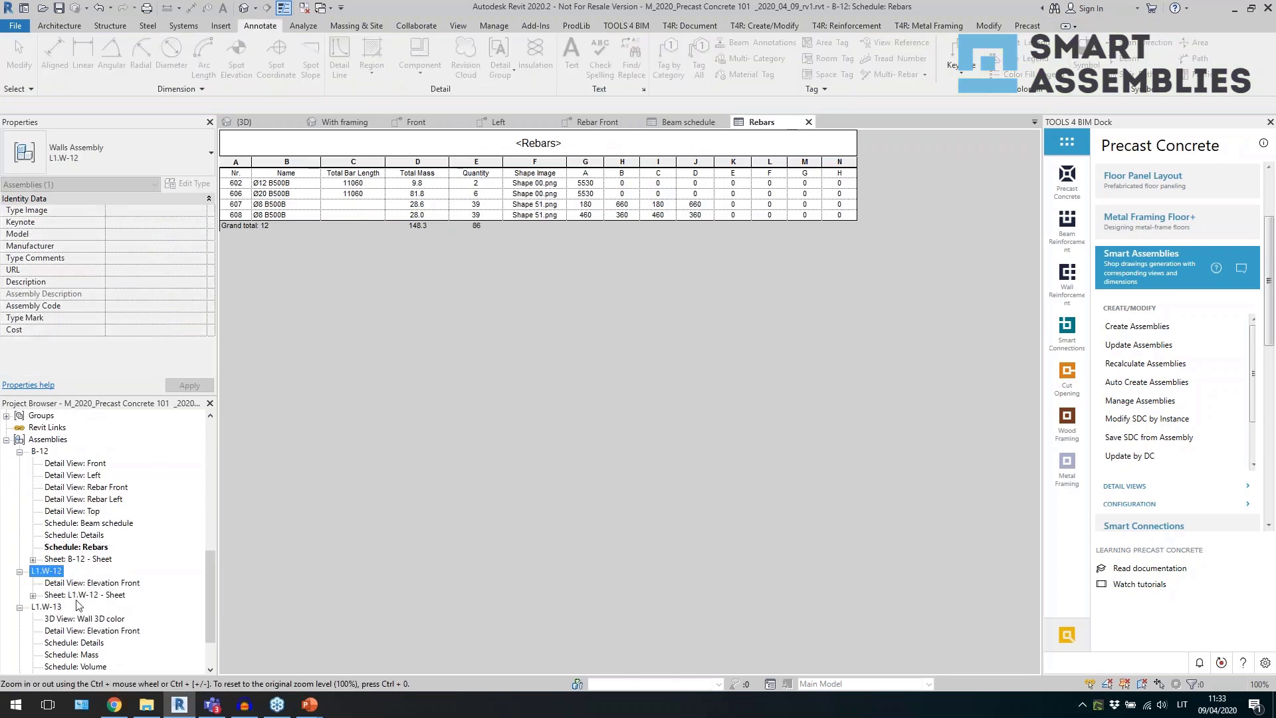
pyautogui.doubleClick(80, 596)
pyautogui.doubleClick(81, 597)
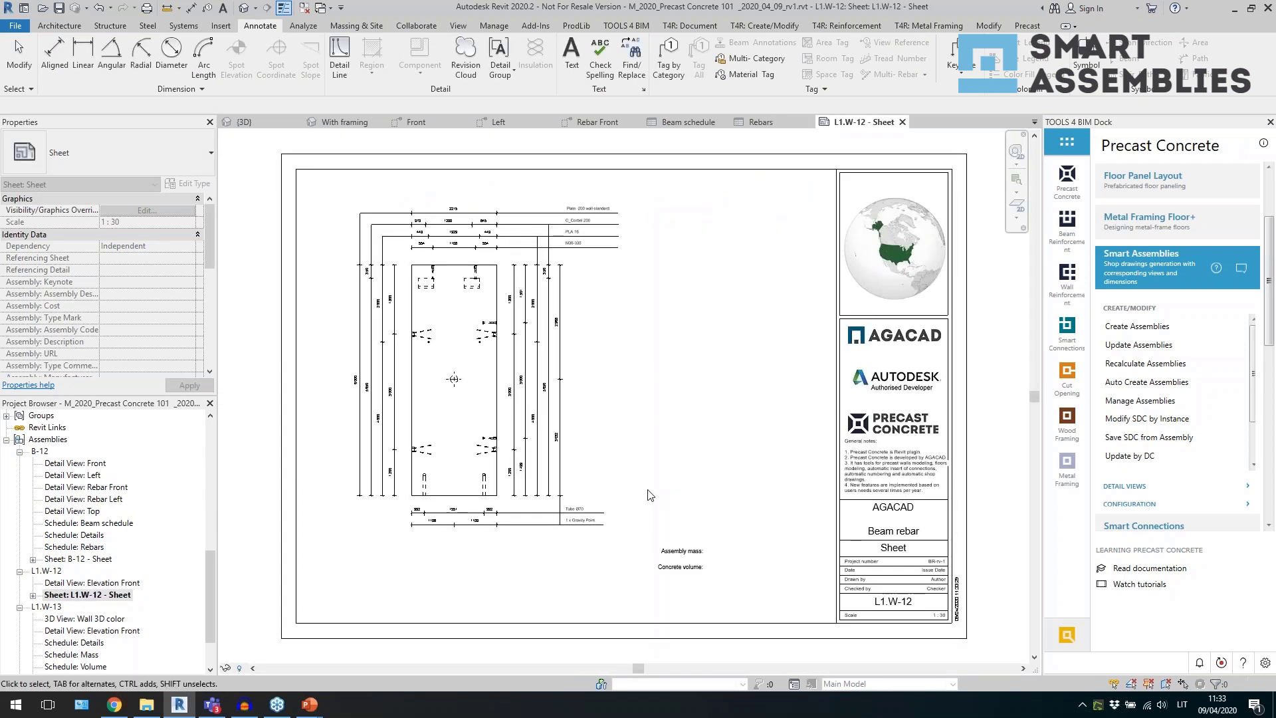
# Activate the front elevation on the L1.W-12 sheet, inspect the detail lines linking its dimension lines, and deactivate the view.
pyautogui.scroll(2, 390, 329)
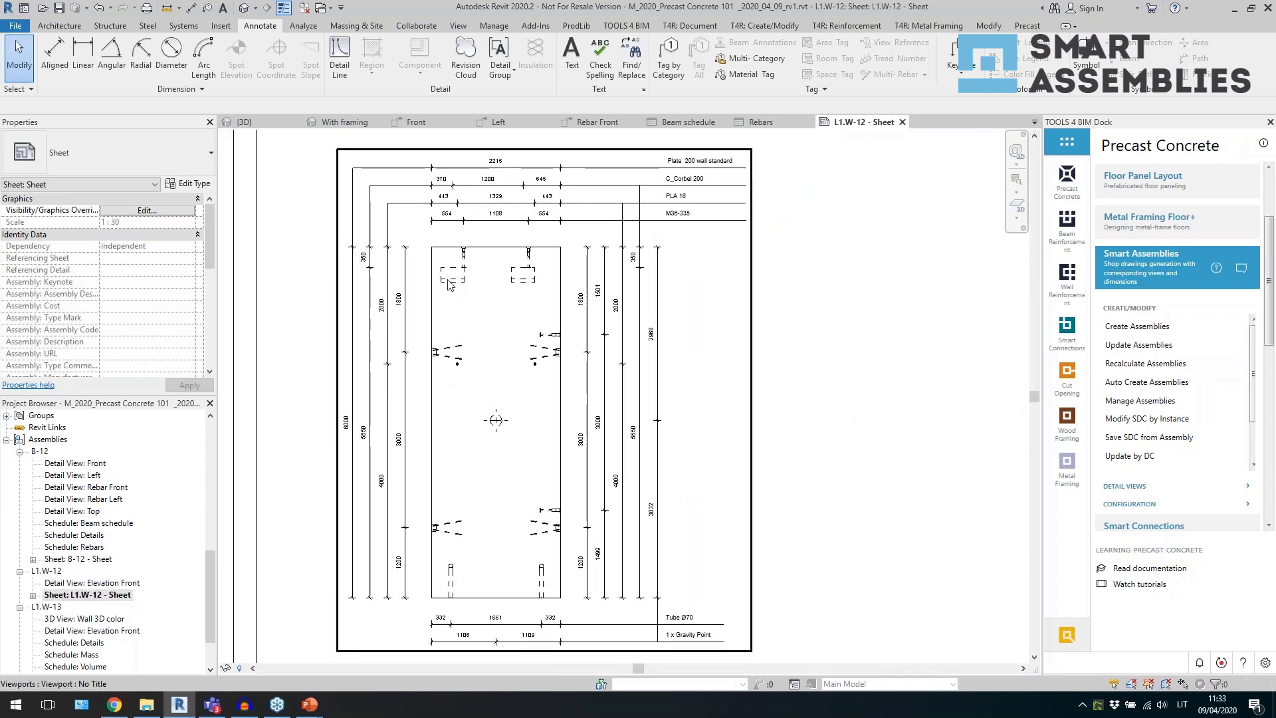
pyautogui.doubleClick(474, 210)
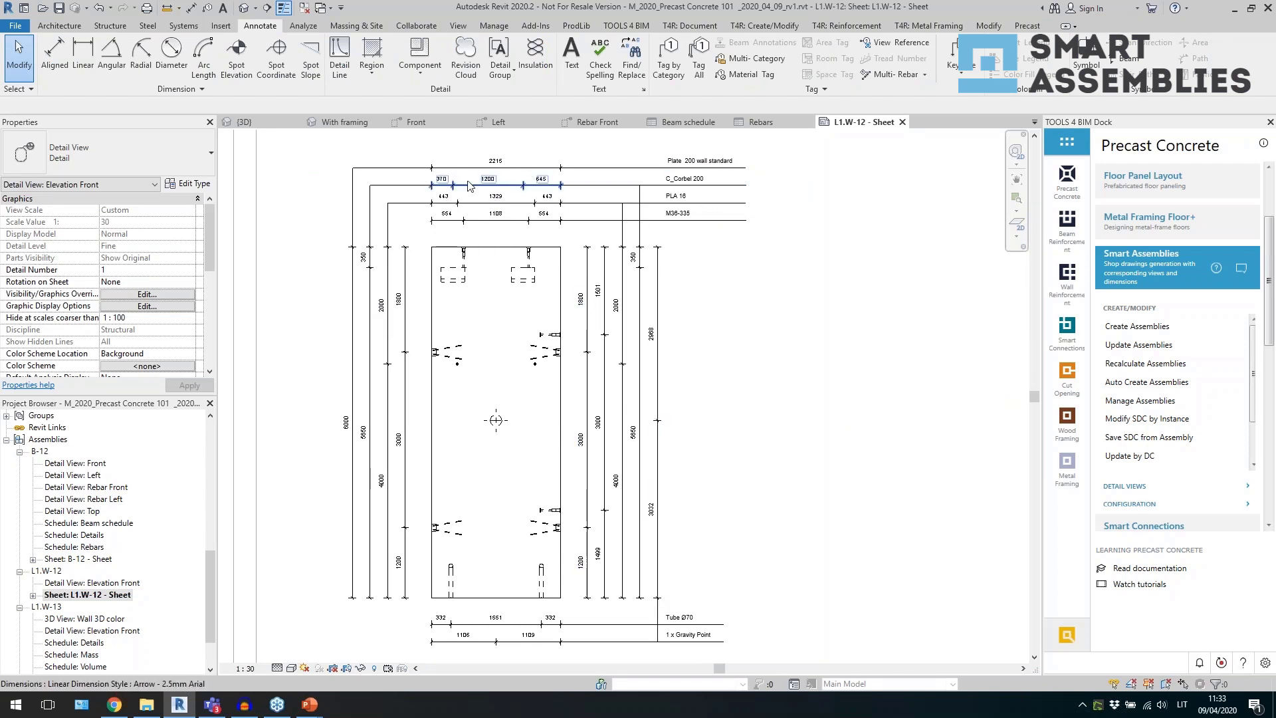
pyautogui.click(404, 206)
pyautogui.click(403, 205)
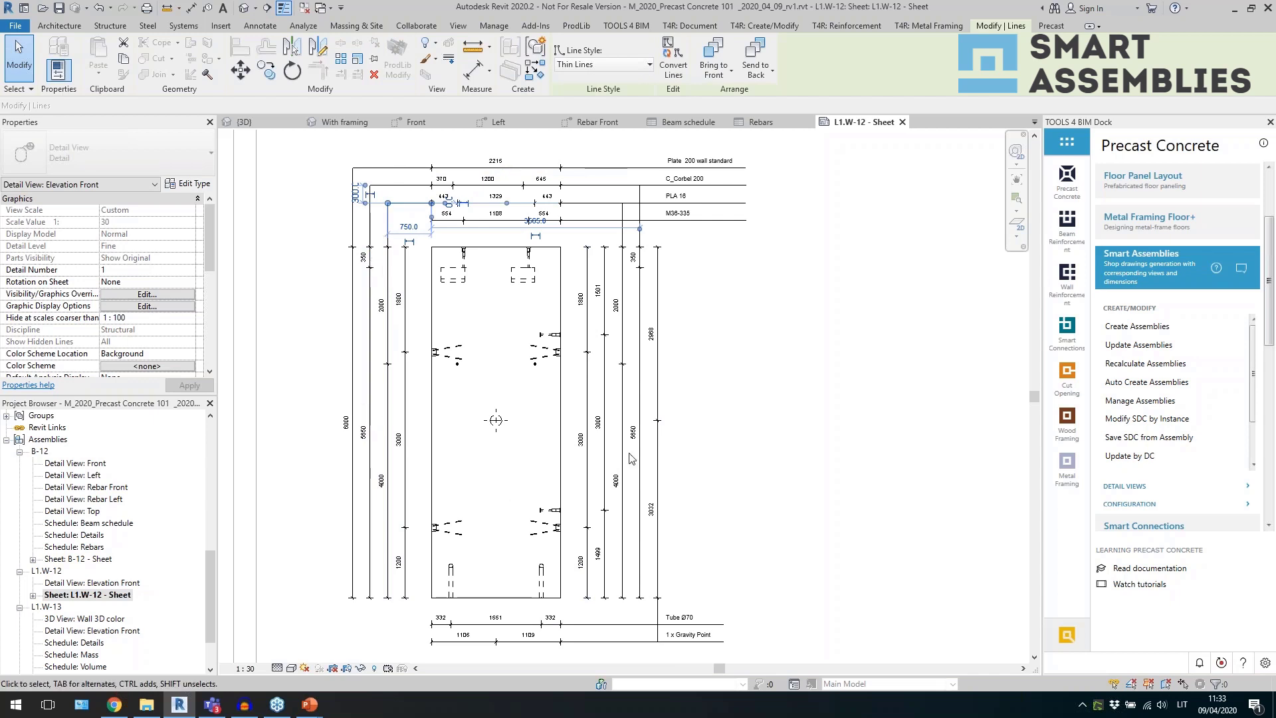
pyautogui.doubleClick(908, 413)
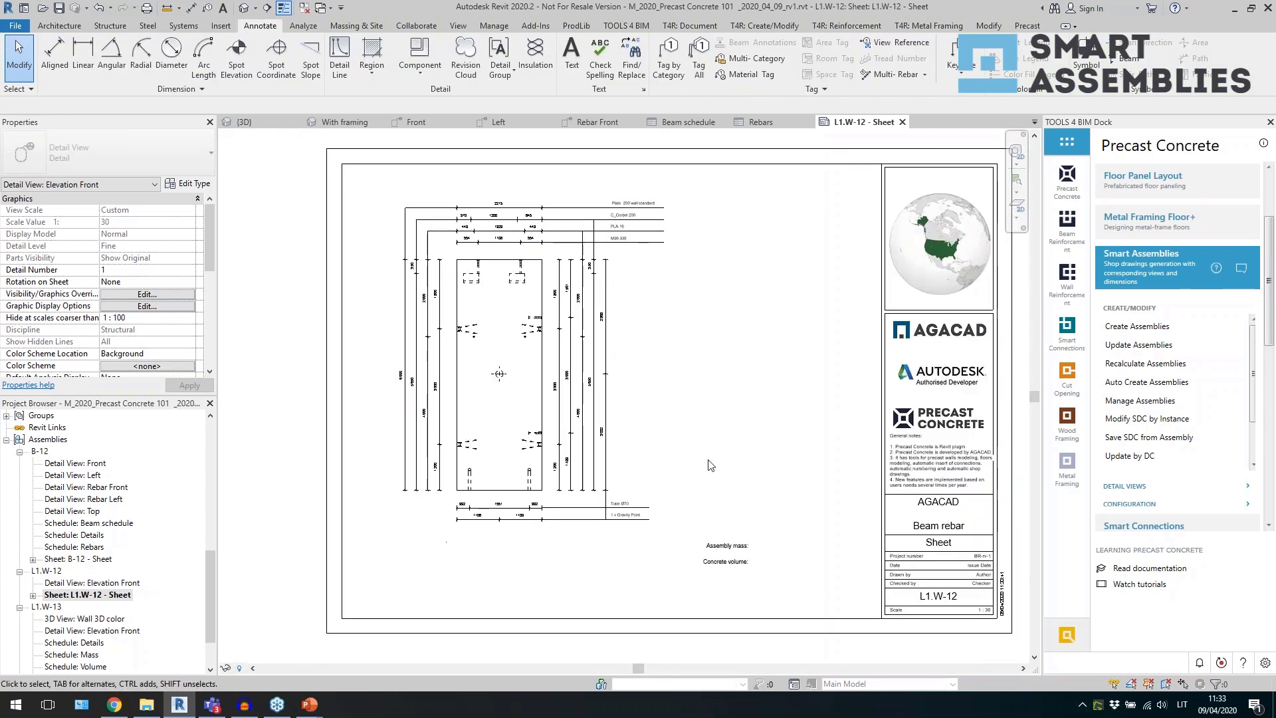
# Open the L1.W-14 assembly's sheet and activate its front elevation view.
pyautogui.scroll(-2, 91, 638)
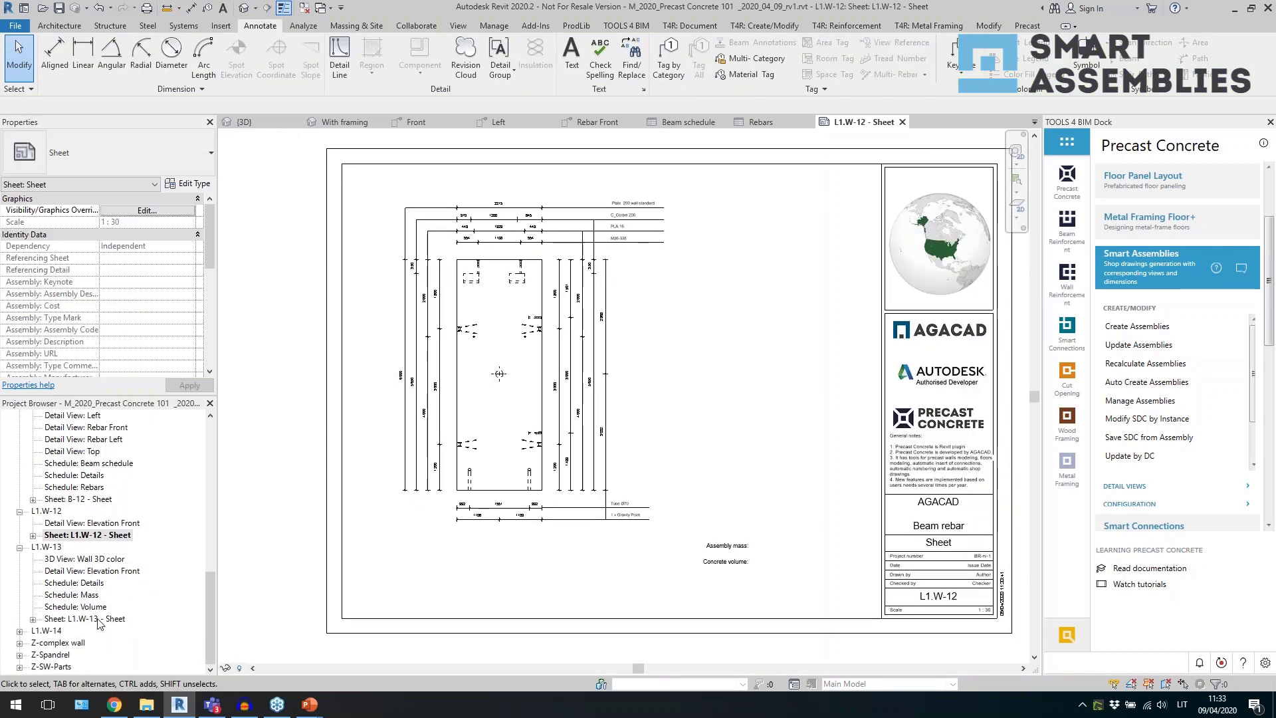
pyautogui.doubleClick(73, 632)
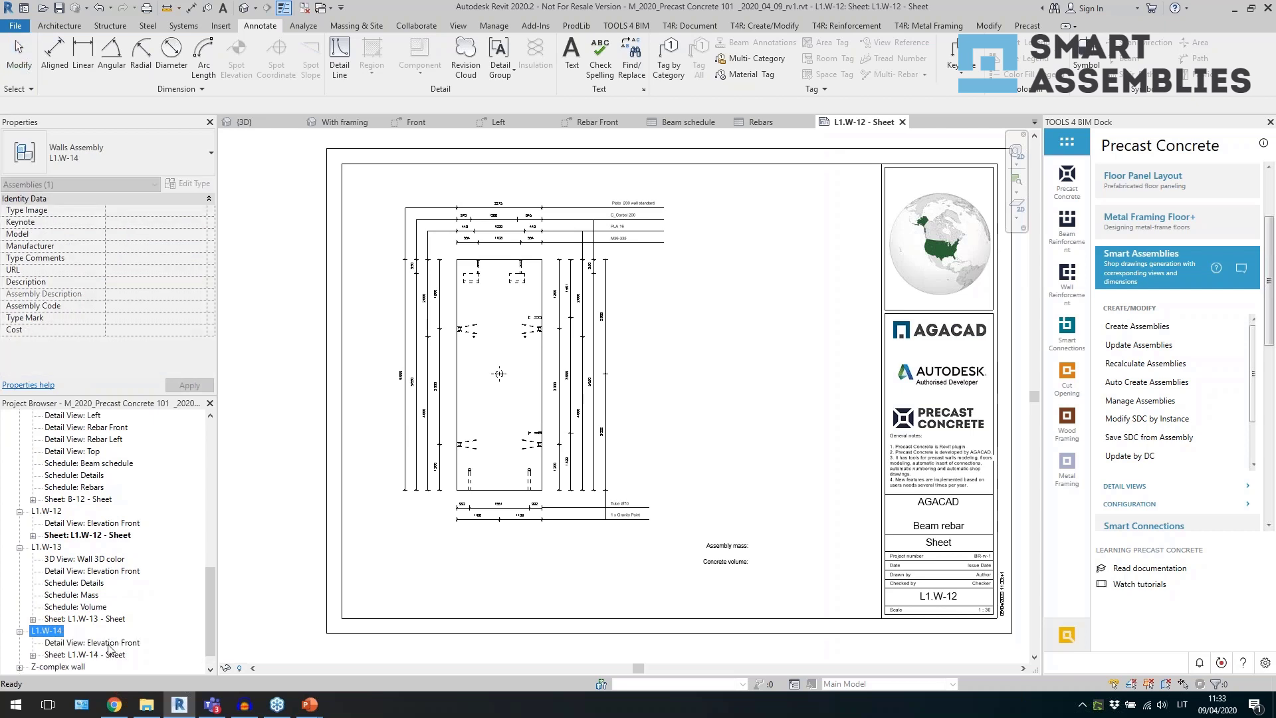
pyautogui.doubleClick(110, 653)
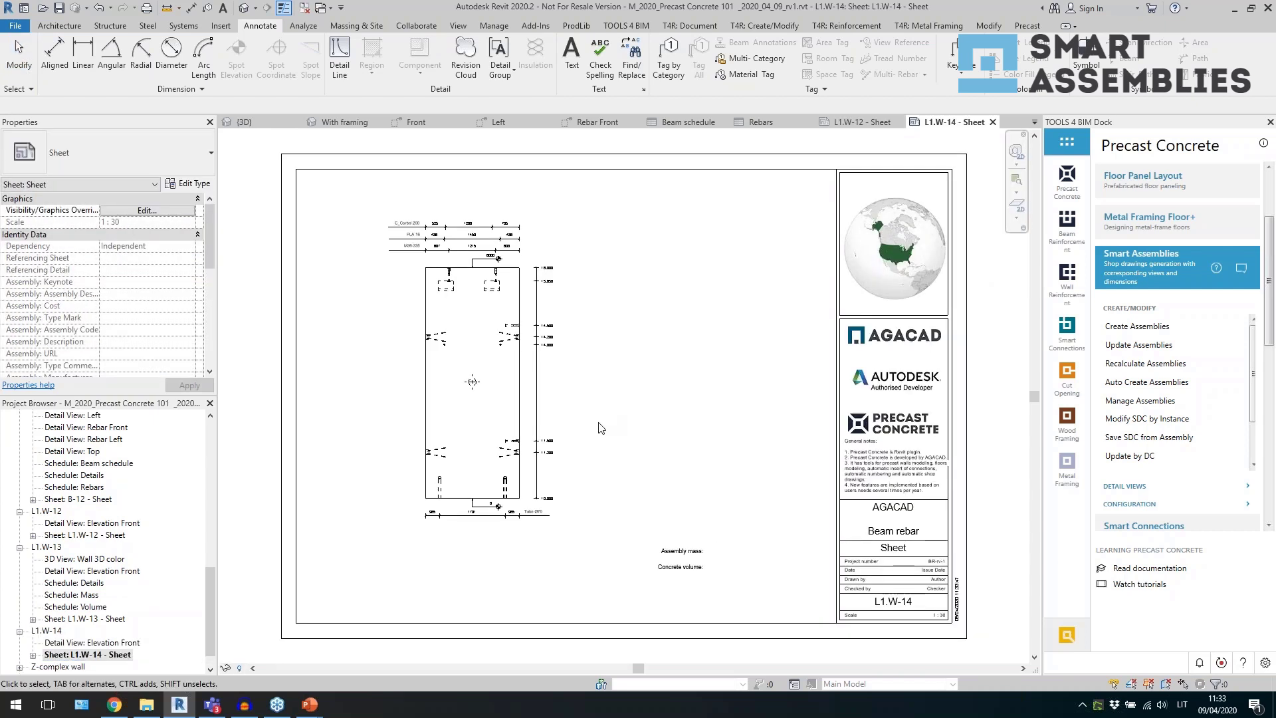
pyautogui.scroll(2, 459, 363)
pyautogui.doubleClick(412, 332)
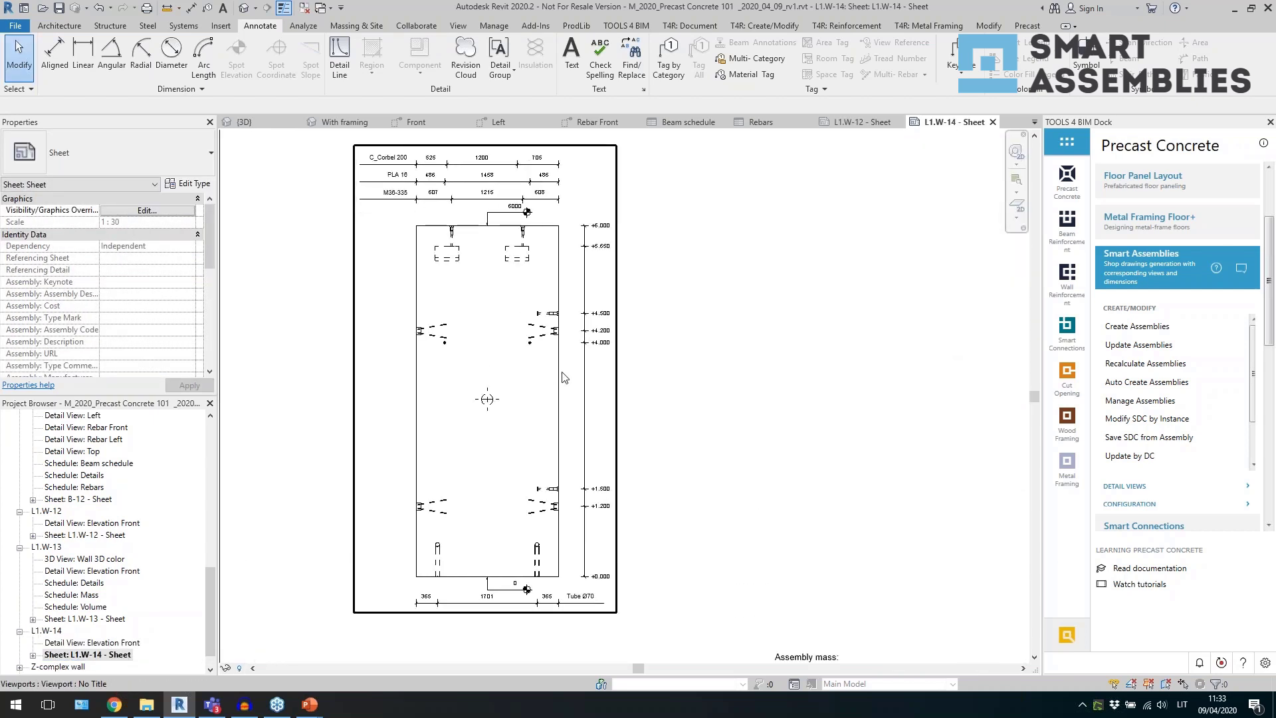
# Examine the vertical level-style dimension line and the upper C_Corbel 200 dimension line on the L1.W-14 elevation.
pyautogui.click(583, 395)
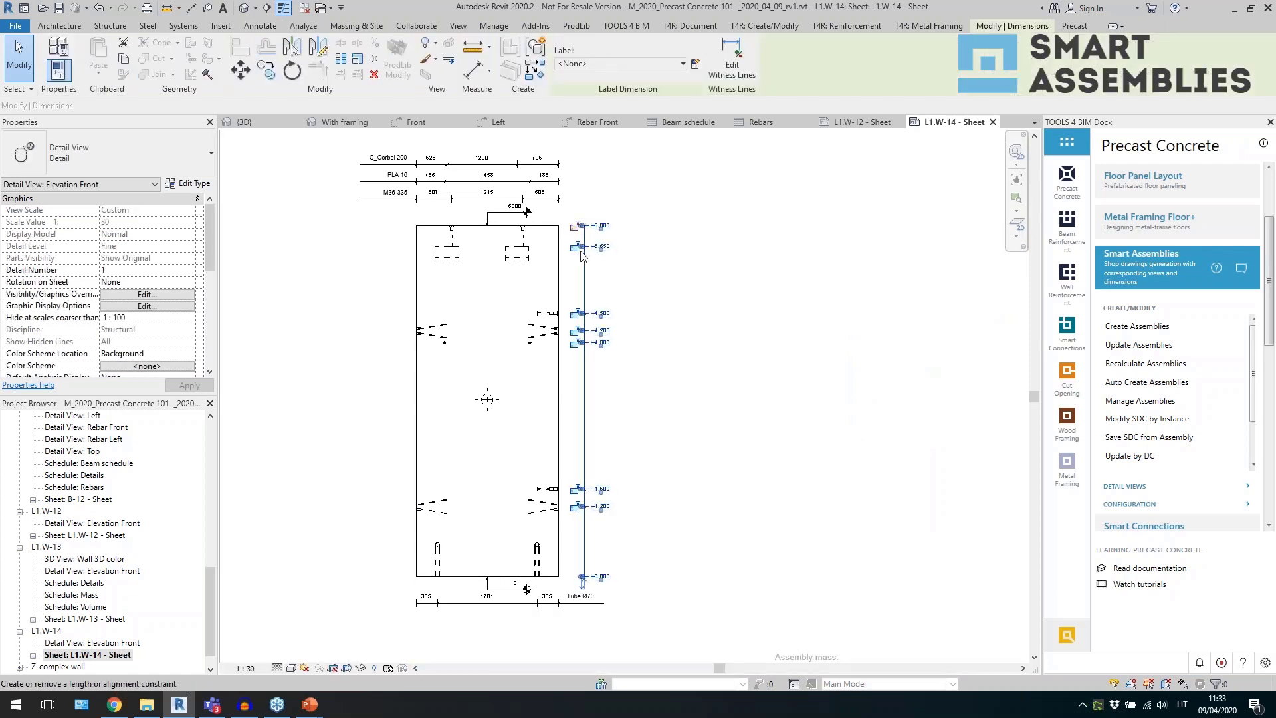
pyautogui.click(678, 320)
pyautogui.press('Escape')
pyautogui.press('Escape')
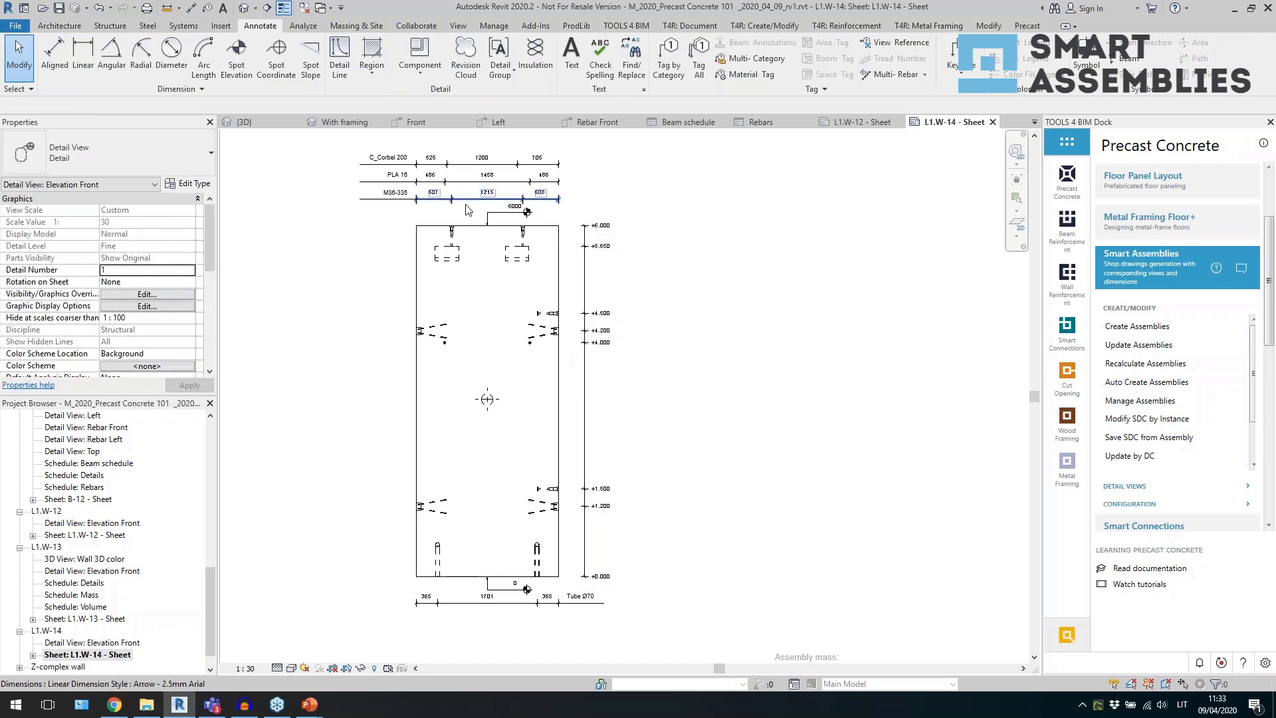
pyautogui.click(464, 166)
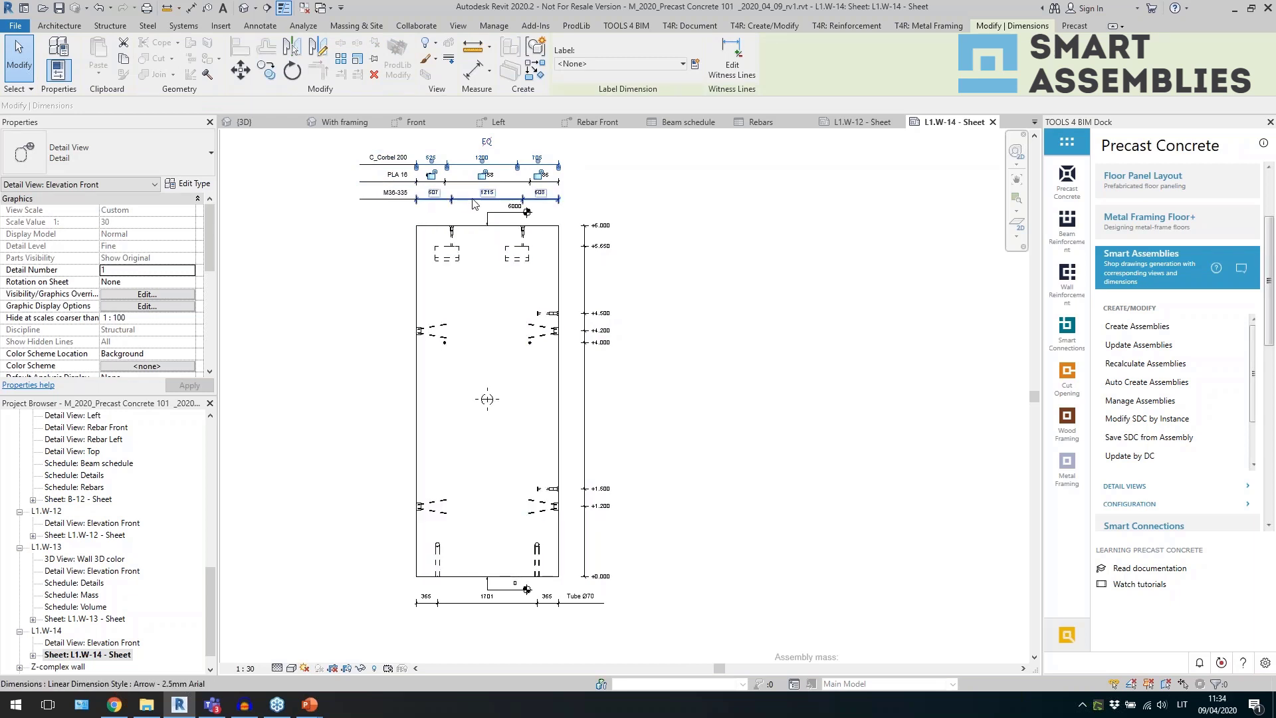
# Deactivate the elevation view on the L1.W-14 sheet and expand the Z-complex wall assembly.
pyautogui.click(702, 284)
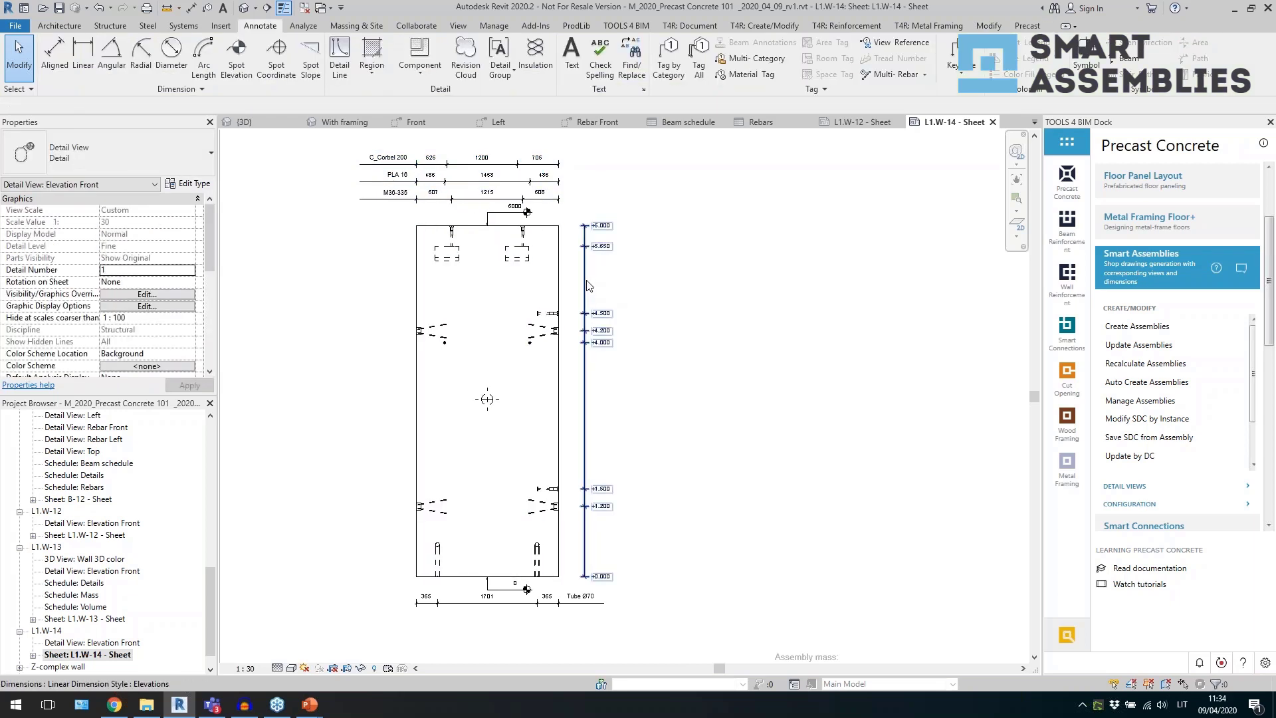
pyautogui.doubleClick(764, 432)
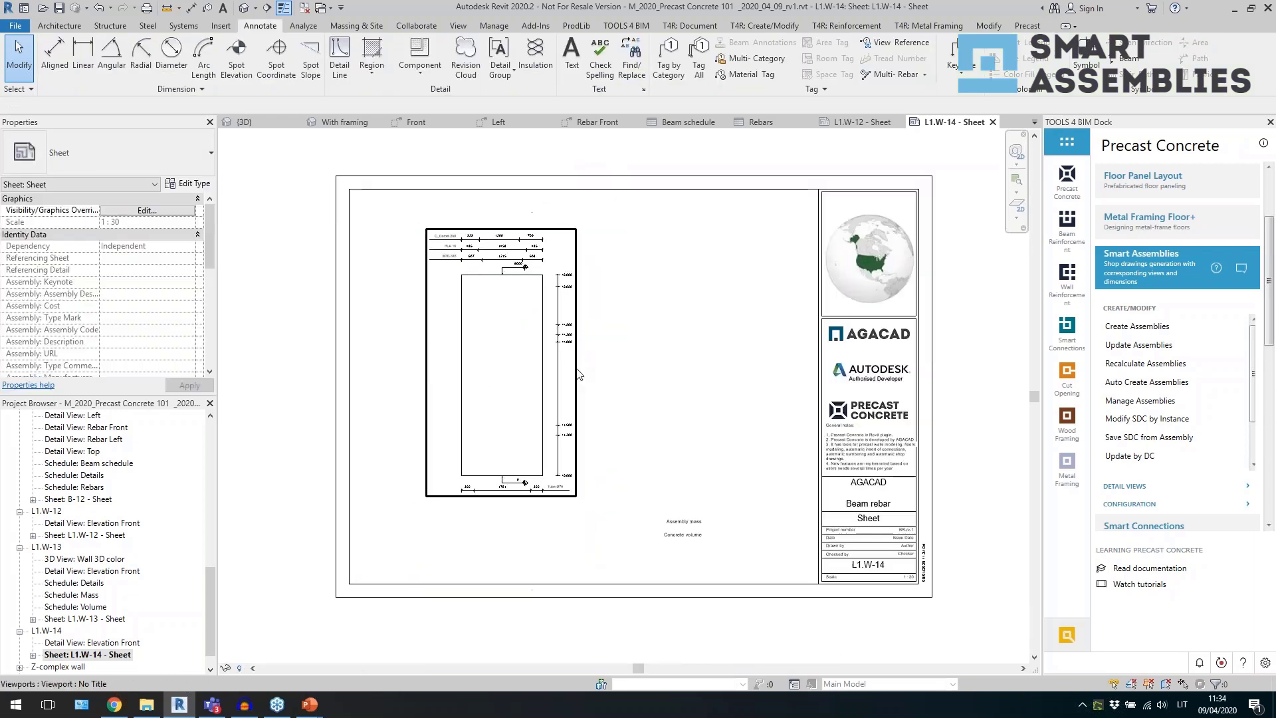
pyautogui.scroll(-1, 150, 606)
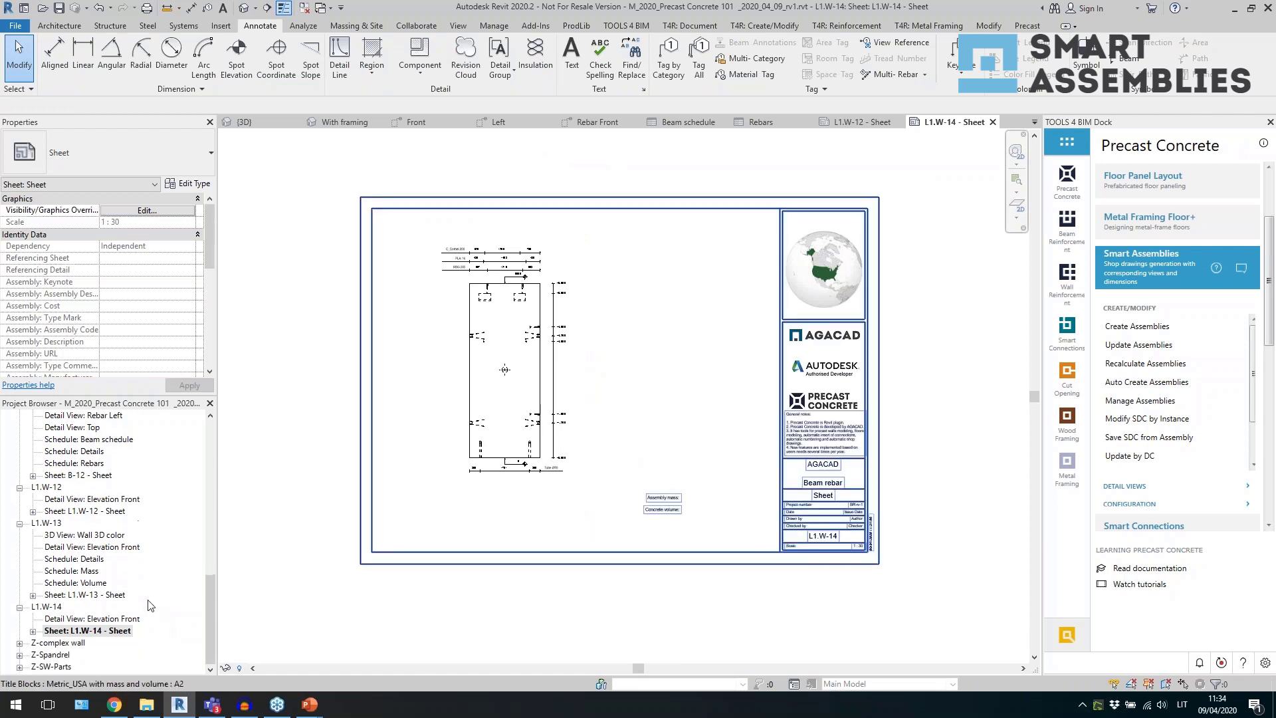
pyautogui.doubleClick(72, 645)
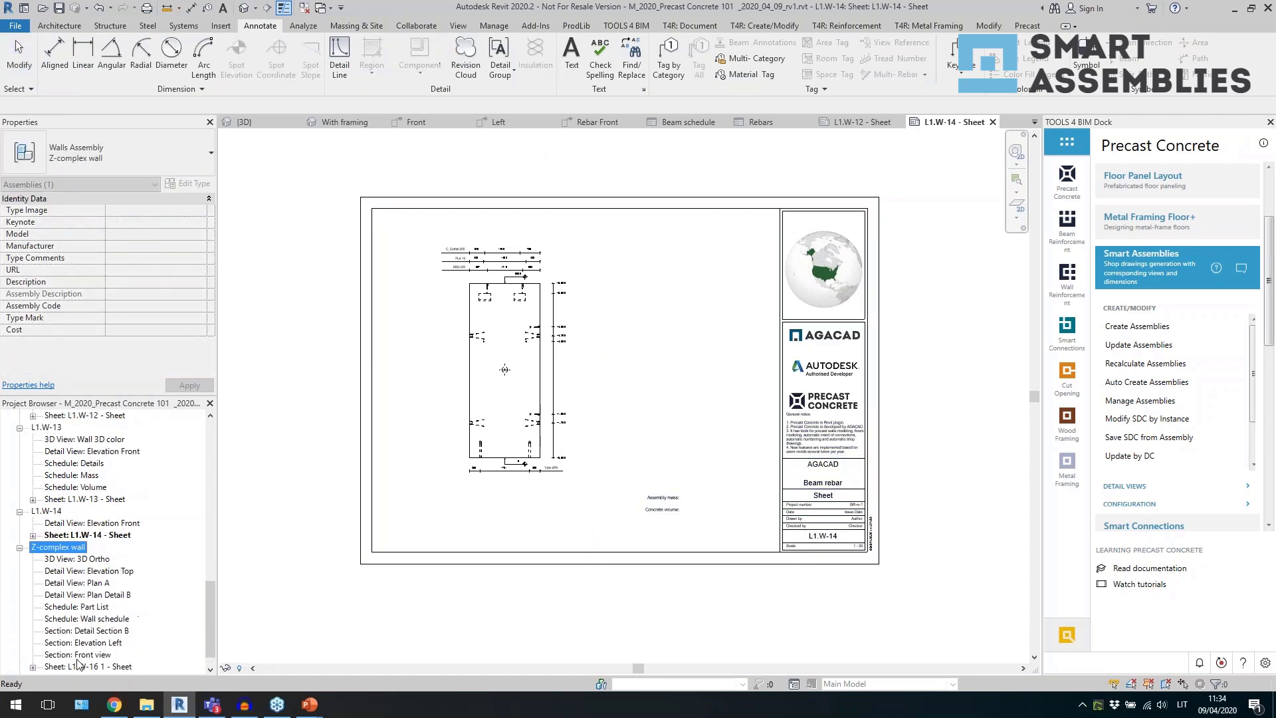
# Open the Z-complex wall assembly's Elevation Top, 3D Ortho, Elevation Left and Front view in turn.
pyautogui.click(103, 608)
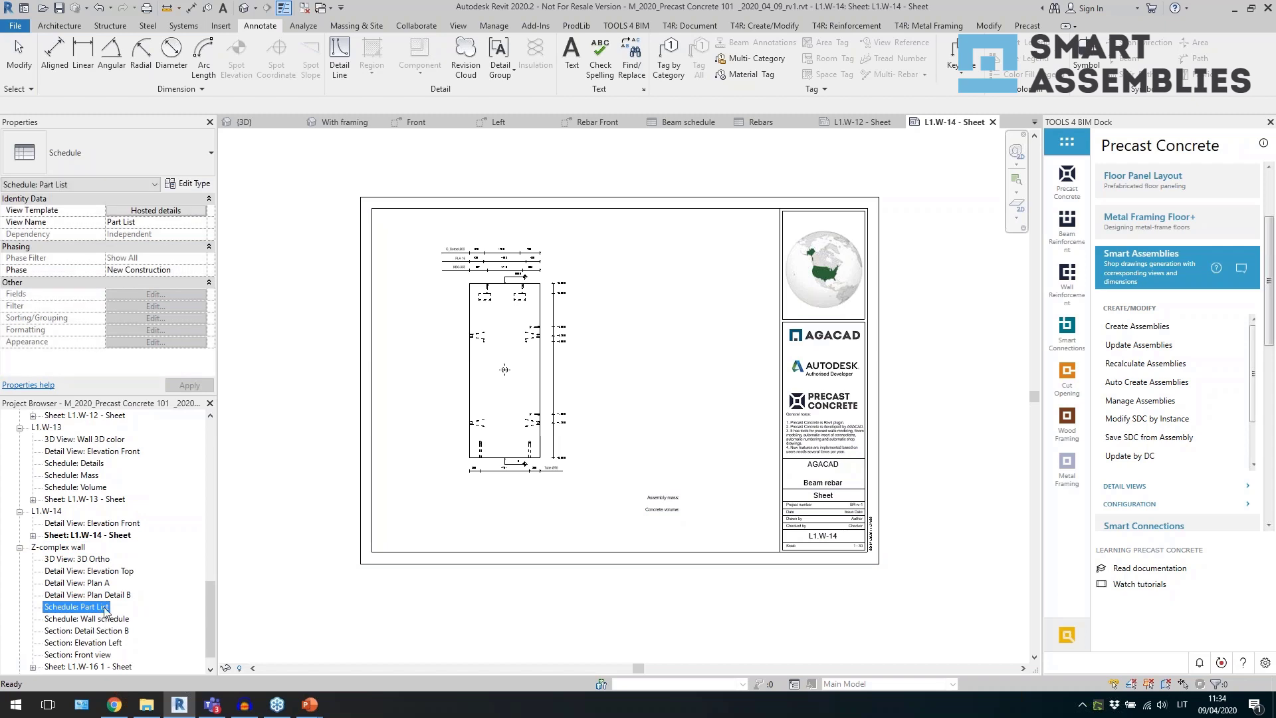
pyautogui.click(97, 572)
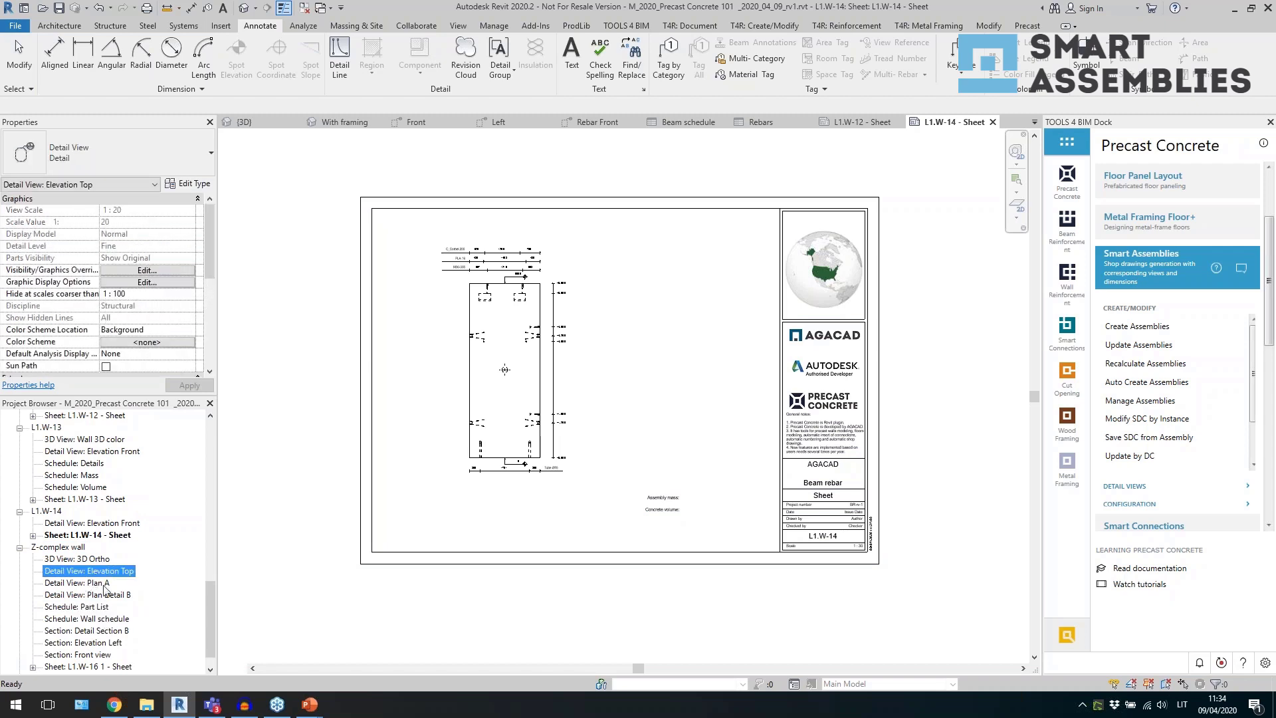
pyautogui.click(88, 560)
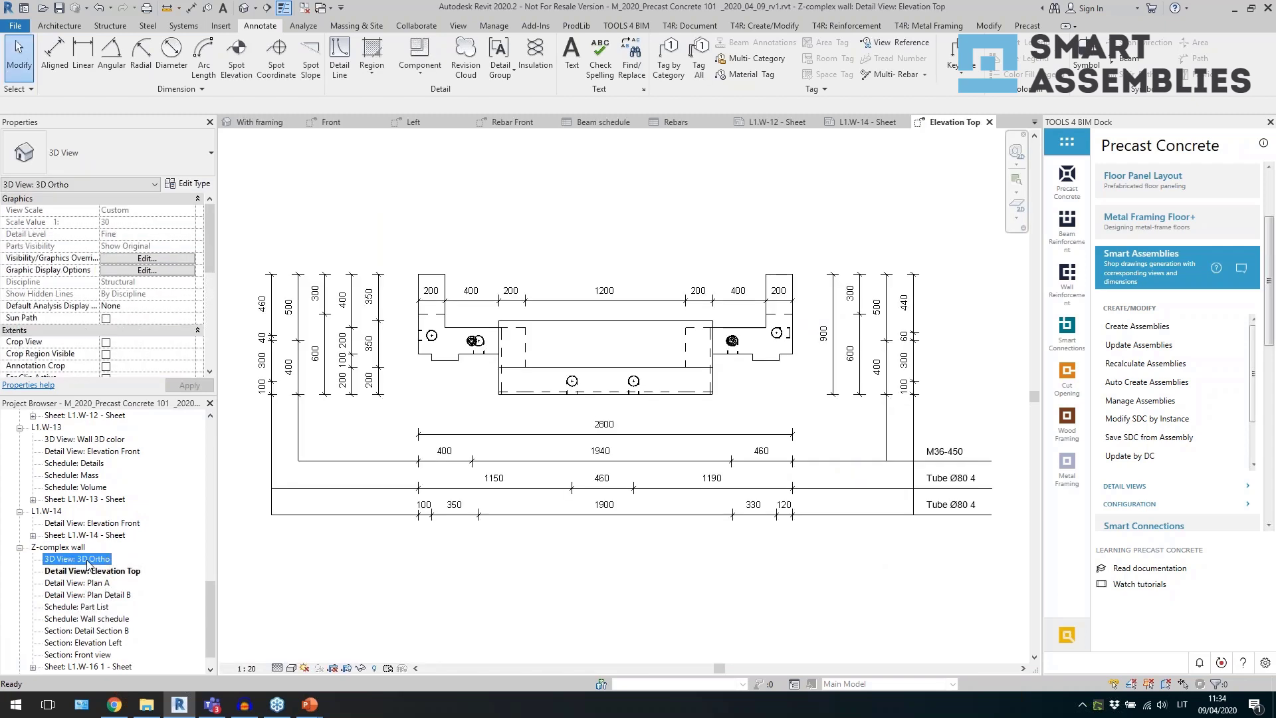
pyautogui.doubleClick(88, 561)
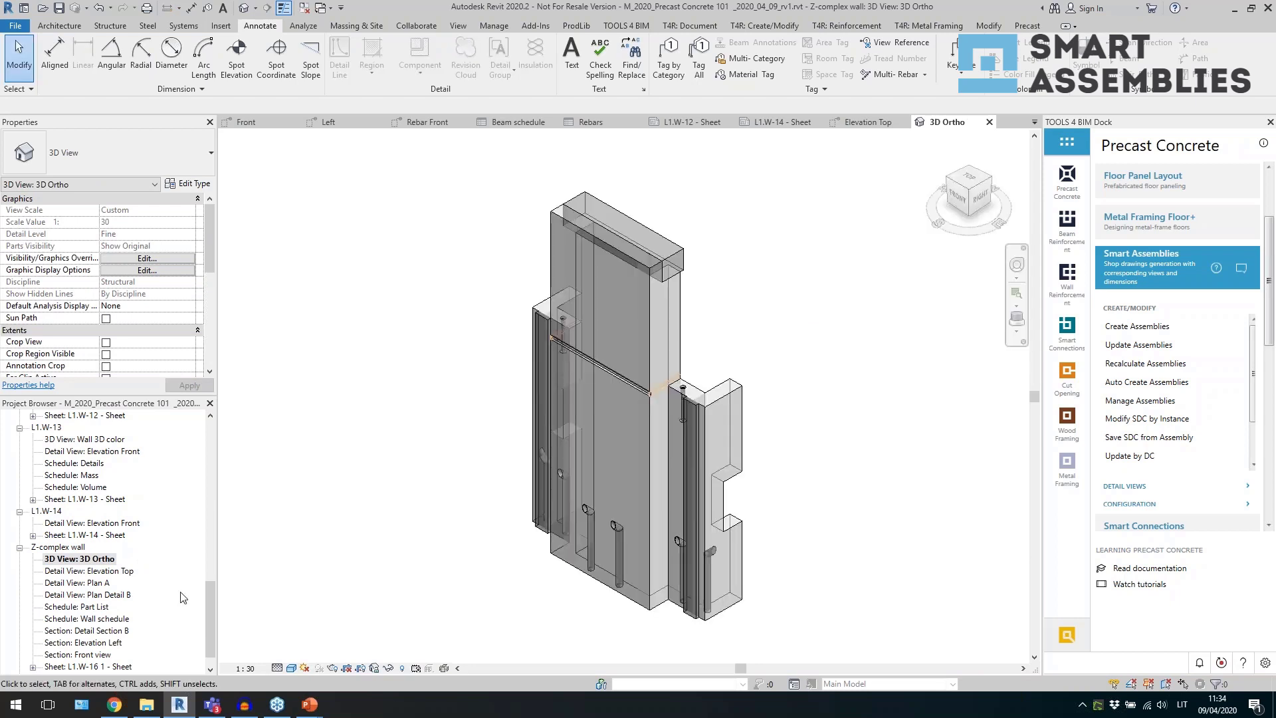
pyautogui.doubleClick(107, 642)
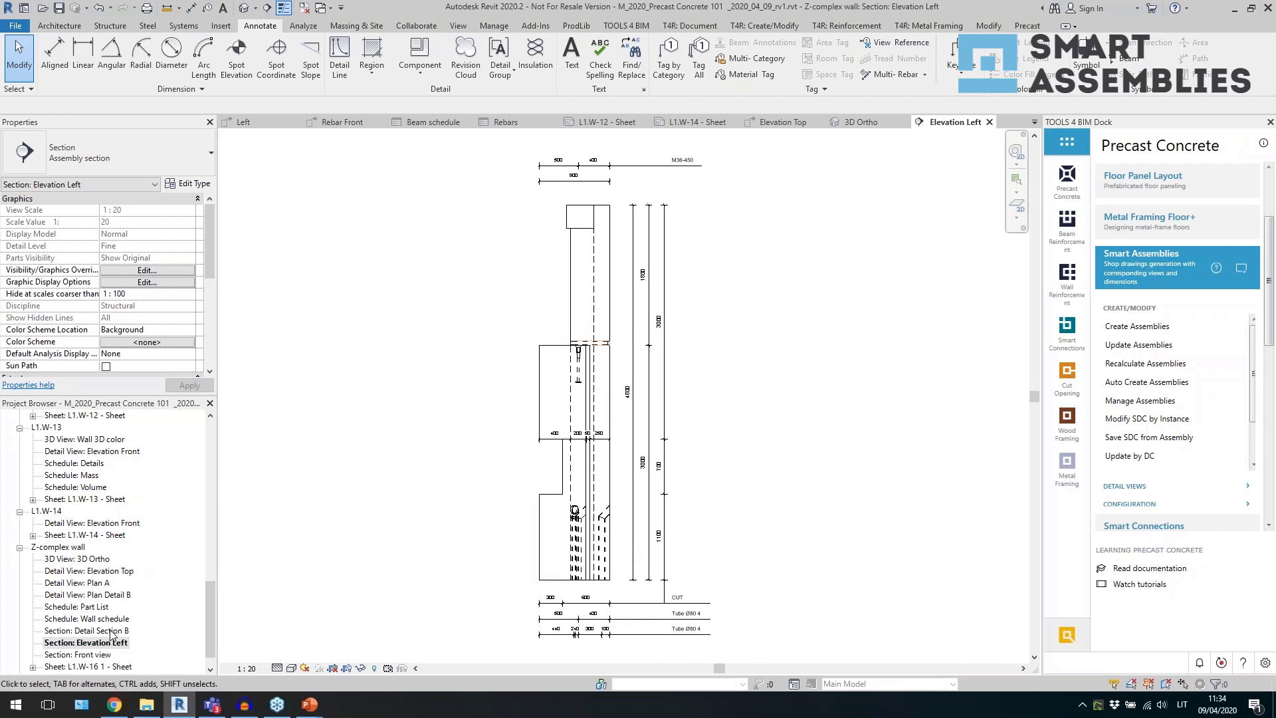
pyautogui.doubleClick(101, 655)
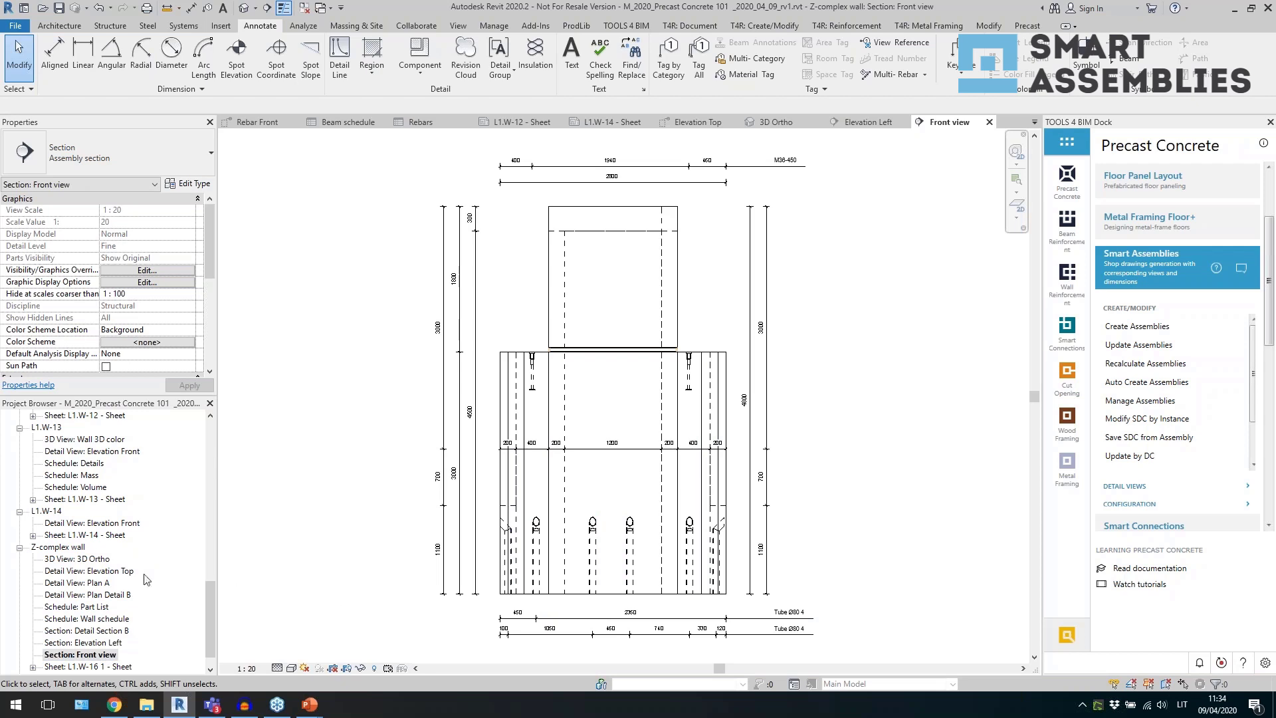
# Expand the Z-Spandrel assembly and review its Spandrel 01 - Formwork and Spandrel 02 - Rebars sheets.
pyautogui.scroll(-1, 86, 565)
pyautogui.doubleClick(81, 655)
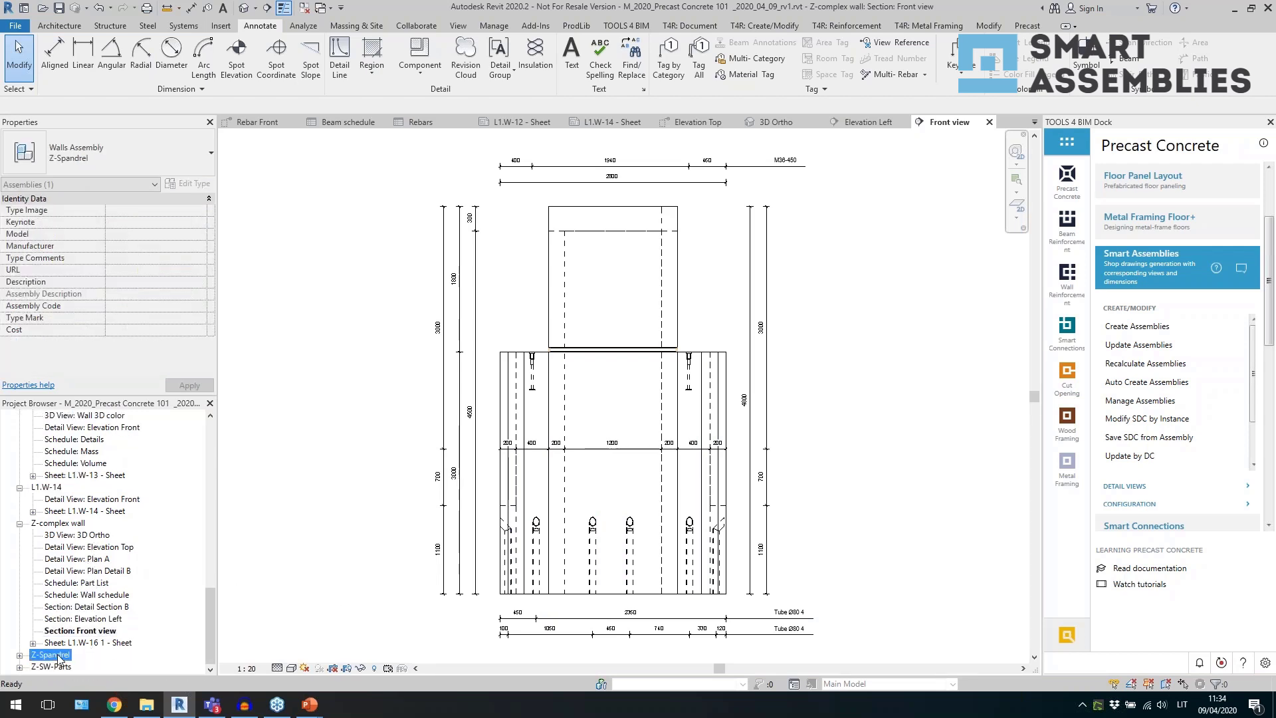
pyautogui.doubleClick(109, 656)
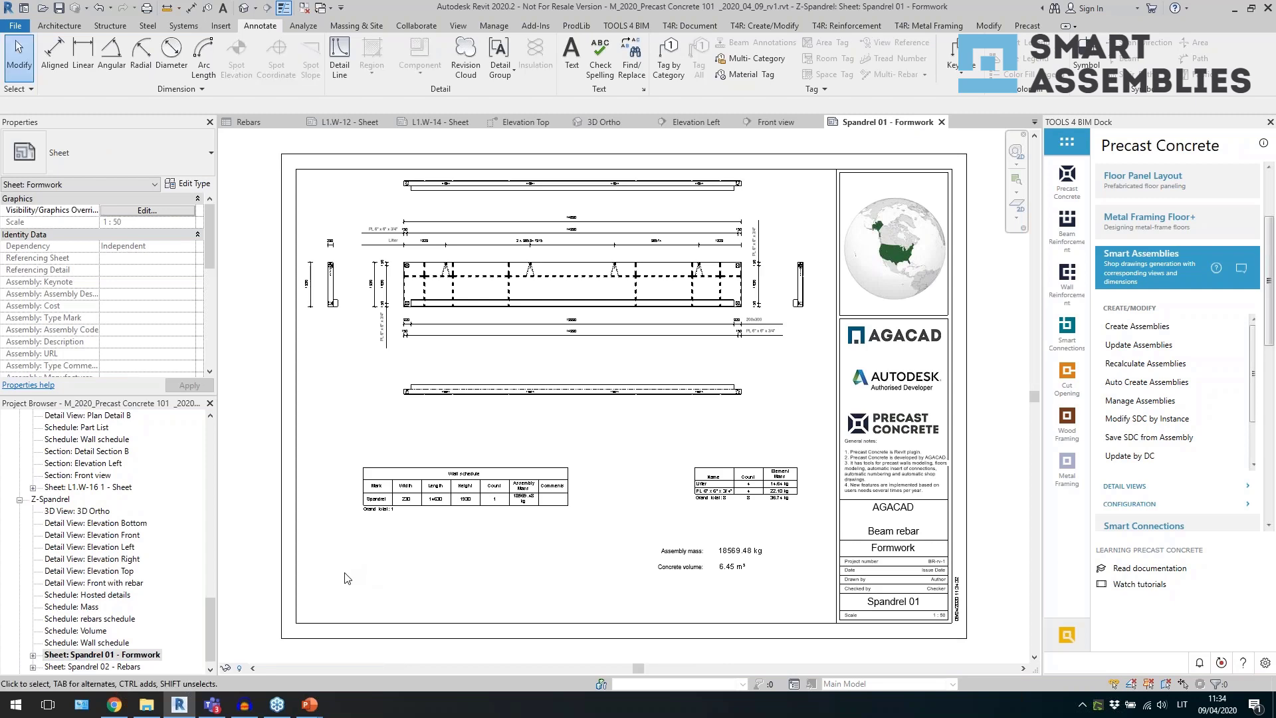
pyautogui.scroll(1, 349, 573)
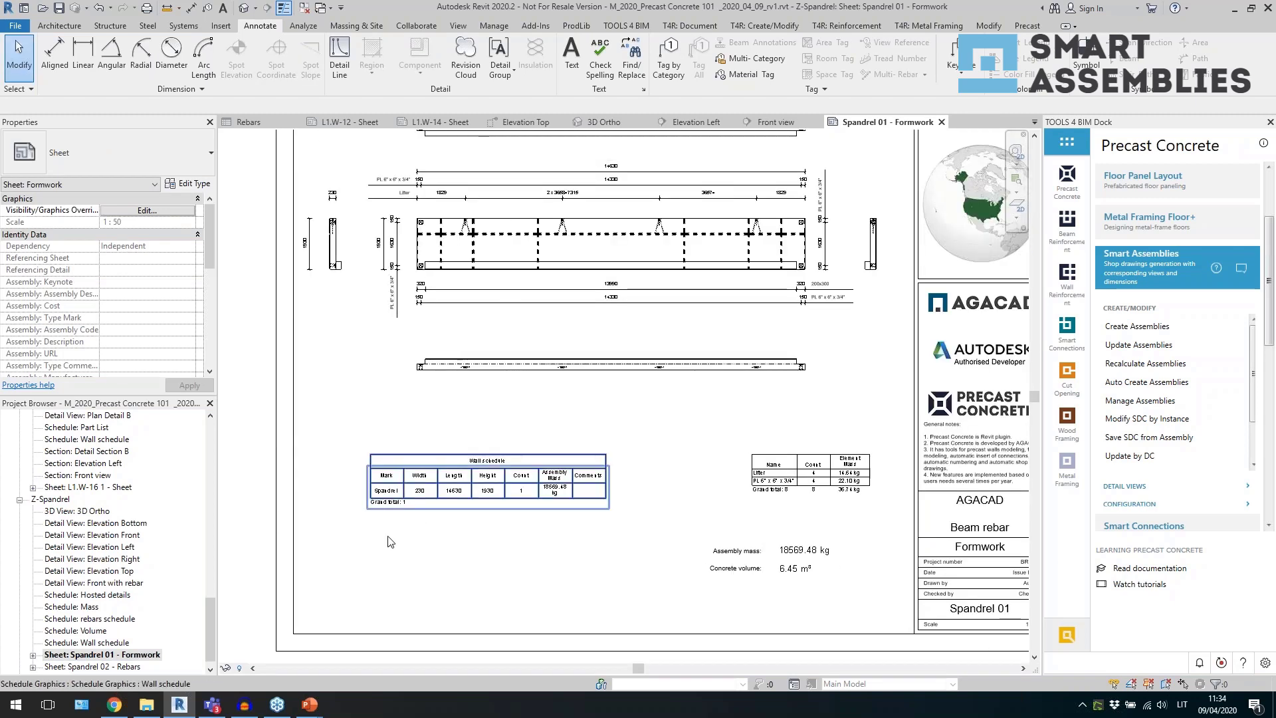
pyautogui.scroll(-1, 390, 542)
pyautogui.click(132, 667)
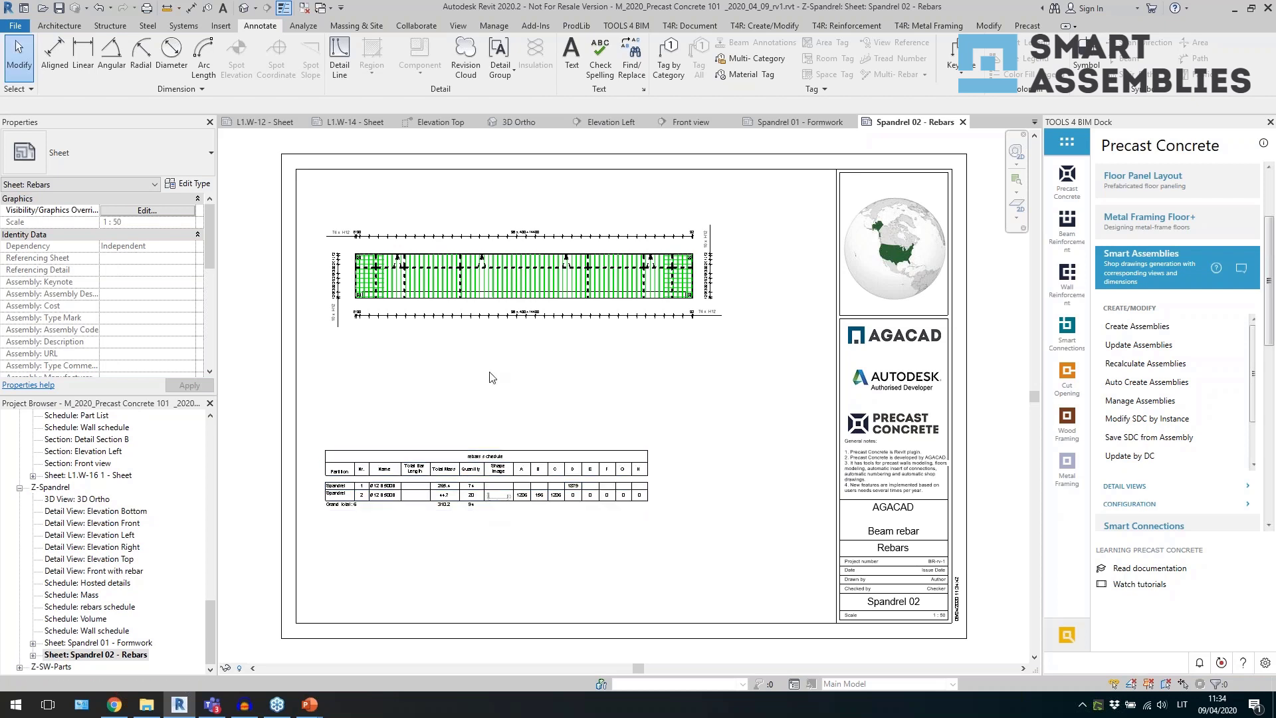
# Expand the Z-SW-Parts assembly and open its Schedules, Formwork, Inner layer reinforcement and Outer layer reinforcement sheets in turn.
pyautogui.doubleClick(52, 667)
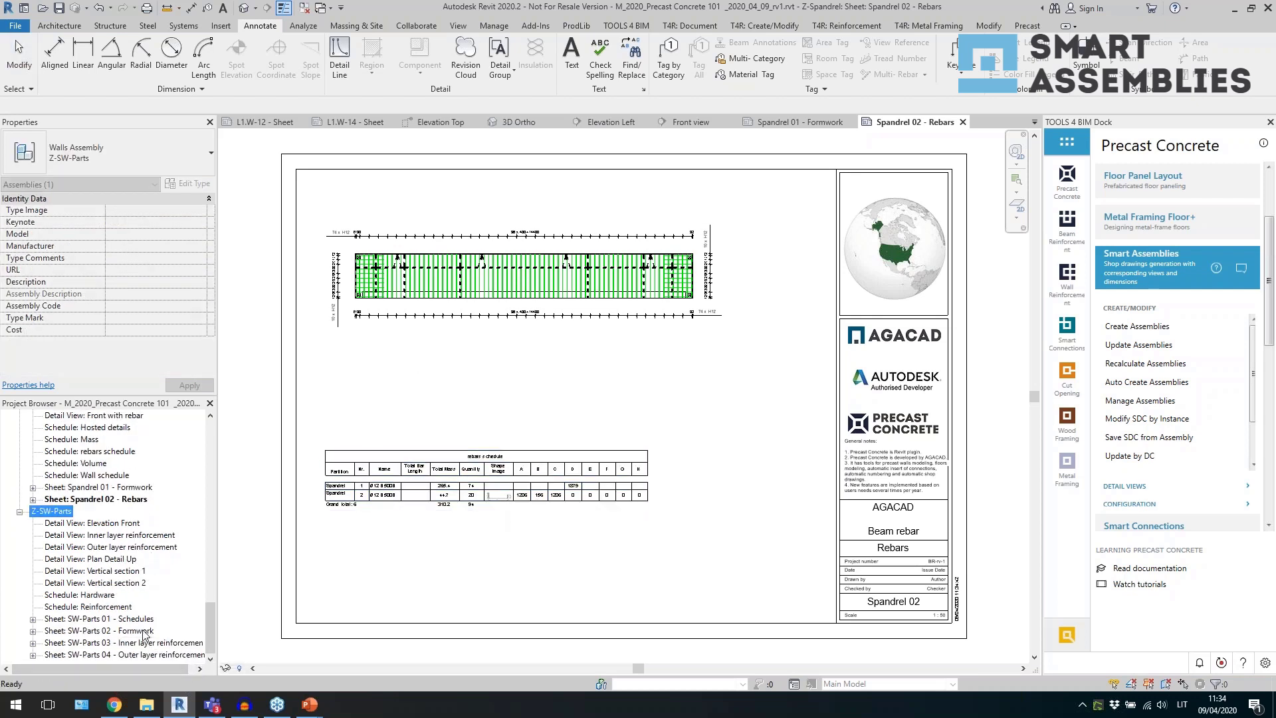
pyautogui.click(135, 620)
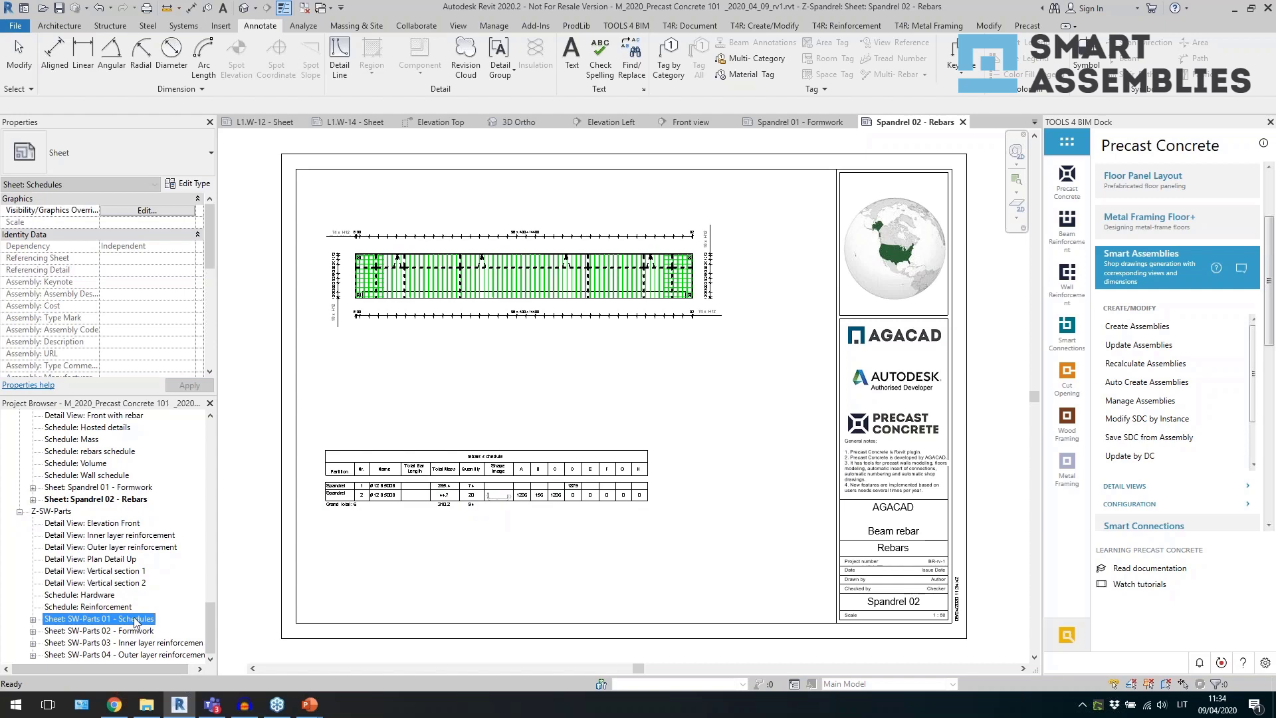
pyautogui.doubleClick(135, 621)
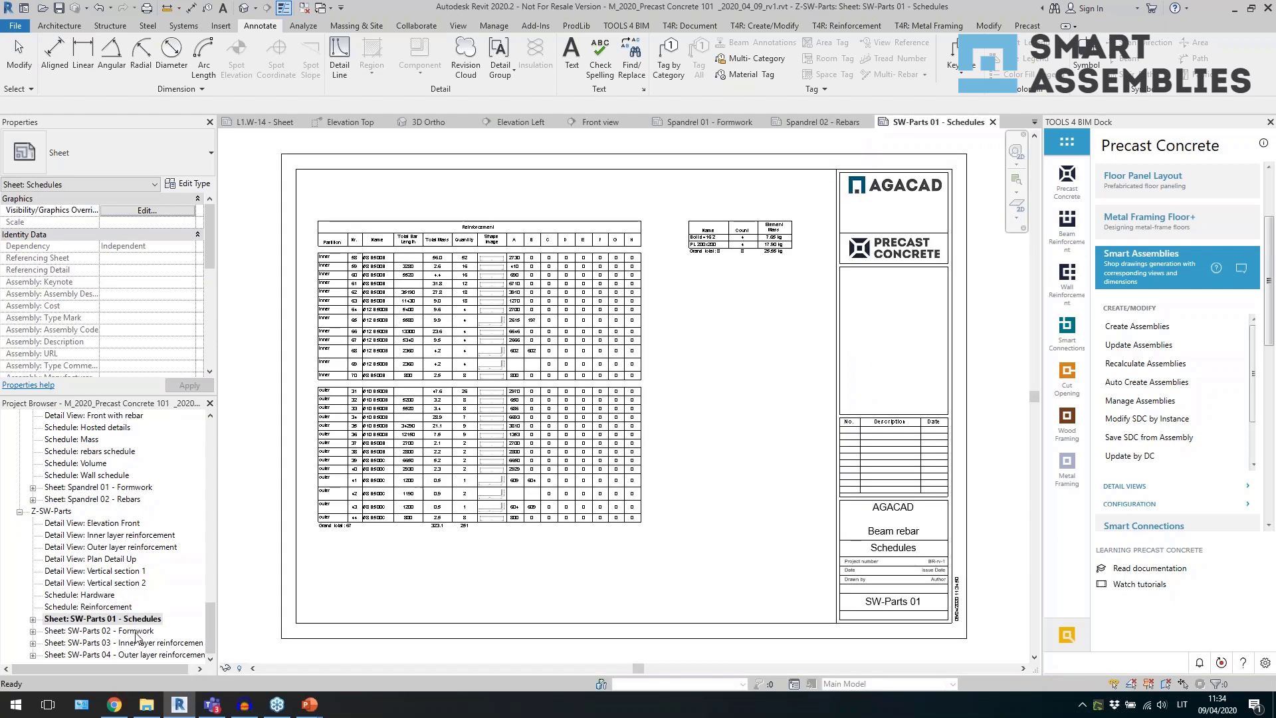
pyautogui.click(136, 632)
pyautogui.doubleClick(136, 632)
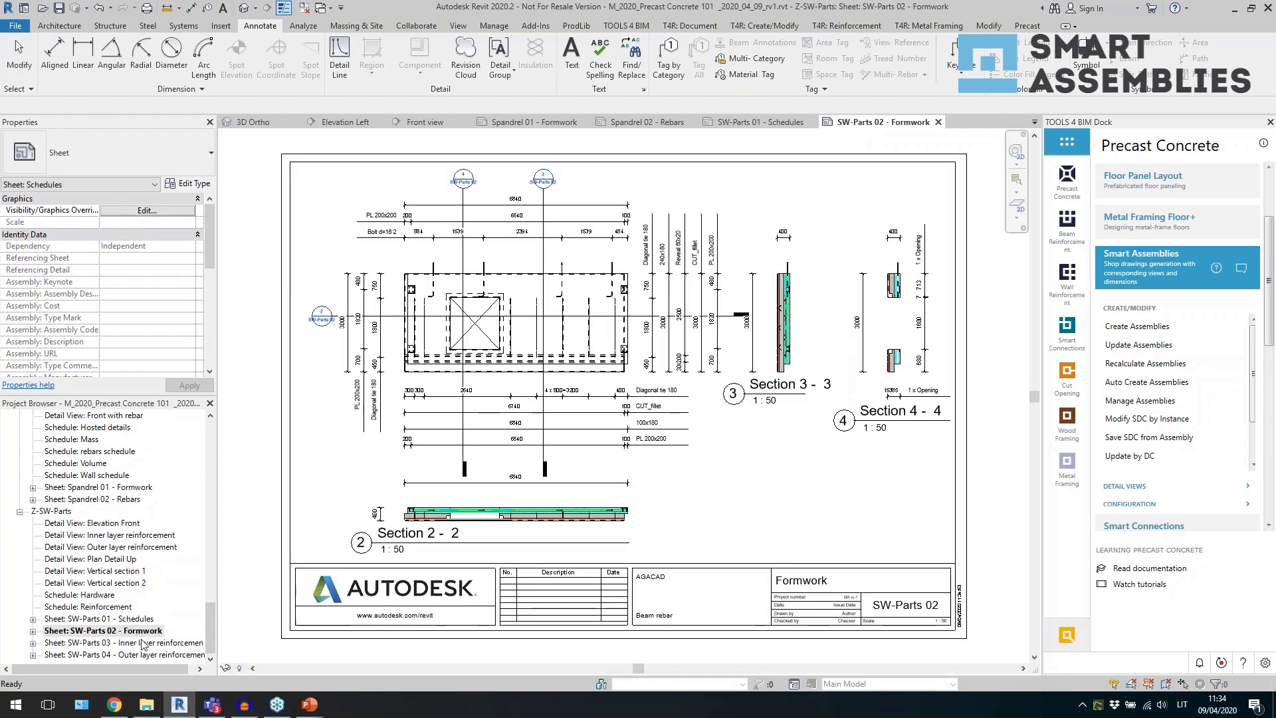
pyautogui.doubleClick(144, 643)
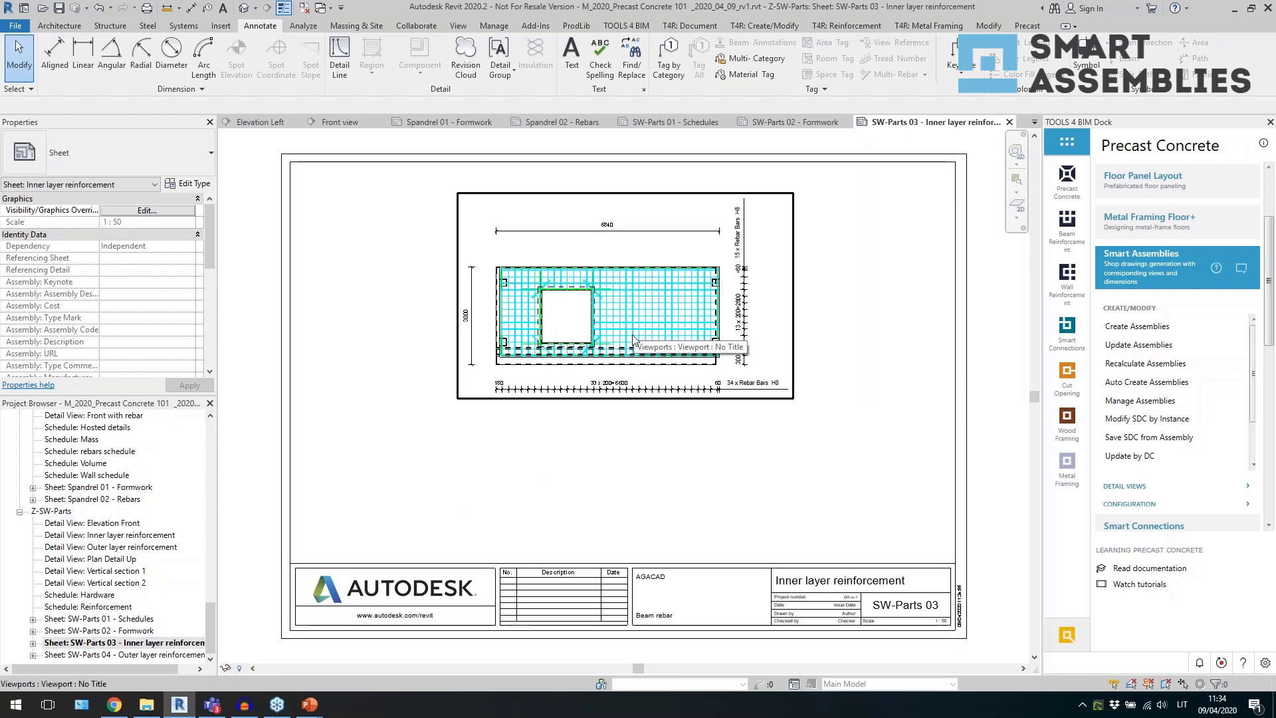
pyautogui.keyDown('shift'); pyautogui.click(174, 655); pyautogui.keyUp('shift')
pyautogui.doubleClick(173, 656)
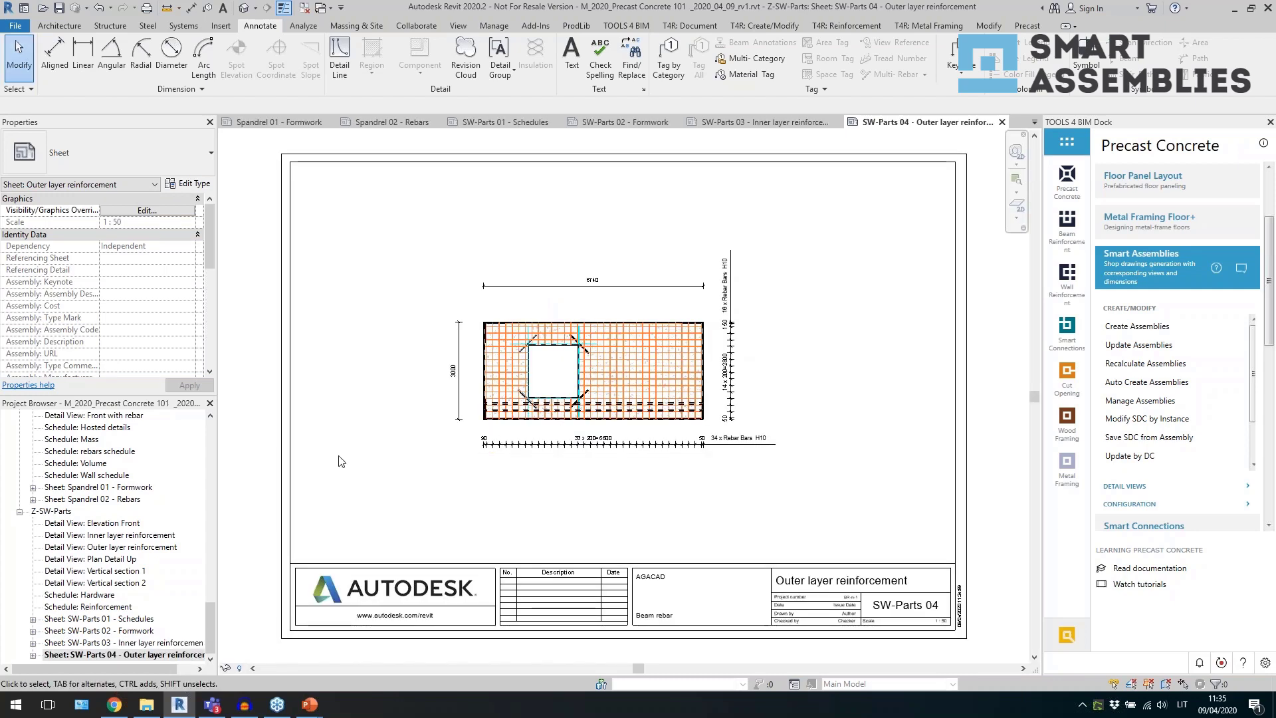
# Activate the view on the SW-Parts 04 sheet, examine the overall length dimension above the wall, and deactivate the view.
pyautogui.doubleClick(588, 300)
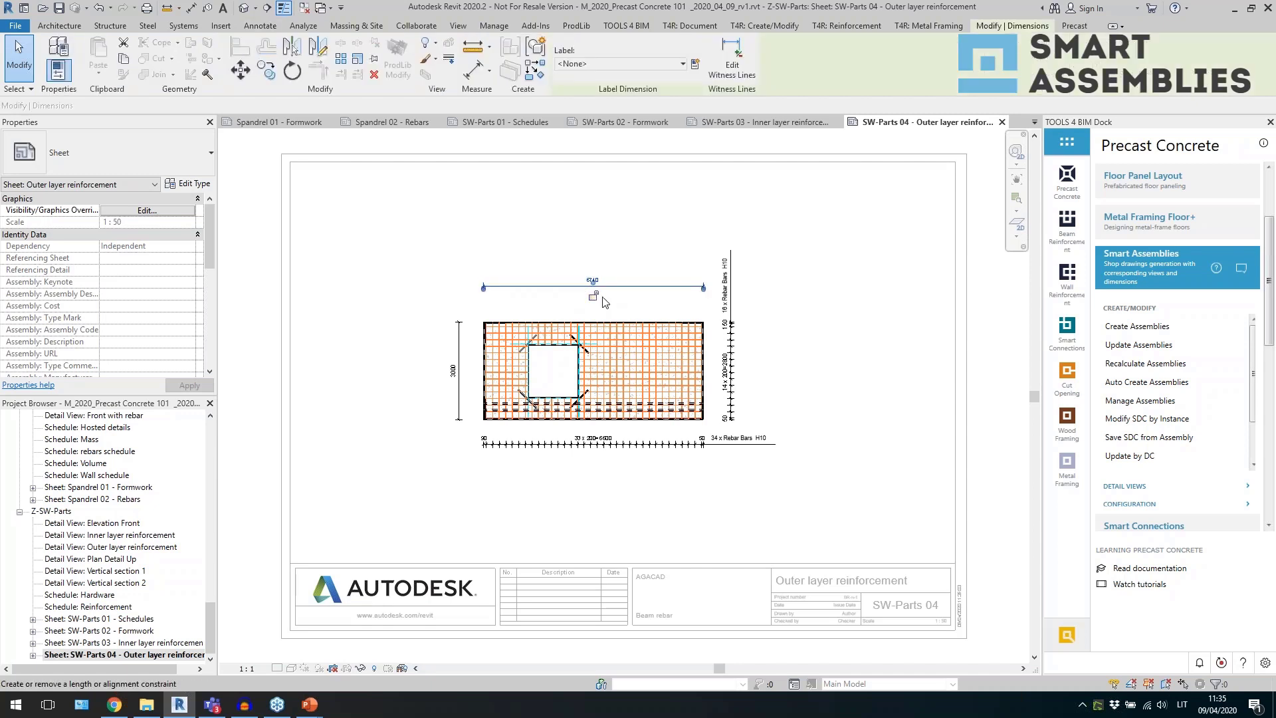
pyautogui.click(625, 287)
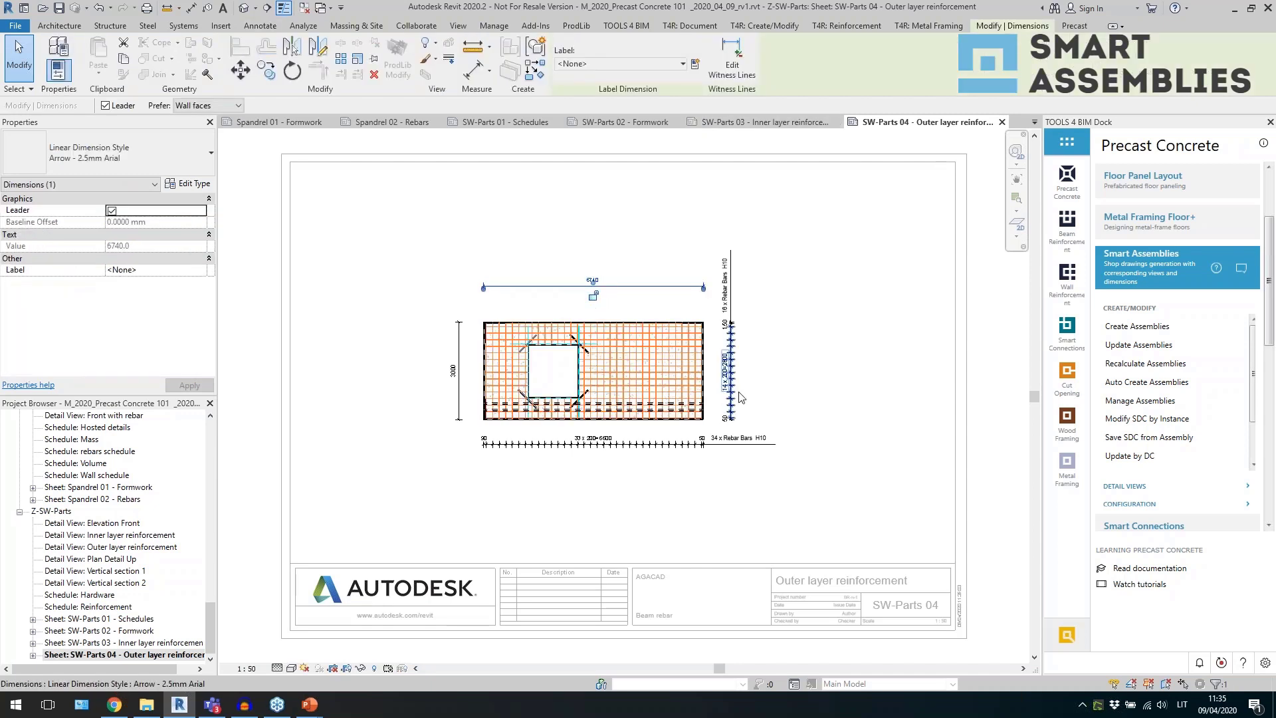
pyautogui.doubleClick(509, 220)
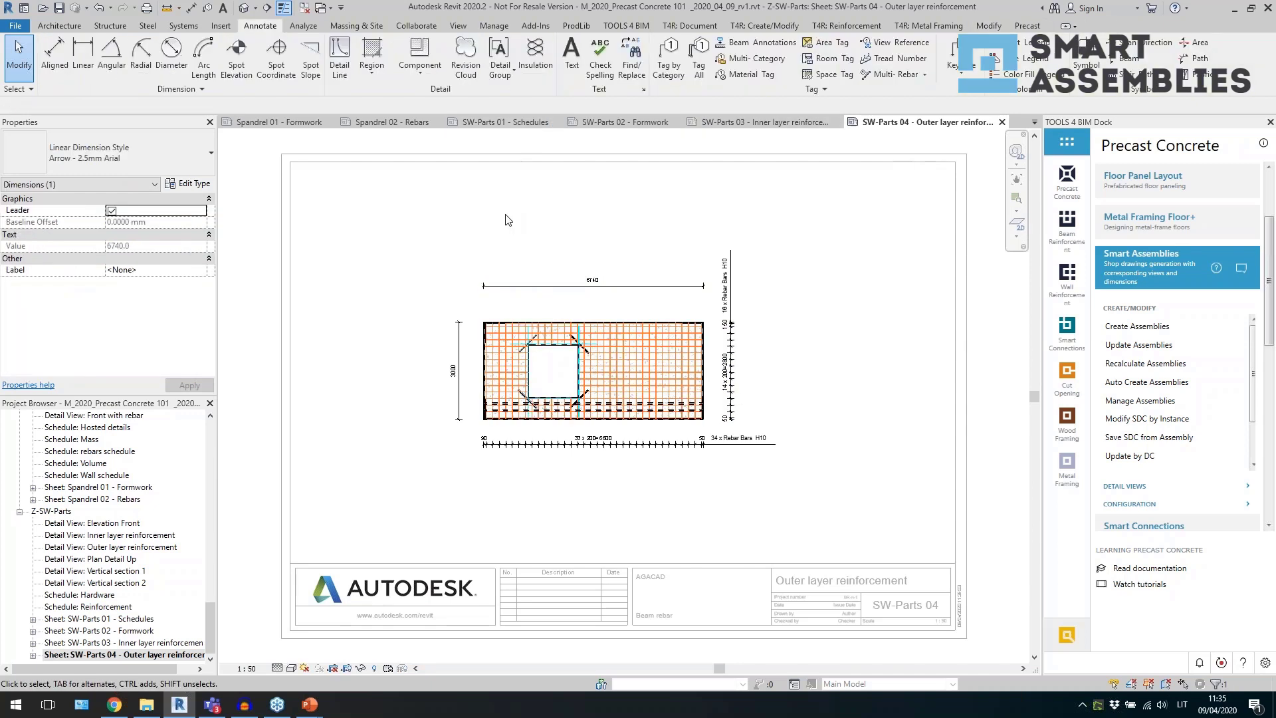
pyautogui.click(428, 219)
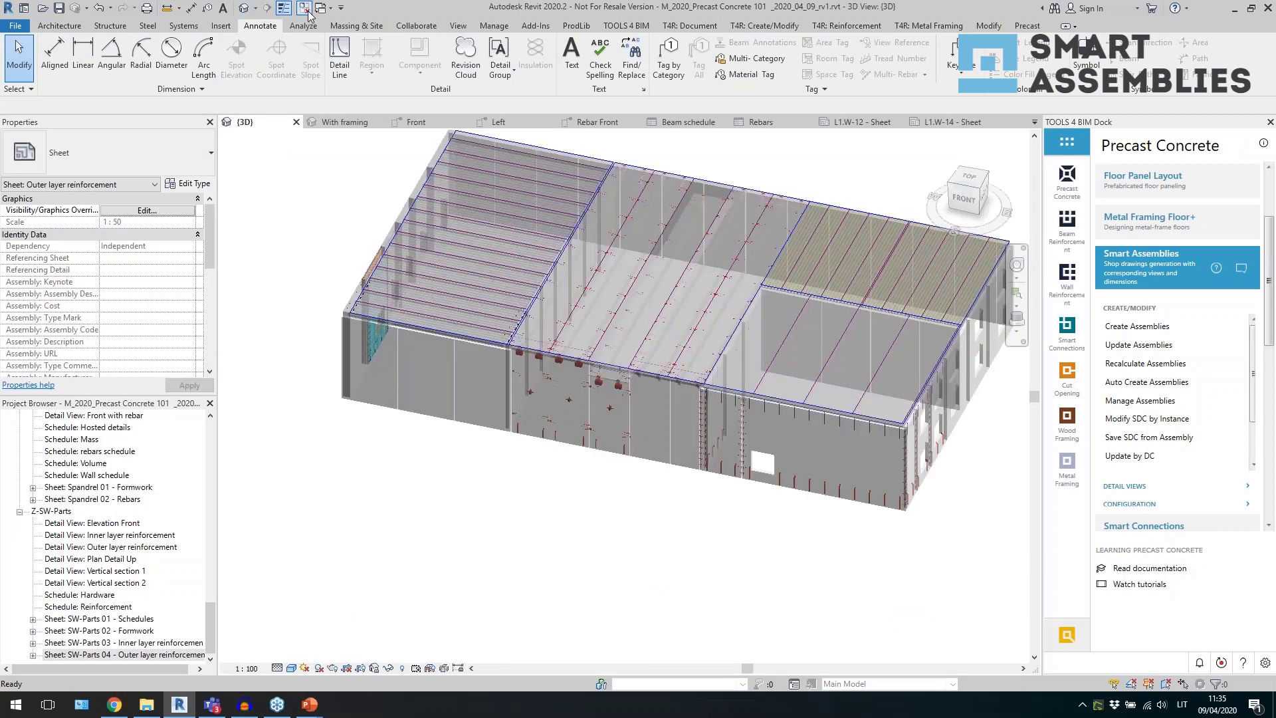
# Close all views except the default 3D view and set the L1.W-14 wall's left bottom fixing tube 500 mm from its reference.
pyautogui.click(305, 8)
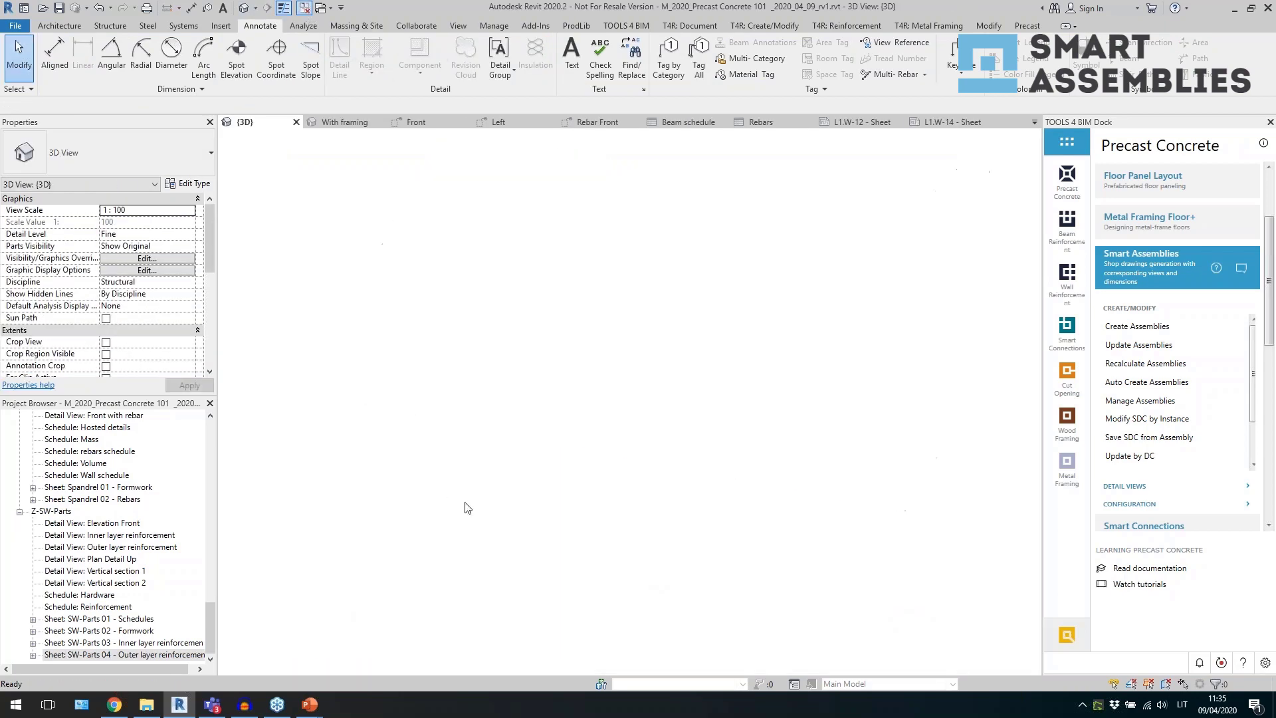
pyautogui.scroll(4, 472, 448)
pyautogui.scroll(3, 482, 440)
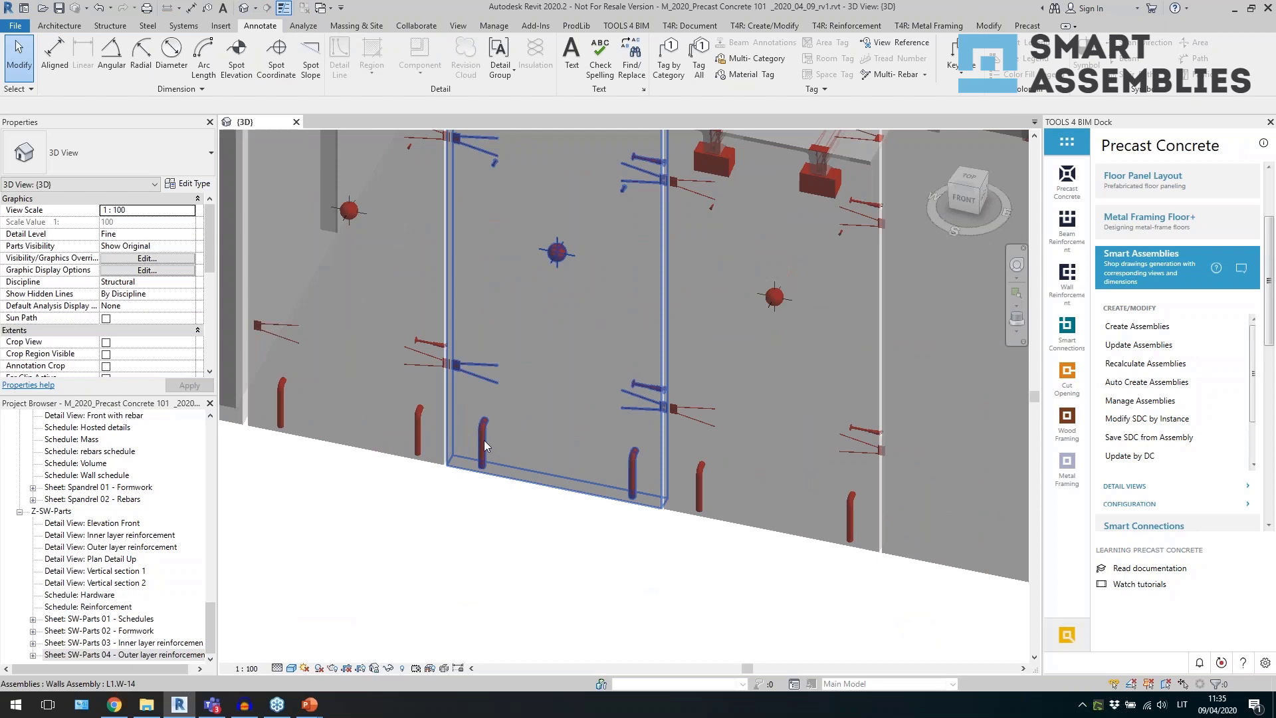
pyautogui.scroll(2, 484, 440)
pyautogui.click(483, 440)
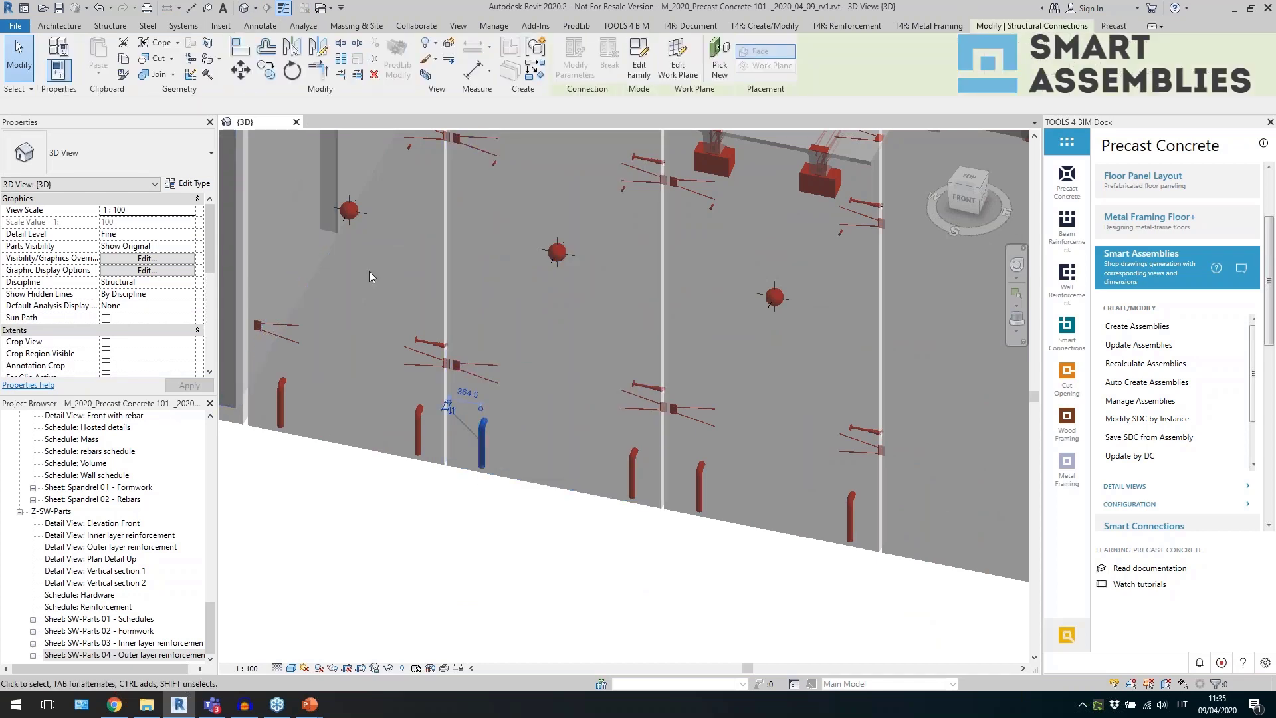
pyautogui.click(464, 392)
pyautogui.write('500')
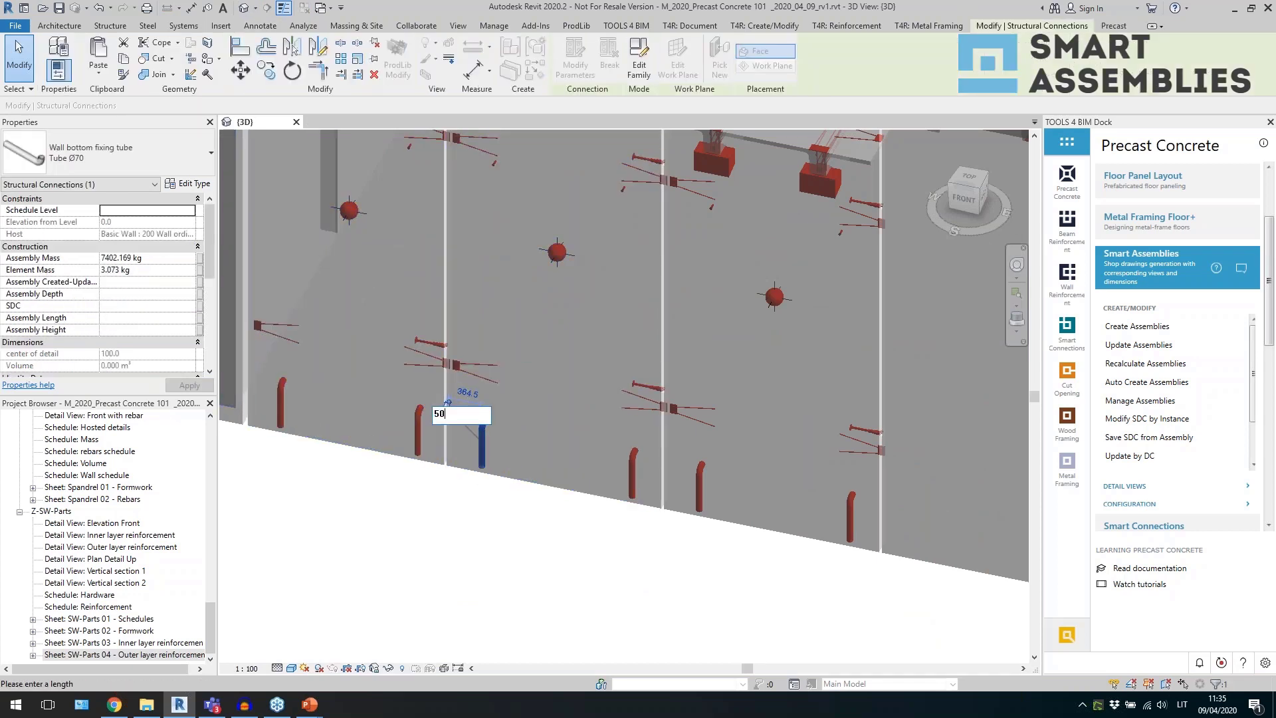
pyautogui.press('Return')
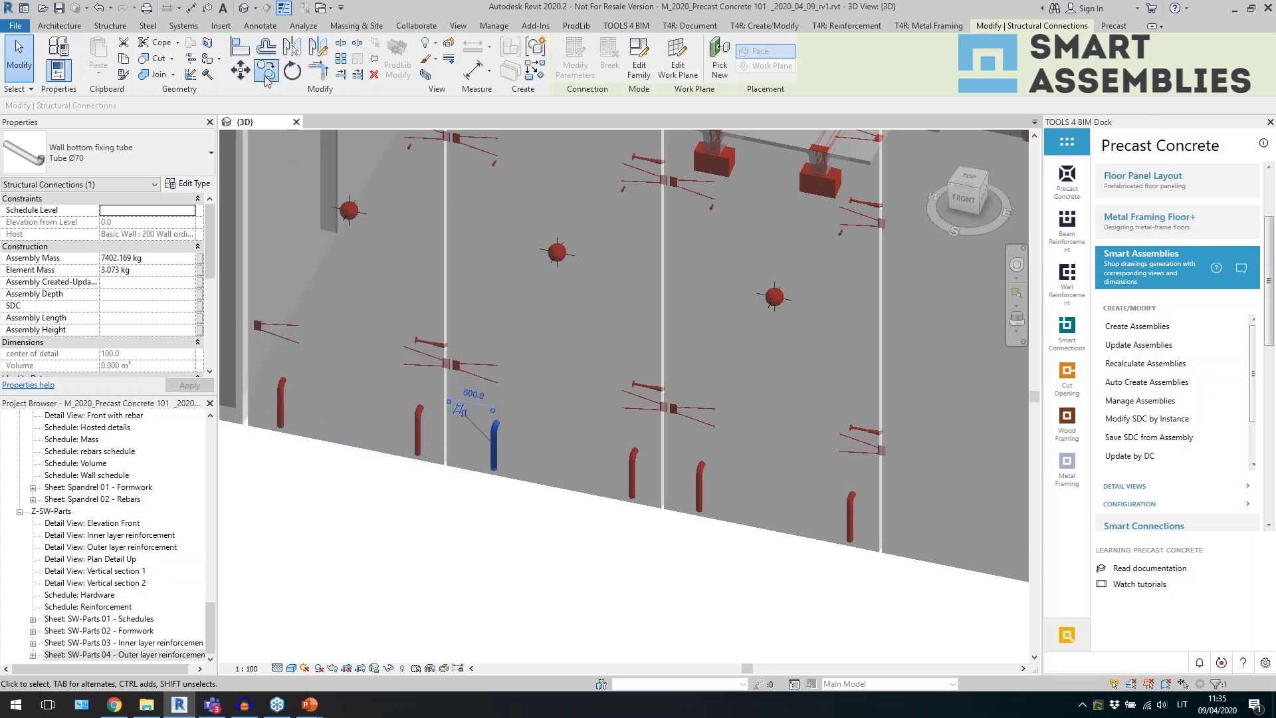
# Copy the selected bottom fixing tube 400 mm along the base of the L1.W-14 wall.
pyautogui.click(266, 77)
pyautogui.click(490, 516)
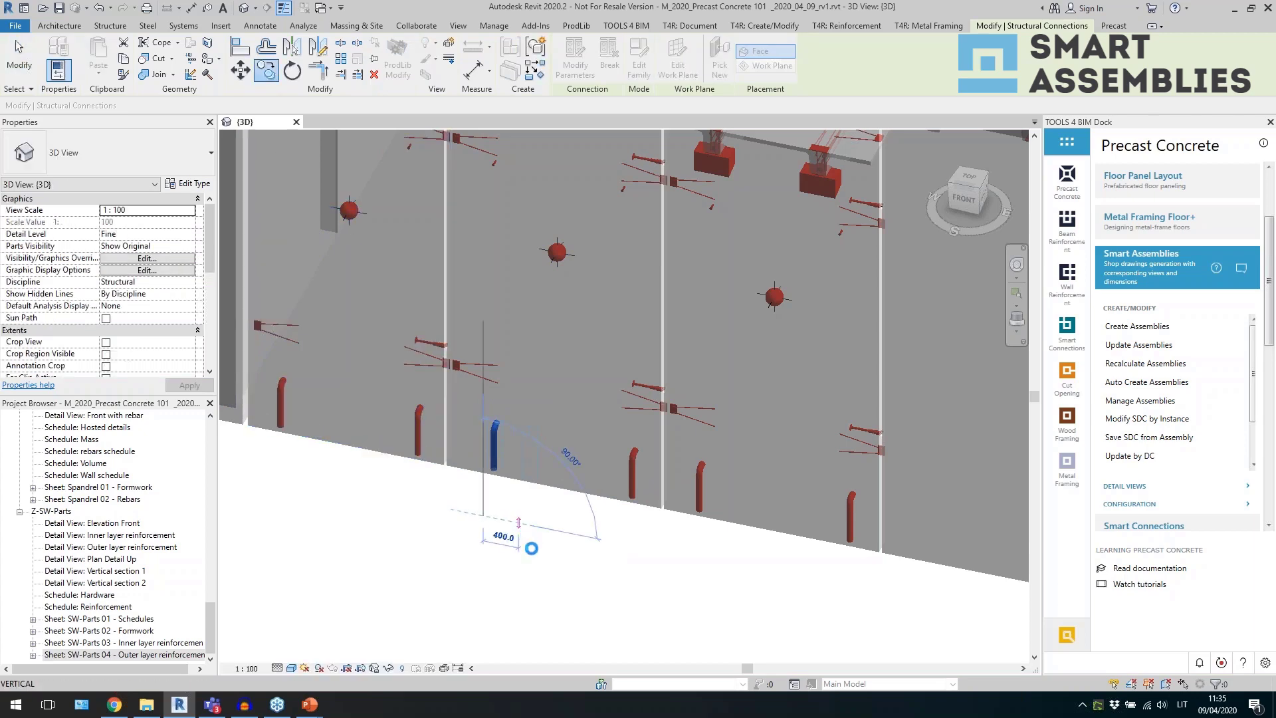
pyautogui.press('Escape')
pyautogui.scroll(-8, 833, 449)
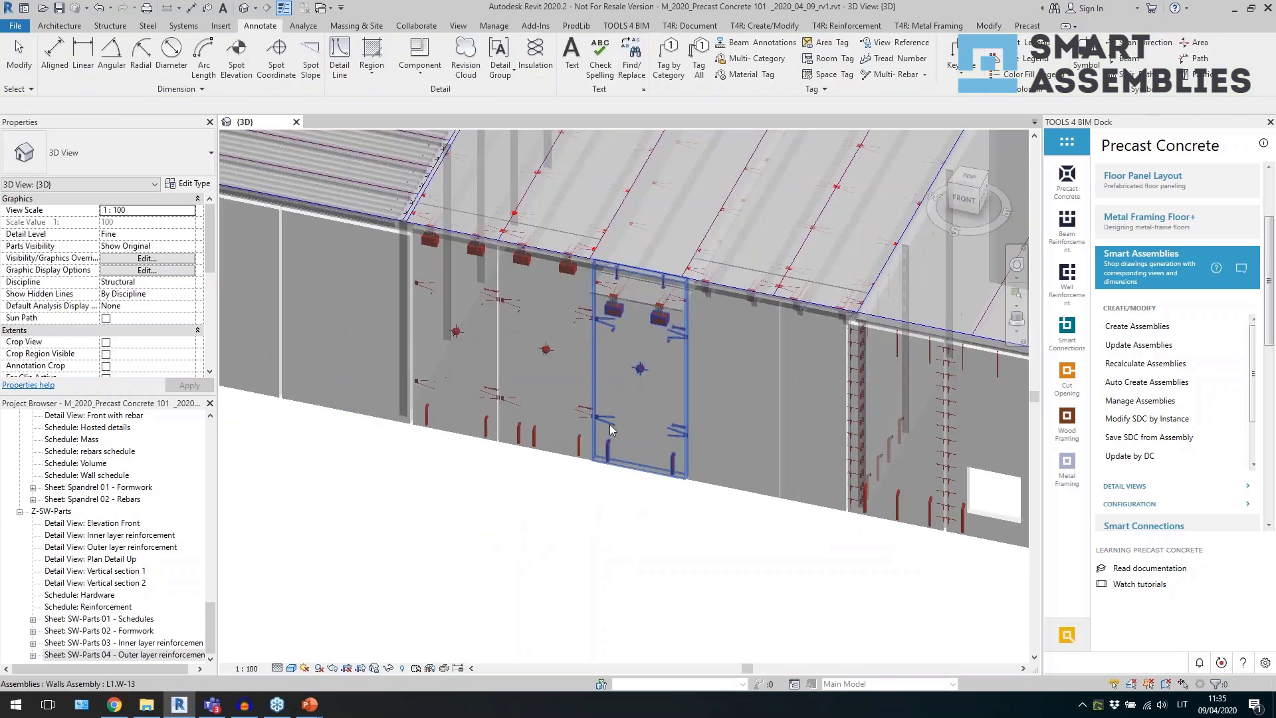
pyautogui.scroll(3, 745, 392)
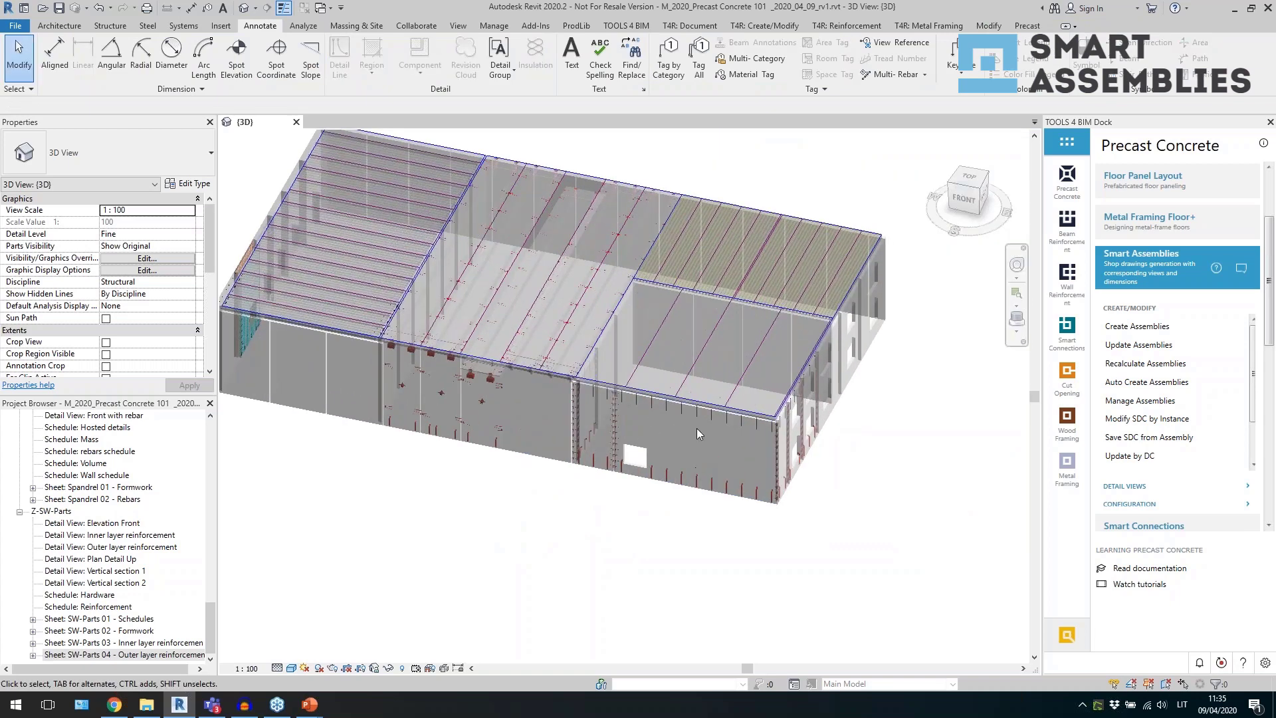
# Collapse the Smart Assemblies tools and switch to the AGACAD website in Chrome.
pyautogui.click(1172, 273)
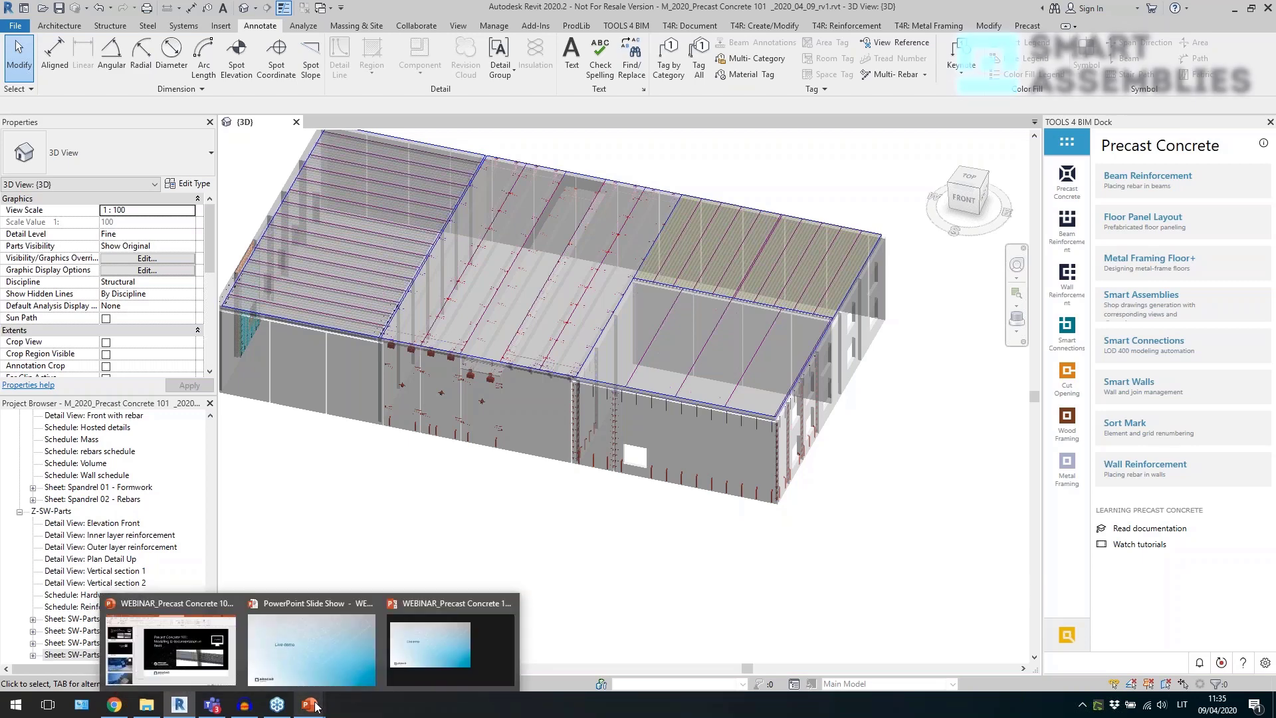
pyautogui.hotkey('alt', 'Tab')
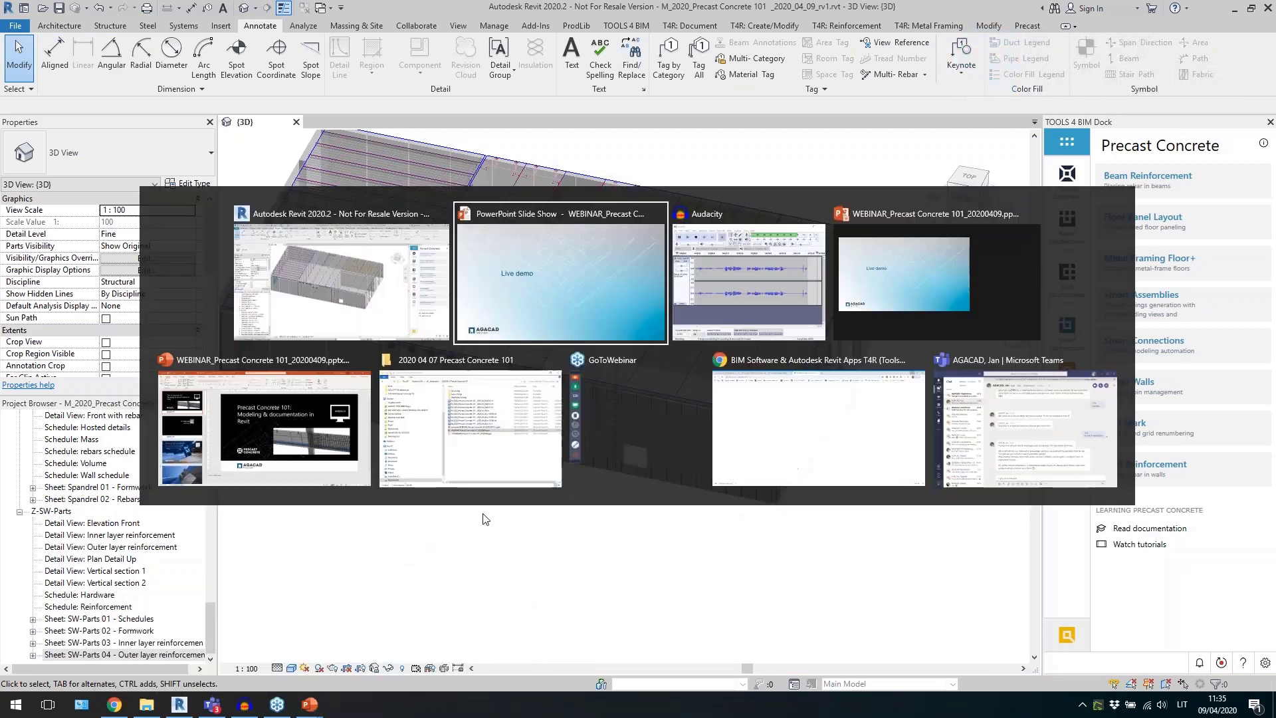
pyautogui.press('Right')
pyautogui.hotkey('alt', 'Tab')
pyautogui.hotkey('alt', 'Tab')
pyautogui.hotkey('alt', 'Tab')
pyautogui.hotkey('alt', 'Tab')
pyautogui.hotkey('alt', 'Tab')
pyautogui.hotkey('alt', 'Tab')
pyautogui.hotkey('alt', 'Tab')
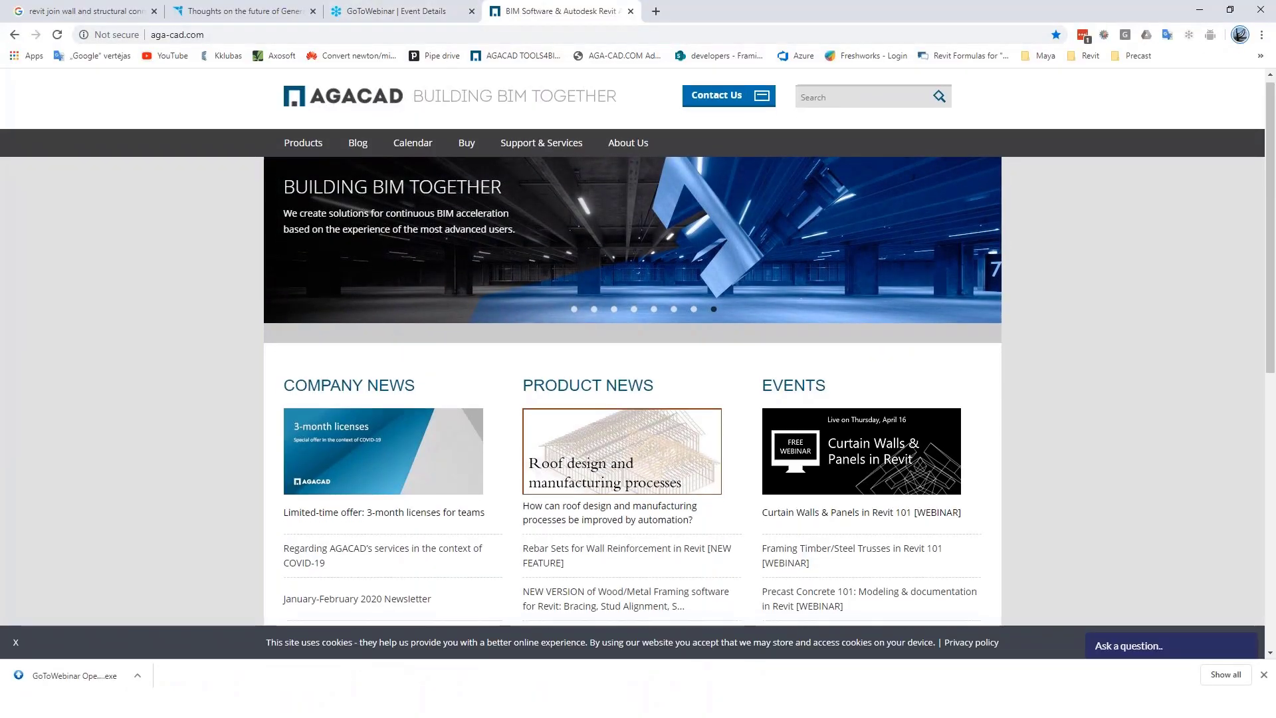
# Open the TOOLS4BIM Dock product page from the homepage's free trials section, then start and pause its introduction video.
pyautogui.scroll(-7, 284, 330)
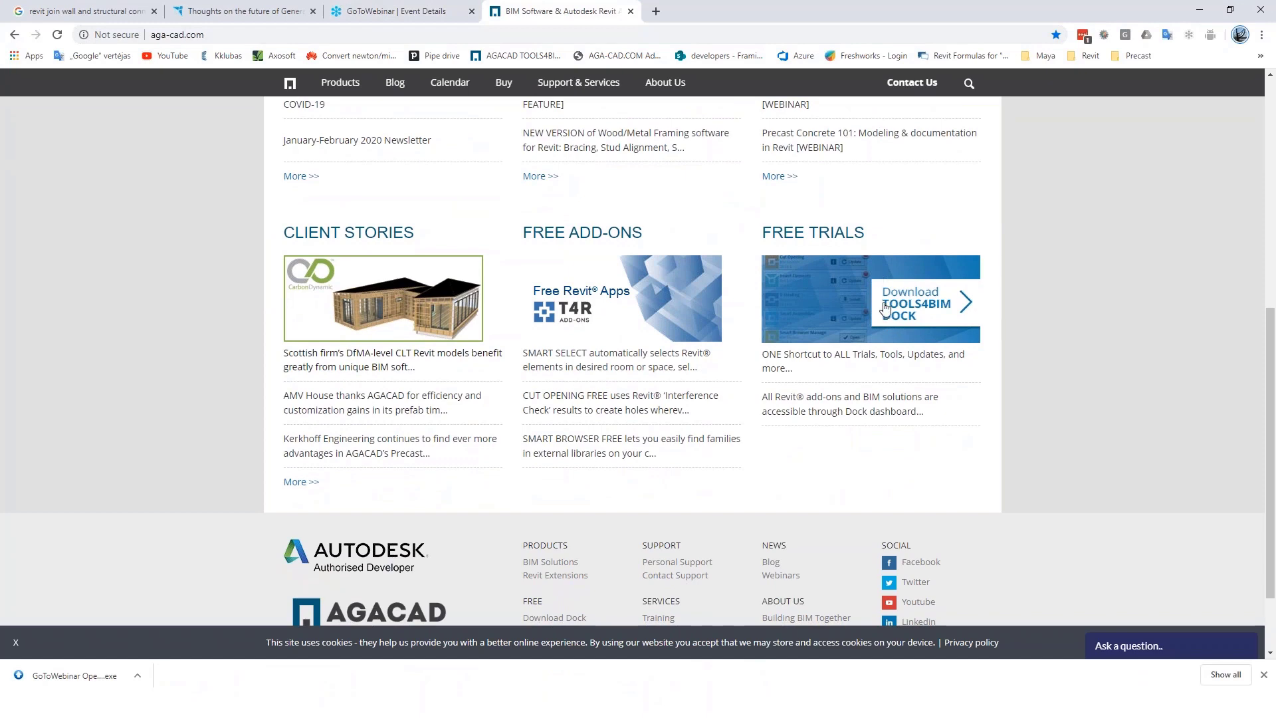
pyautogui.click(865, 286)
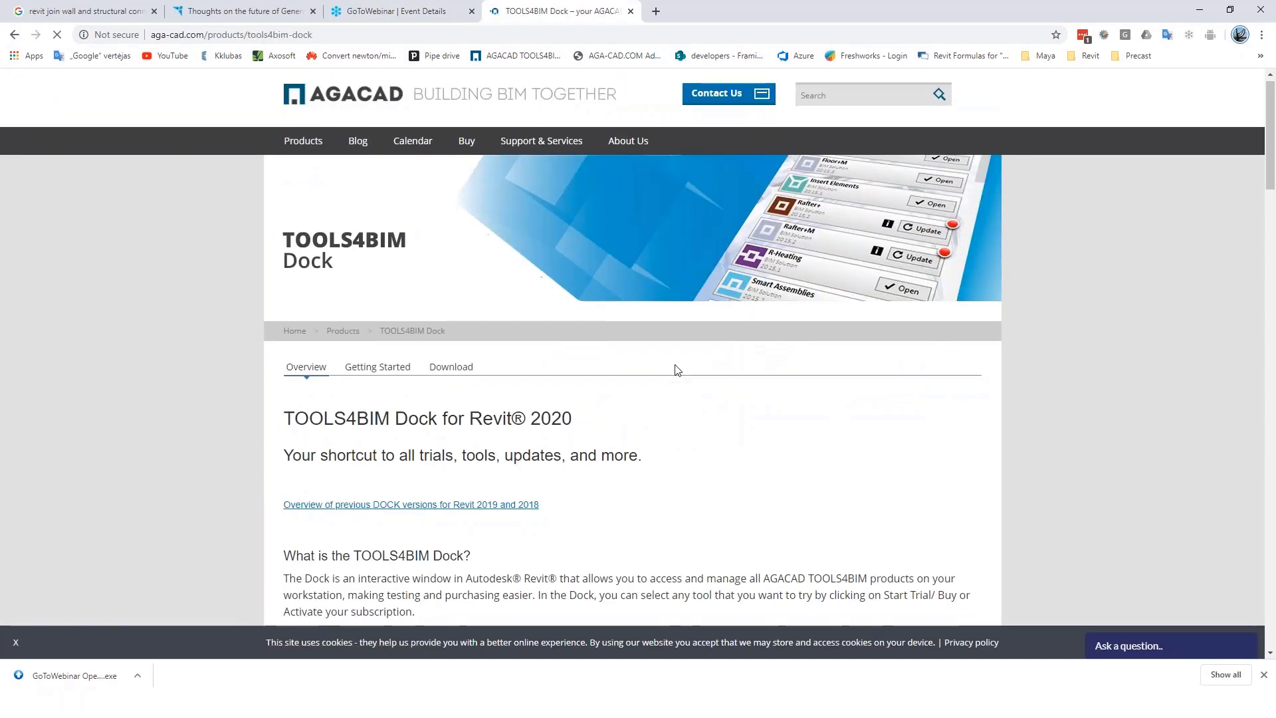
pyautogui.scroll(-7, 677, 369)
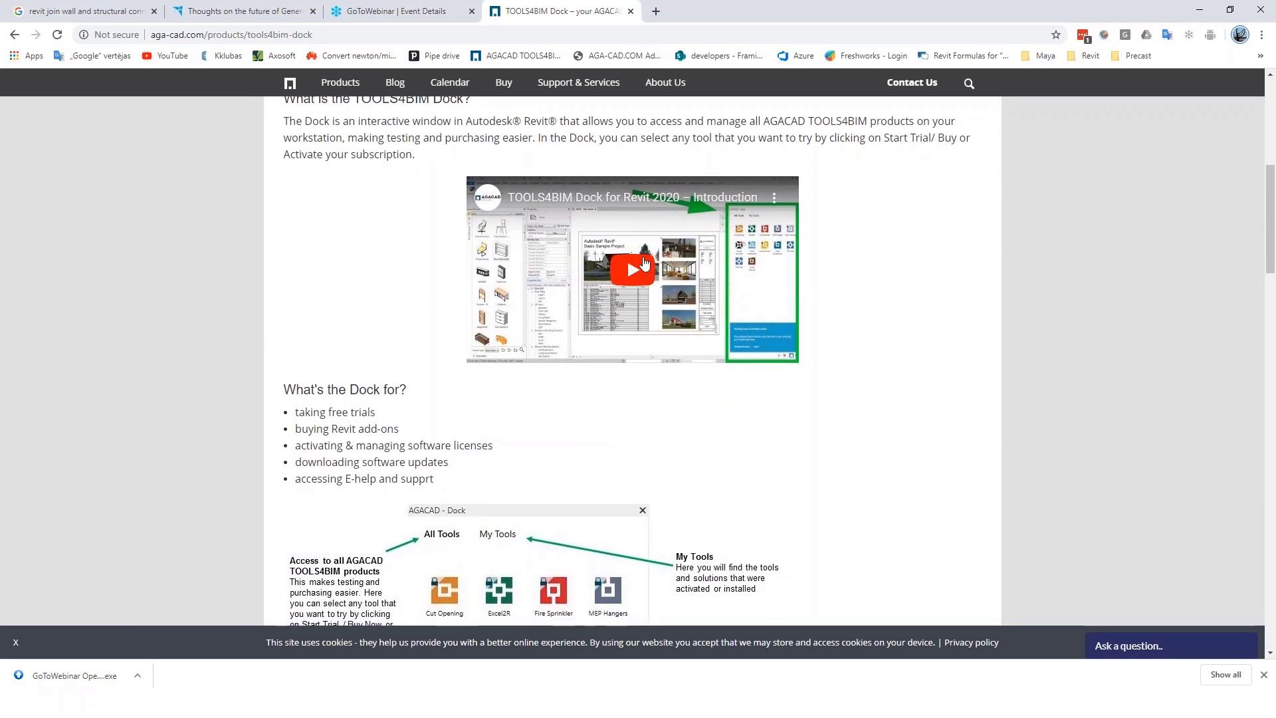
pyautogui.click(636, 269)
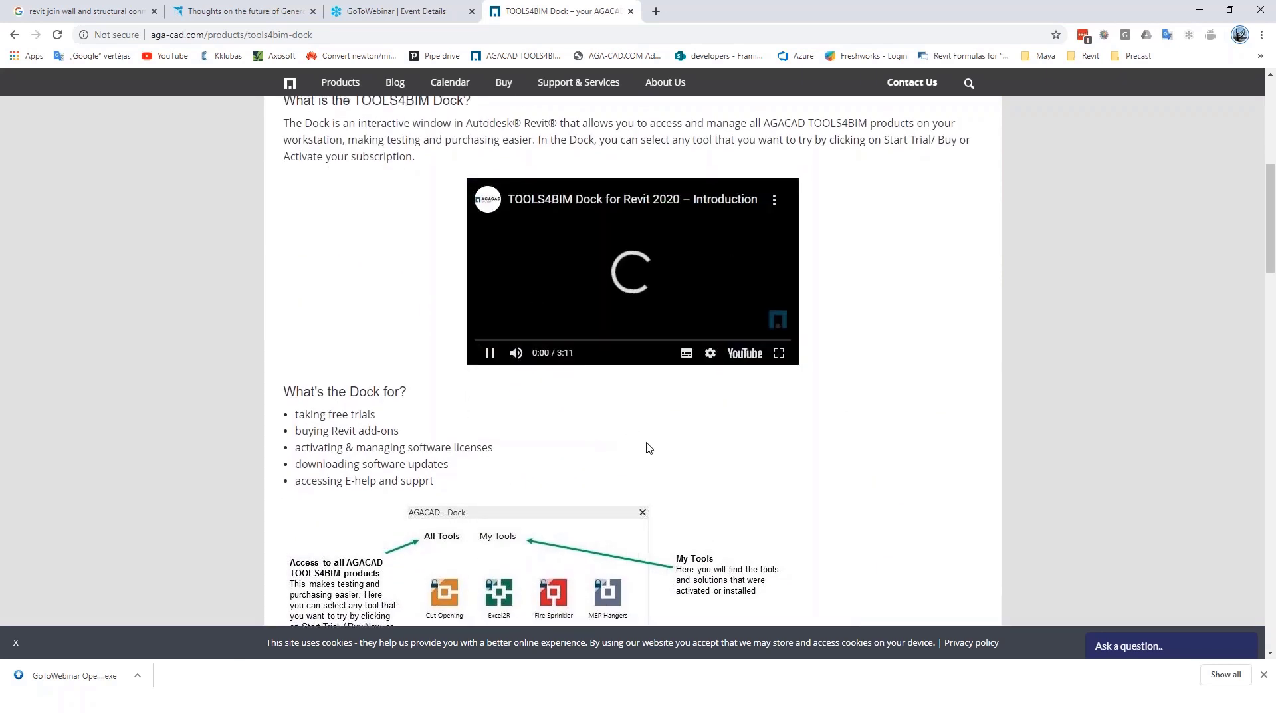
pyautogui.scroll(5, 641, 442)
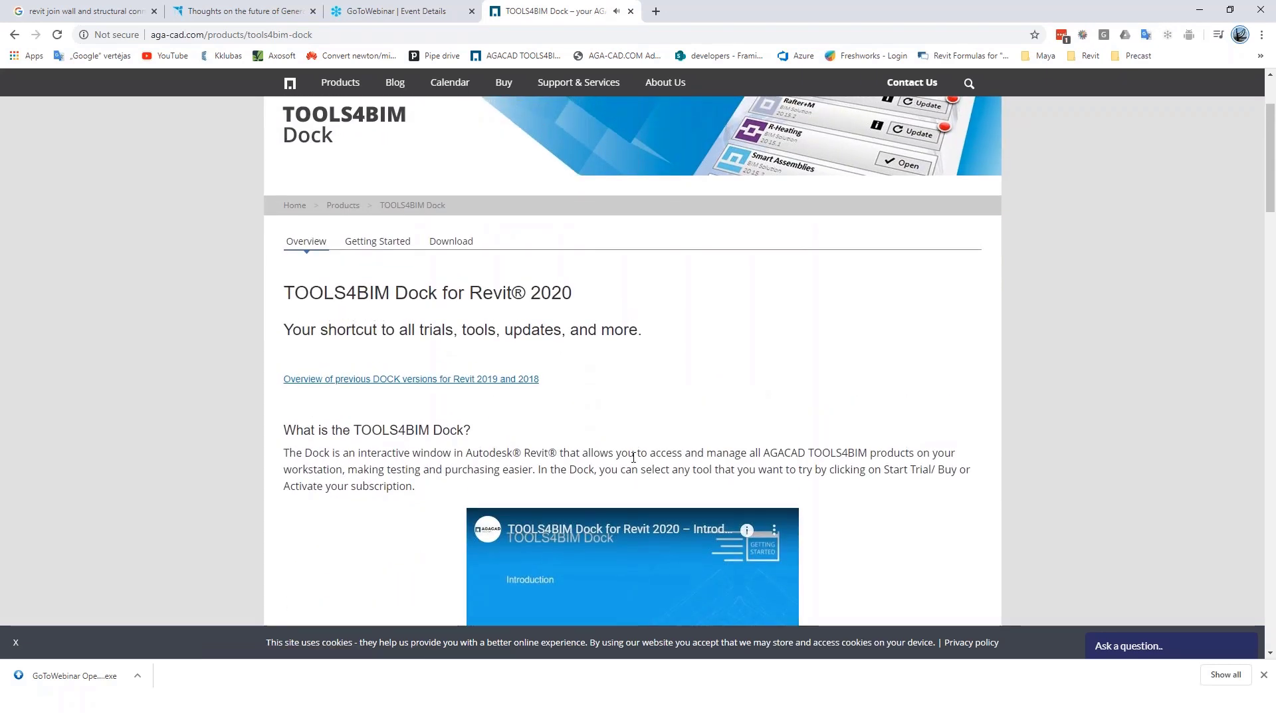
pyautogui.scroll(-3, 634, 457)
pyautogui.click(490, 484)
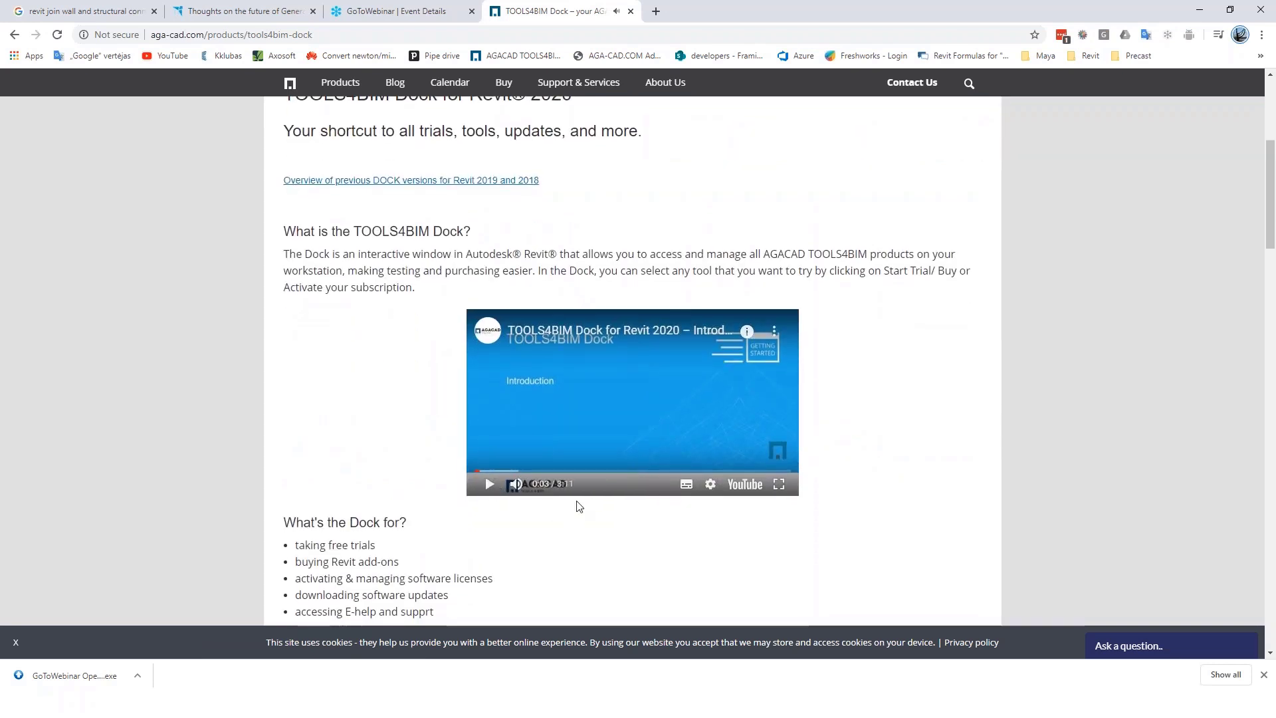
# Open the TOOLS4BIM Dock Getting Started page and look over its installation and activation guides.
pyautogui.scroll(2, 330, 391)
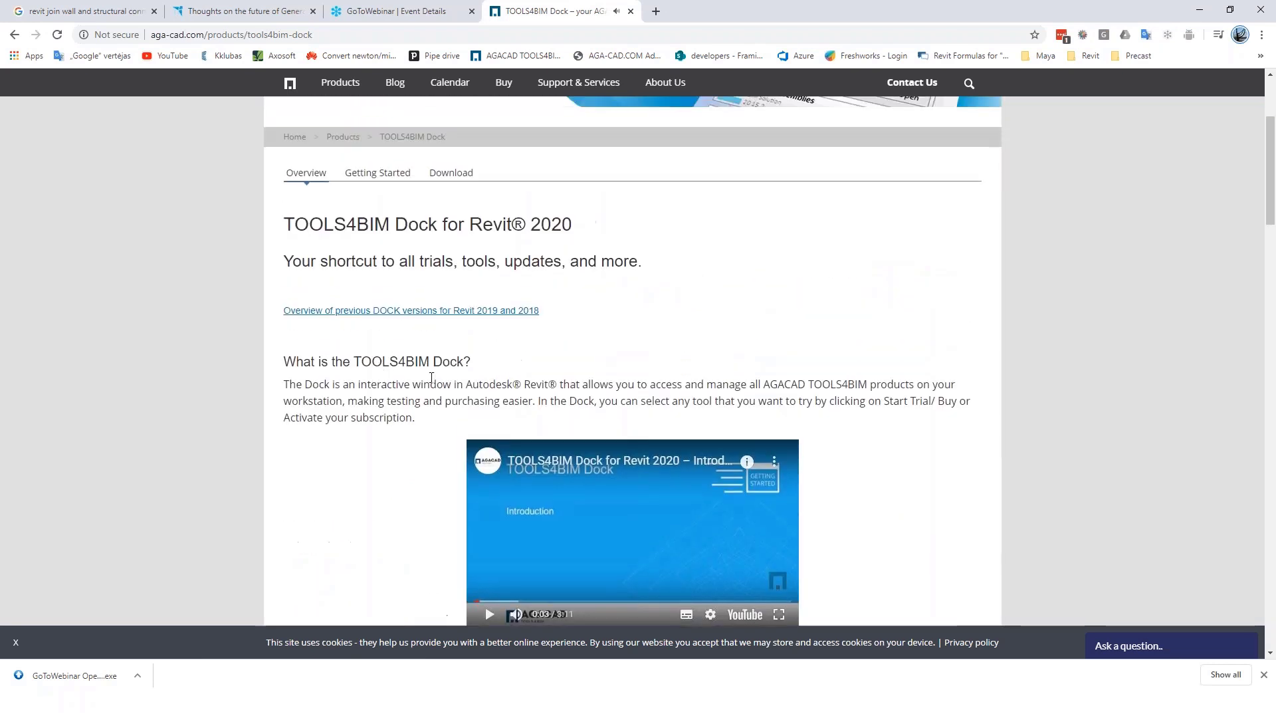
pyautogui.click(383, 176)
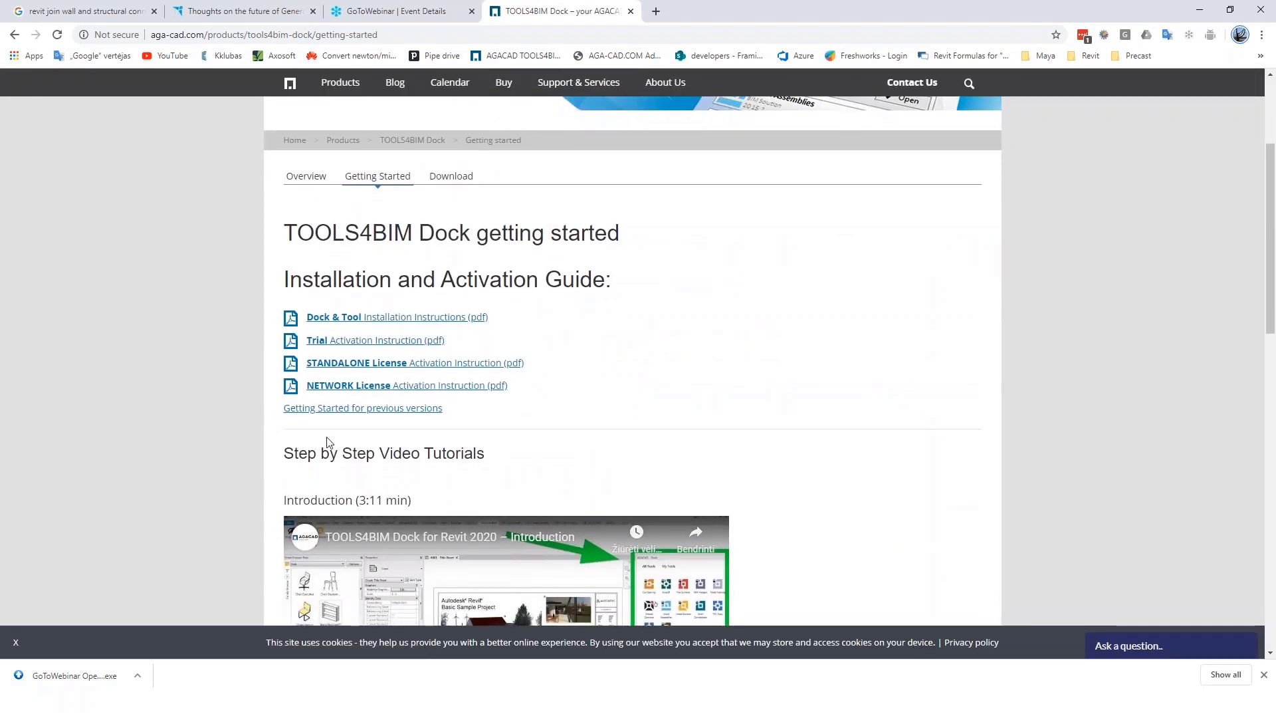
pyautogui.scroll(2, 416, 352)
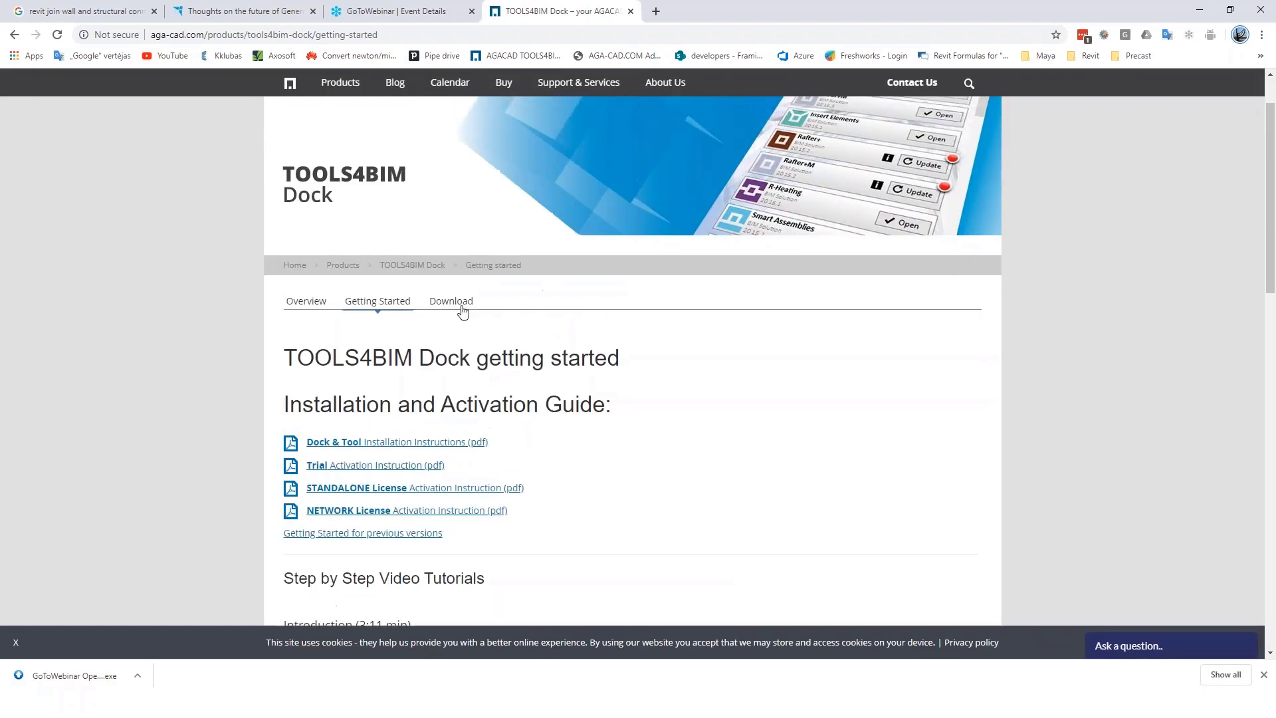
# Open the TOOLS4BIM Dock download page and request the download of the Dock for Revit 2020.
pyautogui.click(450, 308)
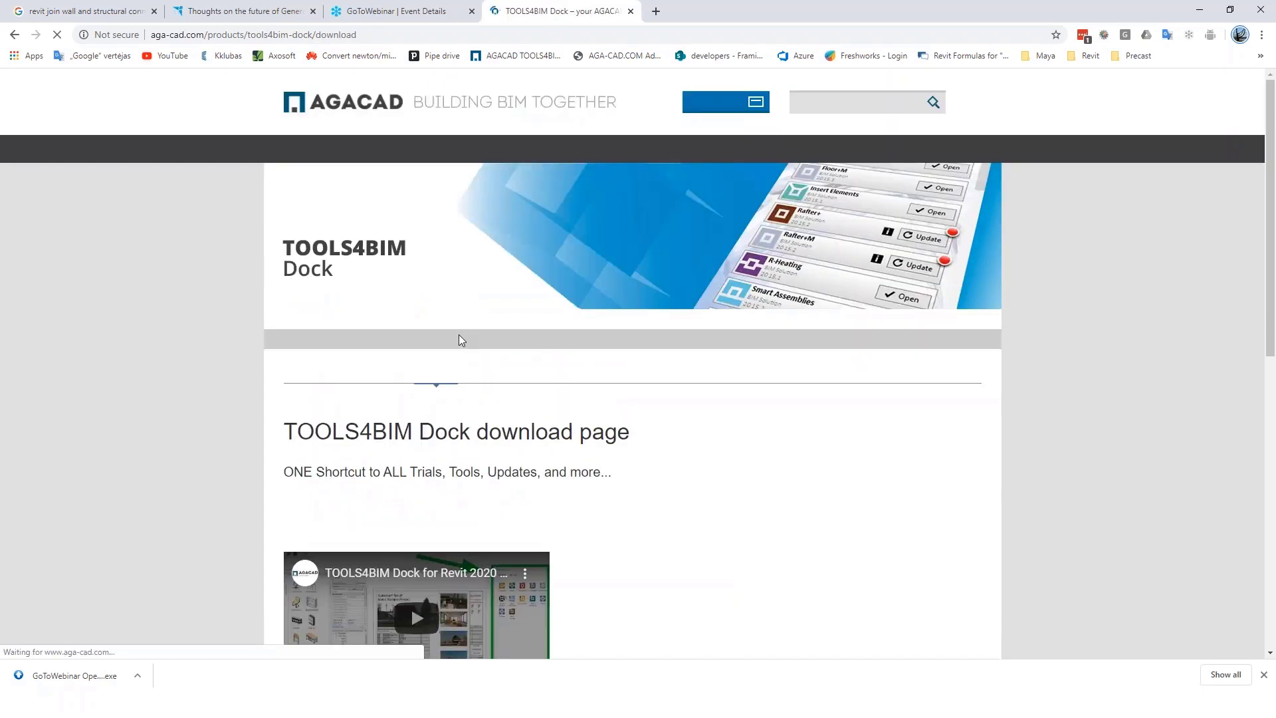
pyautogui.scroll(-5, 459, 334)
pyautogui.scroll(-2, 341, 299)
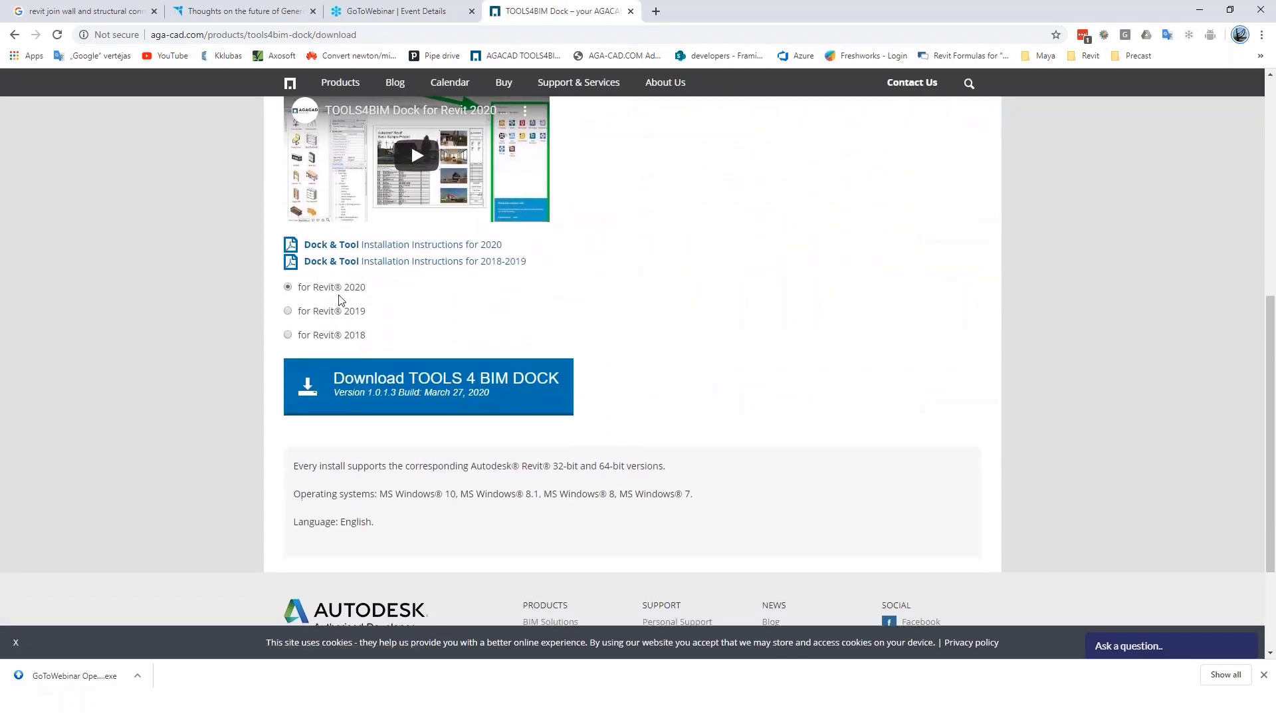
pyautogui.click(380, 386)
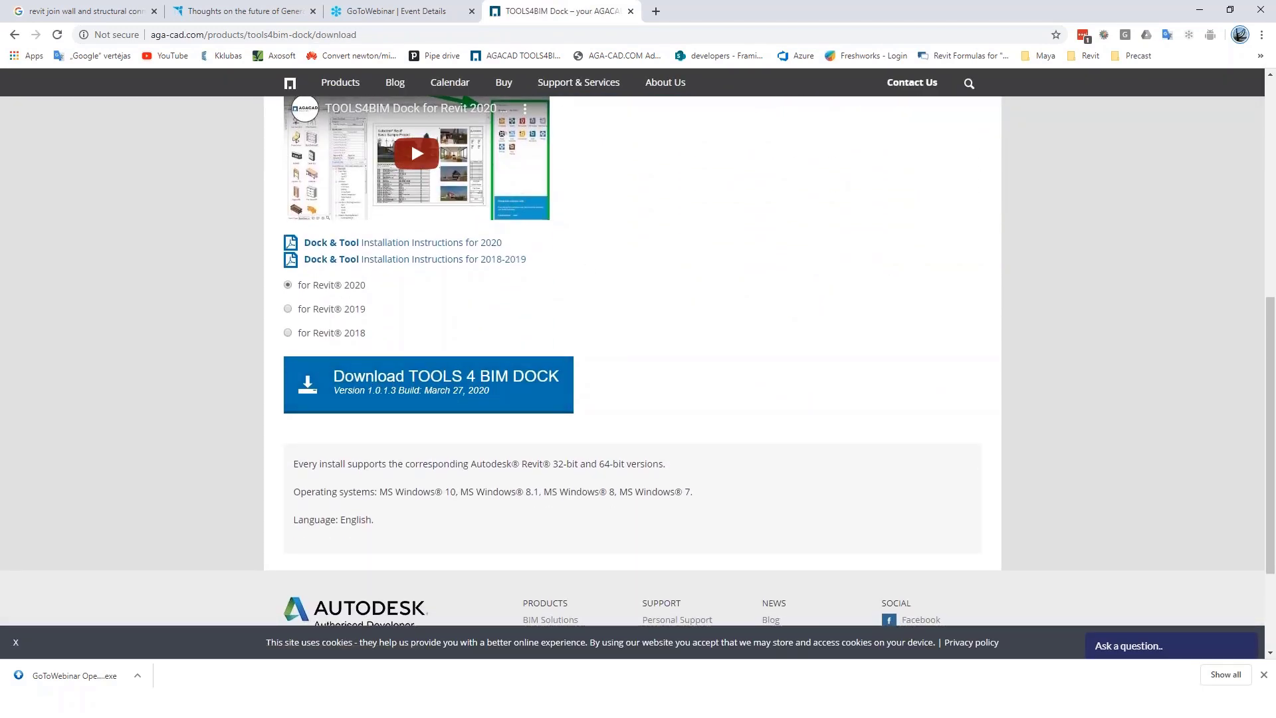